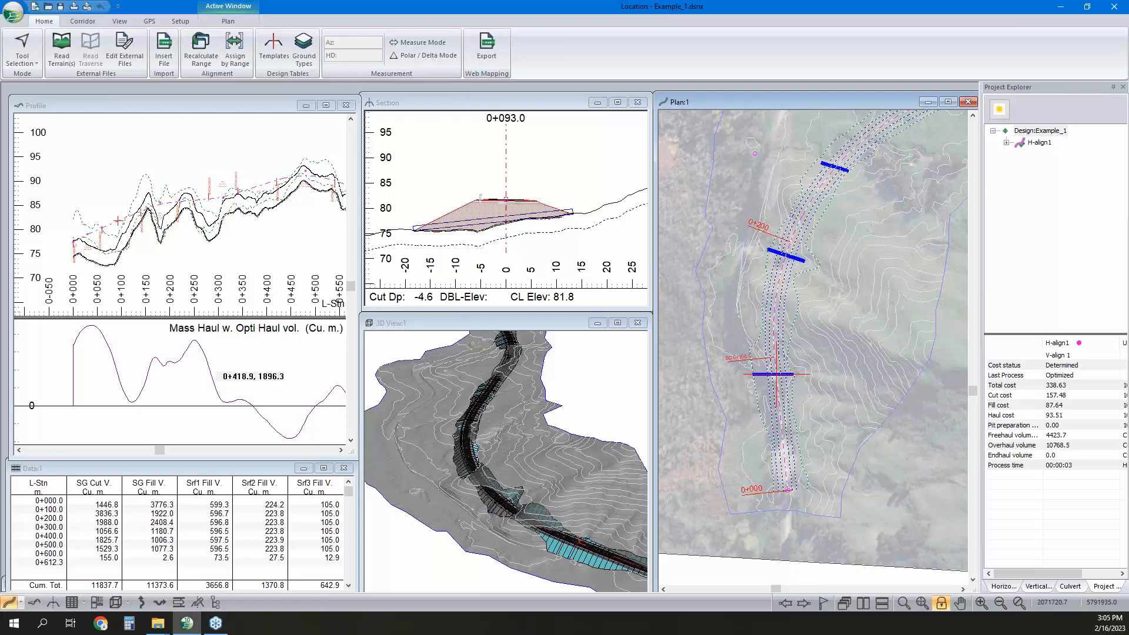
Inspect the road alignment in plan and examine its cross-sections around stations 0+090, 0+150 and 0+186.
scroll(849, 254, down, 1)
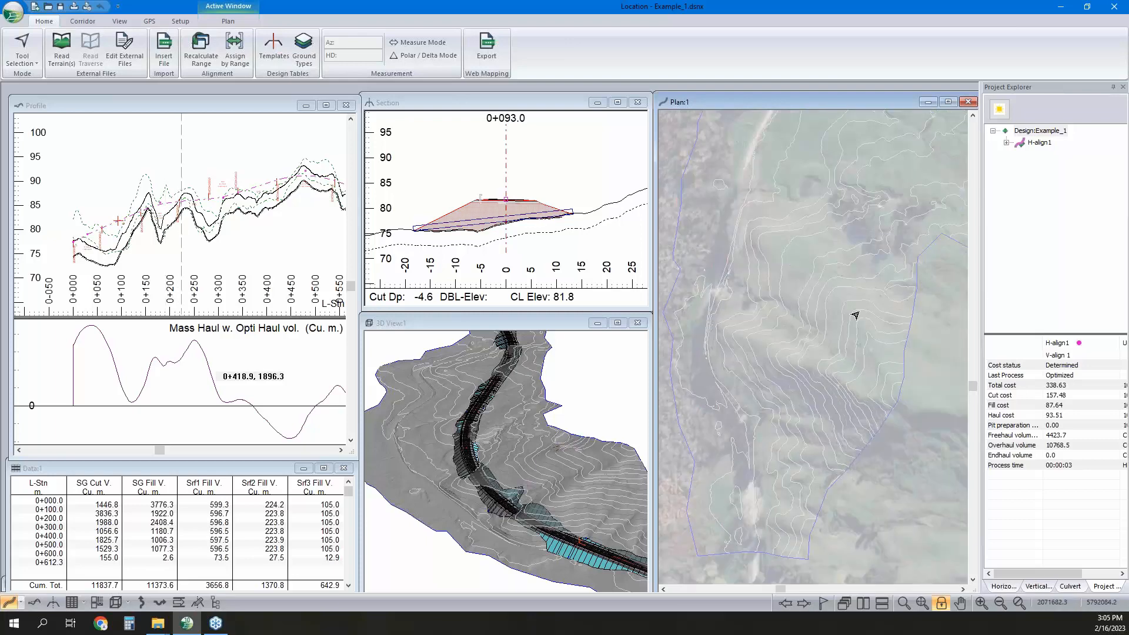
middle_drag(873, 260, 851, 306)
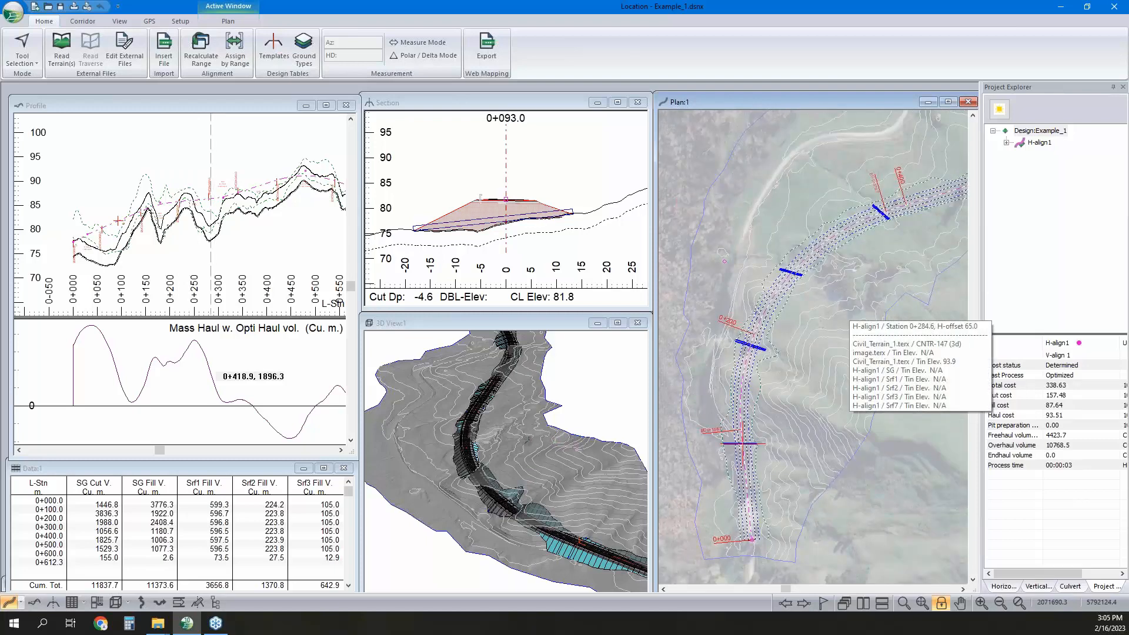
middle_drag(887, 269, 820, 305)
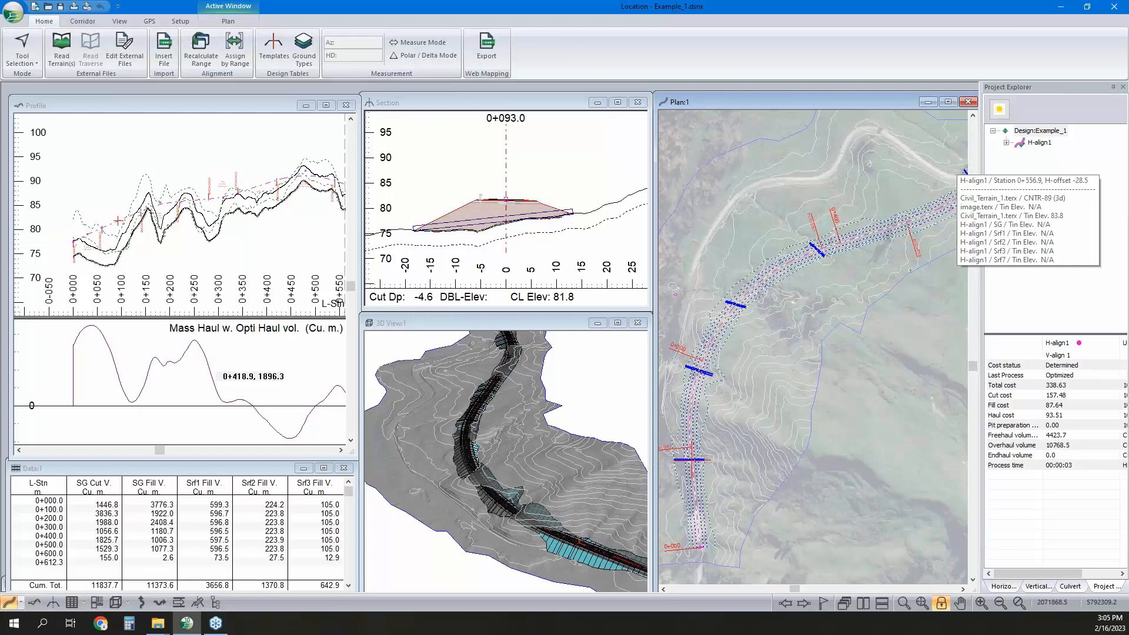
scroll(804, 316, up, 1)
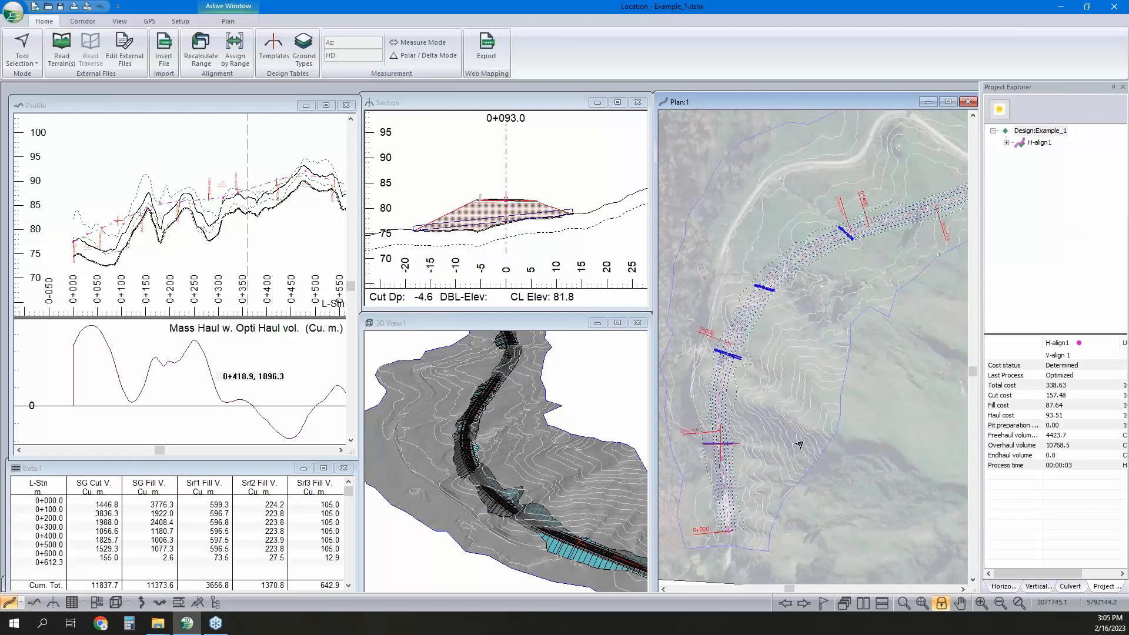
mouse_move(727, 537)
mouse_move(717, 449)
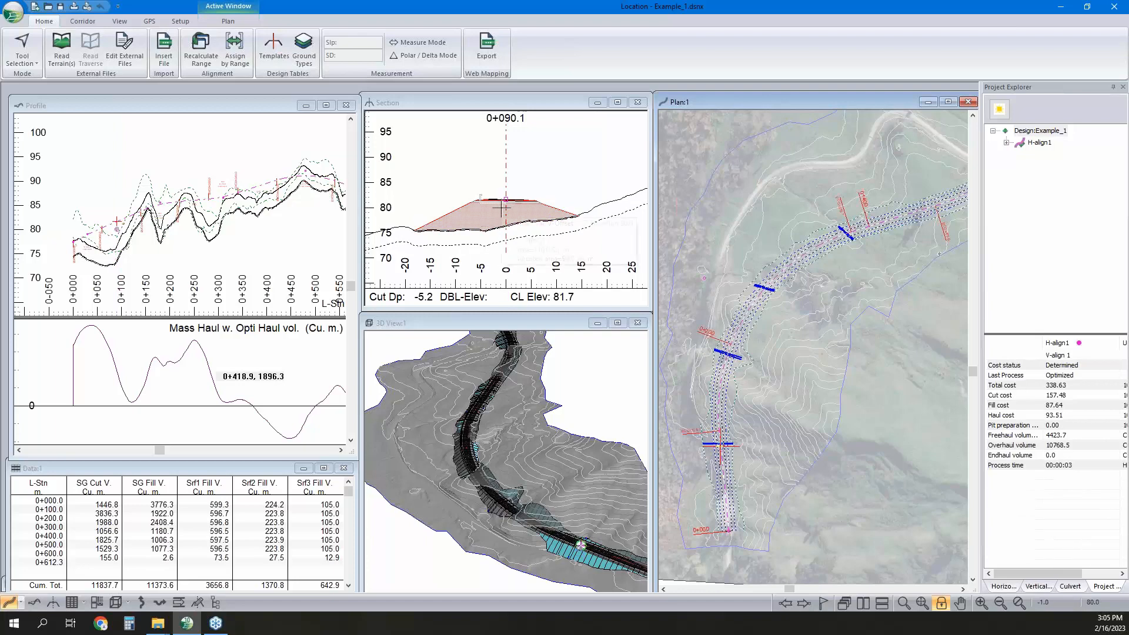
mouse_move(501, 209)
drag(722, 391, 722, 389)
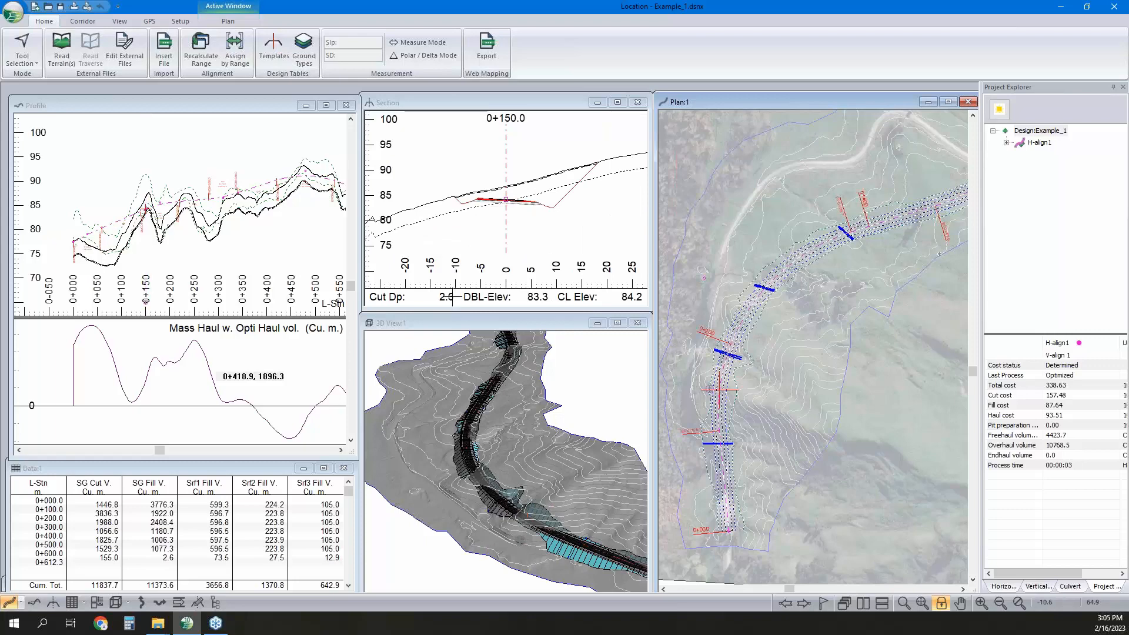
click(724, 358)
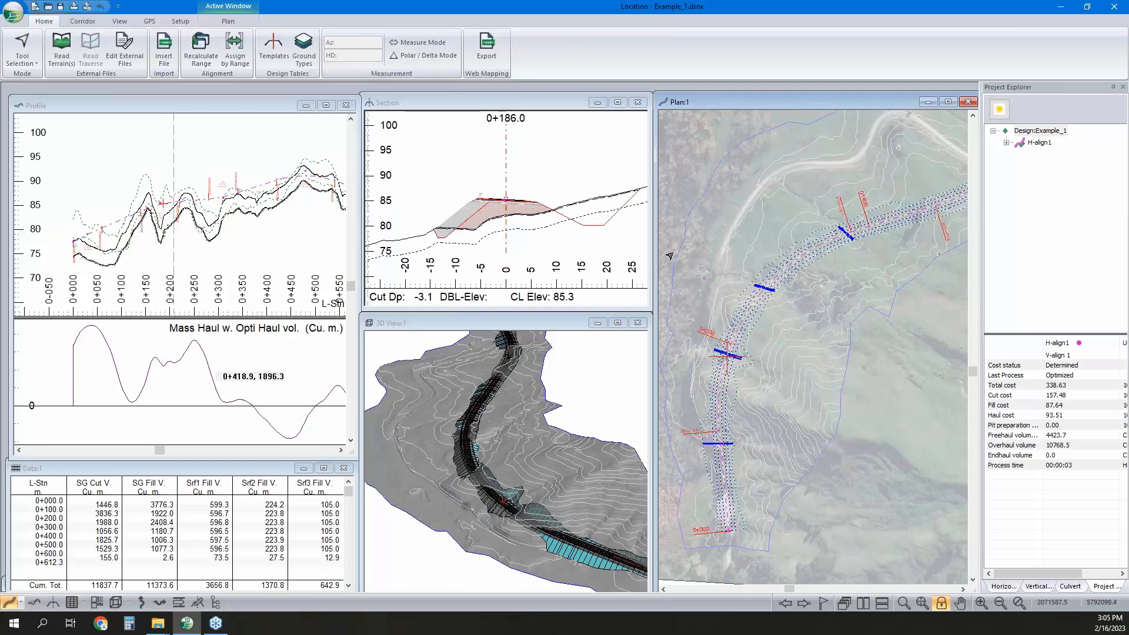
mouse_move(496, 227)
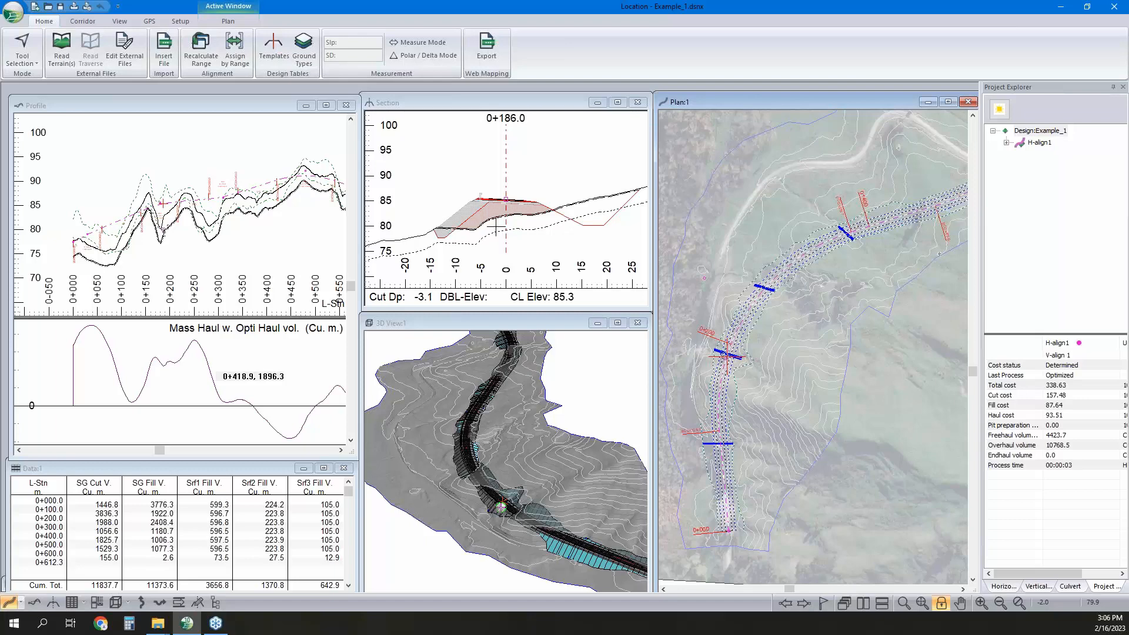
Open the Multi-Plot window and maximize it to fill the workspace.
click(94, 605)
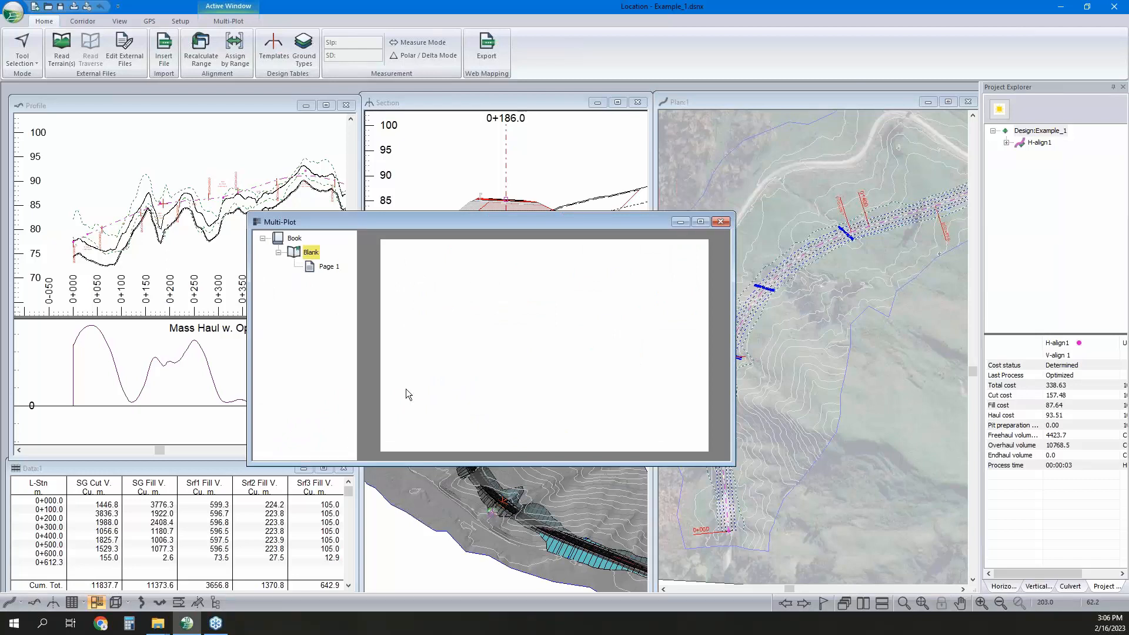
click(674, 223)
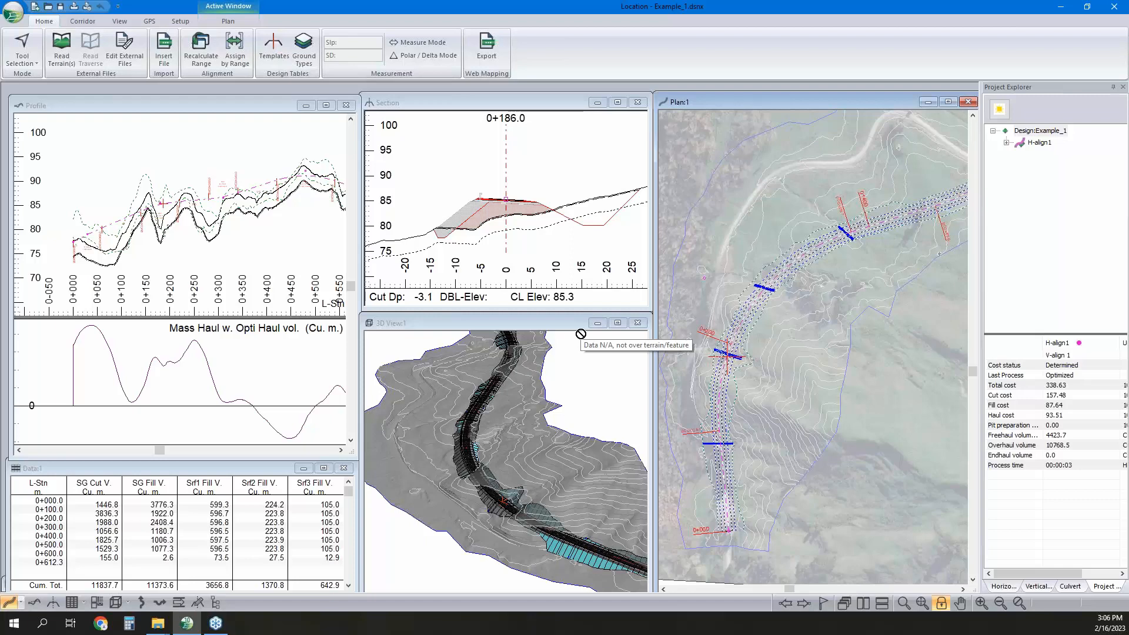
click(91, 604)
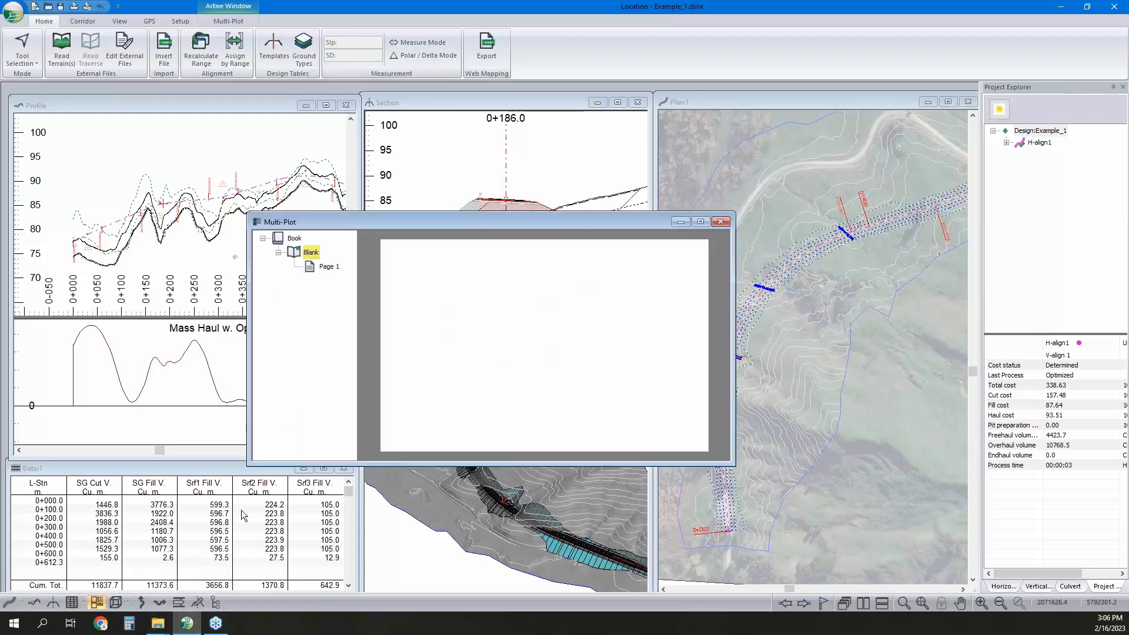
click(701, 222)
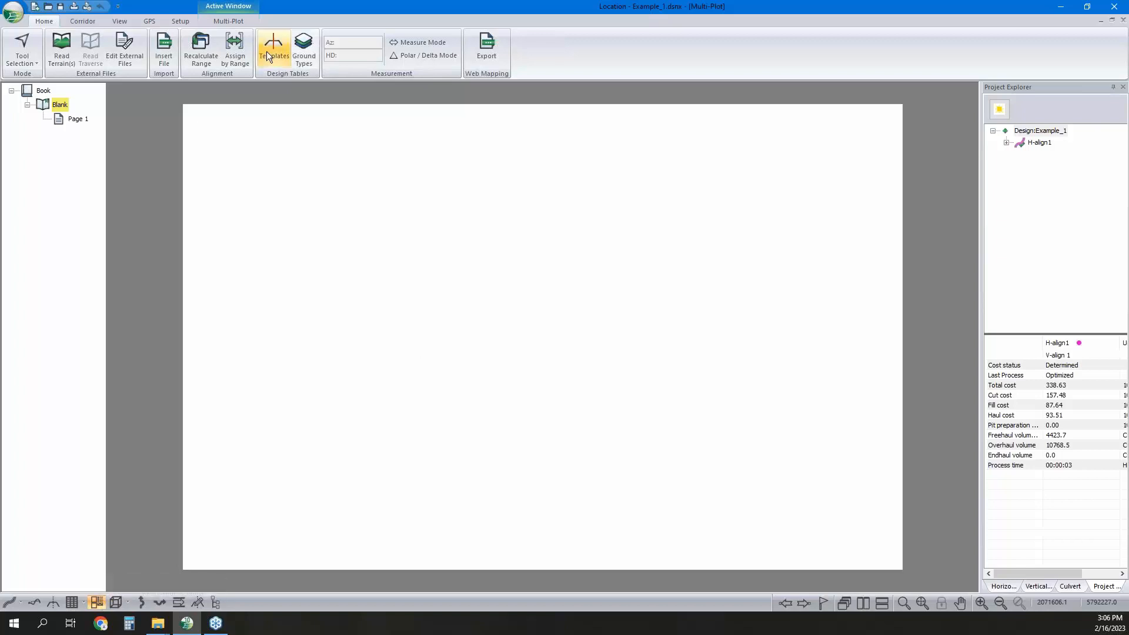
Add the B_Size_Plan_Profile-1 chapter from the web library to the Multi-Plot book.
click(243, 20)
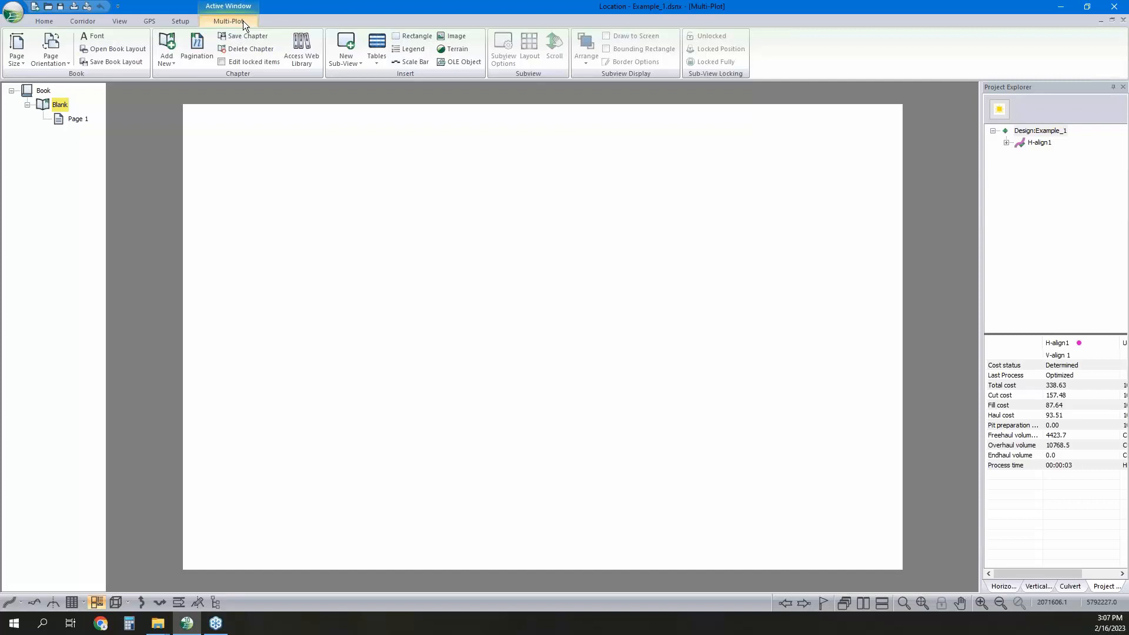
click(18, 53)
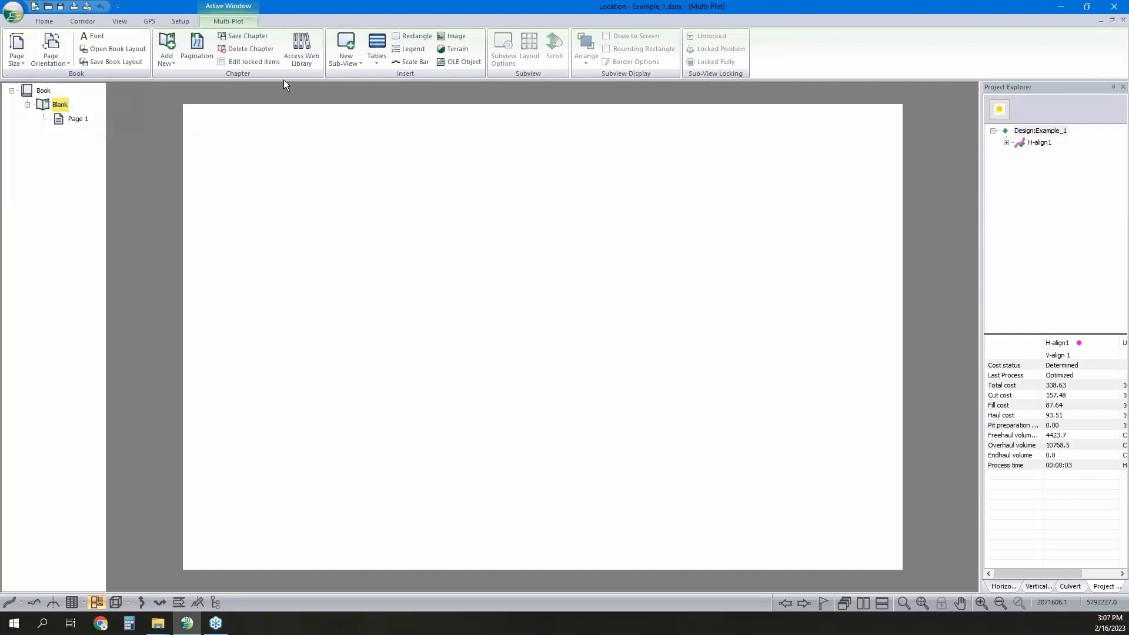
click(310, 52)
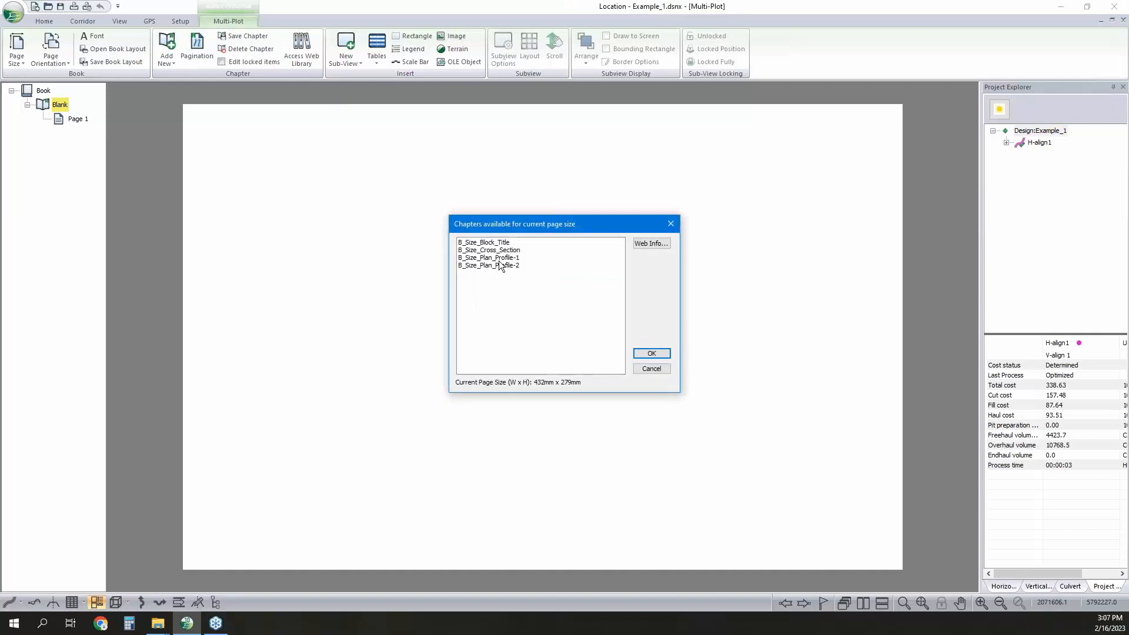
click(503, 259)
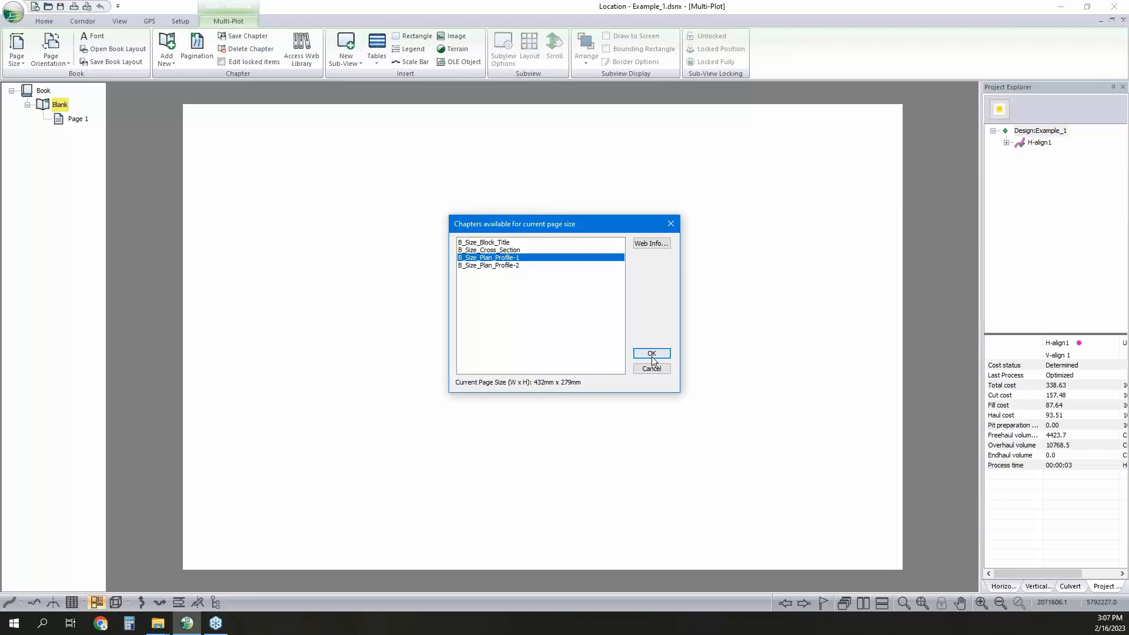
click(652, 355)
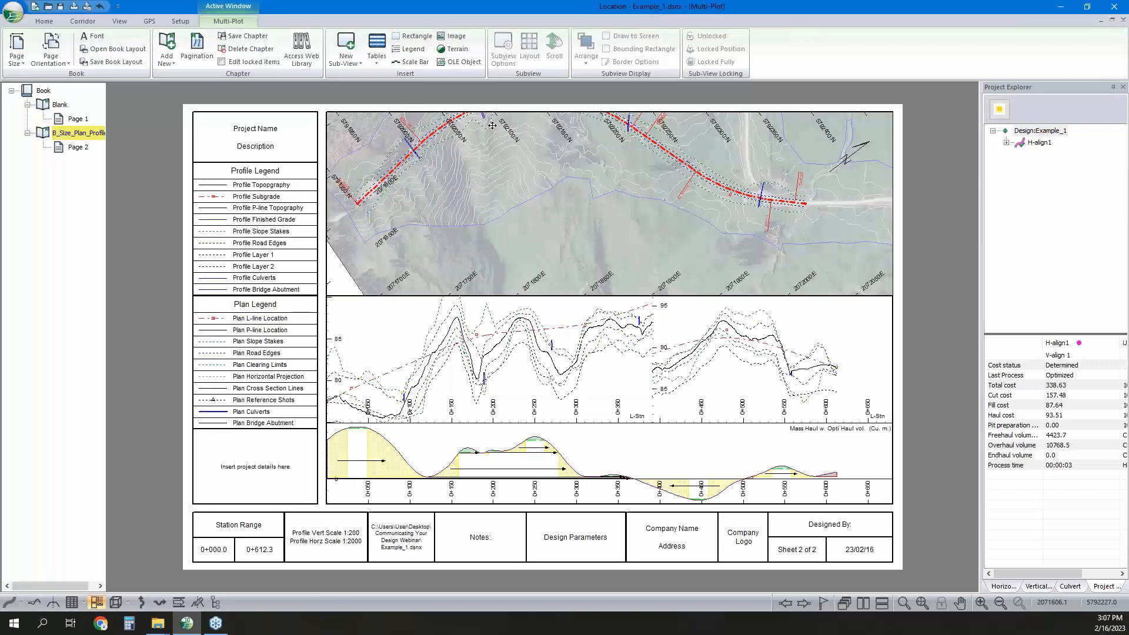
click(302, 59)
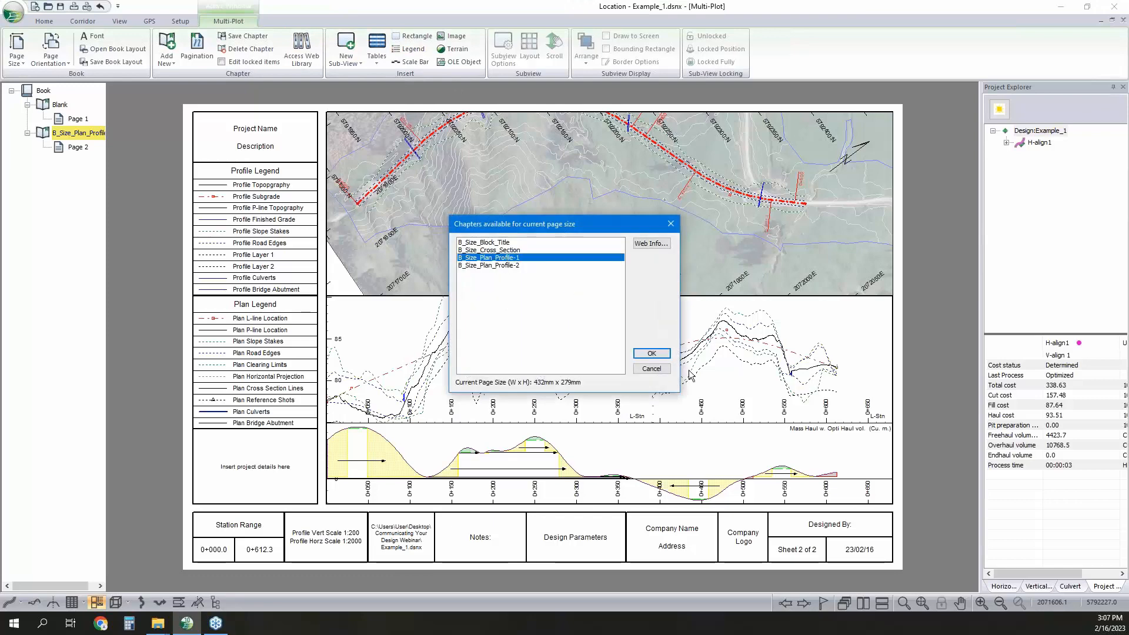
click(651, 353)
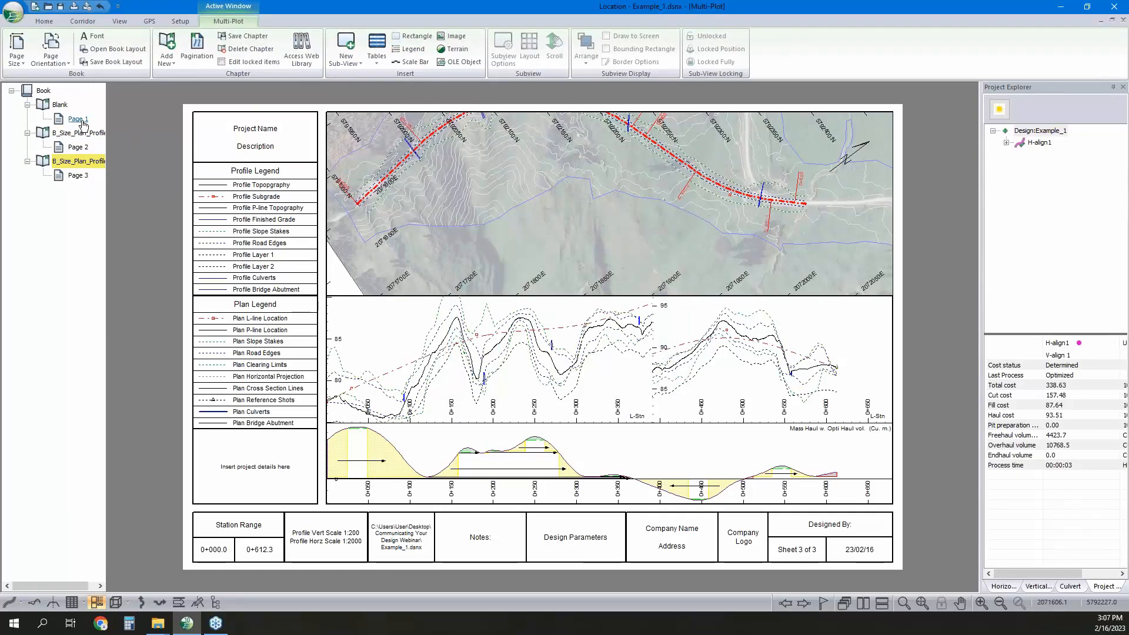
right_click(83, 167)
click(126, 182)
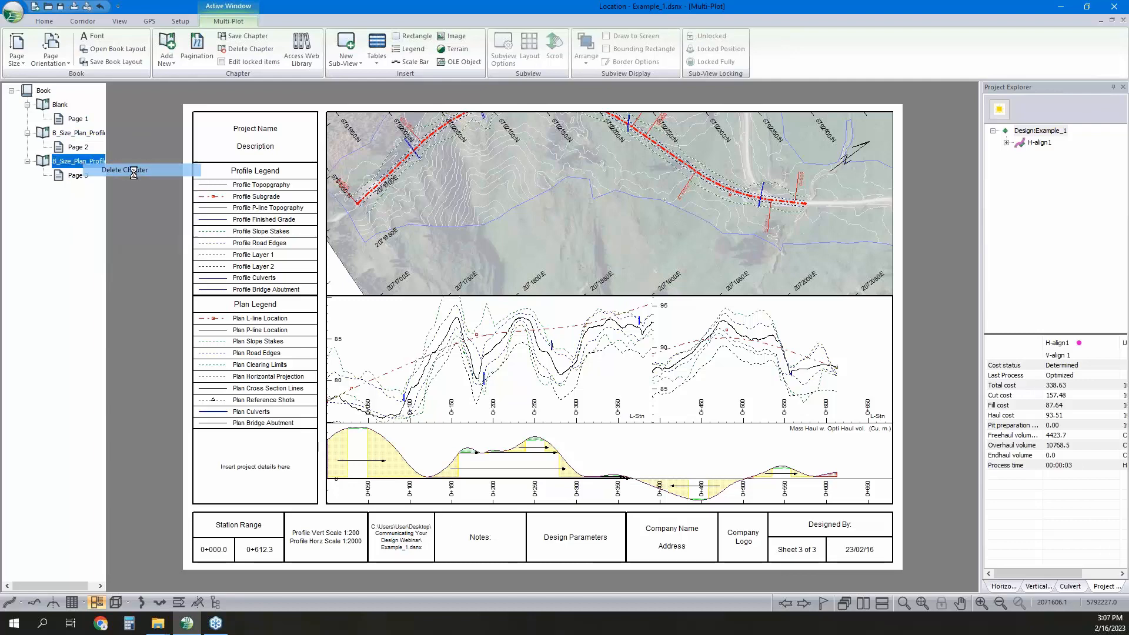
Add the B_Size_Cross_Section chapter from the web library to the book.
click(305, 53)
click(512, 250)
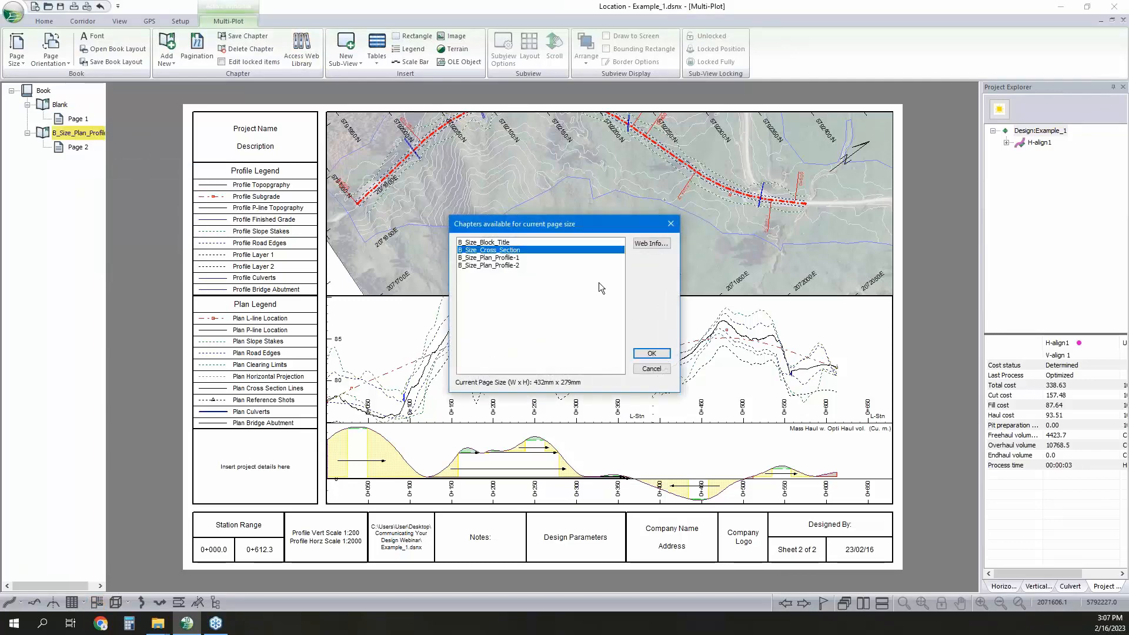
click(652, 354)
Delete the Blank chapter from the Multi-Plot book.
click(61, 106)
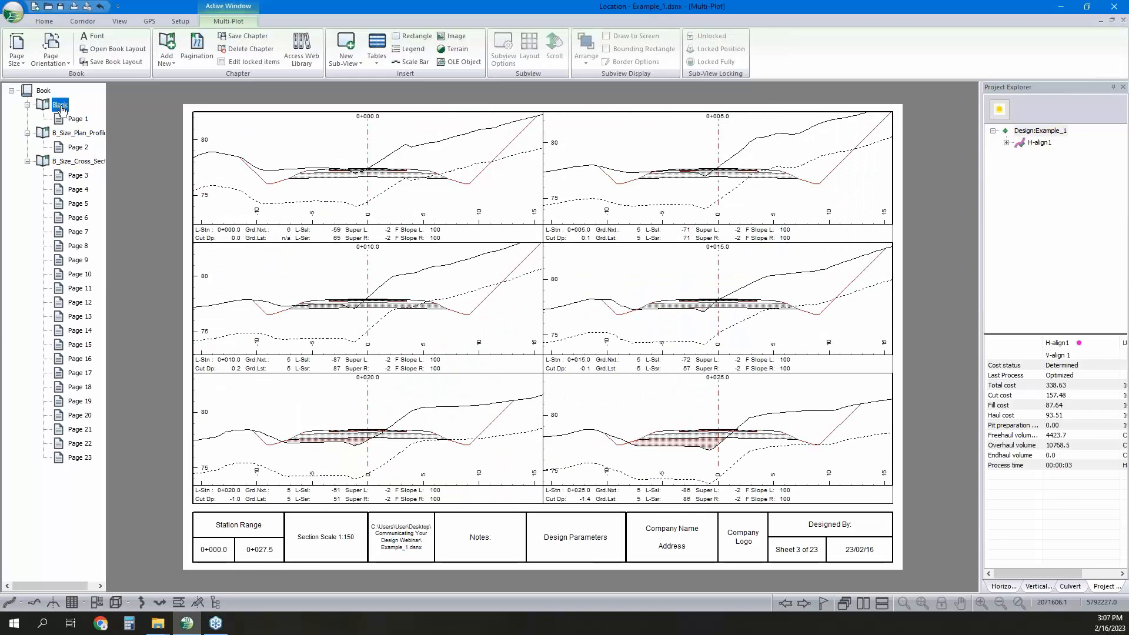
right_click(62, 110)
click(89, 111)
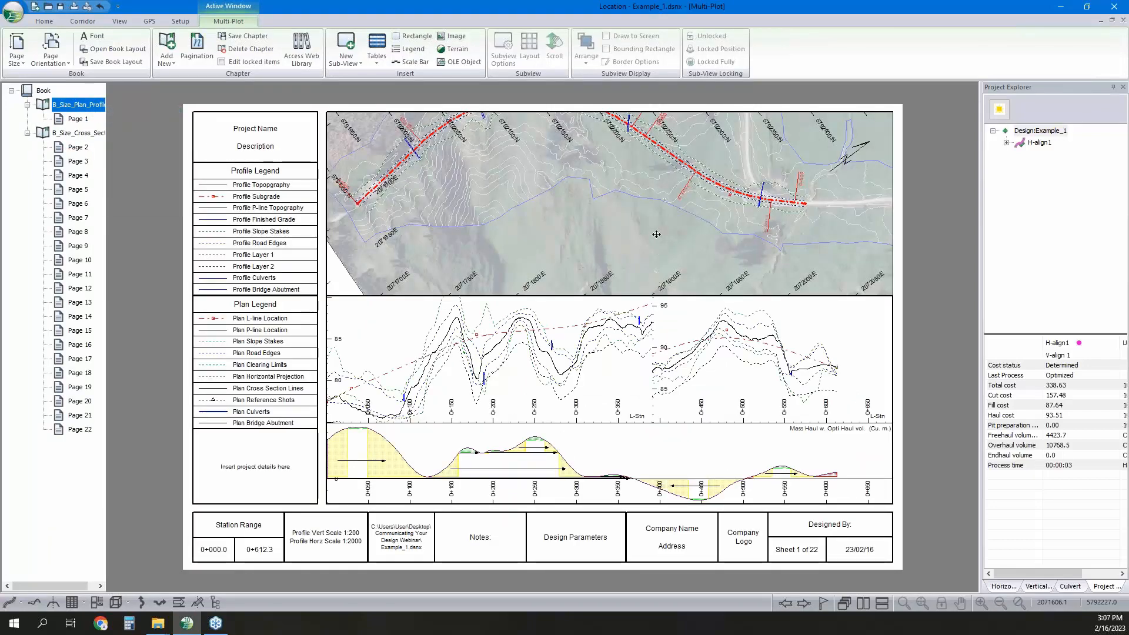
Switch the plan sub-view on the plan-profile sheet to manual scrolling and reposition it so the whole alignment fits inside the frame.
click(656, 234)
middle_click(655, 230)
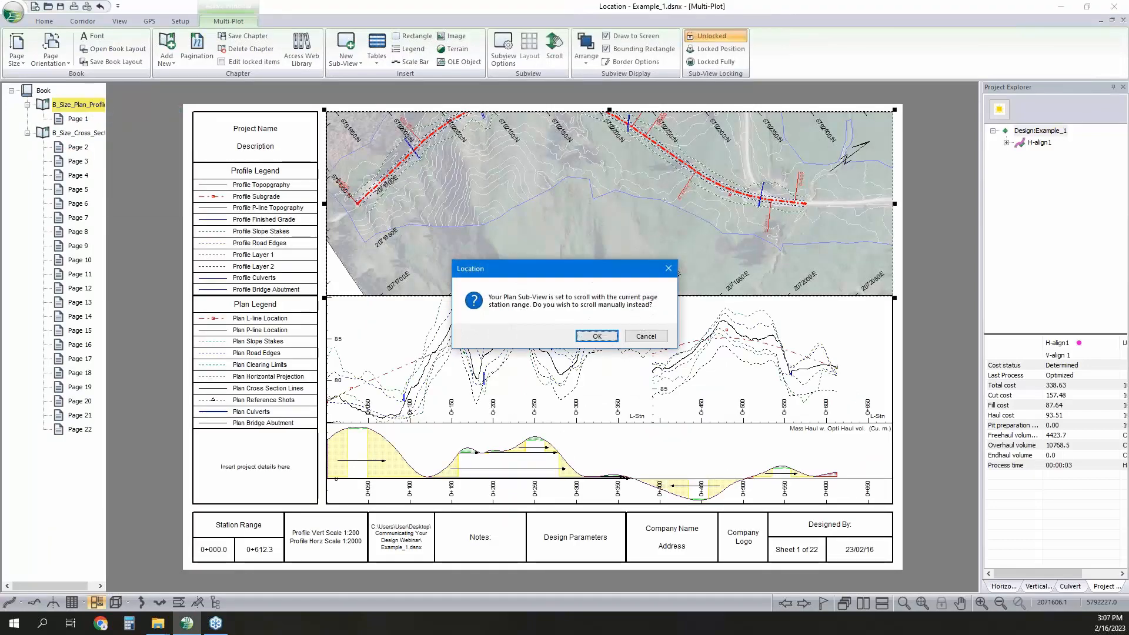
click(597, 335)
middle_drag(605, 236, 633, 254)
middle_drag(692, 218, 692, 263)
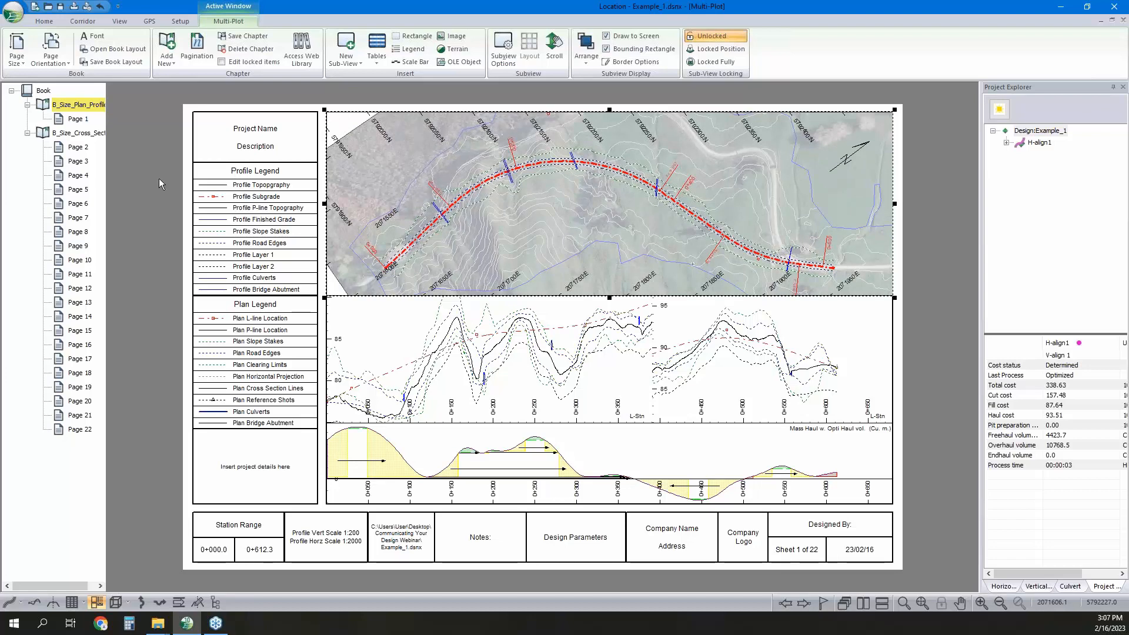
Review the sheets of the B_Size_Cross_Section chapter, including the cross-sections on page 7.
click(81, 134)
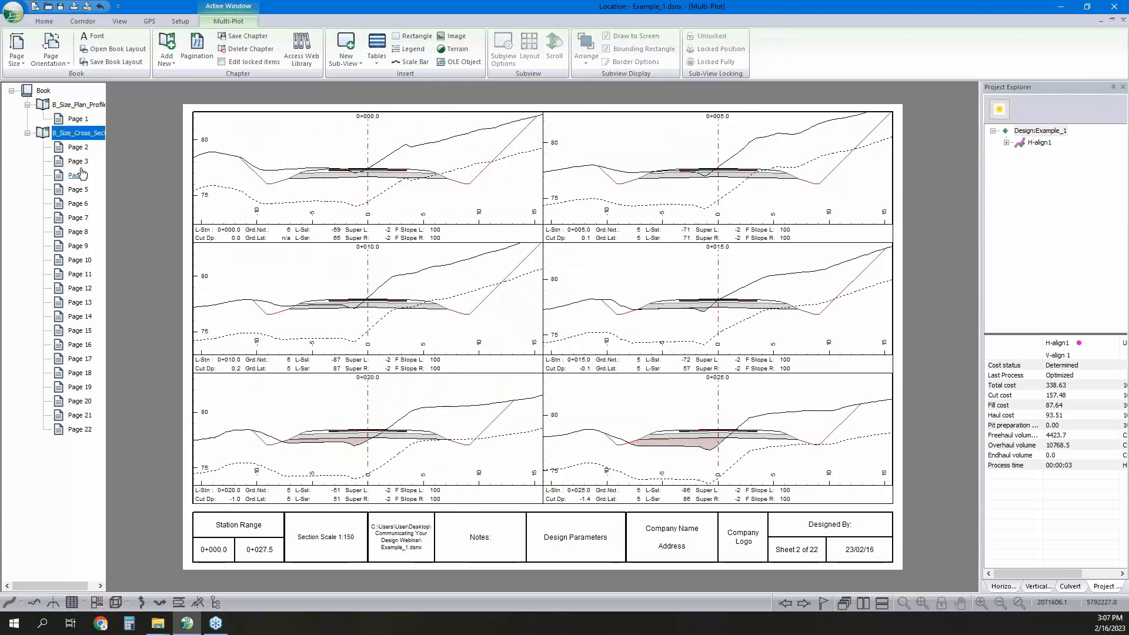
click(43, 92)
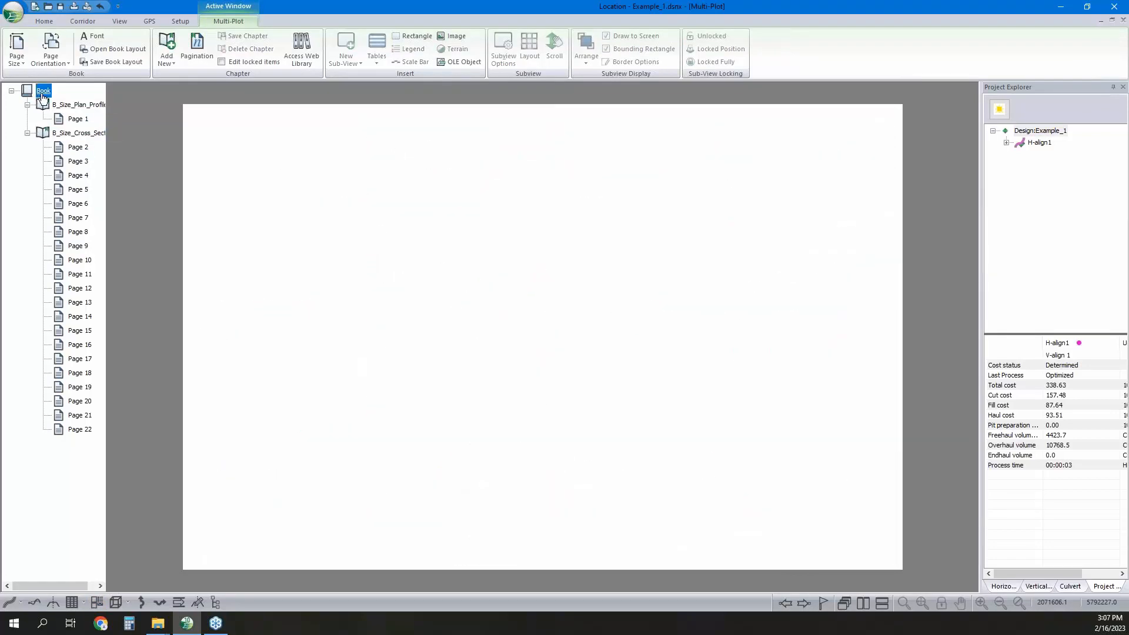
click(84, 134)
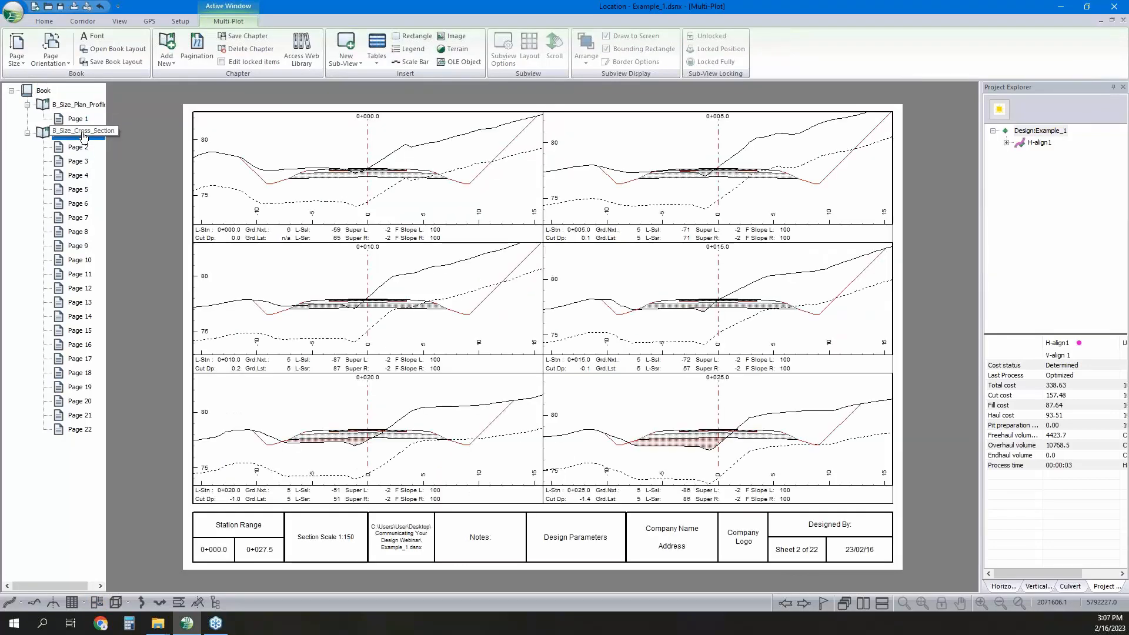
click(82, 218)
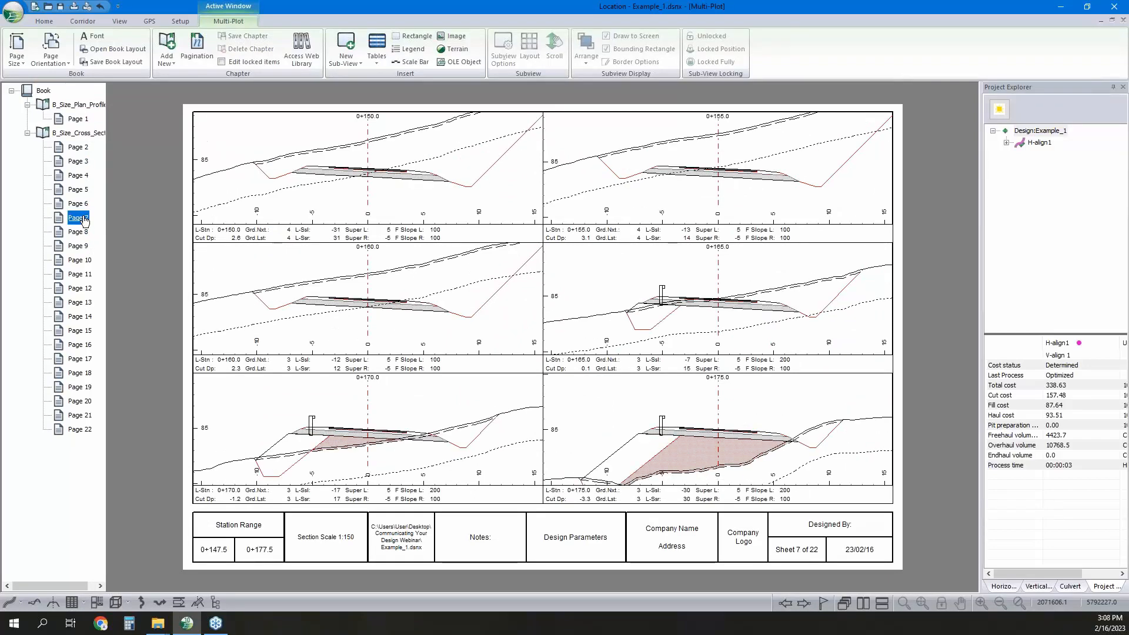
click(88, 133)
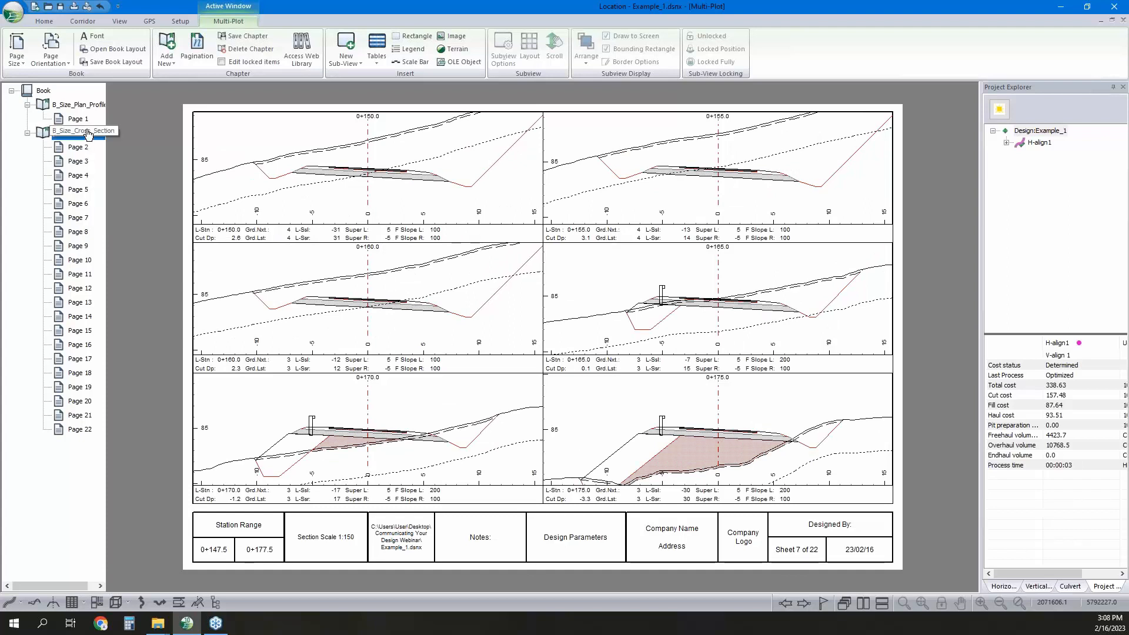
click(88, 133)
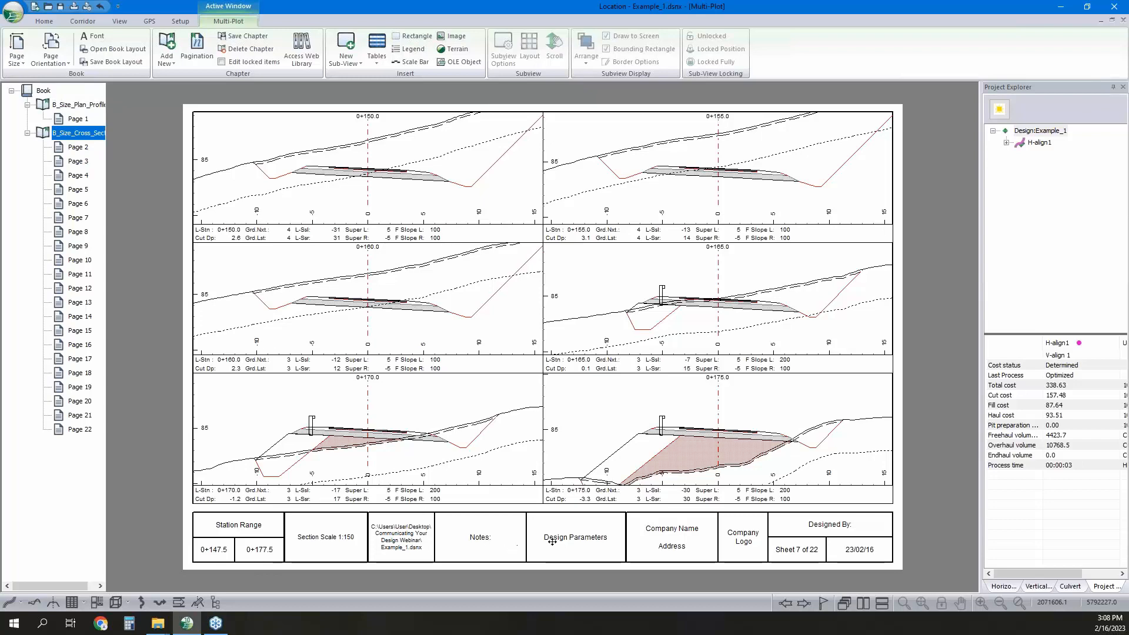
Replace the Company Name text in the cross-section sheet's title block with "Softree", keeping the Address line.
double_click(681, 538)
click(523, 234)
key(shift+Home)
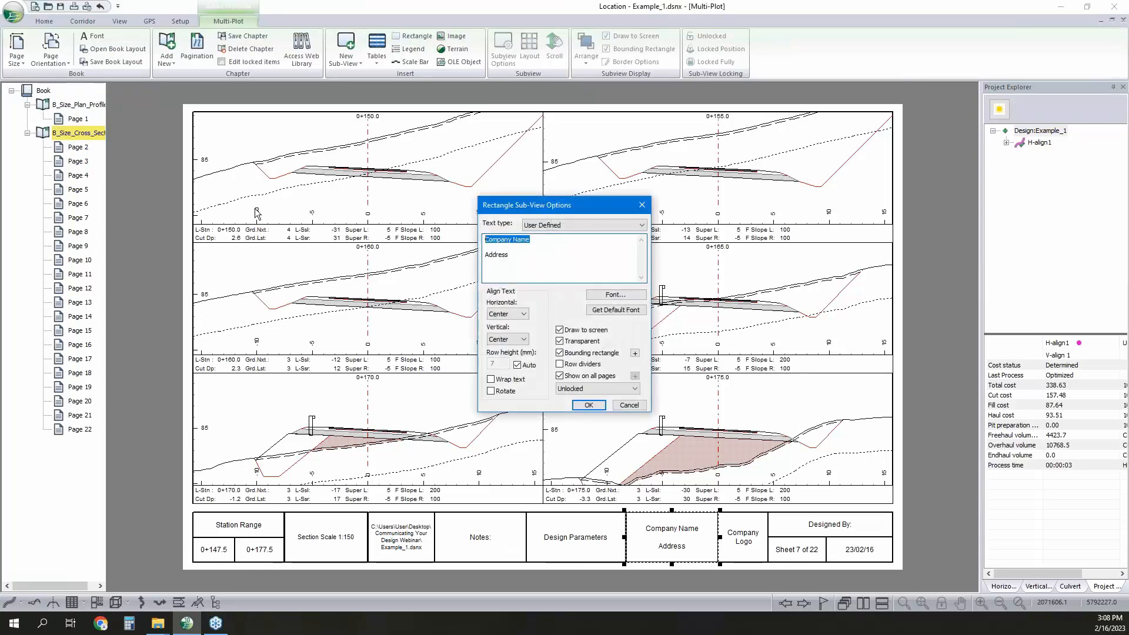
text(Softree)
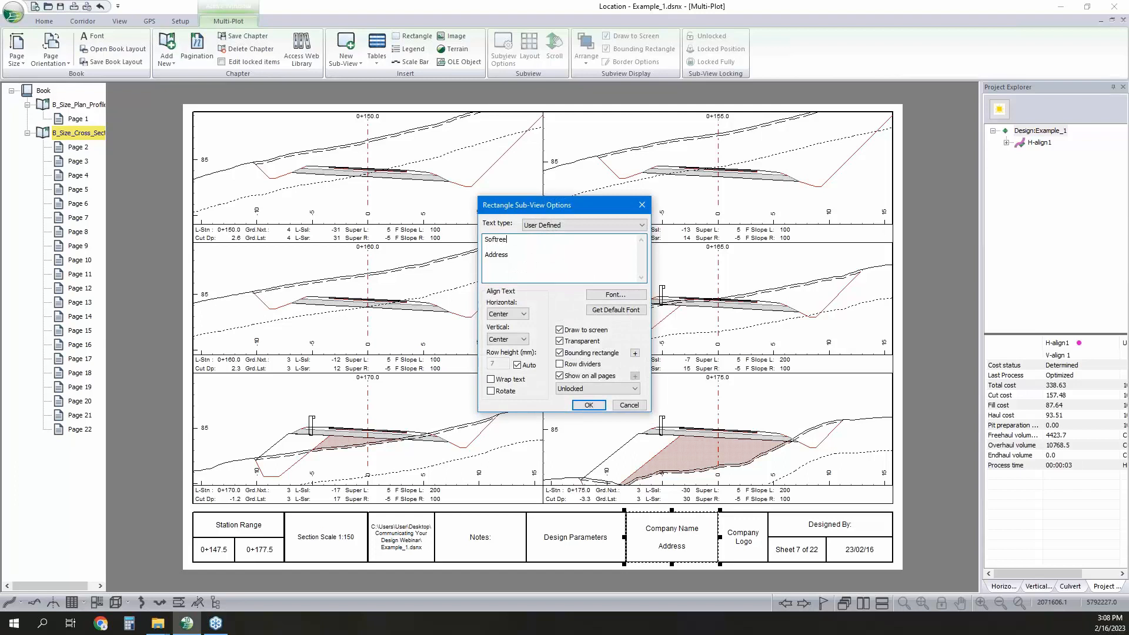
click(588, 405)
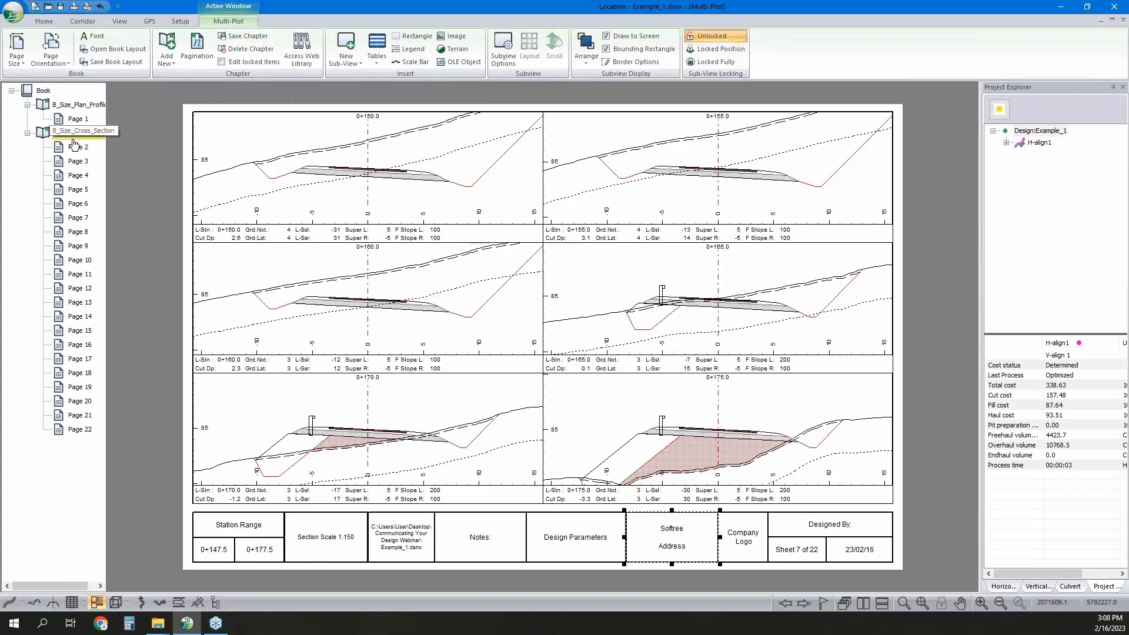
Replace the current book layout with the WindfarmBookTemplate.blt layout.
click(102, 63)
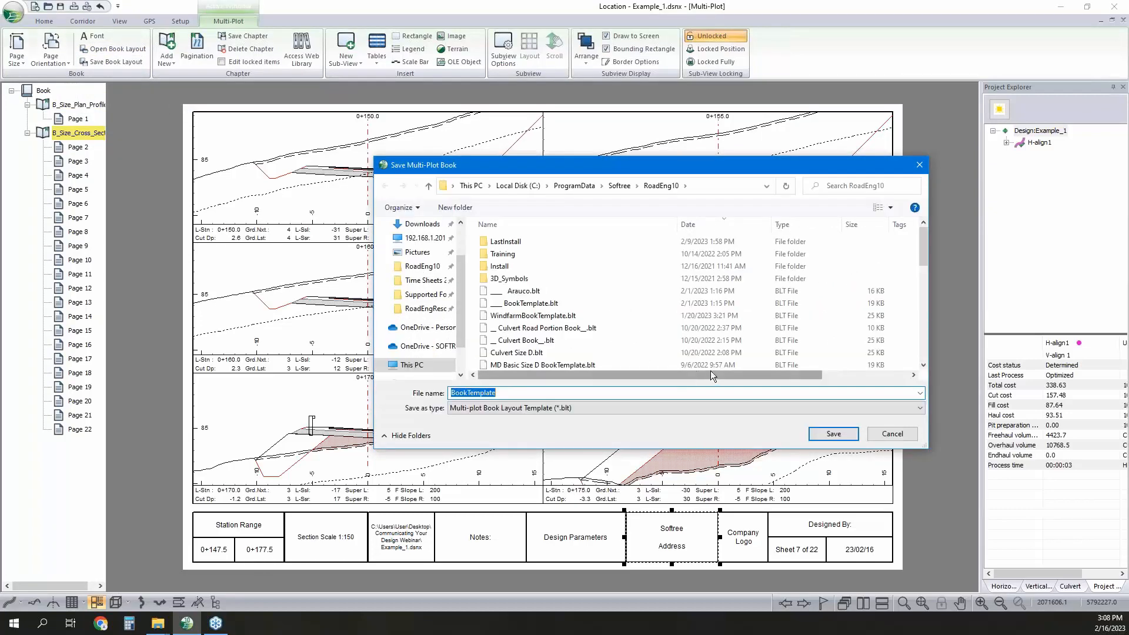
click(892, 434)
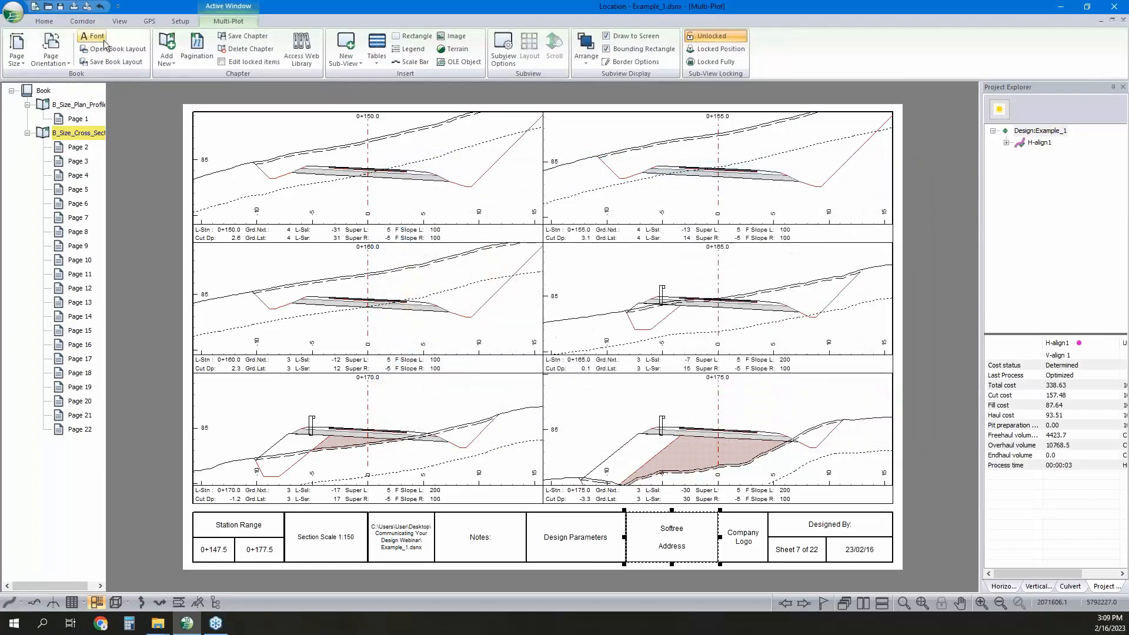
click(108, 51)
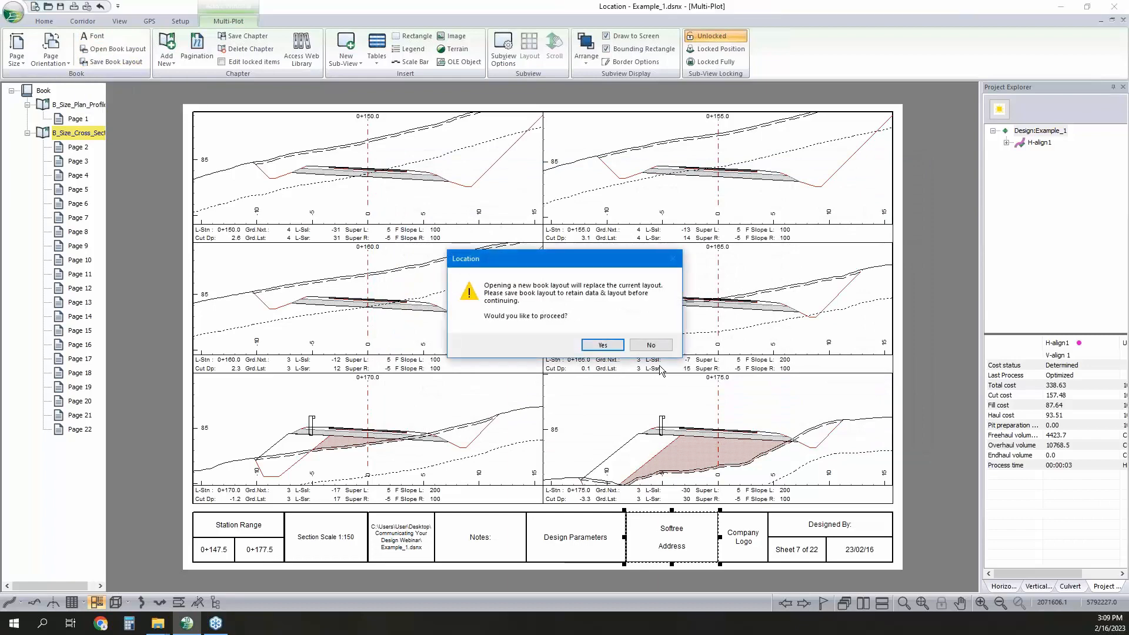
click(603, 345)
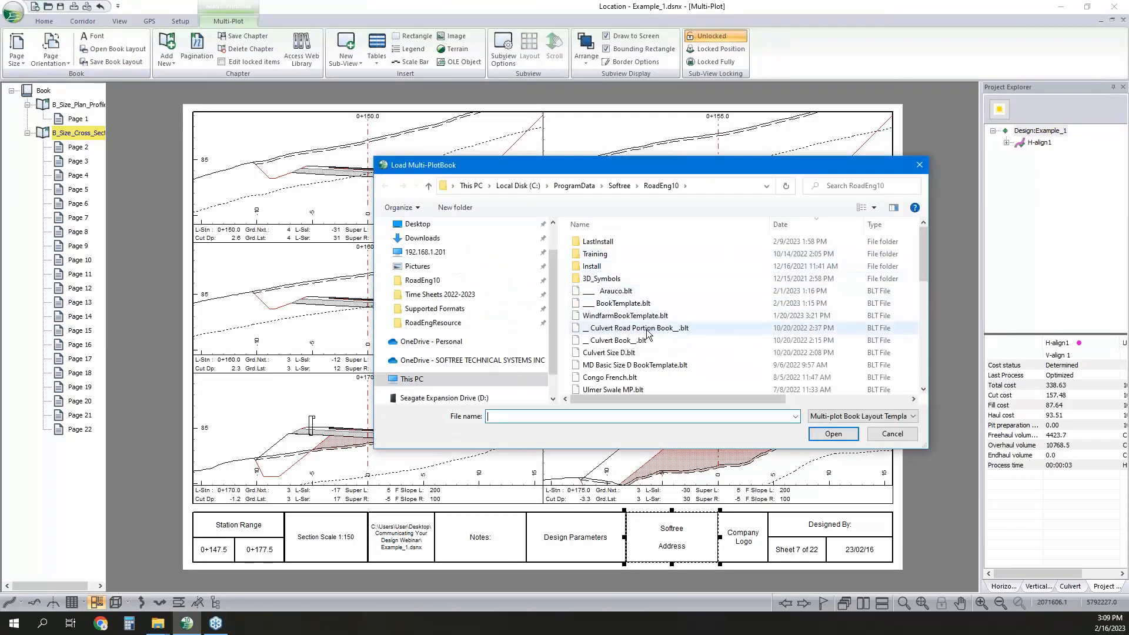
click(635, 316)
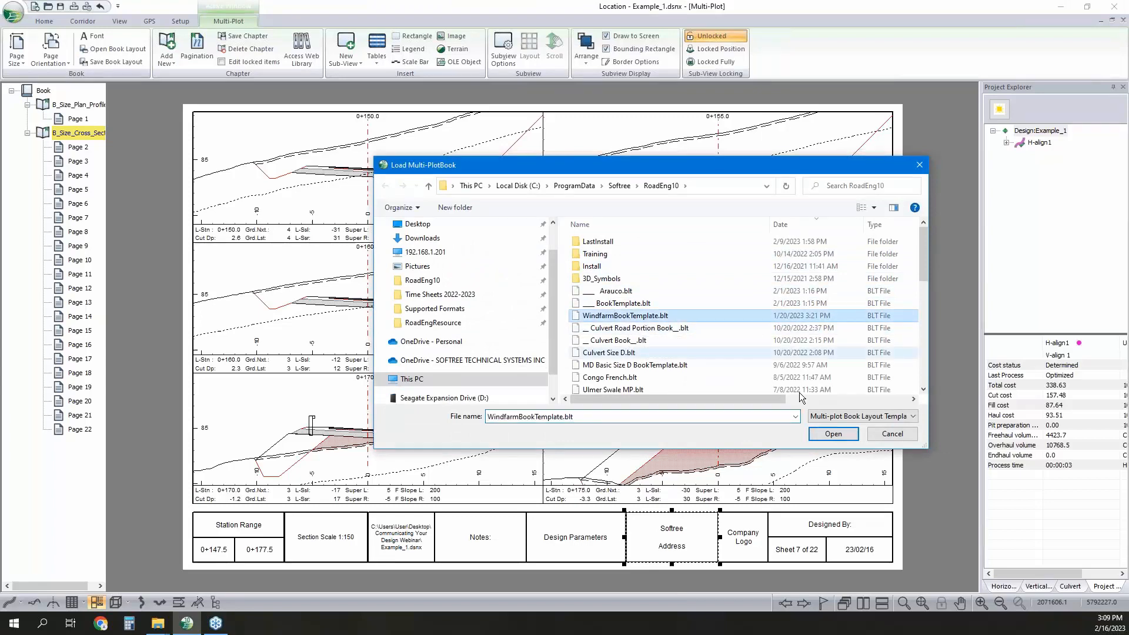
click(823, 434)
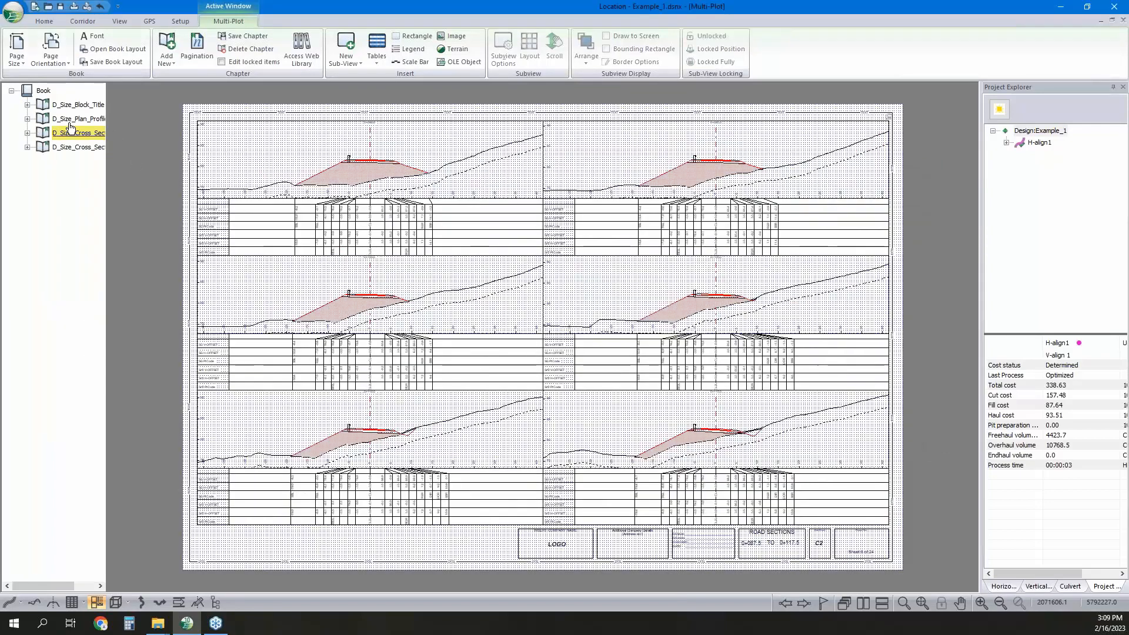
Review the block title, plan-profile and first cross-section chapters of the loaded book.
click(73, 106)
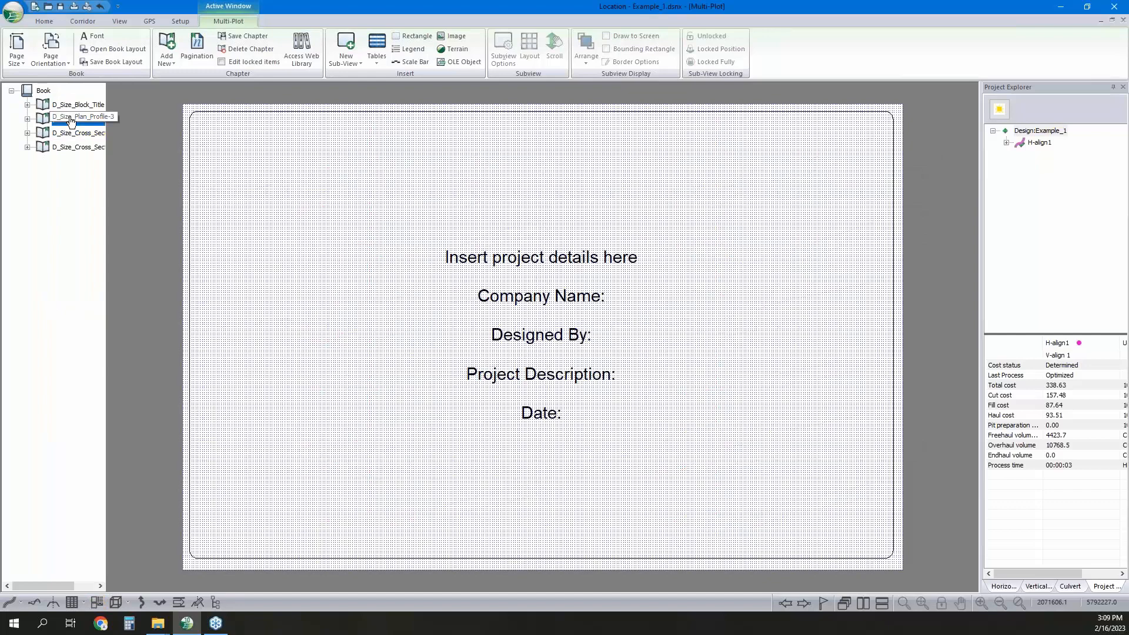
click(71, 120)
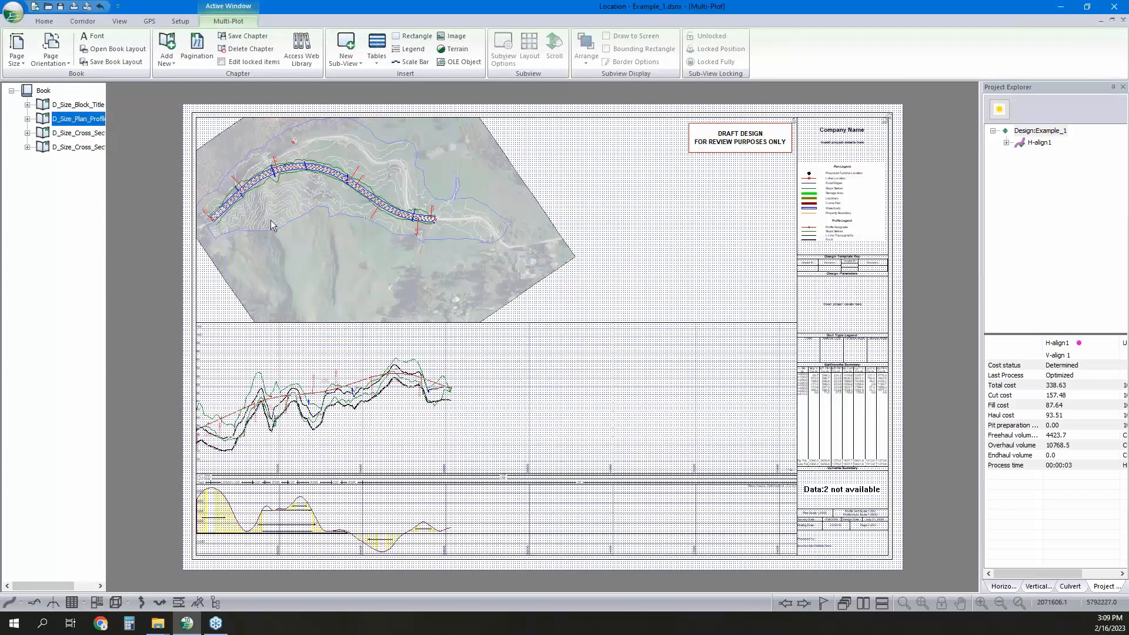
click(27, 134)
click(85, 136)
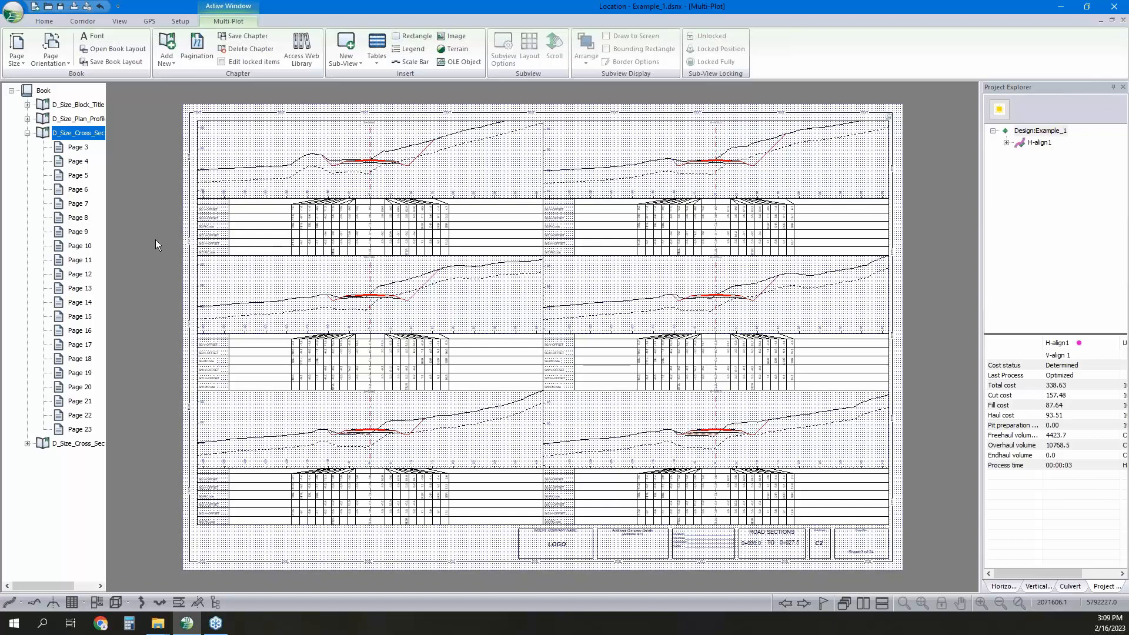
click(82, 133)
Add a chapter named Blank to the book, using the Blank chapter layout.
right_click(46, 93)
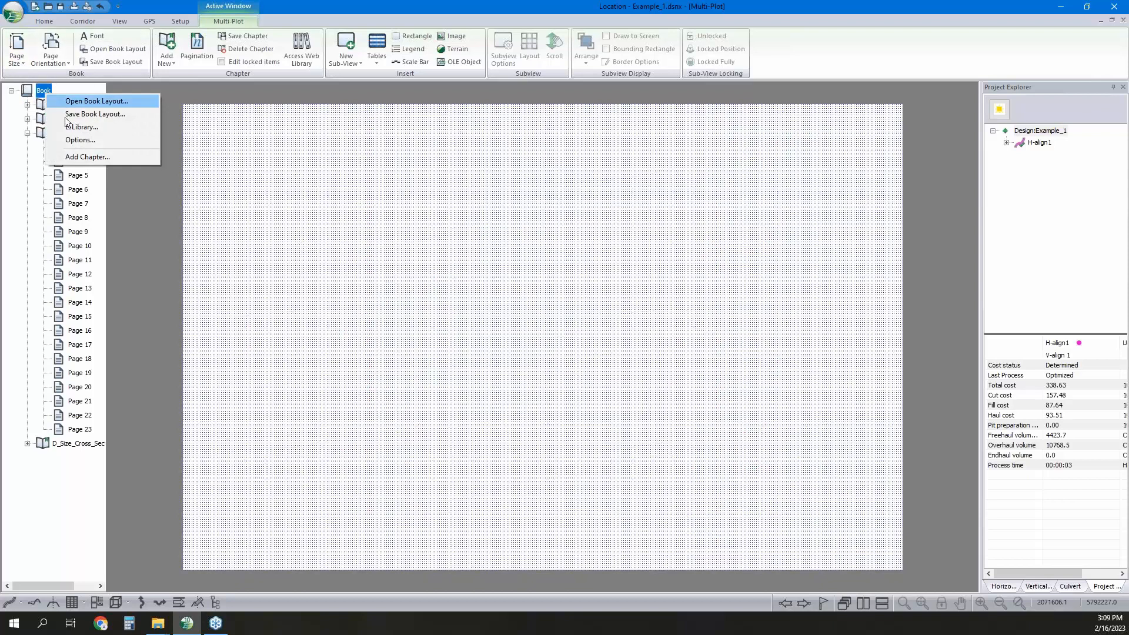
click(81, 162)
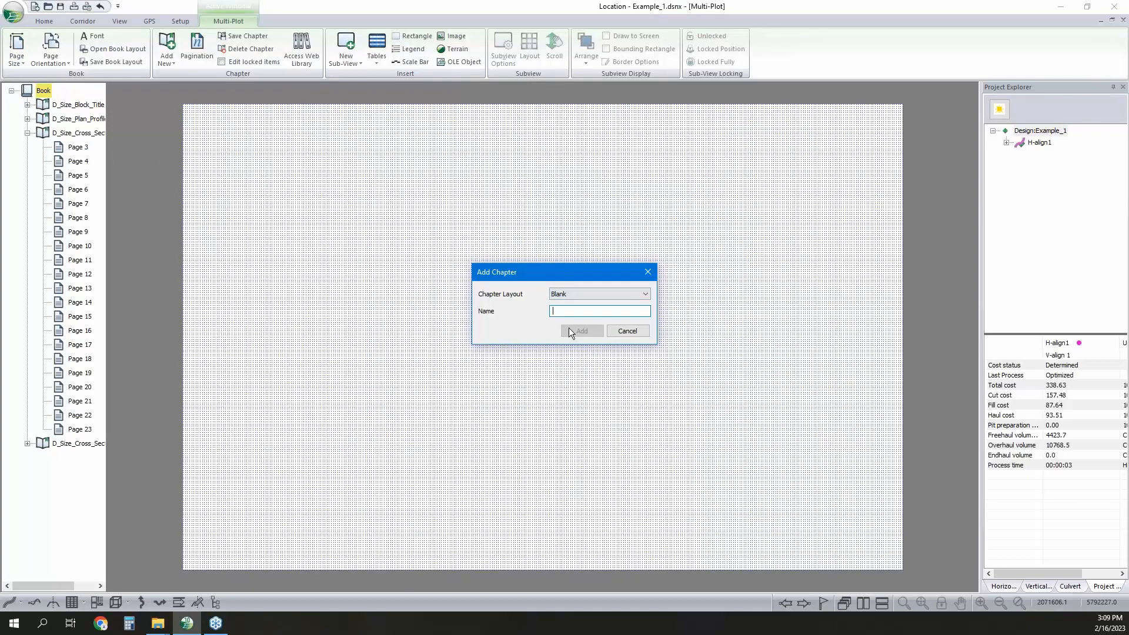
text(Blank)
click(582, 330)
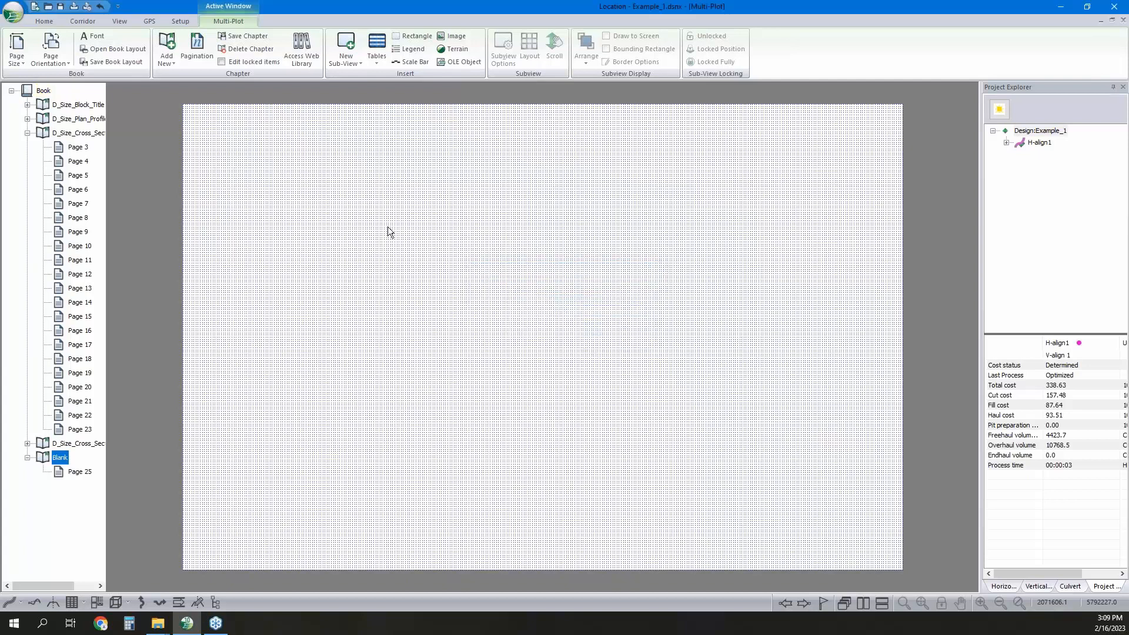
right_click(64, 105)
click(102, 122)
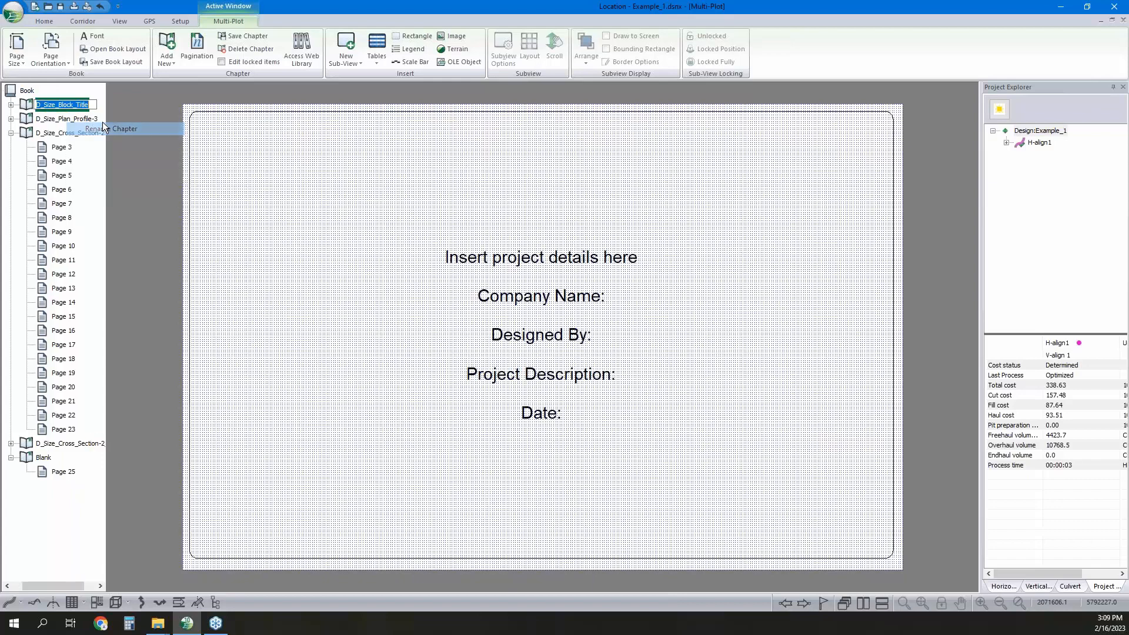
click(53, 119)
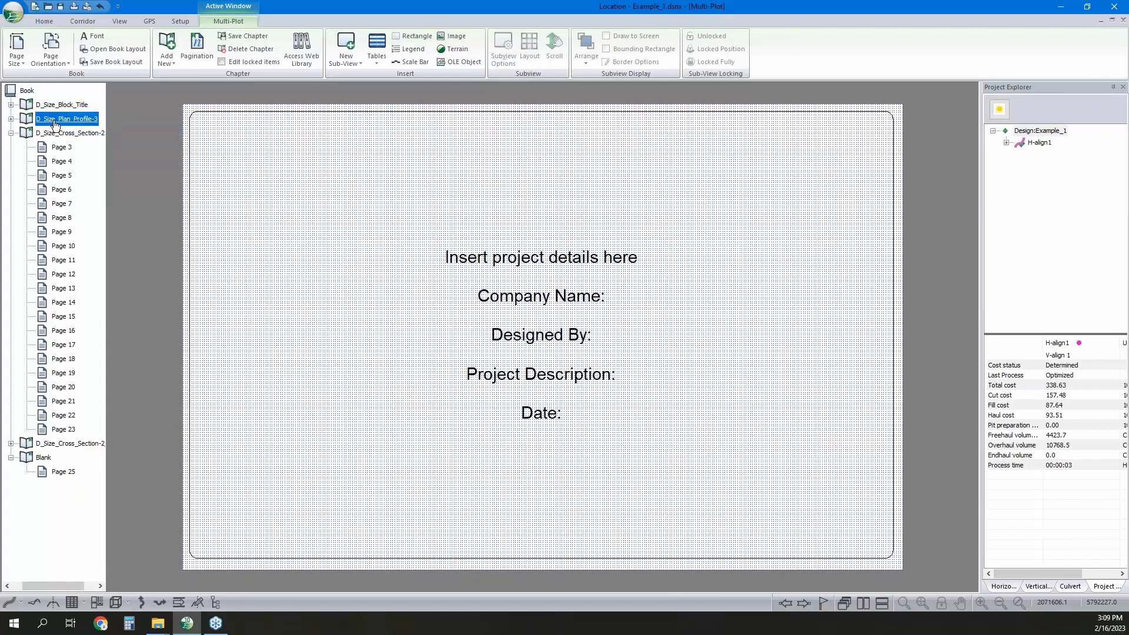
Delete the D_Size block title, plan-profile and both cross-section chapters, keeping only the Blank chapter in the book.
right_click(59, 106)
click(108, 112)
click(80, 106)
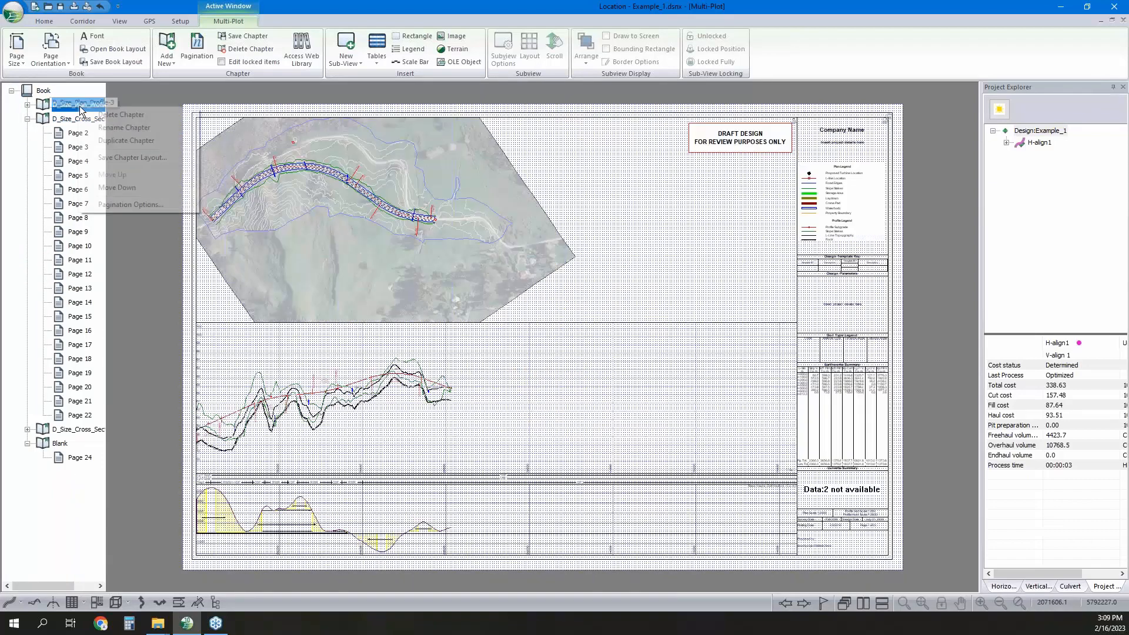
right_click(79, 106)
click(84, 114)
right_click(88, 106)
click(97, 115)
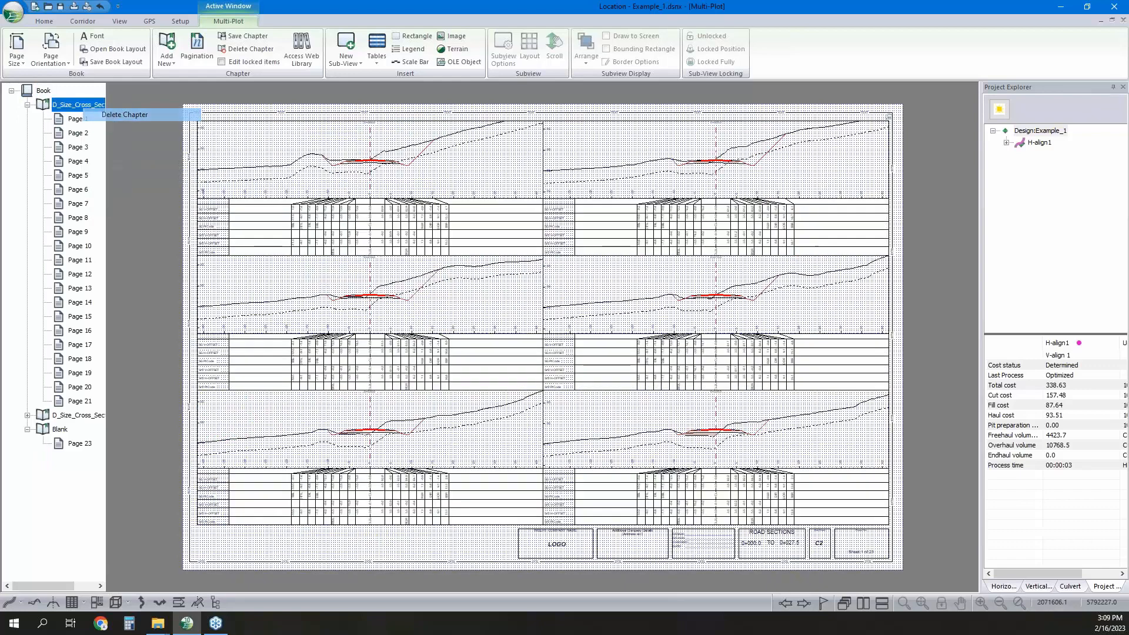
right_click(78, 106)
click(132, 115)
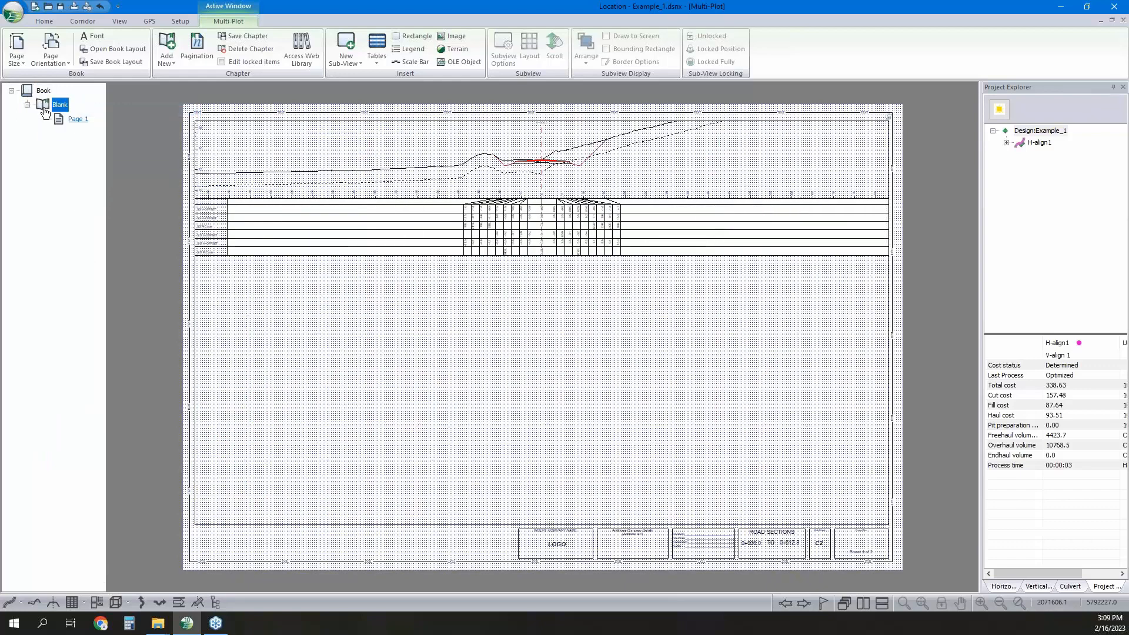
Switch the Blank chapter's sheet to a smaller page size and set the grid spacing to 5 millimeters.
click(23, 57)
click(40, 87)
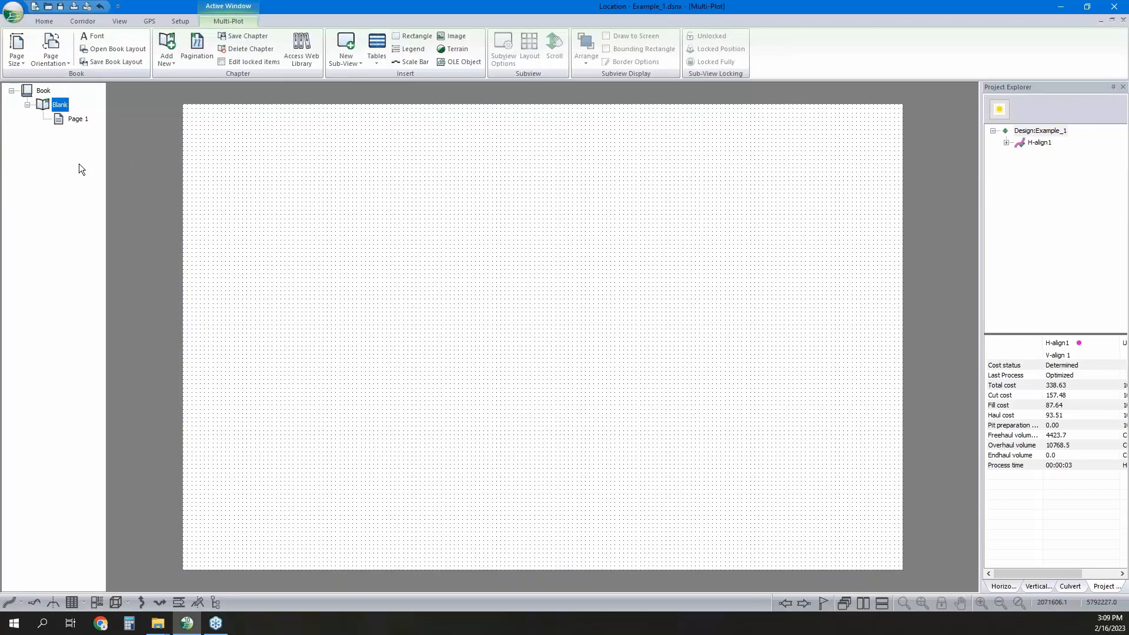
double_click(555, 276)
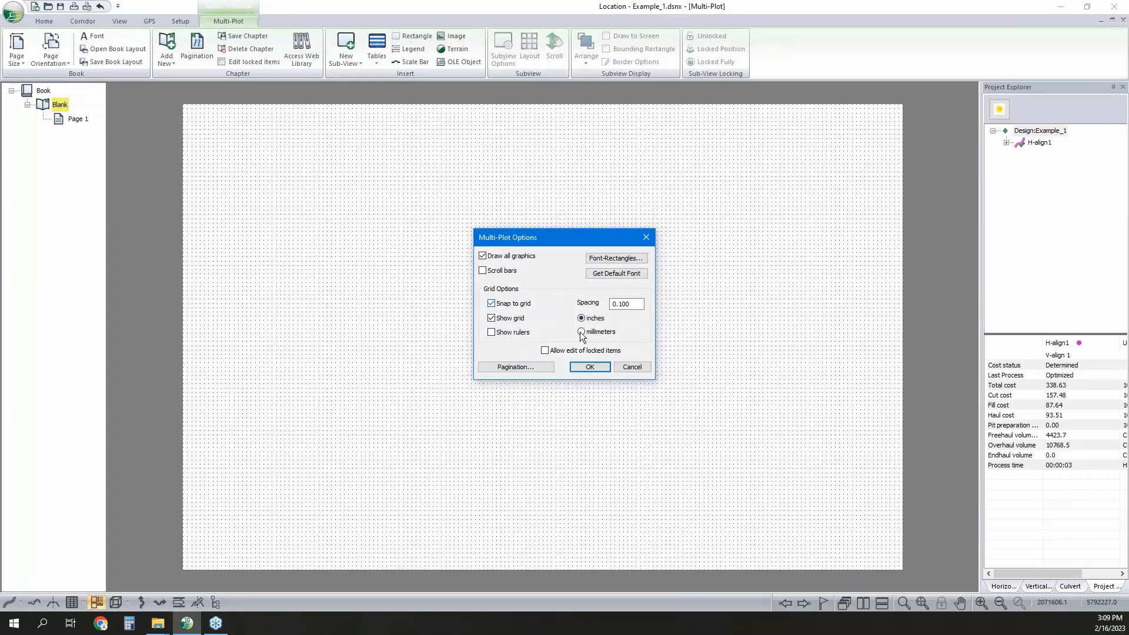
click(630, 367)
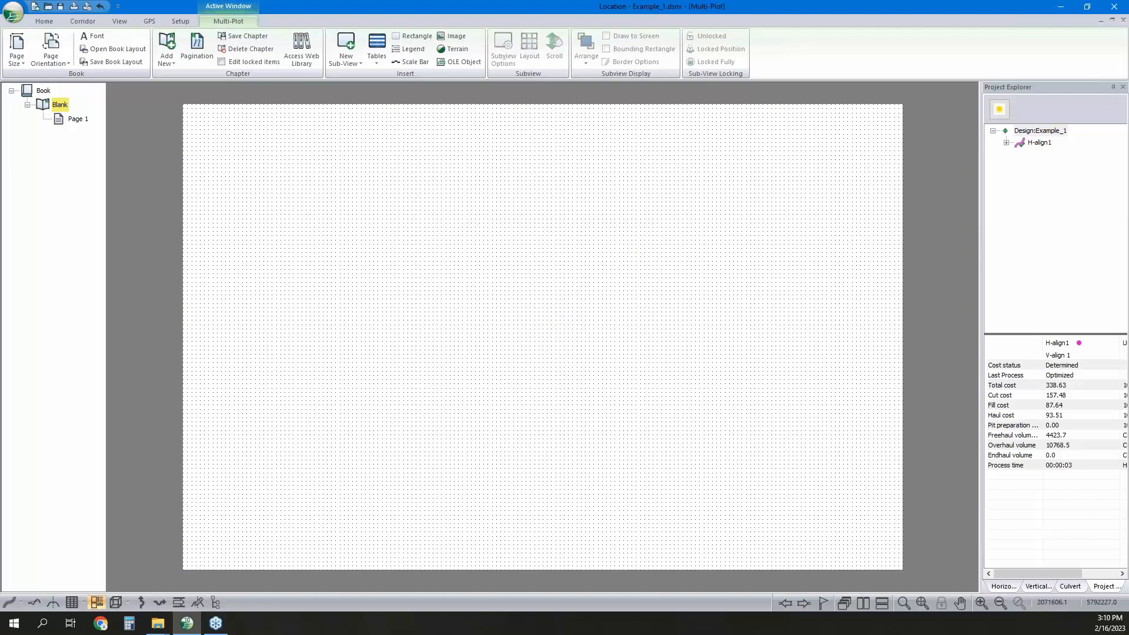
double_click(433, 199)
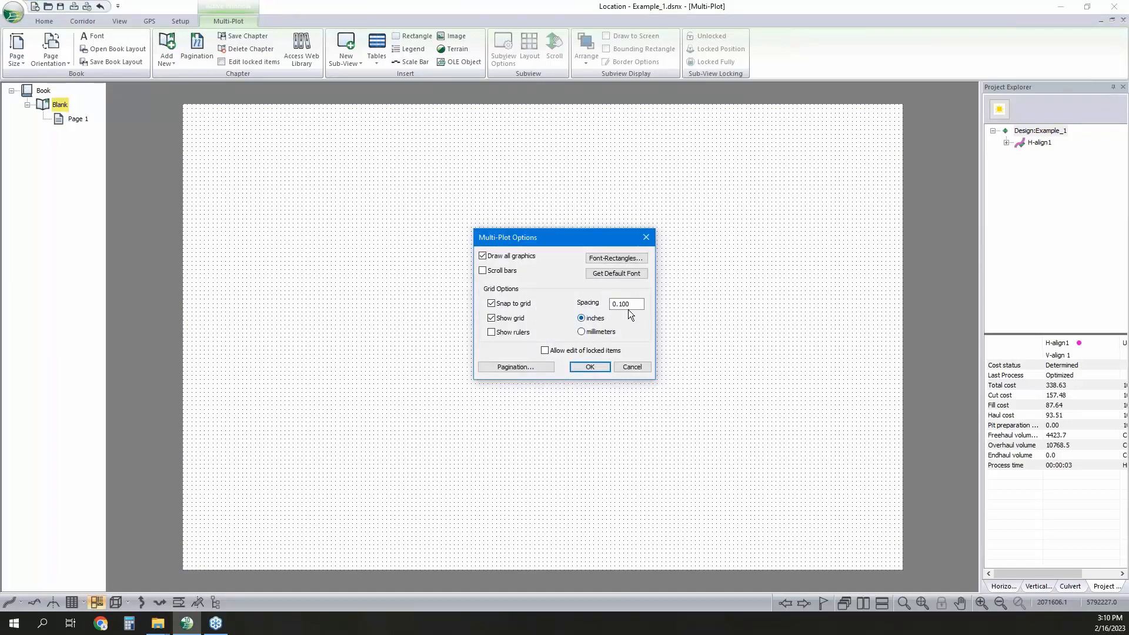
click(581, 332)
text(5)
click(591, 367)
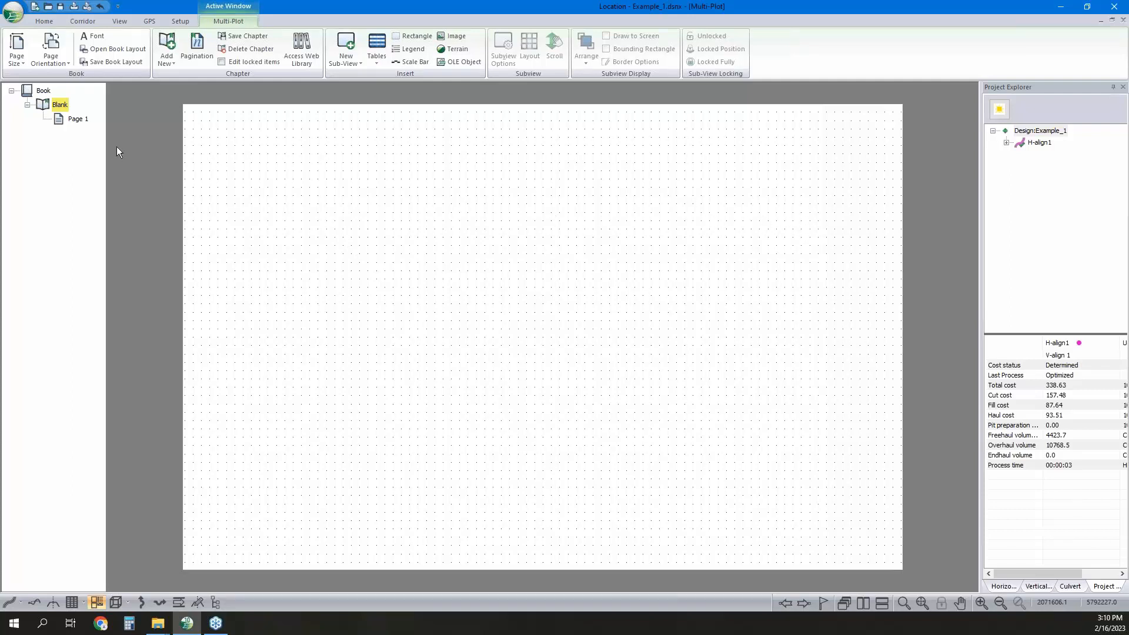
Insert the Plan:1 sub-view as a wide frame in the sheet's upper-left area and enlarge its plotting scale.
click(347, 62)
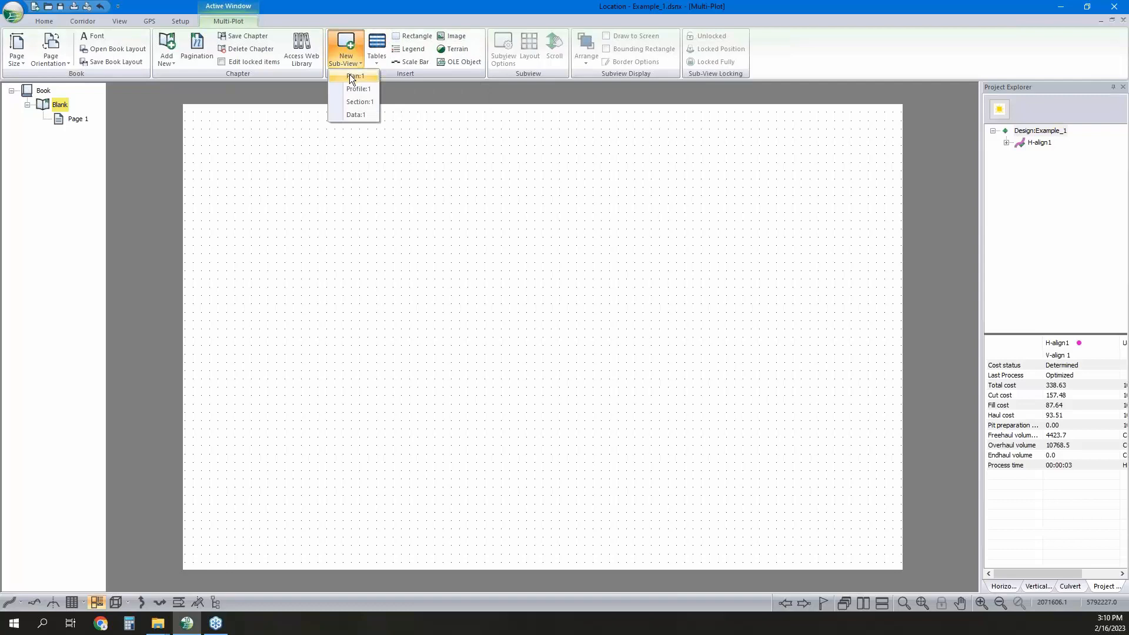
click(350, 76)
drag(443, 257, 316, 167)
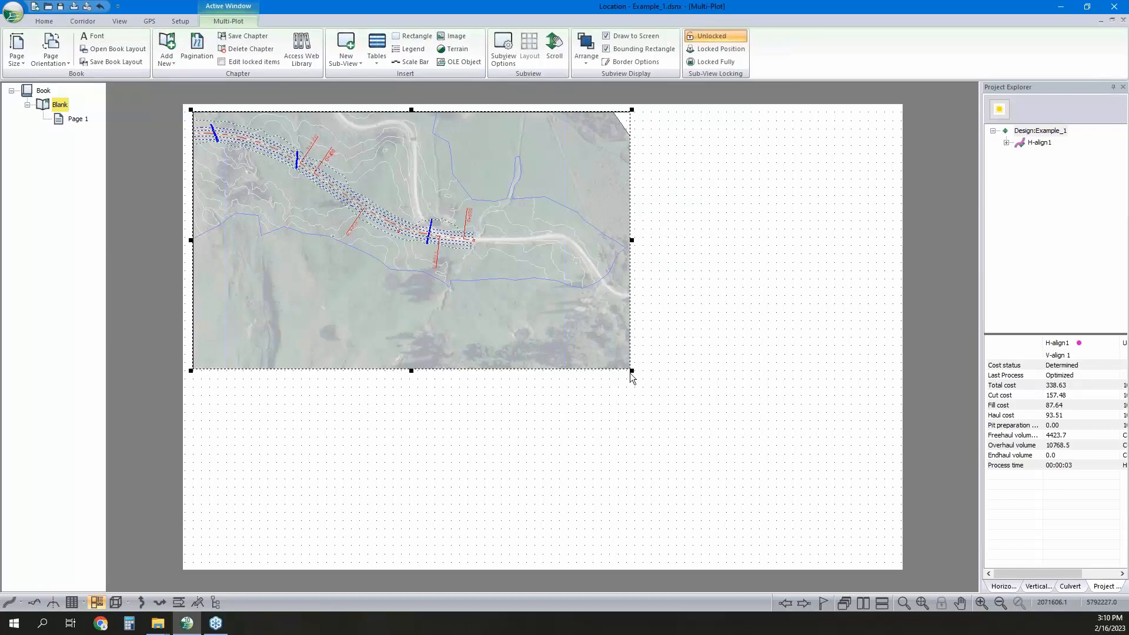
drag(632, 371, 736, 321)
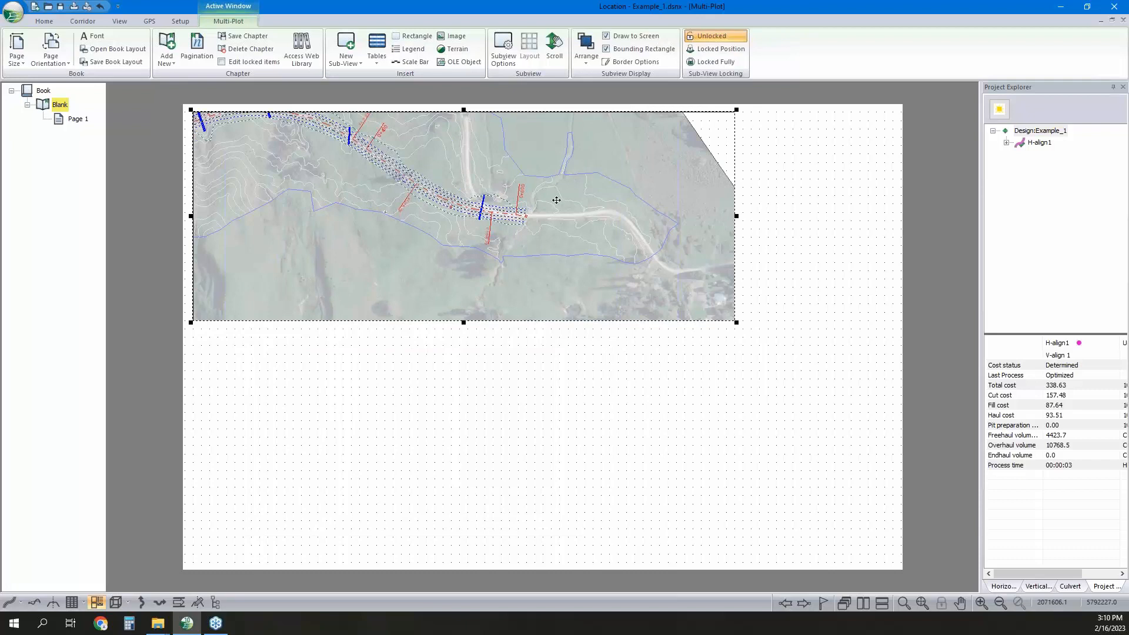
double_click(464, 180)
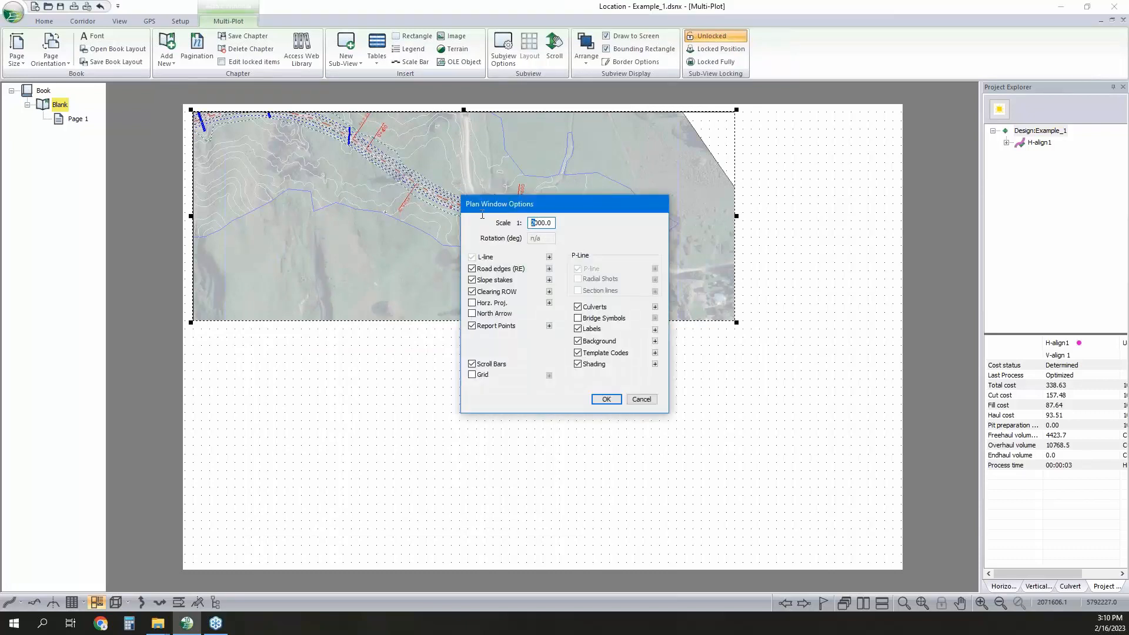
click(605, 399)
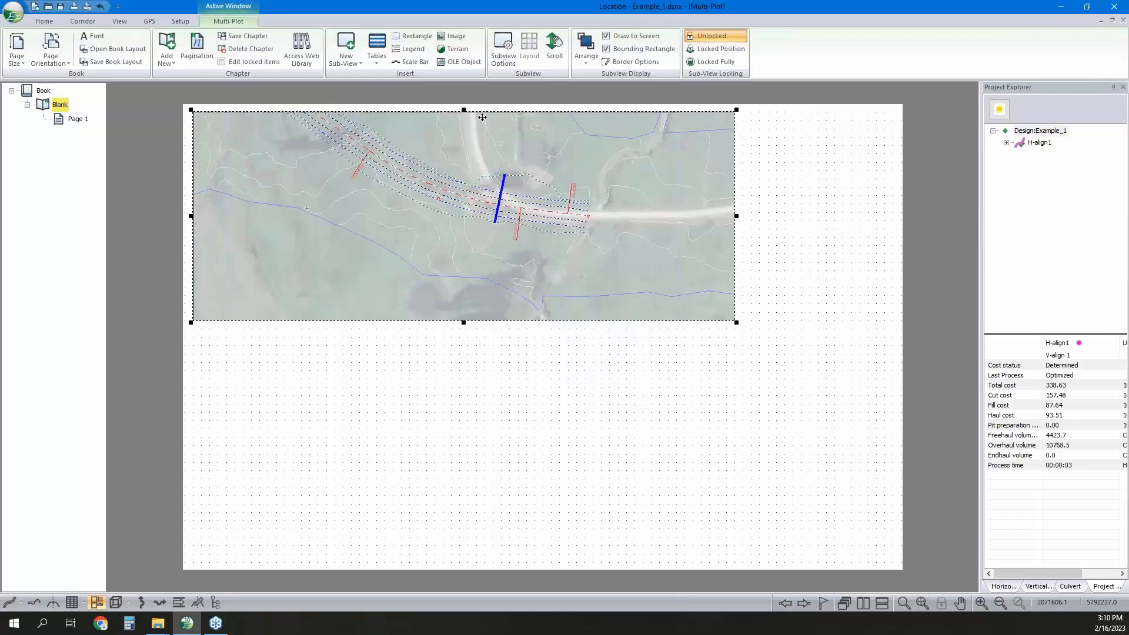
Insert the Profile:1 sub-view directly below the plan and resize it to match the plan's width within the sheet.
click(356, 61)
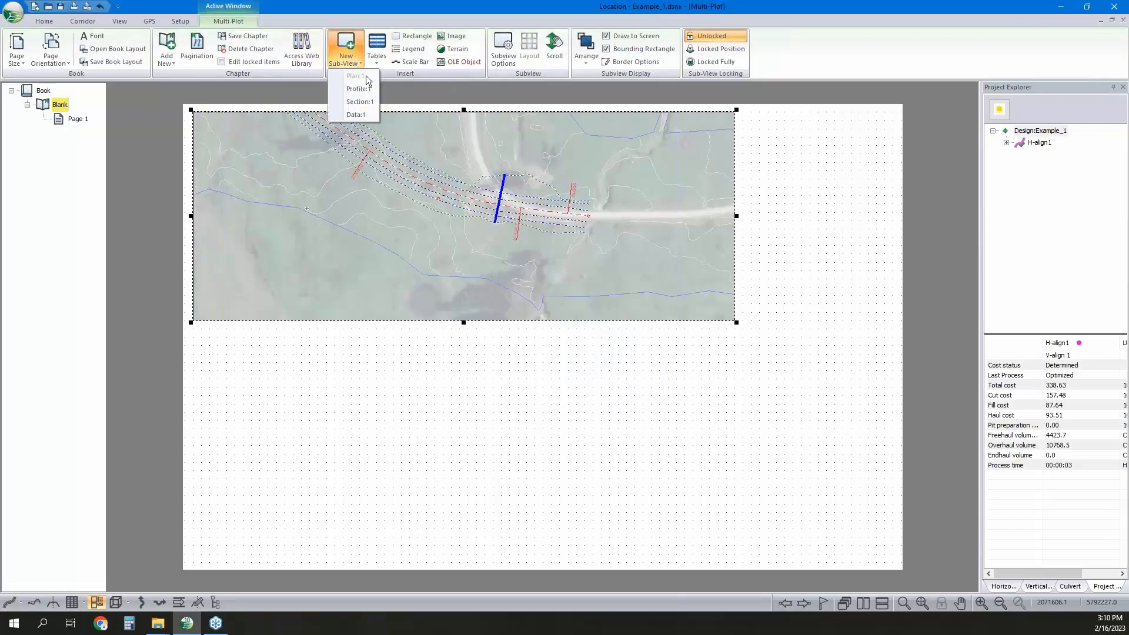
click(357, 89)
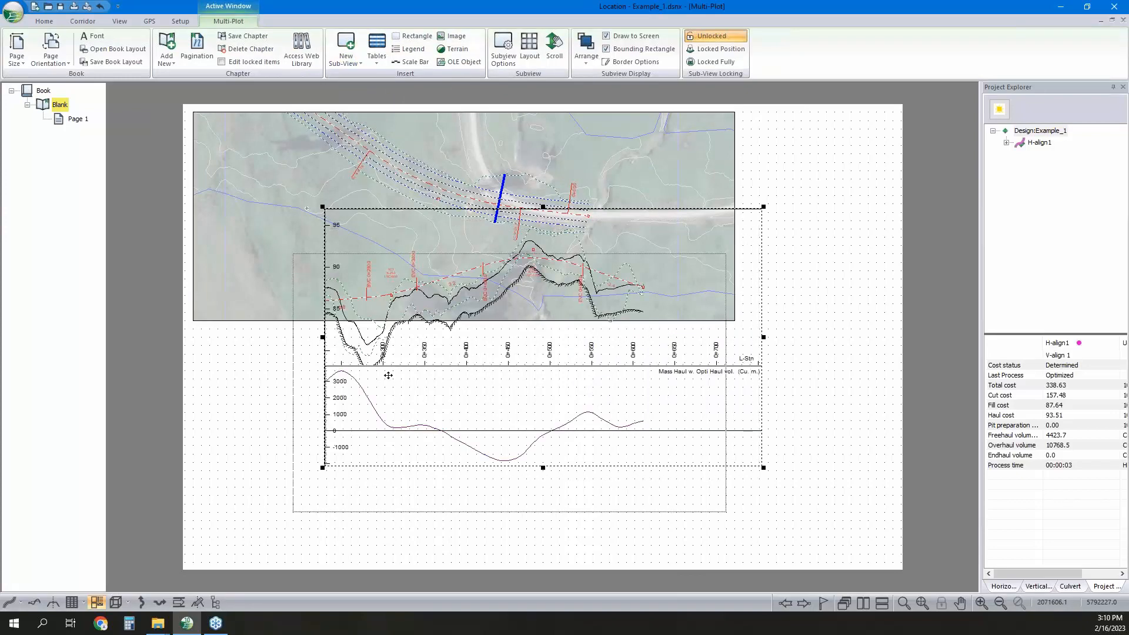
drag(388, 375, 333, 408)
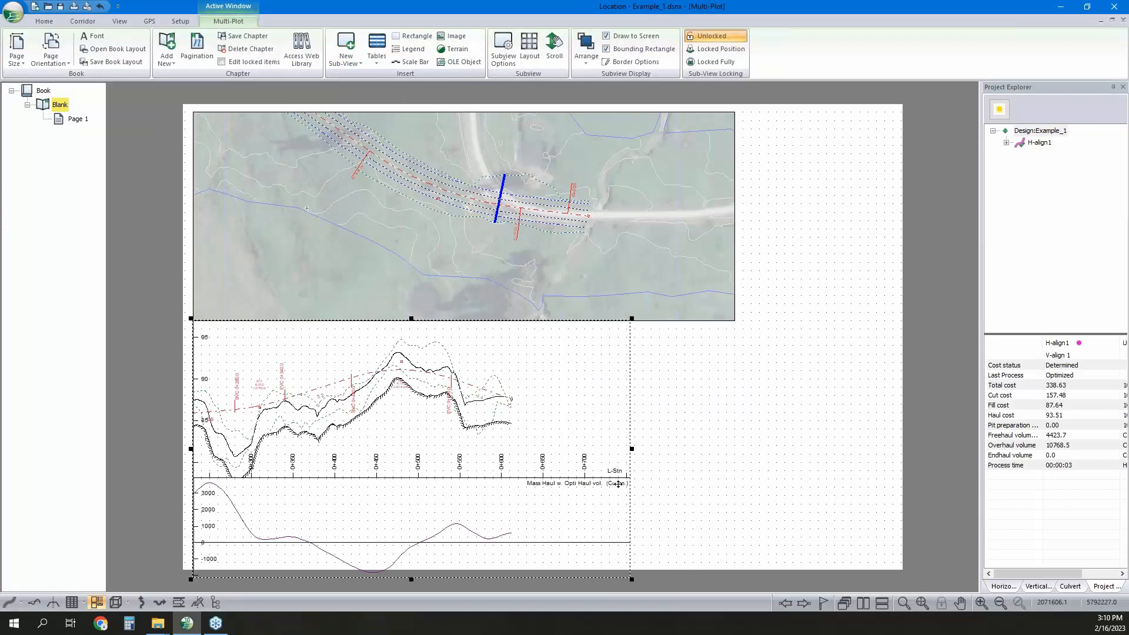
click(632, 580)
click(618, 562)
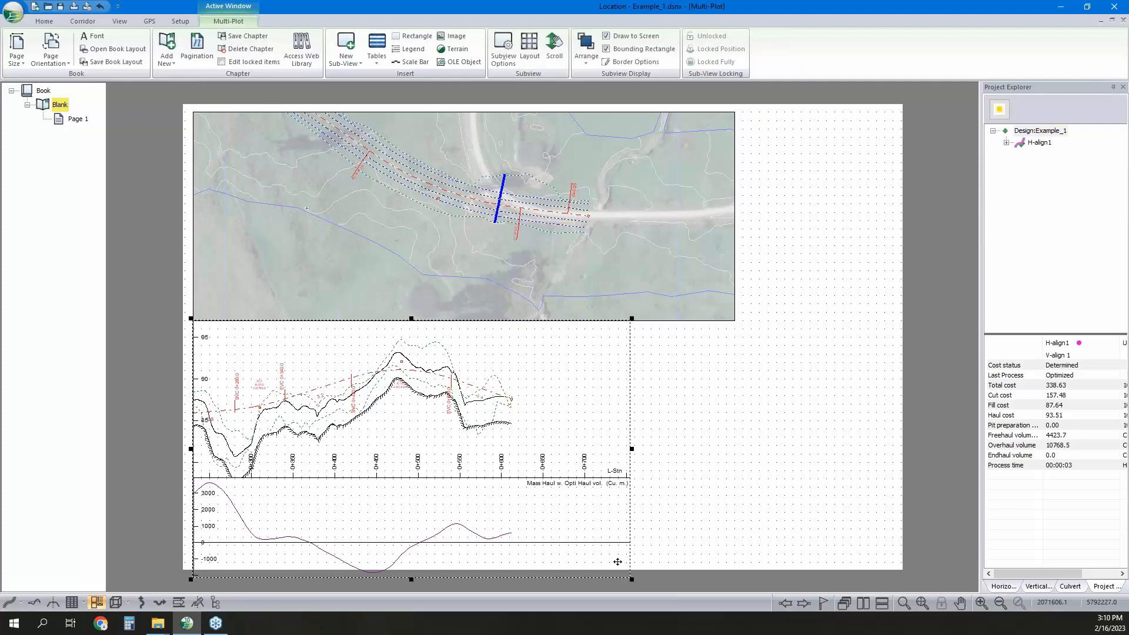
drag(633, 578, 737, 556)
Enlarge the profile sub-view's horizontal scale so the alignment is stretched further across the frame.
double_click(593, 416)
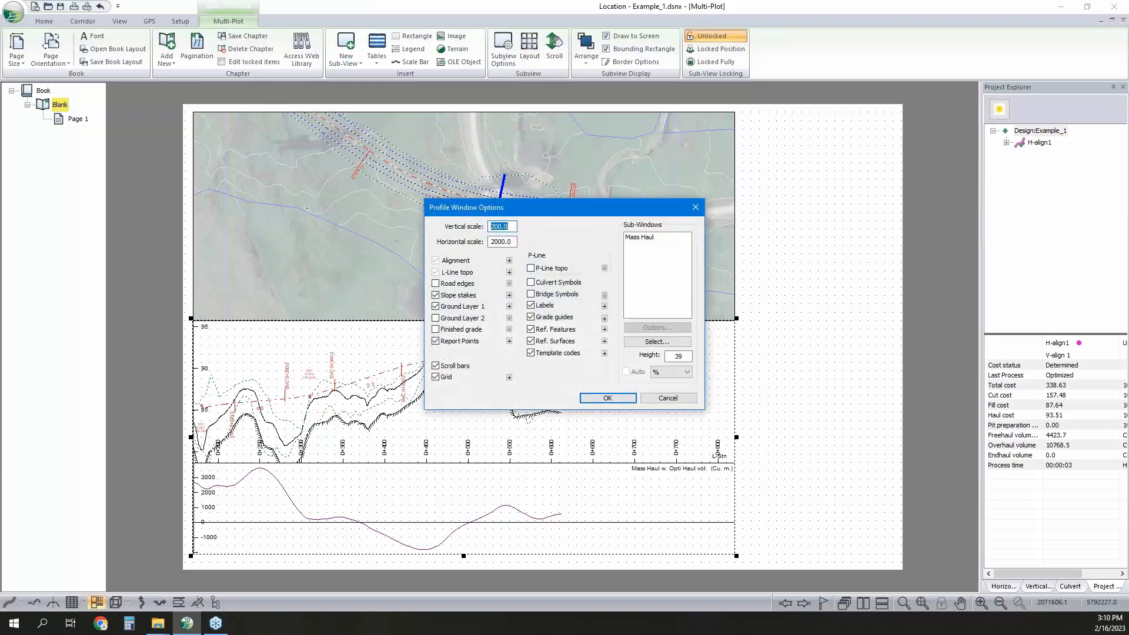
click(493, 242)
click(606, 398)
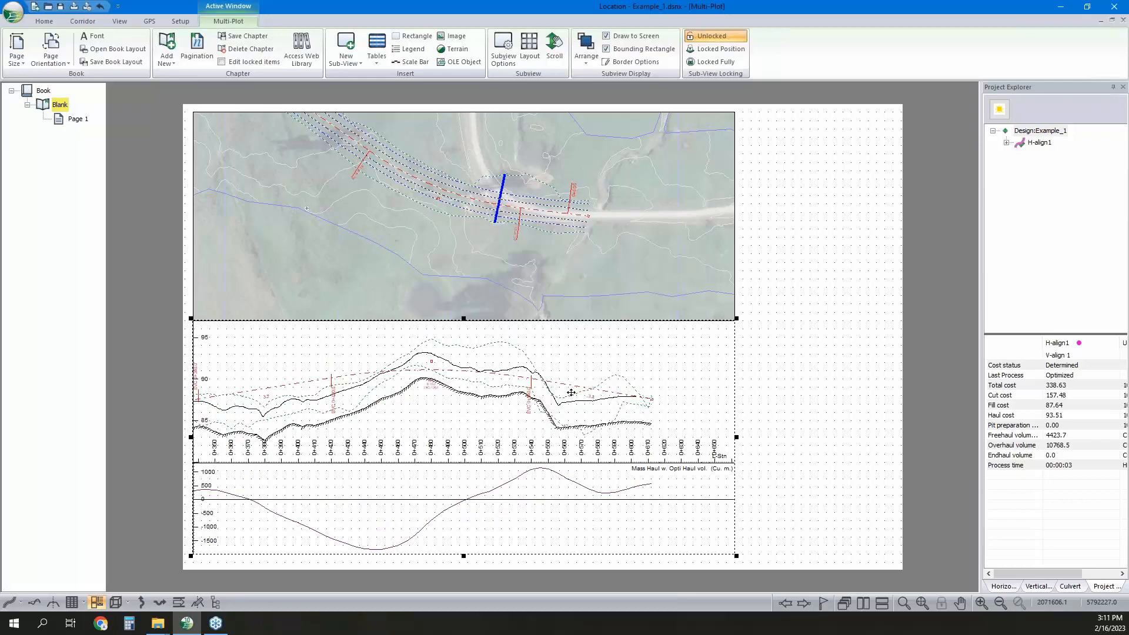
click(790, 329)
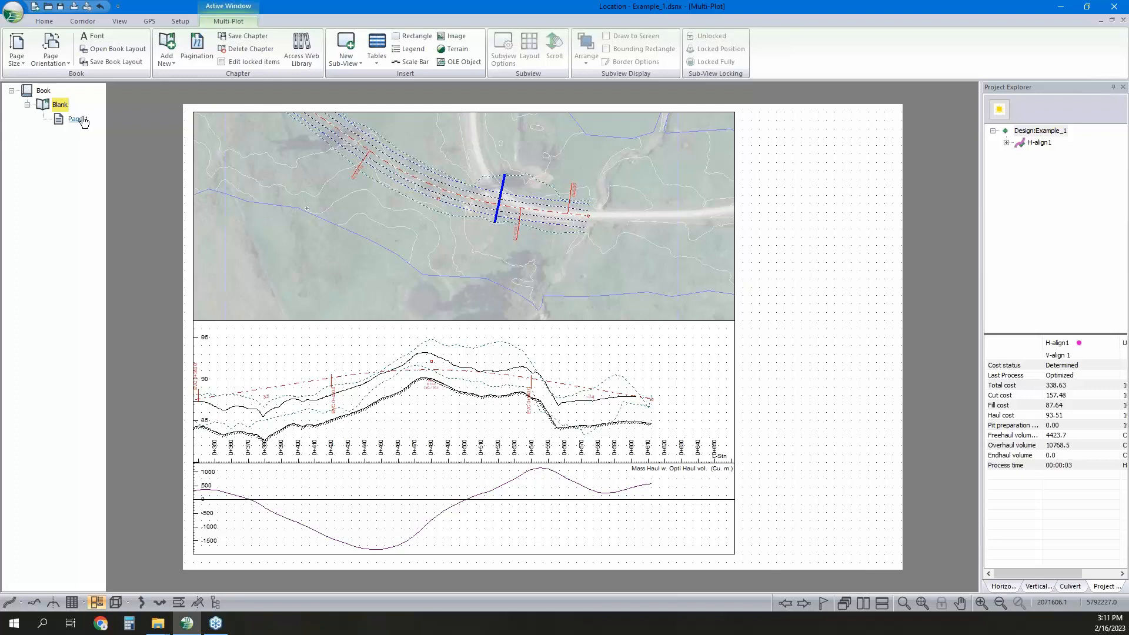
Paginate the Blank chapter by plan or profile width with a 15% overlap between pages.
right_click(61, 105)
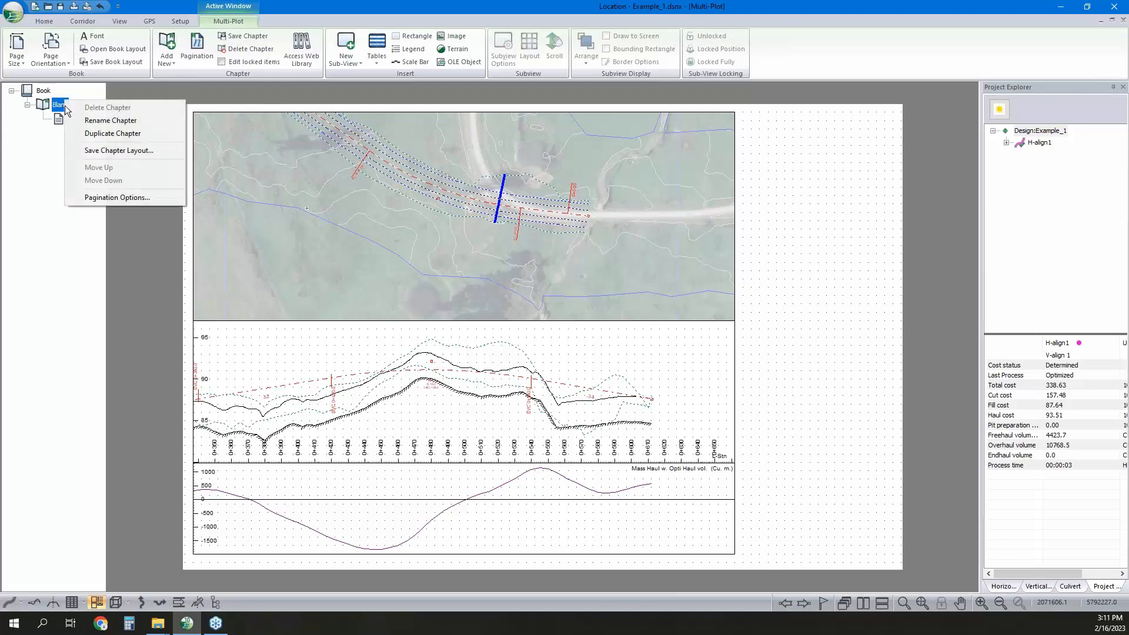
click(120, 197)
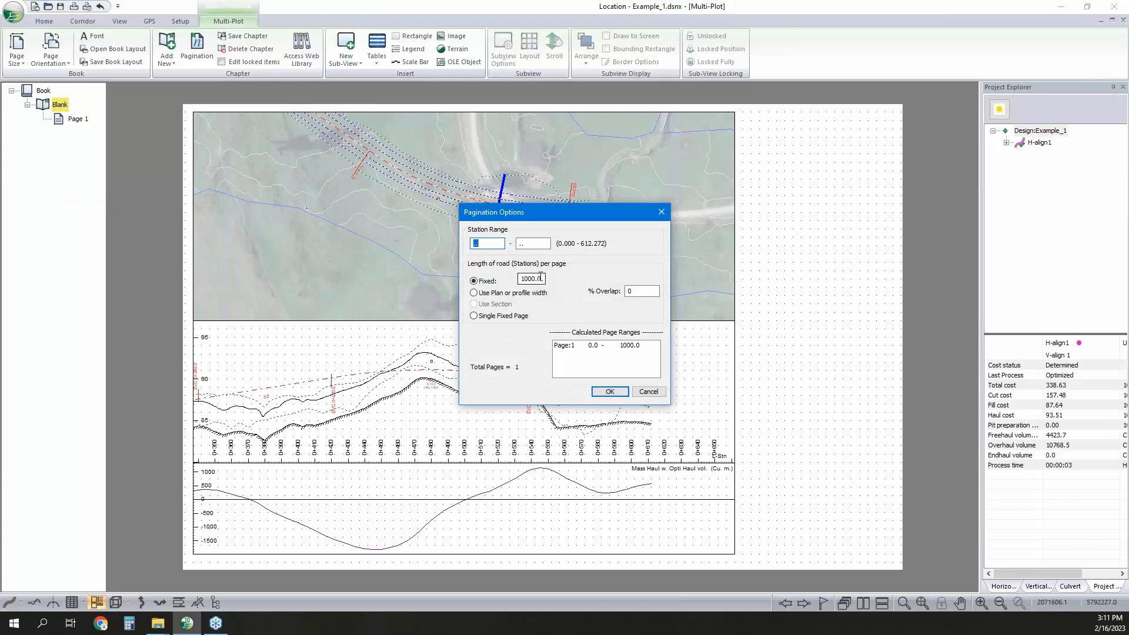
drag(542, 279, 397, 270)
click(477, 293)
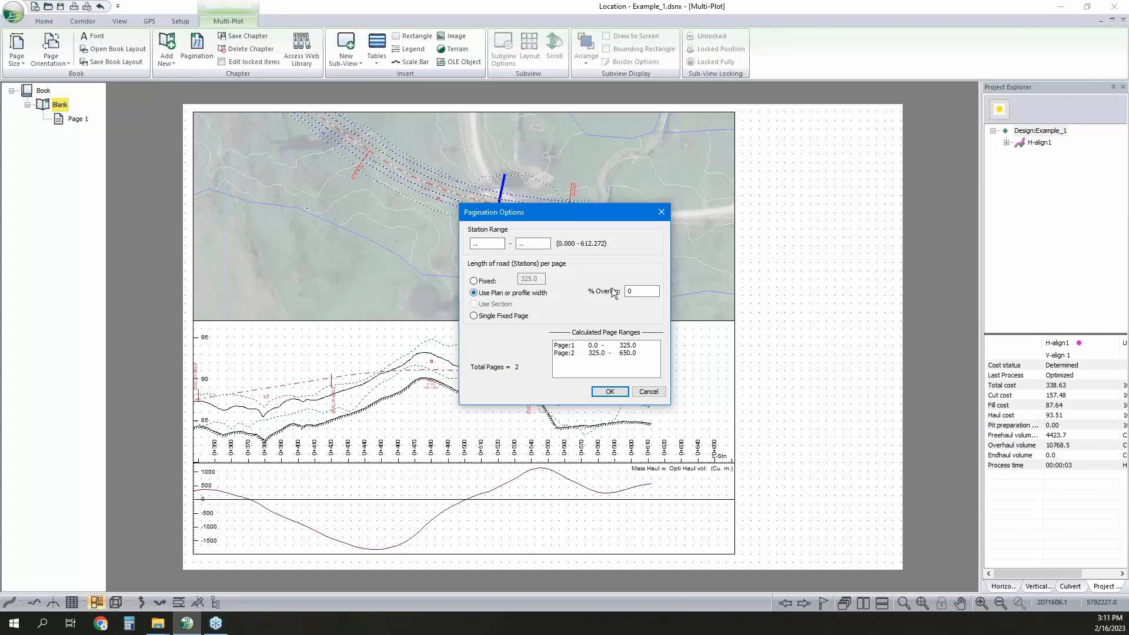
double_click(636, 291)
text(15)
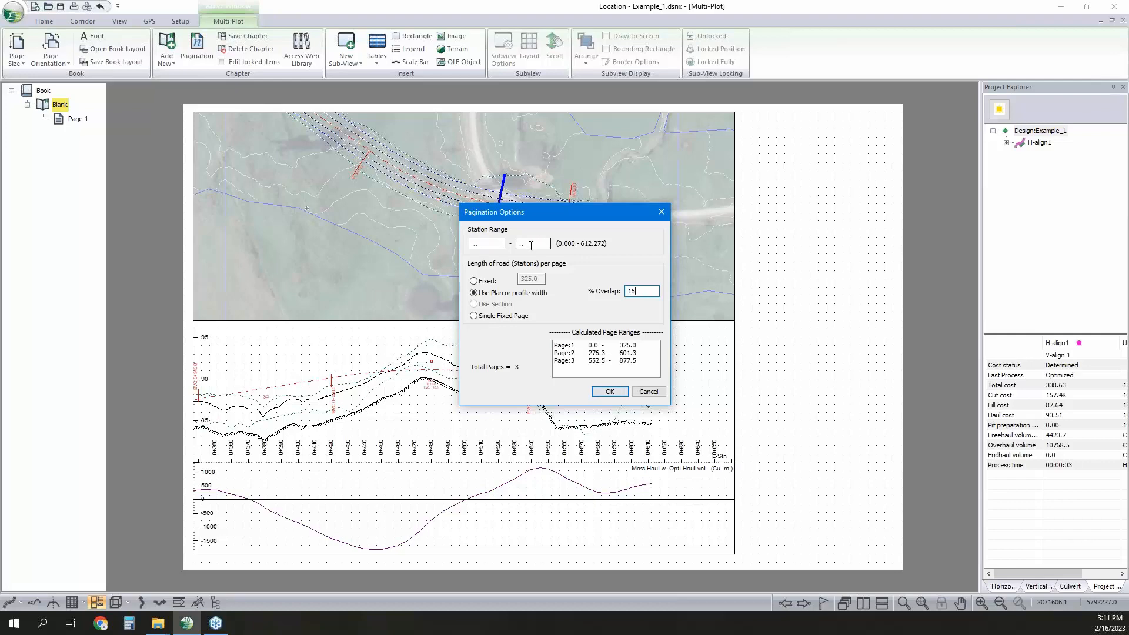
click(611, 392)
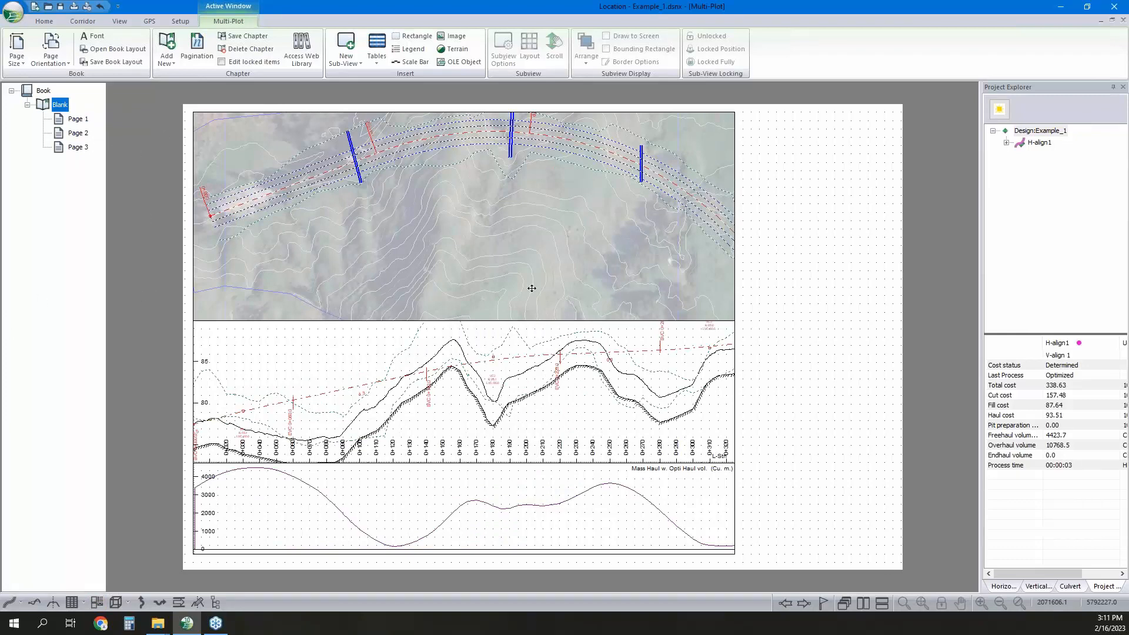
Review the plan and profile content on Pages 2, 3 and 1, and return to the Blank chapter.
click(79, 133)
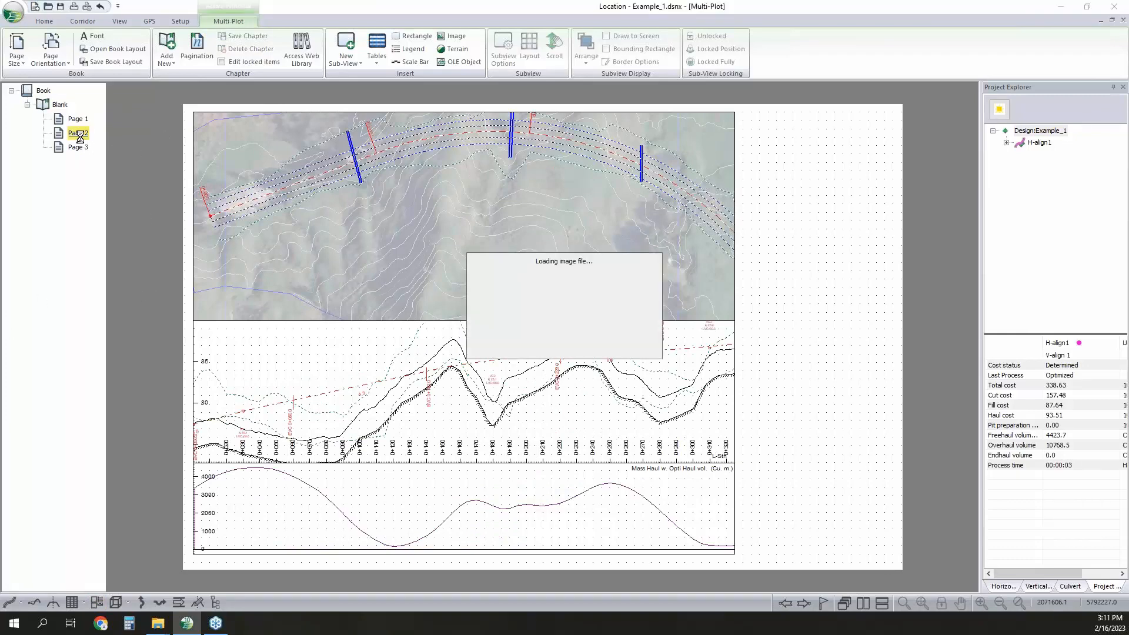
click(78, 147)
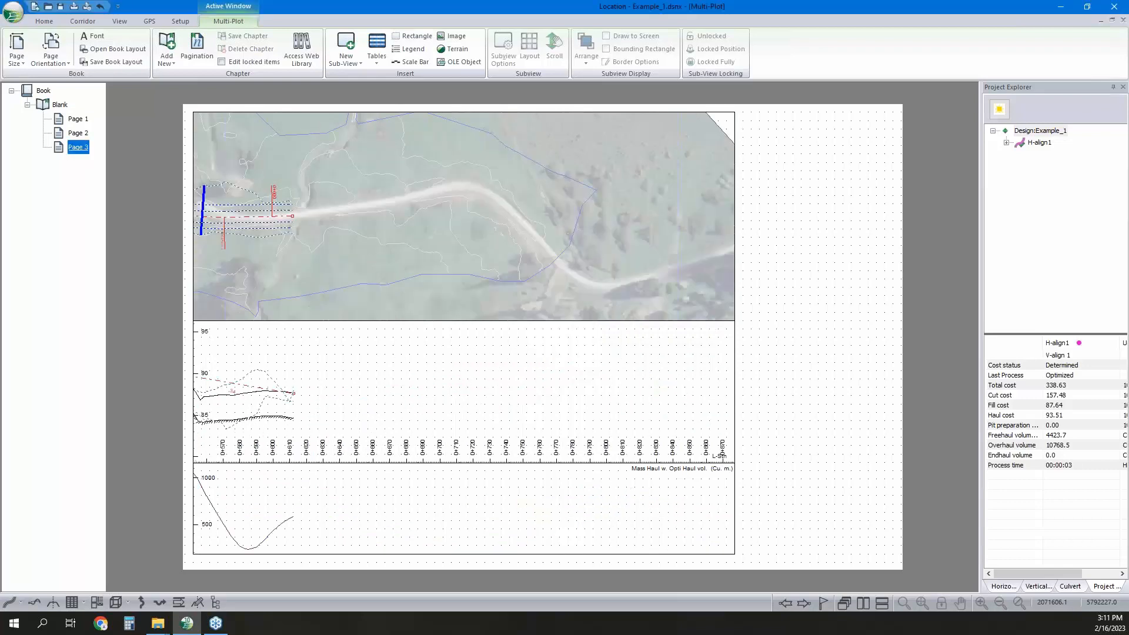
click(60, 105)
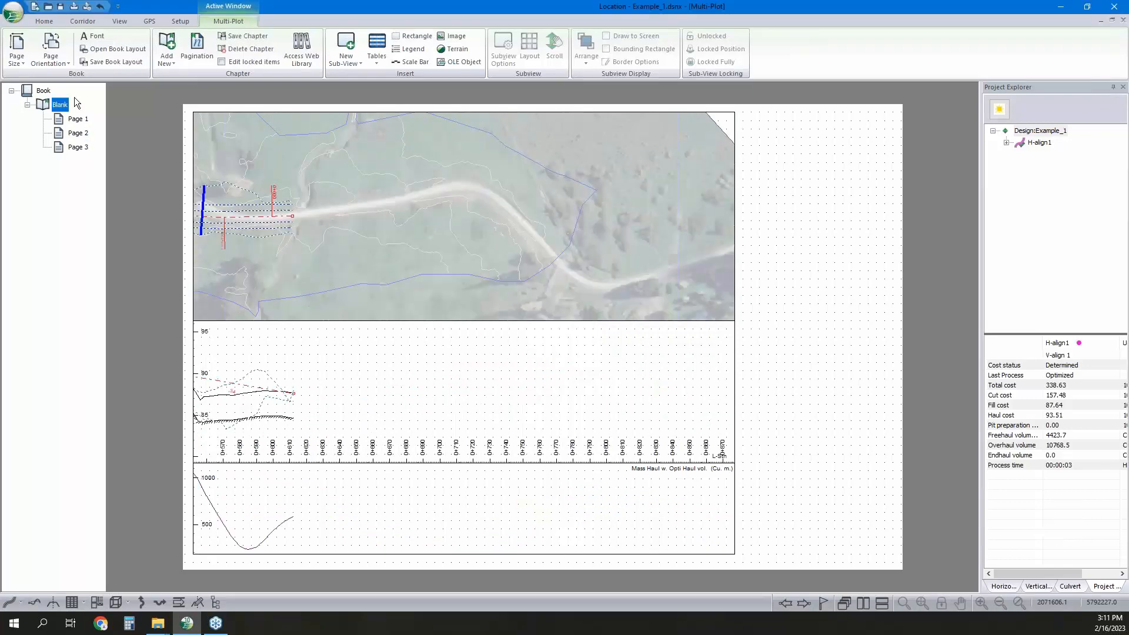
click(78, 119)
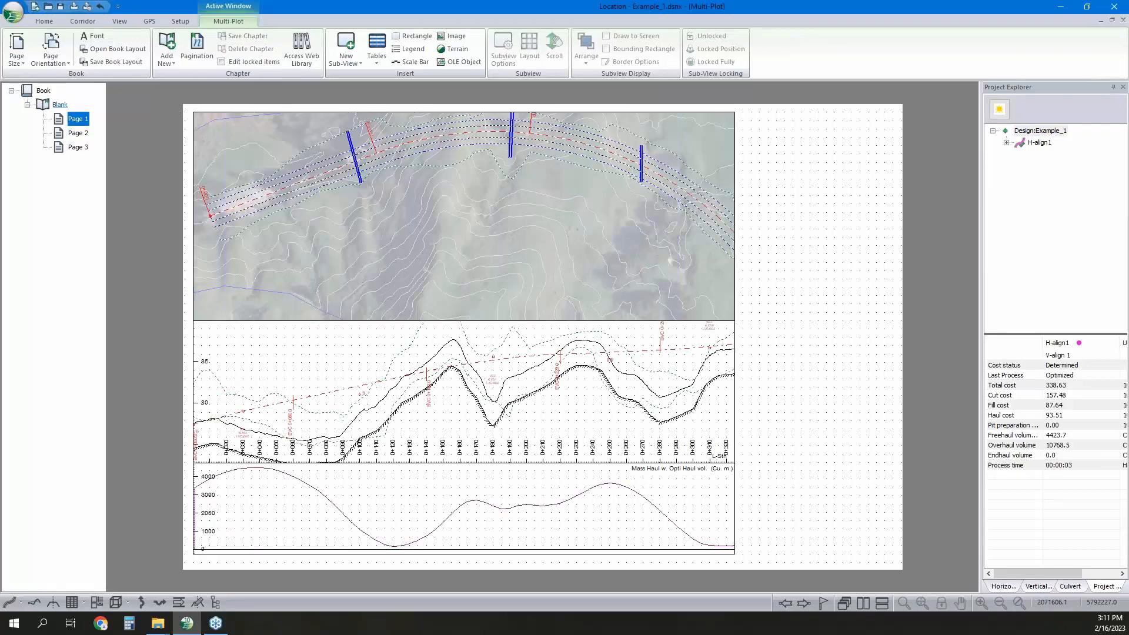
click(60, 105)
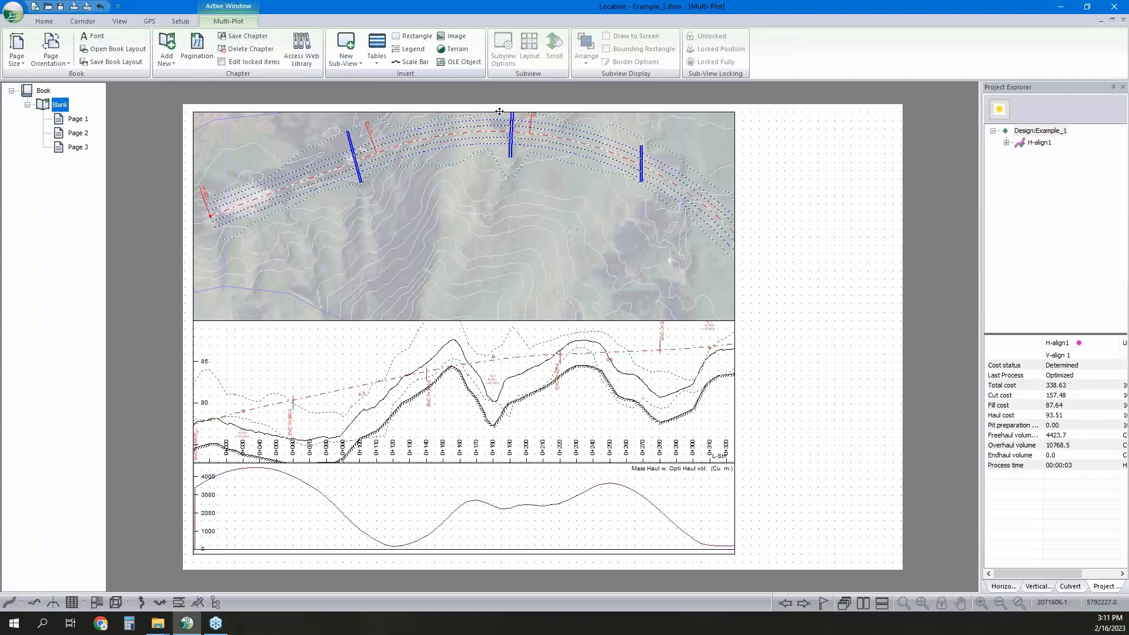
Check the scroll position options of the plan sub-view in the Blank chapter.
click(512, 171)
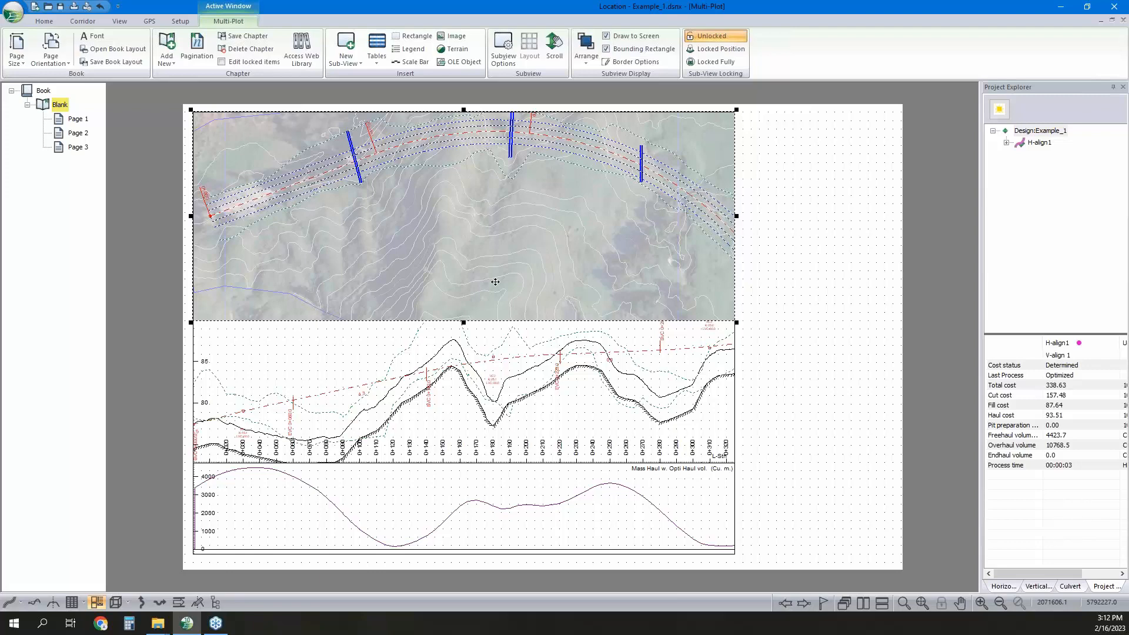
click(554, 48)
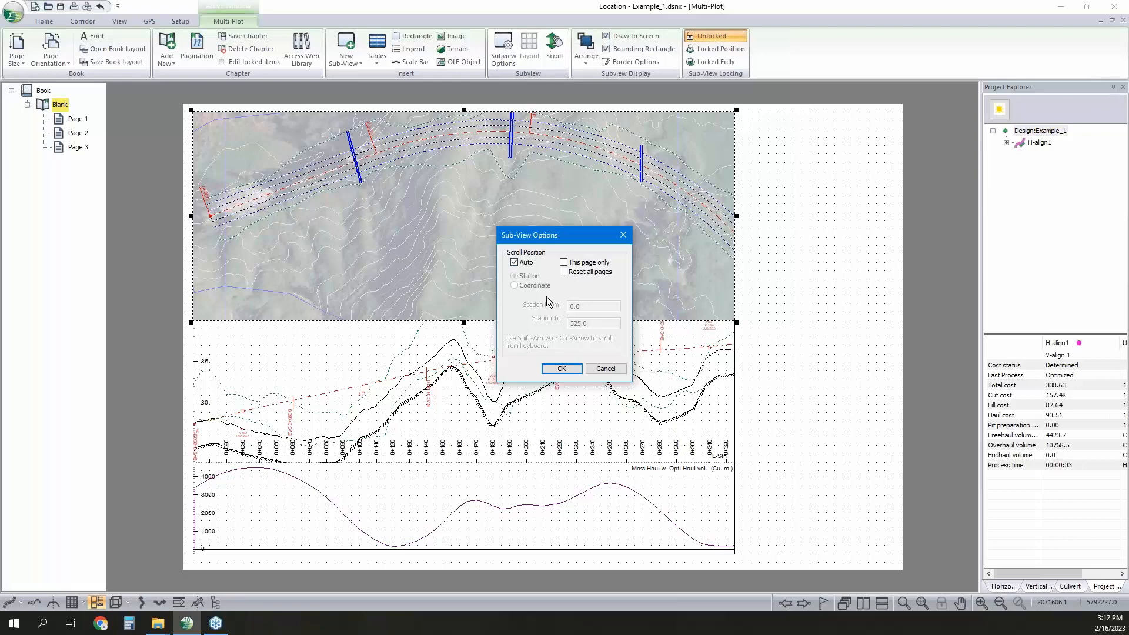
click(606, 369)
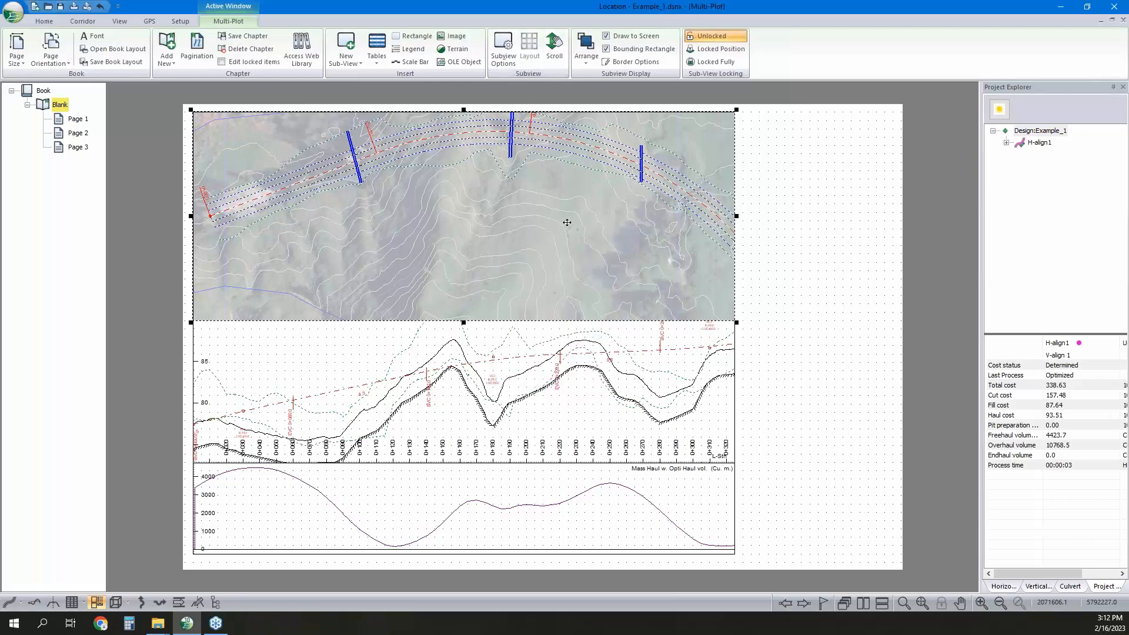
Scroll the plan sub-view so the road sits lower in its frame, and rotate it to -85.
click(452, 187)
key(Return)
key(Up)
key(Up)
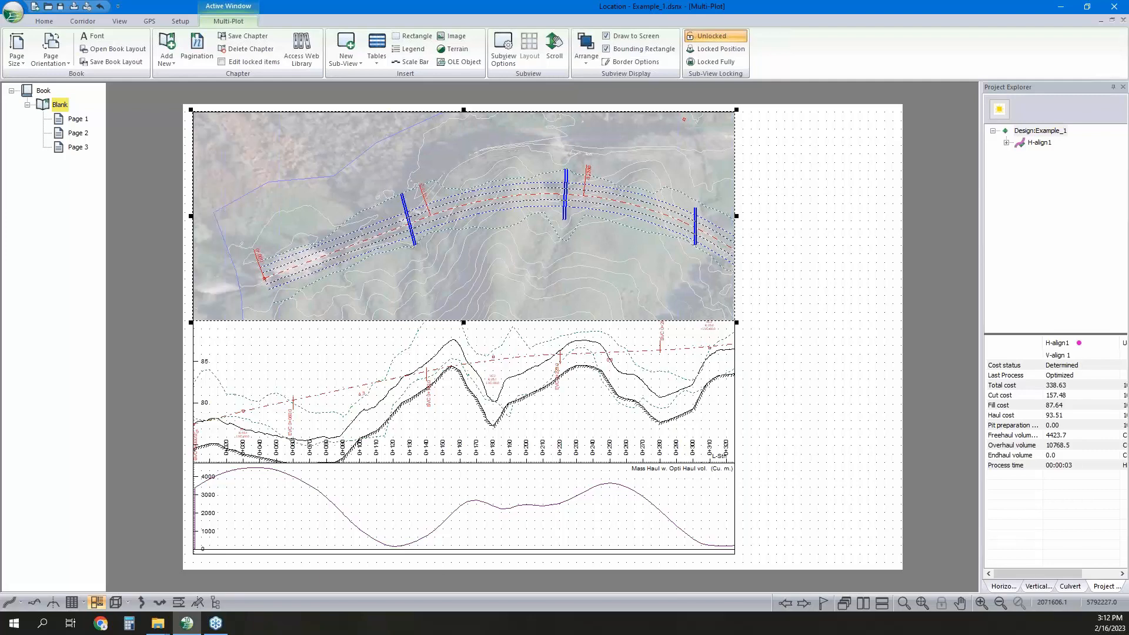
ctrl+scroll(464, 216, down, 1)
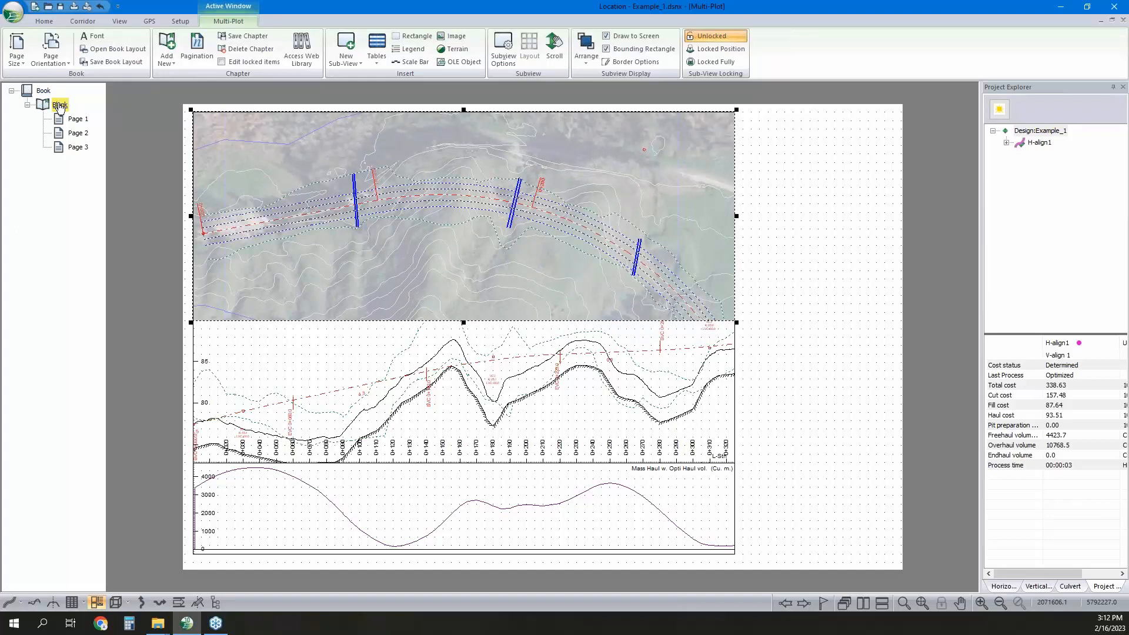
Check the plan on Pages 2 and 3 for the scroll change and go back to Page 1.
click(78, 133)
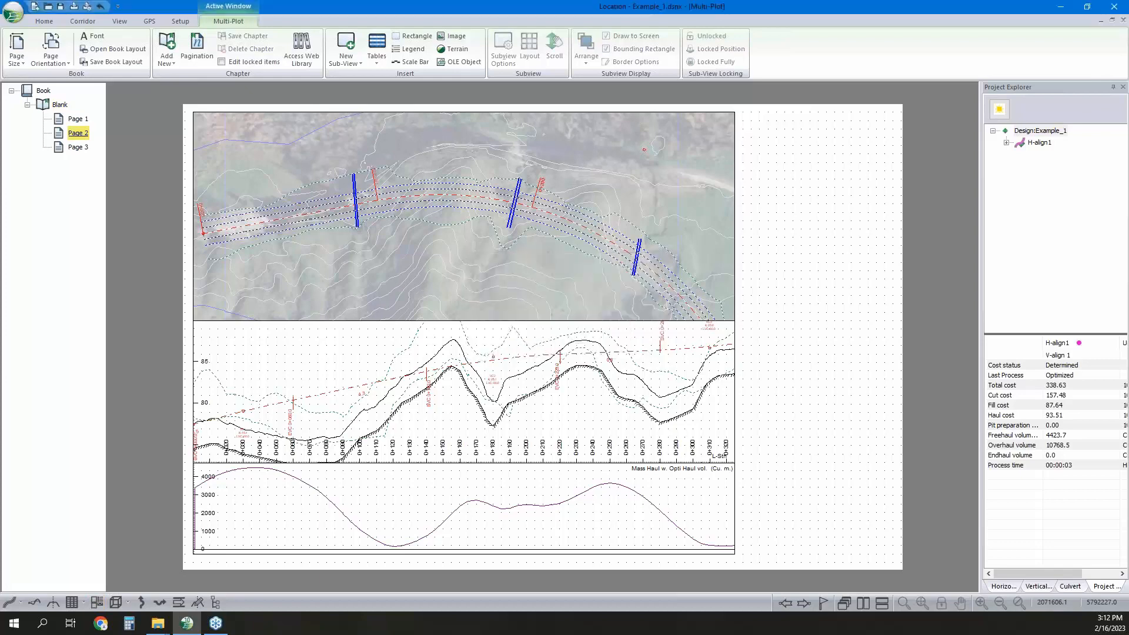
key(Down)
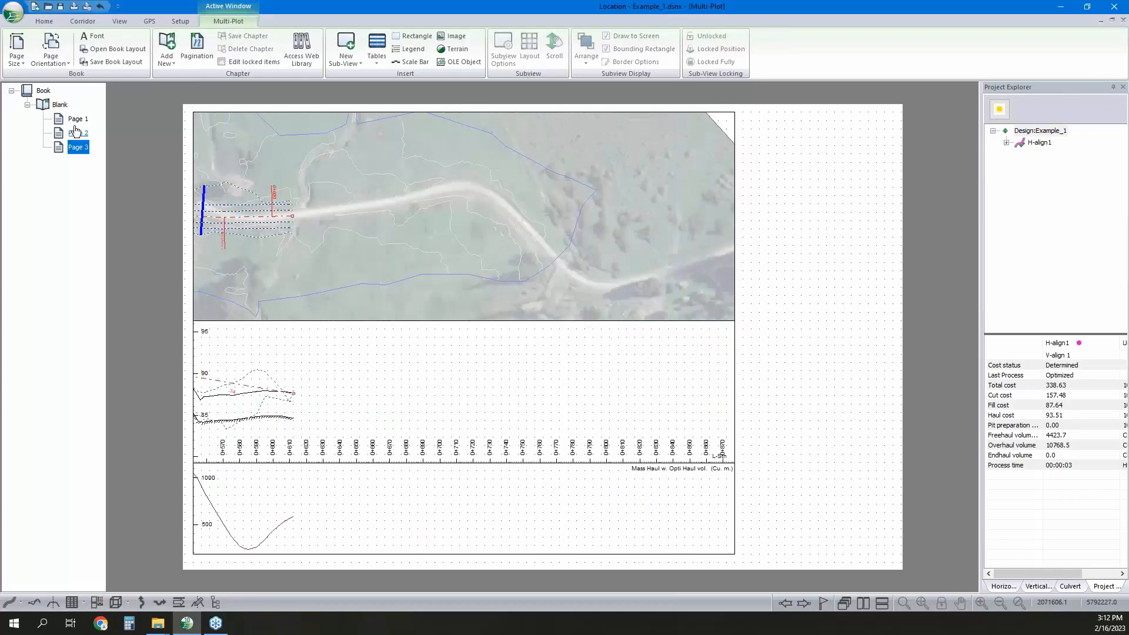
click(78, 119)
Compare the plan sub-view's scroll position options on Page 1 with those on Page 2.
click(428, 211)
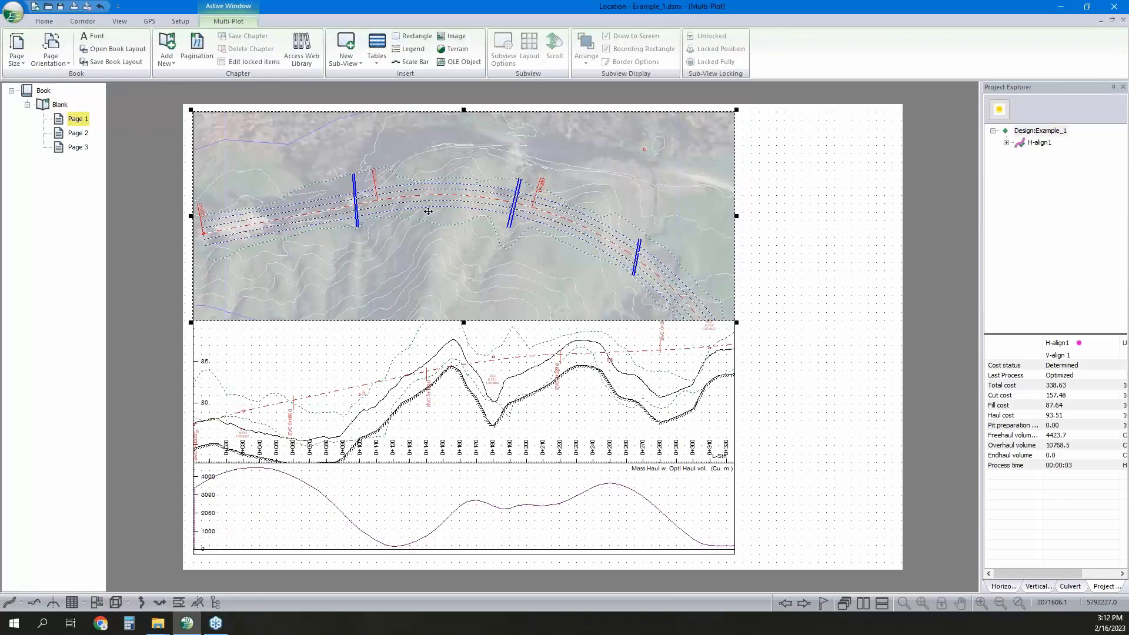
double_click(429, 211)
click(645, 404)
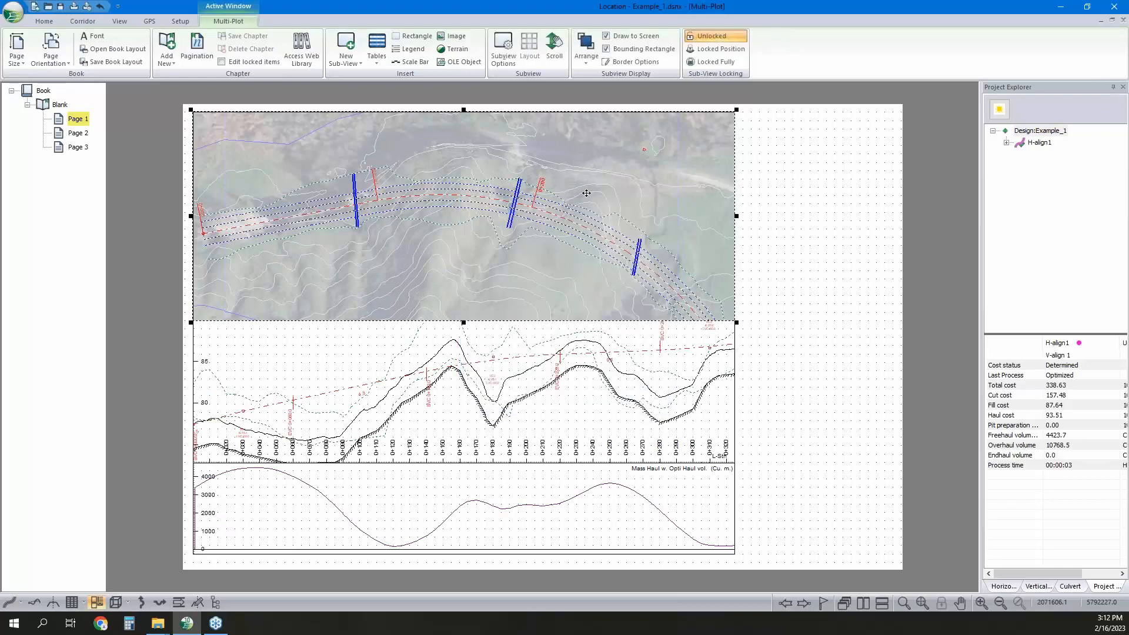
click(555, 48)
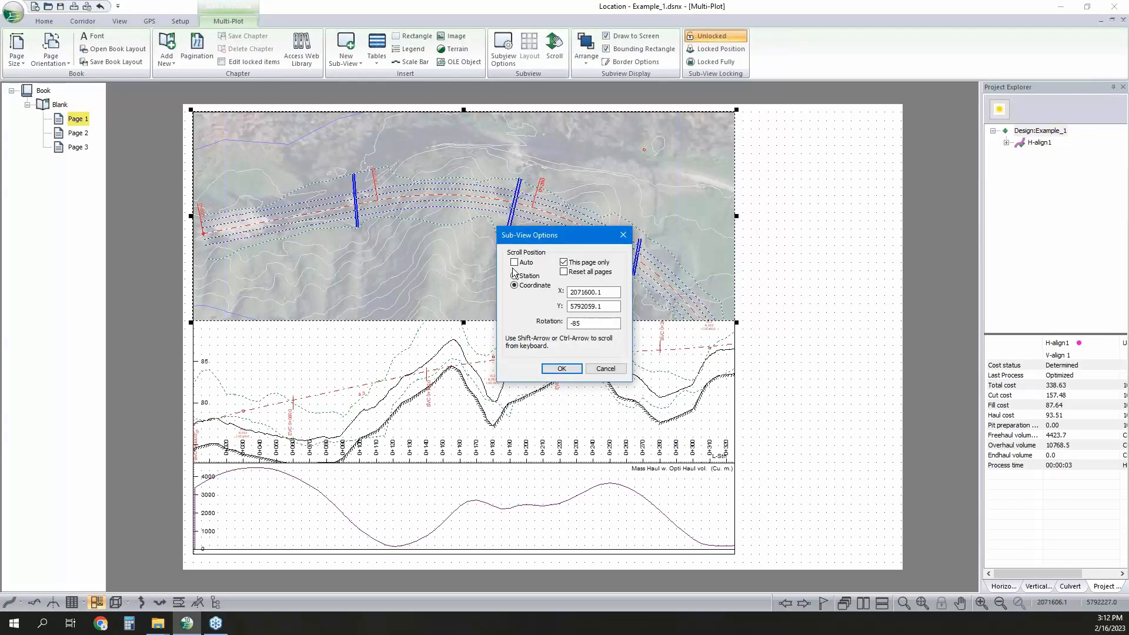
click(606, 369)
click(77, 132)
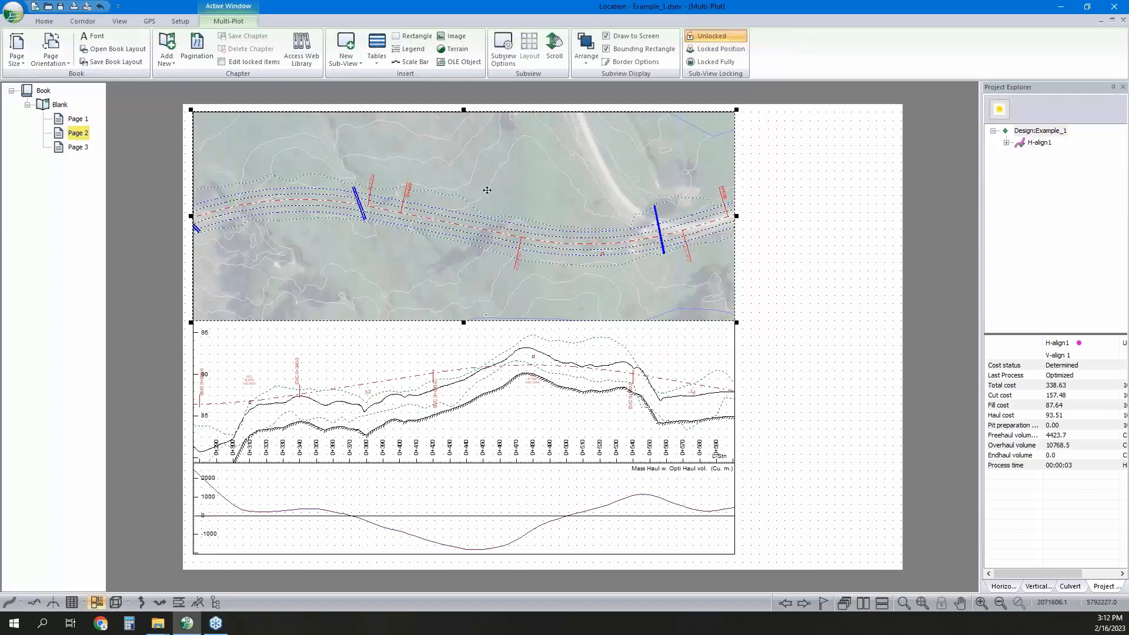
click(555, 48)
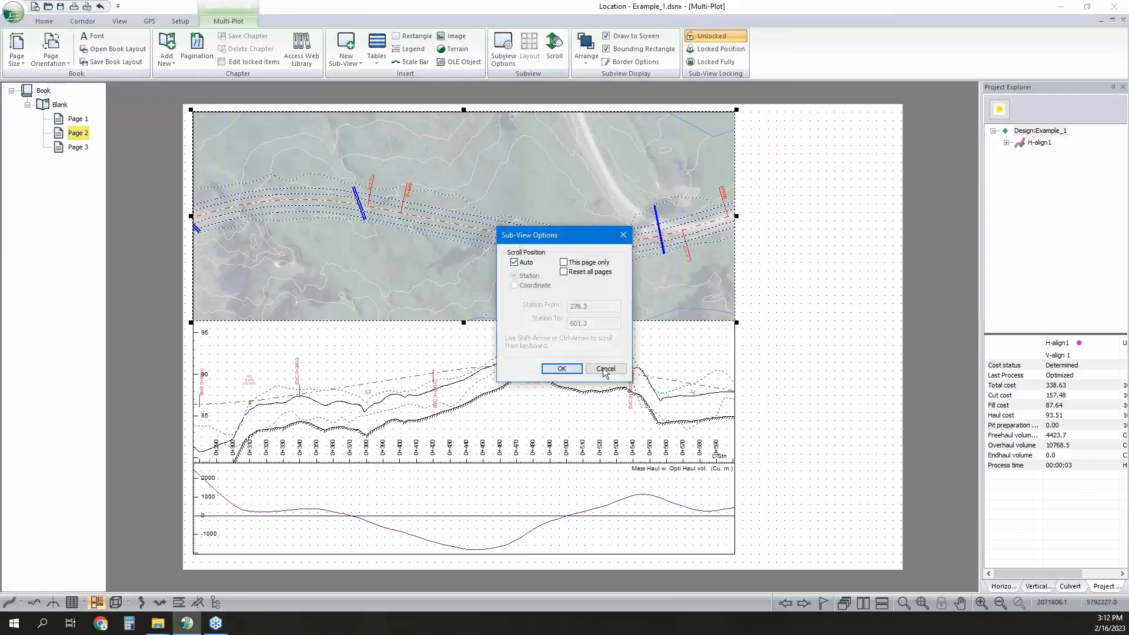
click(606, 369)
Reset the Page 1 plan sub-view to the Auto scroll position.
click(78, 119)
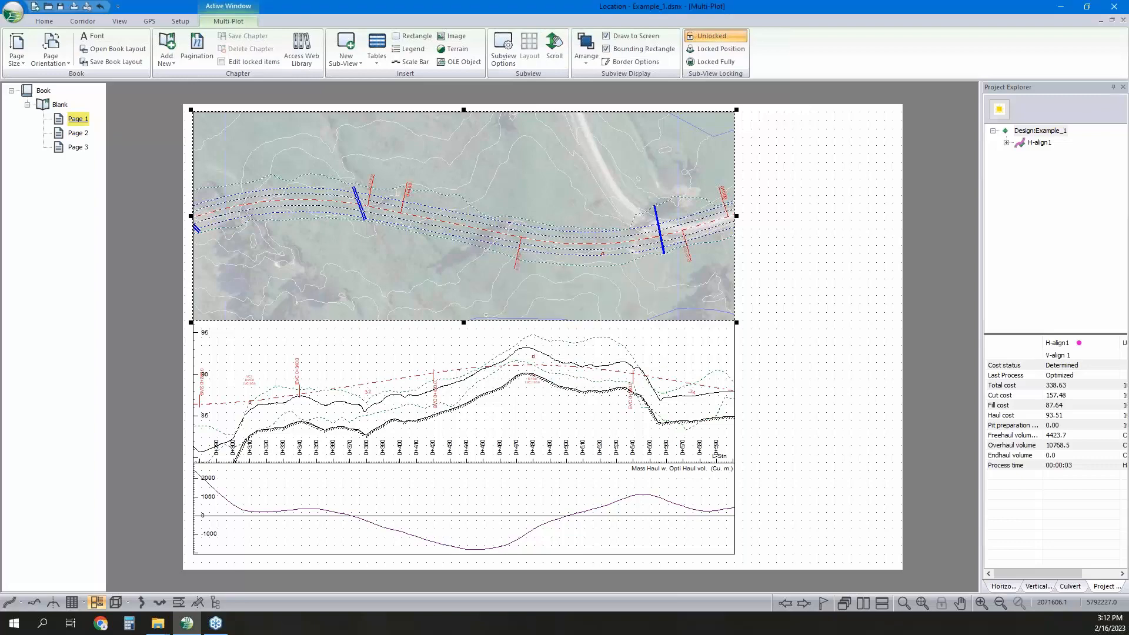
click(558, 43)
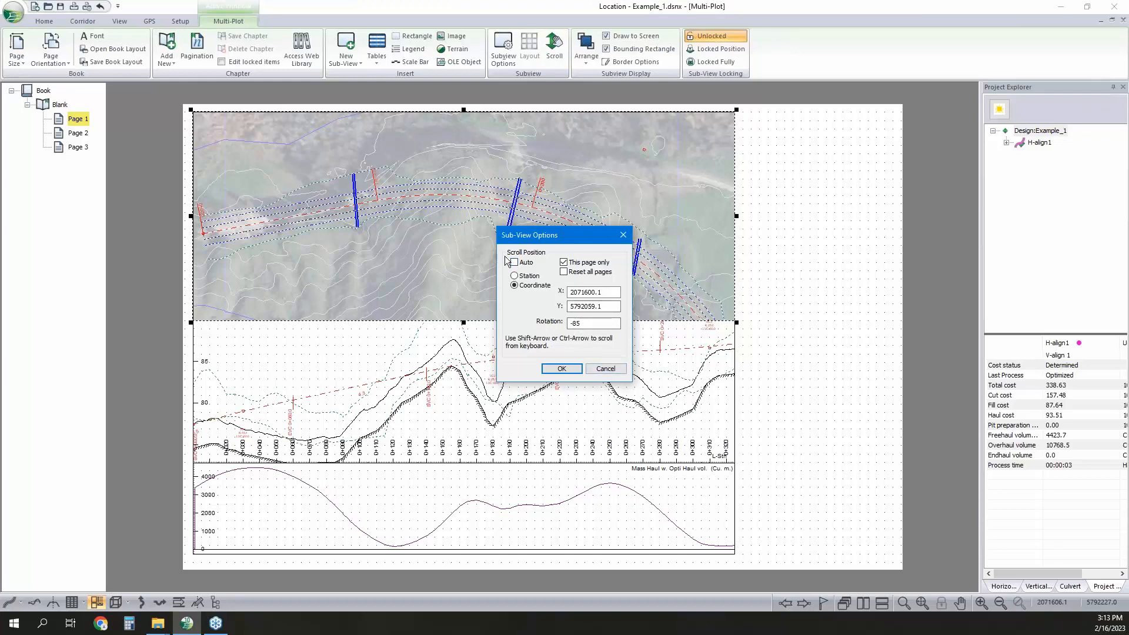
click(514, 262)
click(562, 368)
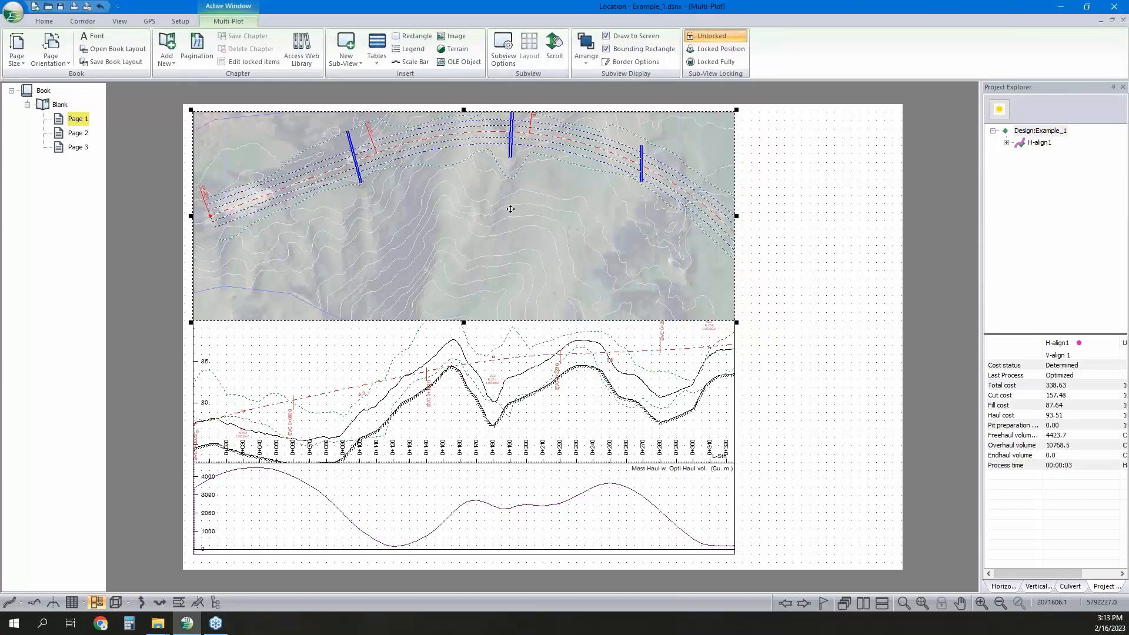
Scroll the Page 1 plan sub-view straight down so the road is vertically centered in its frame.
drag(510, 209, 511, 208)
key(Return)
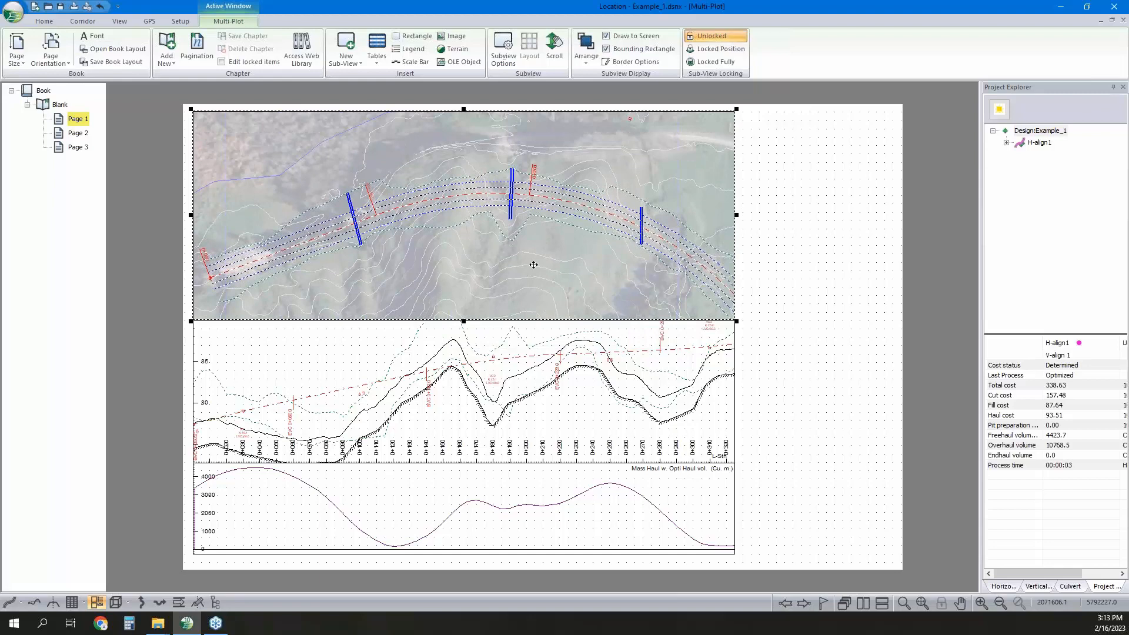
click(806, 229)
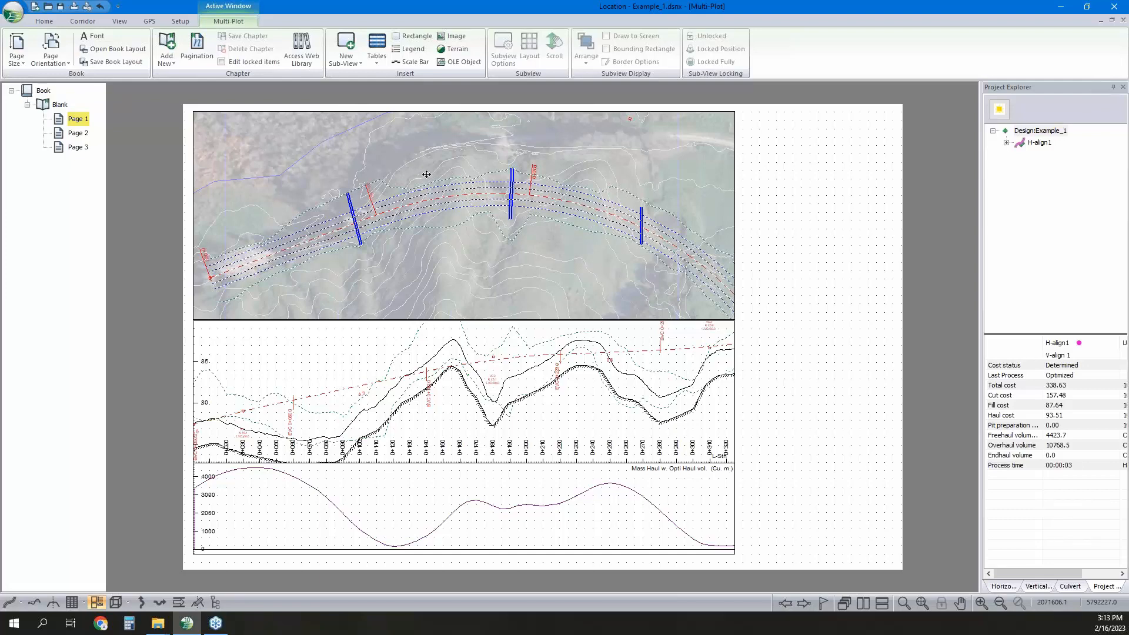
Examine the X, Y coordinates and rotation in the Page 1 plan's scroll options without changing them.
click(446, 174)
click(556, 52)
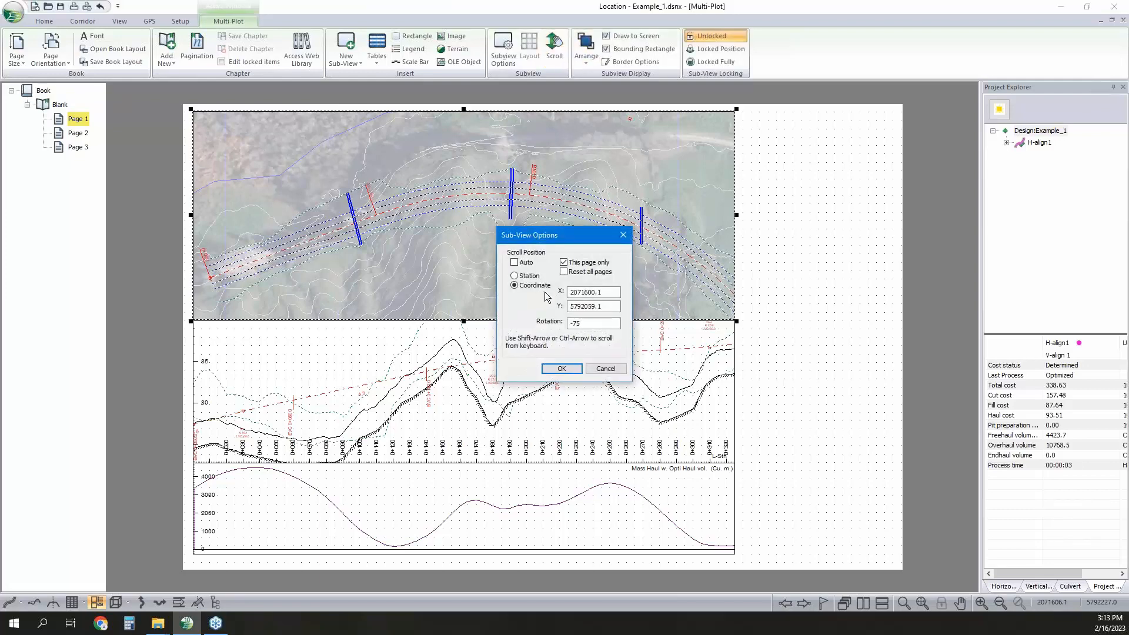
drag(604, 293, 535, 286)
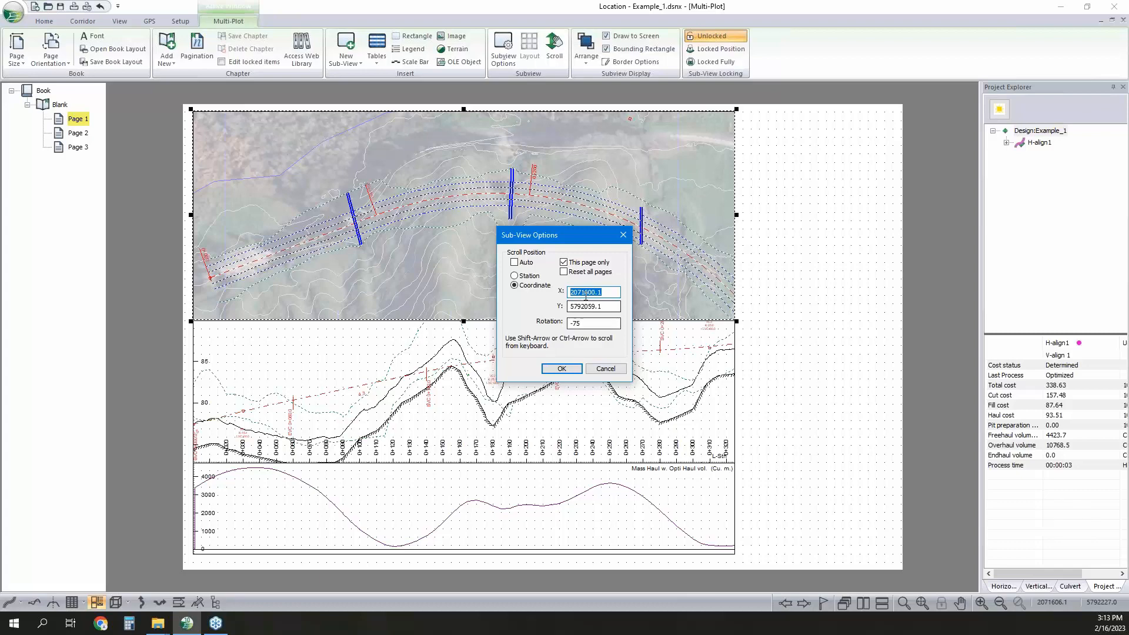
click(605, 369)
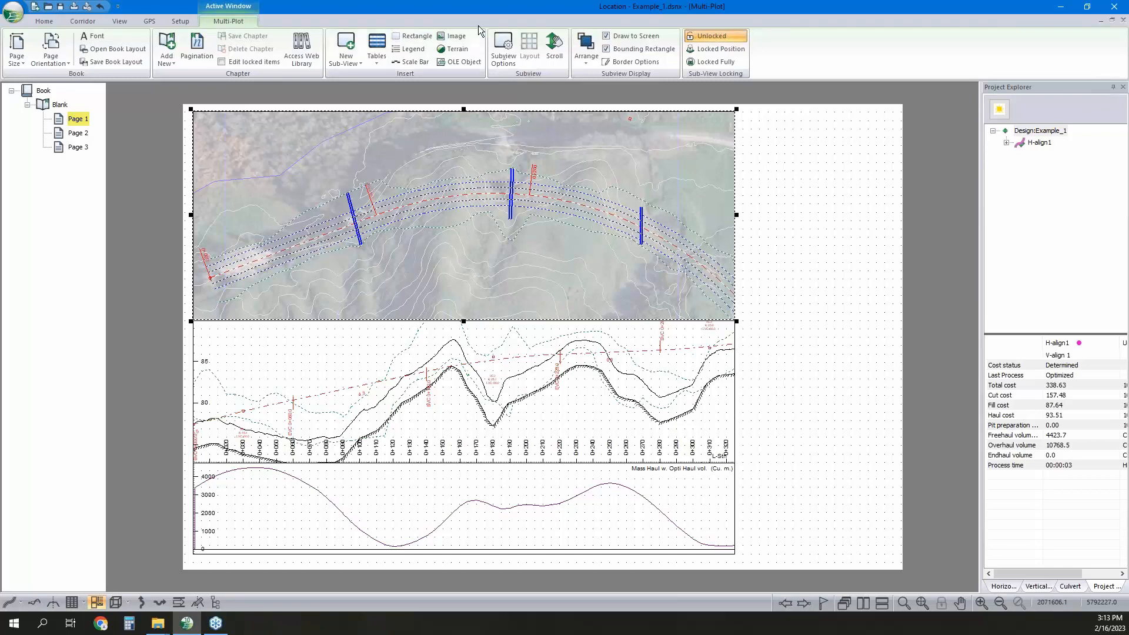
Turn the Auto scroll position back on for the Page 1 plan to discard the manual scroll.
click(552, 59)
click(515, 263)
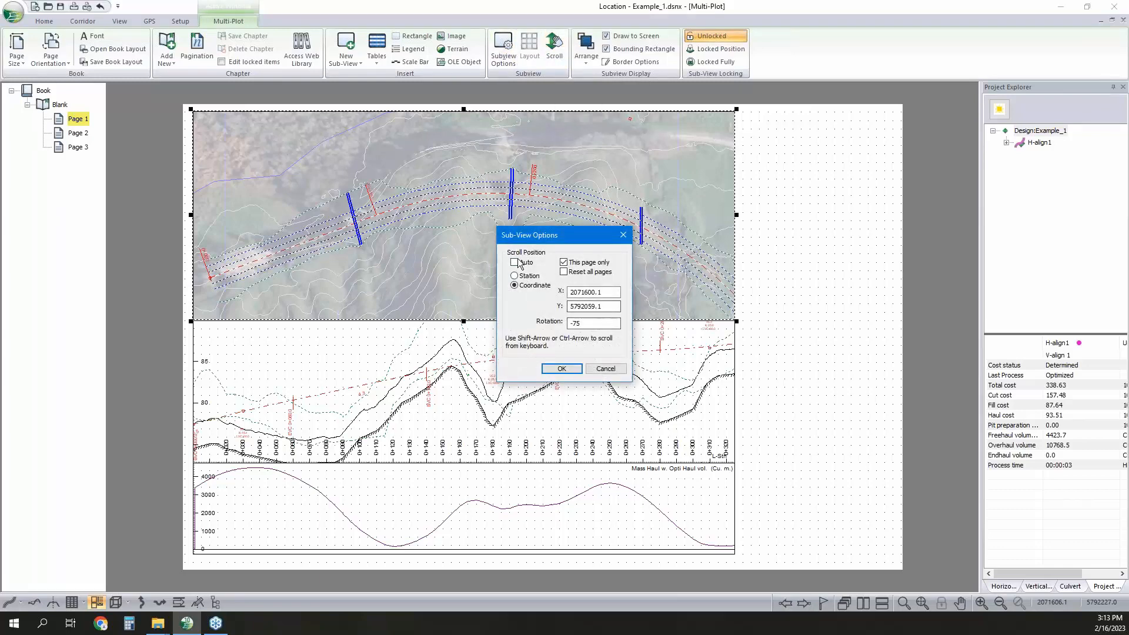
click(562, 368)
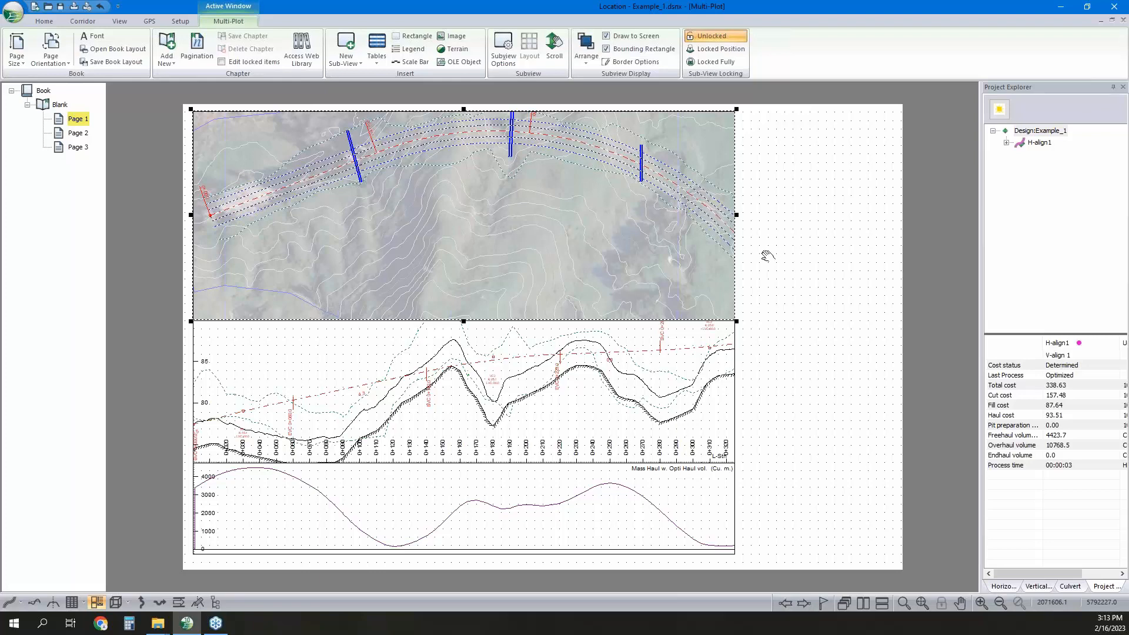
Insert a rectangle sub-view on Page 1 only, containing the user-defined text "eXAMPLE".
middle_drag(767, 253, 724, 260)
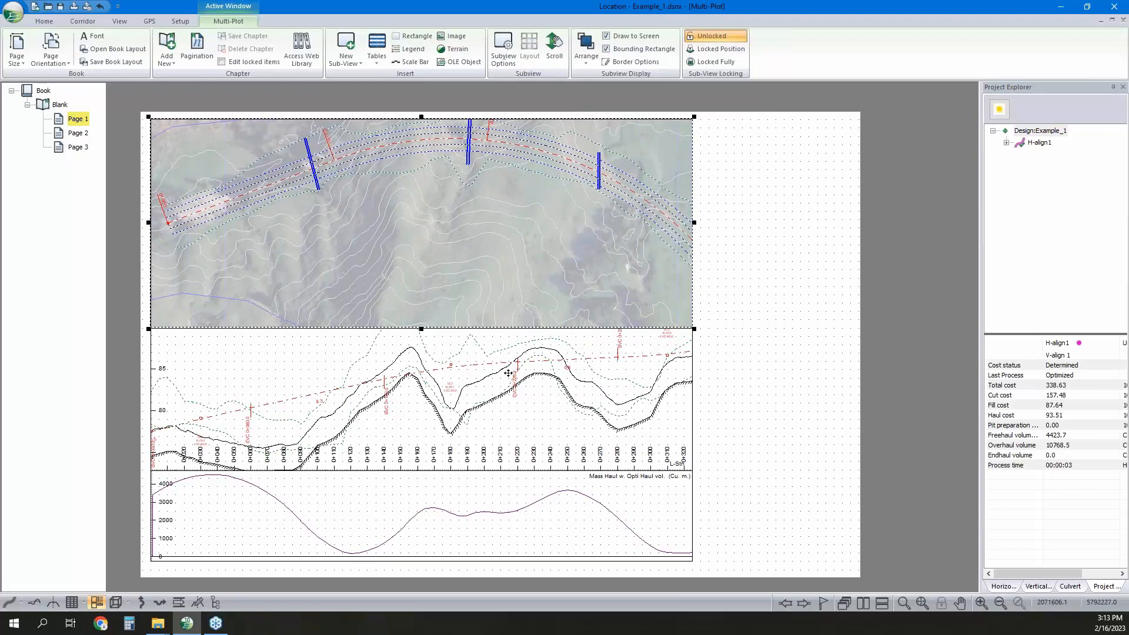
click(750, 255)
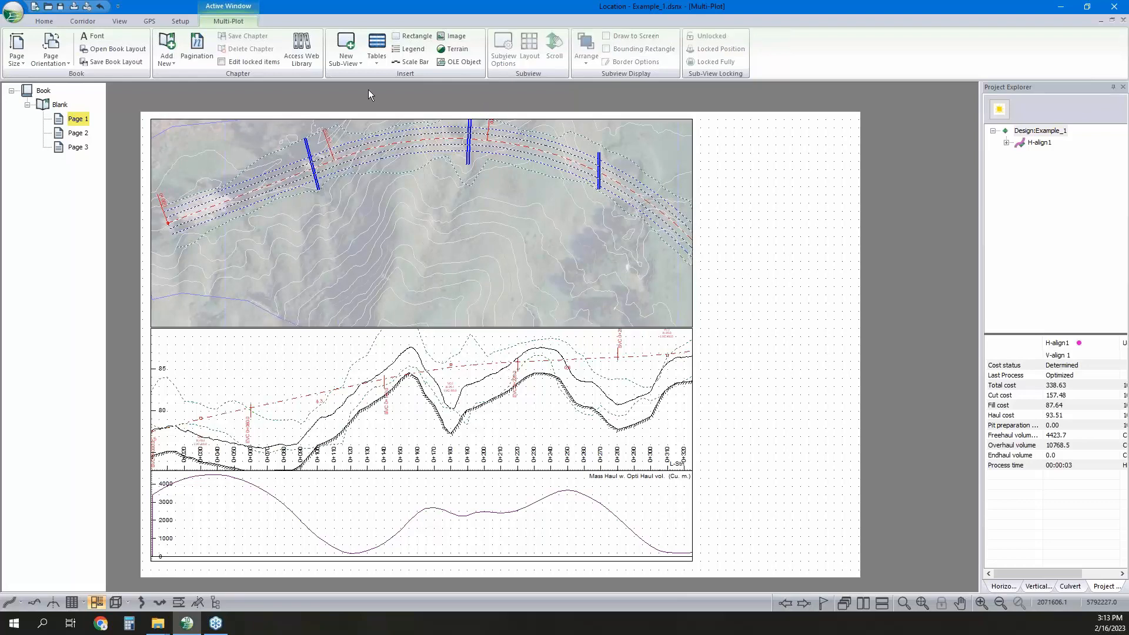
click(418, 37)
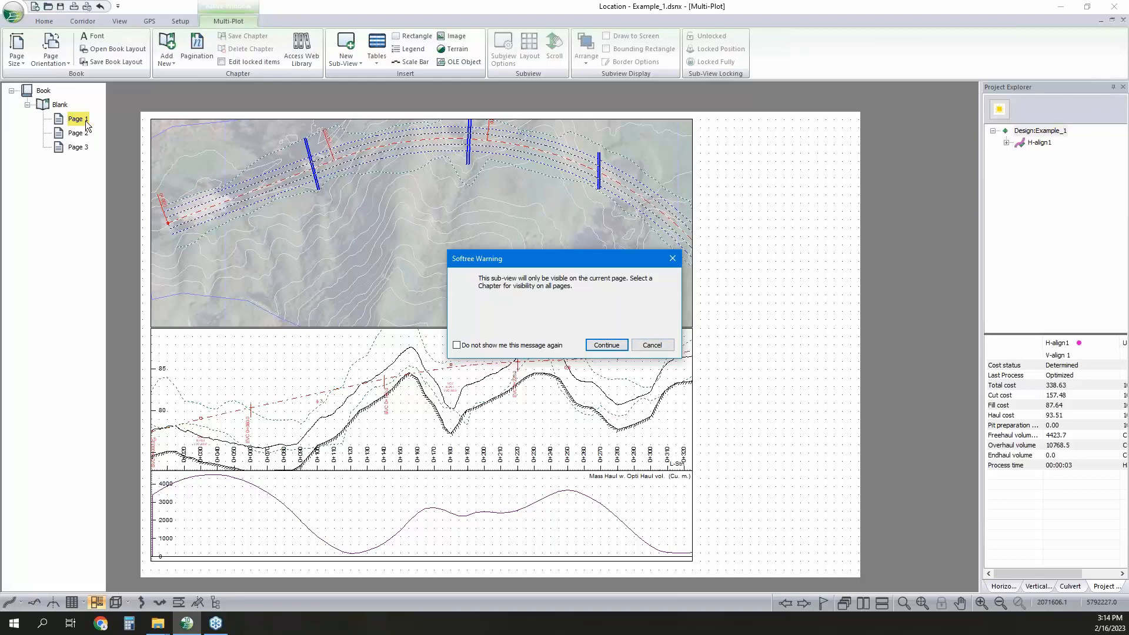
click(609, 346)
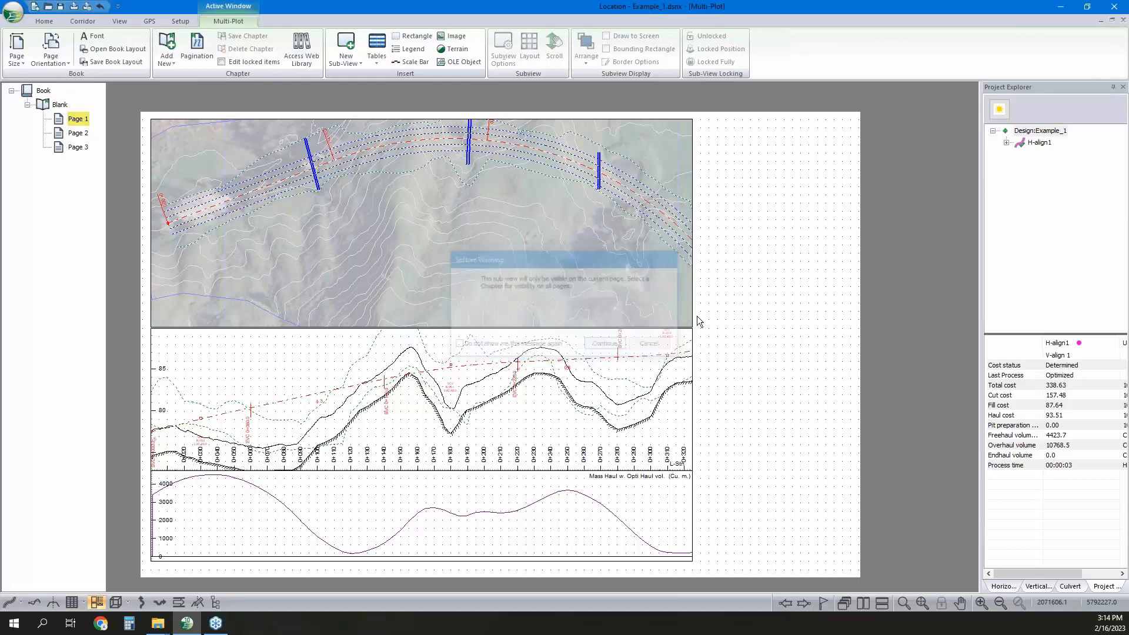
click(575, 256)
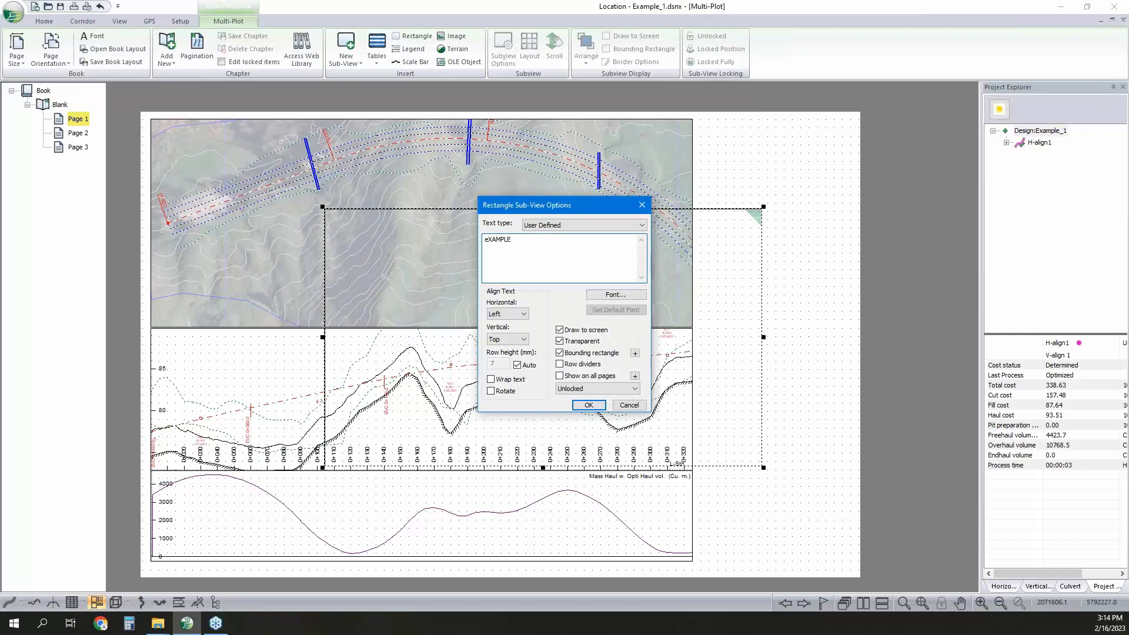
click(589, 406)
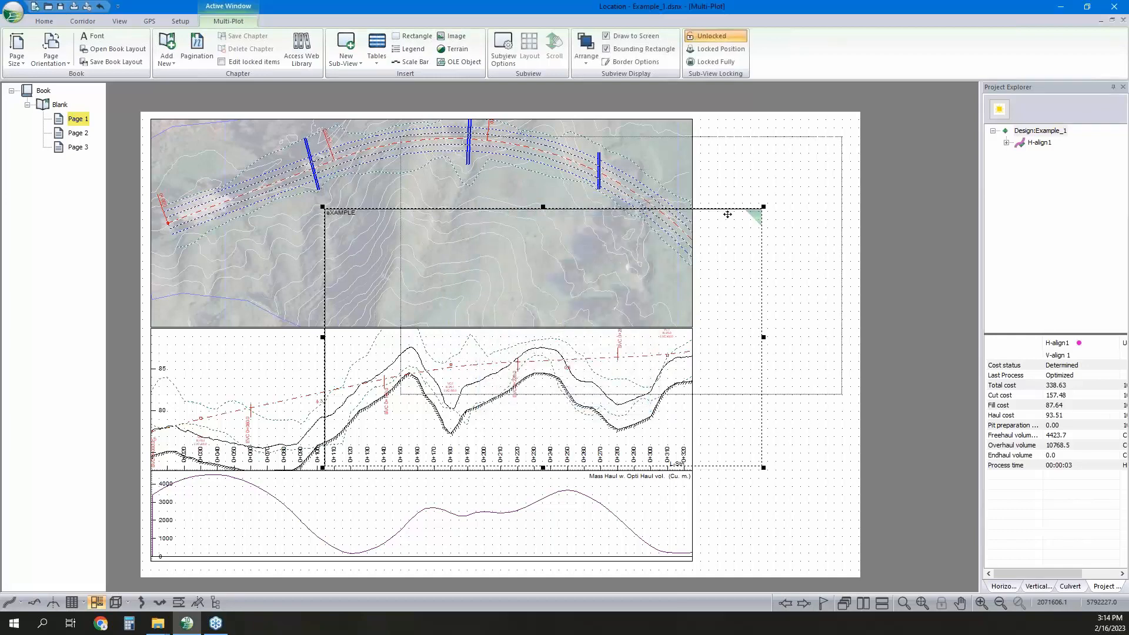
Move the rectangle to the page's upper-right corner and shrink it to fit beside the plan sub-view.
drag(728, 214, 820, 125)
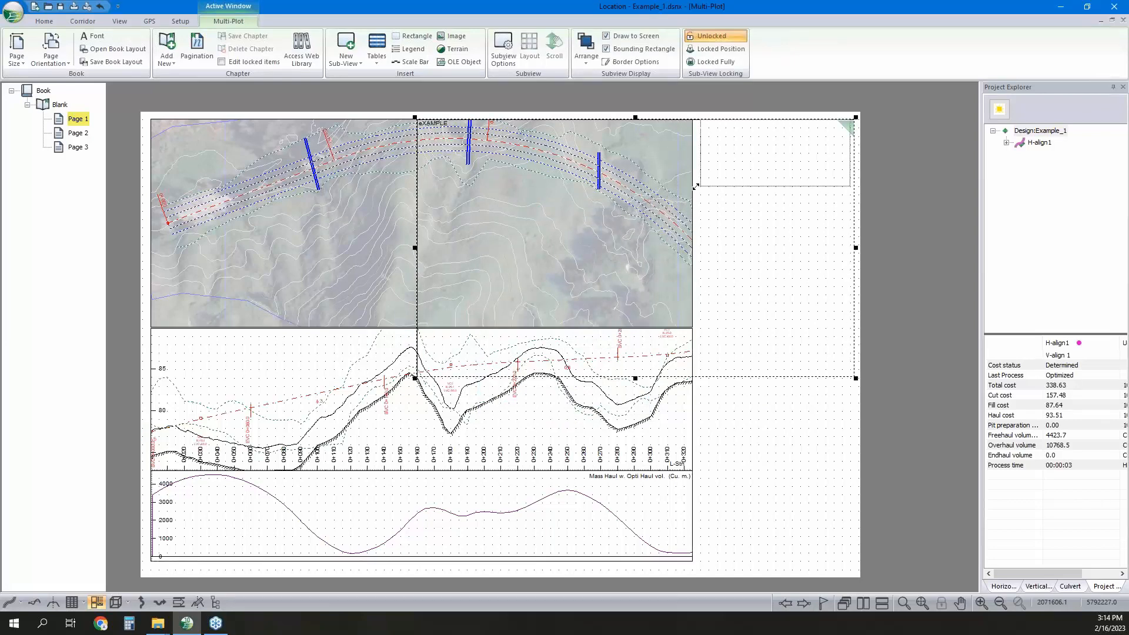
drag(693, 187, 693, 187)
click(814, 267)
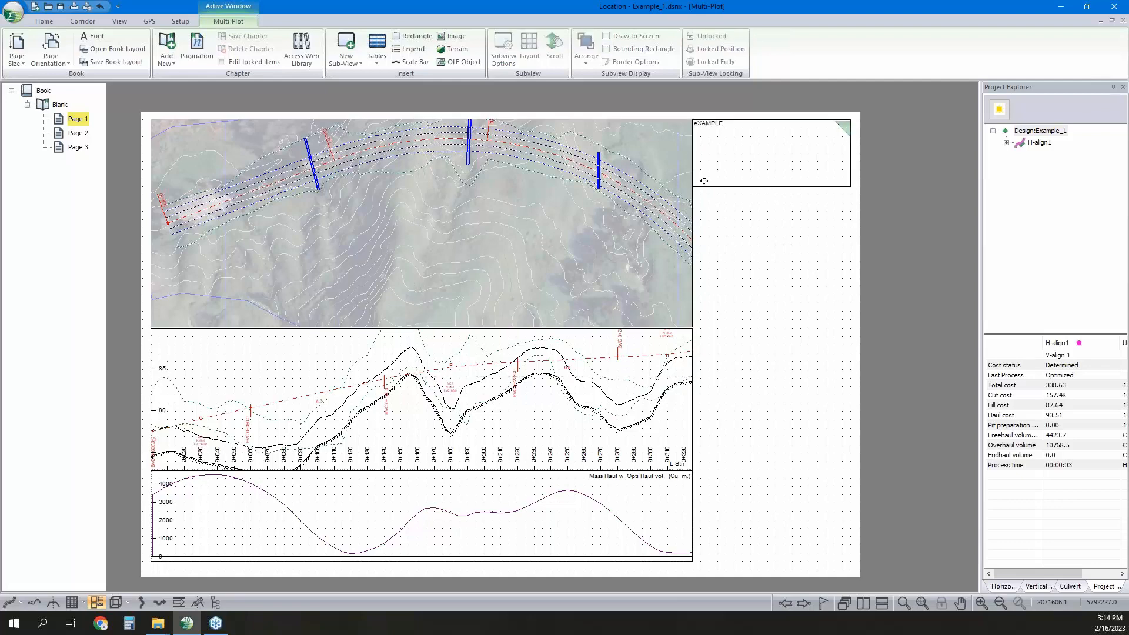
Check Page 2 for the rectangle, and delete it from Page 1.
click(78, 133)
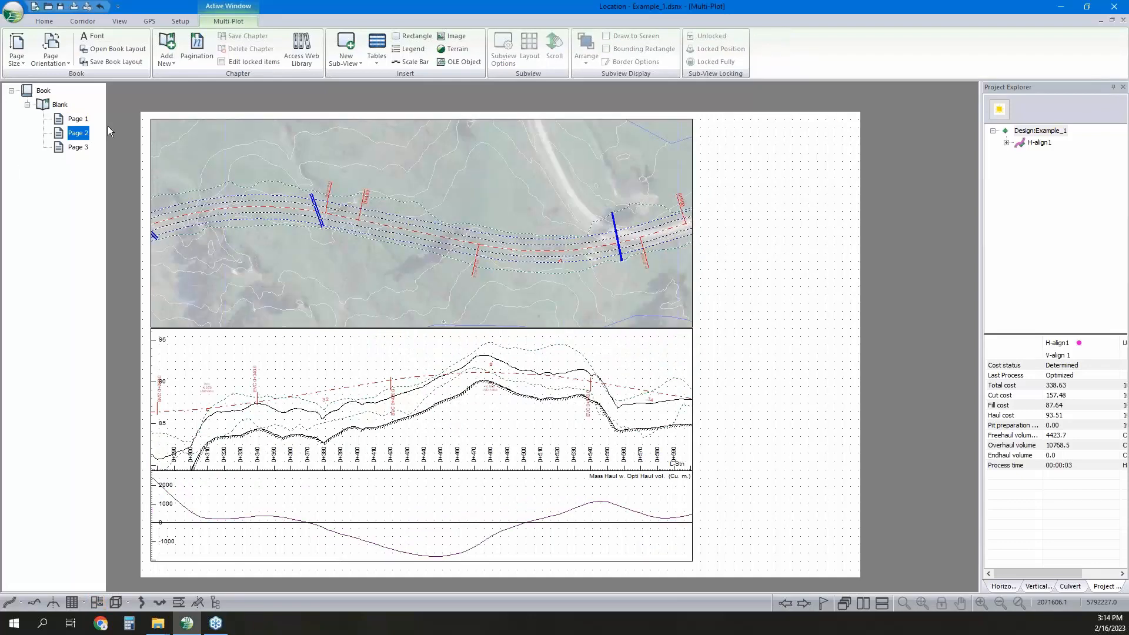
click(71, 120)
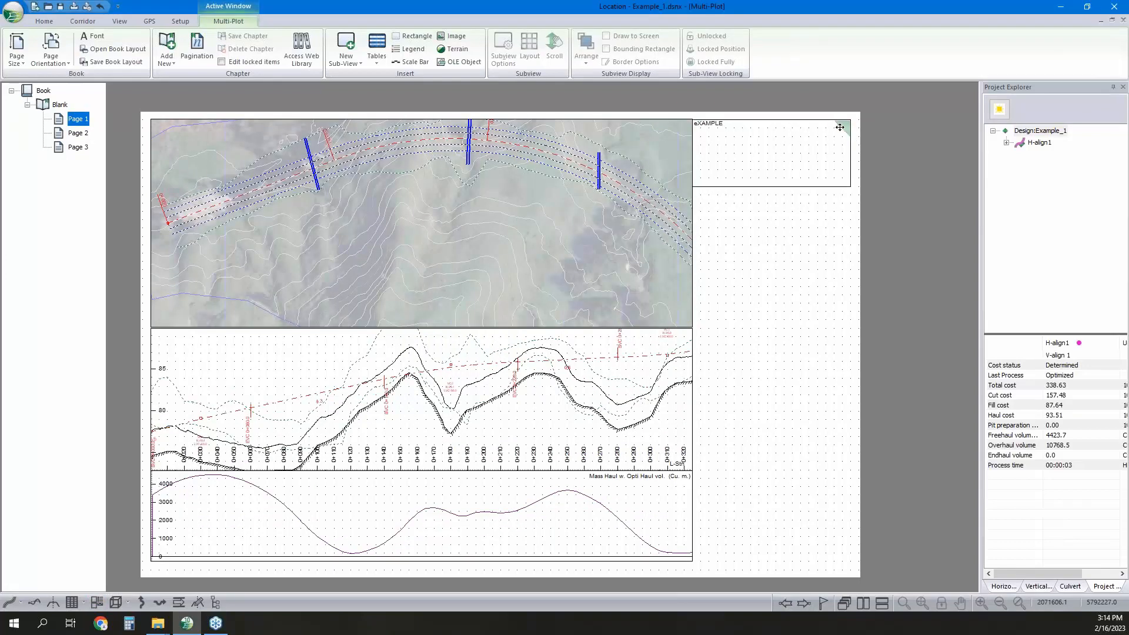
click(840, 127)
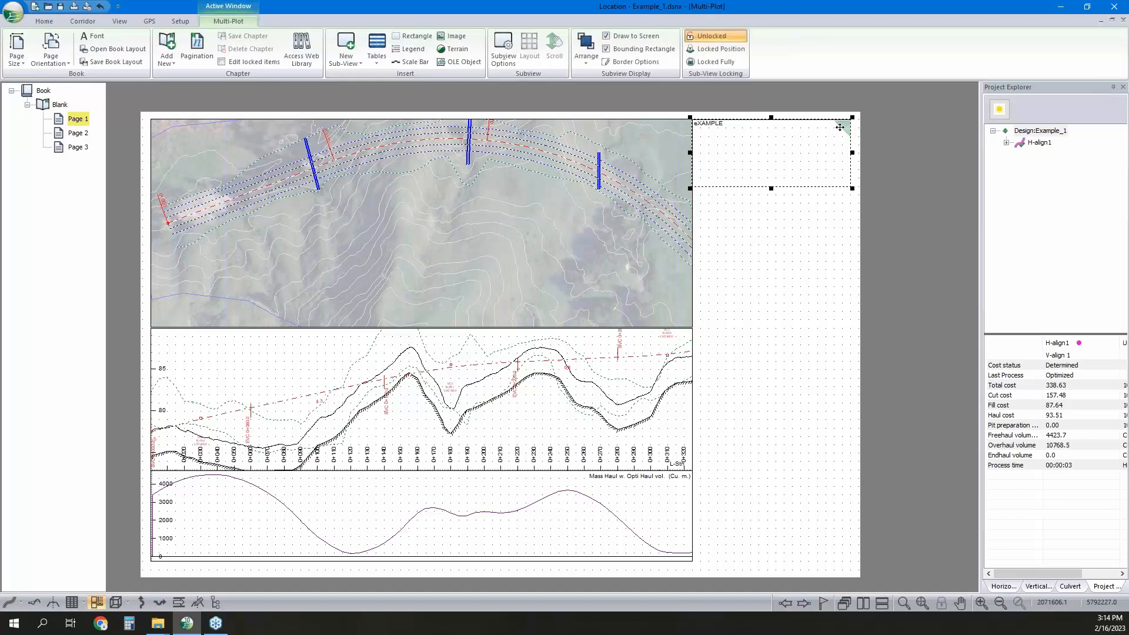
key(Delete)
Insert a rectangle sub-view with the text "Example" at the Blank chapter level, shown on all pages.
click(60, 105)
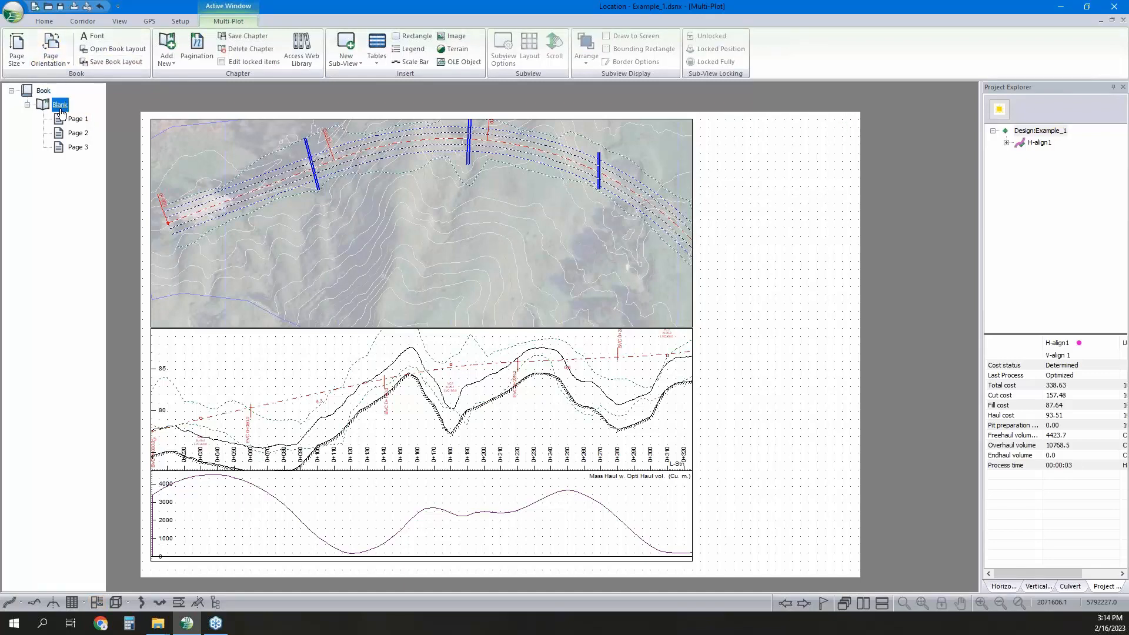
click(746, 156)
click(355, 57)
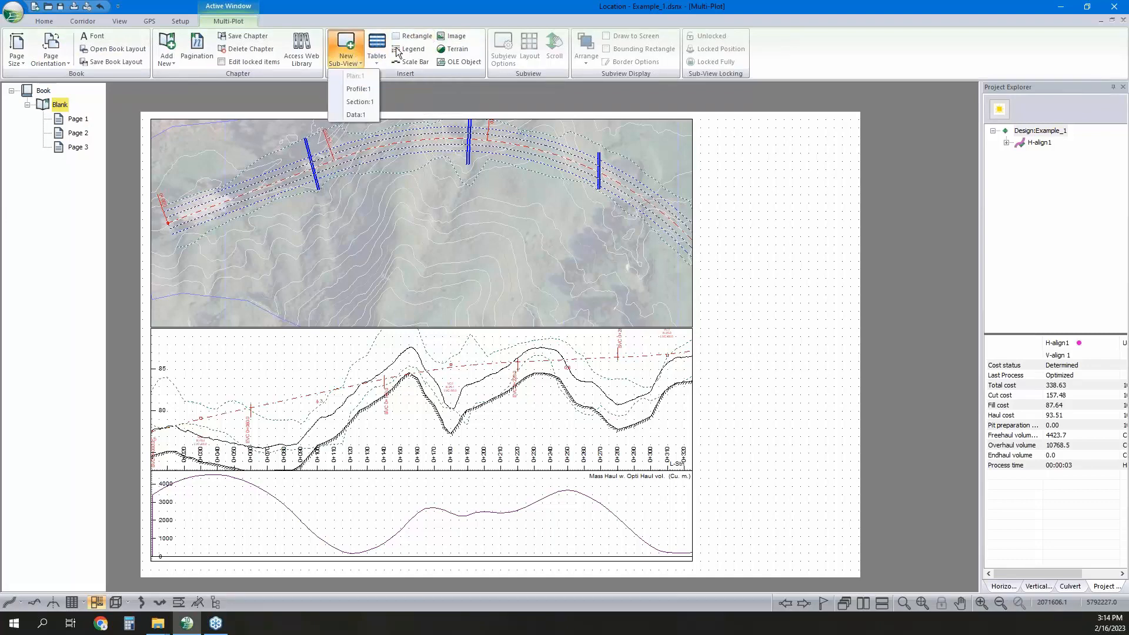
click(414, 37)
click(552, 243)
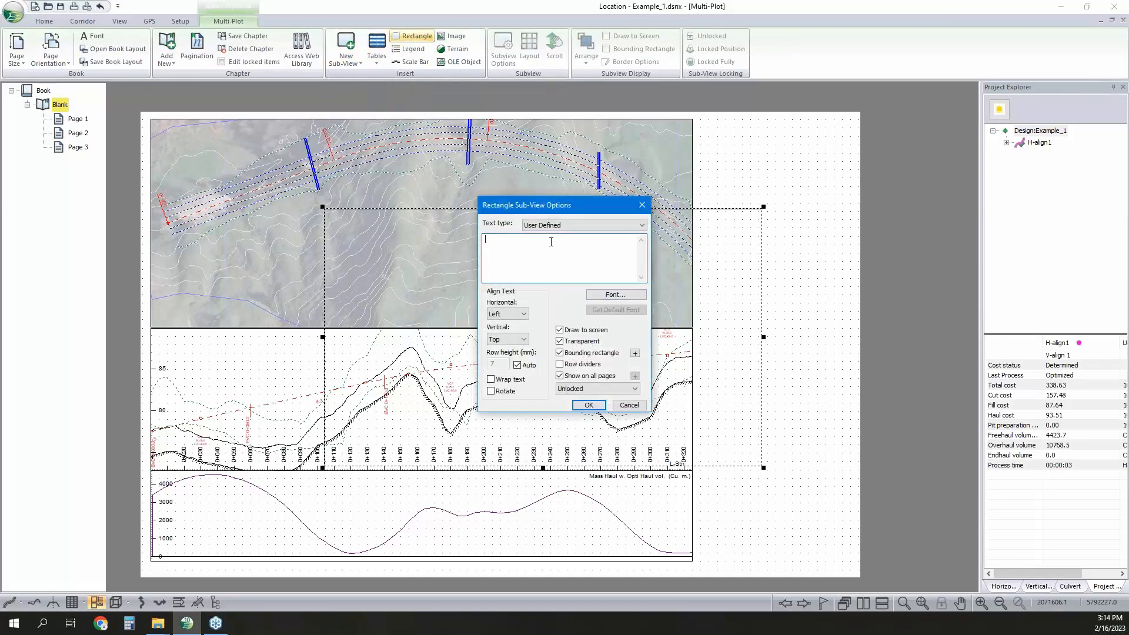
text(Example)
click(588, 406)
Fit the Example rectangle into the page's upper-right corner beside the plan, and check it on Pages 1, 2 and 3.
drag(529, 320, 621, 231)
drag(415, 378, 692, 172)
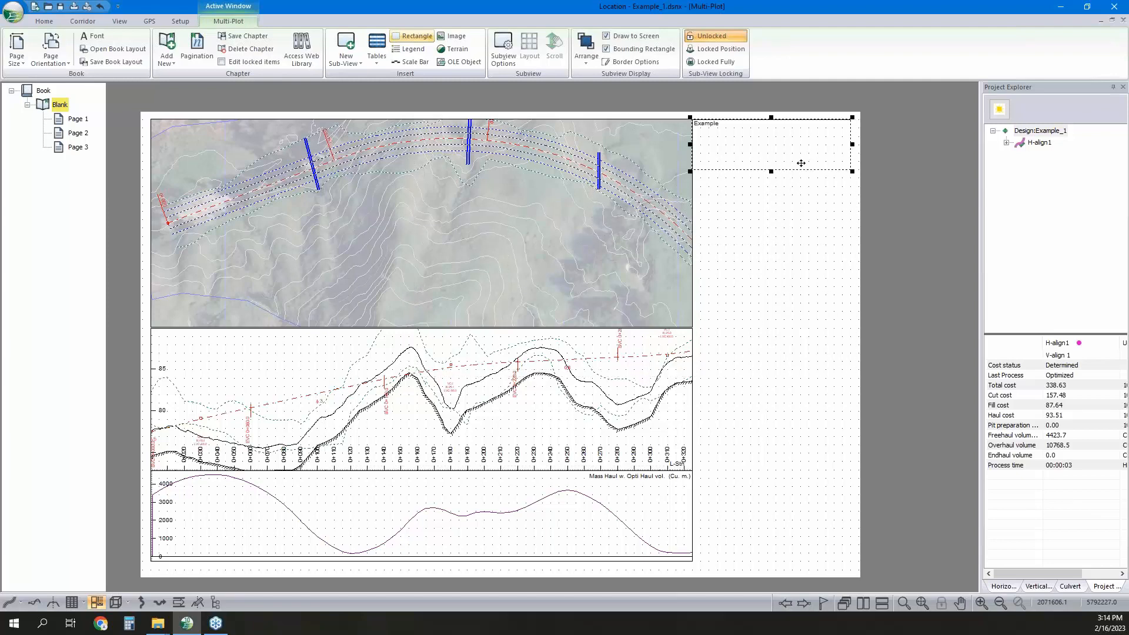
click(74, 120)
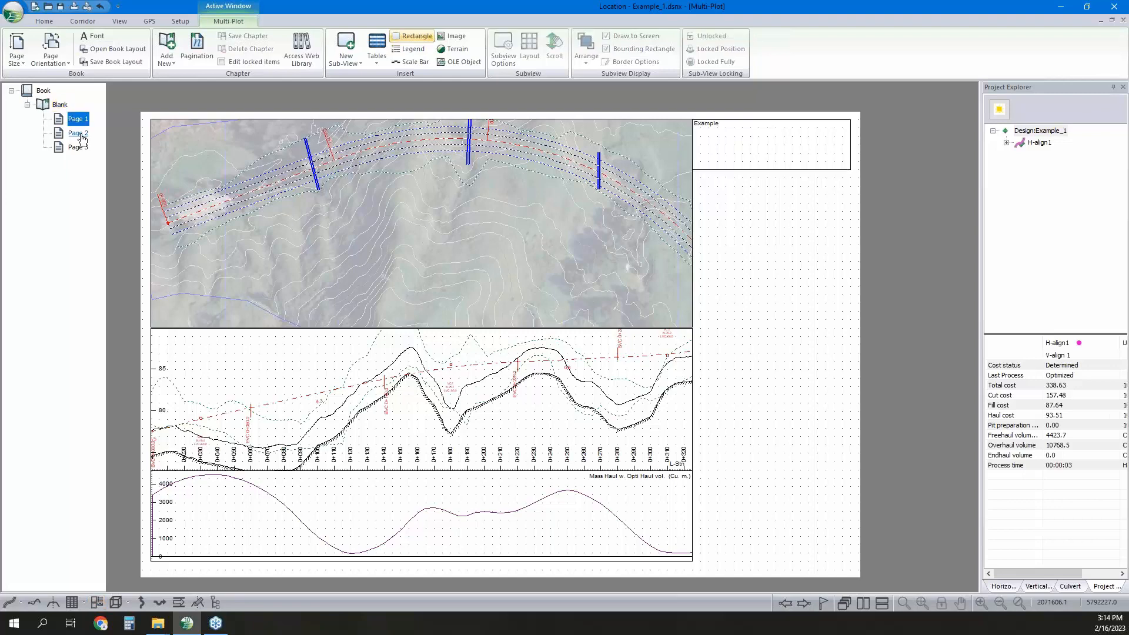
click(79, 134)
click(78, 147)
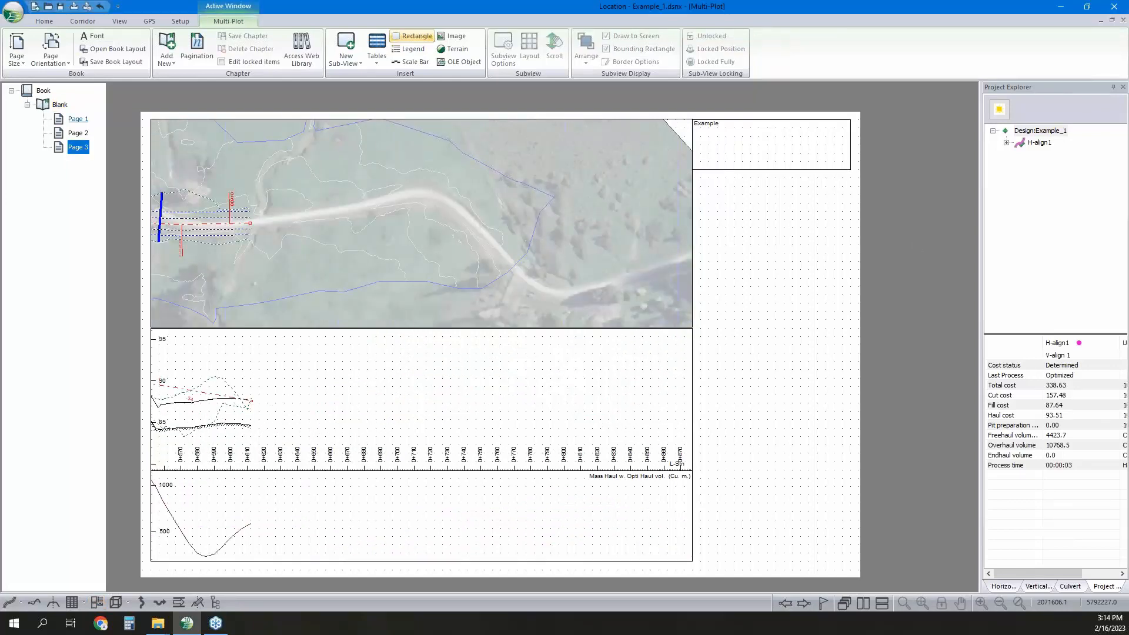
Move the Blank chapter's Example rectangle to the page's lower-right corner beside the mass haul diagram.
click(59, 105)
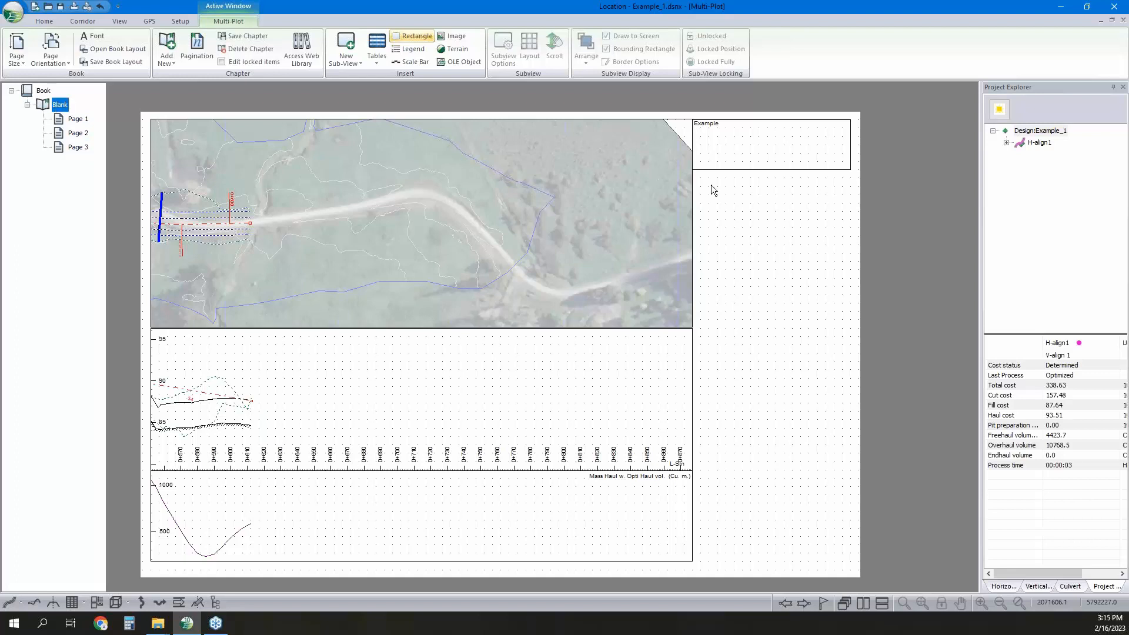
click(745, 156)
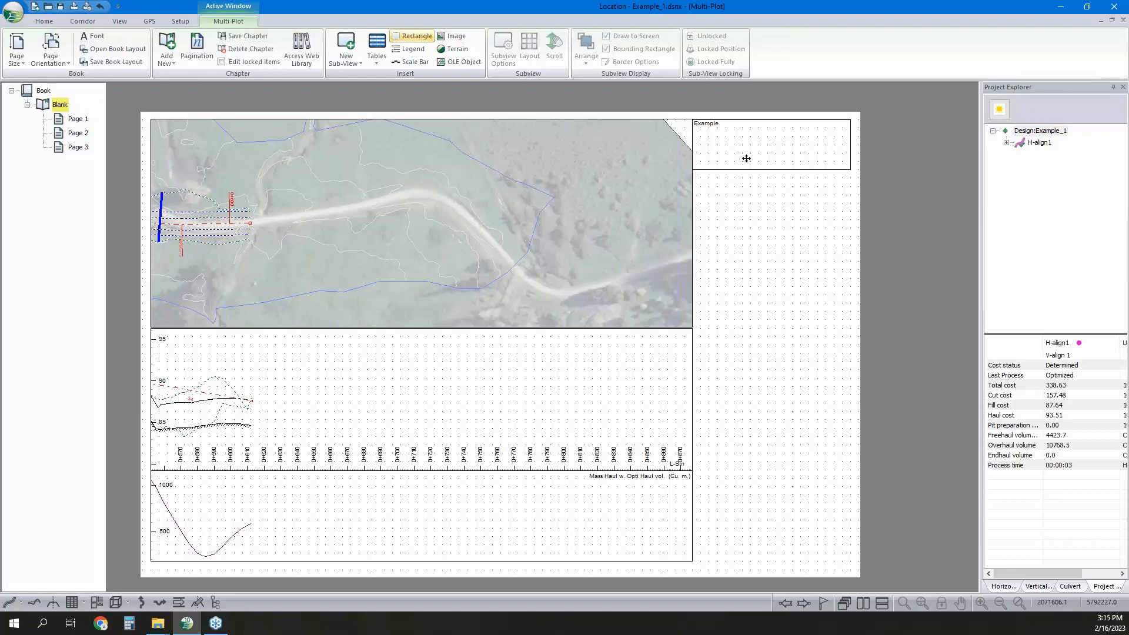
double_click(782, 147)
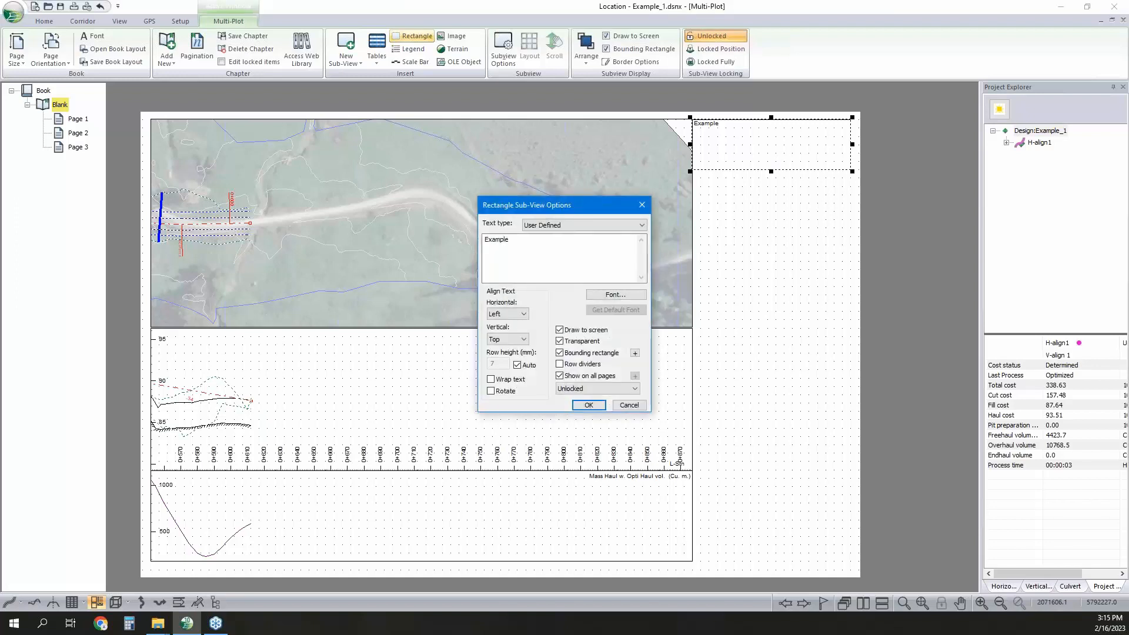
click(630, 405)
drag(772, 136, 770, 531)
Set the rectangle's text type to Sheet X of N aligned right and bottom, and shrink the rectangle into the page corner.
double_click(770, 530)
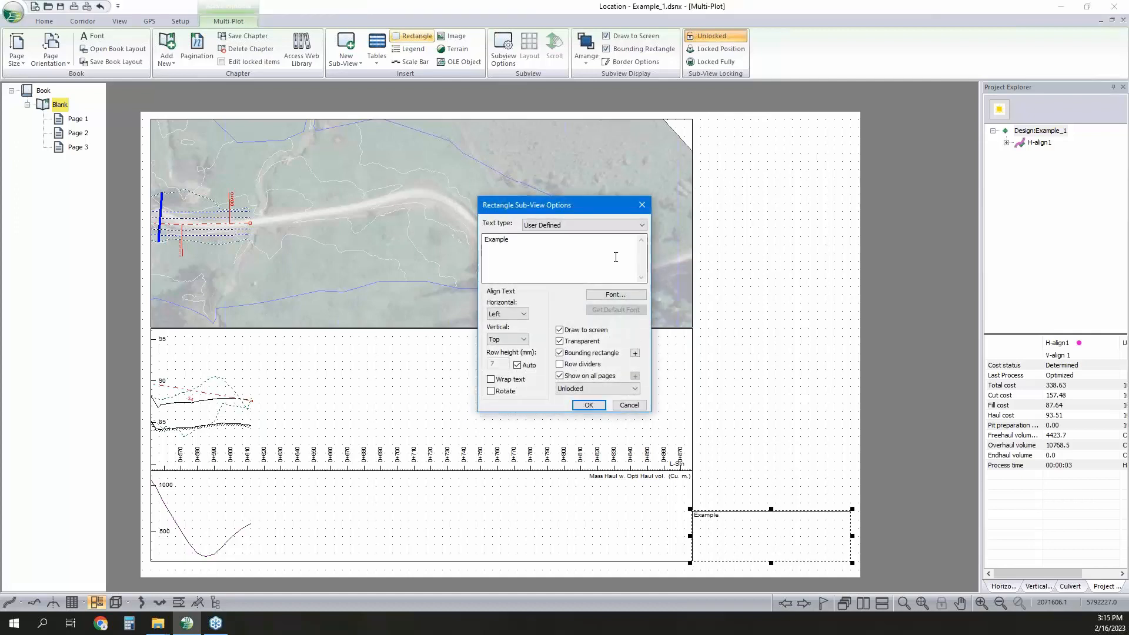
click(592, 228)
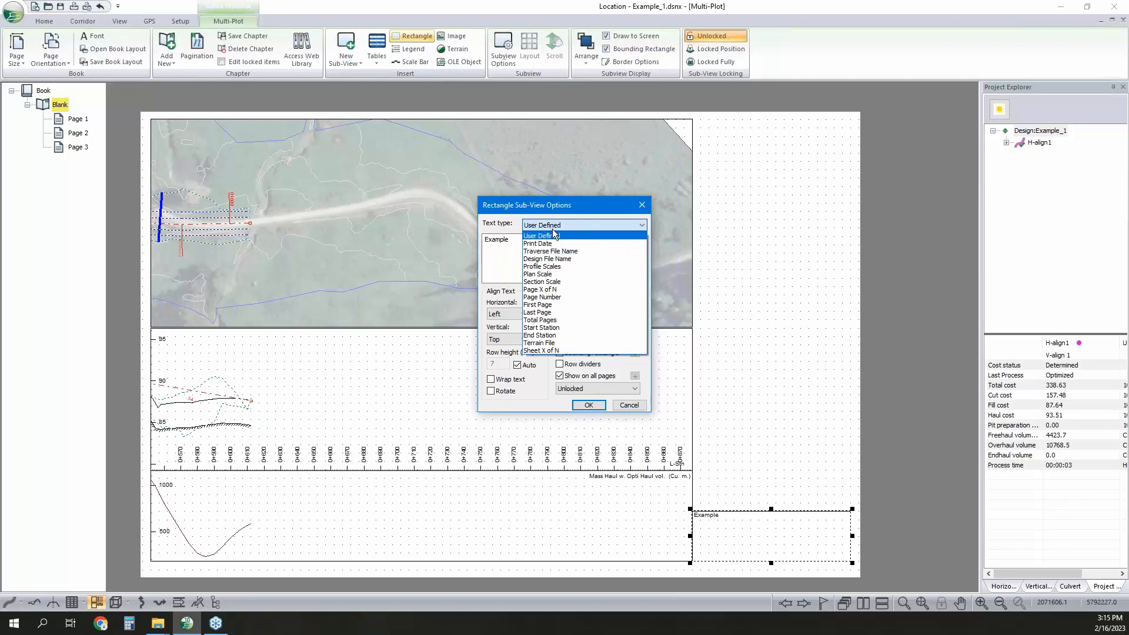
click(549, 351)
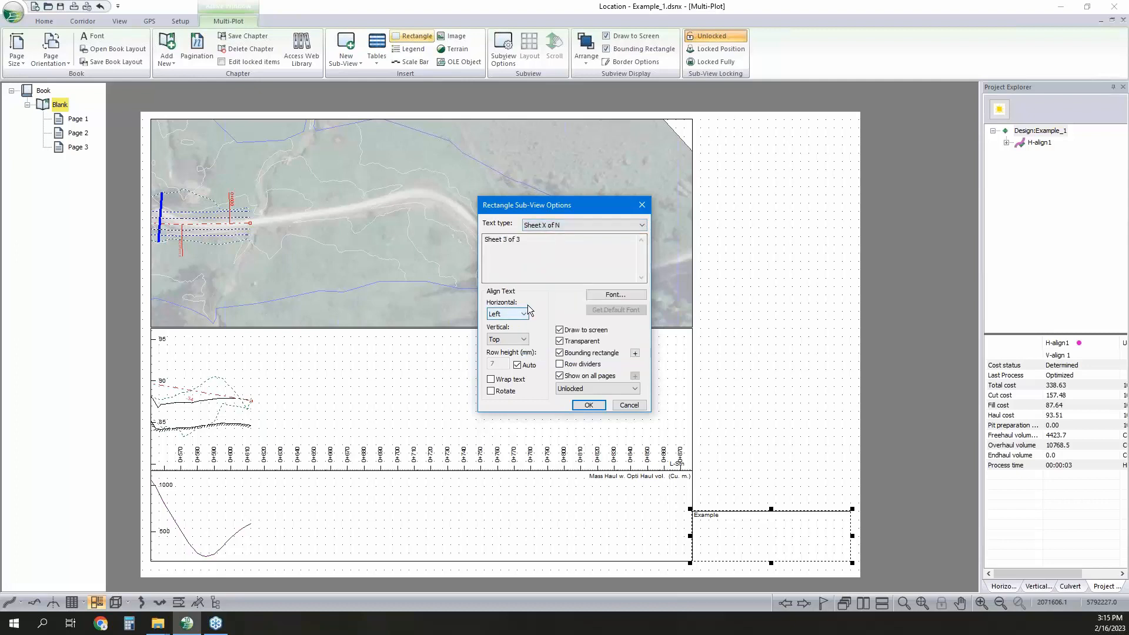
click(513, 314)
click(506, 365)
click(588, 405)
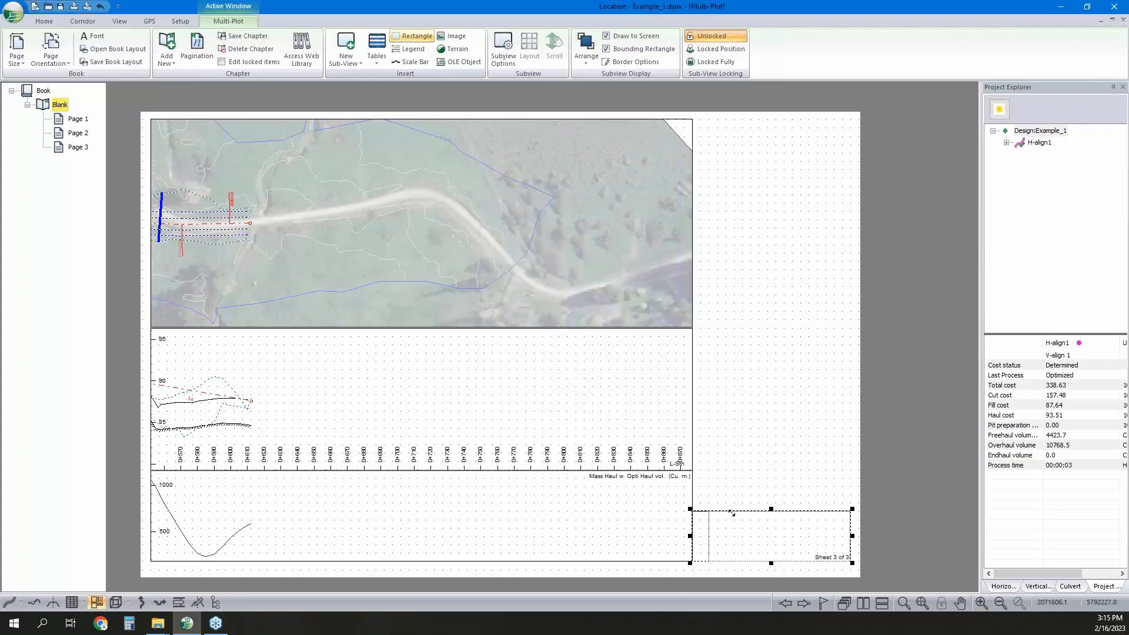
Check the sheet number label on Page 1 and Page 2.
click(78, 119)
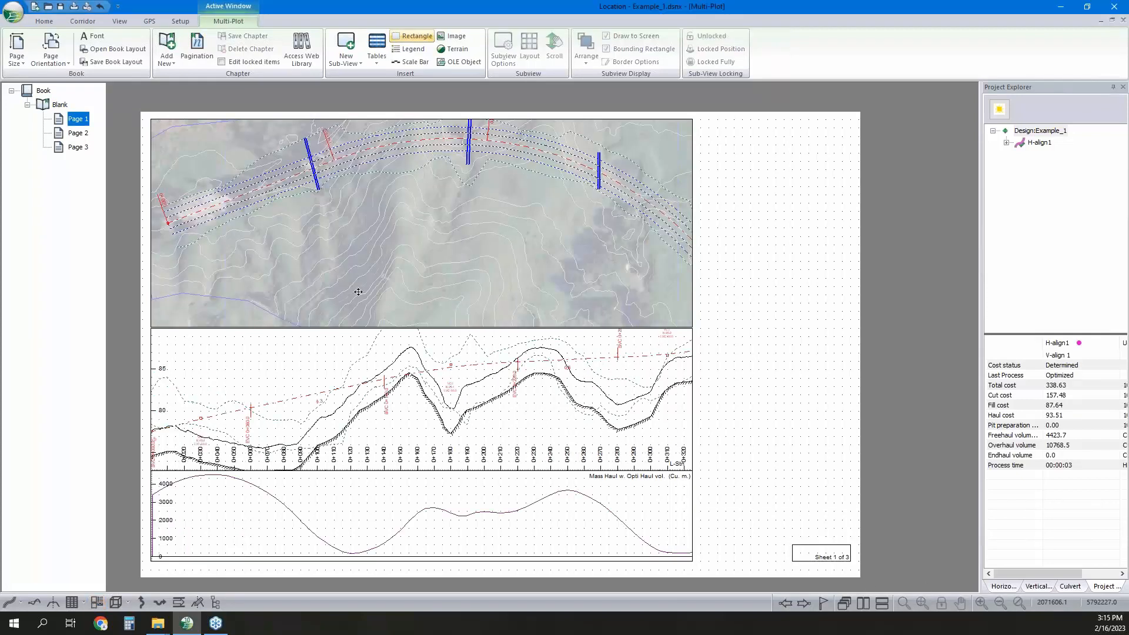
click(80, 133)
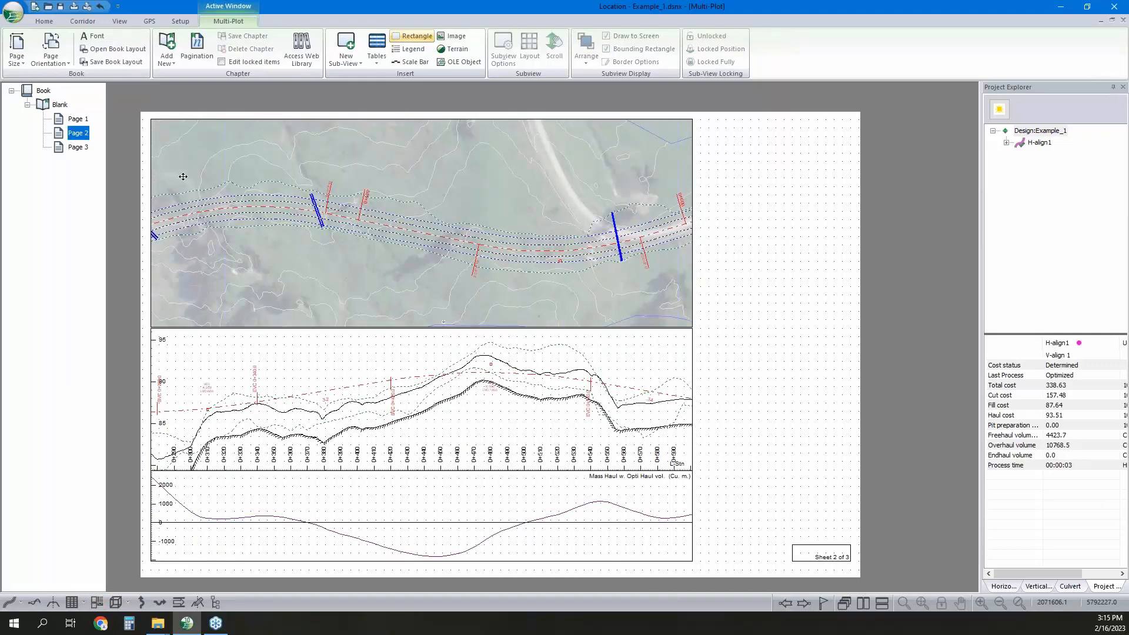
Insert an empty rectangle sub-view at the Blank chapter level and reopen its options.
click(412, 36)
click(651, 346)
click(60, 104)
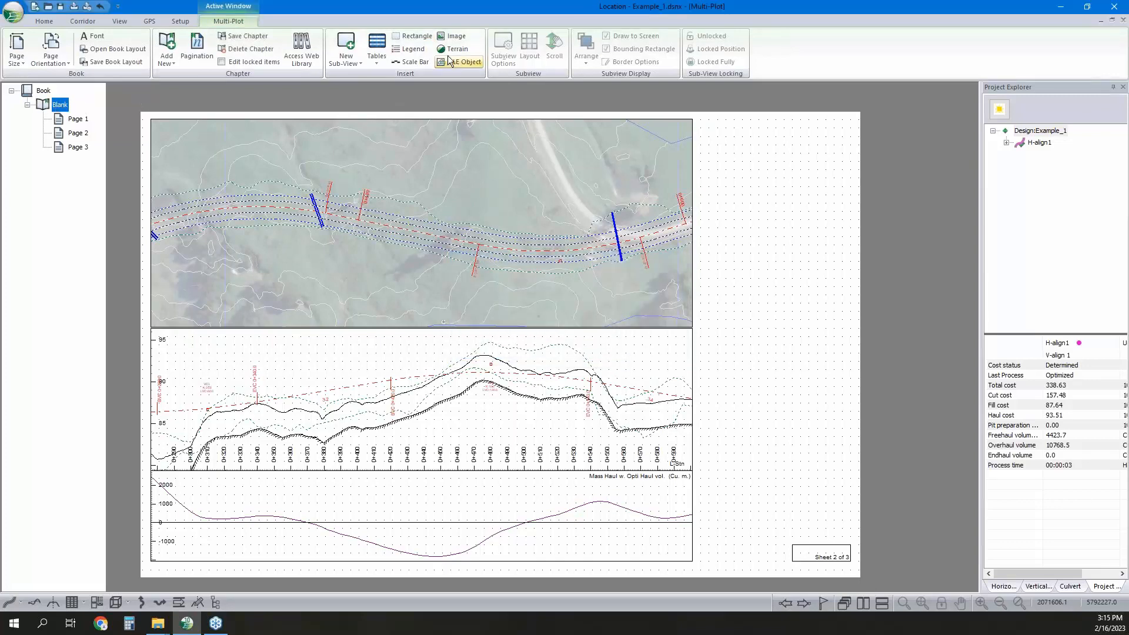
click(419, 37)
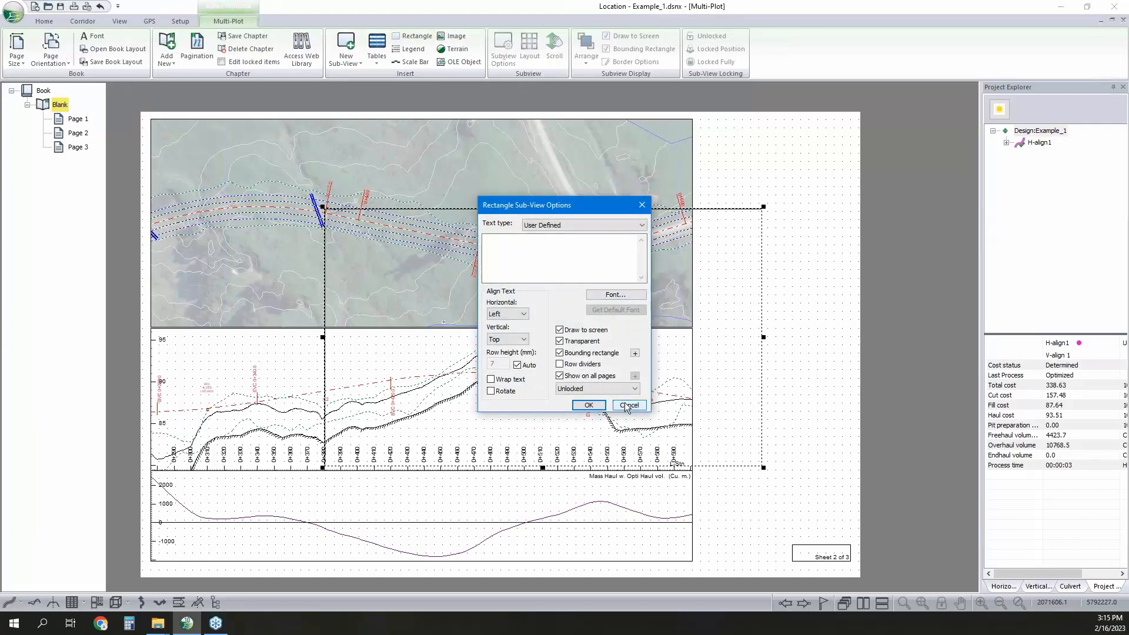
click(589, 405)
double_click(736, 294)
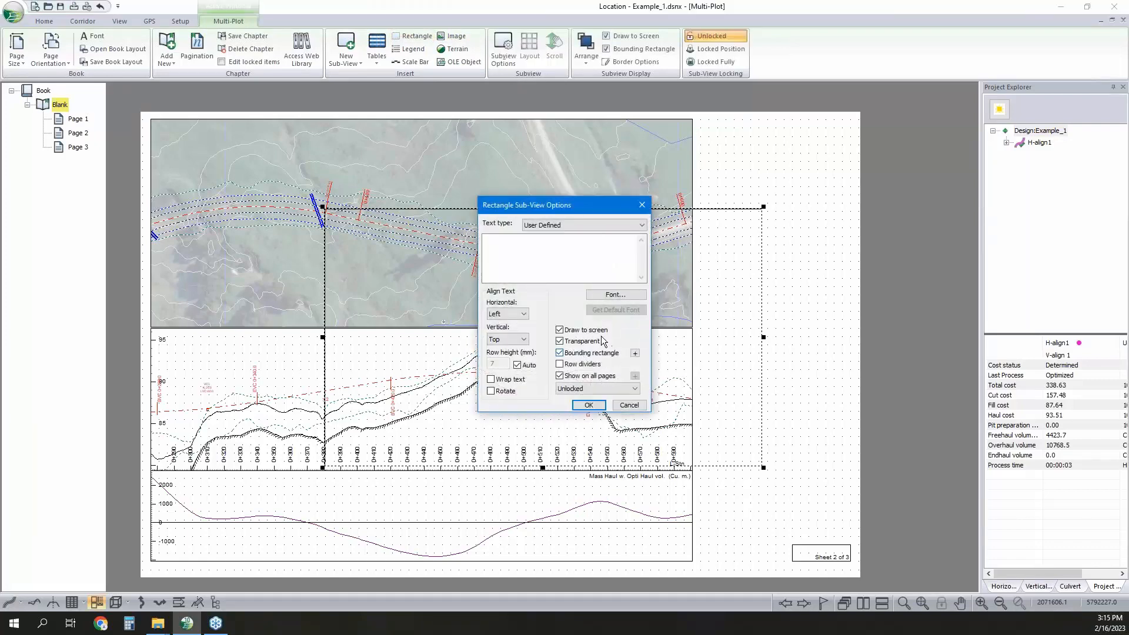
Examine the empty rectangle's font and border options without changing them, and discard the rectangle.
click(622, 296)
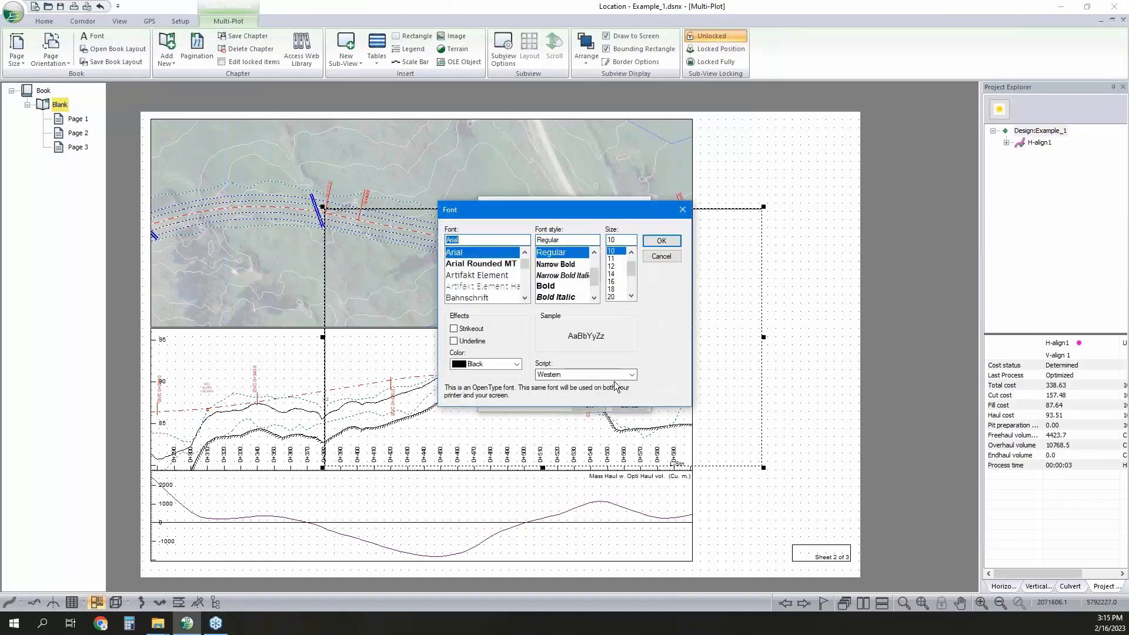
click(660, 259)
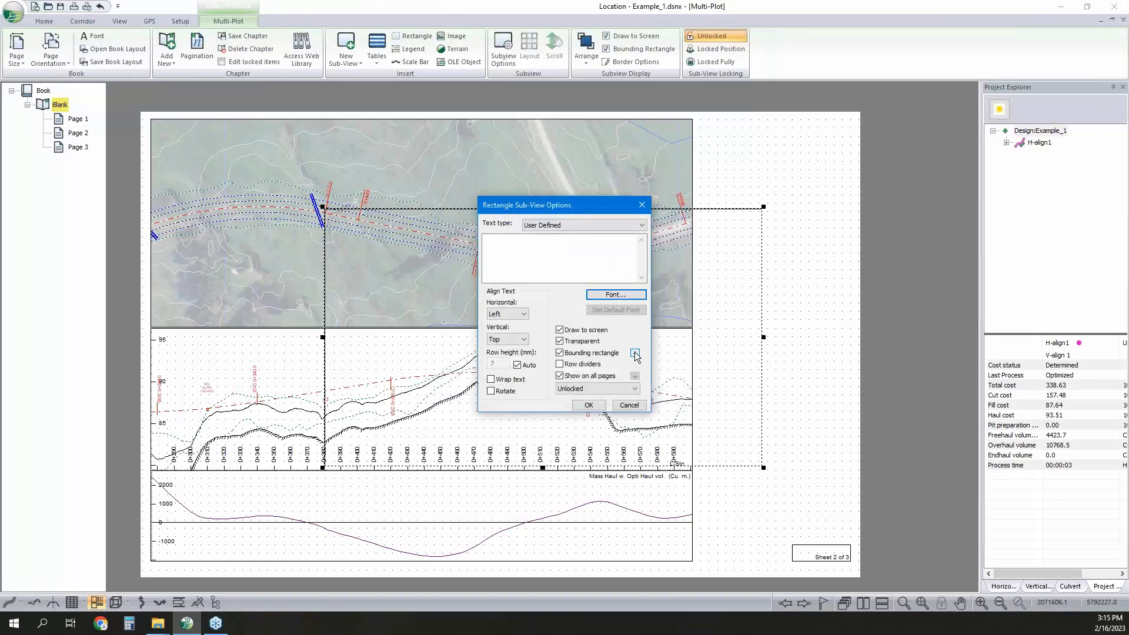
click(634, 352)
click(660, 370)
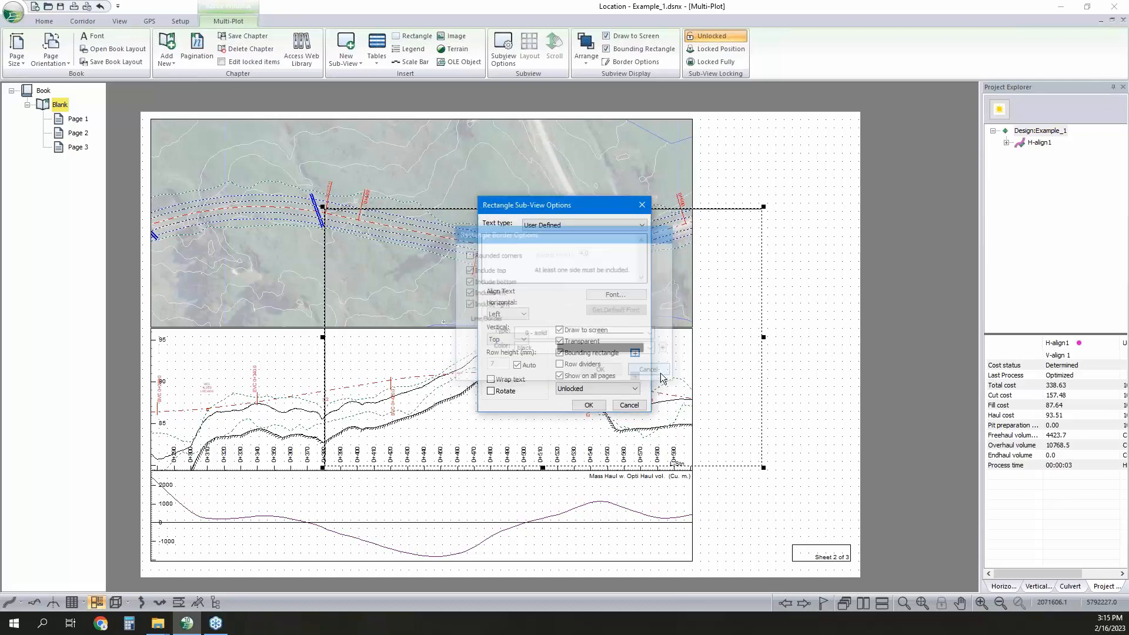
click(638, 406)
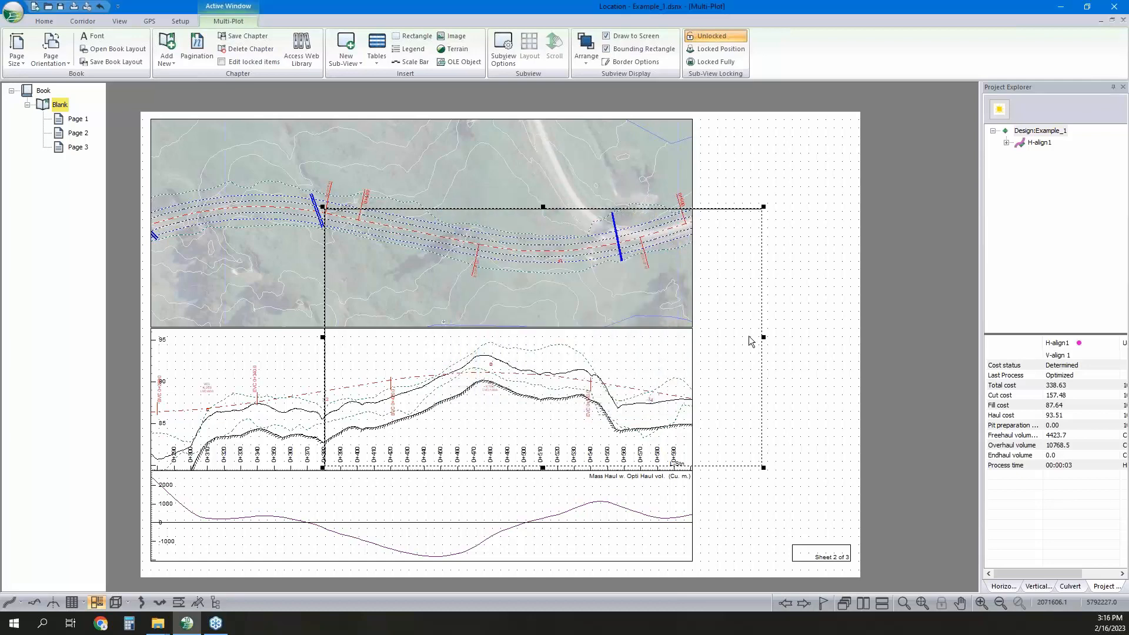
click(797, 314)
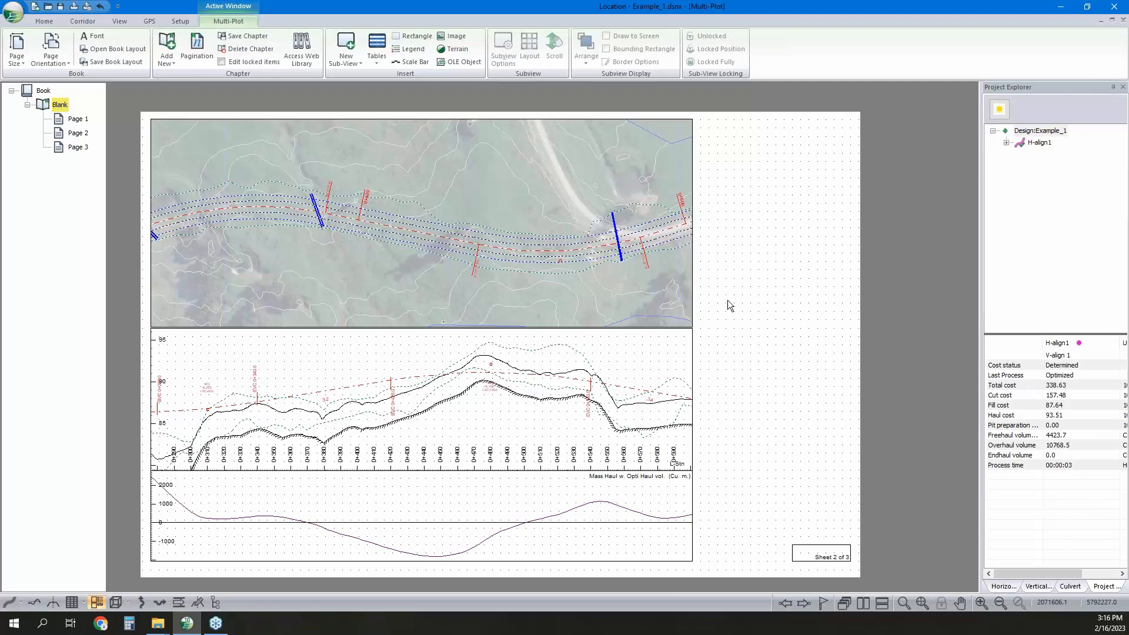
Examine the corner where the plan and profile sub-views meet to check the alignment of their borders.
click(685, 318)
scroll(687, 323, up, 5)
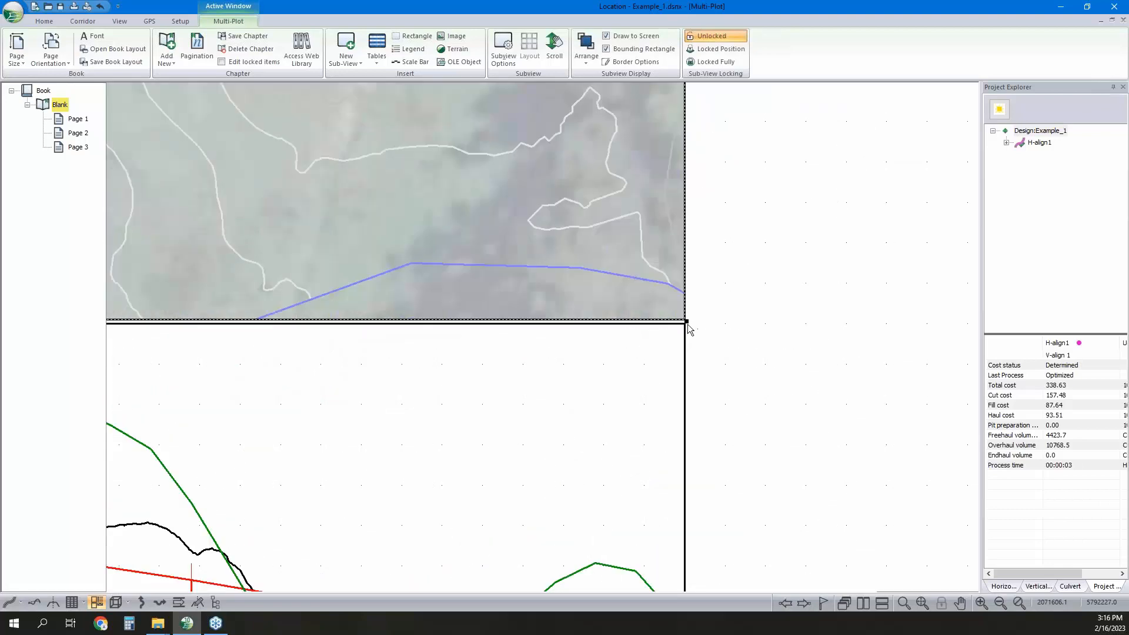
click(671, 344)
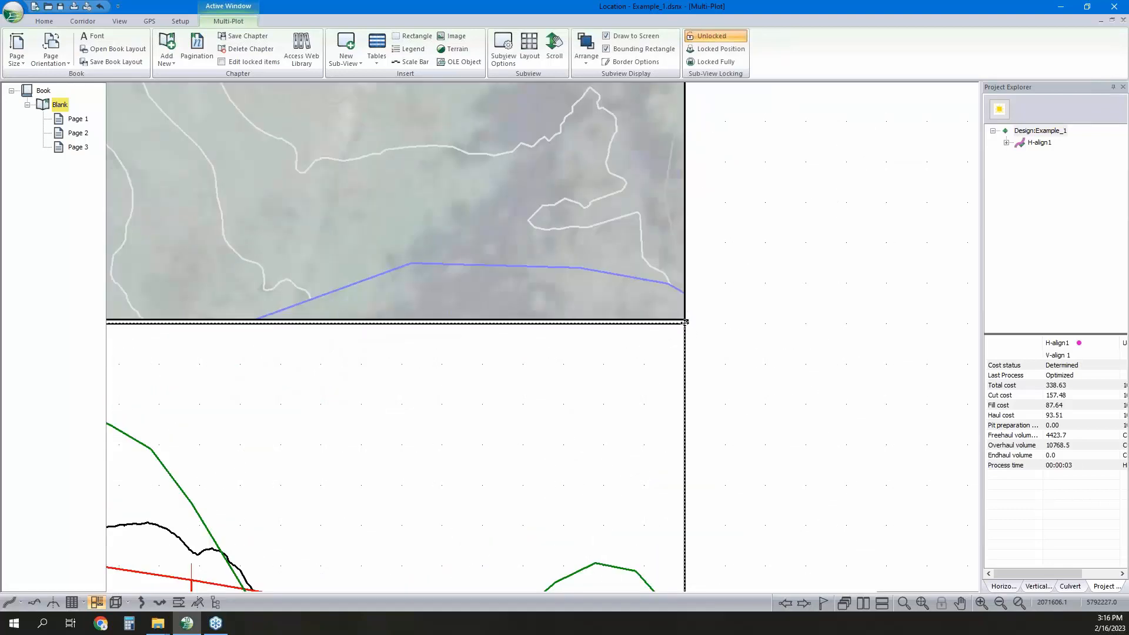
scroll(692, 322, down, 5)
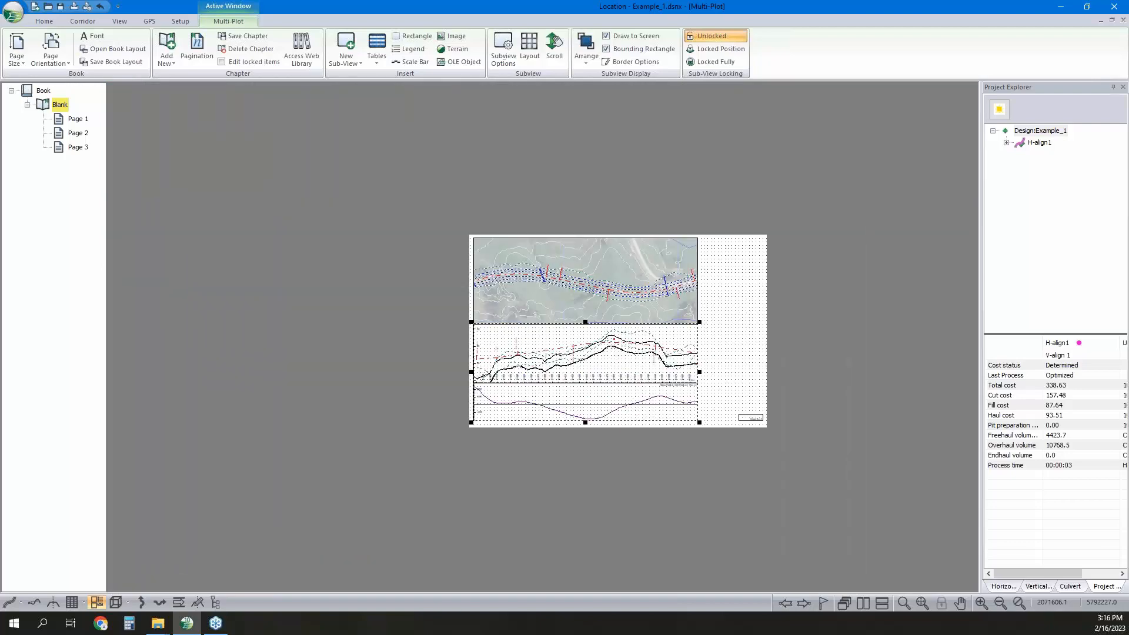
scroll(659, 313, up, 4)
scroll(647, 342, up, 1)
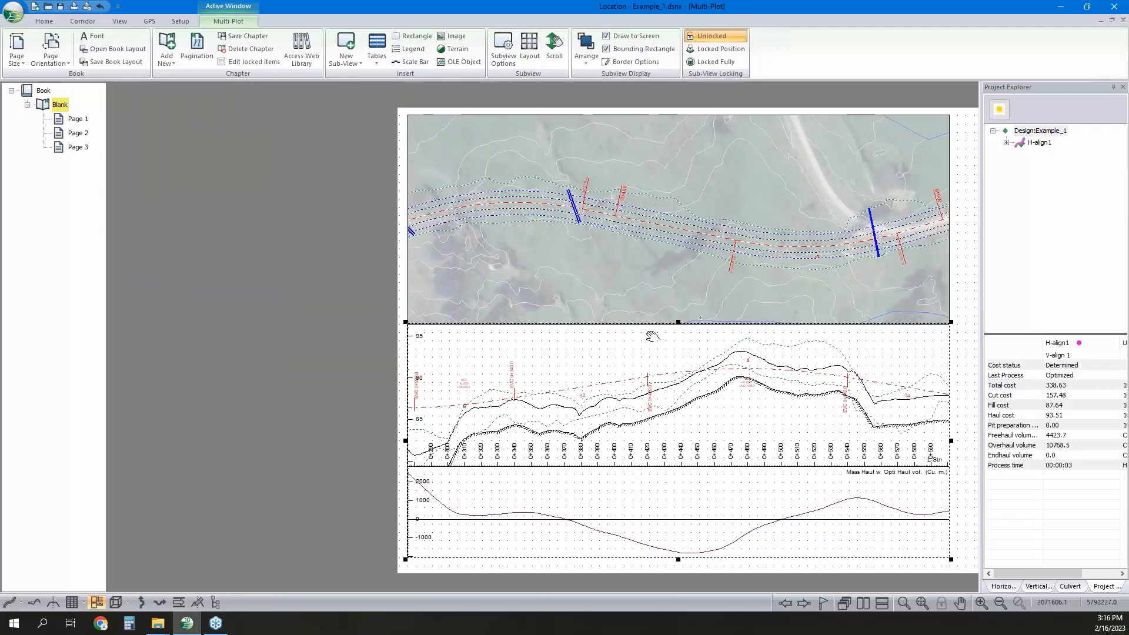
middle_drag(653, 336, 509, 347)
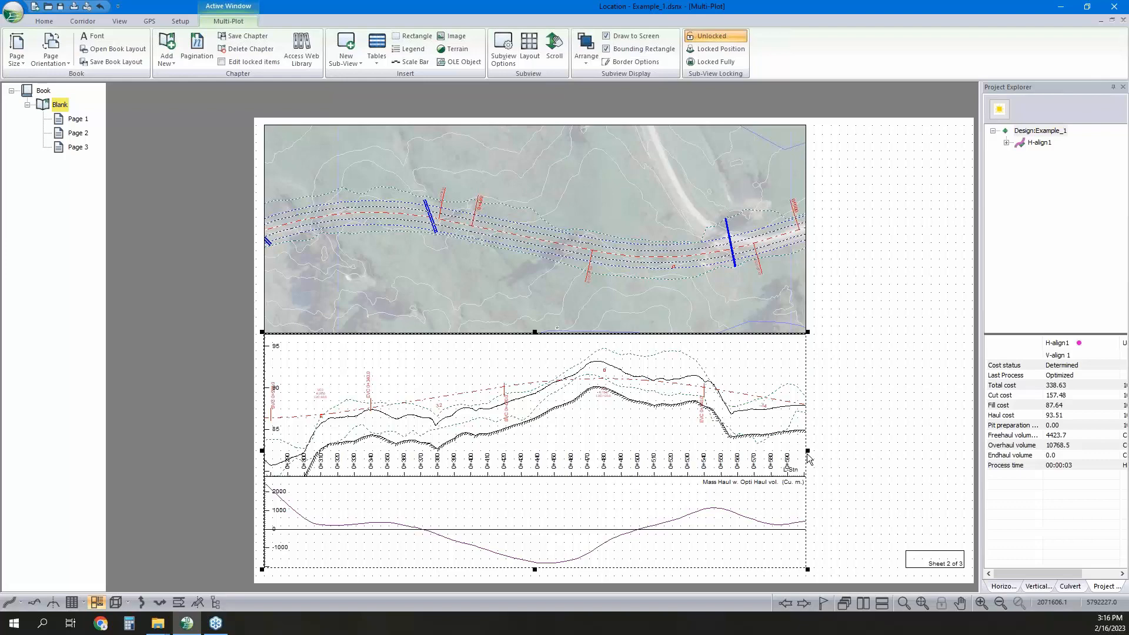
Shift the profile sub-view slightly sideways and move it back into line with the plan sub-view.
double_click(703, 397)
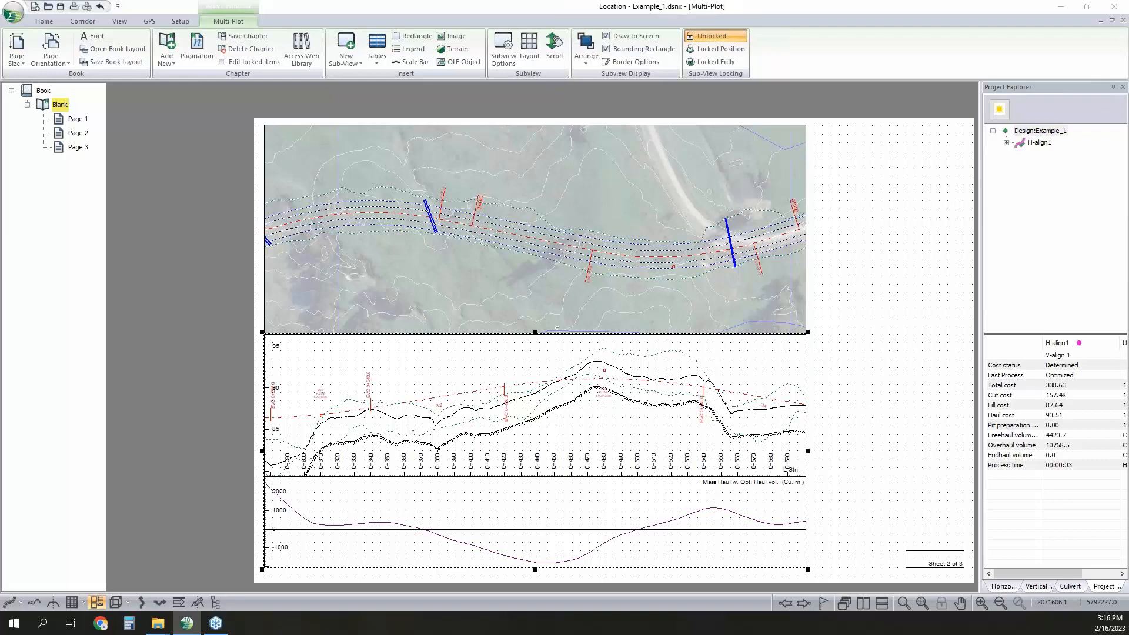
click(670, 401)
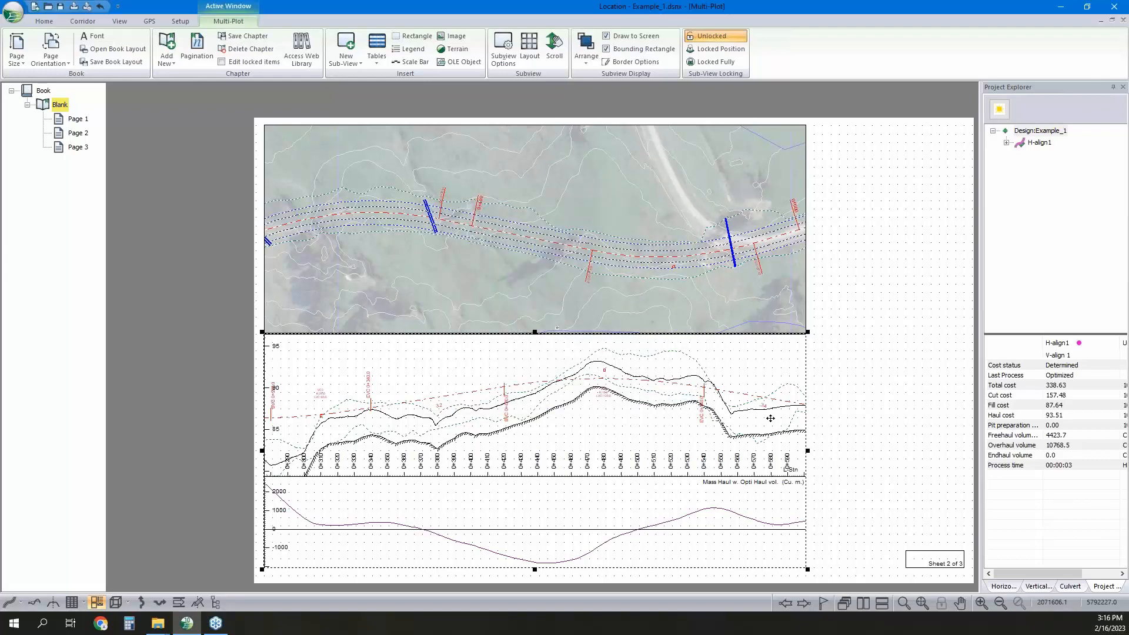
drag(767, 419, 770, 418)
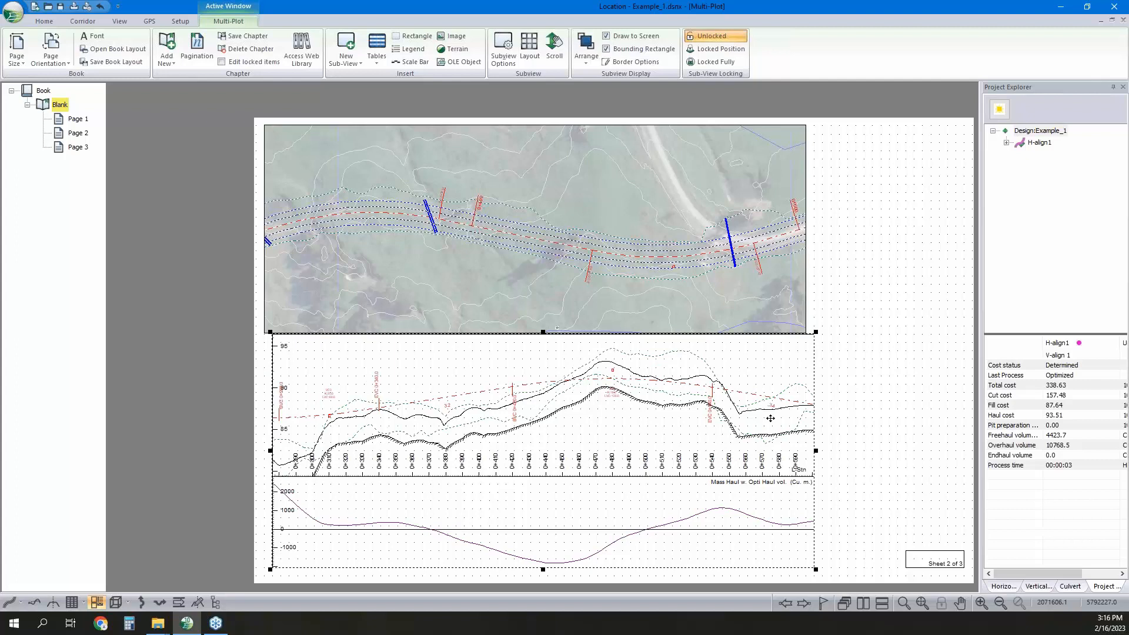
drag(770, 419, 763, 418)
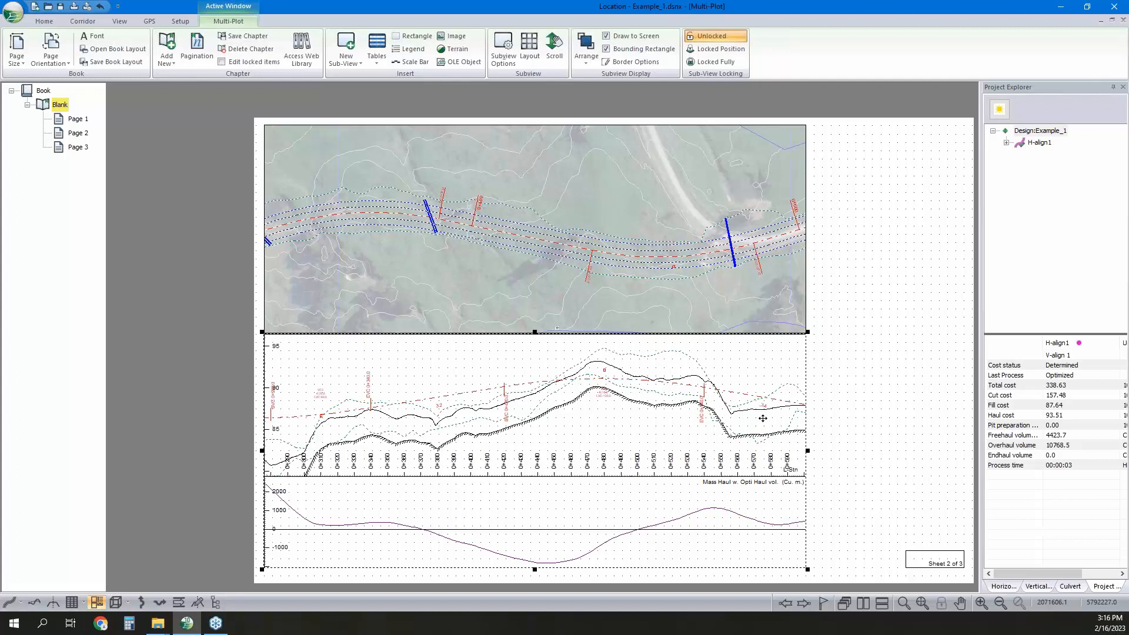
Set both the profile and the plan sub-views to Locked Position.
click(722, 51)
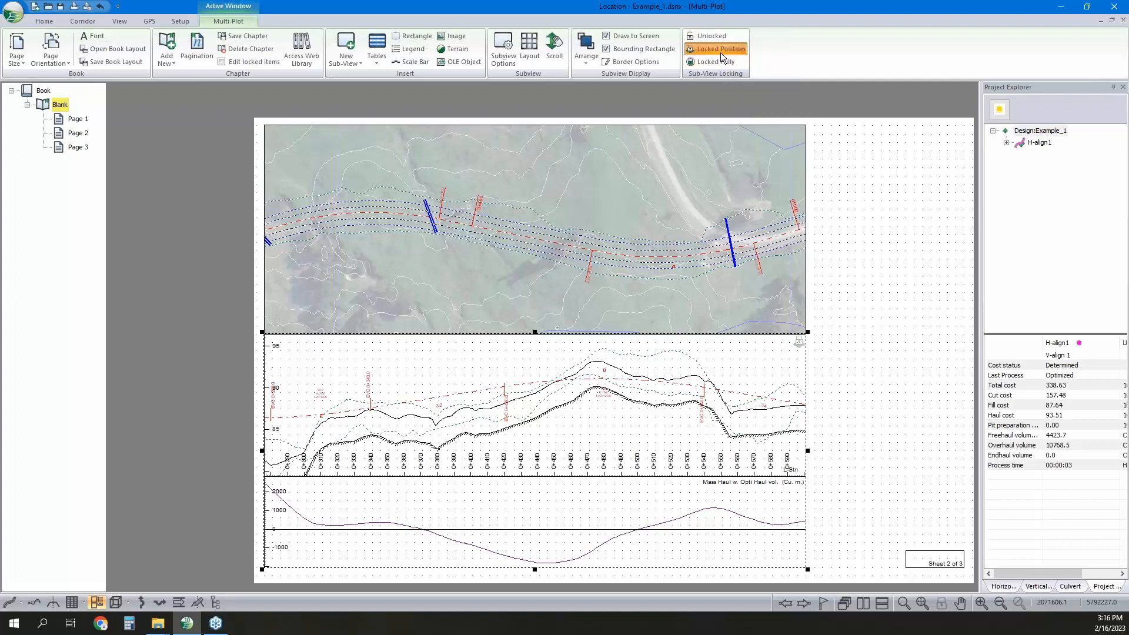
click(877, 361)
click(764, 286)
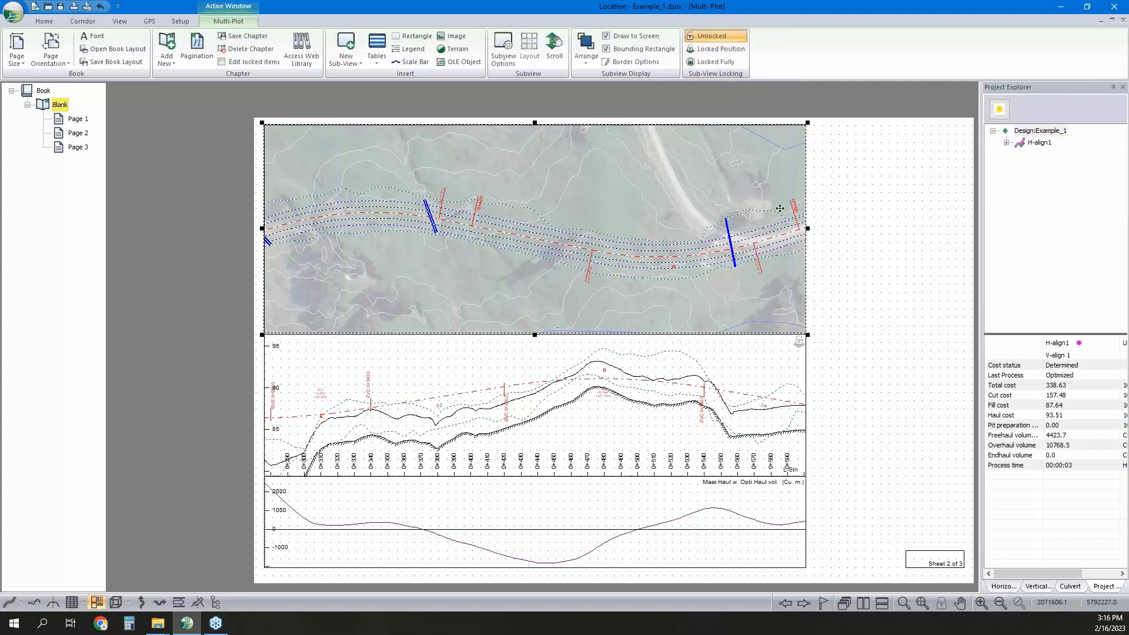
click(722, 50)
click(838, 408)
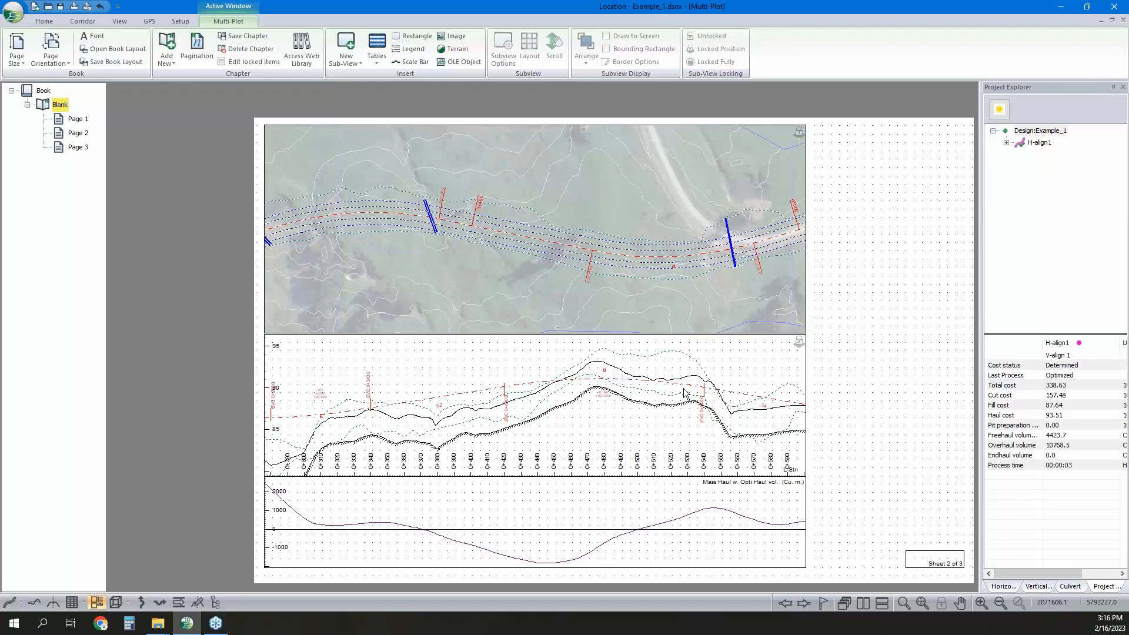
Turn Slope stakes off in the profile sub-view's options, apply the change, and turn the option back on.
click(687, 395)
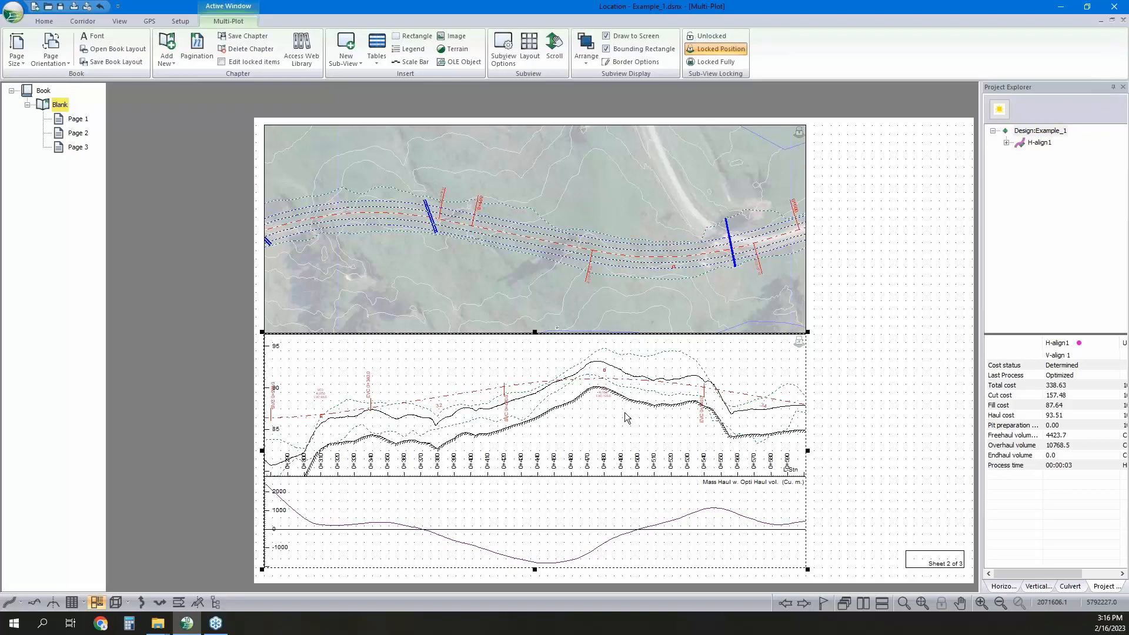
double_click(562, 400)
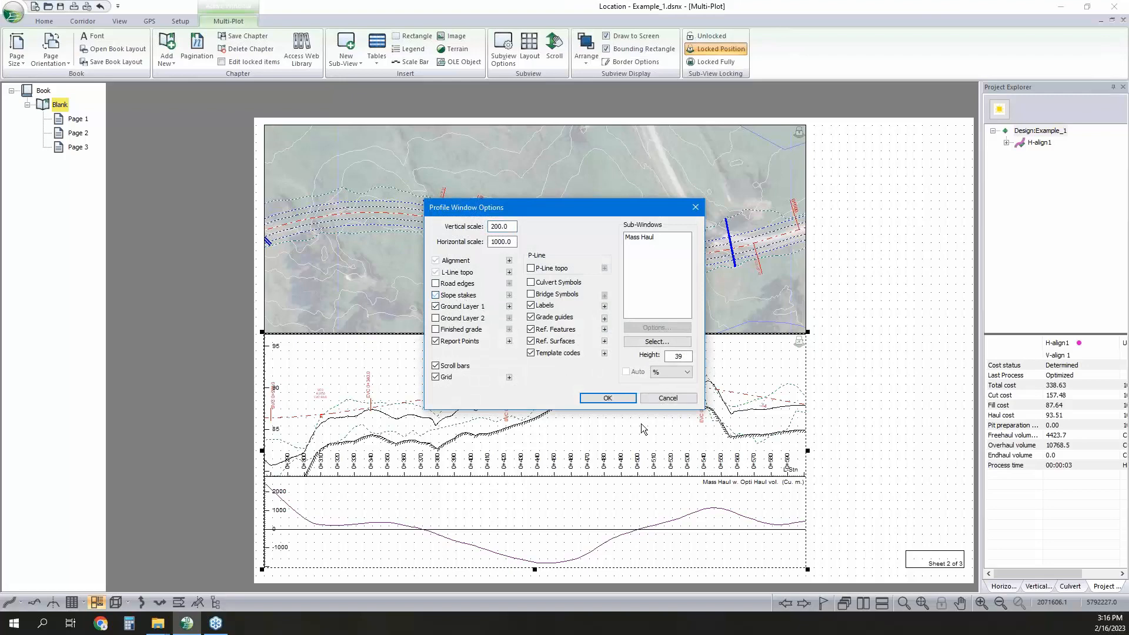
click(607, 399)
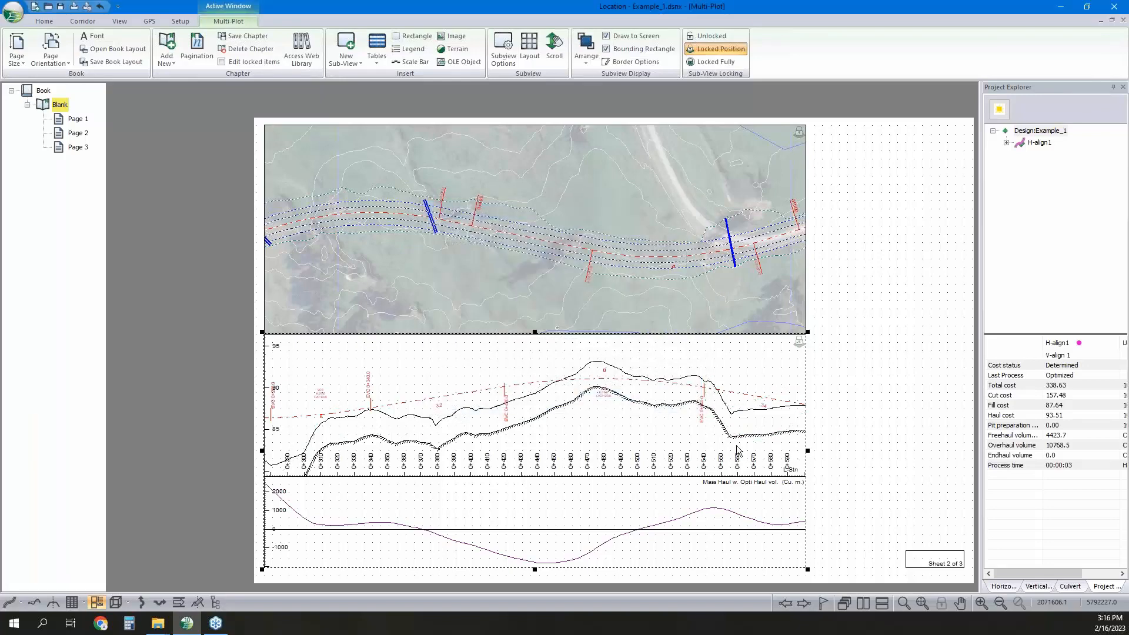
double_click(687, 422)
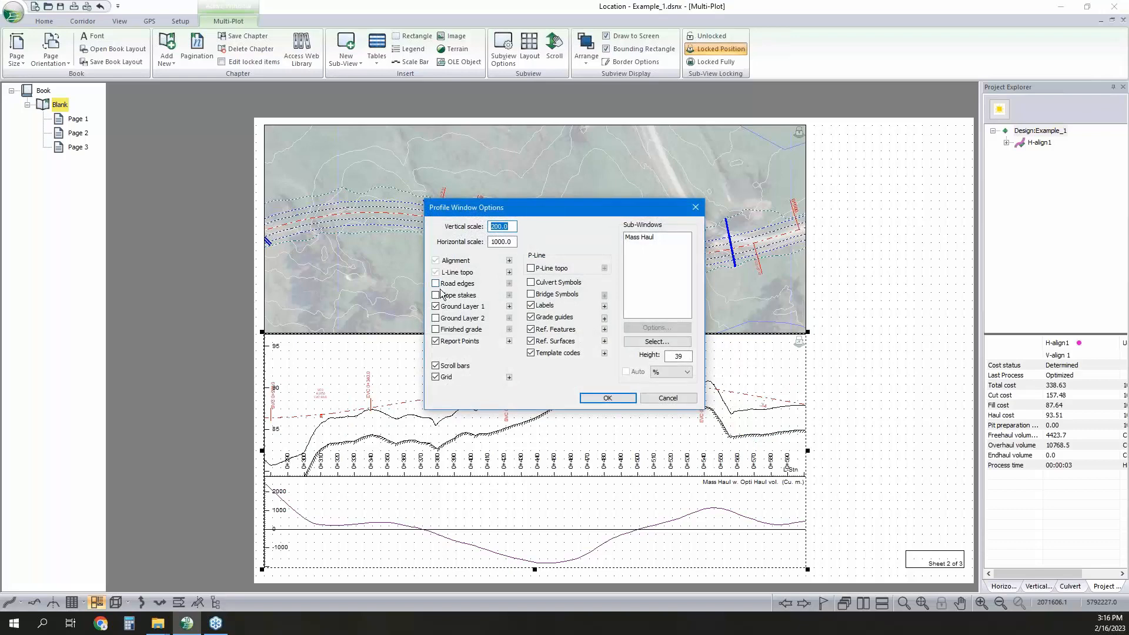
click(610, 398)
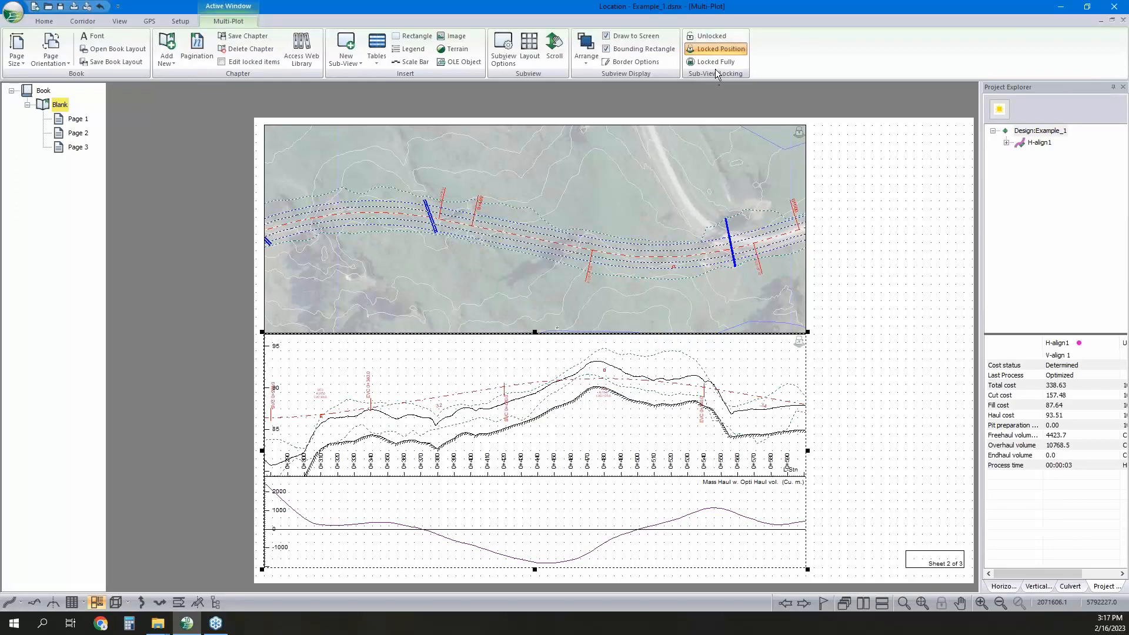
Set the profile sub-view to Unlocked, widen it slightly, and restore its width to match the plan sub-view.
click(703, 37)
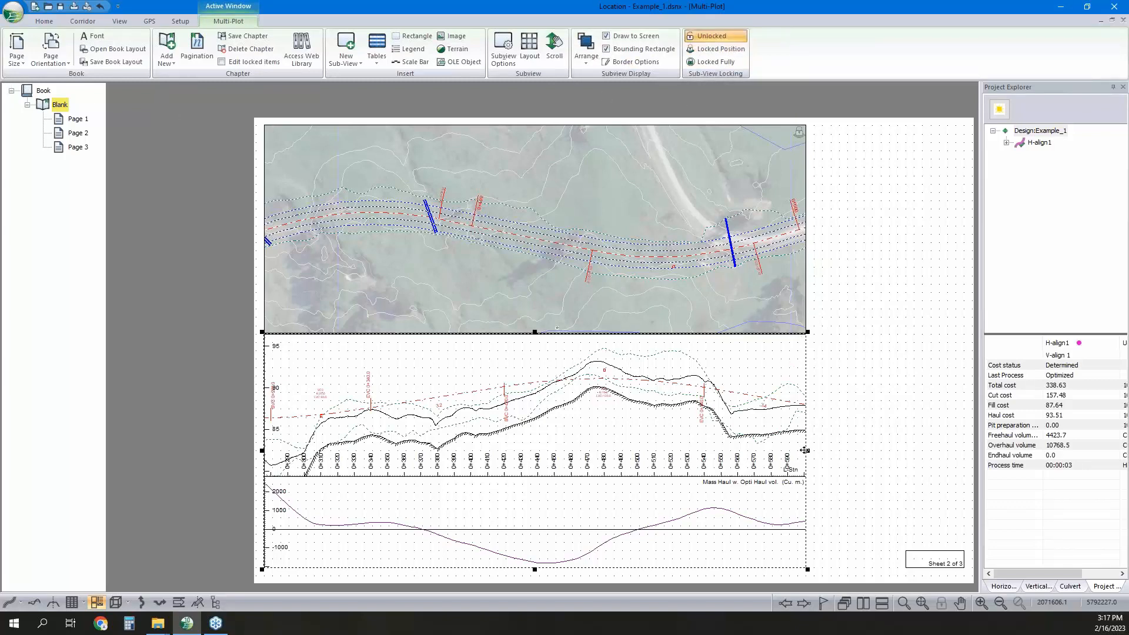
drag(810, 451, 815, 449)
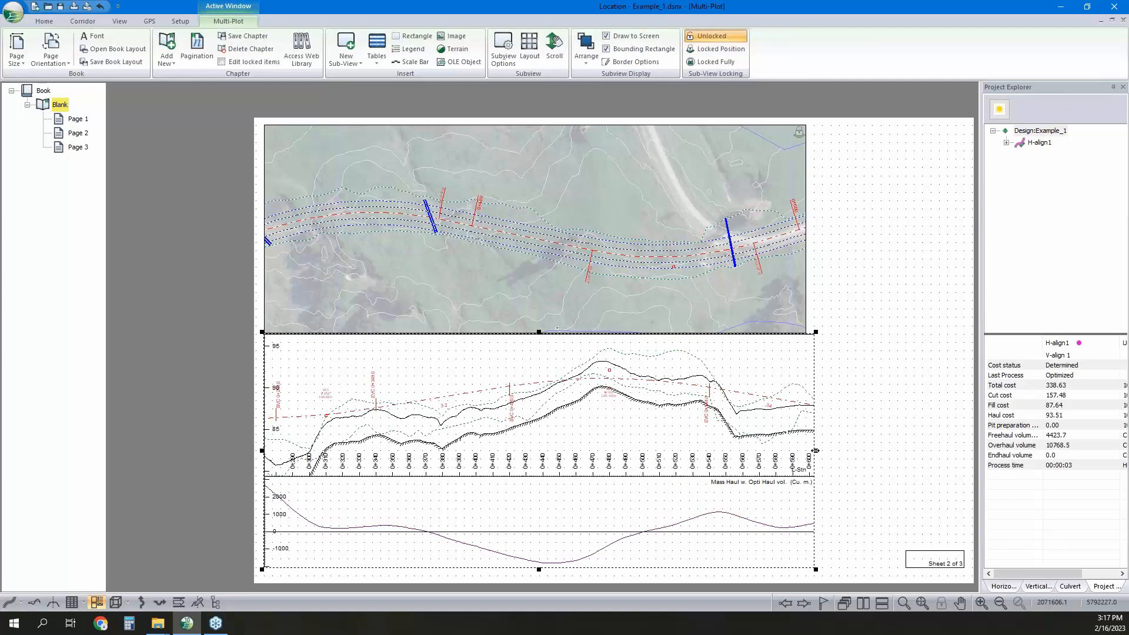
drag(815, 451, 806, 450)
click(944, 589)
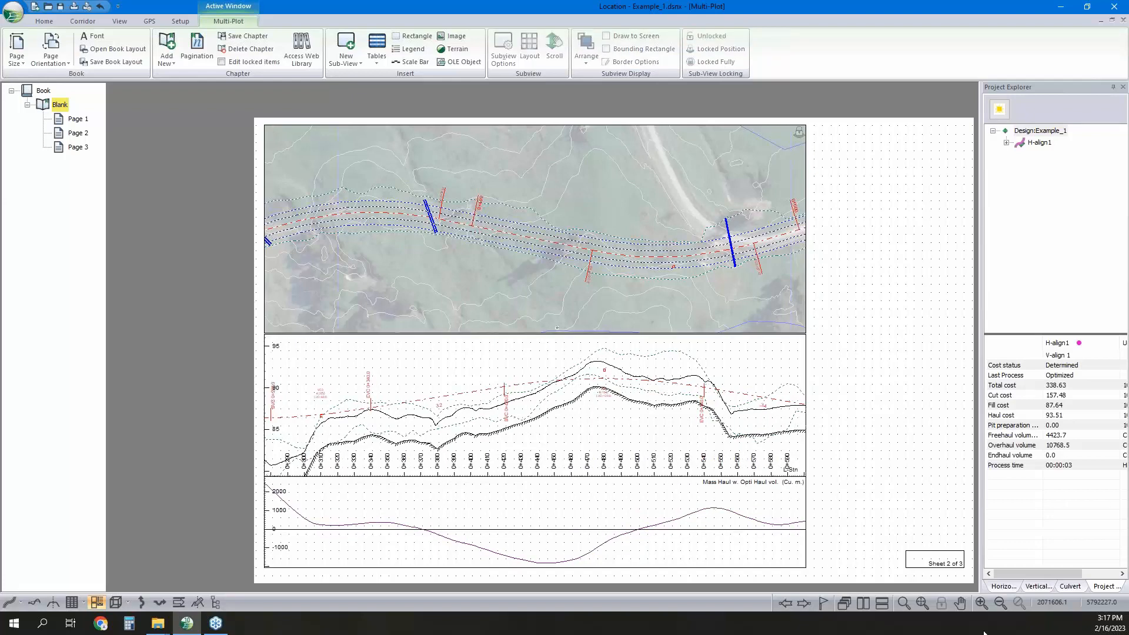
Change the text type of the sheet number rectangle in the page corner to Print Date.
click(941, 560)
double_click(941, 561)
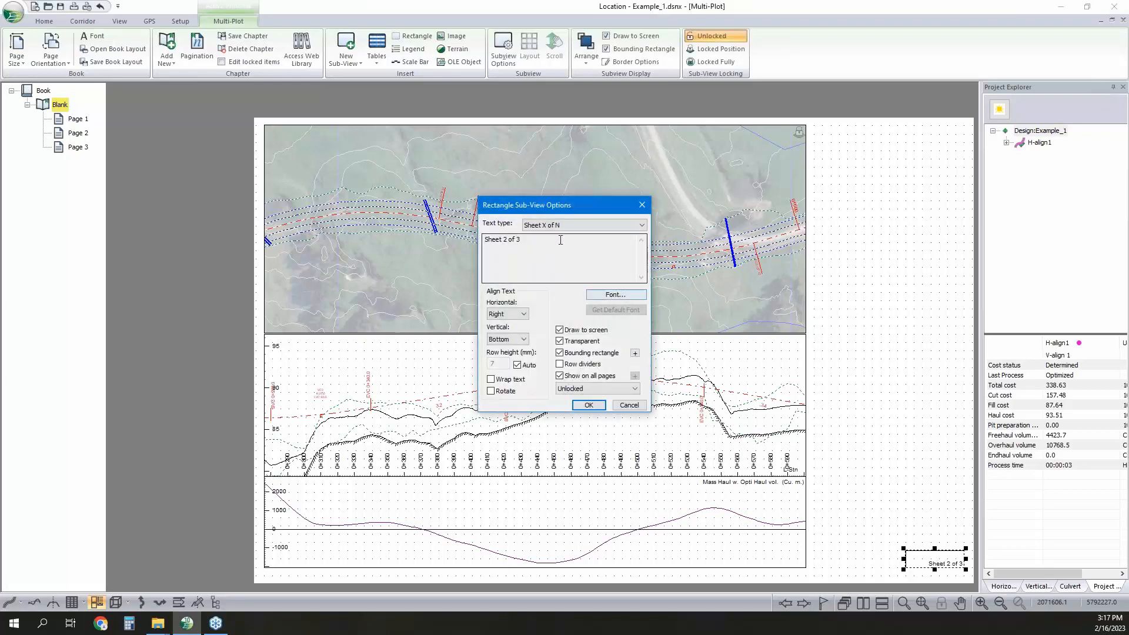
click(564, 224)
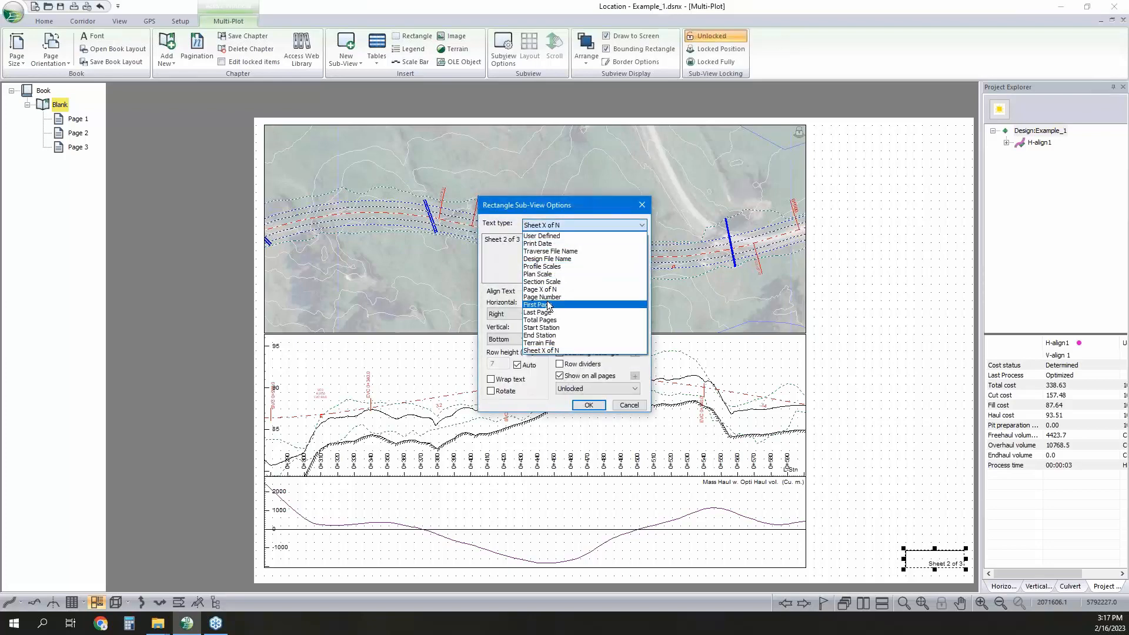
click(552, 245)
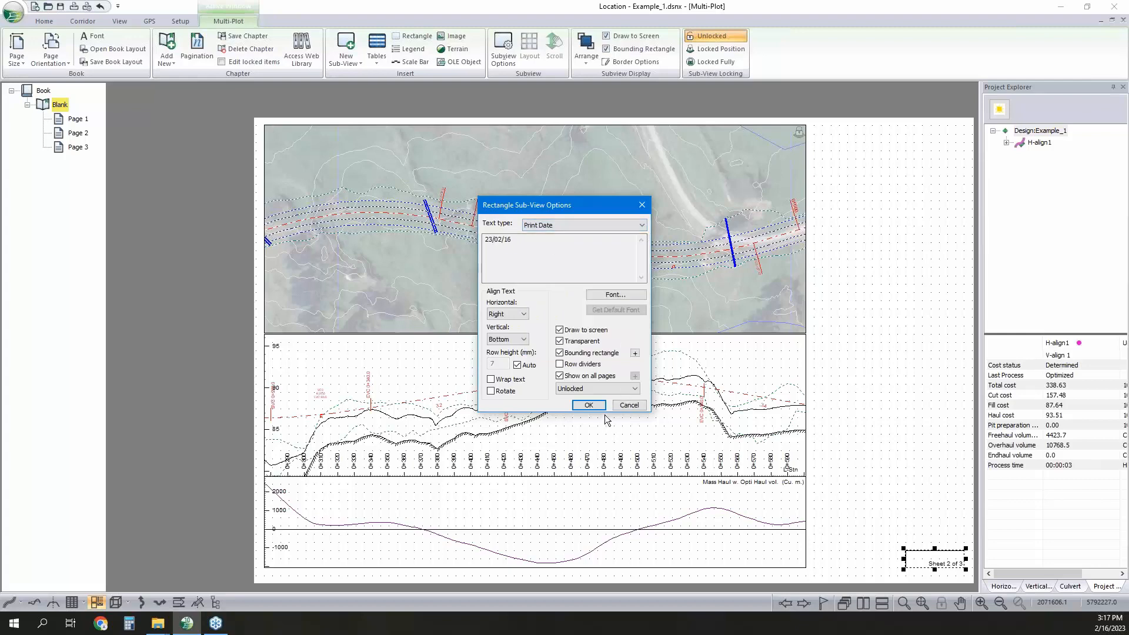
click(588, 406)
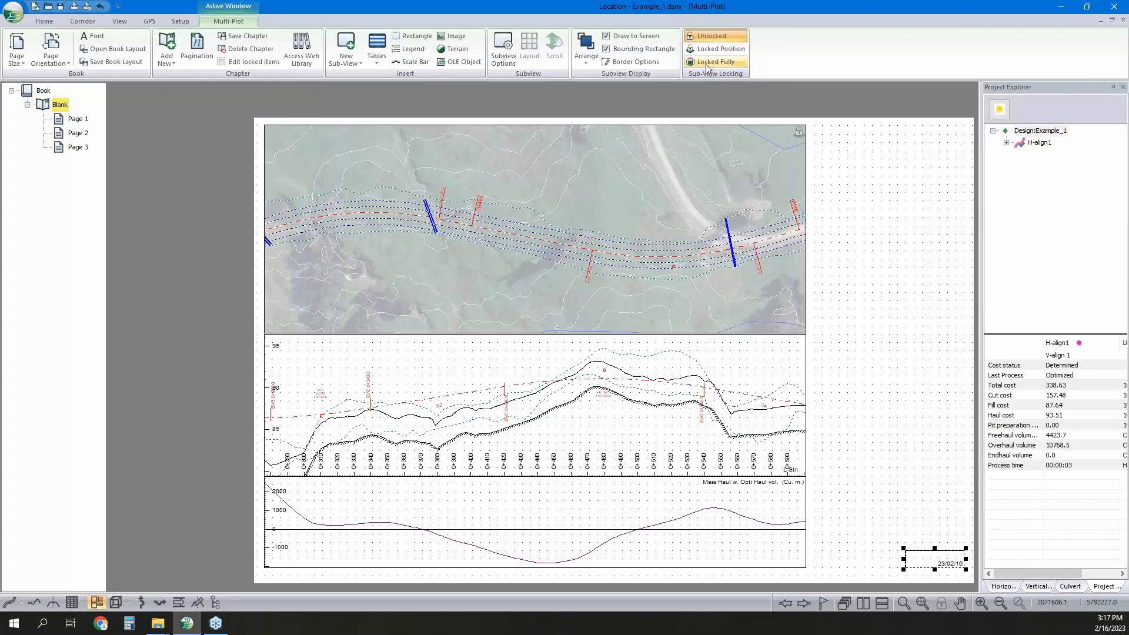
Set the print date rectangle to Locked Fully and try to select it on the page.
click(723, 63)
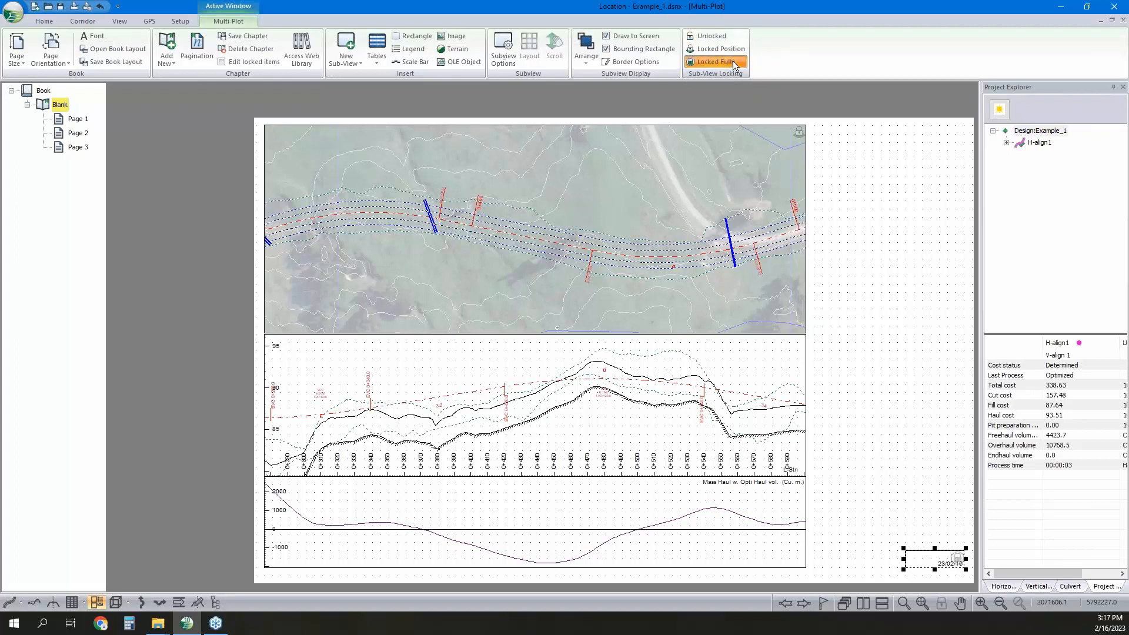
click(887, 422)
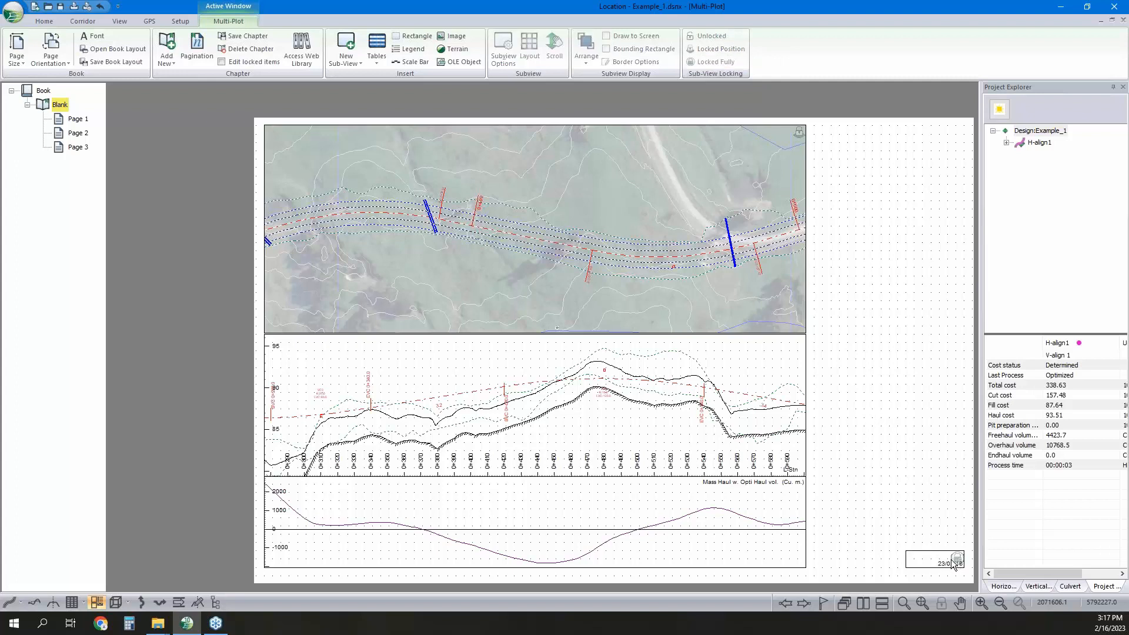
drag(965, 579, 831, 488)
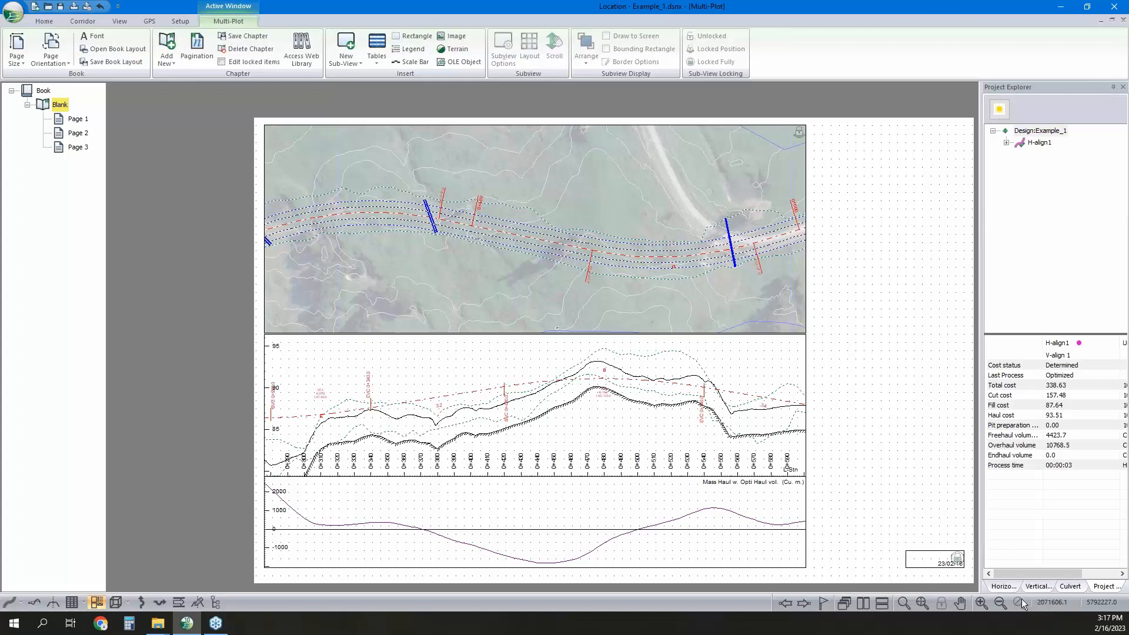
Enable editing of locked items, view the print date rectangle's options without changing them, and set the rectangle to Unlocked.
click(222, 63)
click(936, 561)
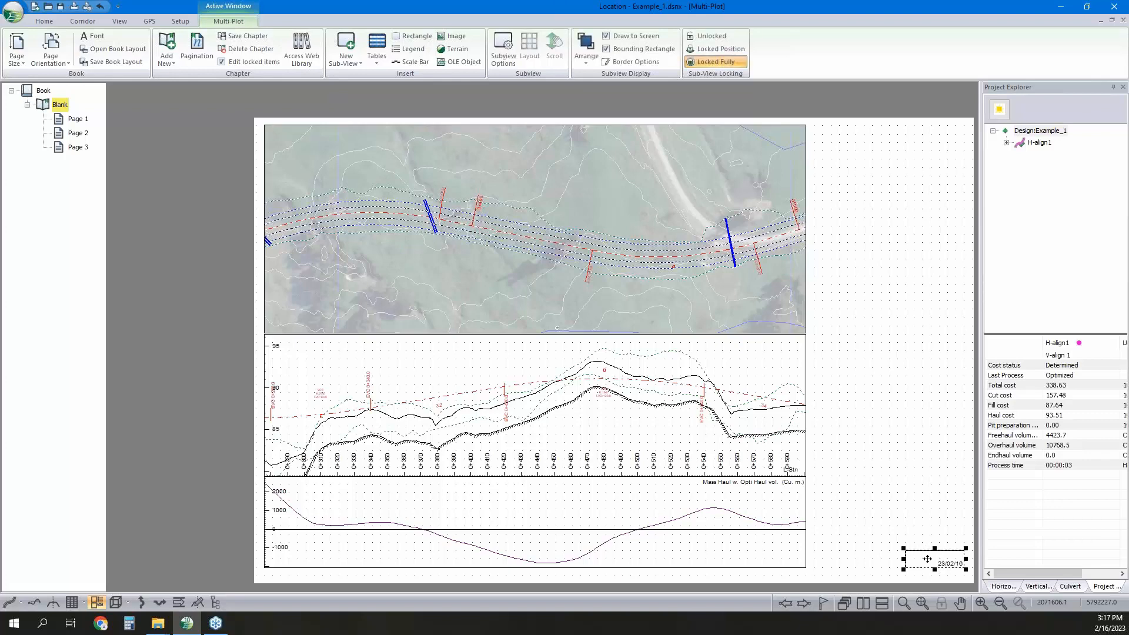
double_click(928, 560)
click(630, 406)
click(714, 35)
click(958, 507)
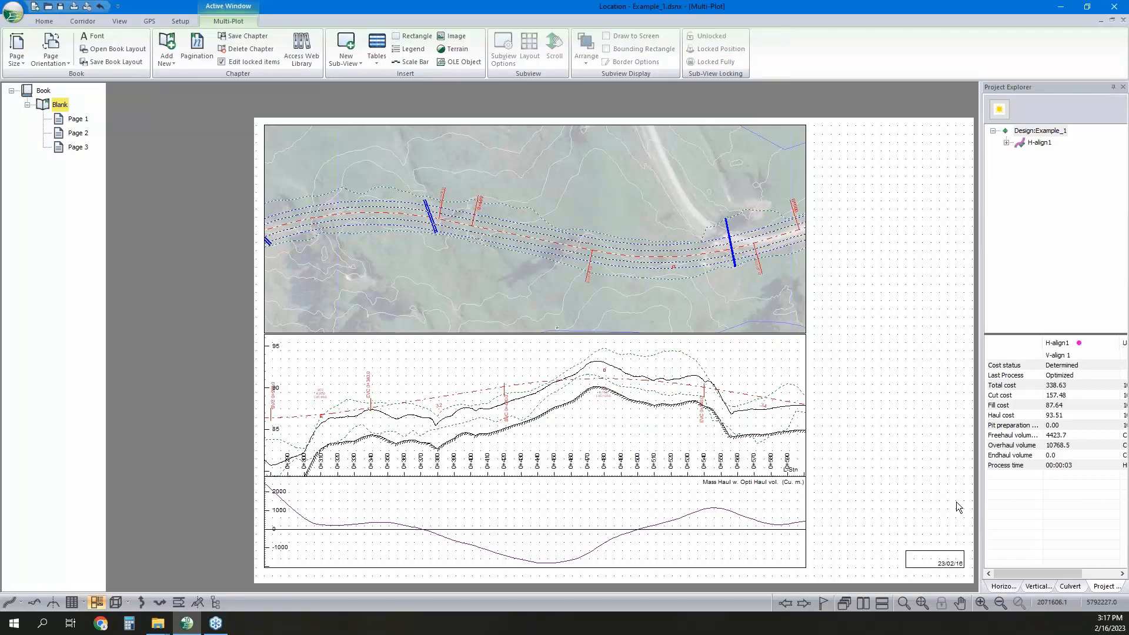
Add a chapter named Sections to the book using the Blank chapter layout.
right_click(61, 106)
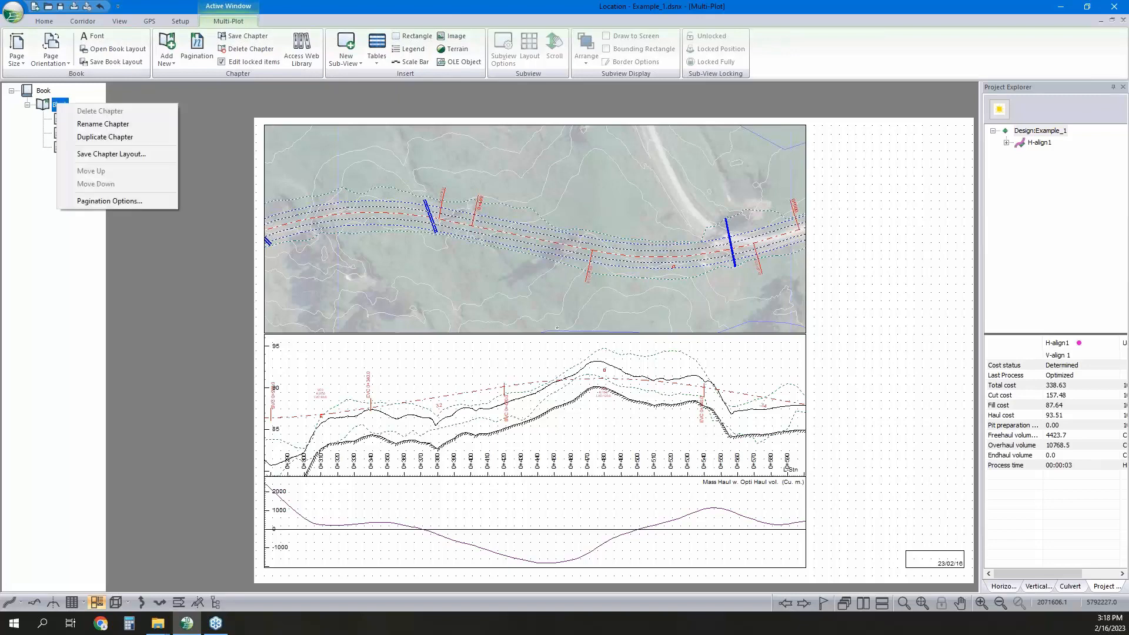
right_click(41, 91)
click(74, 155)
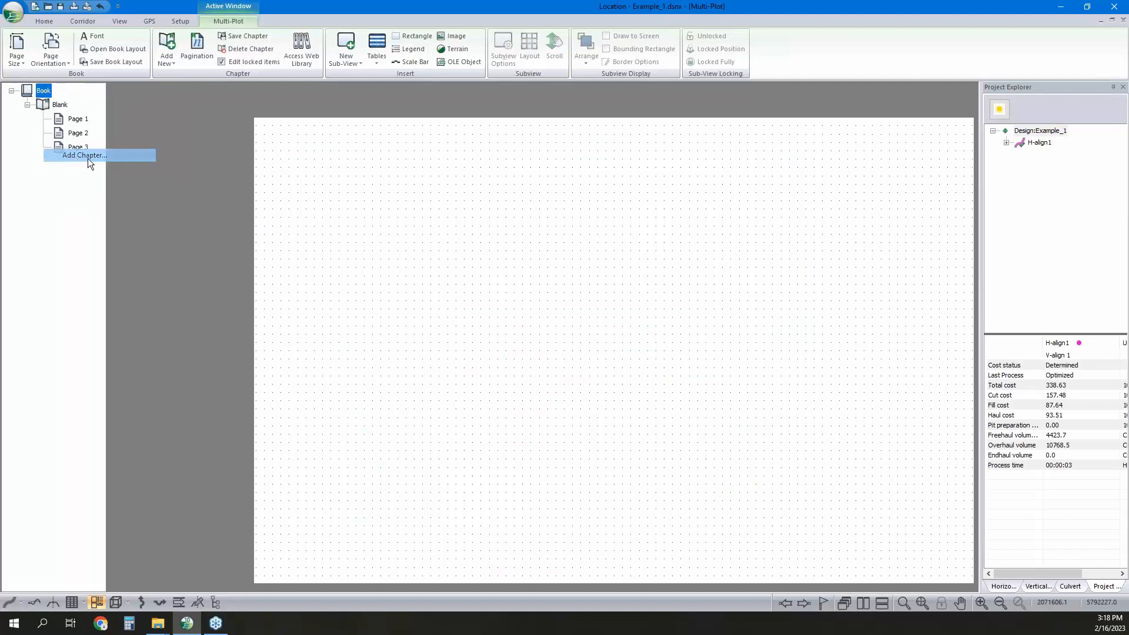
text(Sections)
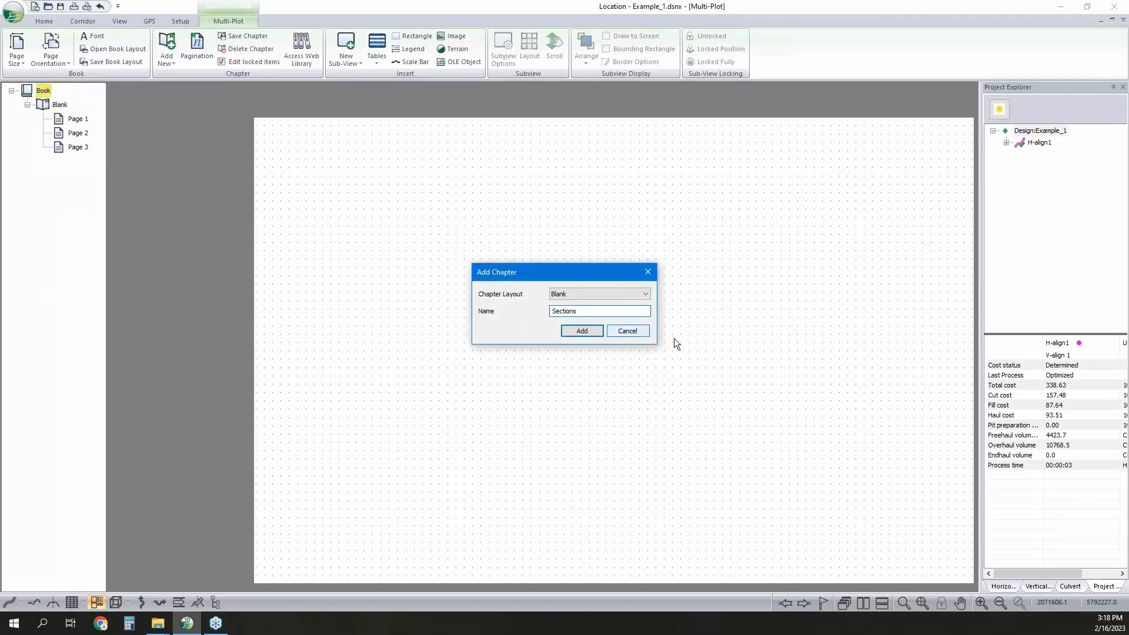
click(578, 331)
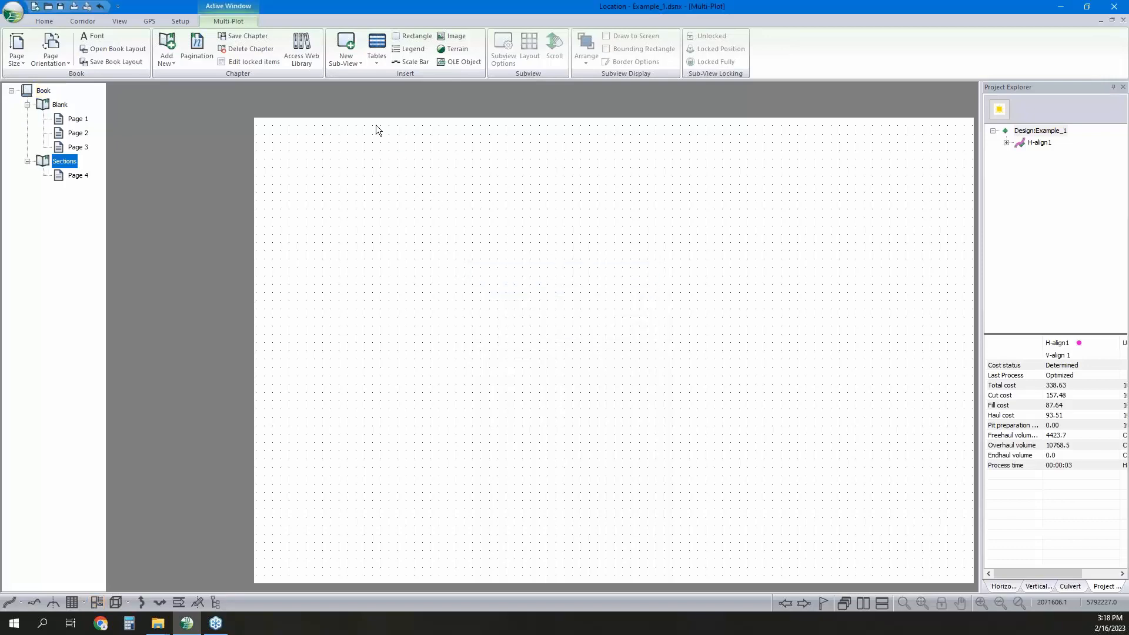
Insert a cross-section sub-view in the Sections chapter and enlarge it to fill nearly the whole page.
click(344, 41)
click(352, 102)
drag(550, 291, 482, 209)
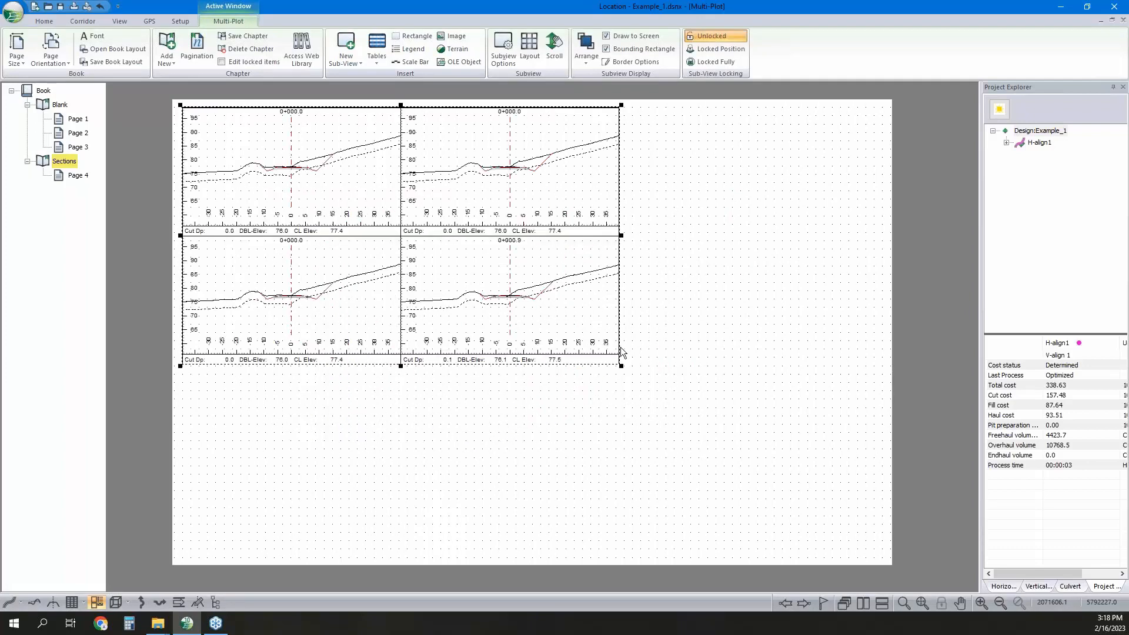
drag(621, 366, 882, 552)
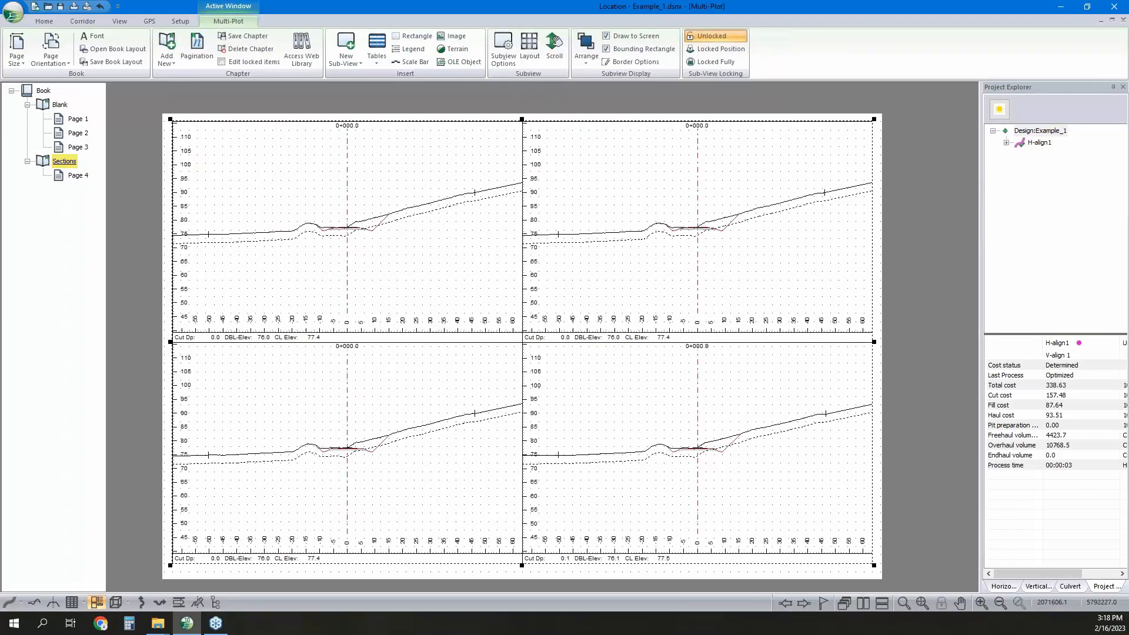
Paginate the Sections chapter with the Use Section option and check the resulting page list.
right_click(68, 163)
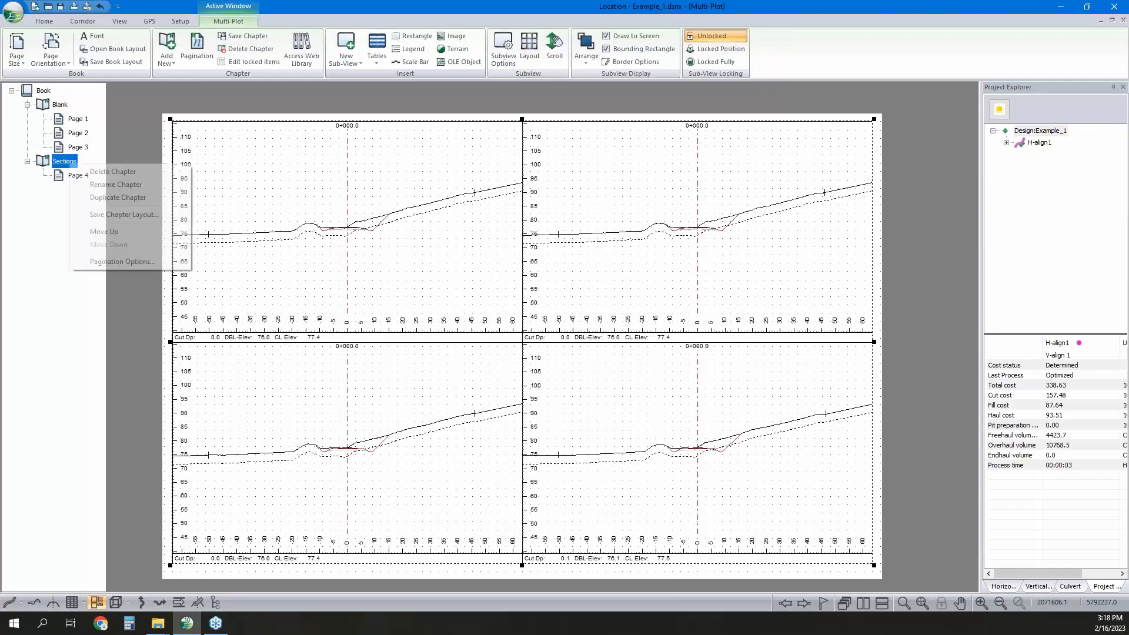
click(146, 264)
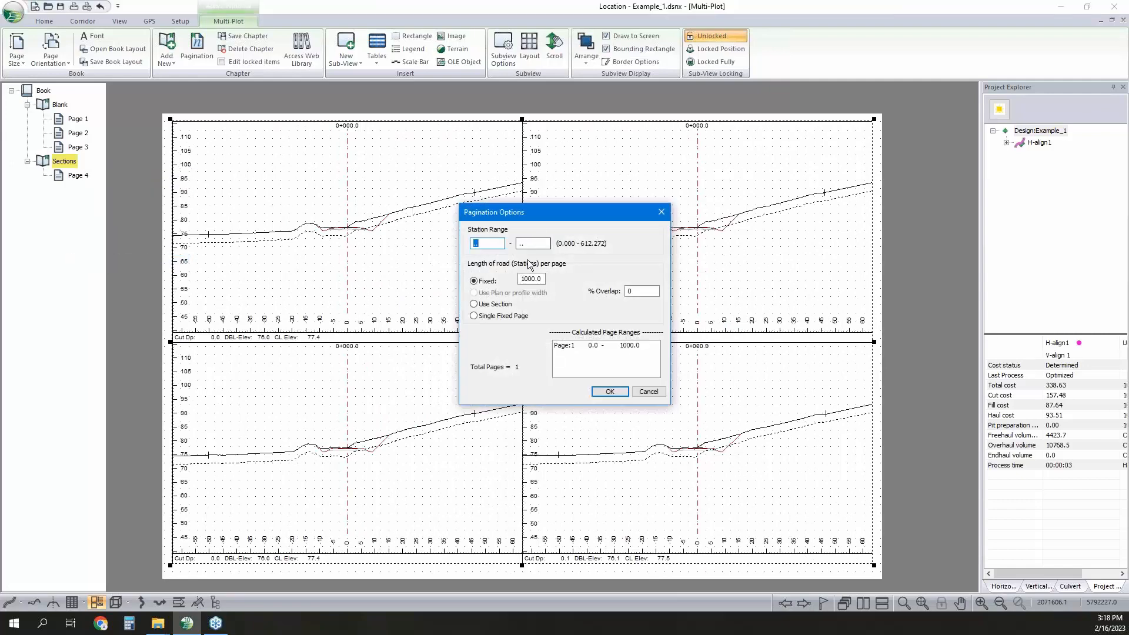
click(474, 304)
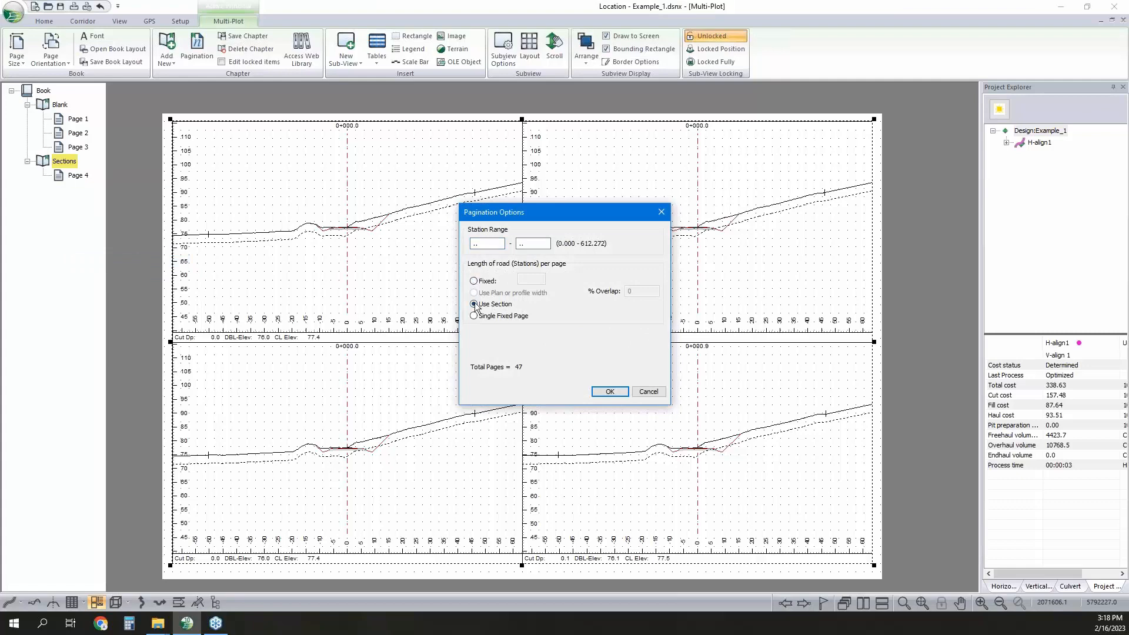
click(610, 392)
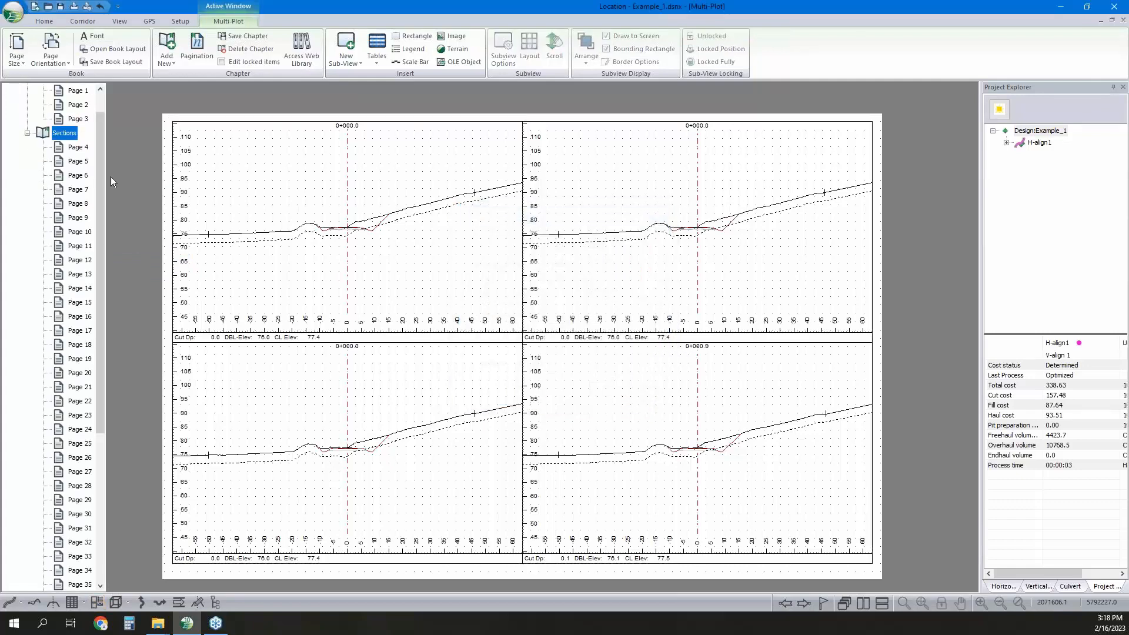
scroll(104, 218, down, 5)
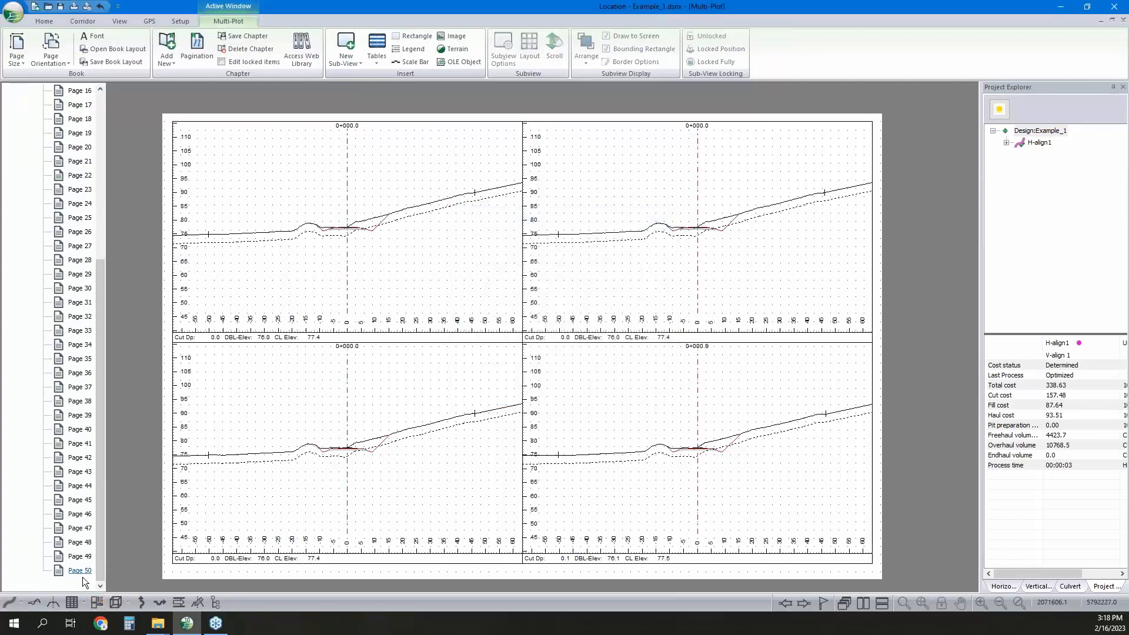
scroll(83, 547, up, 6)
scroll(82, 442, down, 4)
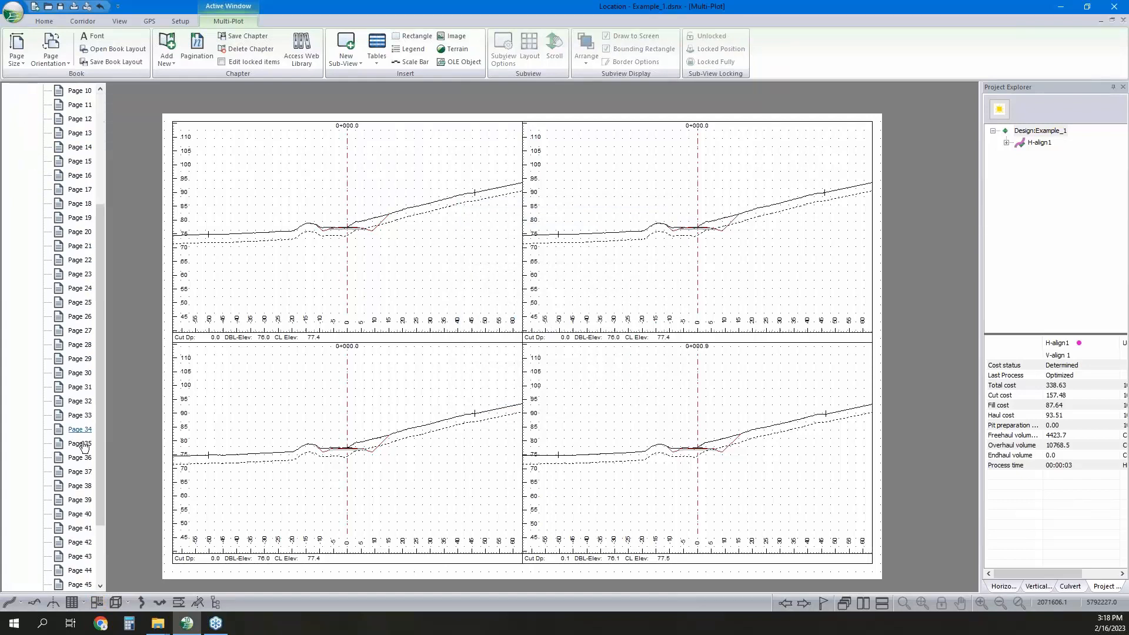
scroll(83, 446, down, 2)
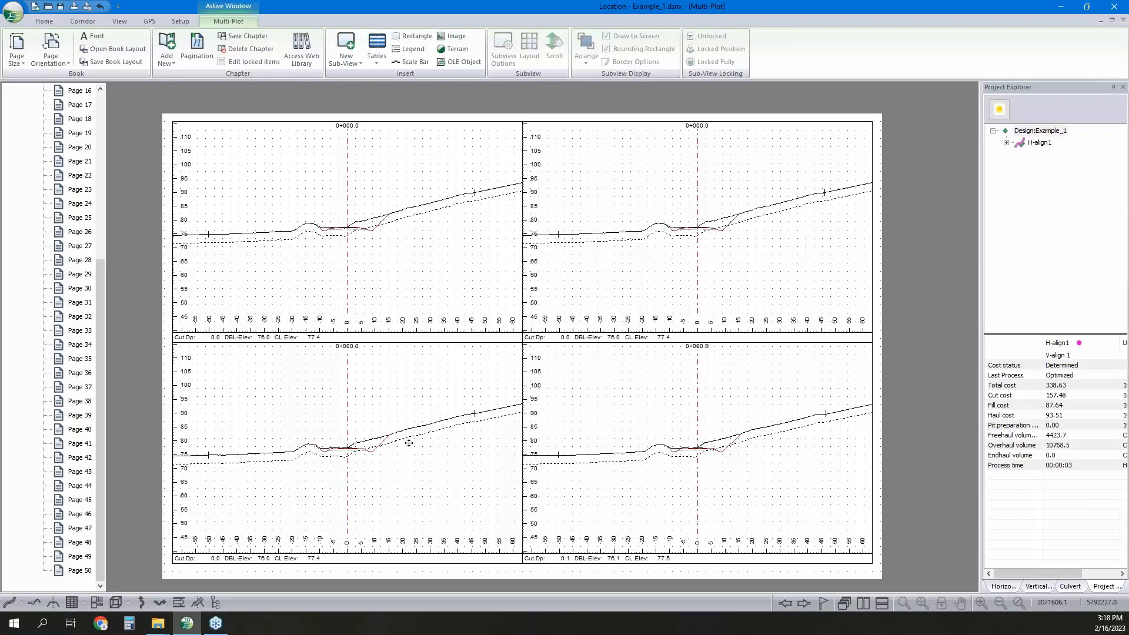
scroll(702, 357, down, 1)
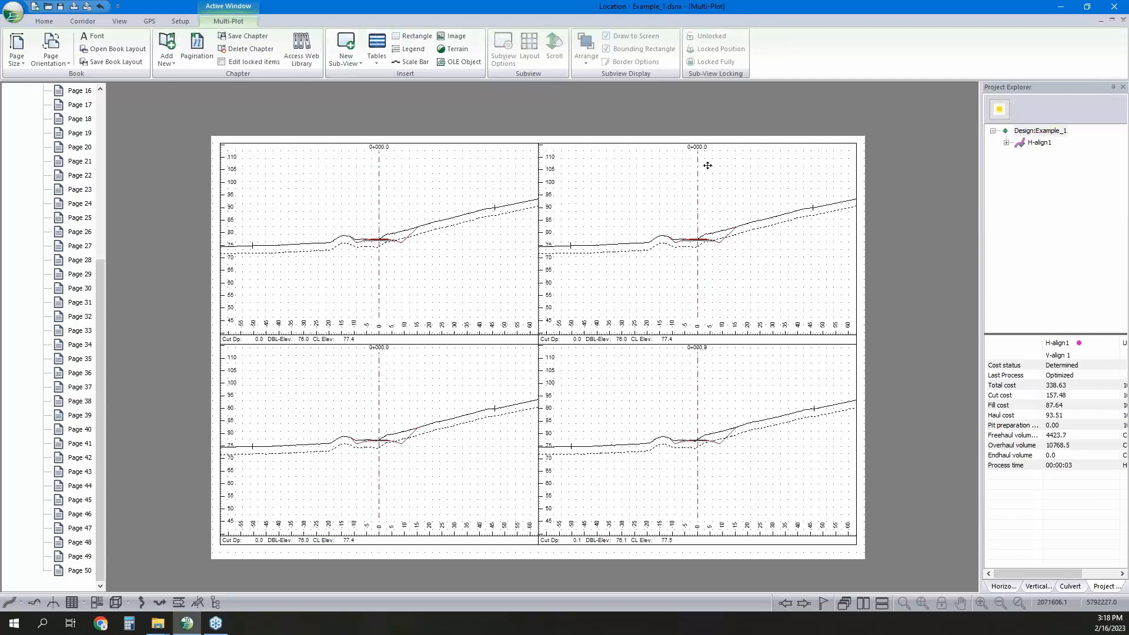
Select the cross-section sub-view and check its scroll position options without changing them.
click(625, 234)
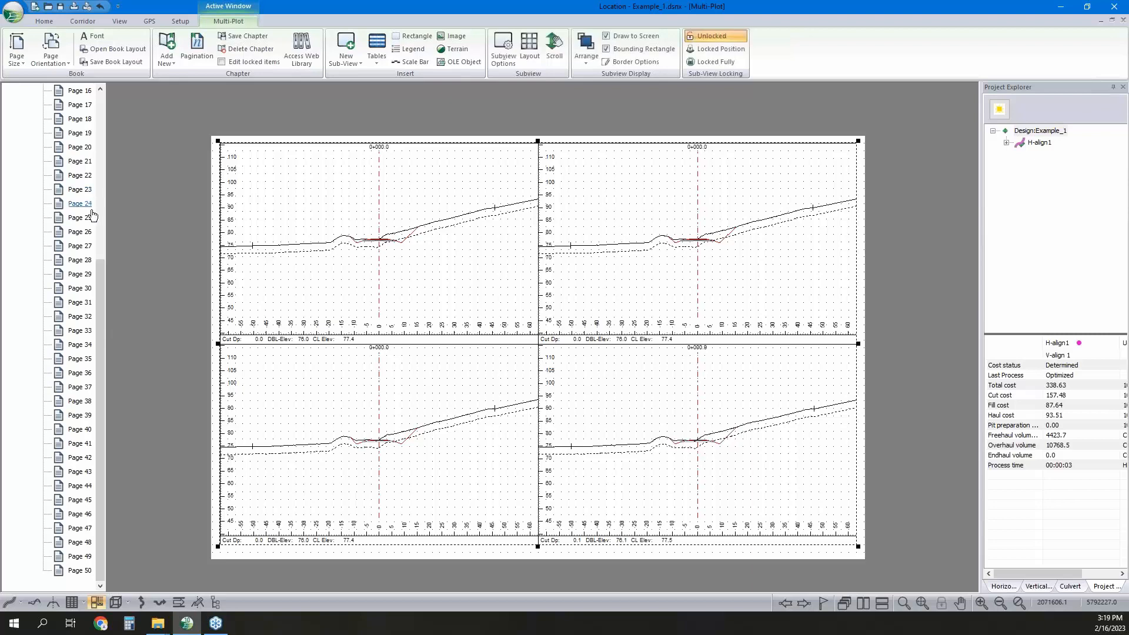
scroll(95, 263, up, 5)
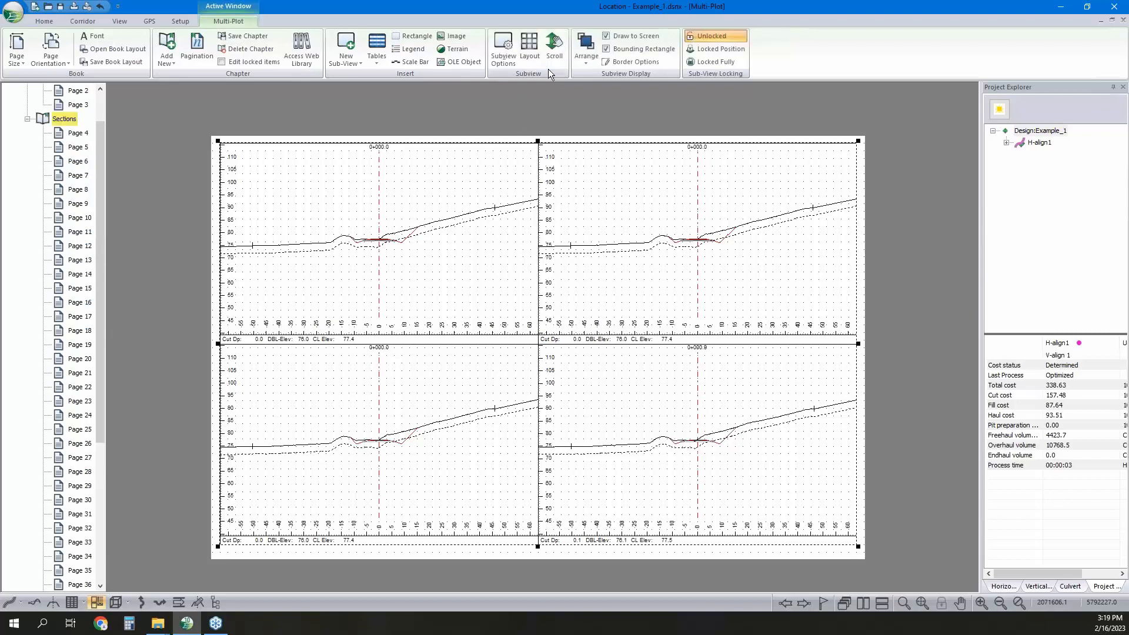
click(557, 51)
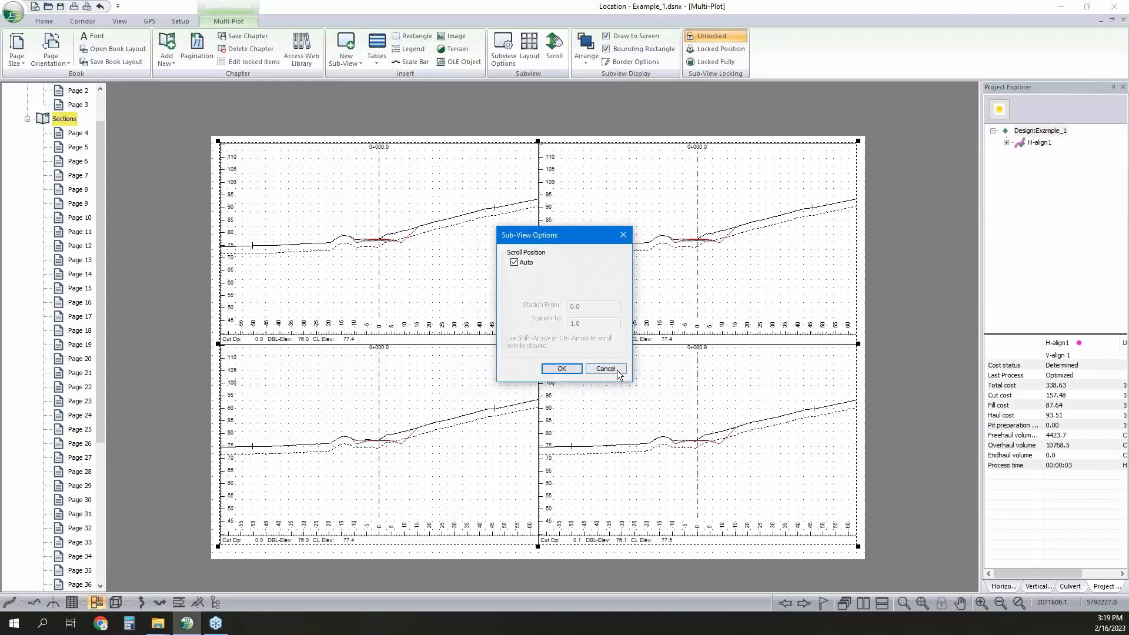
click(612, 375)
In the cross-section sub-view's layout options, exclude all point types from the point type selection.
click(530, 48)
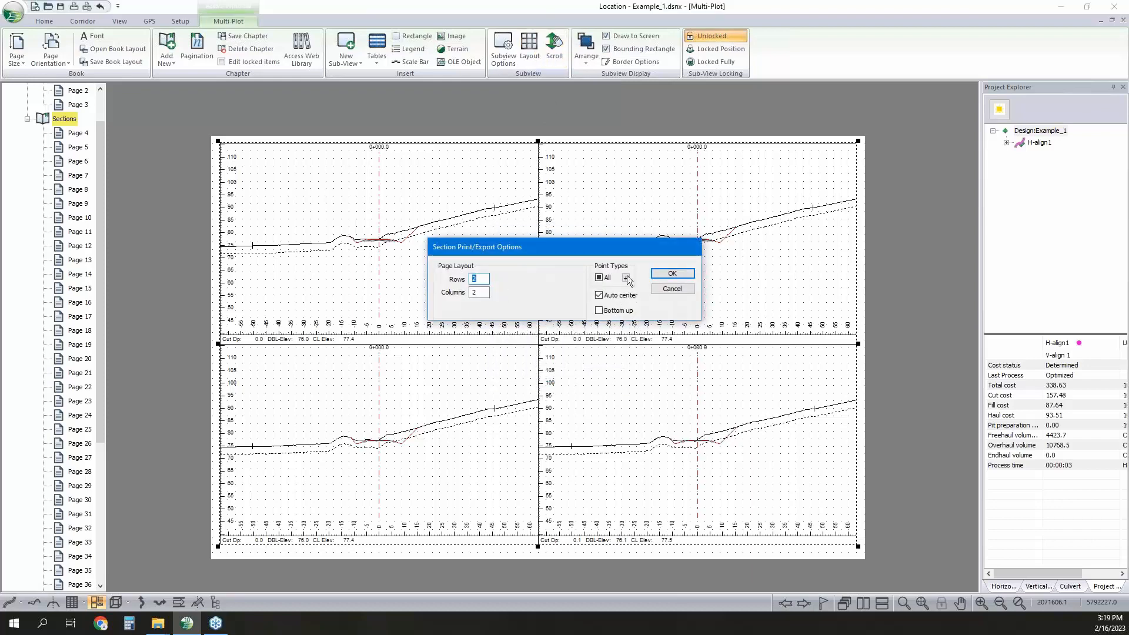
click(627, 278)
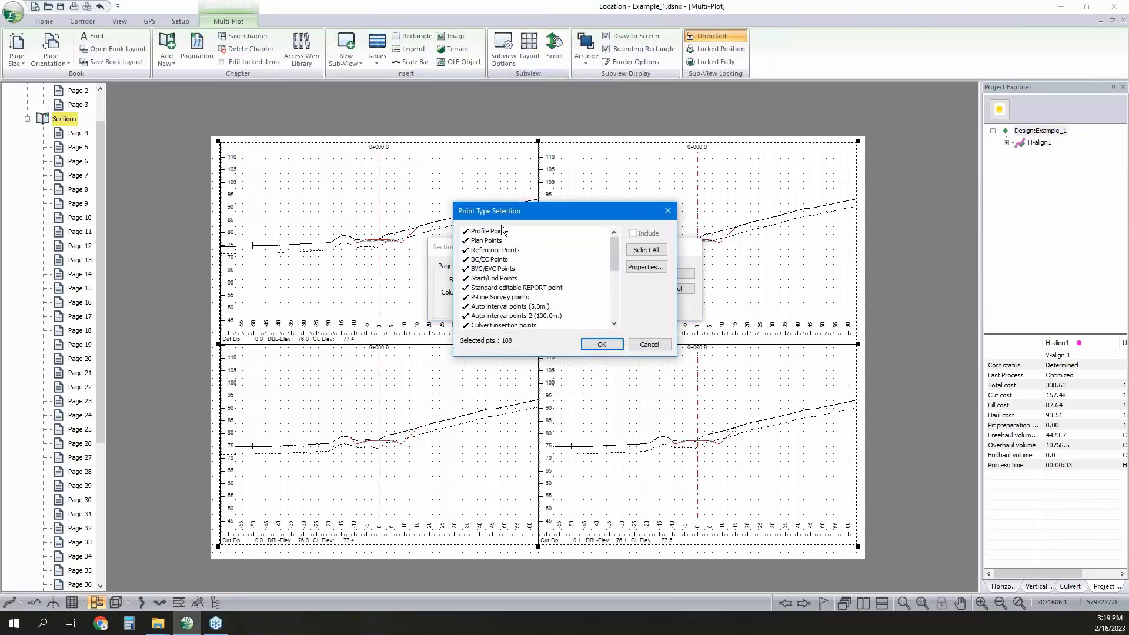
scroll(570, 322, down, 1)
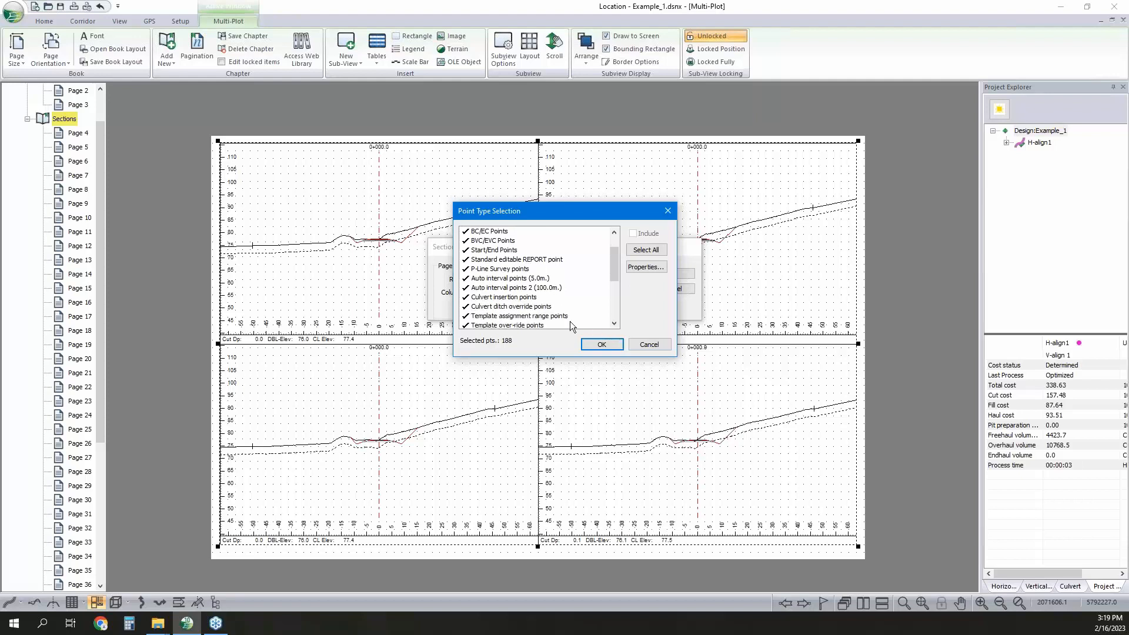
scroll(560, 318, down, 3)
scroll(560, 318, up, 4)
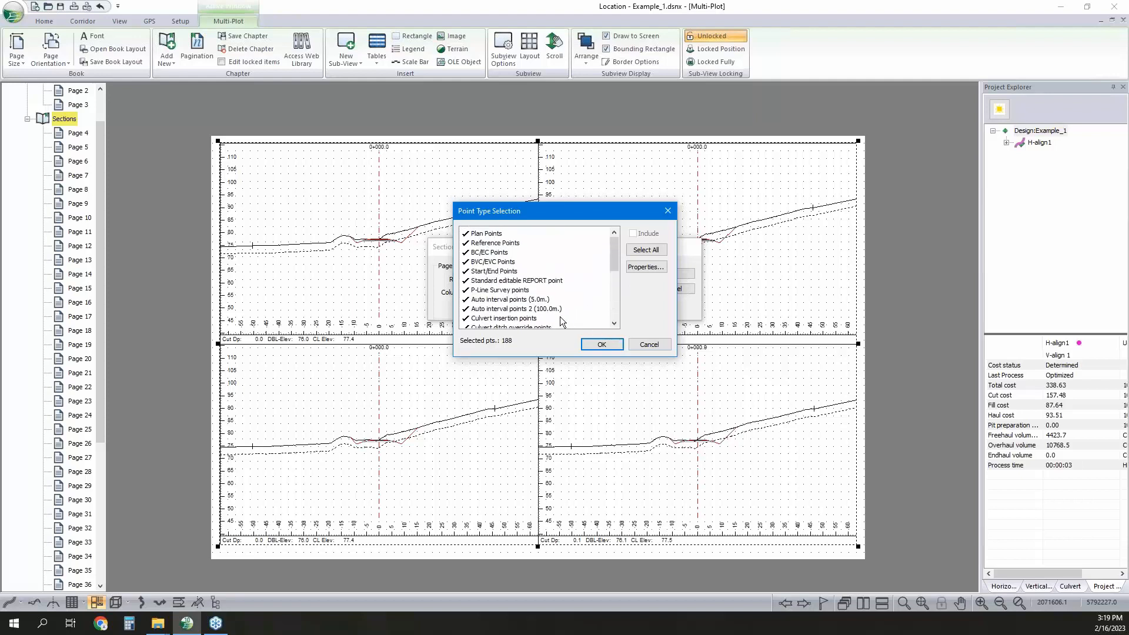
scroll(562, 321, up, 1)
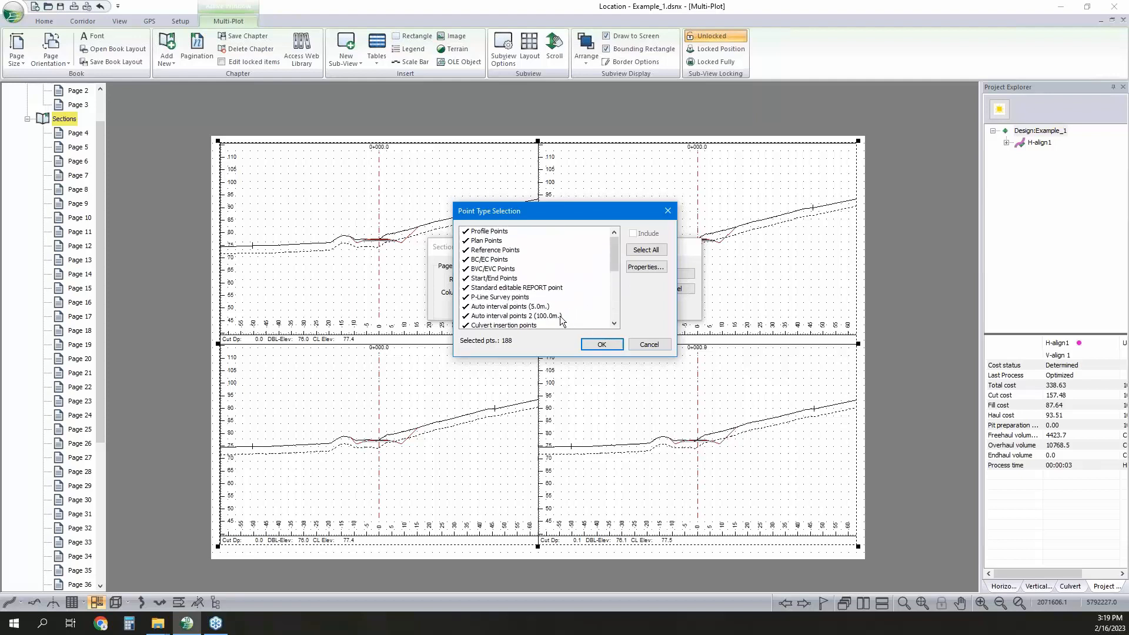
click(638, 250)
click(634, 234)
Include only Auto interval points 2 (100.0m.) and Culvert insertion points, and apply the layout to the cross-section sub-view.
scroll(573, 255, down, 4)
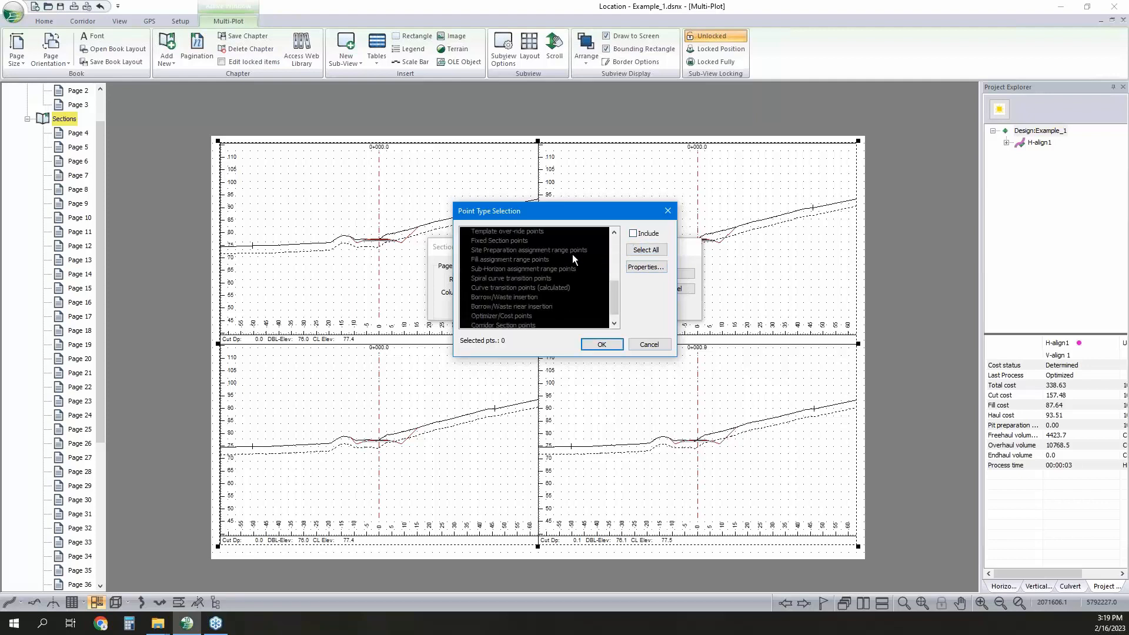
scroll(572, 254, up, 4)
scroll(569, 255, down, 3)
scroll(567, 255, up, 6)
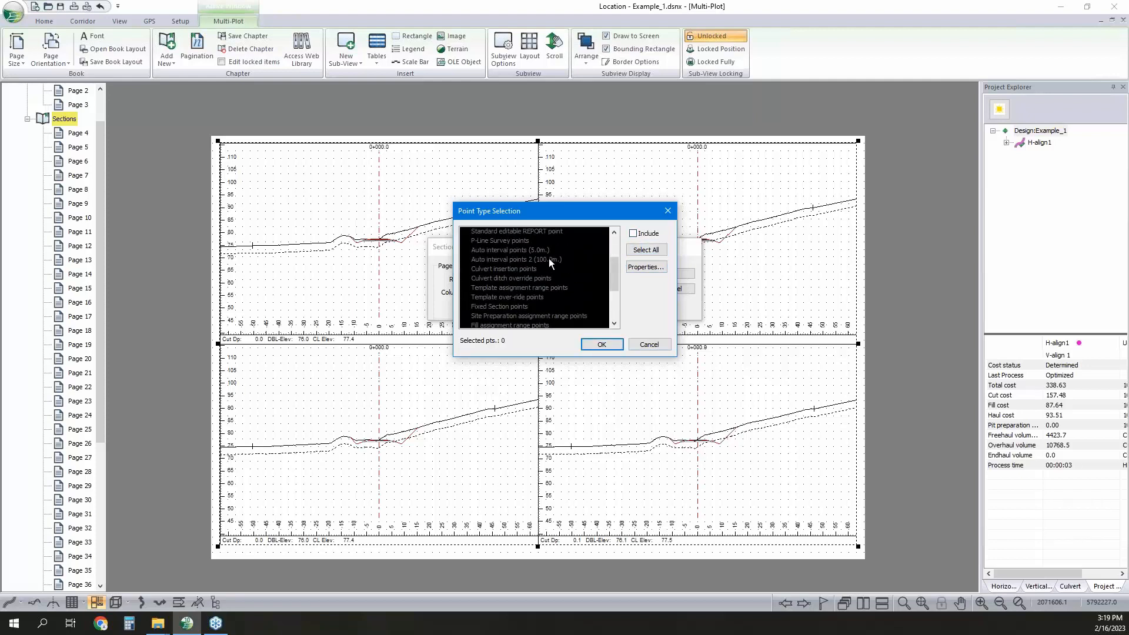
click(549, 258)
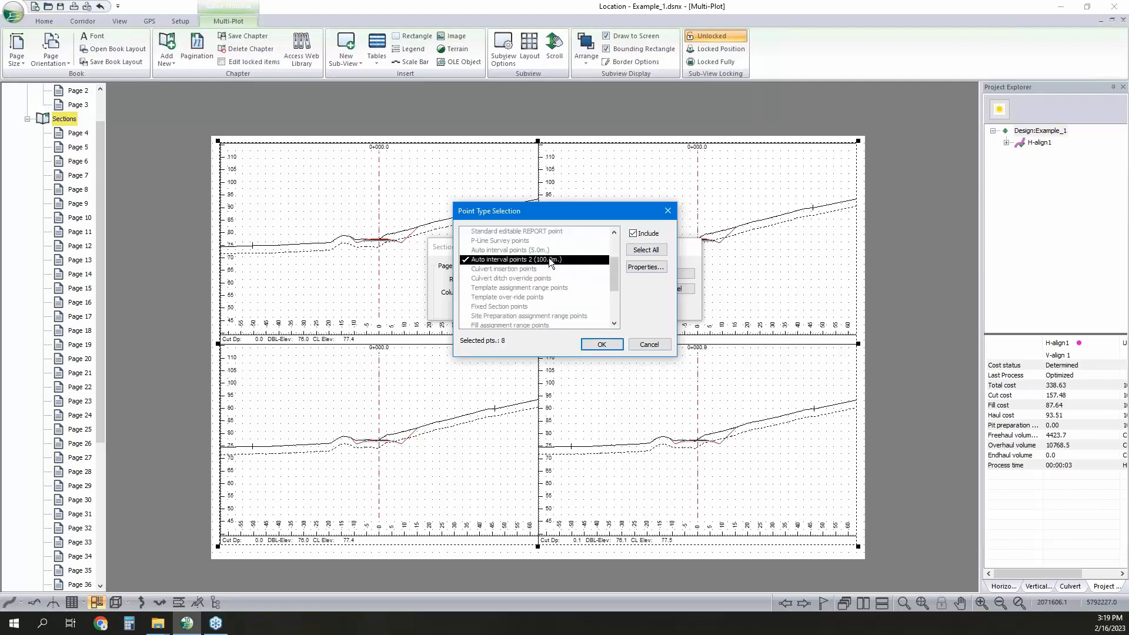
click(515, 270)
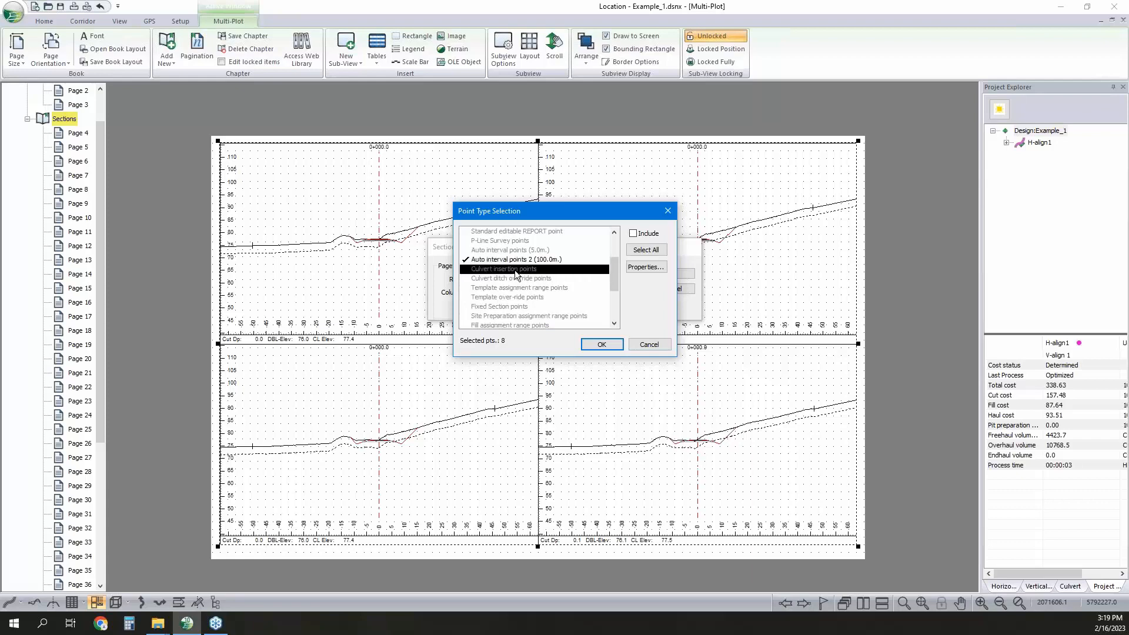
click(602, 344)
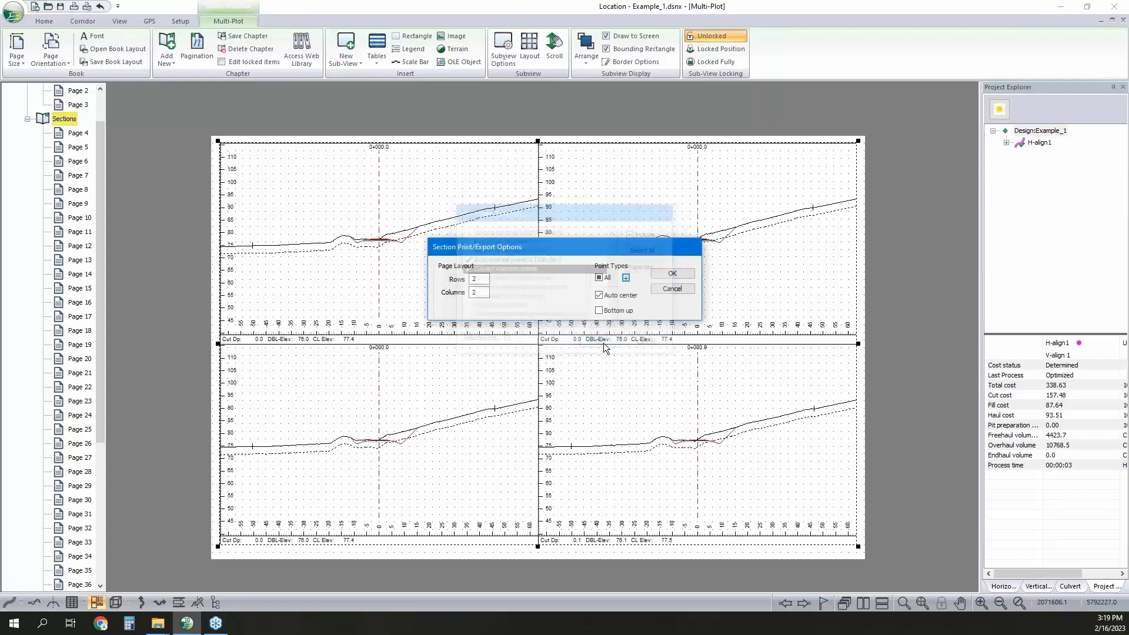
click(672, 273)
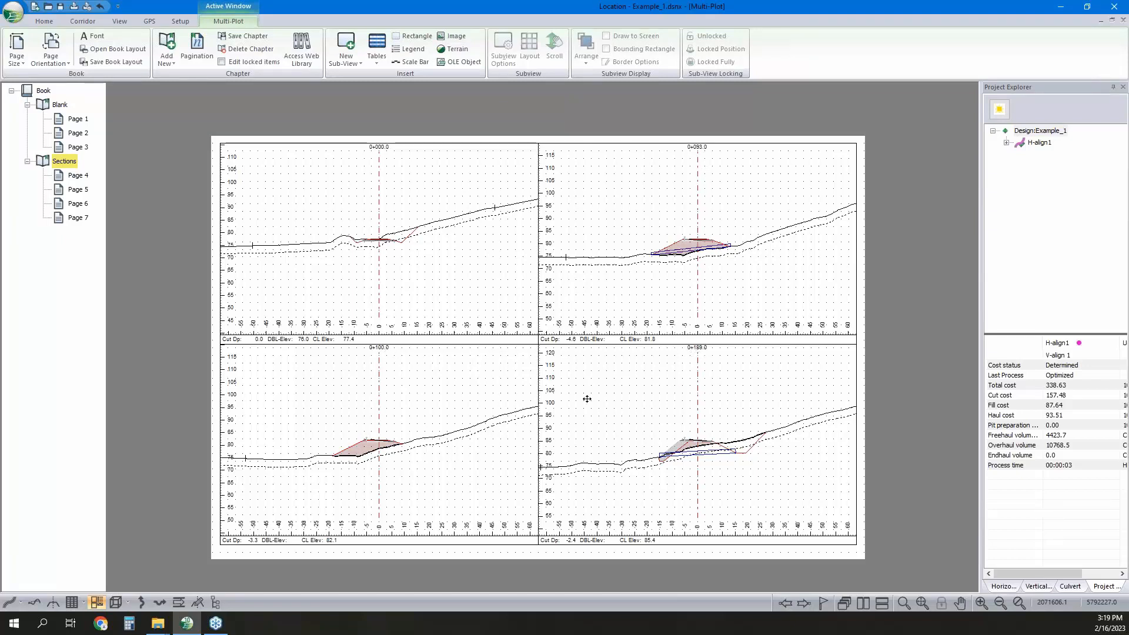
Review the cross-sections on pages 6, 7 and 4 of the Sections chapter.
click(81, 203)
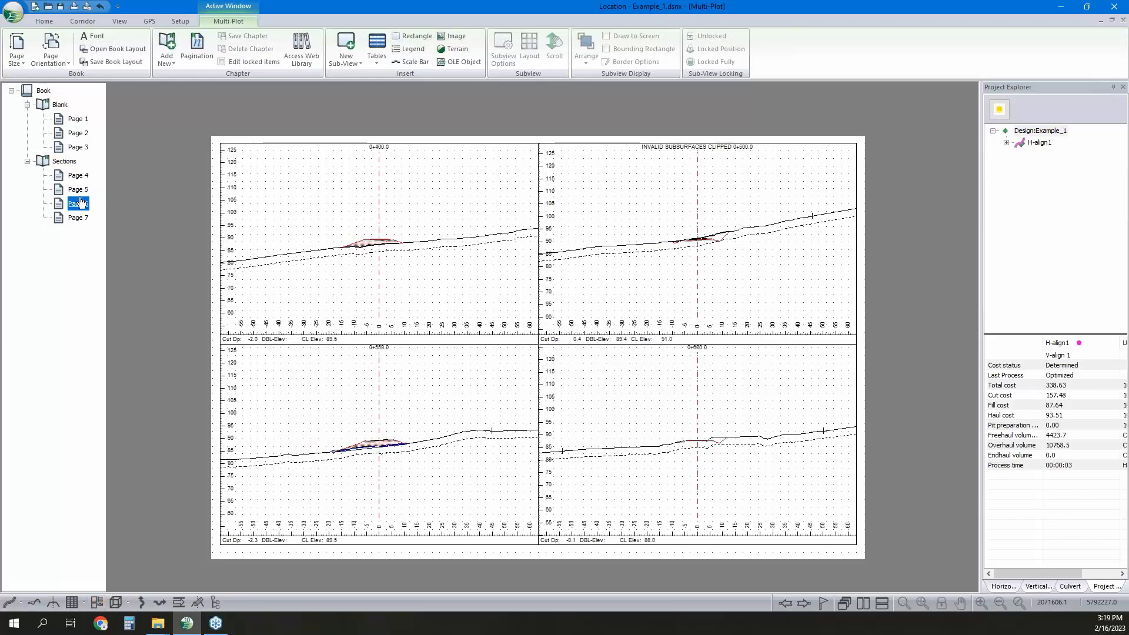
click(78, 218)
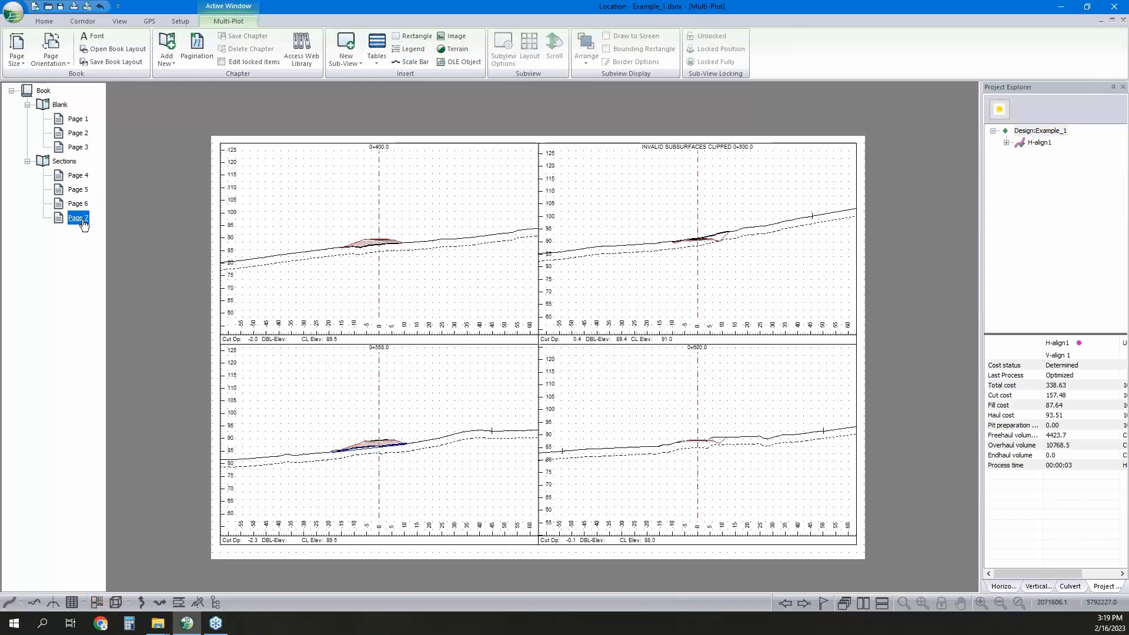
click(77, 177)
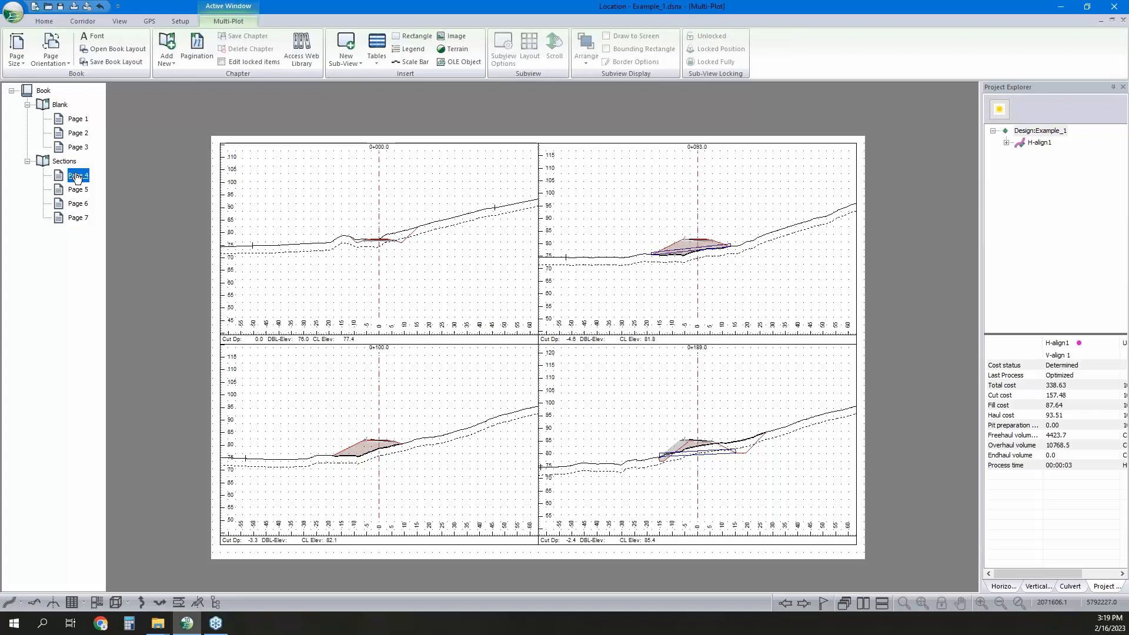
click(500, 303)
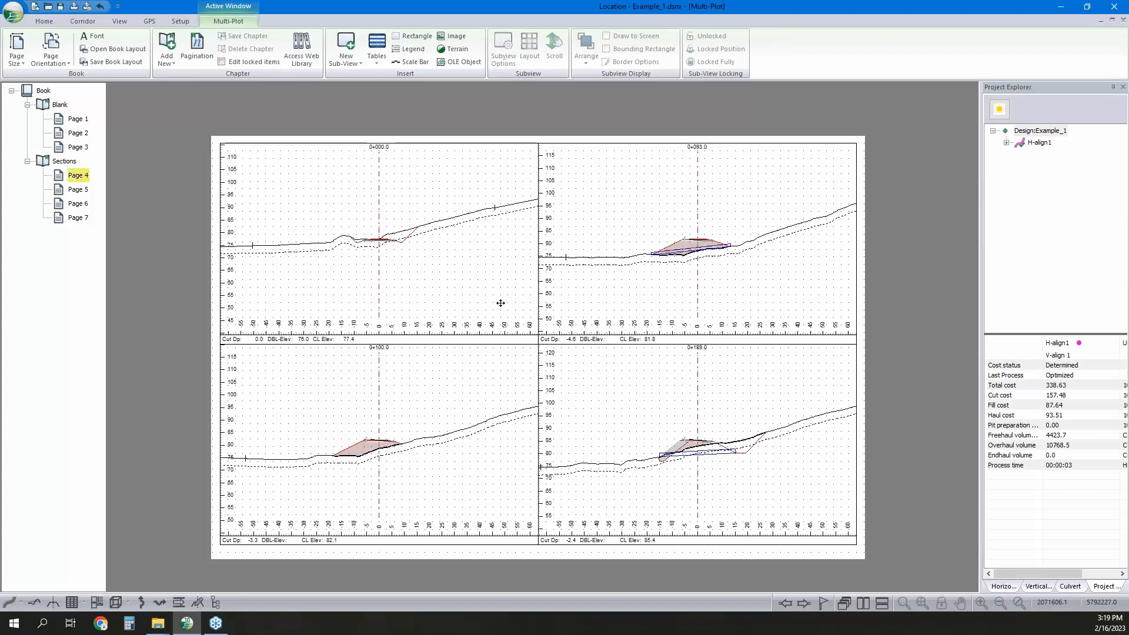
Set the end of the Sections chapter's pagination station range to 199 and view page 4.
right_click(73, 161)
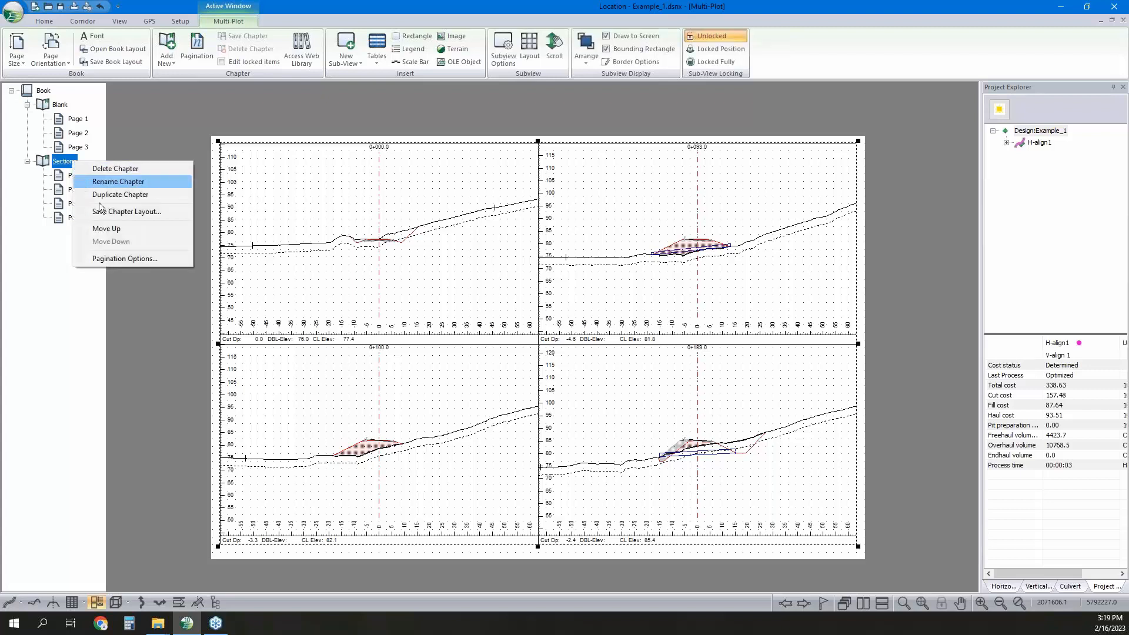
click(117, 258)
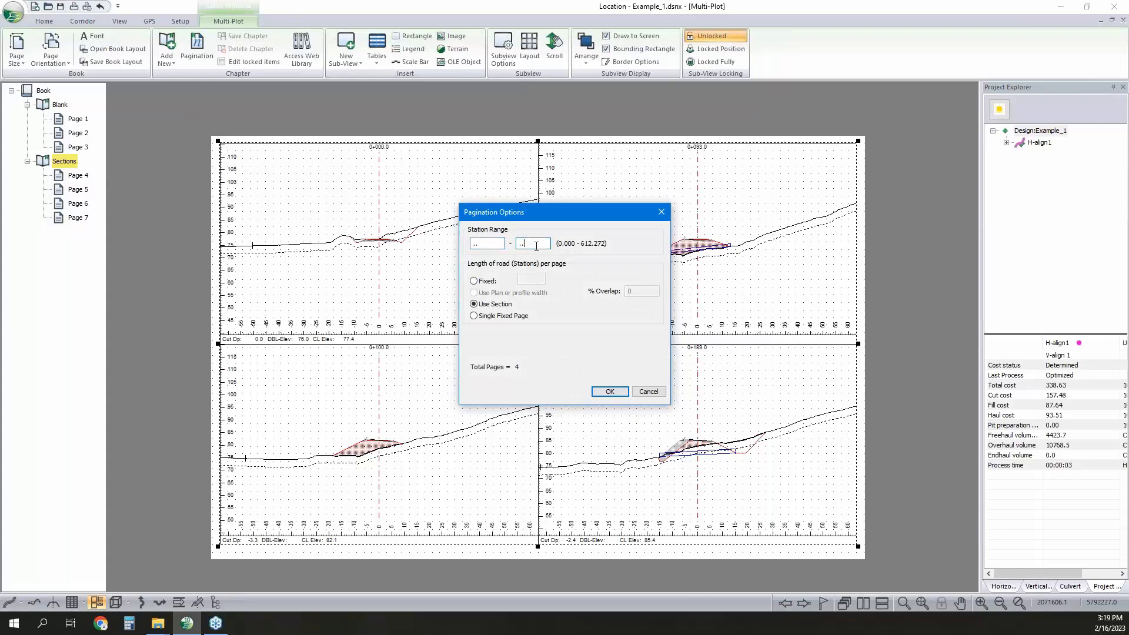
drag(536, 246, 503, 244)
drag(532, 243, 413, 240)
text(199)
click(610, 392)
click(78, 176)
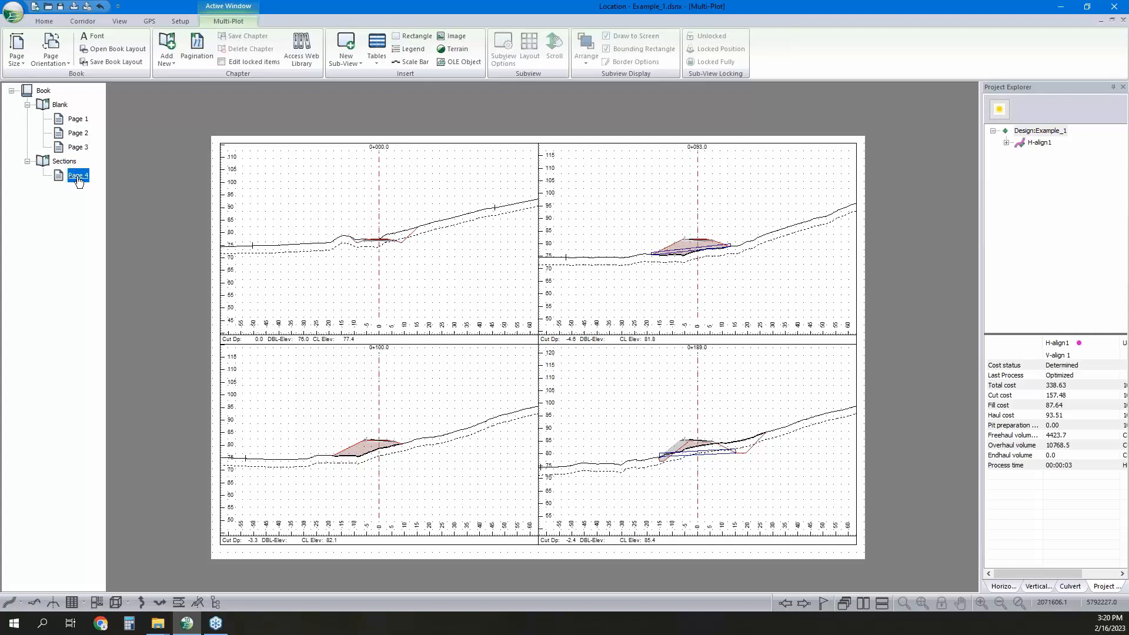
Set the end of the Sections chapter's pagination station range to 400 and view pages 5 and 6.
right_click(64, 161)
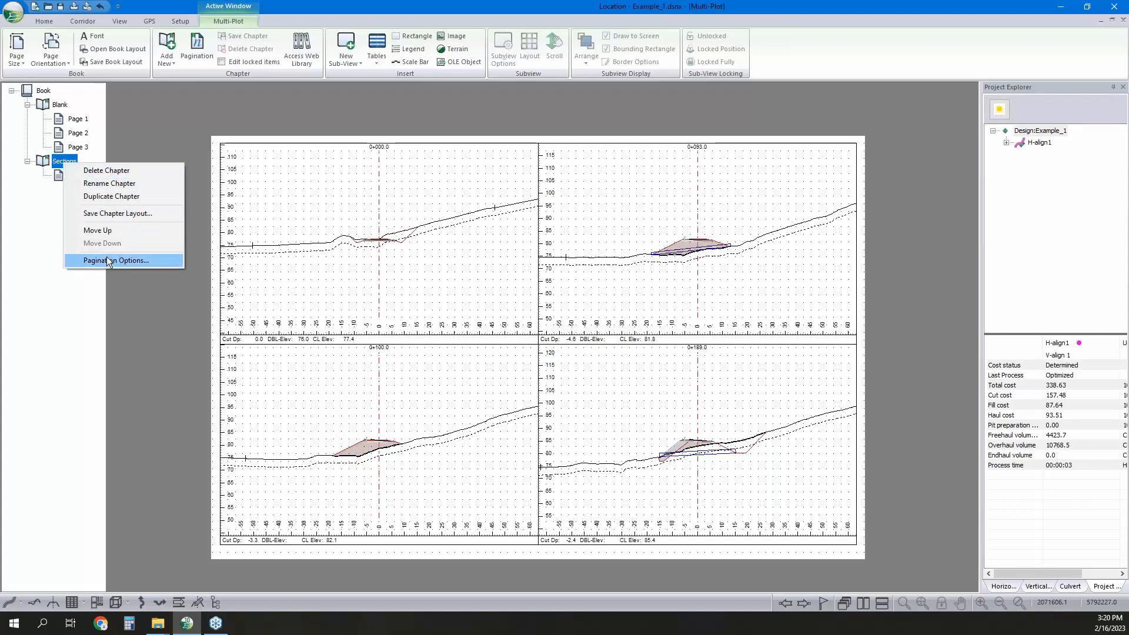
click(112, 261)
drag(541, 244, 514, 244)
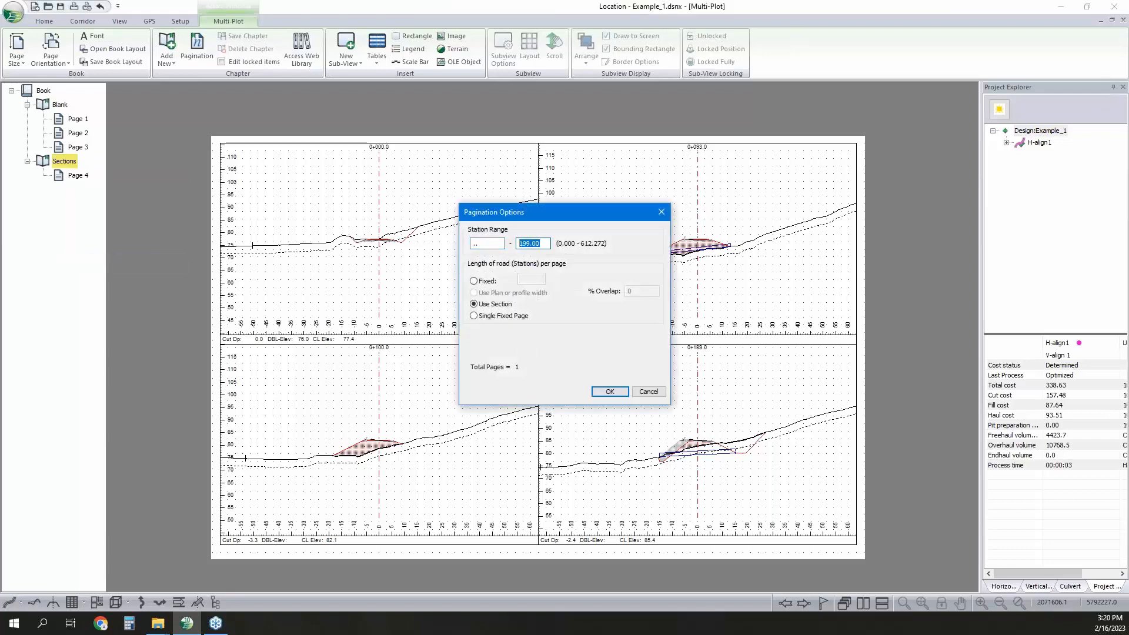
text(400)
click(610, 391)
click(78, 190)
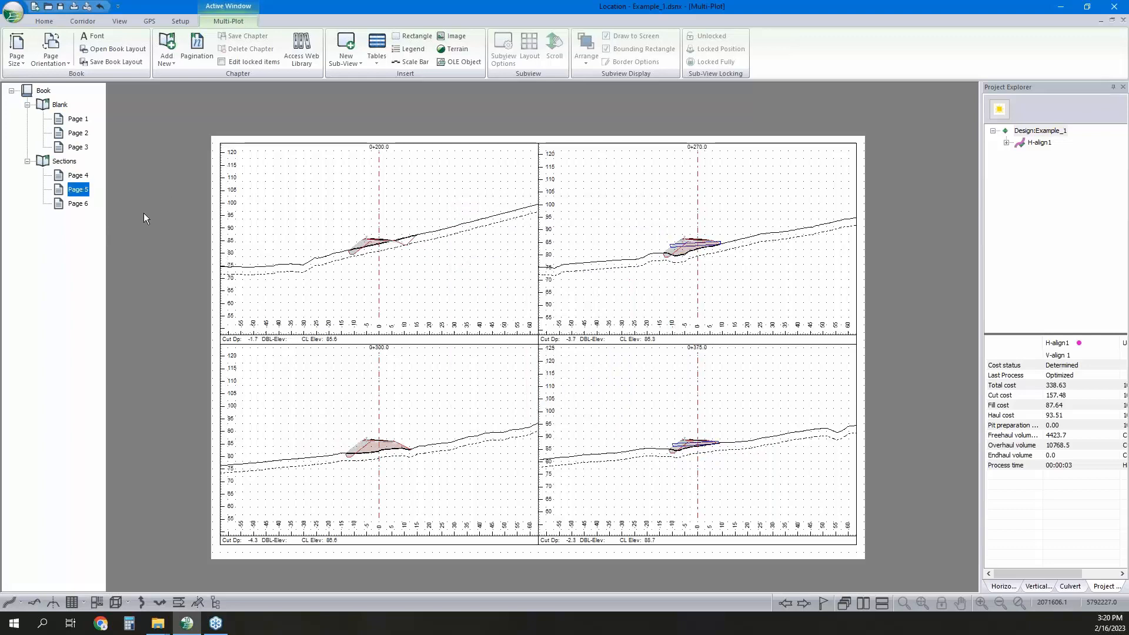
click(79, 203)
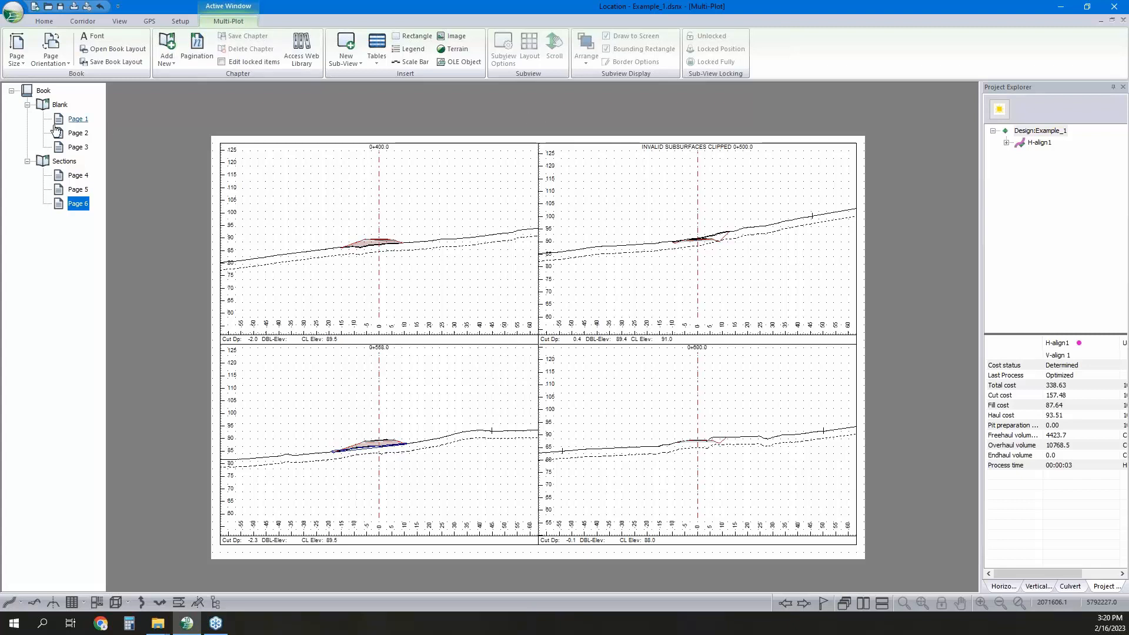
Reset the Sections chapter's pagination station range to the full road by entering .. for both the start and end stations.
right_click(63, 160)
click(113, 256)
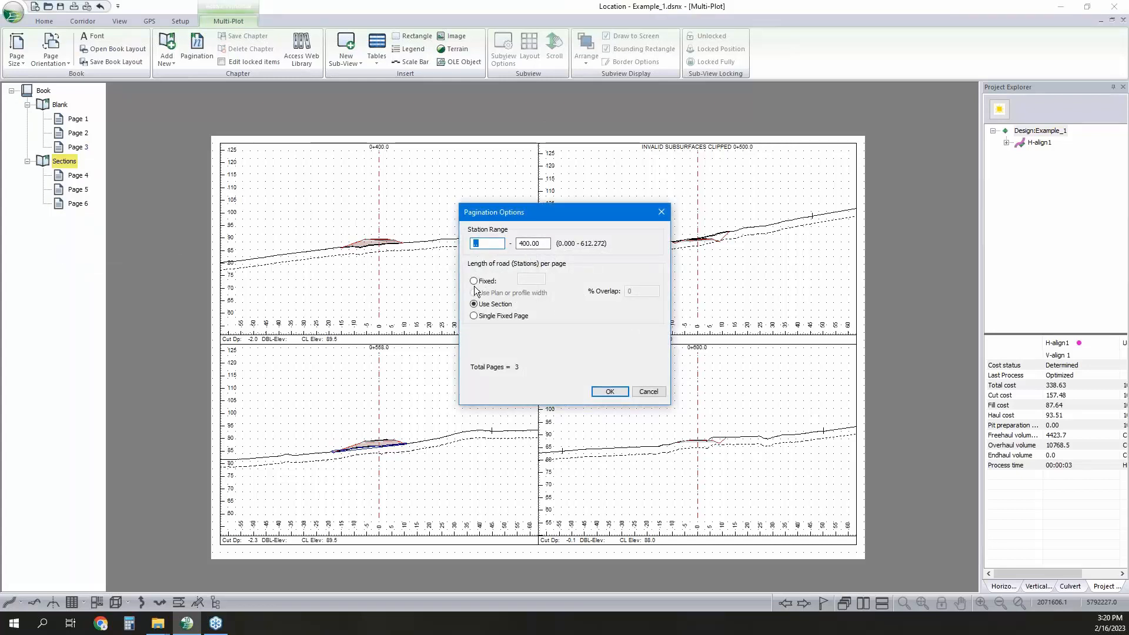
drag(543, 244, 407, 238)
text(..)
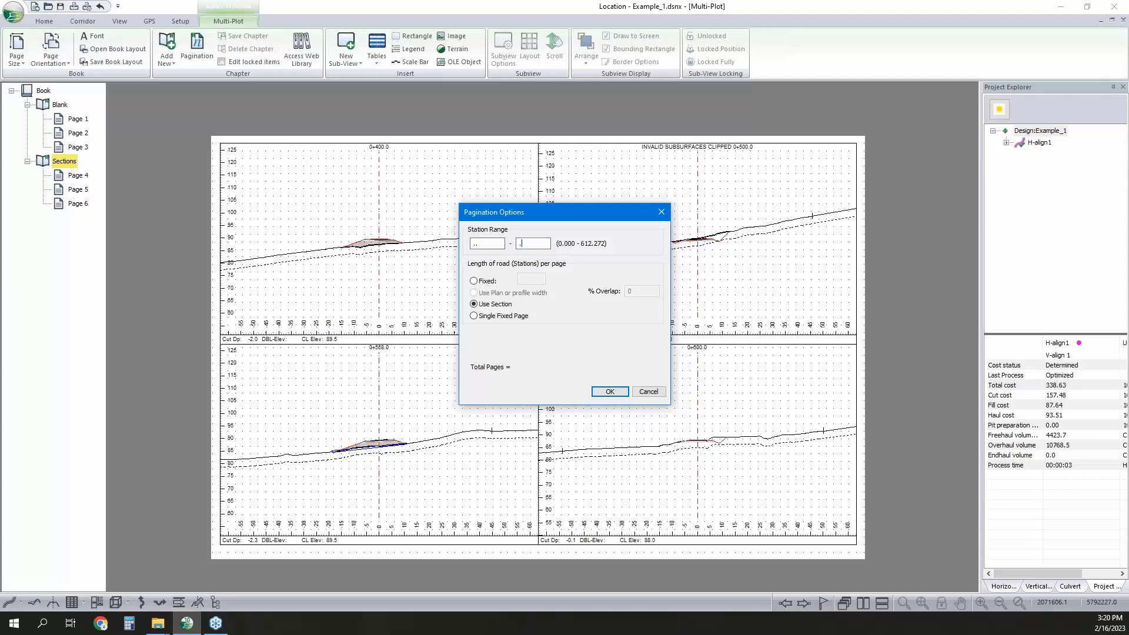
click(610, 392)
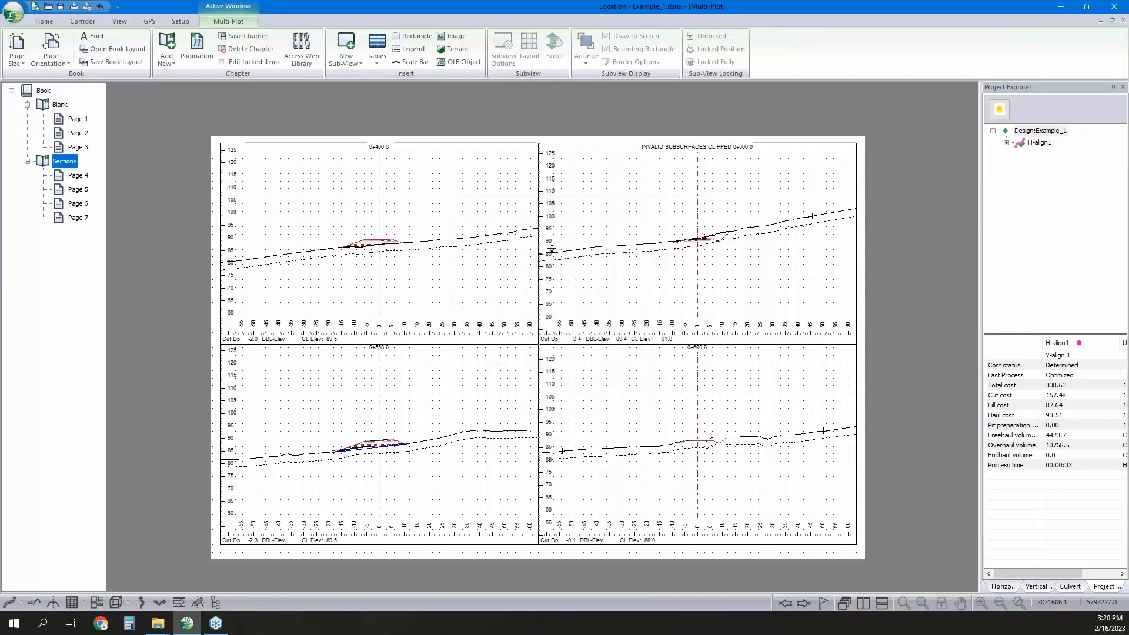
Set the cross-section sub-view's page layout to 1 row and 1 column in the Sections chapter.
click(607, 242)
click(529, 50)
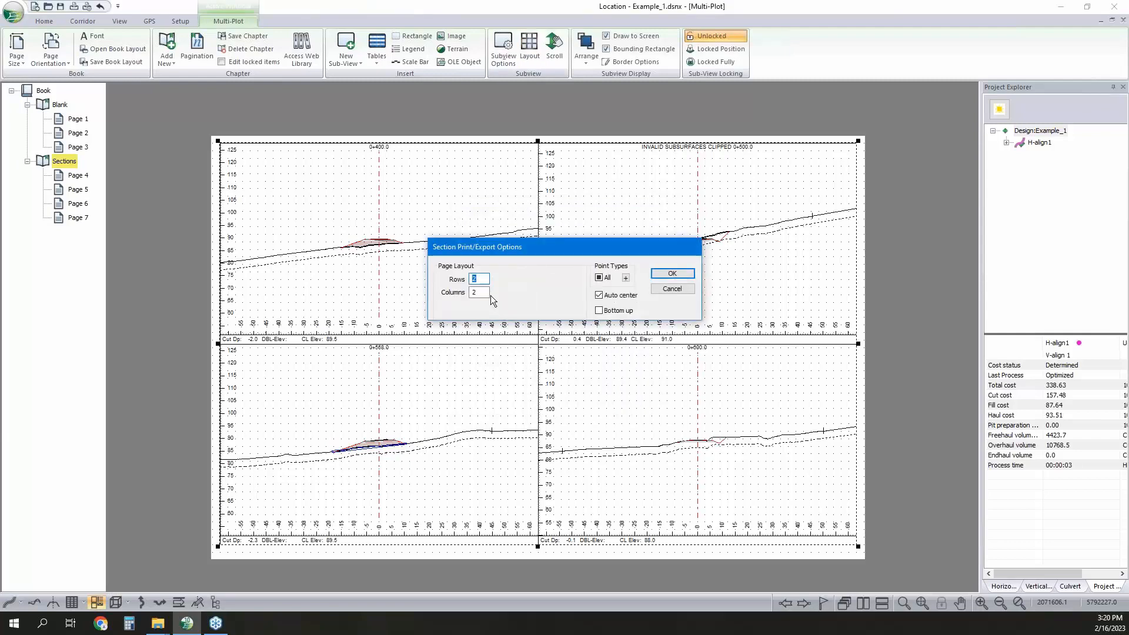
double_click(482, 292)
text(1)
double_click(469, 279)
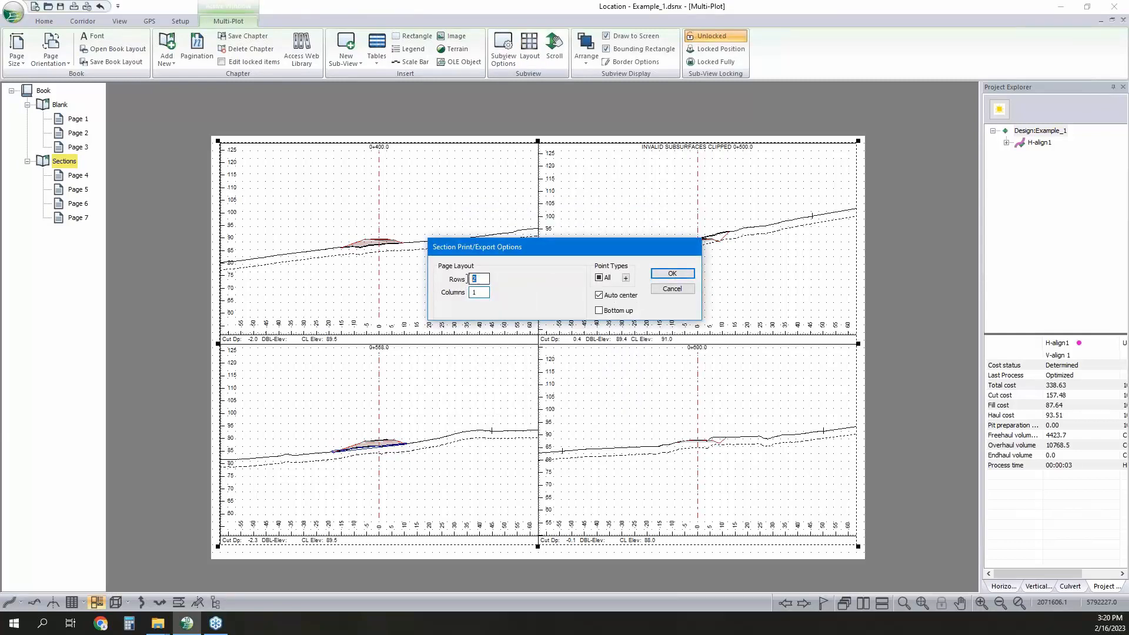
text(1)
click(677, 274)
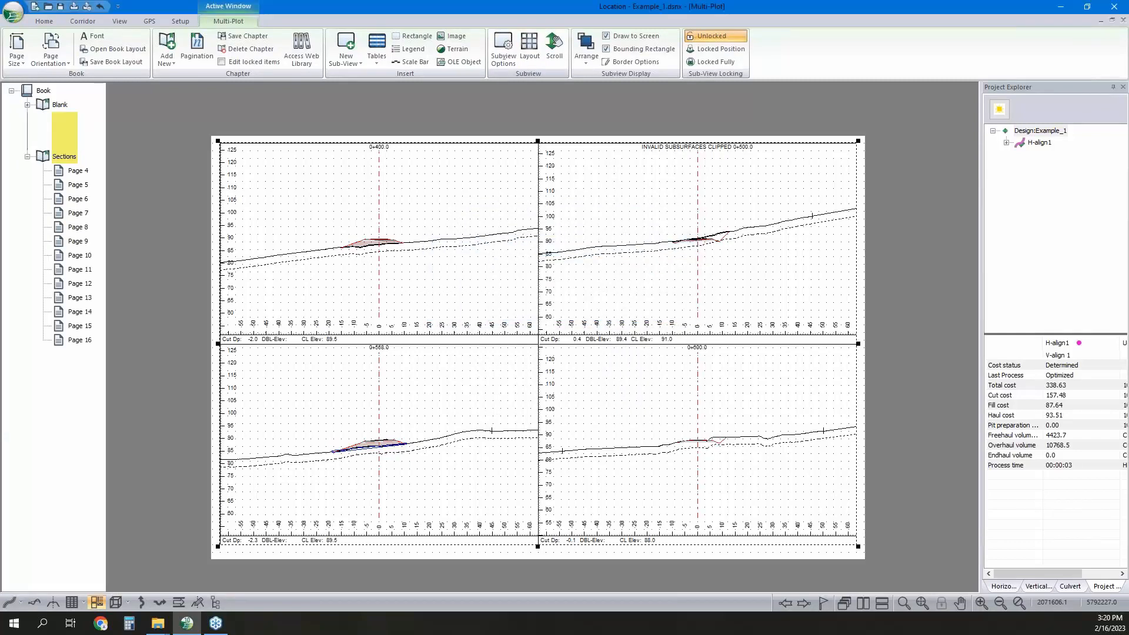
click(427, 230)
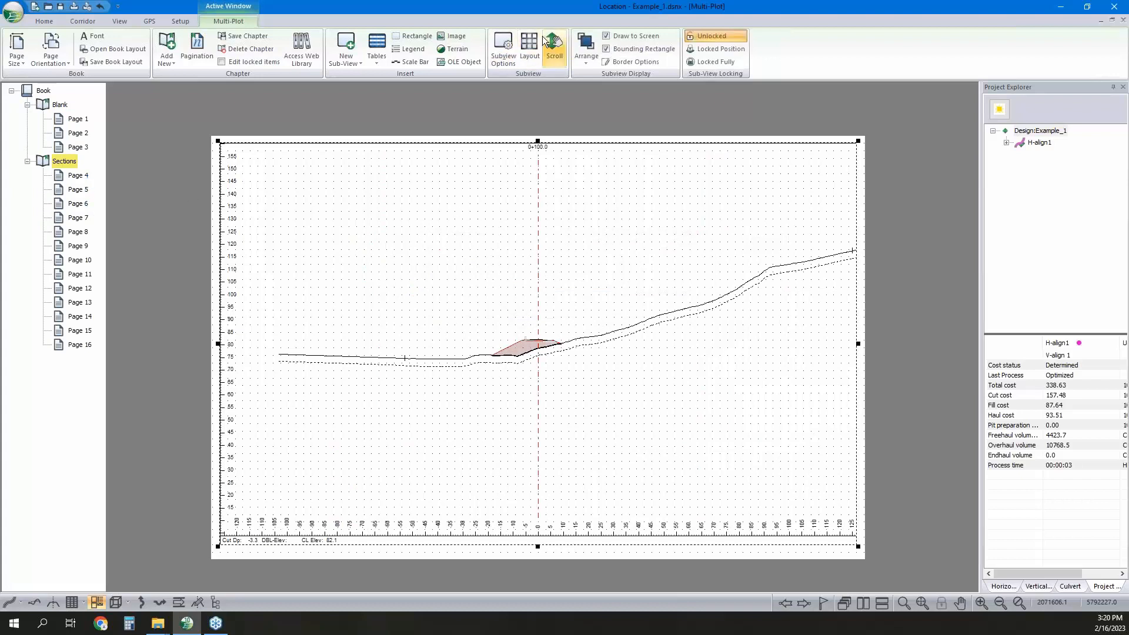
click(530, 47)
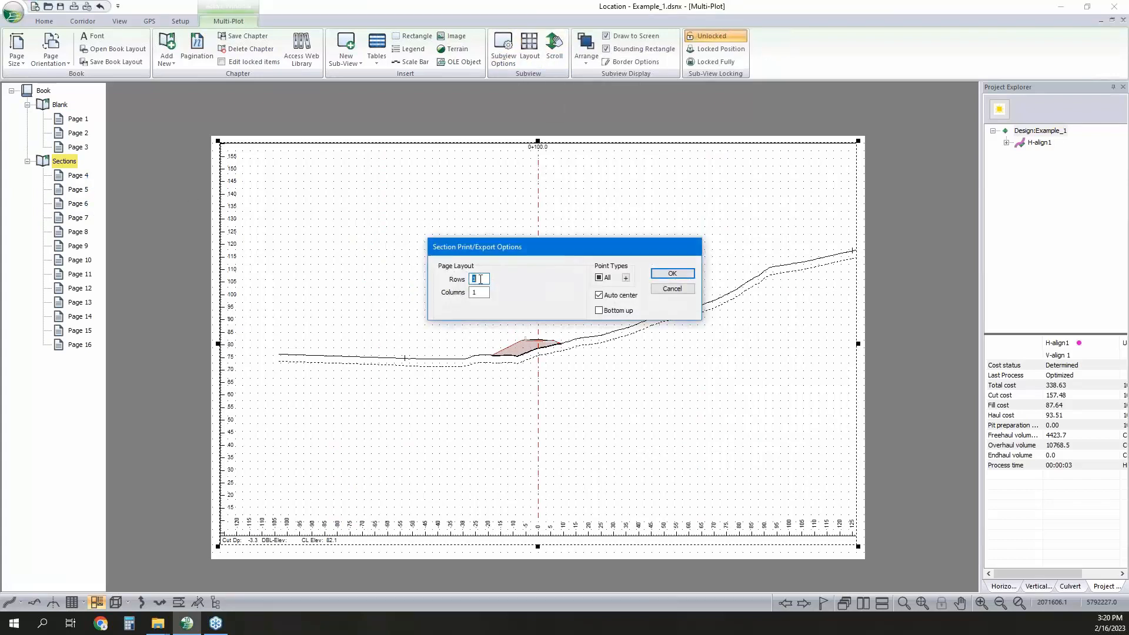
click(672, 288)
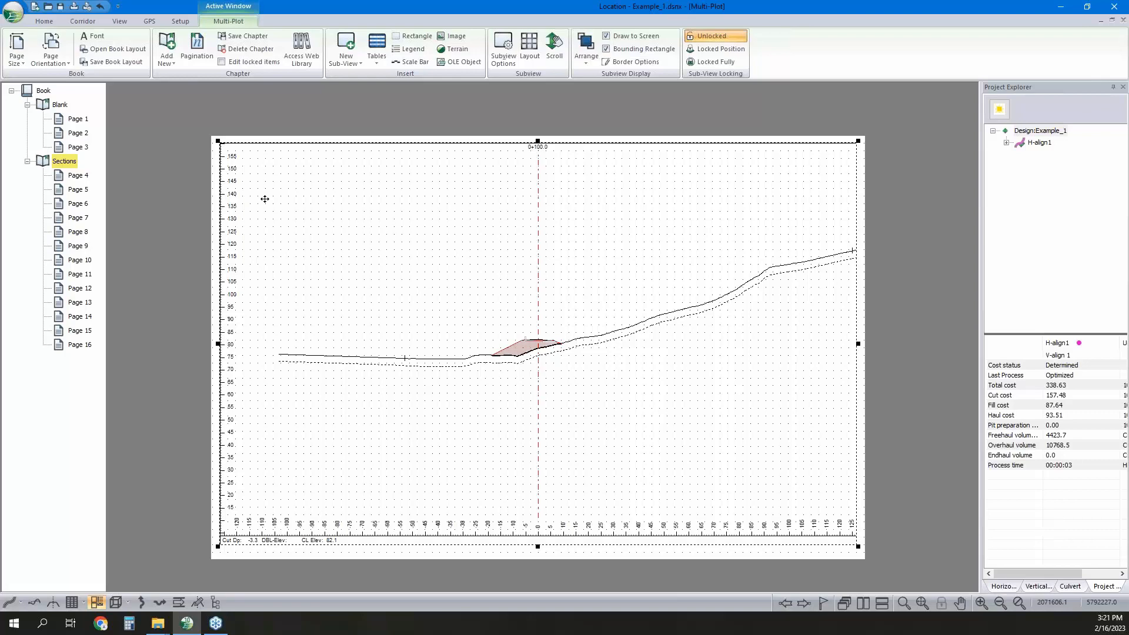
Delete the Blank chapter with the plan and profile pages from the book.
click(78, 119)
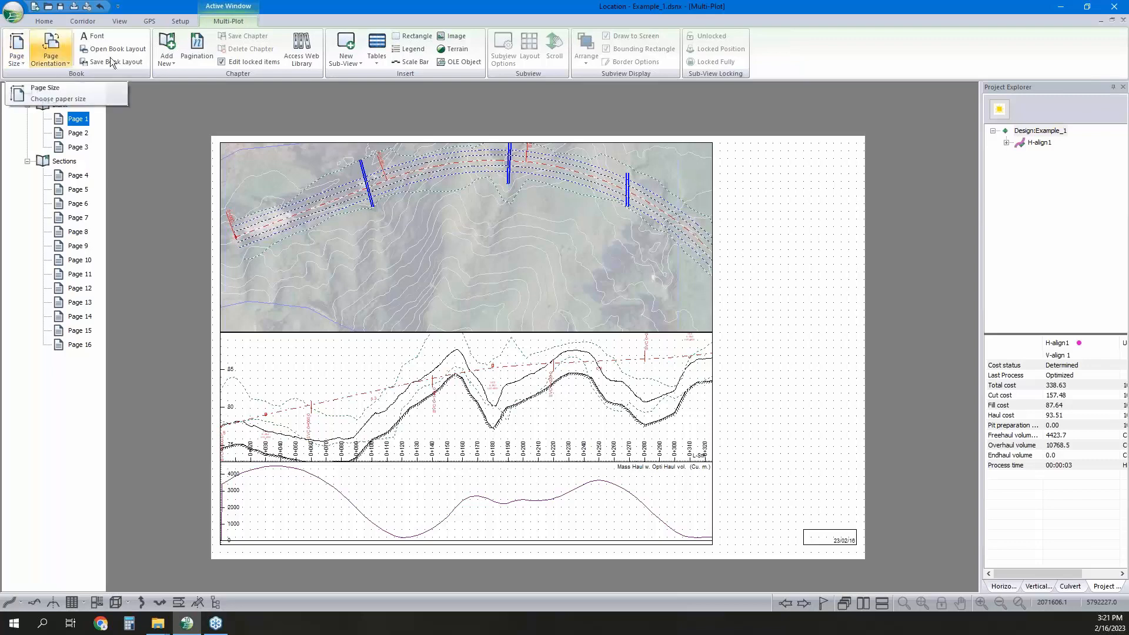
right_click(59, 105)
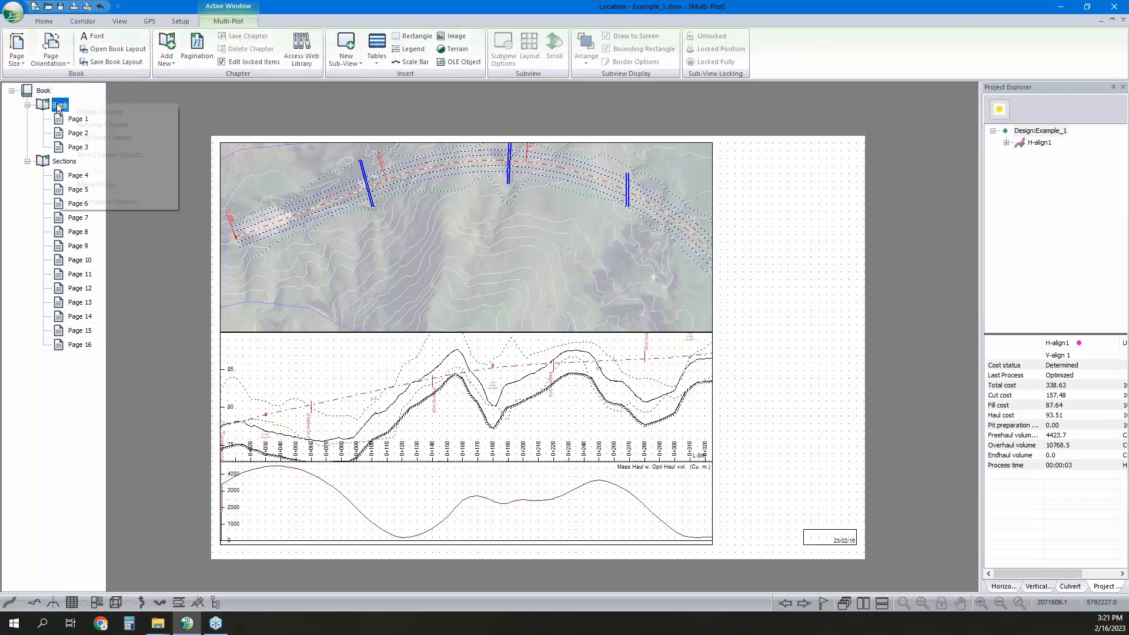
click(97, 112)
right_click(65, 104)
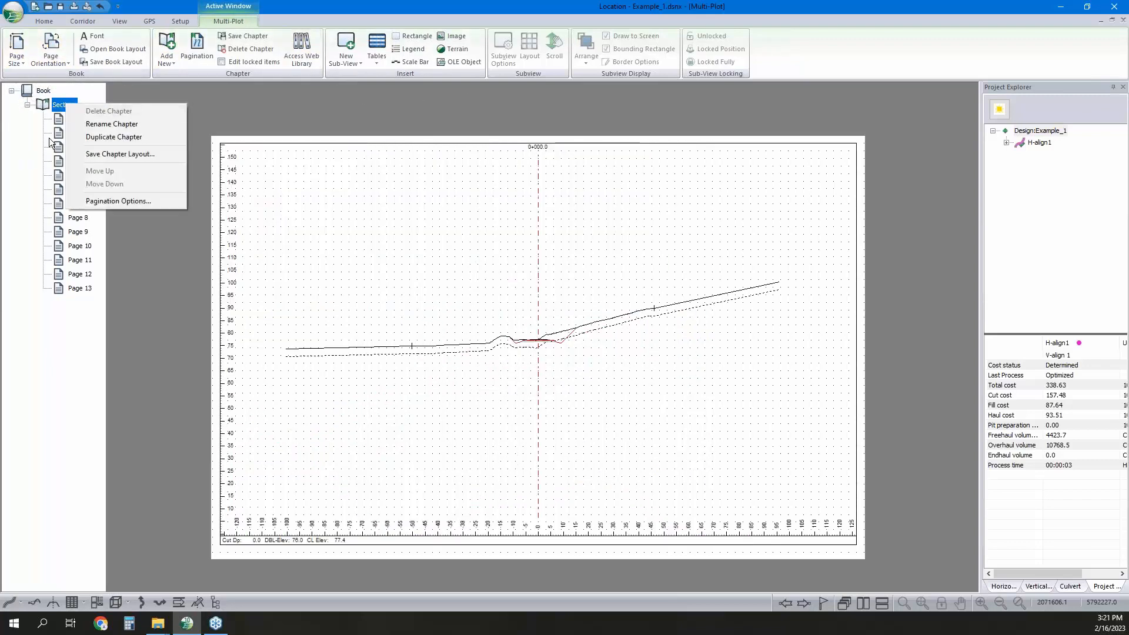
right_click(45, 93)
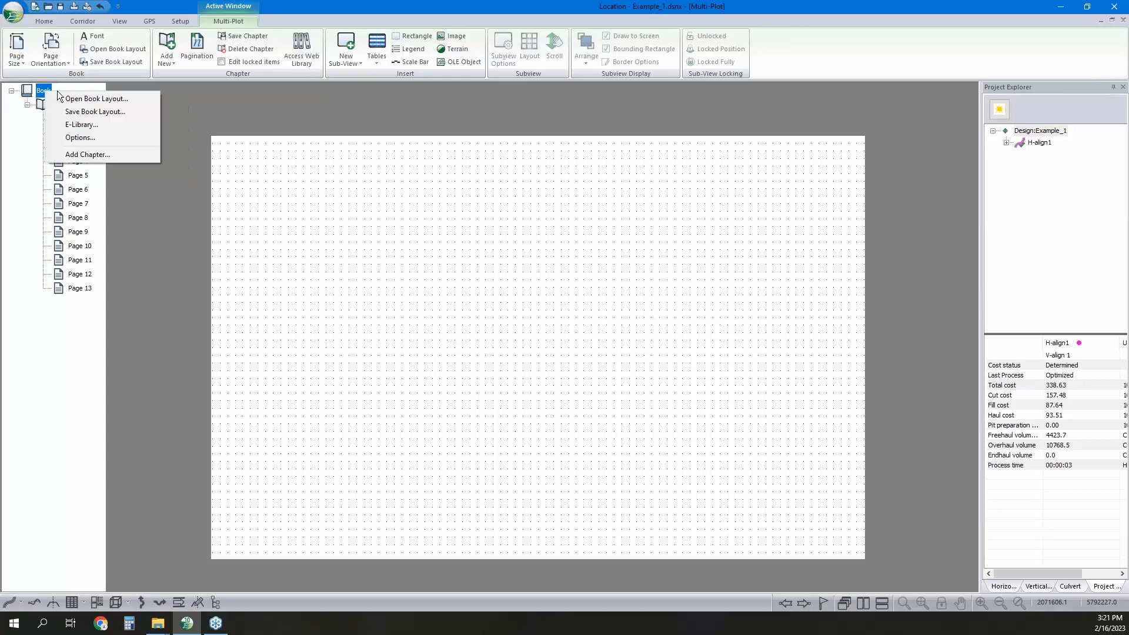
click(89, 154)
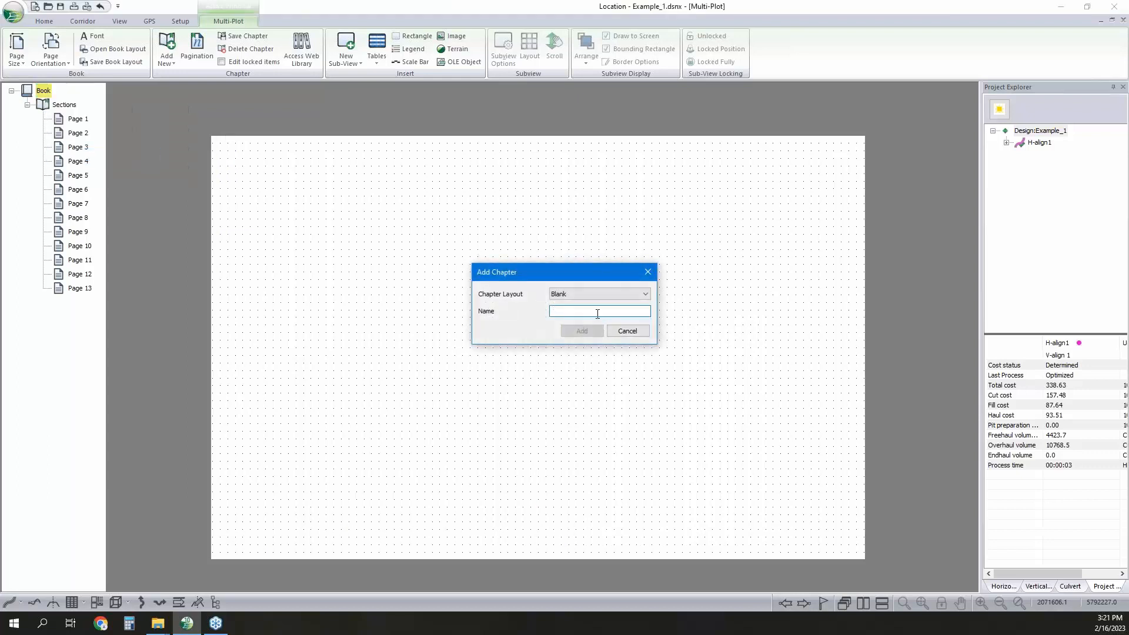
text(exm)
click(627, 330)
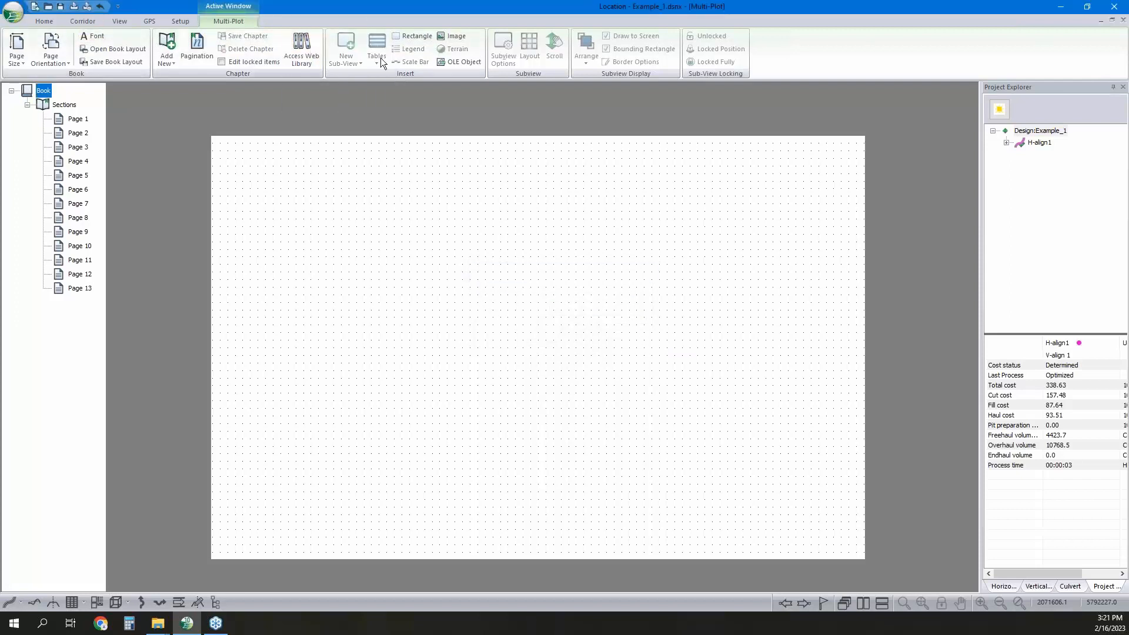
Add the B_Size_Plan_Profile-1 chapter from the web library and delete the Sections chapter.
click(508, 258)
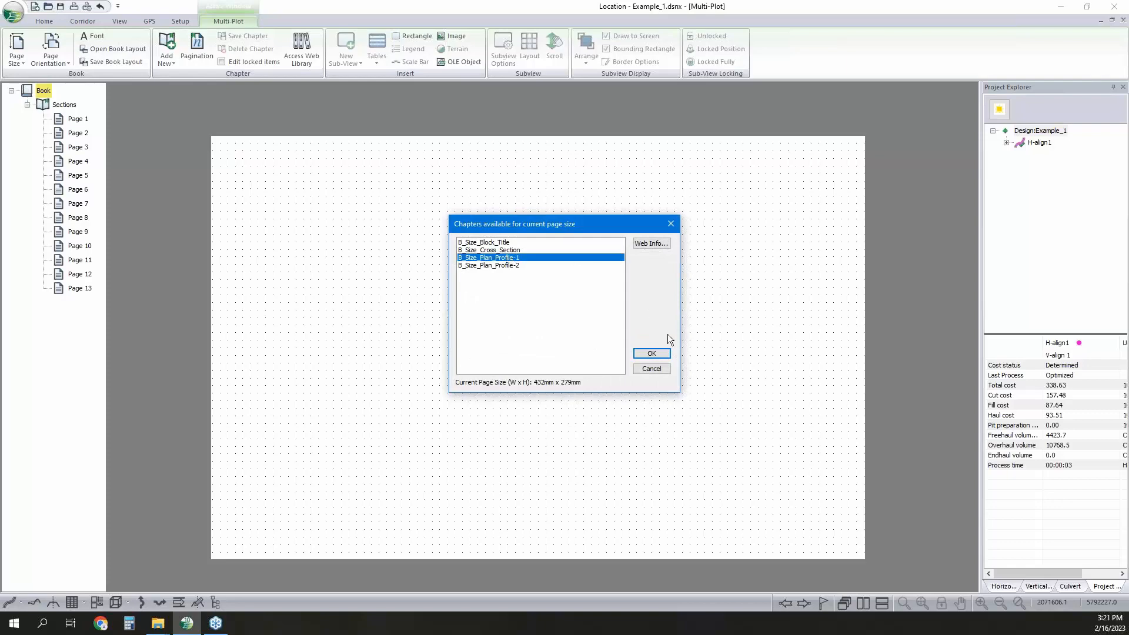
click(652, 353)
right_click(69, 109)
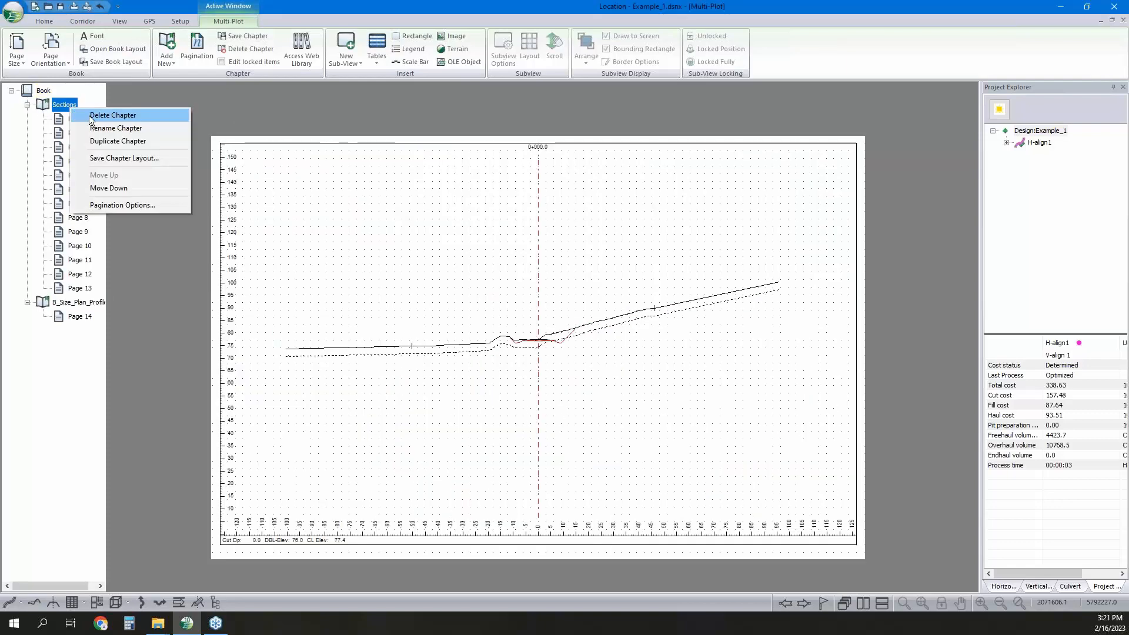
click(112, 115)
Add the B_Size_Cross_Section chapter from the web library to the book.
click(301, 53)
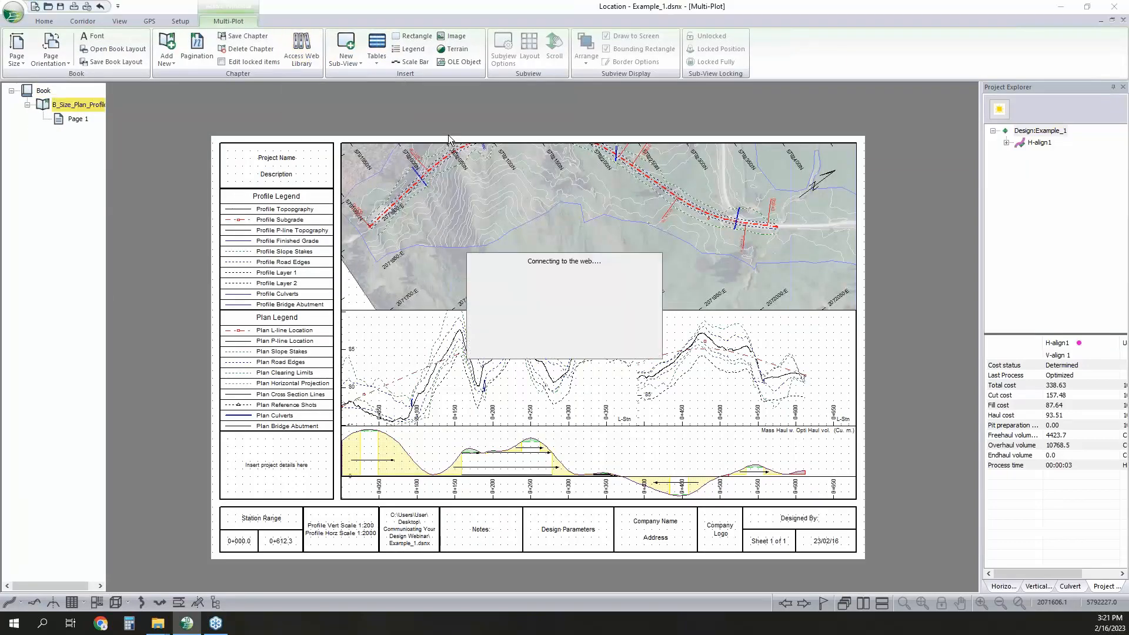
click(510, 250)
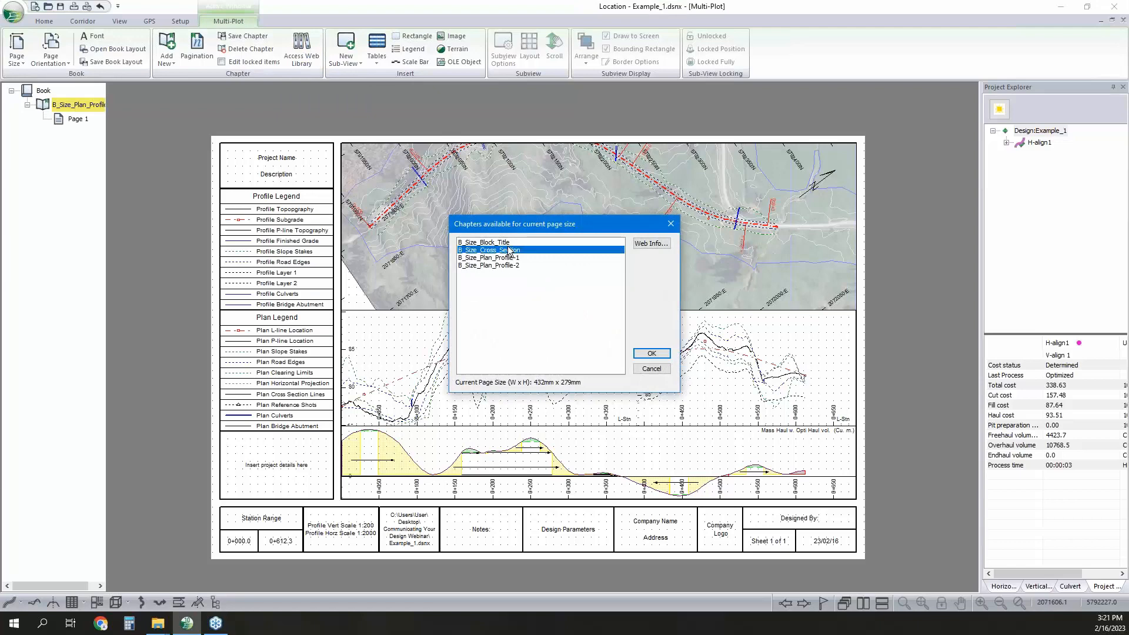
click(651, 354)
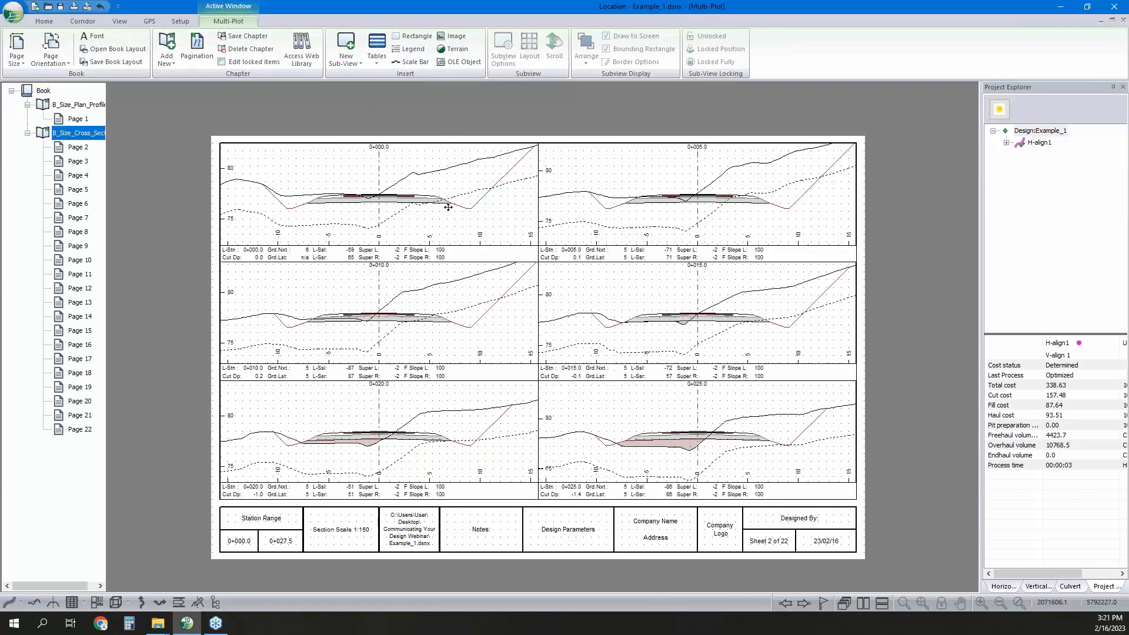
Shift the drawing inside the plan sub-view of the B_Size_Plan_Profile-1 chapter so the whole alignment fits in its frame.
click(89, 105)
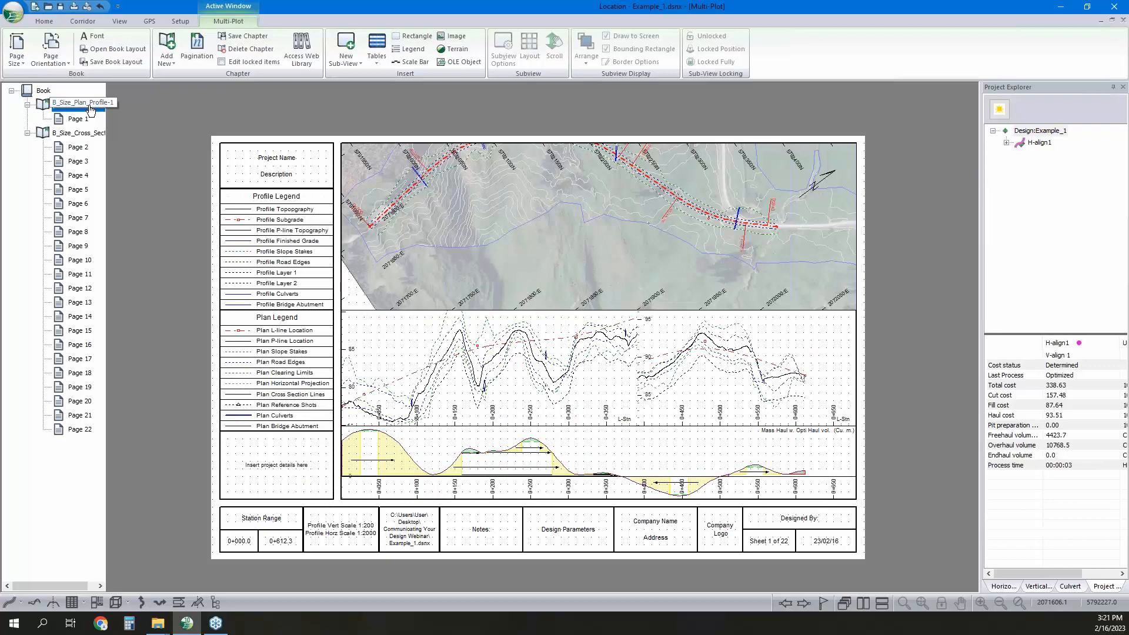
click(556, 220)
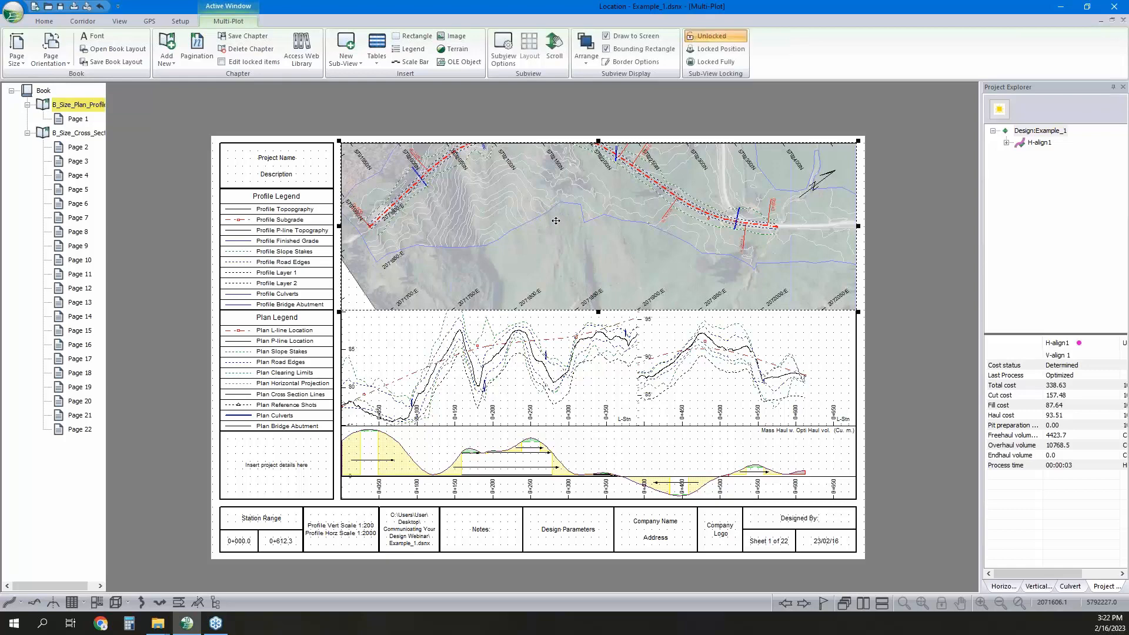
middle_click(556, 220)
key(Return)
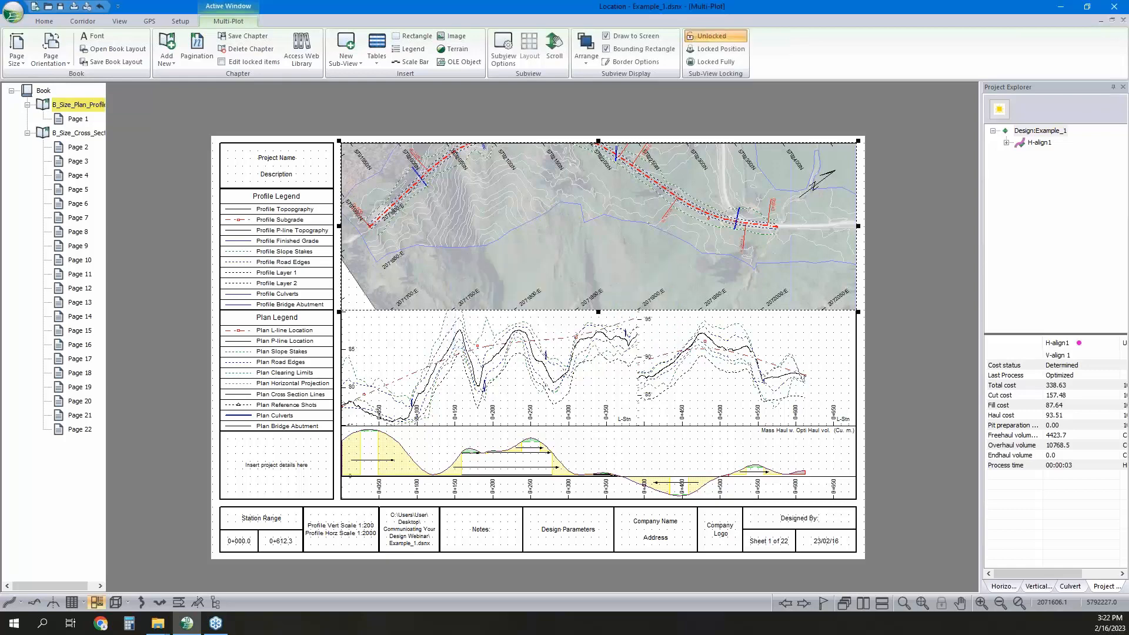
key(Up)
key(Up)
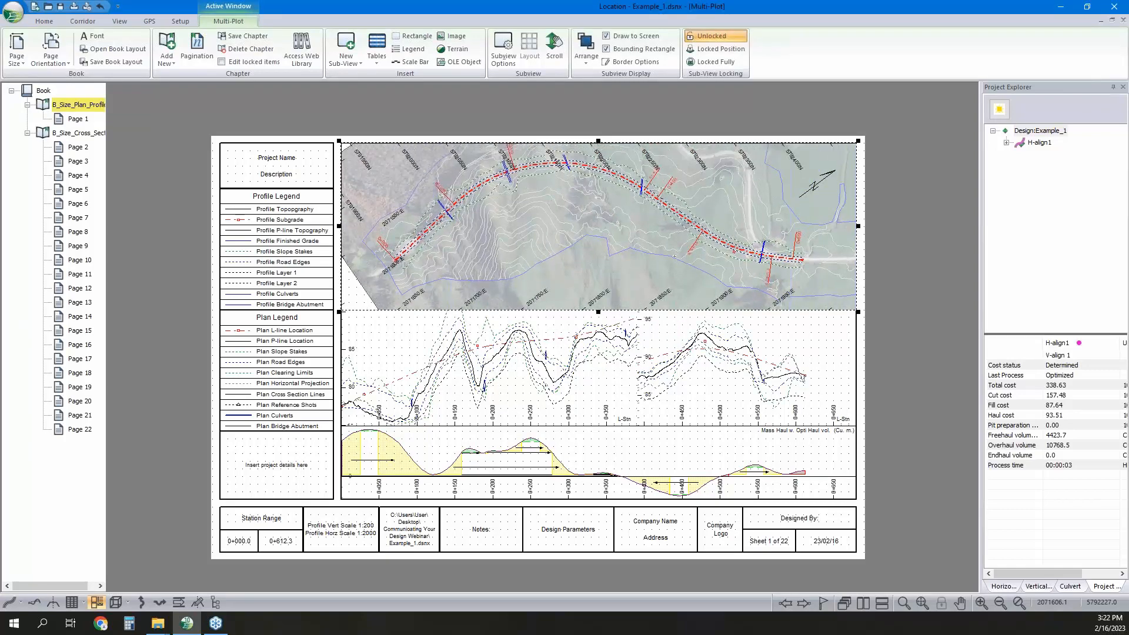
Change the slope stakes line type in the plan sub-view to 5 - thick (medium).
double_click(620, 220)
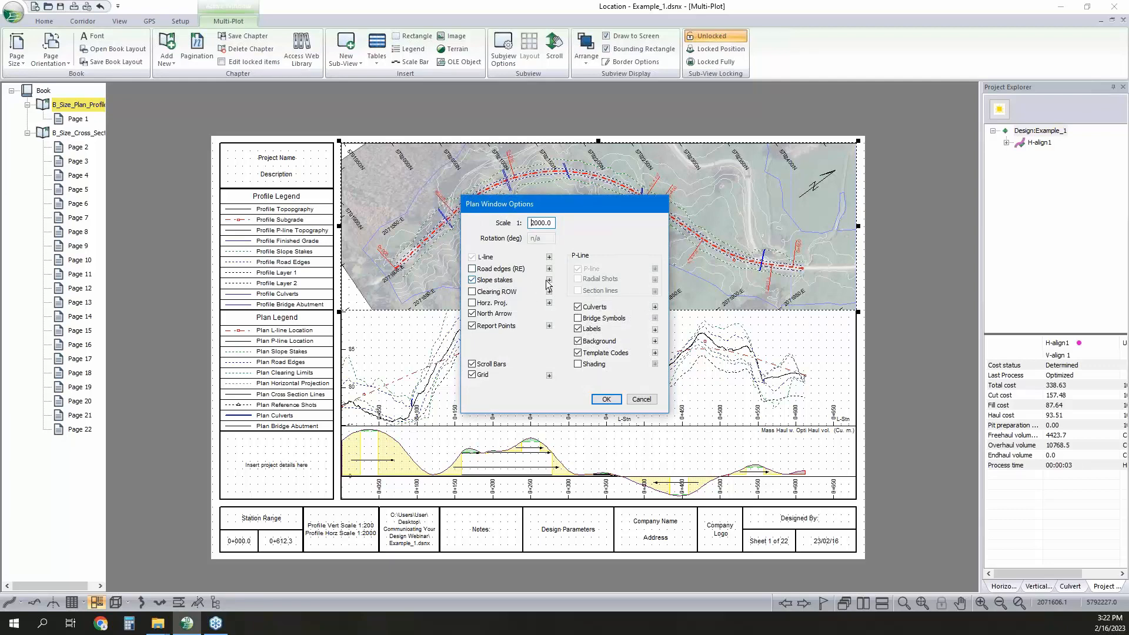
click(646, 401)
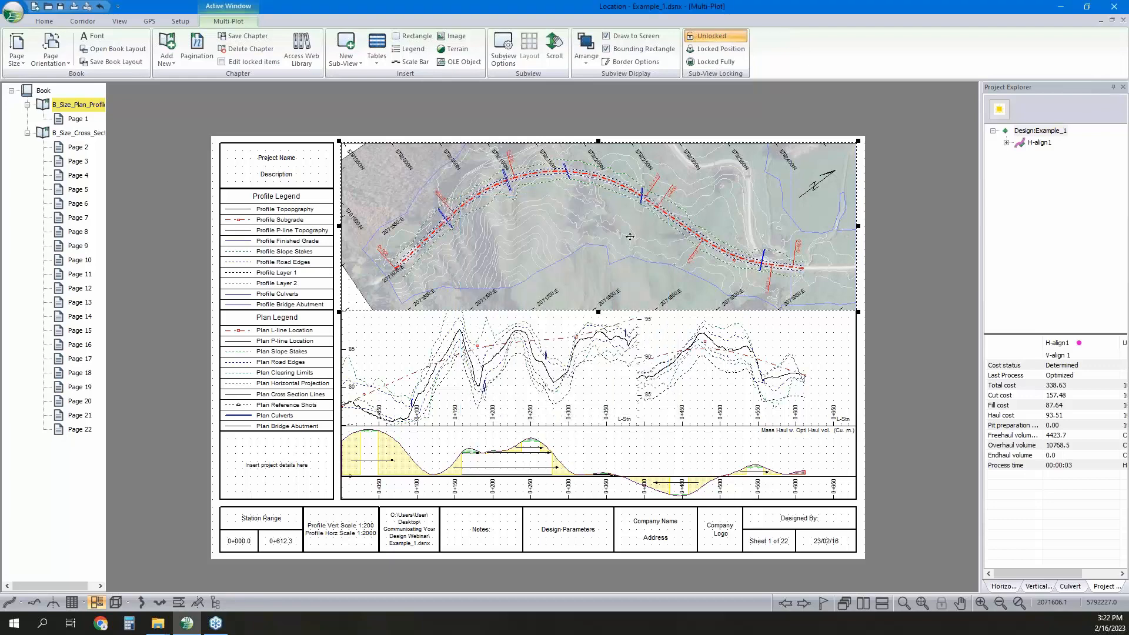
double_click(628, 236)
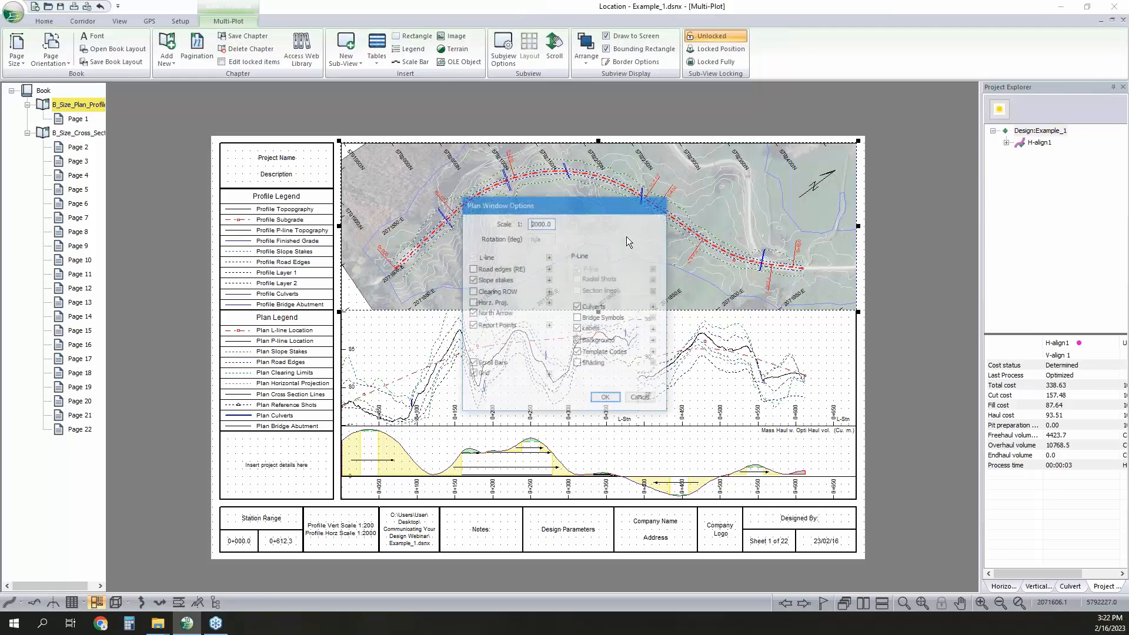
click(549, 279)
click(633, 296)
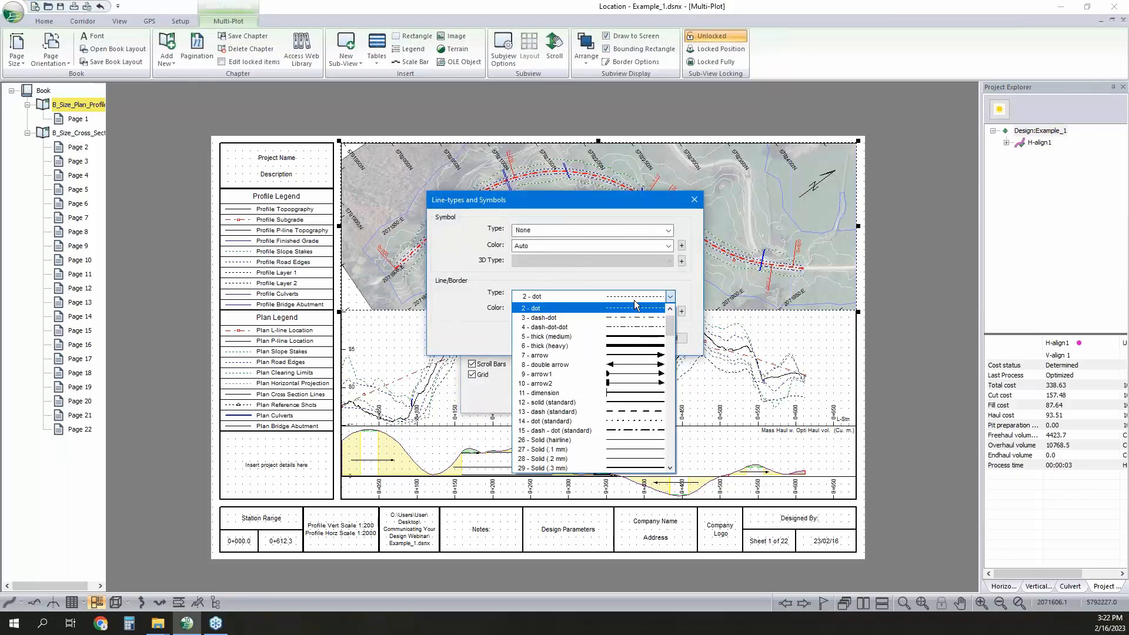
click(629, 329)
click(624, 338)
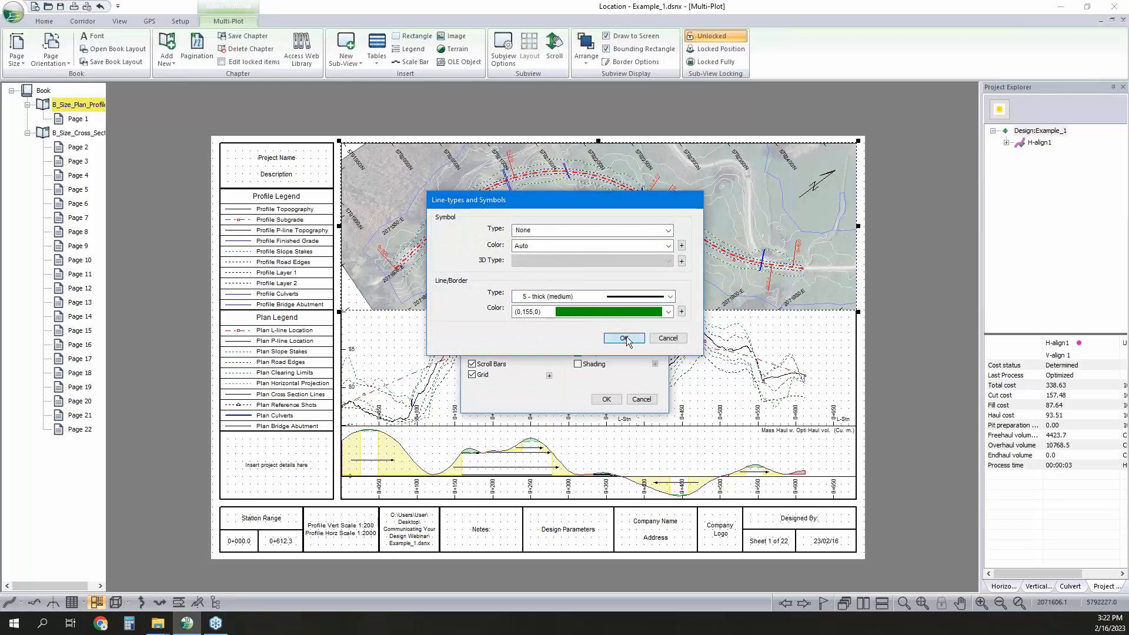
click(606, 400)
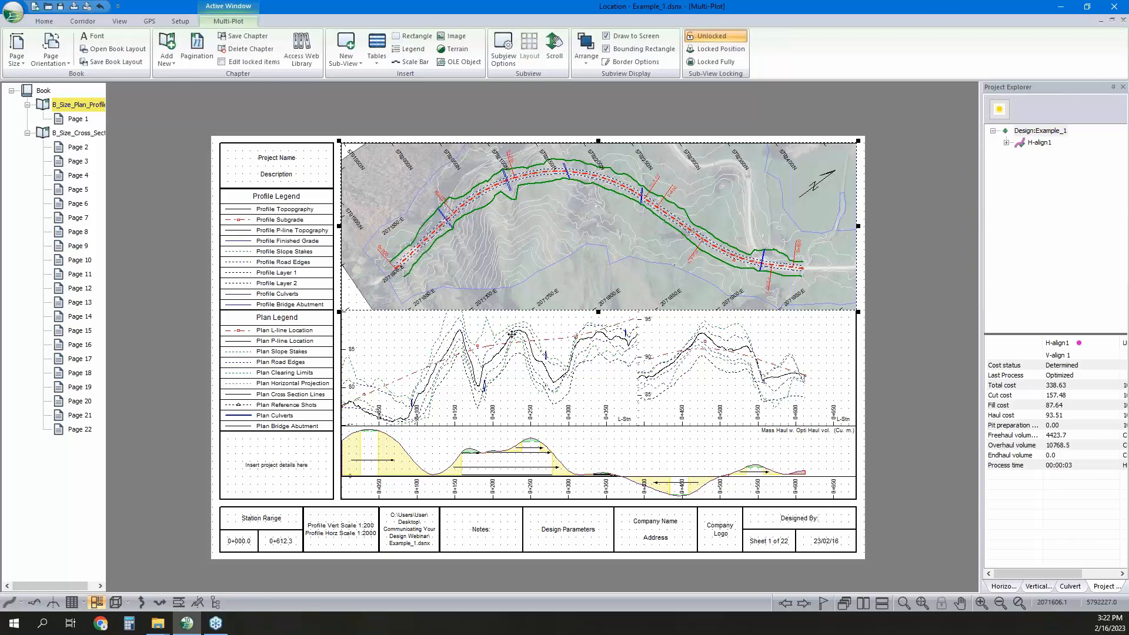
Return from the Multi-Plot to the main design windows and hide the culverts in the Plan window.
click(1101, 19)
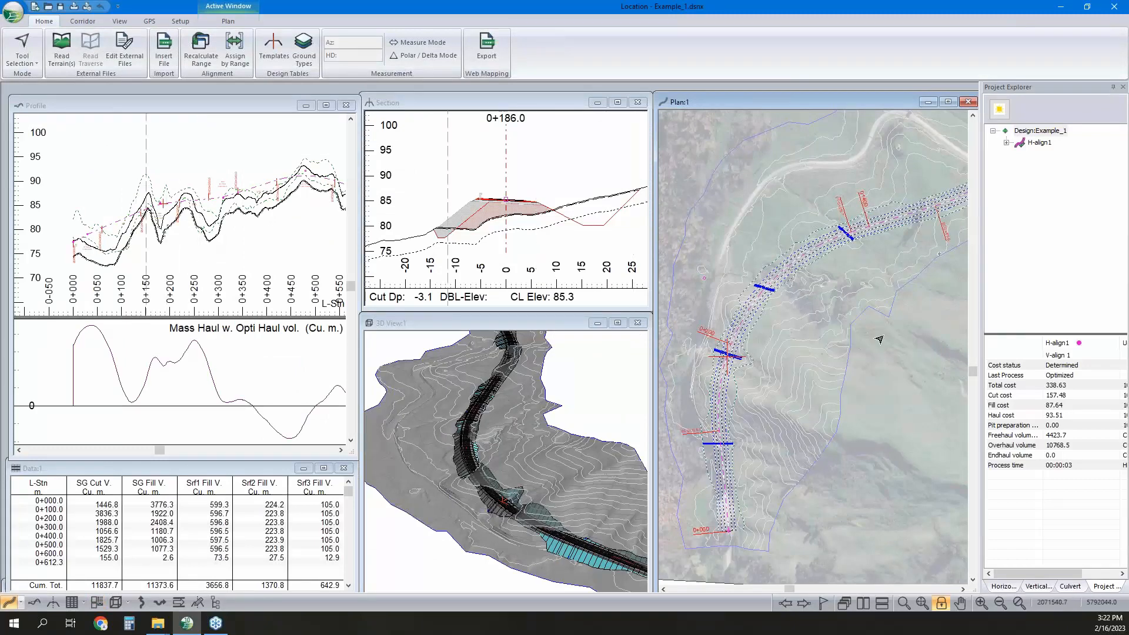
right_click(810, 269)
click(829, 363)
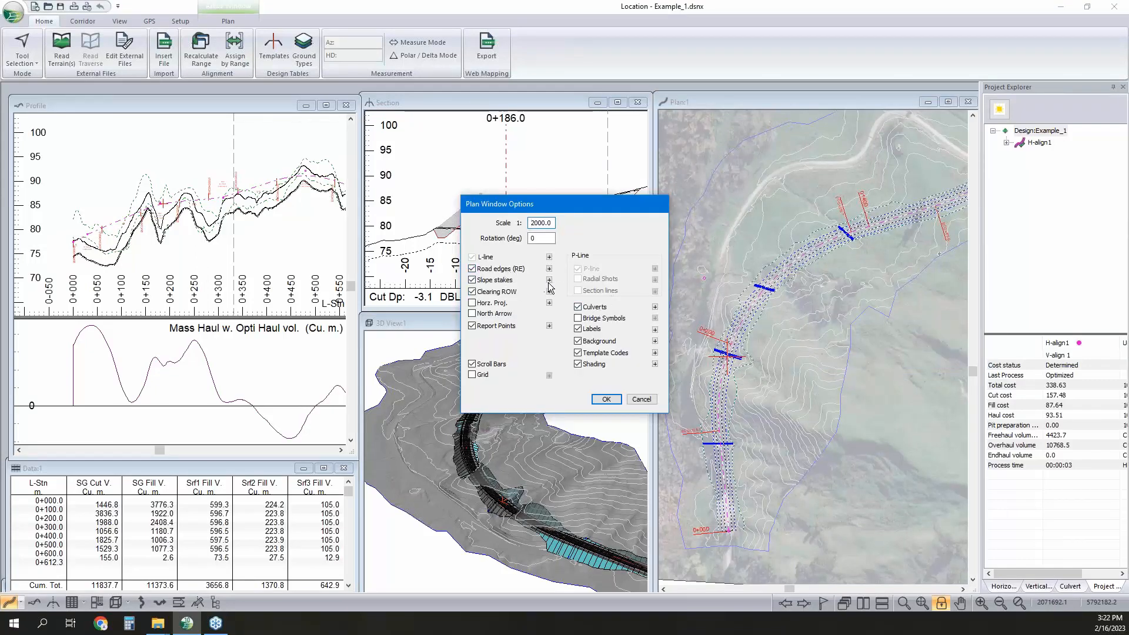
click(578, 307)
click(607, 399)
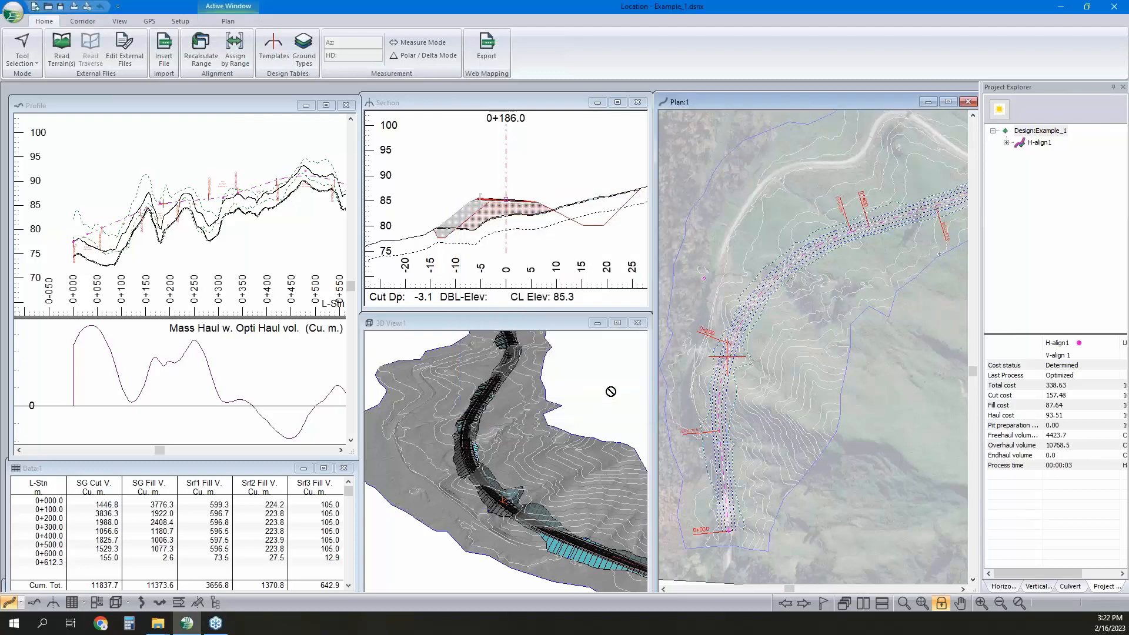
Turn the culvert display back on in the Plan window.
right_click(831, 316)
click(866, 404)
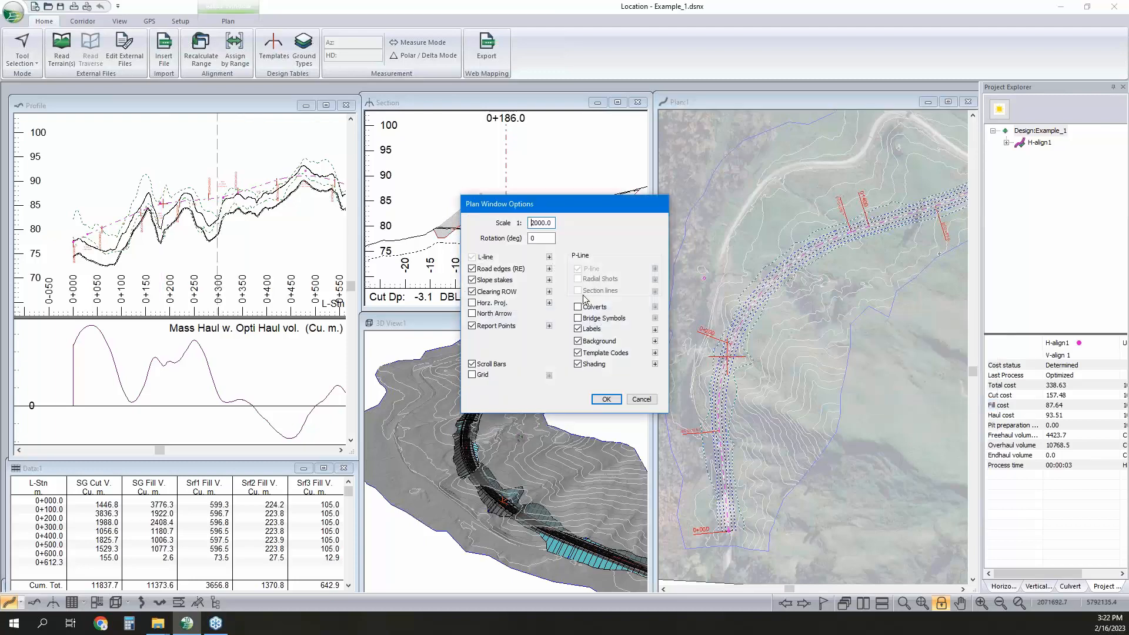
click(607, 399)
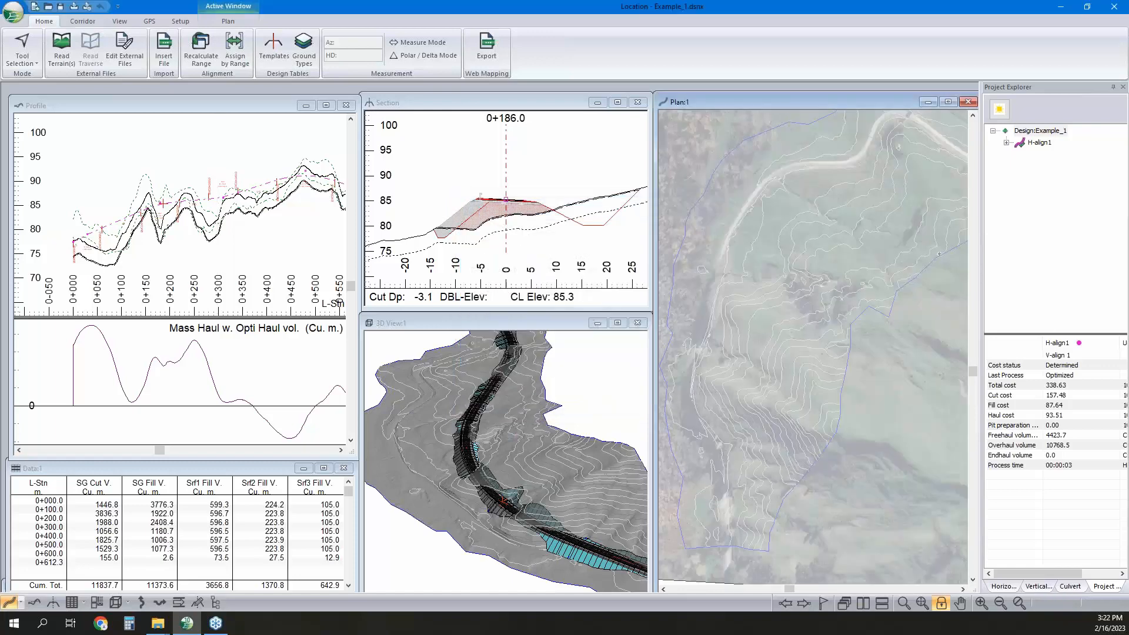
Orbit and zoom the 3D view to examine the culverts along the curved road embankment.
scroll(510, 434, up, 2)
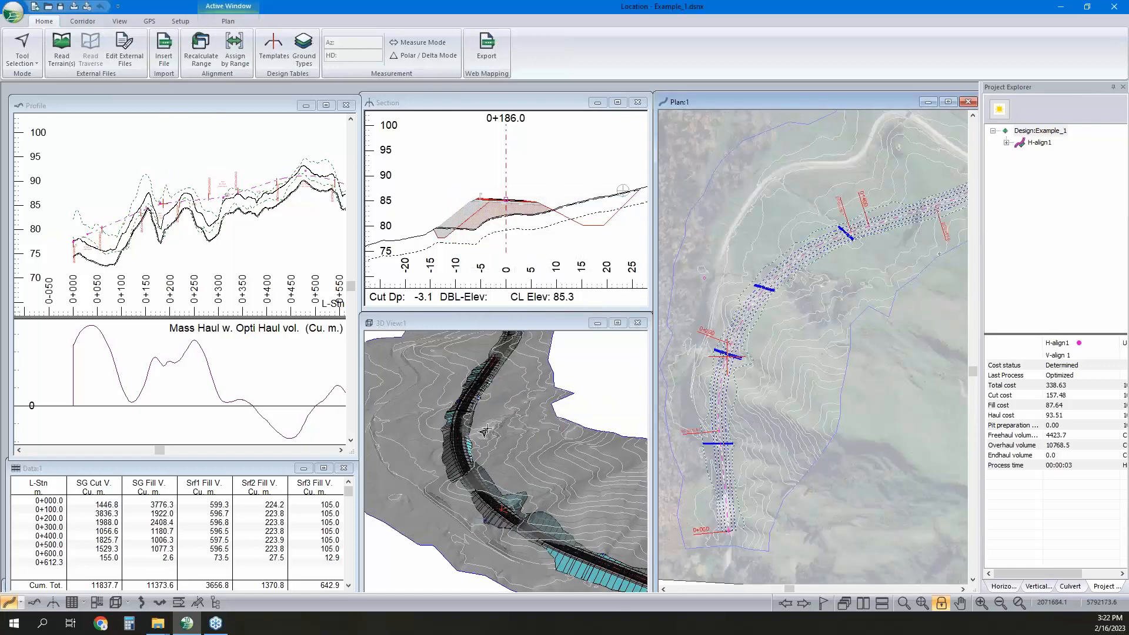
scroll(513, 433, up, 2)
drag(518, 504, 483, 457)
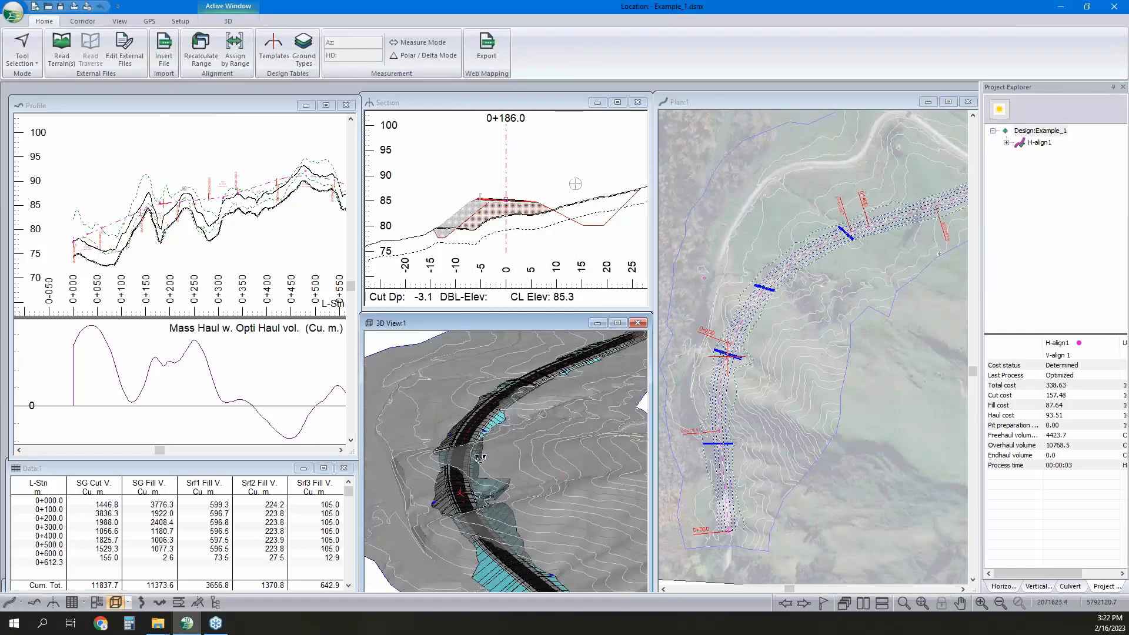
scroll(483, 457, up, 2)
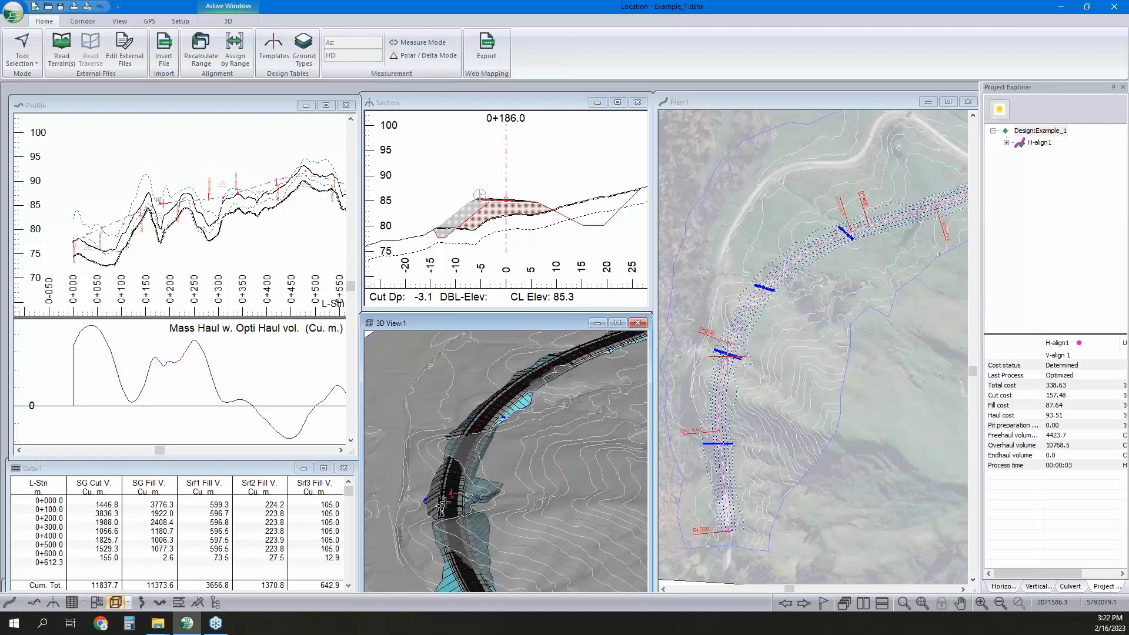
scroll(455, 494, up, 2)
right_click(819, 305)
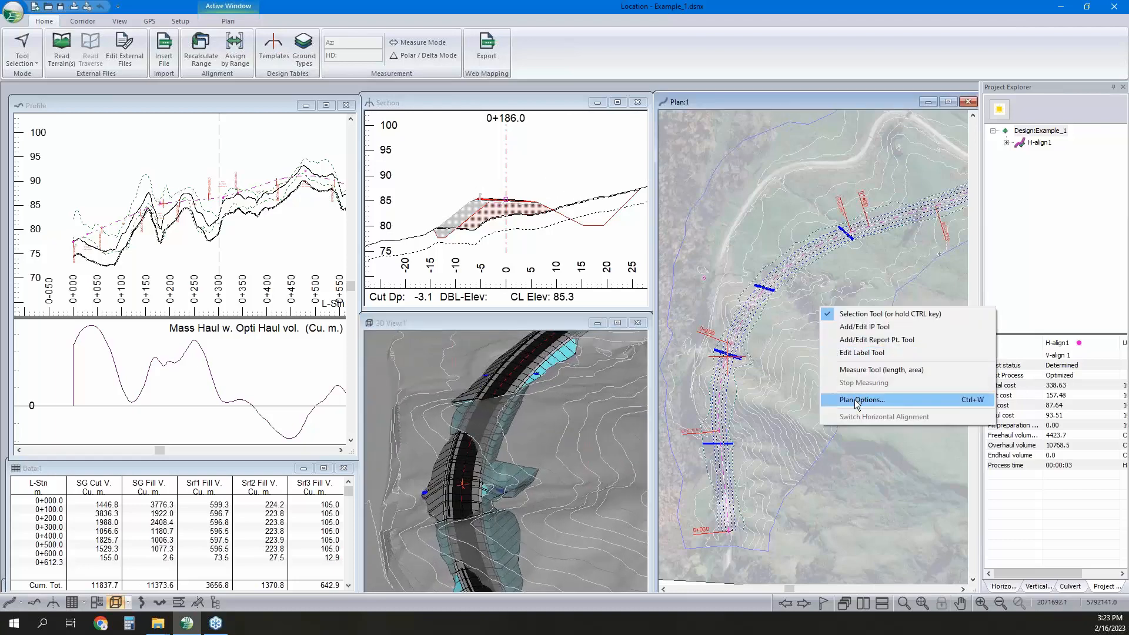
click(862, 400)
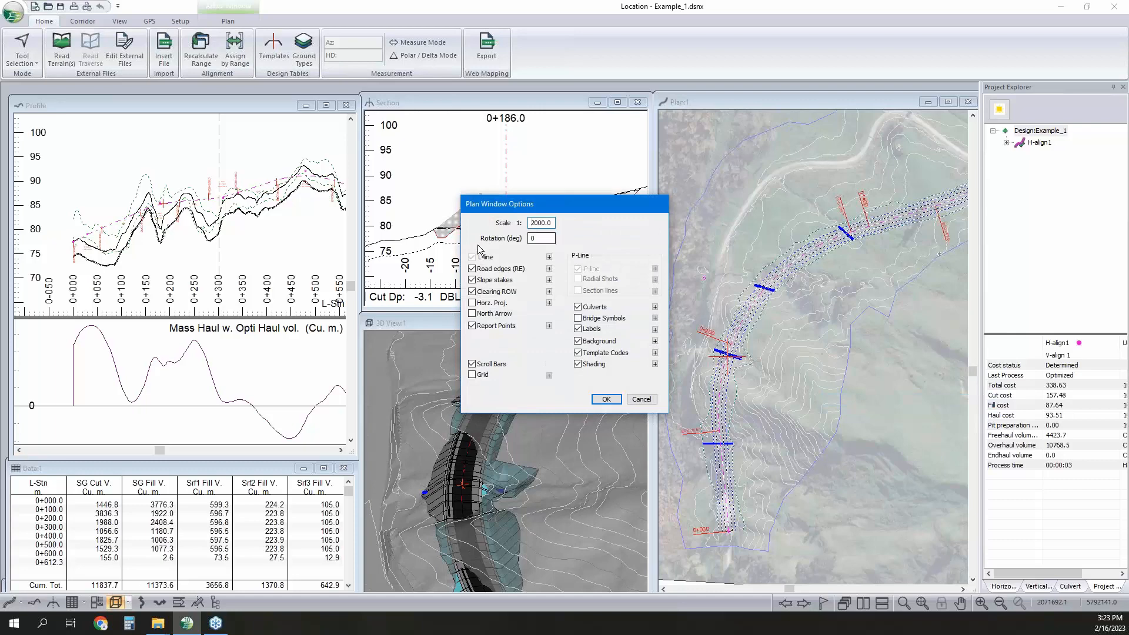
click(642, 399)
scroll(482, 183, up, 3)
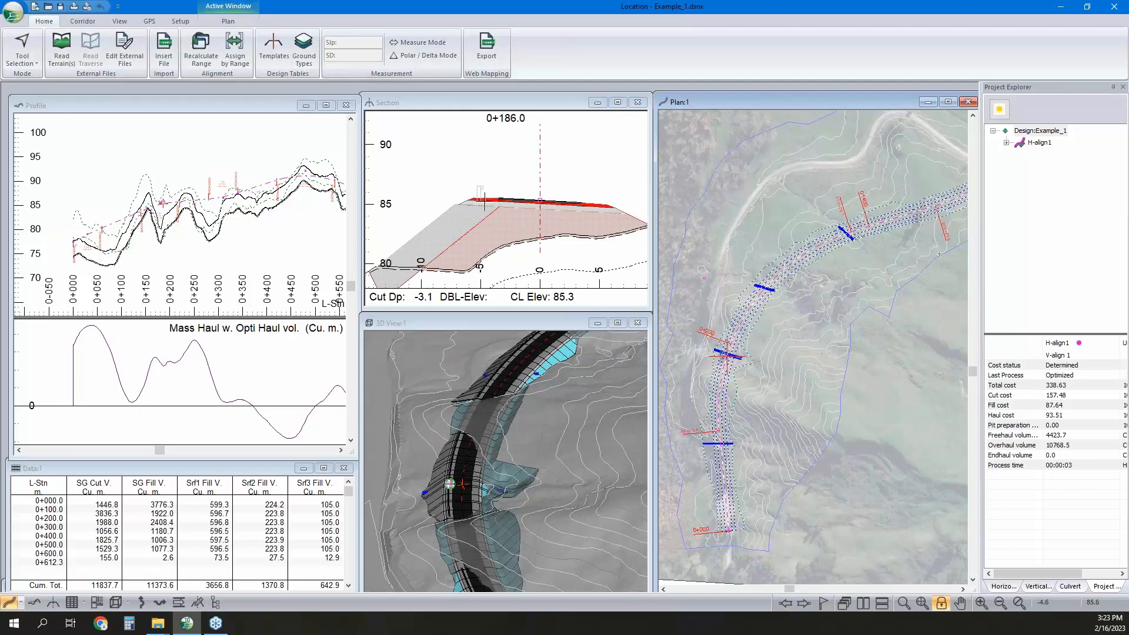
right_click(753, 405)
click(839, 432)
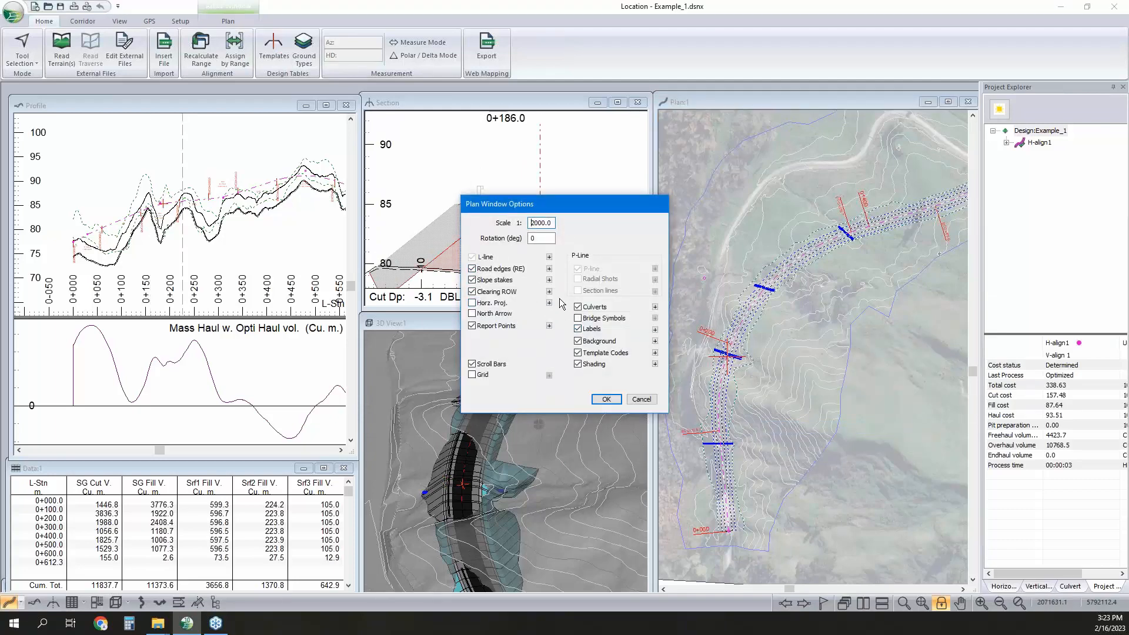
click(549, 280)
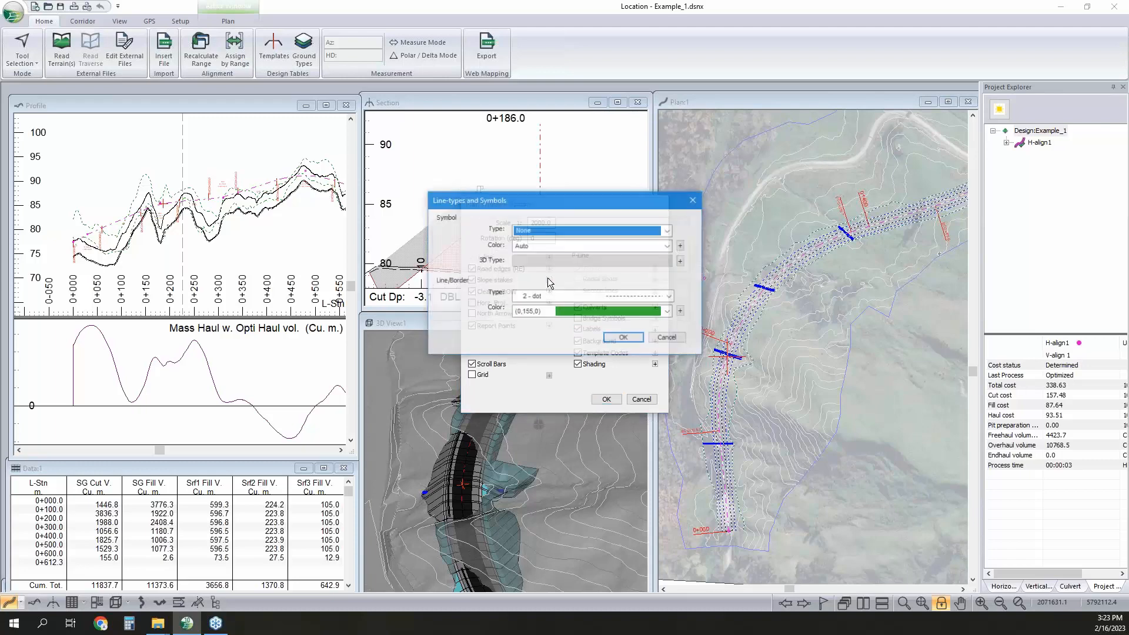
click(669, 338)
click(639, 399)
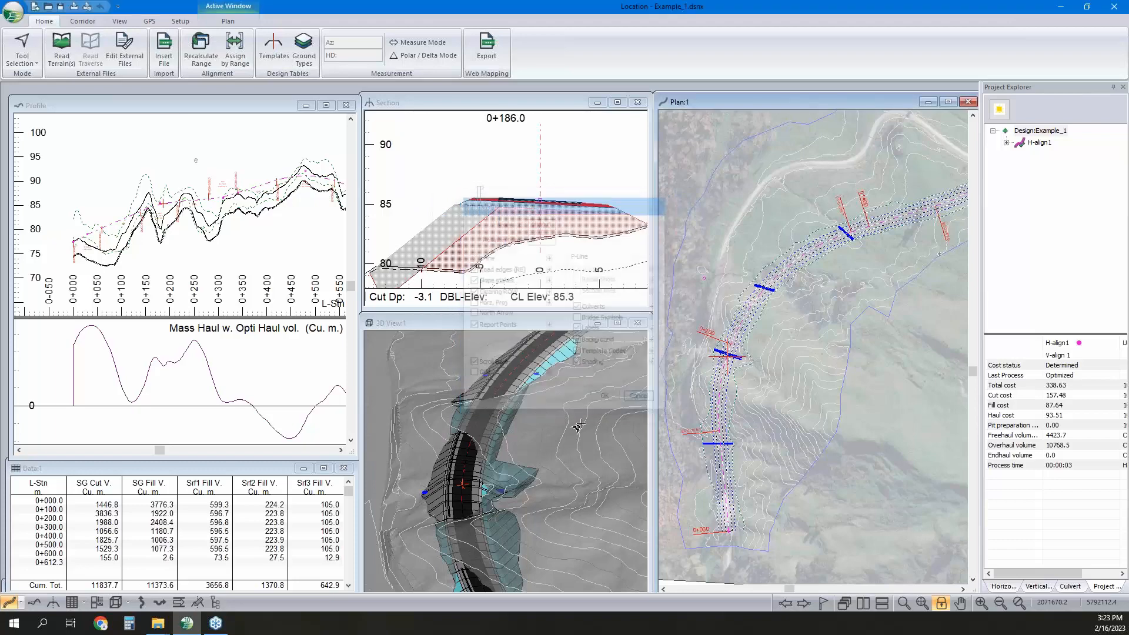
Check the roadside barrier's point codes in section 0+186.0 and add template codes GP6L and GP6R to the Plan window display.
scroll(482, 186, up, 3)
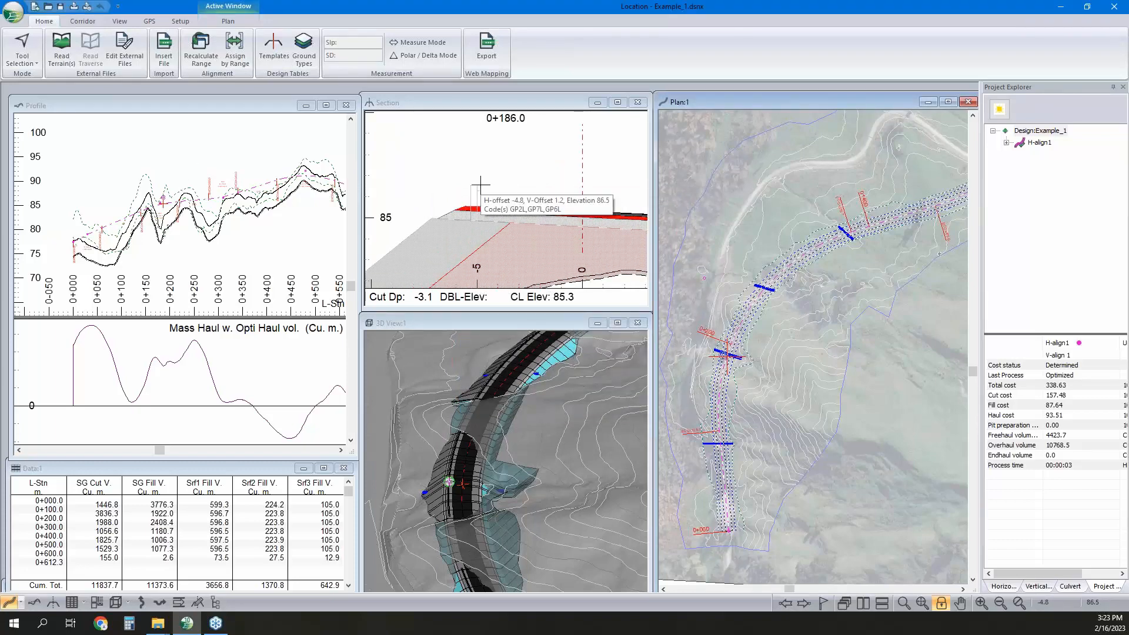
scroll(481, 185, up, 3)
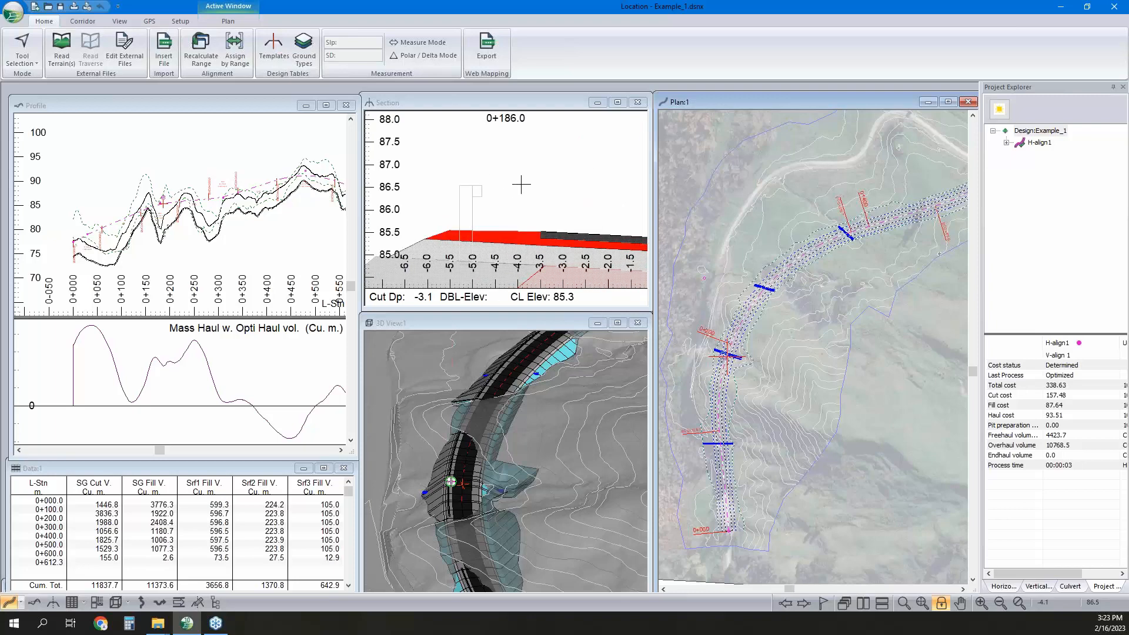
mouse_move(481, 186)
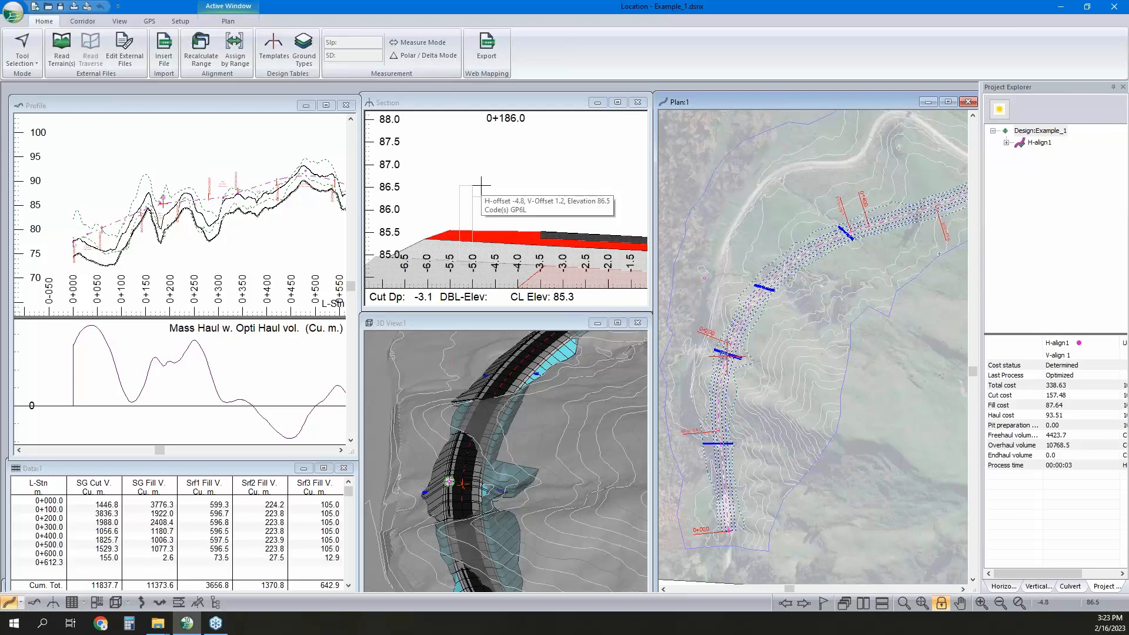
right_click(771, 314)
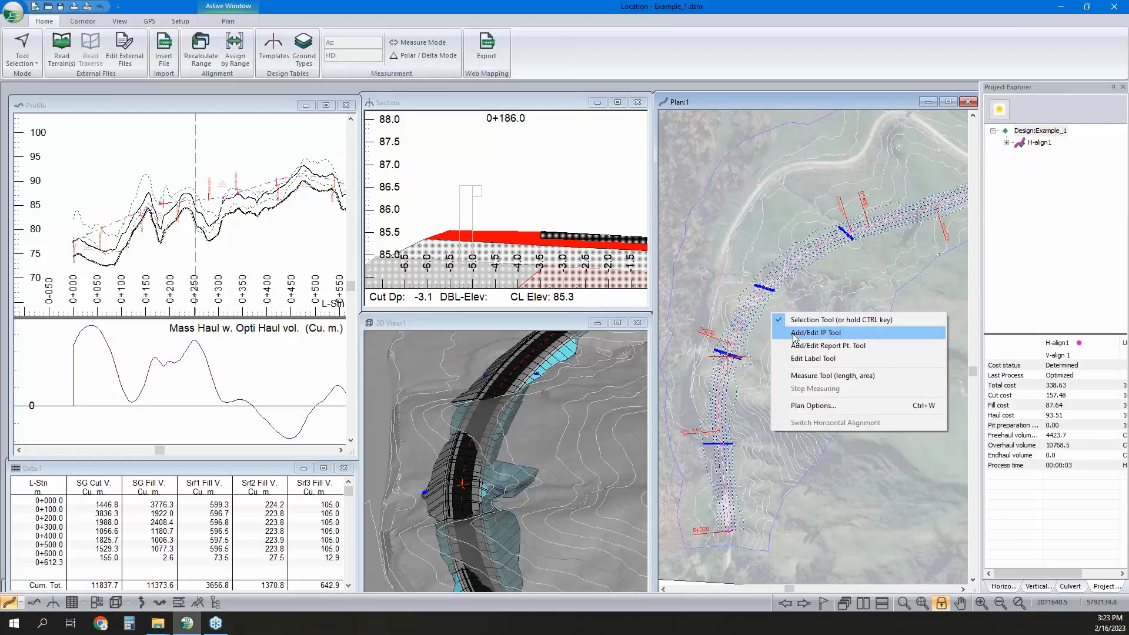
click(810, 410)
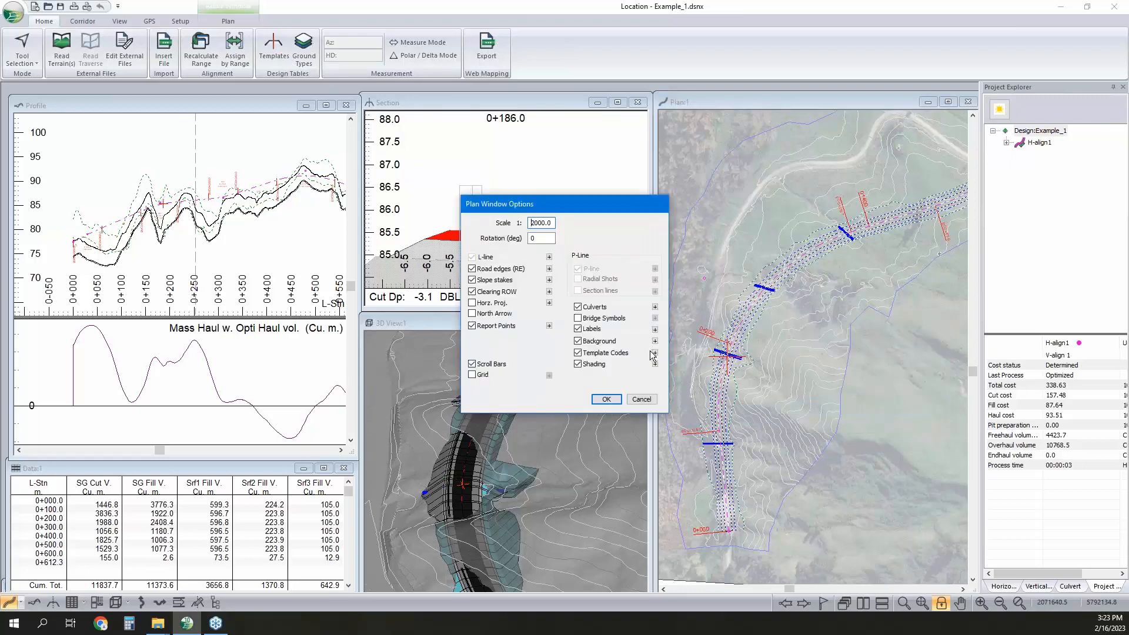
click(655, 353)
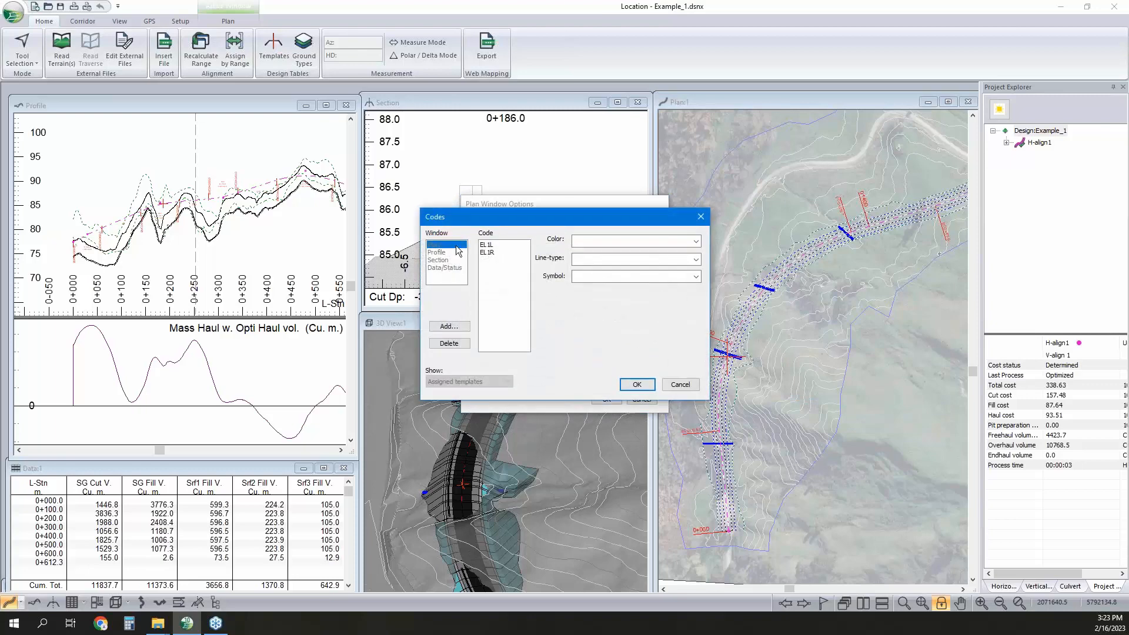
click(449, 326)
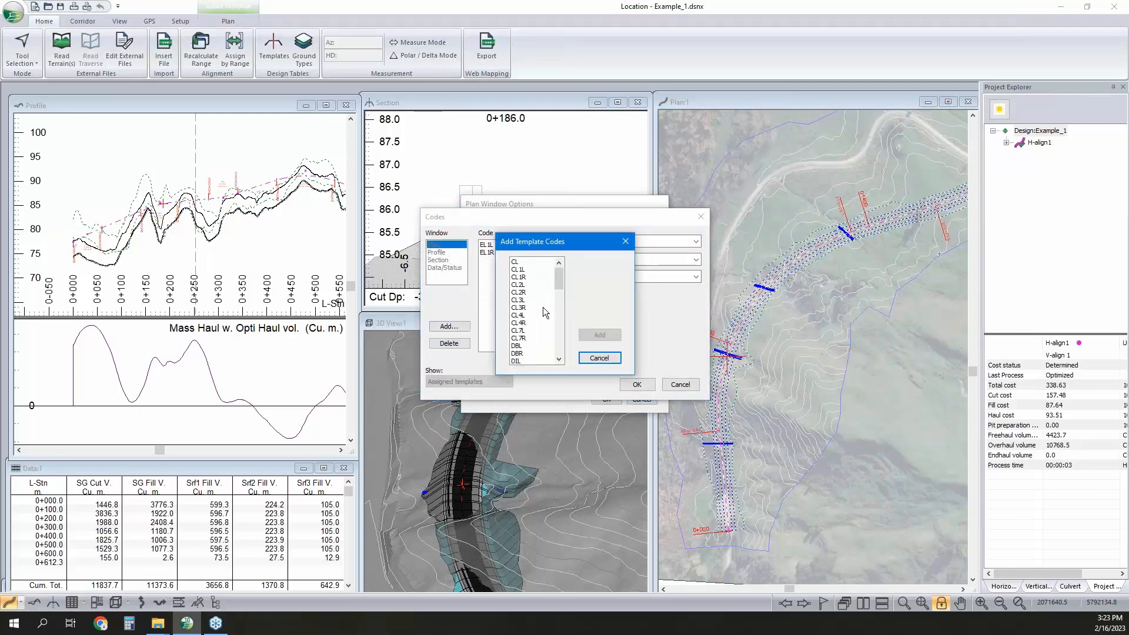
scroll(538, 314, down, 10)
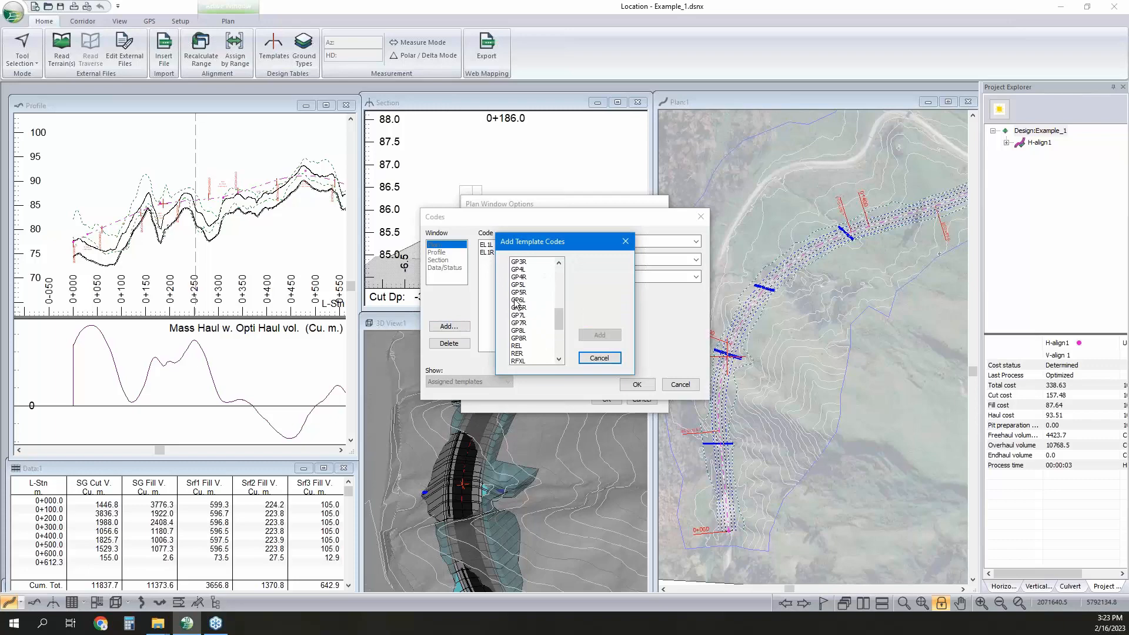
click(517, 300)
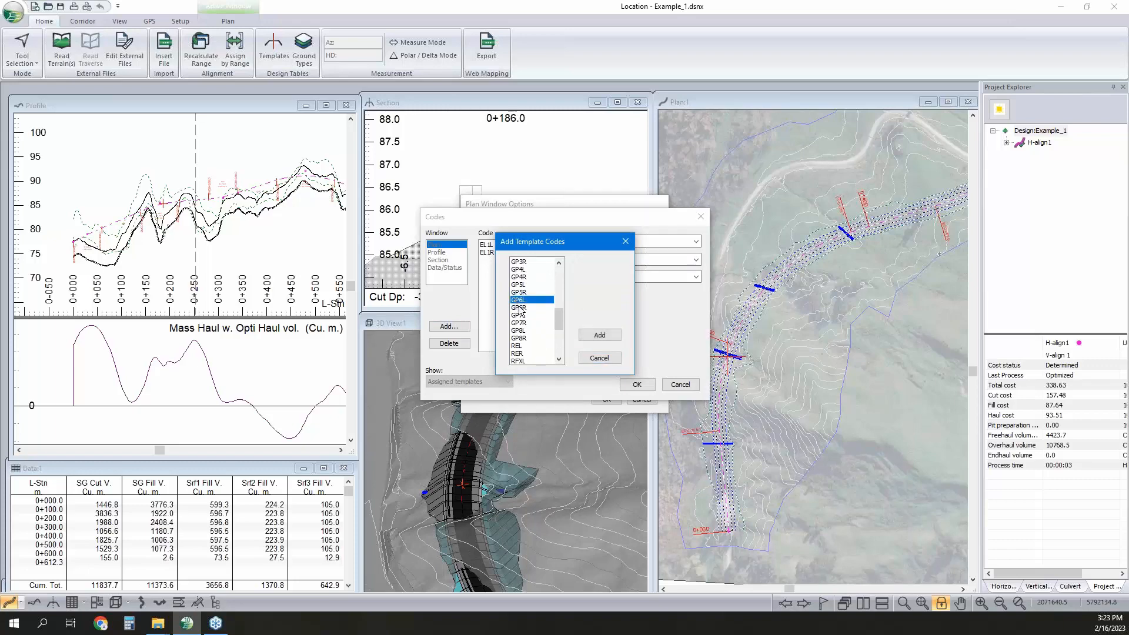
ctrl+click(519, 308)
click(600, 335)
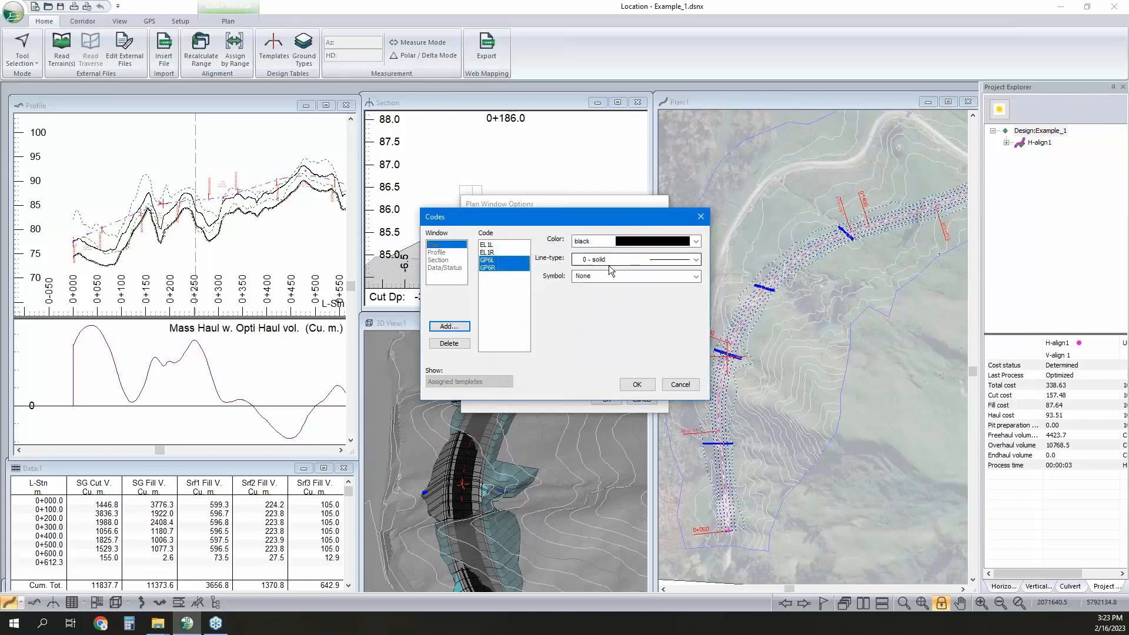
Display the GP6L and GP6R codes in orange with line type 5 - thick (medium) and apply the Plan options.
click(636, 242)
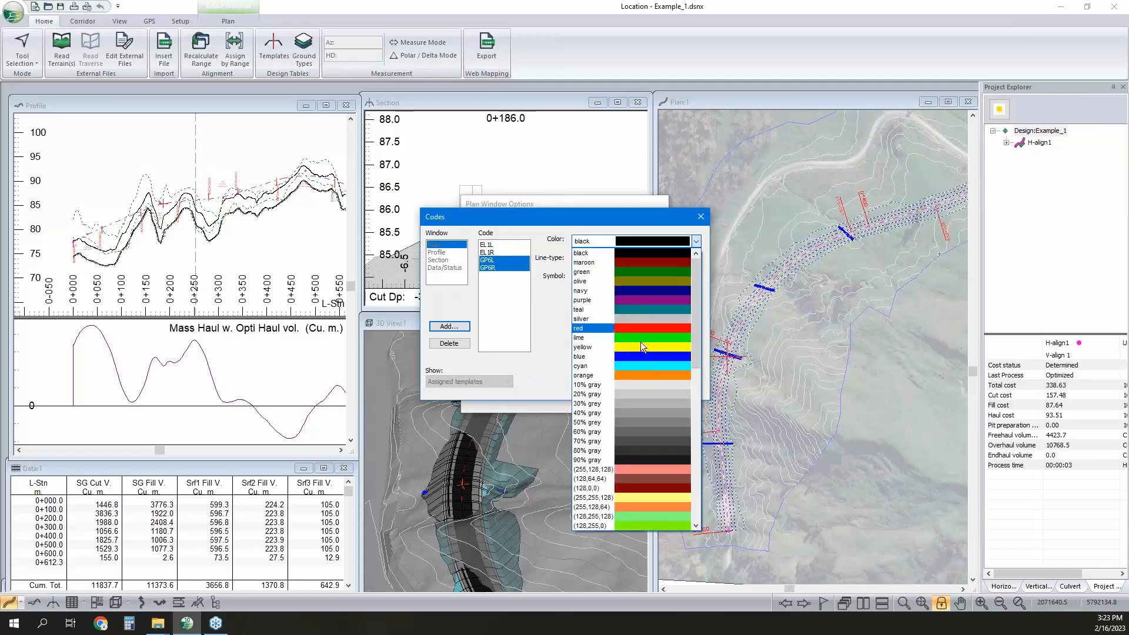
click(641, 373)
click(647, 259)
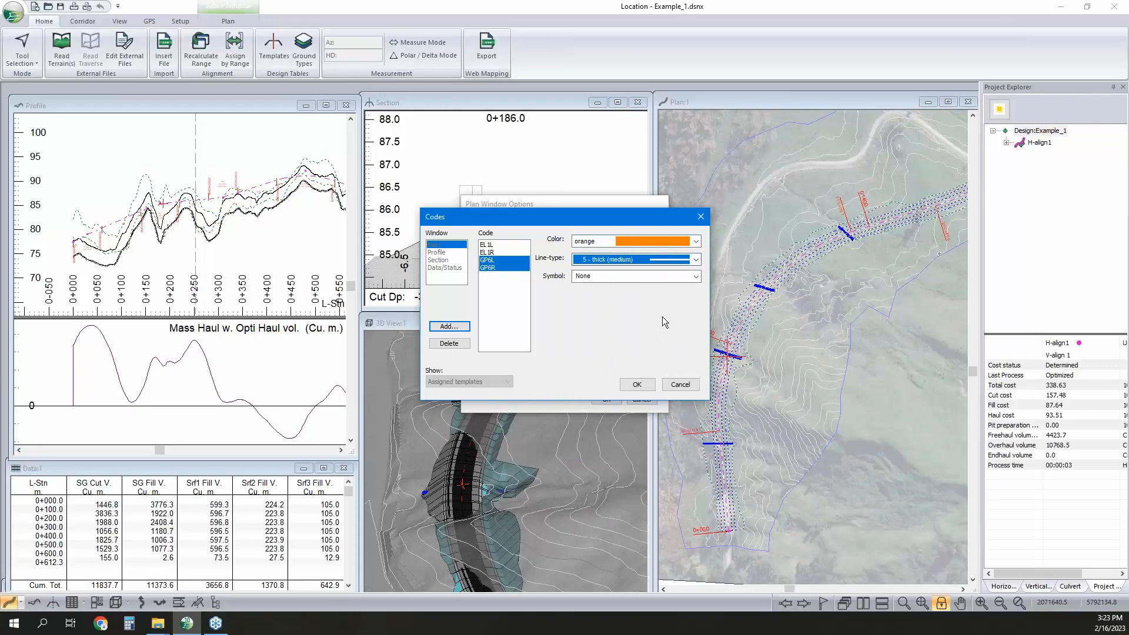
click(637, 384)
click(609, 398)
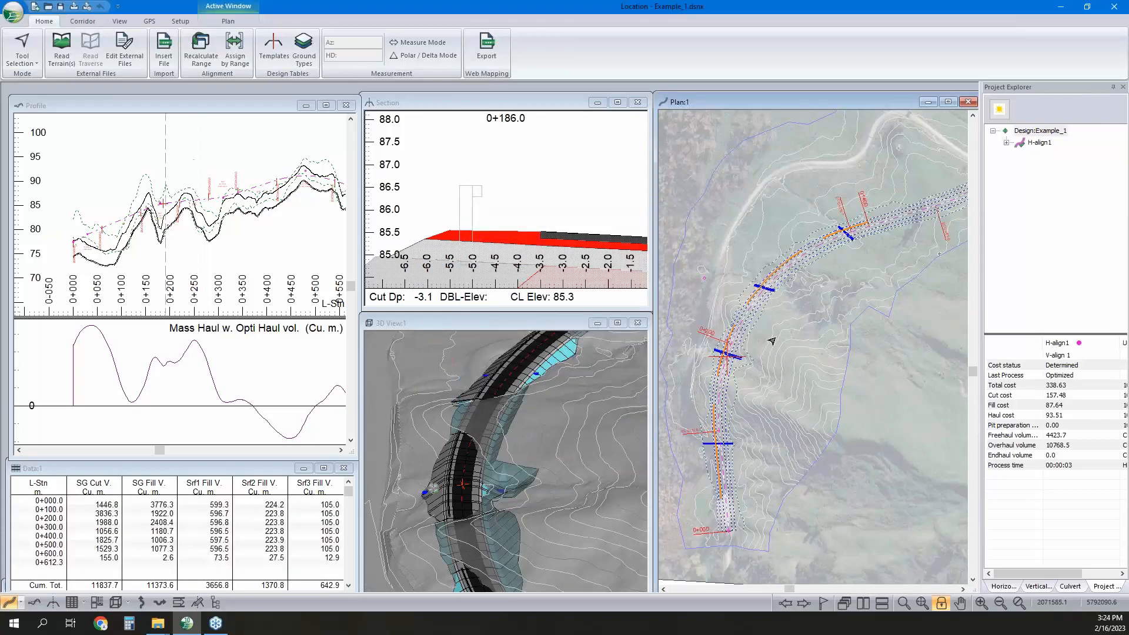
Examine the orange template code lines along the alignment around station 0+200 in the Plan window.
mouse_move(814, 259)
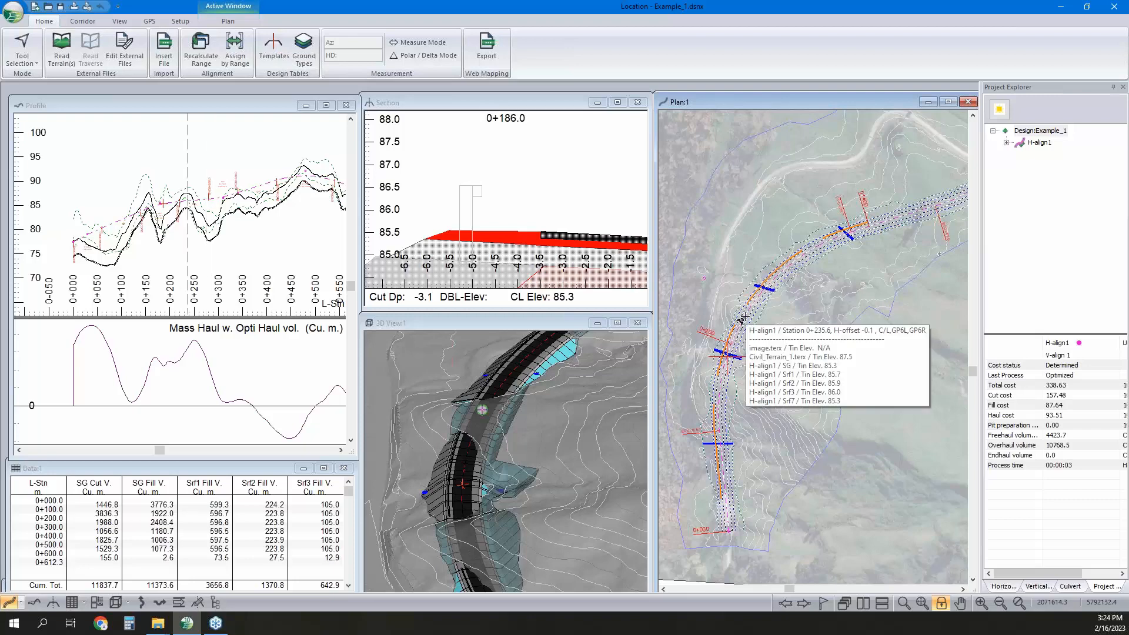
mouse_move(733, 353)
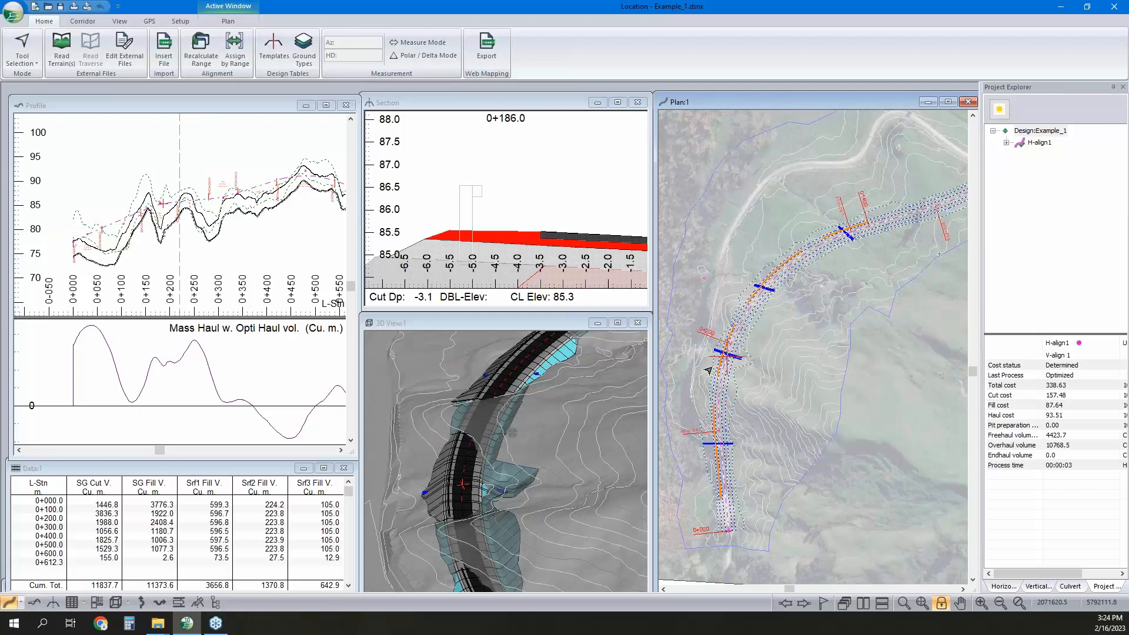
scroll(719, 359, up, 2)
middle_drag(498, 225, 528, 197)
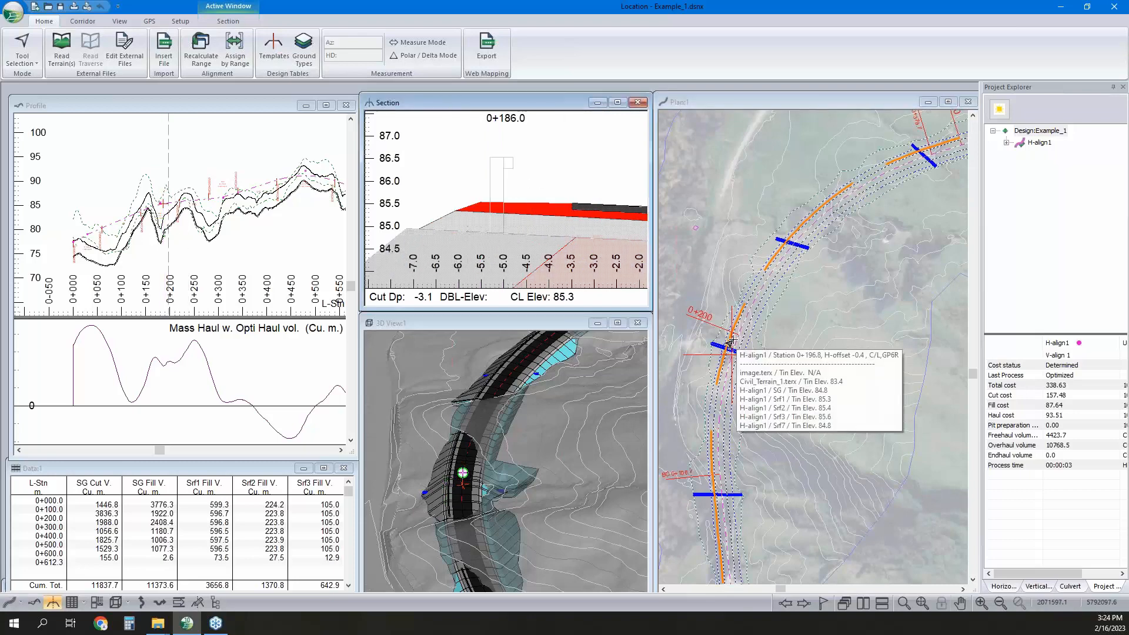
middle_drag(713, 343, 727, 323)
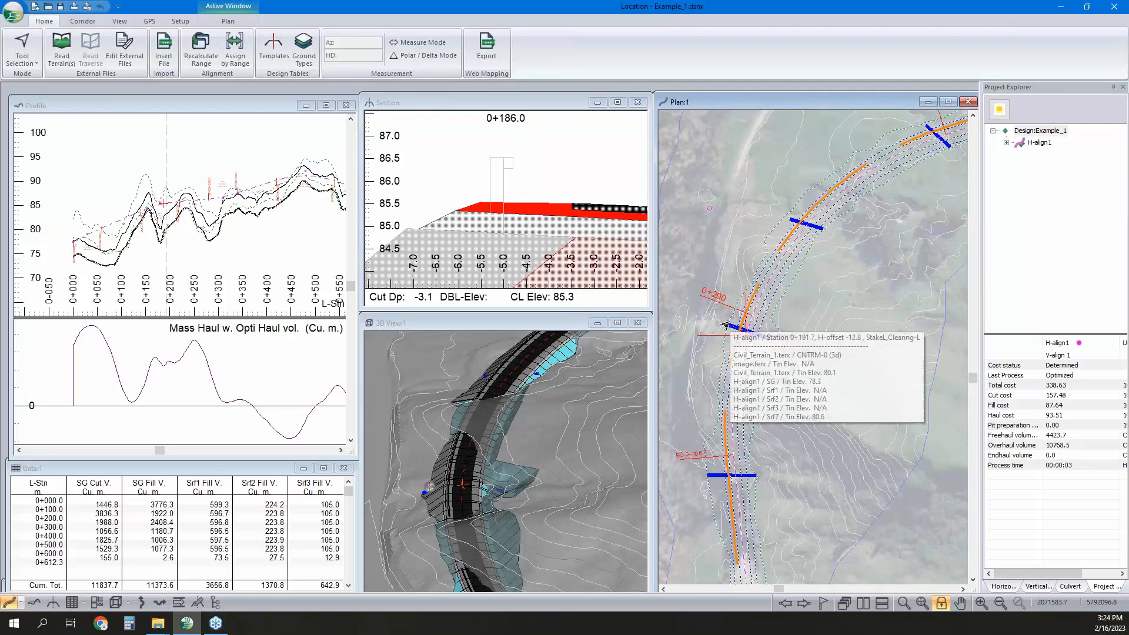
scroll(727, 325, up, 1)
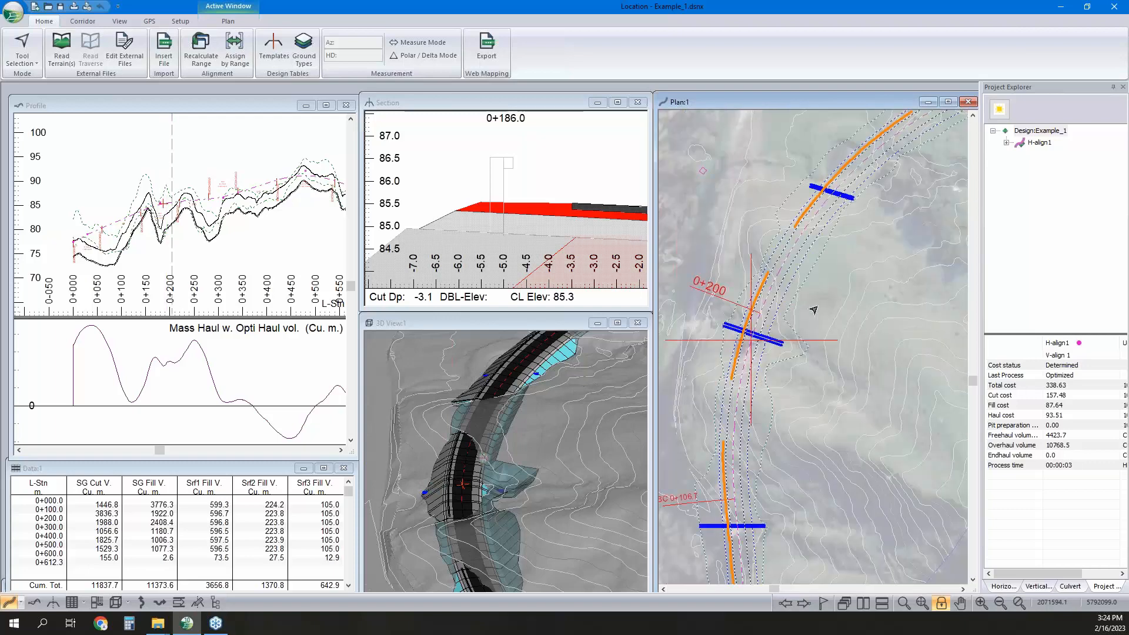
right_click(757, 300)
click(845, 393)
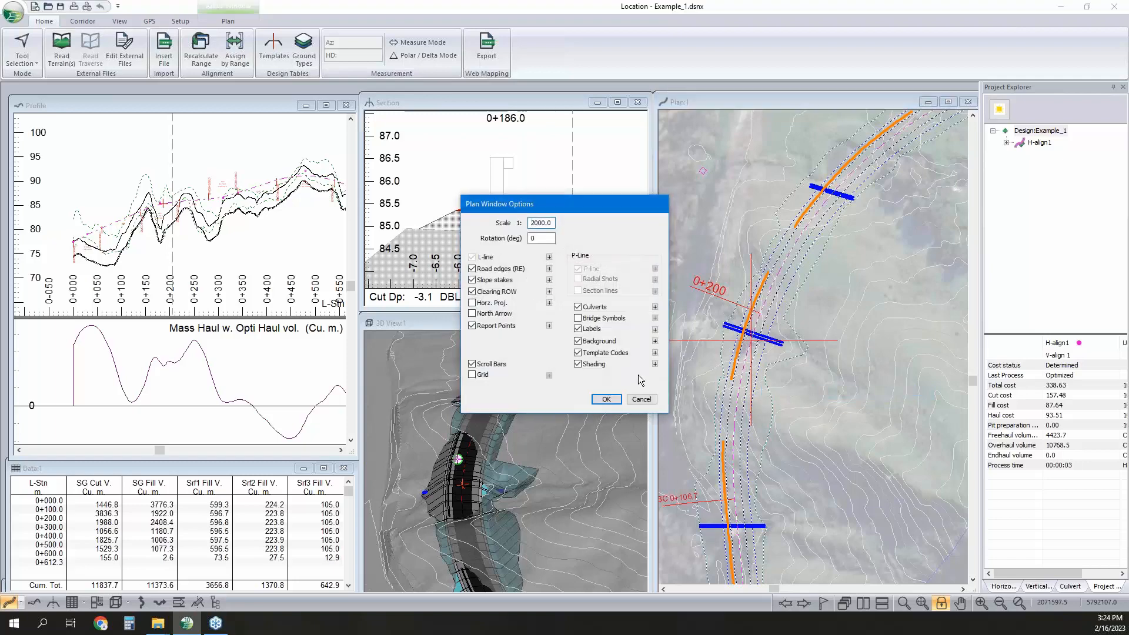
click(641, 400)
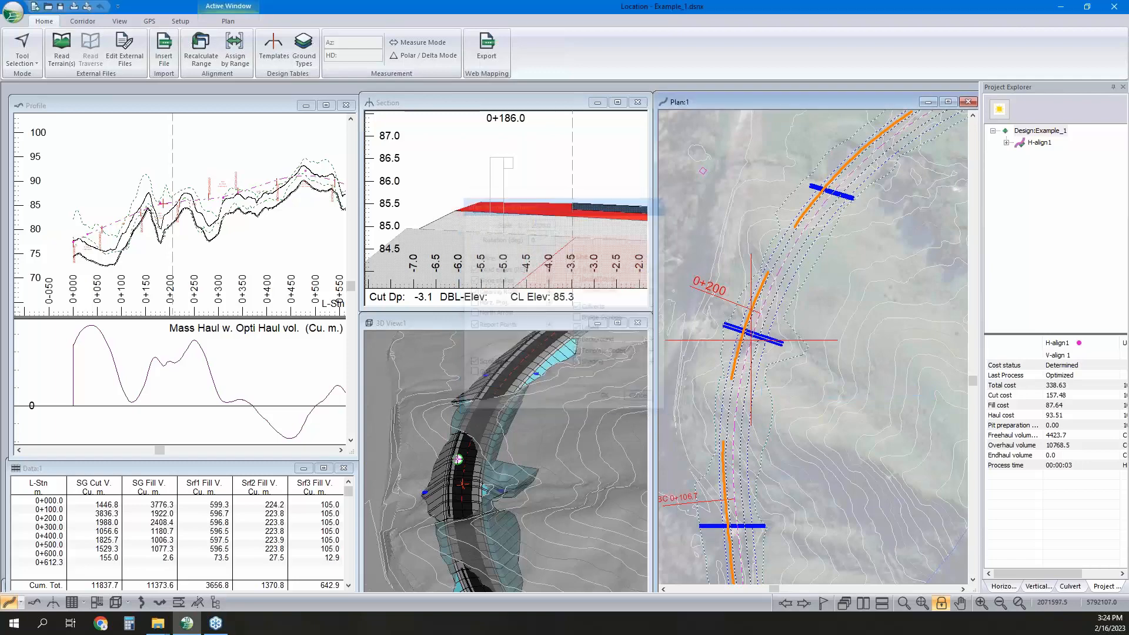
Inspect the template codes at the fill slope's toe and upper edge in section 0+186.0.
click(542, 194)
scroll(540, 204, up, 2)
scroll(540, 204, down, 2)
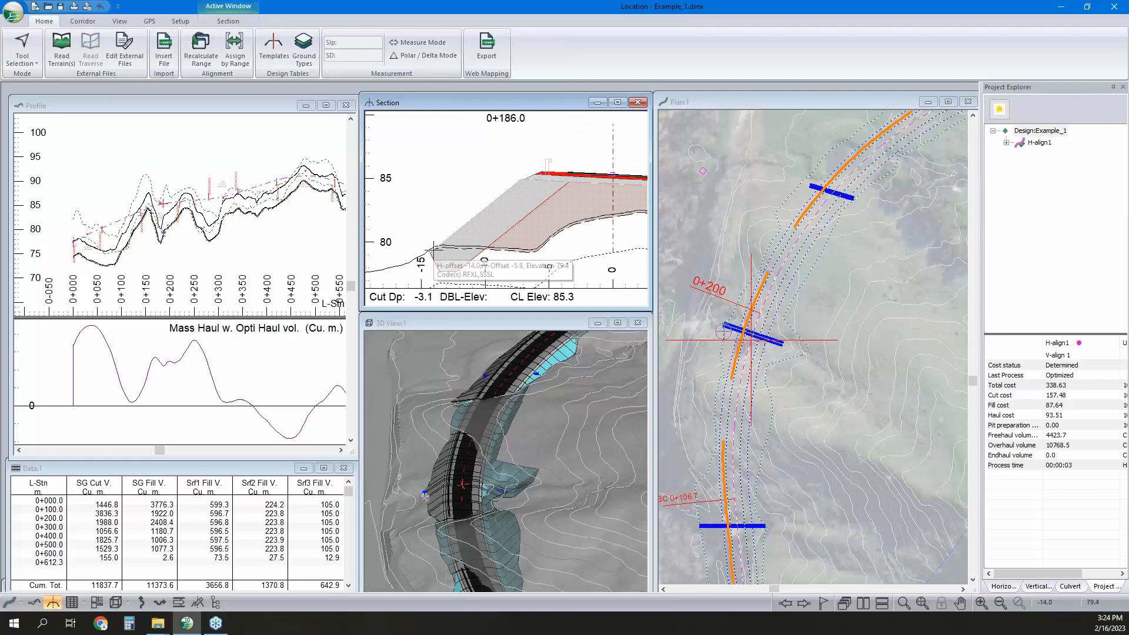
mouse_move(431, 247)
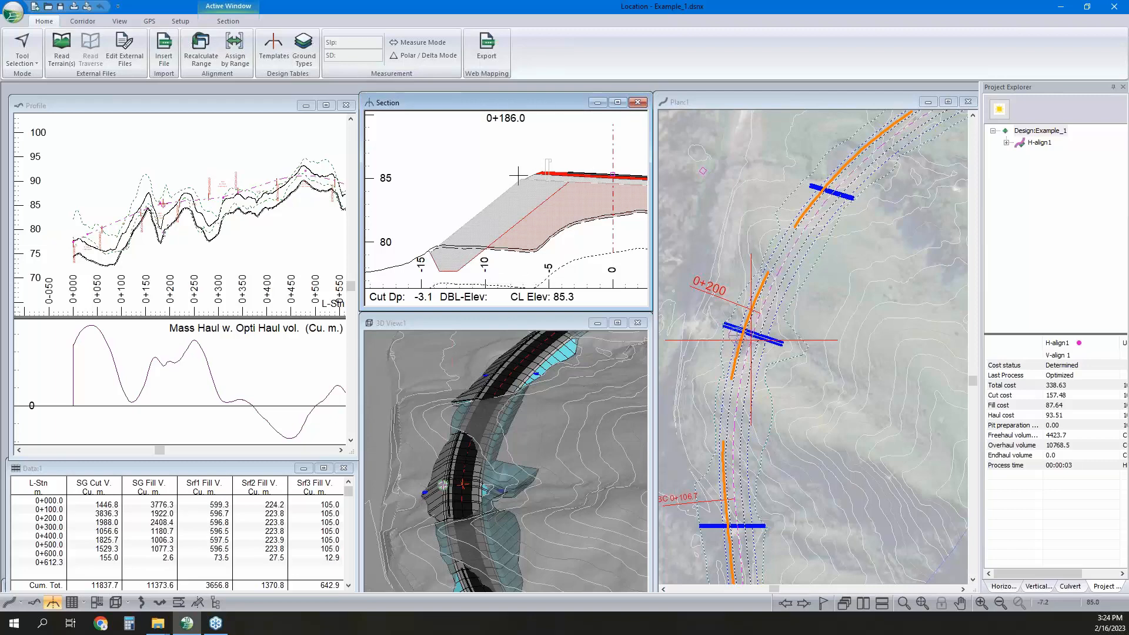
mouse_move(520, 177)
Remove all existing code pairs from the Plan window's shading options.
right_click(782, 316)
click(823, 407)
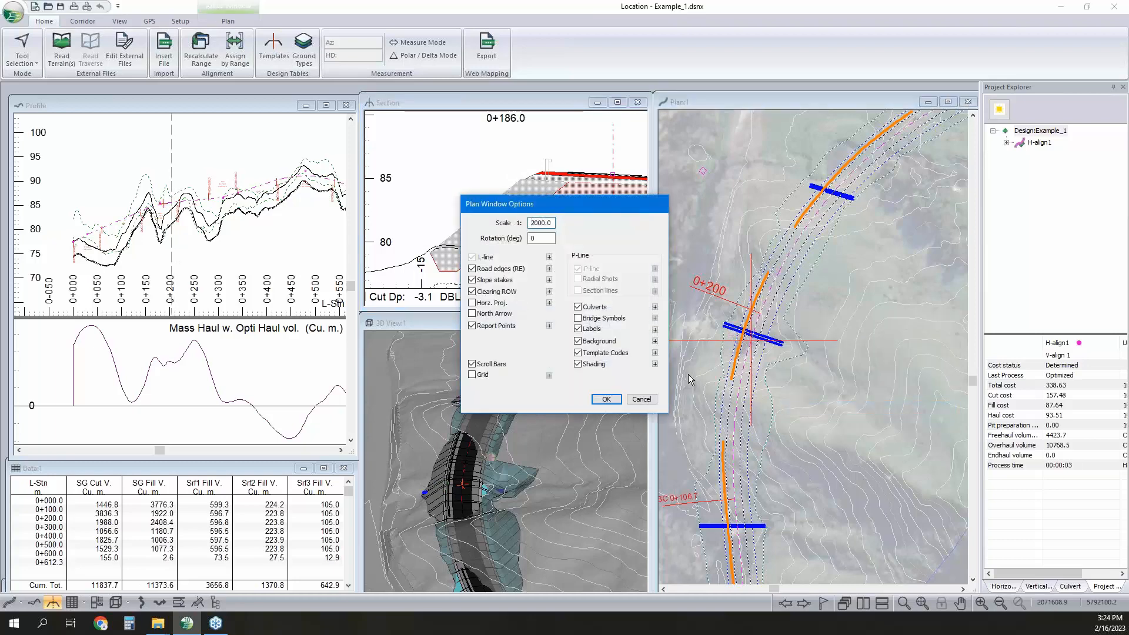
click(651, 369)
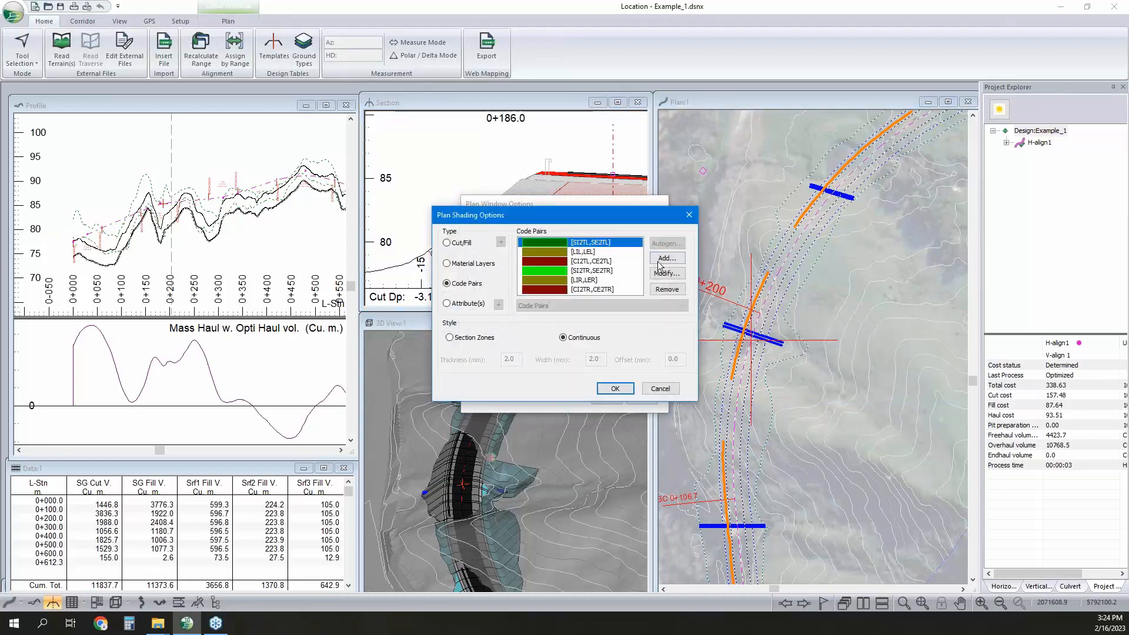
click(664, 290)
click(665, 290)
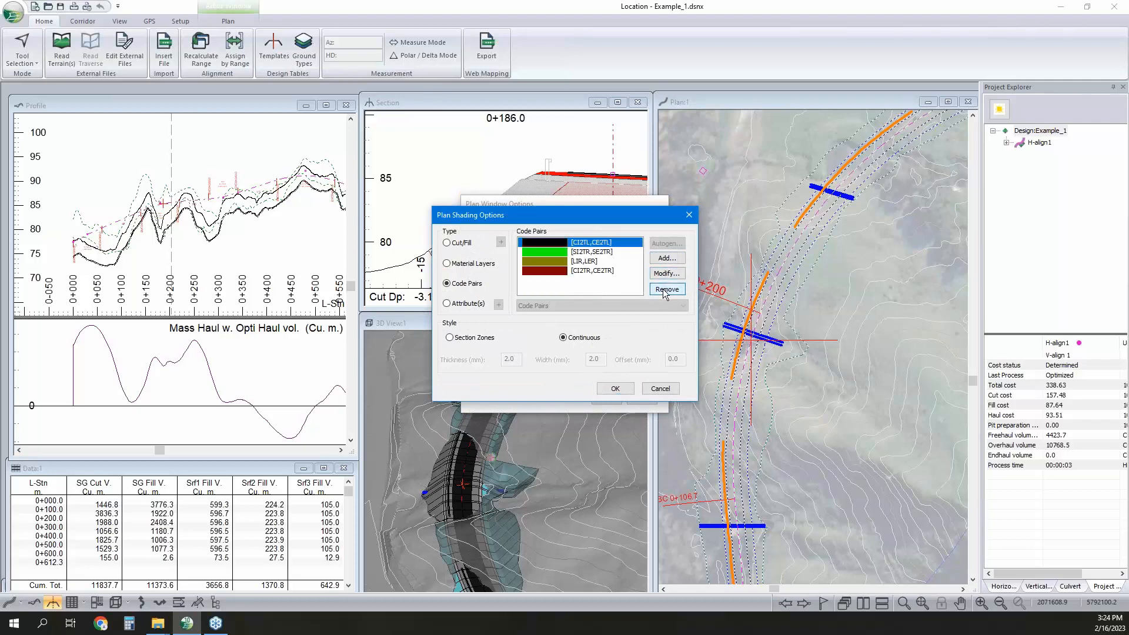
click(665, 290)
click(665, 290)
click(666, 290)
click(665, 290)
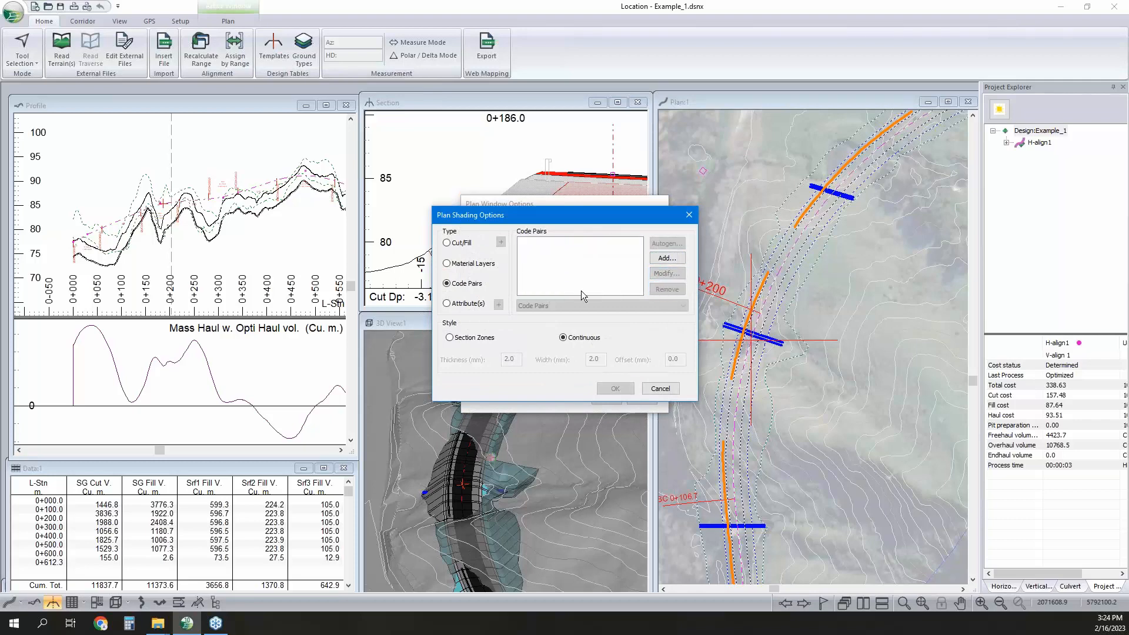
Add a shading code pair from RFXL to REL in the Plan window's shading options.
click(668, 258)
click(559, 312)
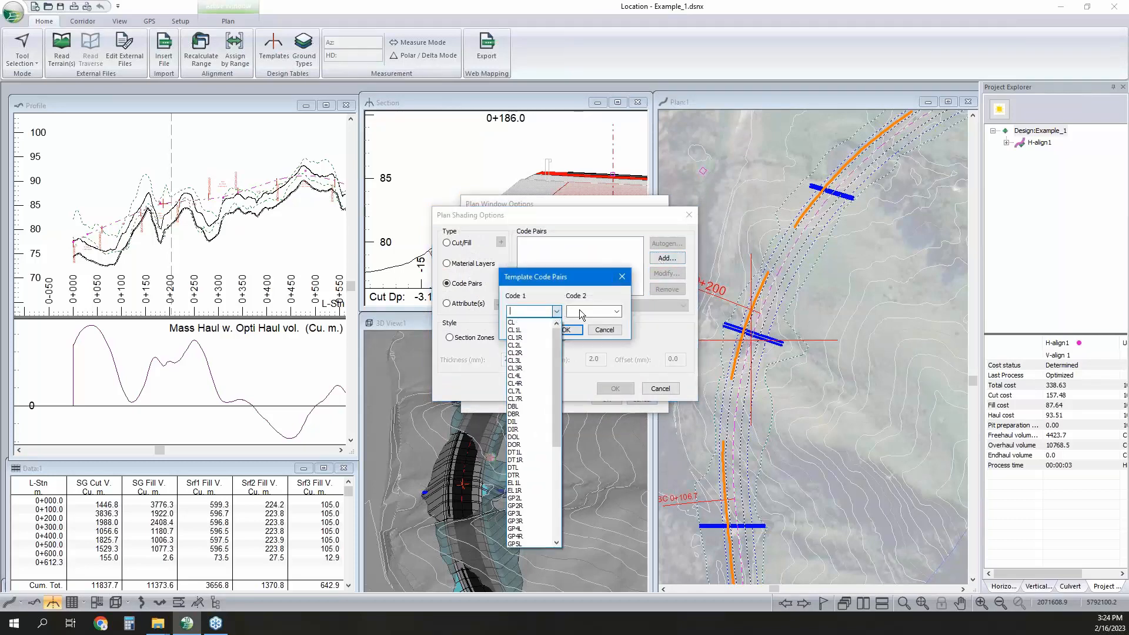
scroll(541, 510, down, 5)
scroll(535, 514, down, 1)
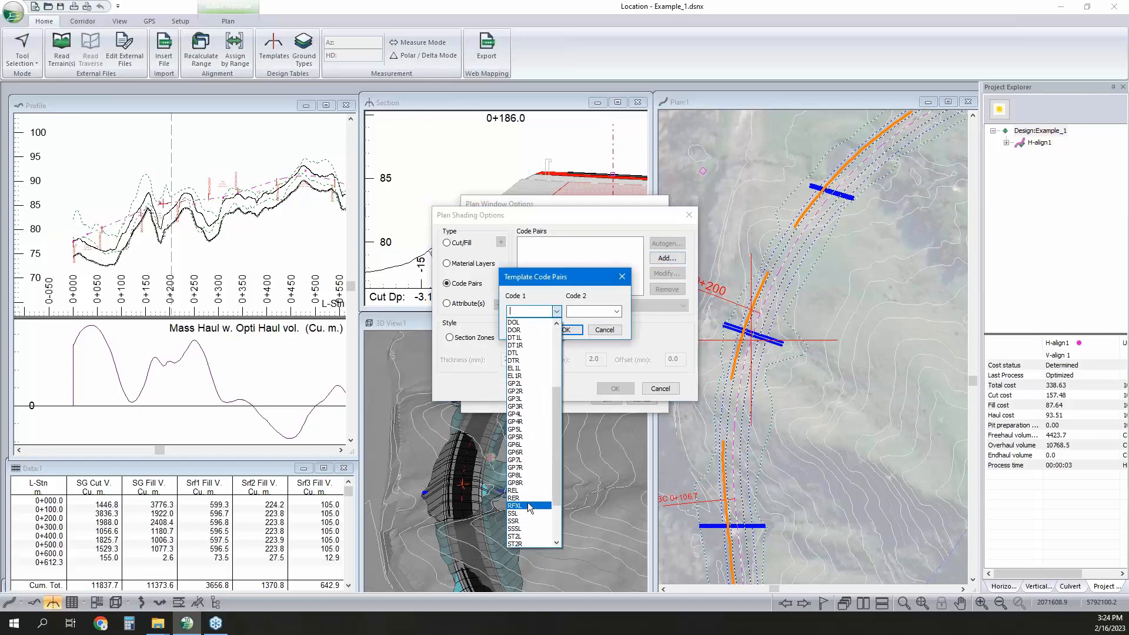
click(528, 503)
click(616, 311)
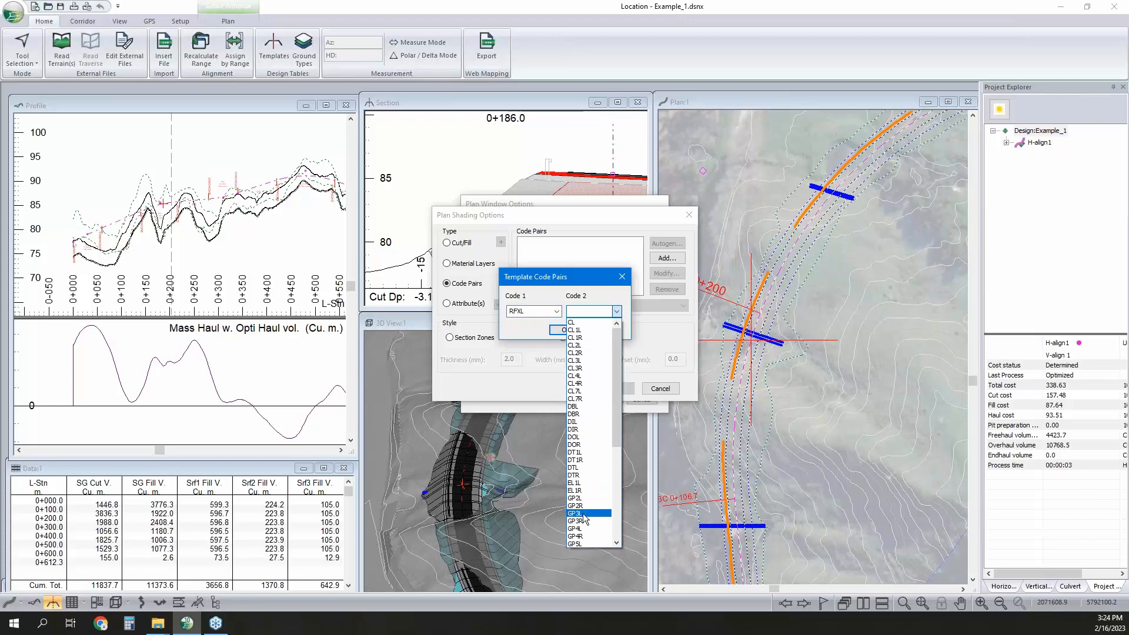
scroll(579, 412, down, 8)
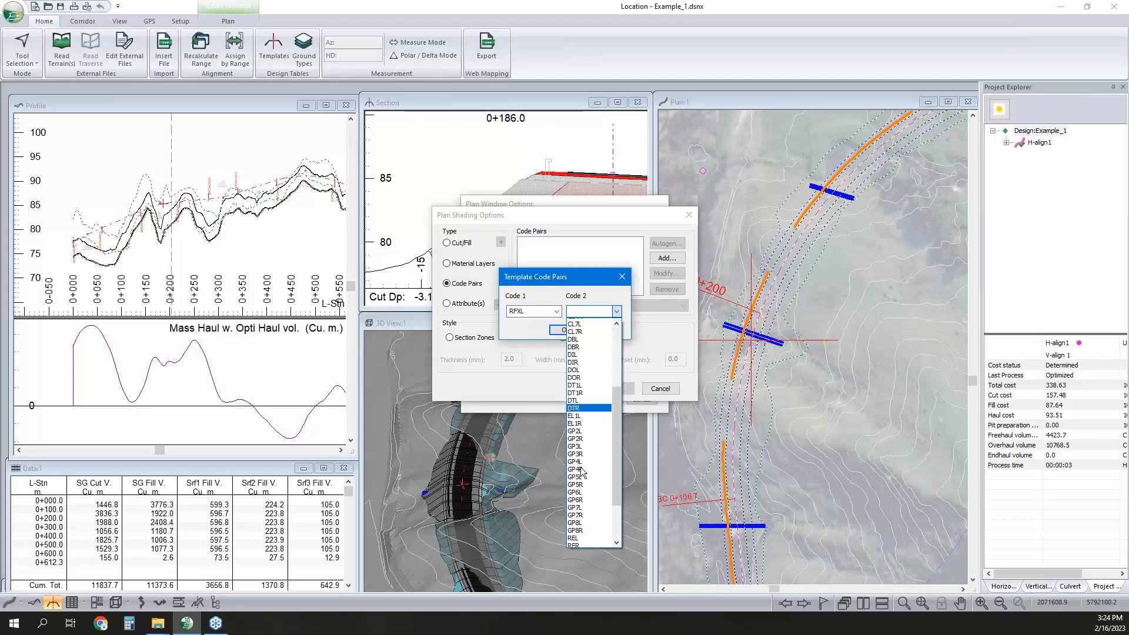
click(576, 430)
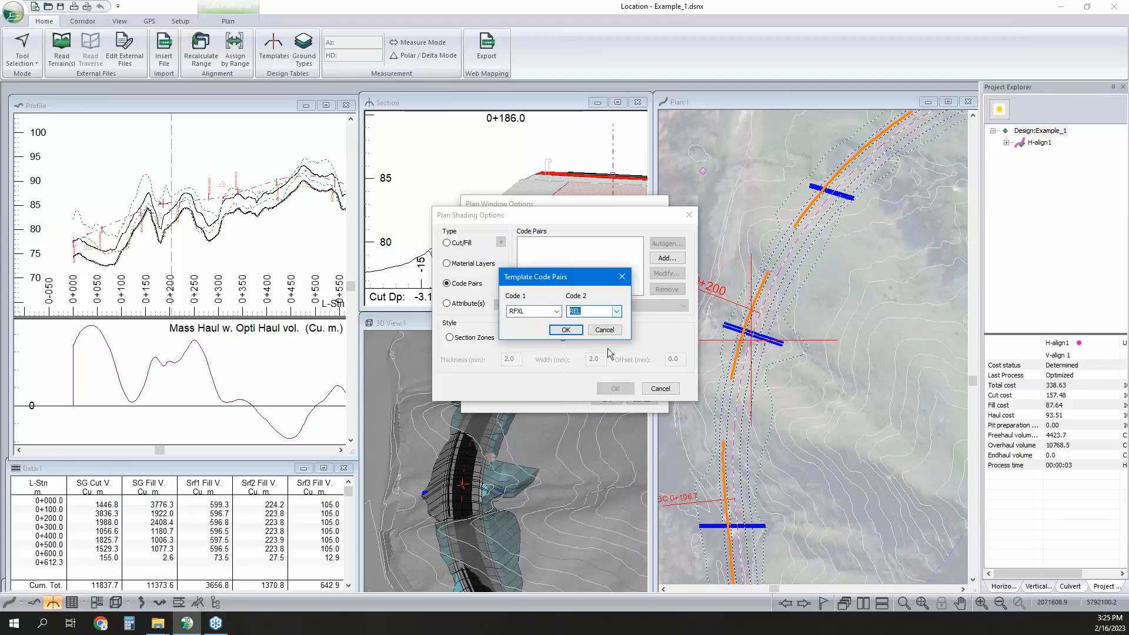
click(565, 330)
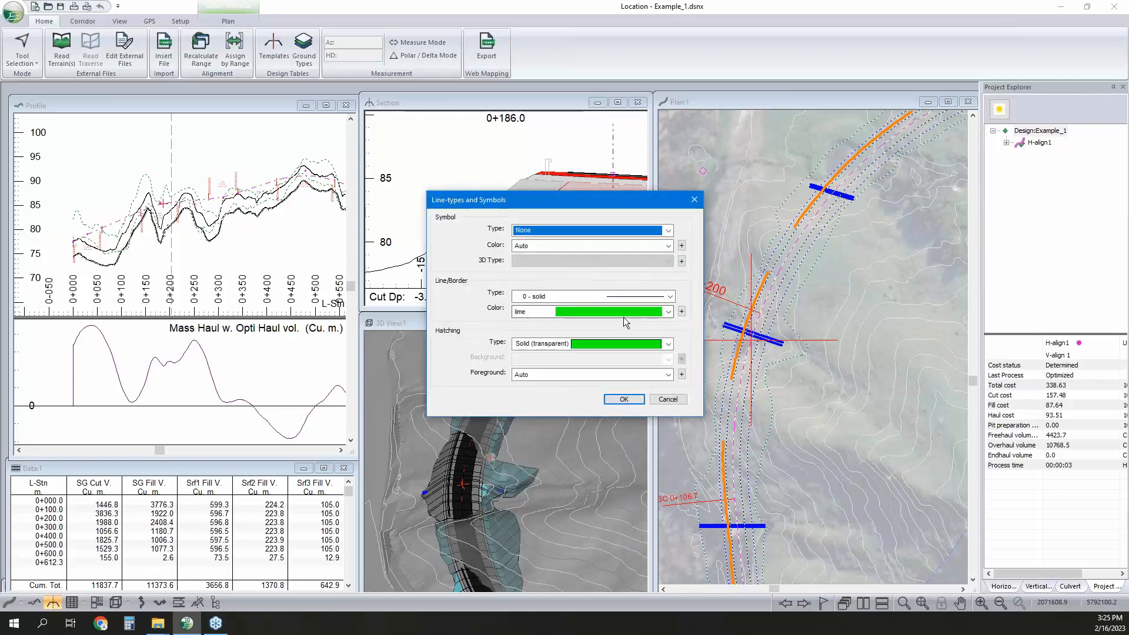
Set the RFXL–REL code pair's line color to silver and apply the Plan options.
click(623, 314)
scroll(617, 351, up, 3)
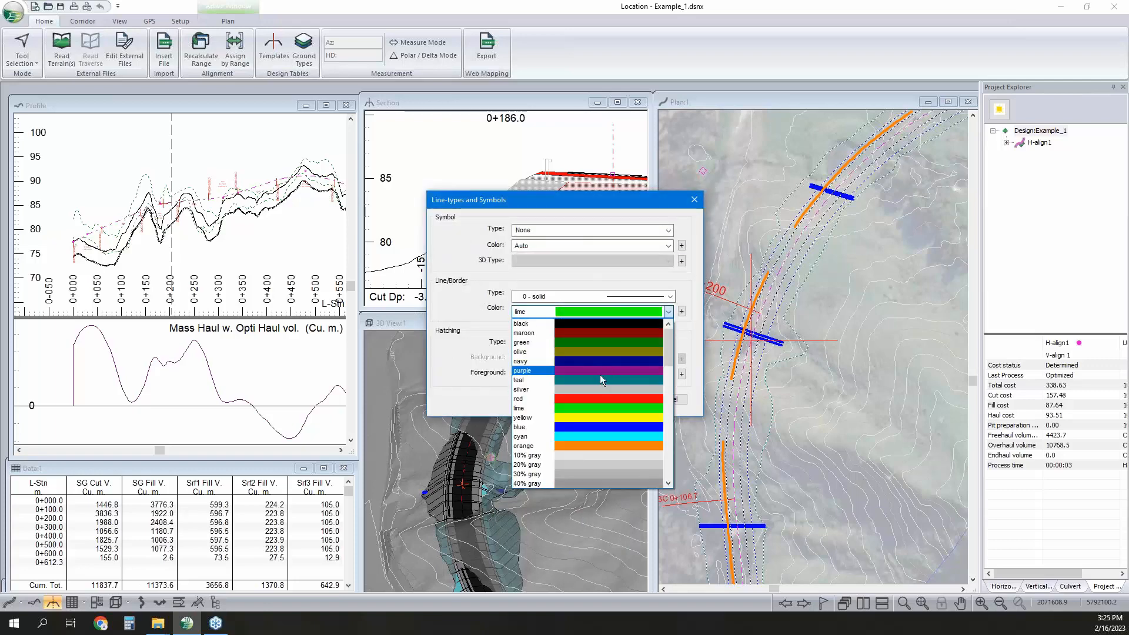
click(595, 388)
click(620, 400)
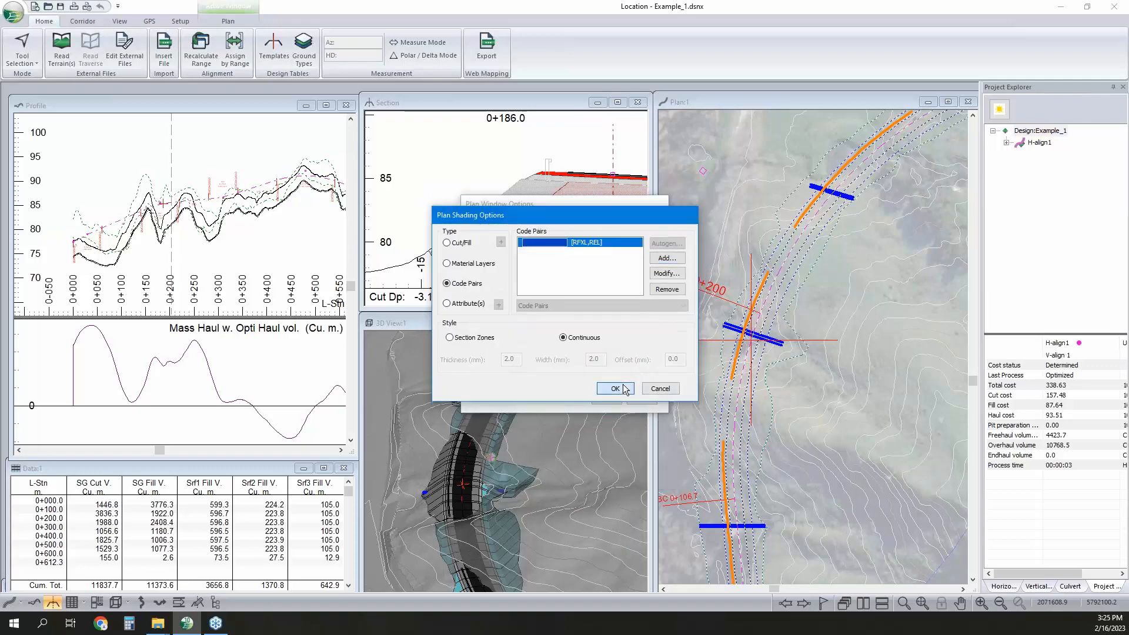
click(615, 389)
click(610, 404)
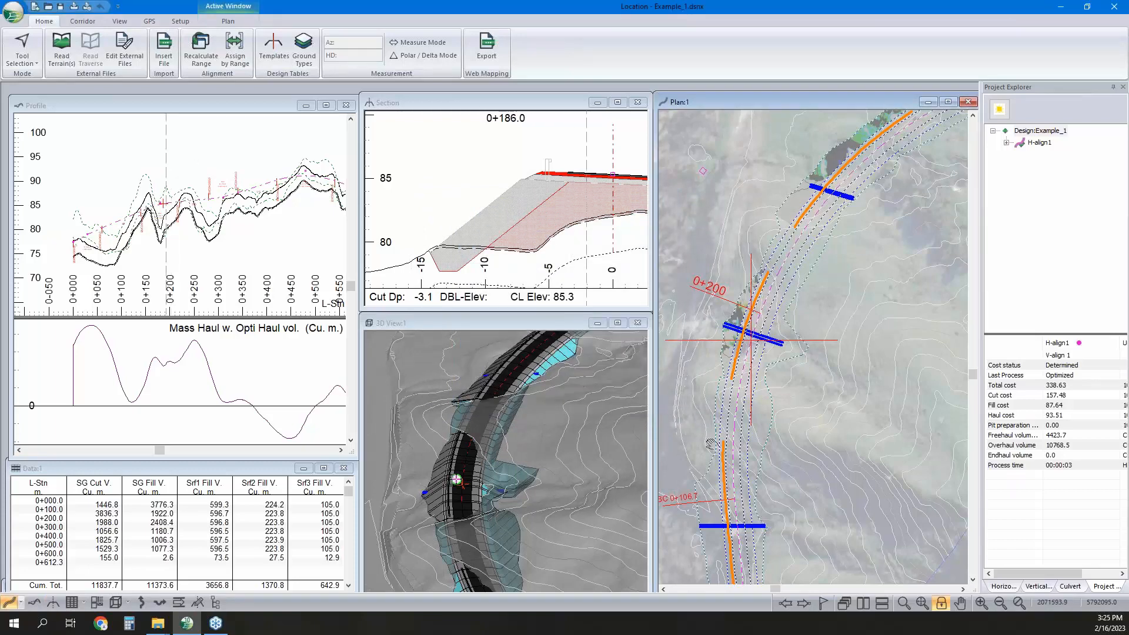
Change the RFXL–REL code pair's hatching type to dots 4 and apply the Plan options.
middle_drag(753, 317, 711, 444)
right_click(765, 284)
click(814, 379)
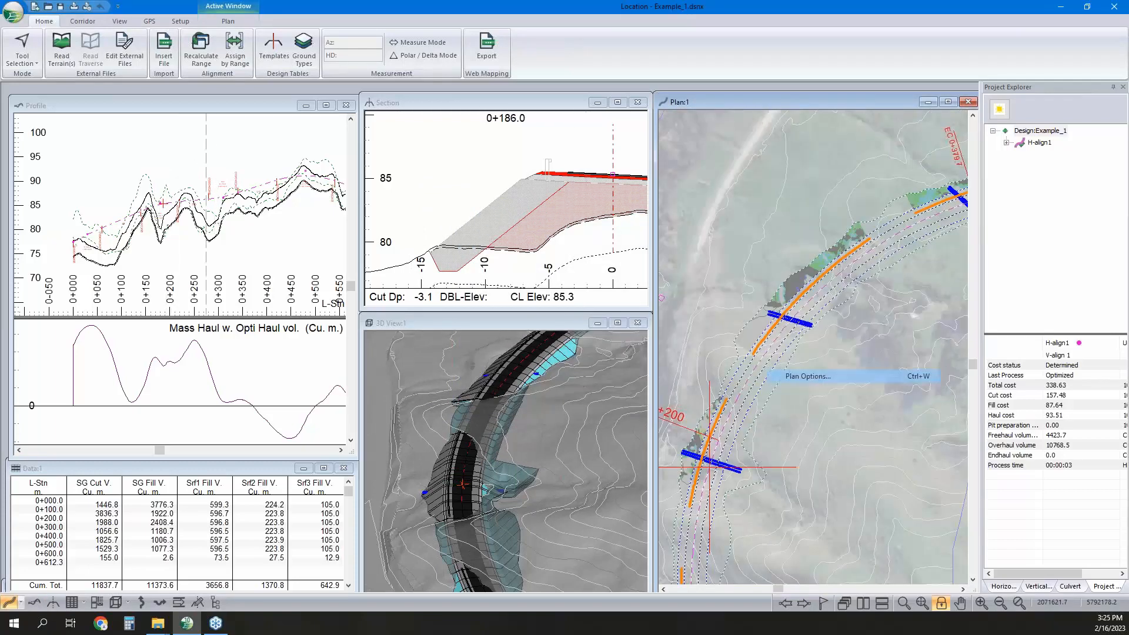
click(655, 353)
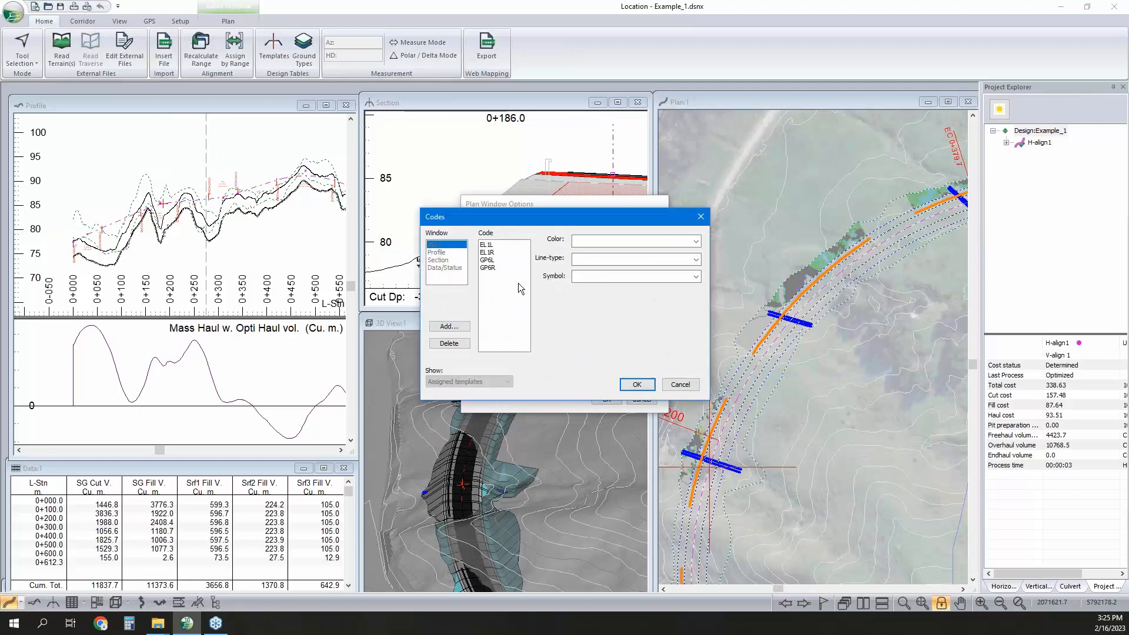
click(669, 380)
click(656, 365)
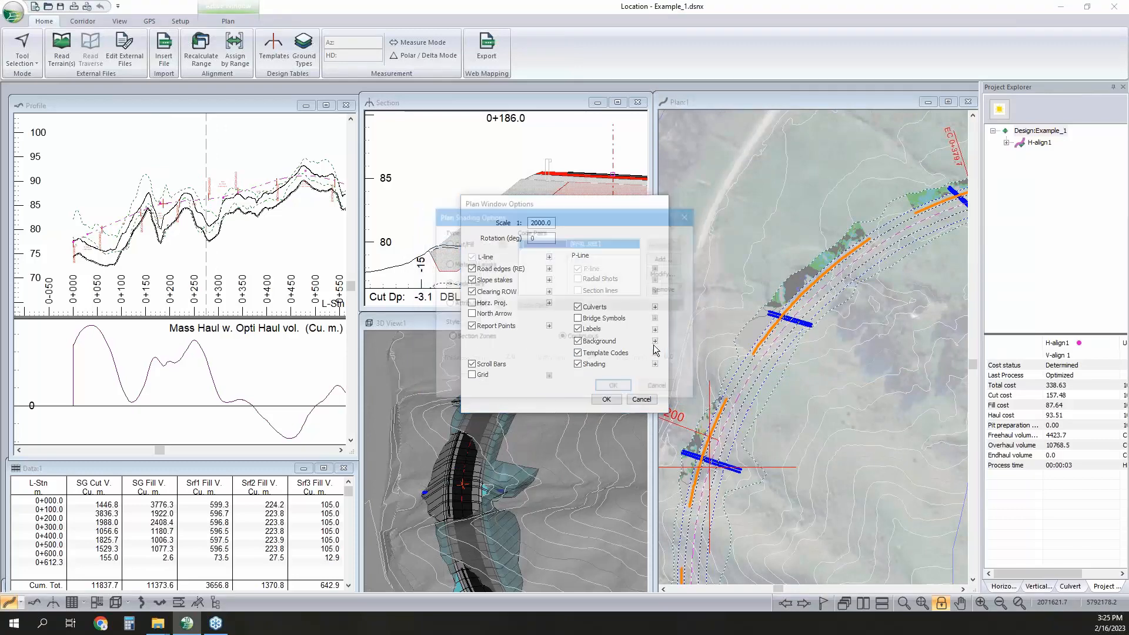
click(659, 274)
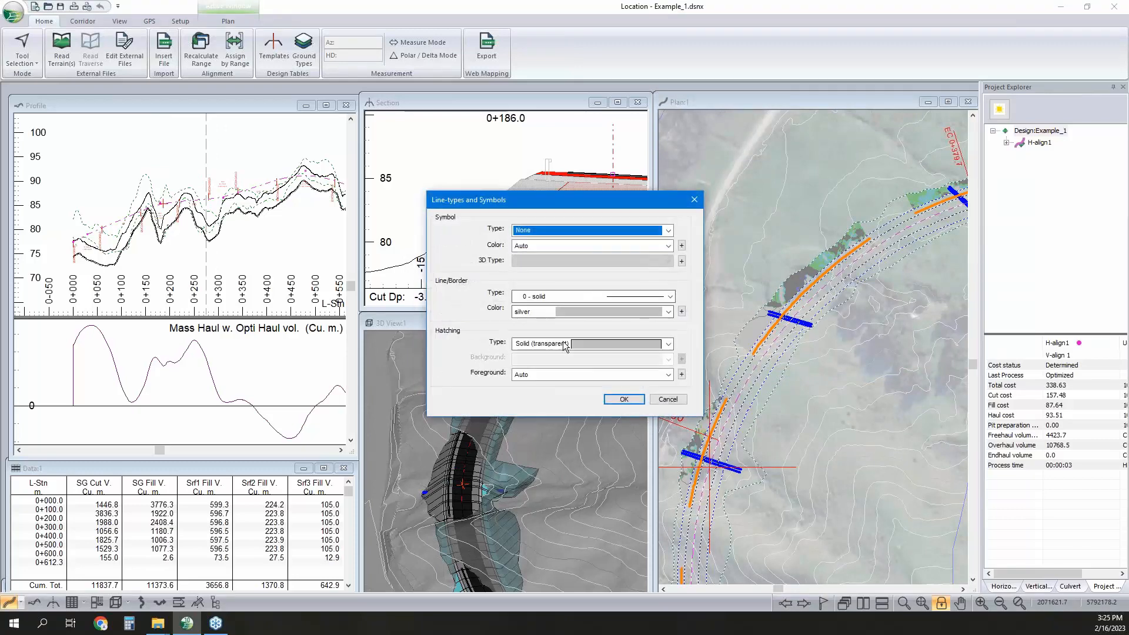
click(588, 344)
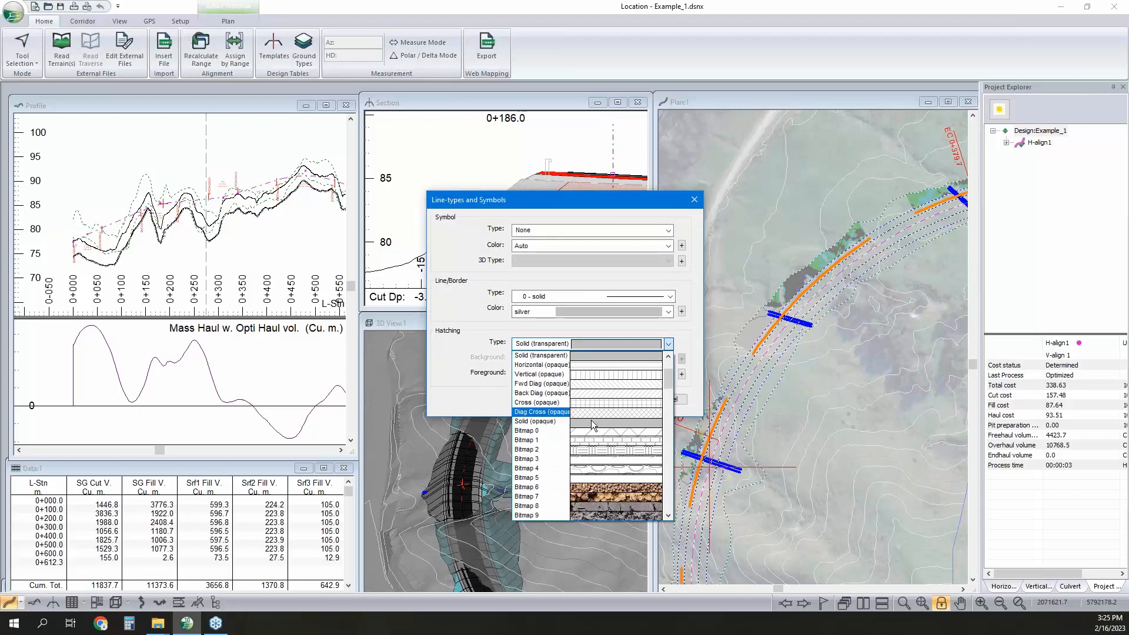
scroll(588, 420, down, 4)
scroll(601, 440, down, 6)
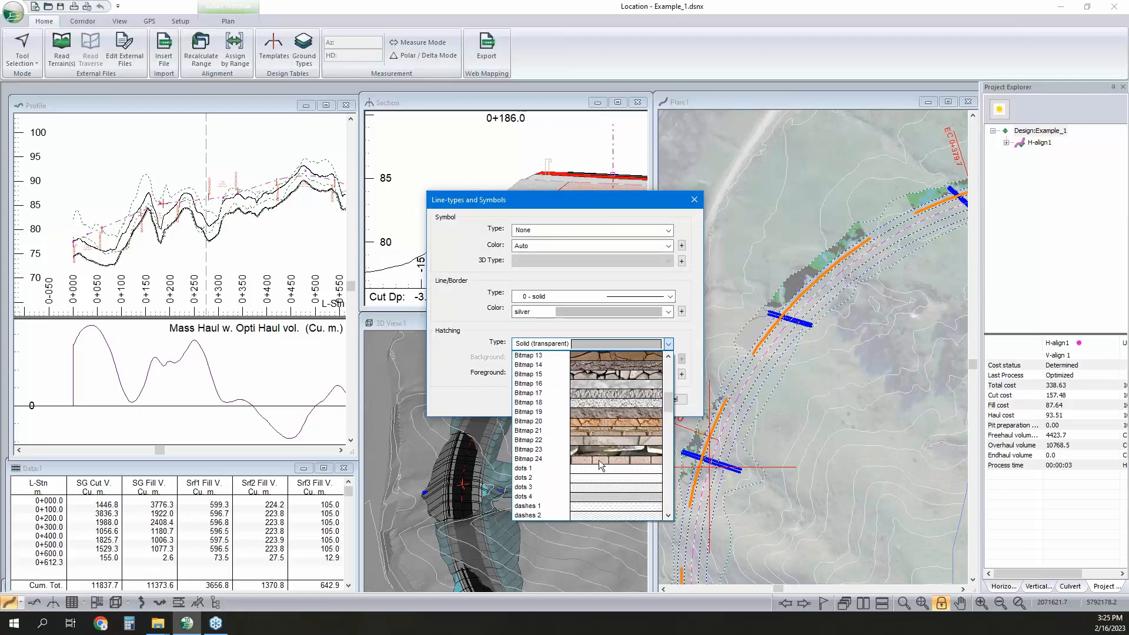
click(589, 499)
click(617, 399)
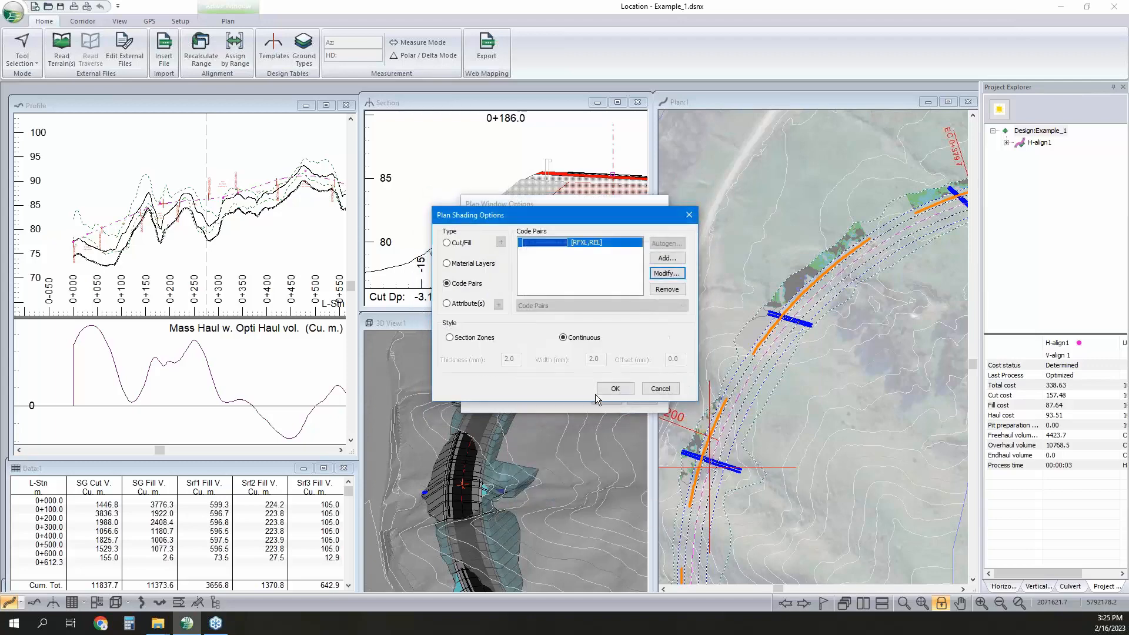
click(614, 391)
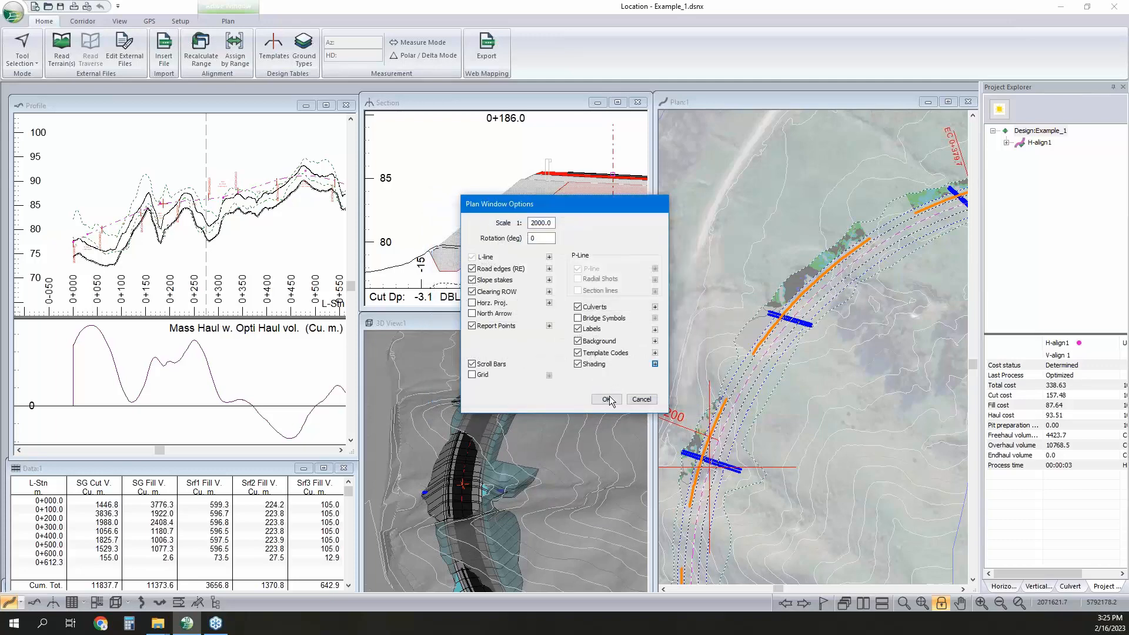
click(609, 397)
Turn off the background in the Plan window and inspect the code-pair shading along the fill slopes around station 0+200.
scroll(736, 397, up, 4)
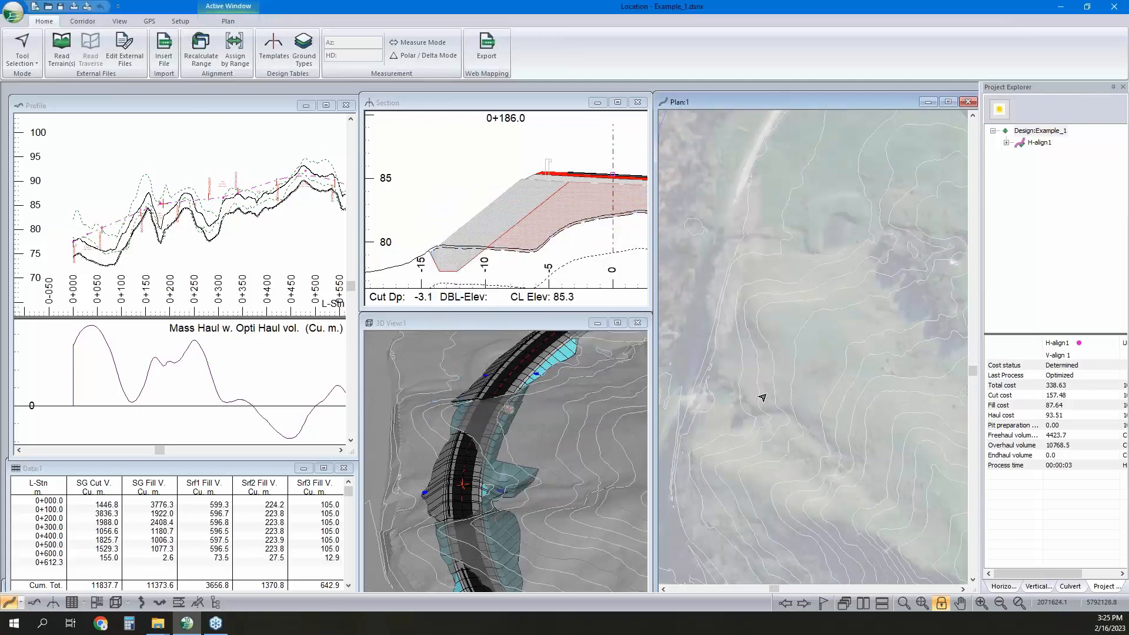
scroll(730, 398, up, 2)
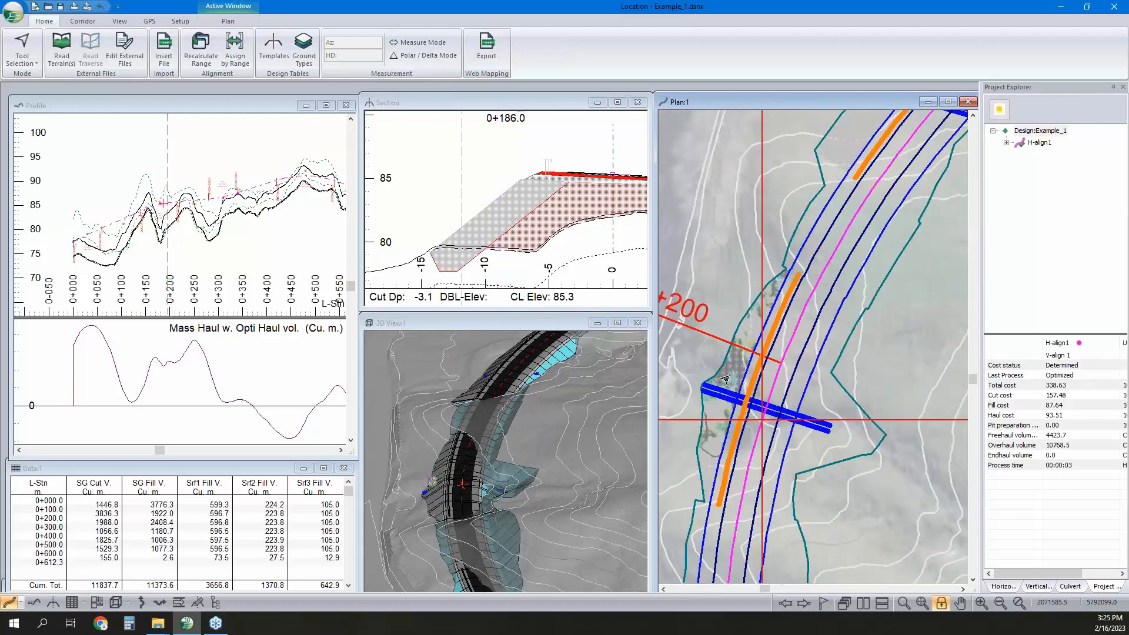
scroll(758, 354, down, 1)
right_click(762, 347)
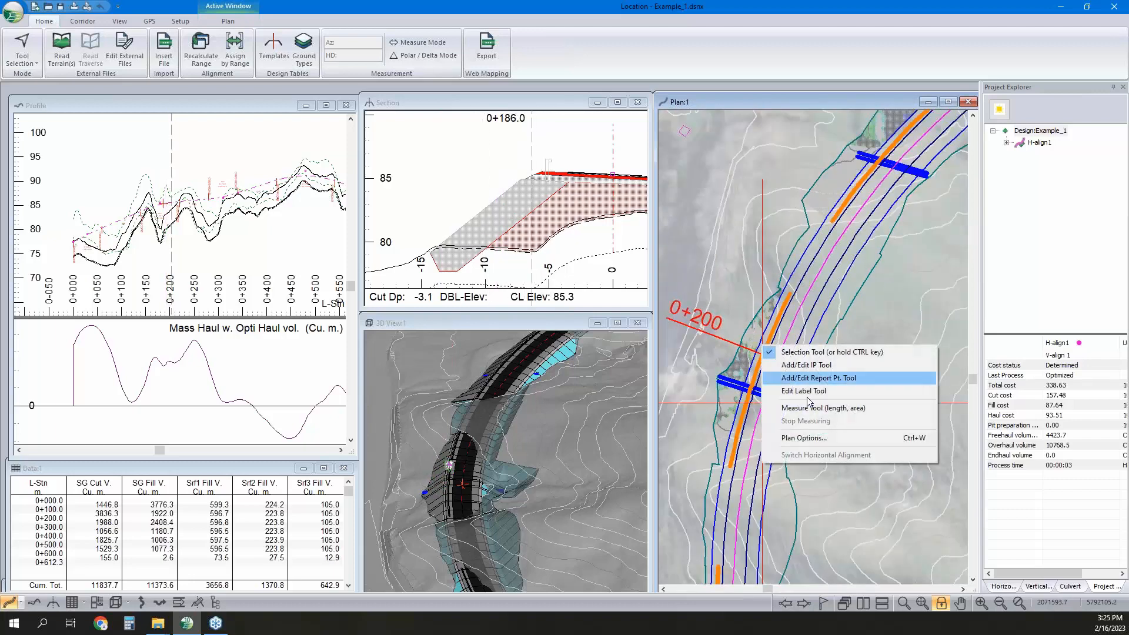
click(806, 439)
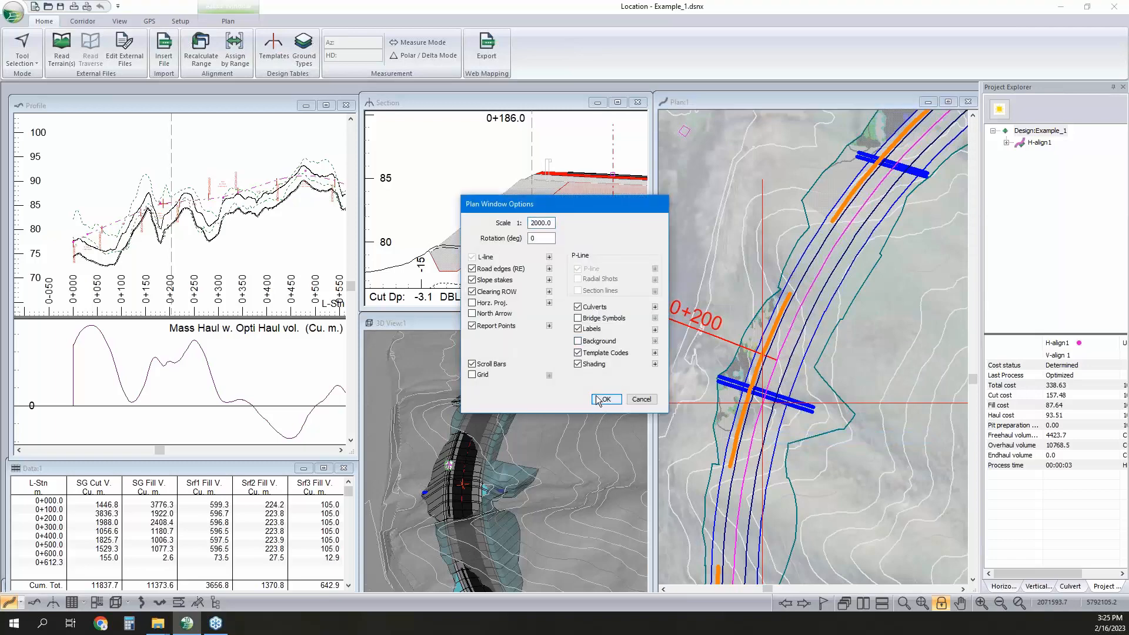
click(604, 400)
middle_drag(708, 427, 738, 380)
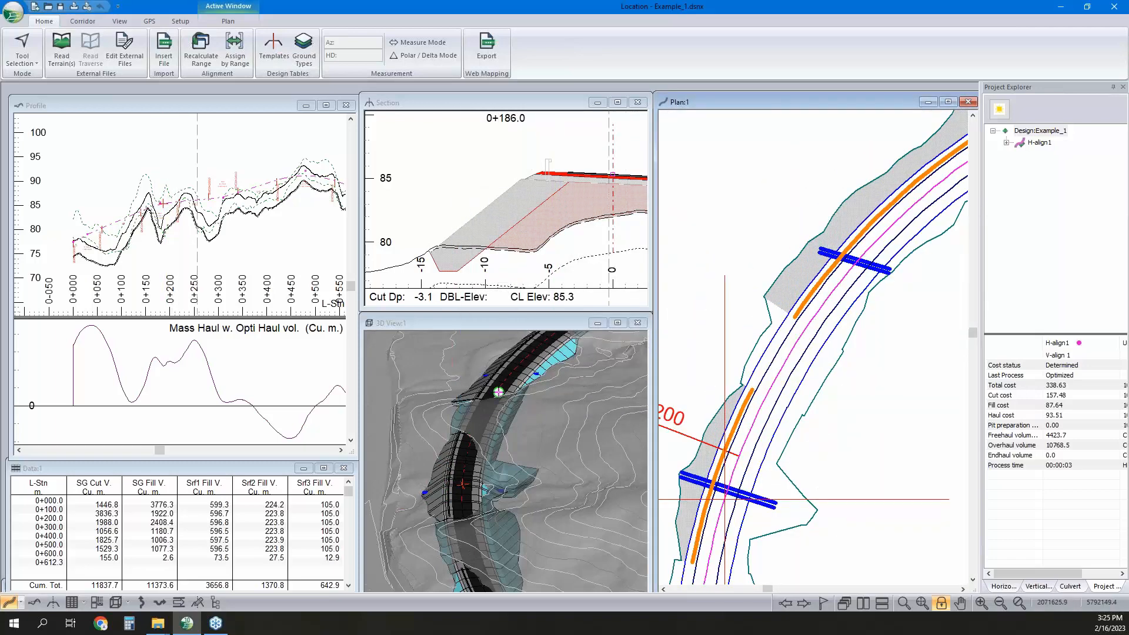
mouse_move(824, 327)
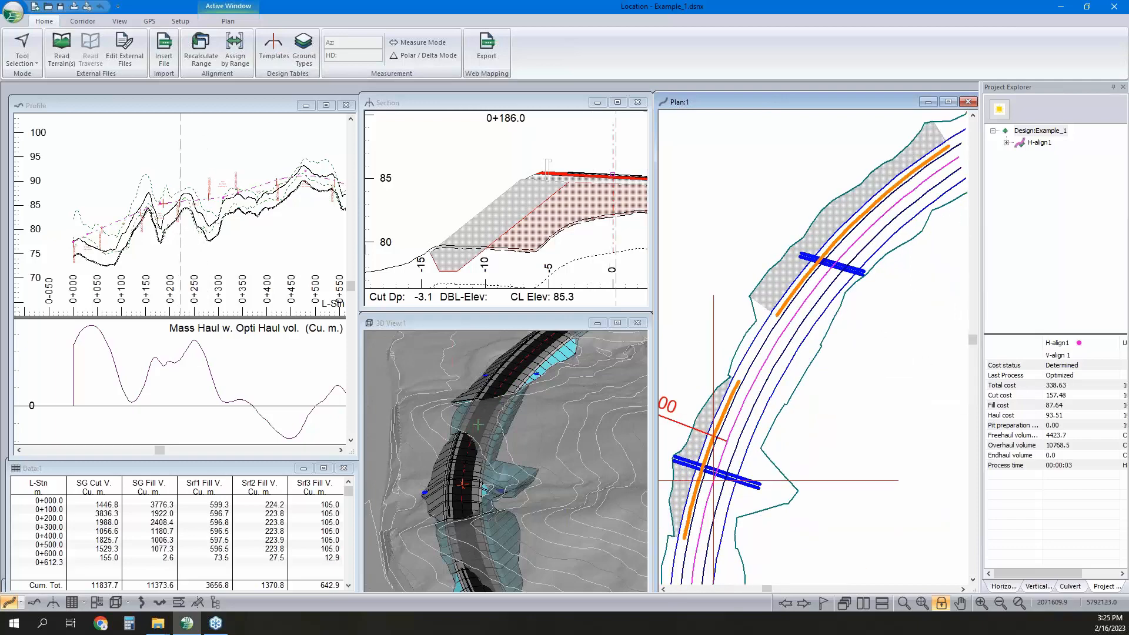
mouse_move(712, 417)
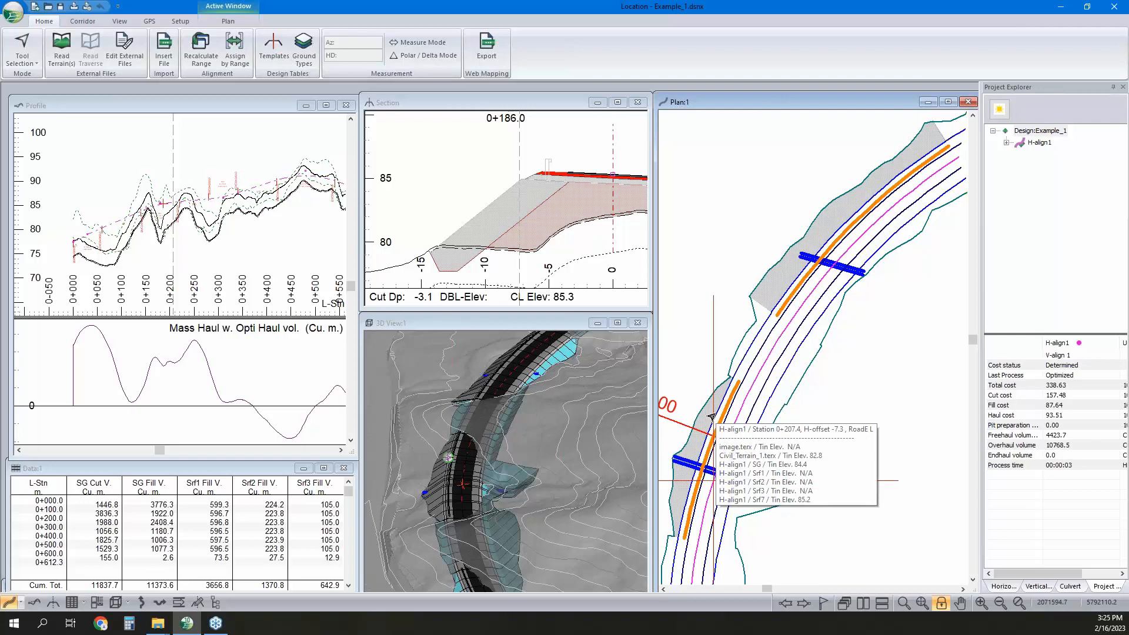
mouse_move(689, 516)
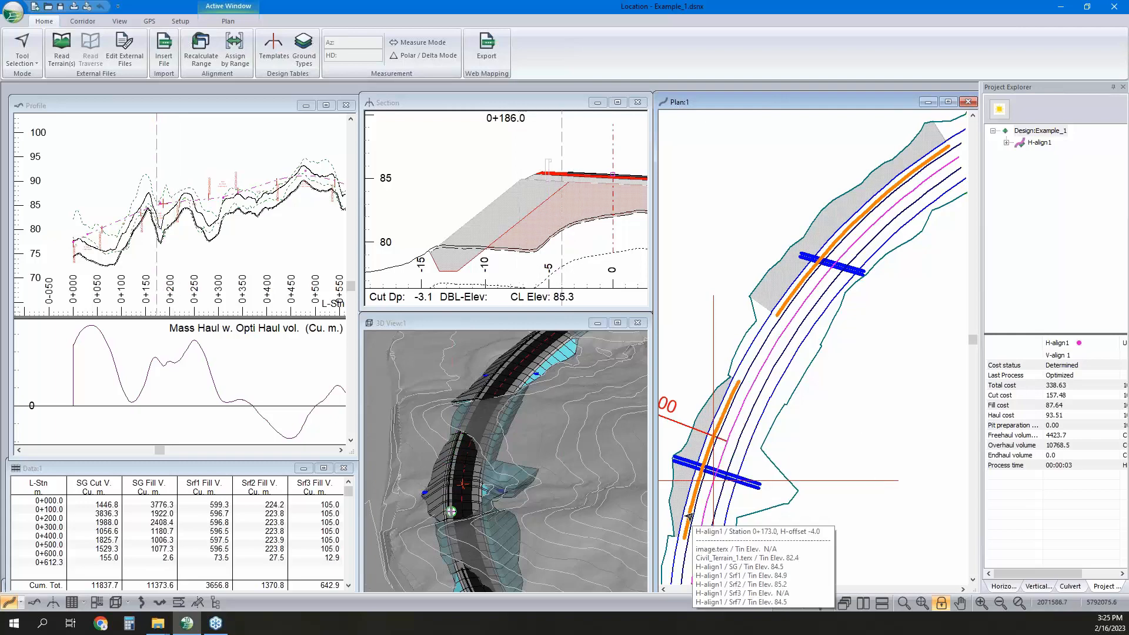
Switch the Plan shading type to Material Layers and add the surface Srf3 - Layer 3 above subgrade.
right_click(775, 393)
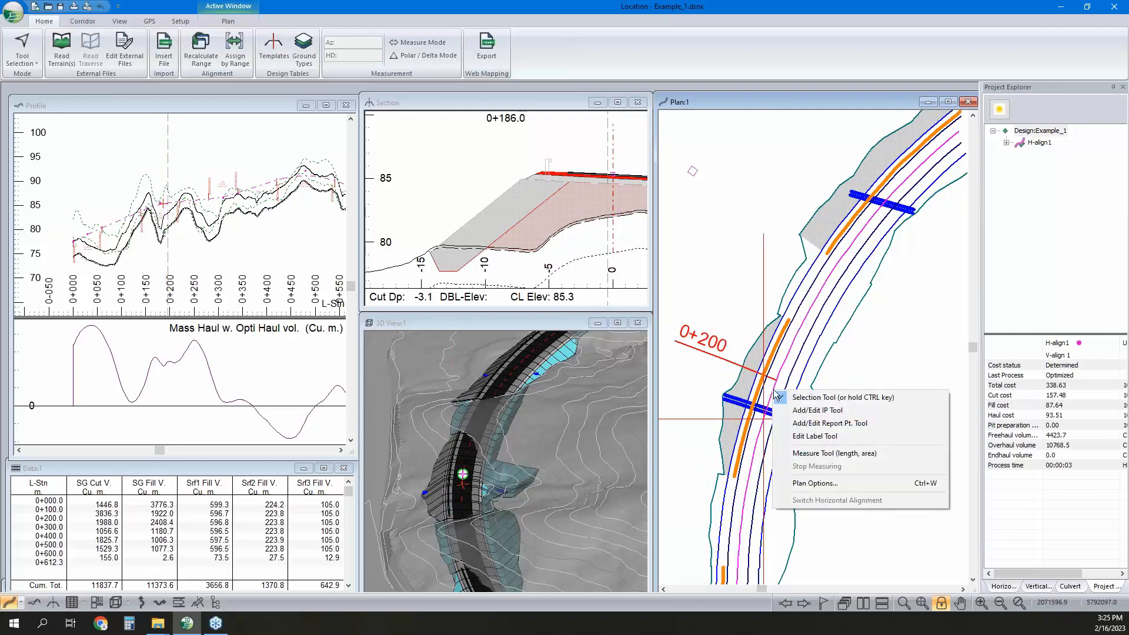
click(820, 483)
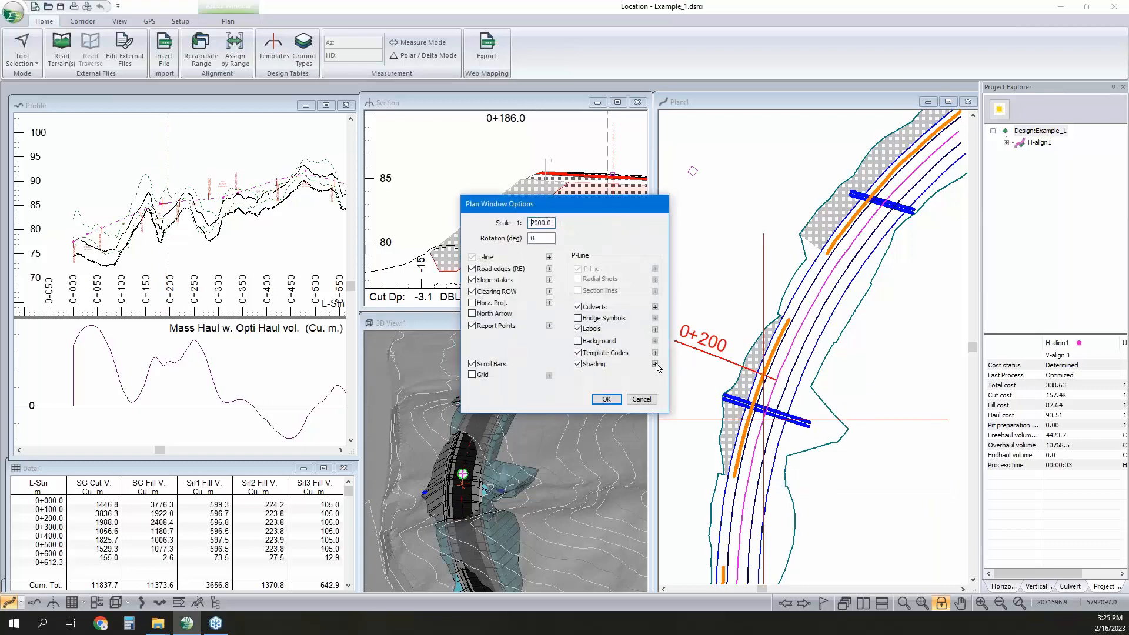
click(655, 365)
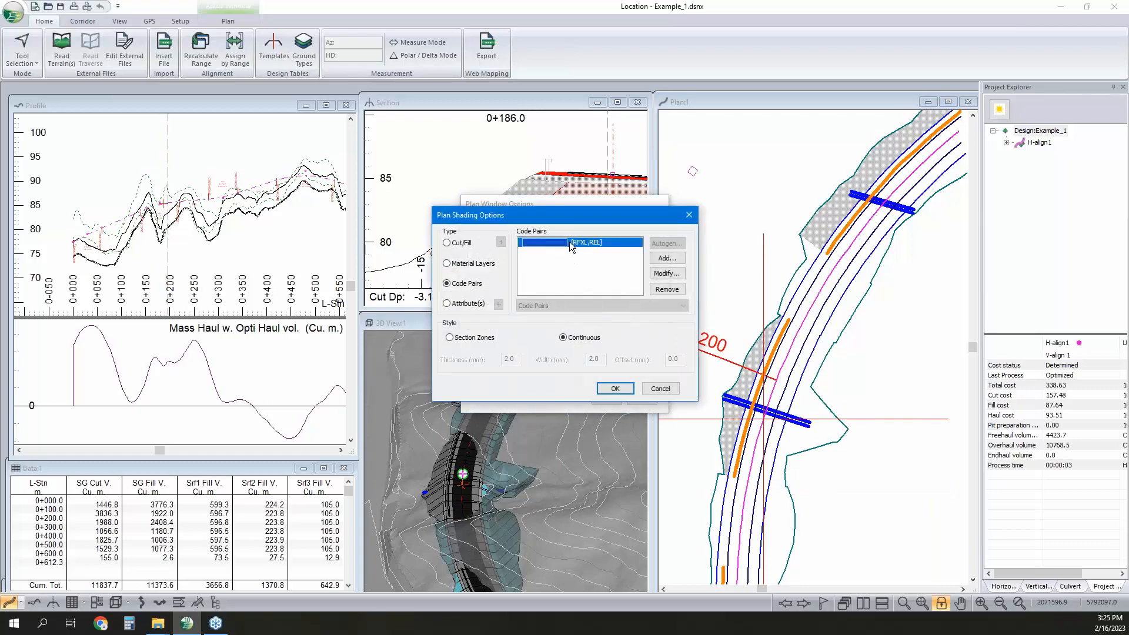
click(448, 264)
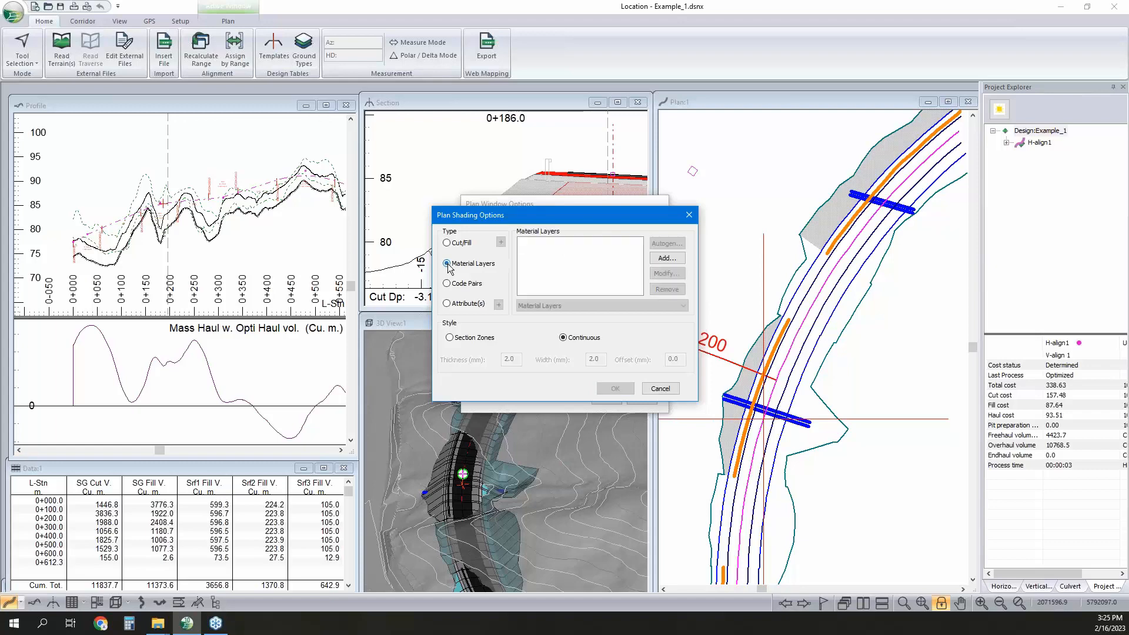
click(676, 260)
click(562, 291)
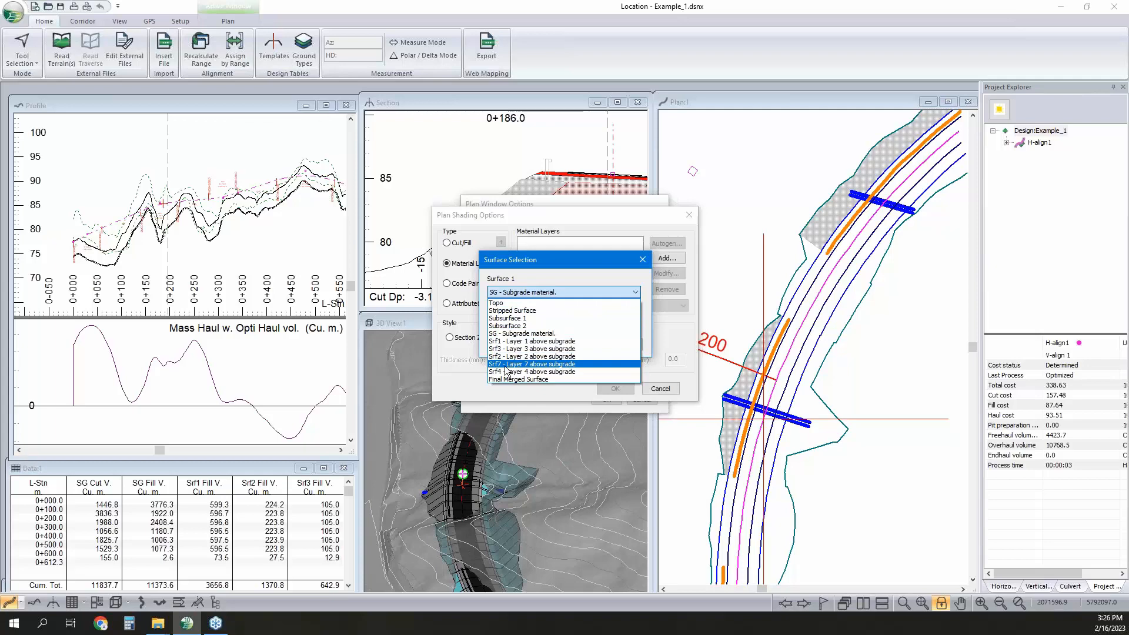
click(513, 349)
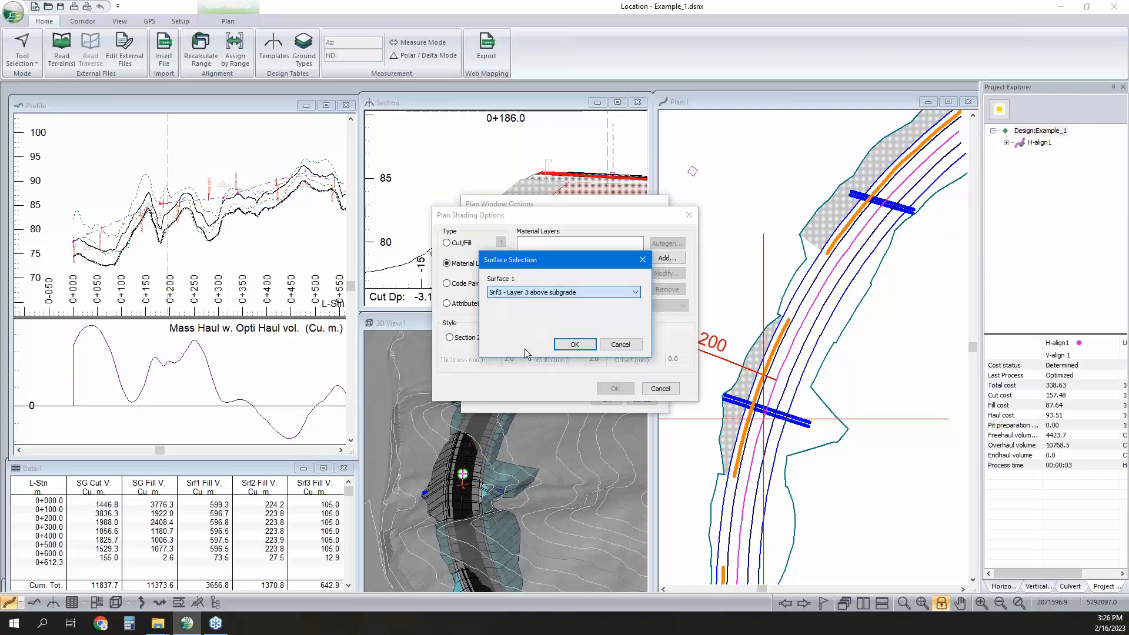
click(567, 346)
Set the Srf3 material layer's line color to 90% gray and apply the Plan options.
click(665, 274)
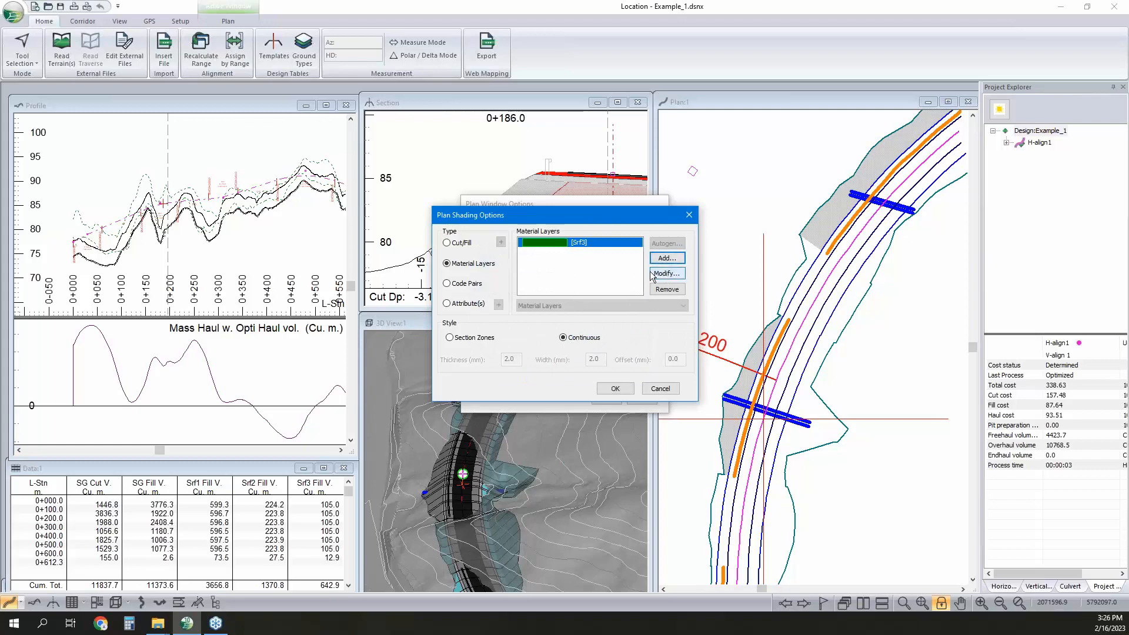
click(602, 308)
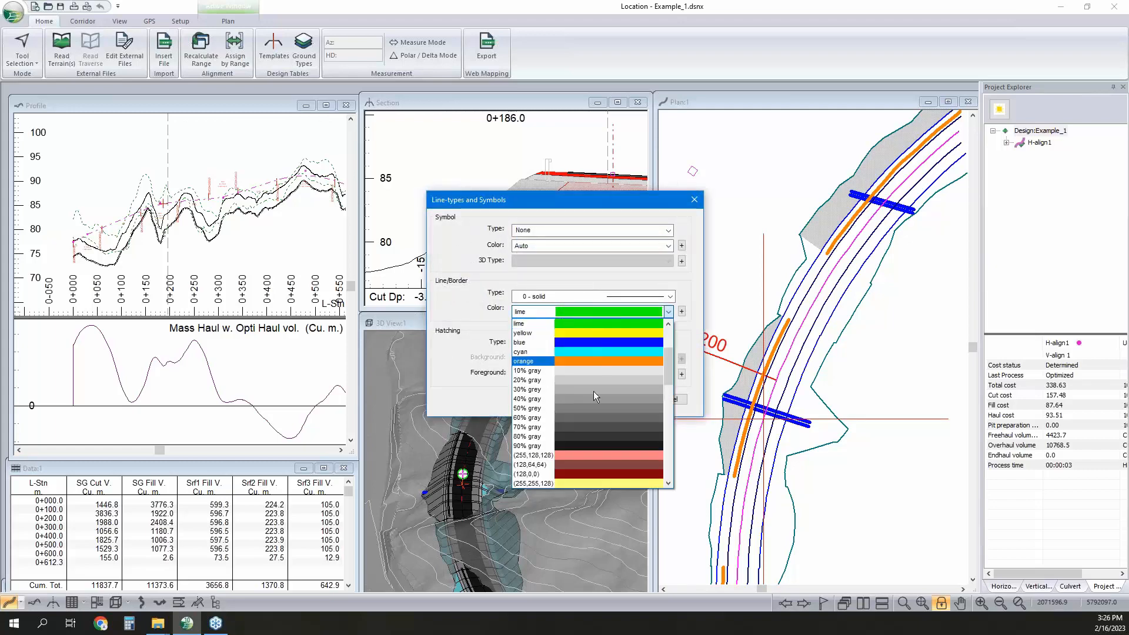
click(592, 443)
click(618, 400)
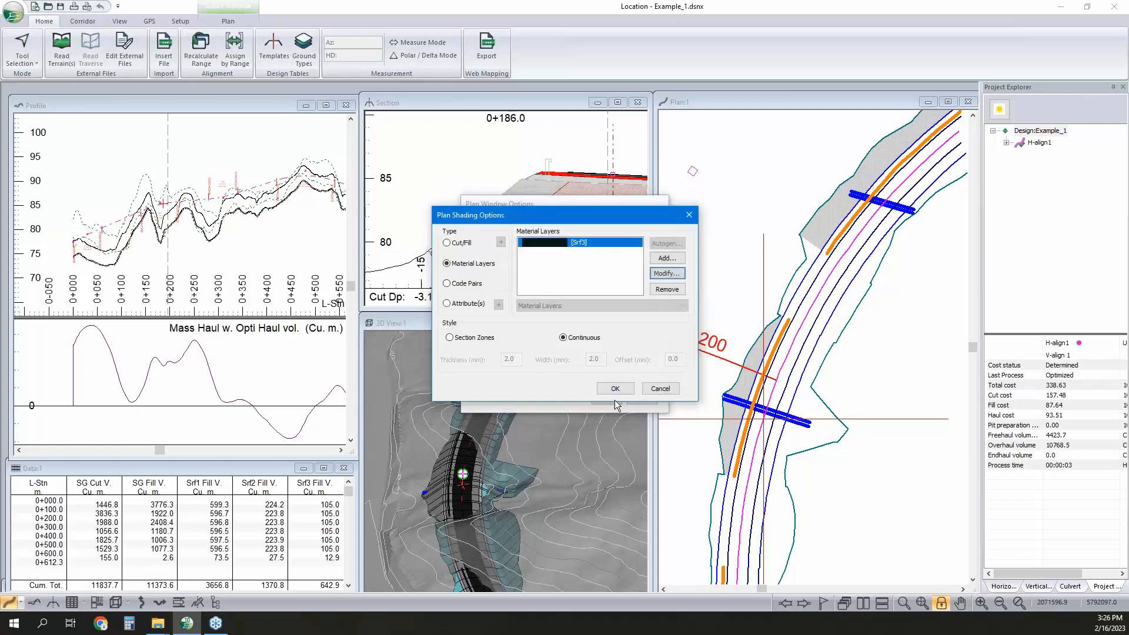
click(615, 390)
click(611, 396)
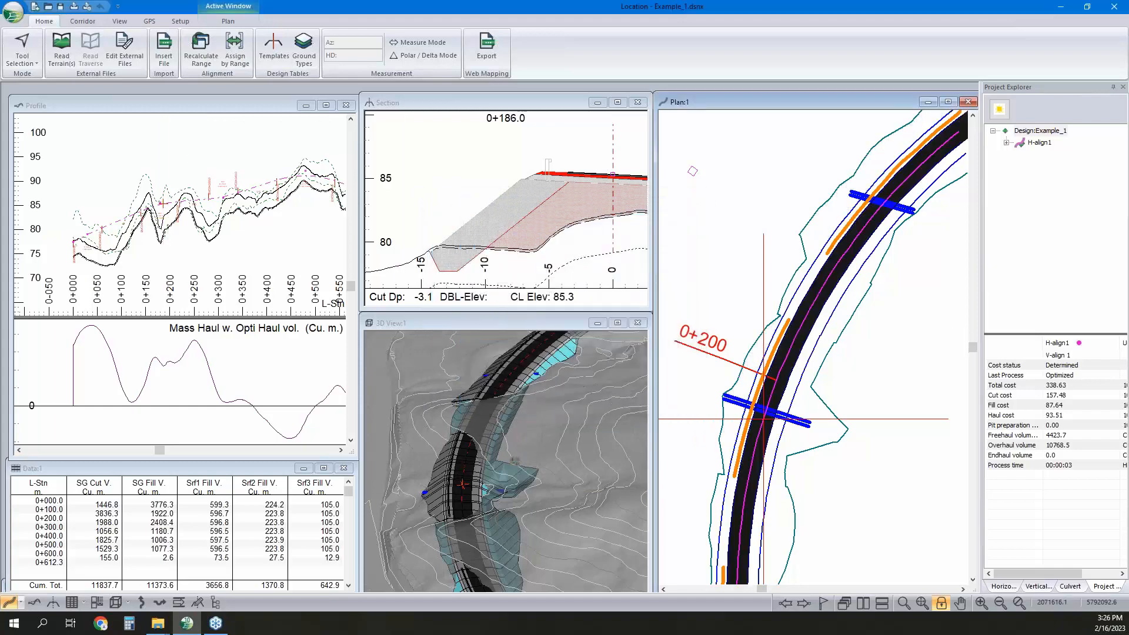
Compare the Srf3 pavement layer in the section at station 0+186.0 with the material-layer shading along the road in plan.
click(542, 201)
scroll(546, 194, up, 1)
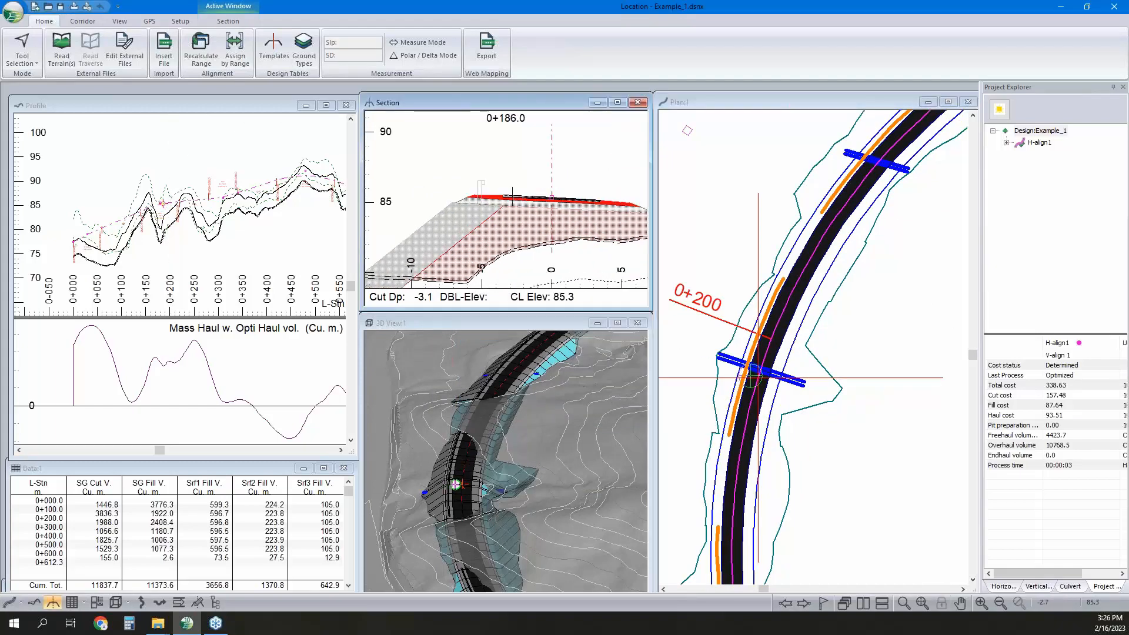
mouse_move(503, 195)
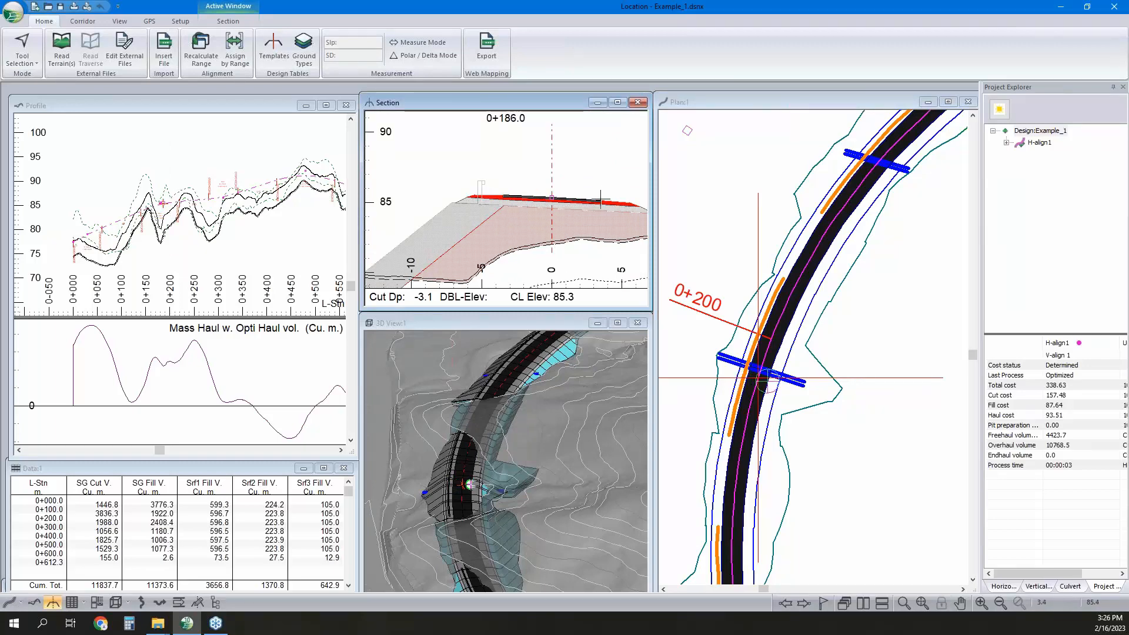
mouse_move(602, 199)
scroll(523, 206, up, 2)
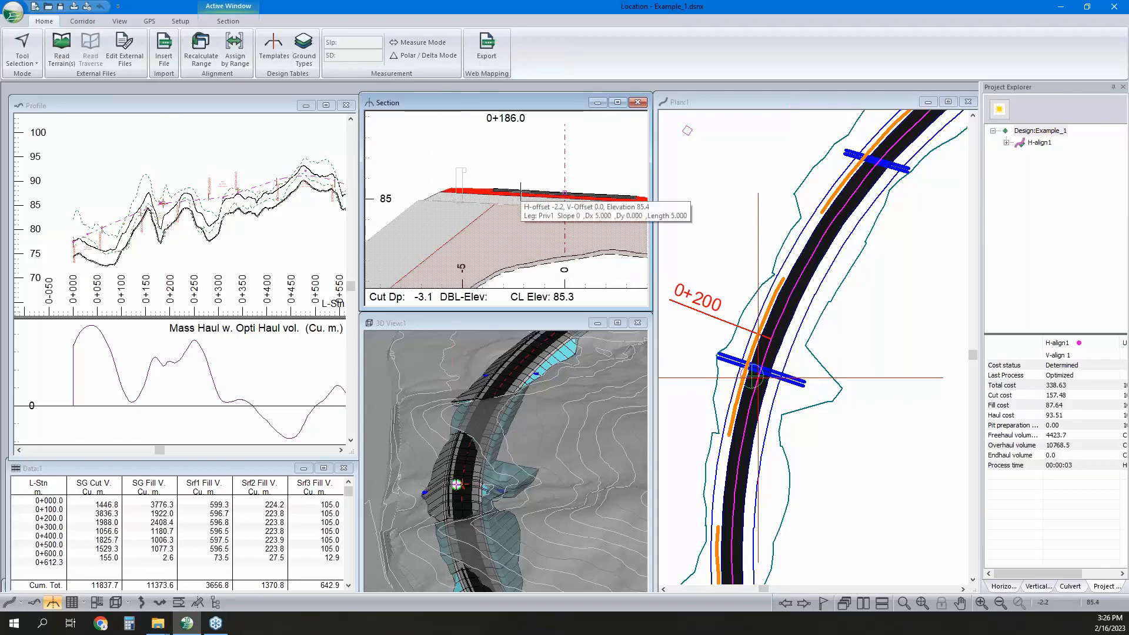
right_click(521, 191)
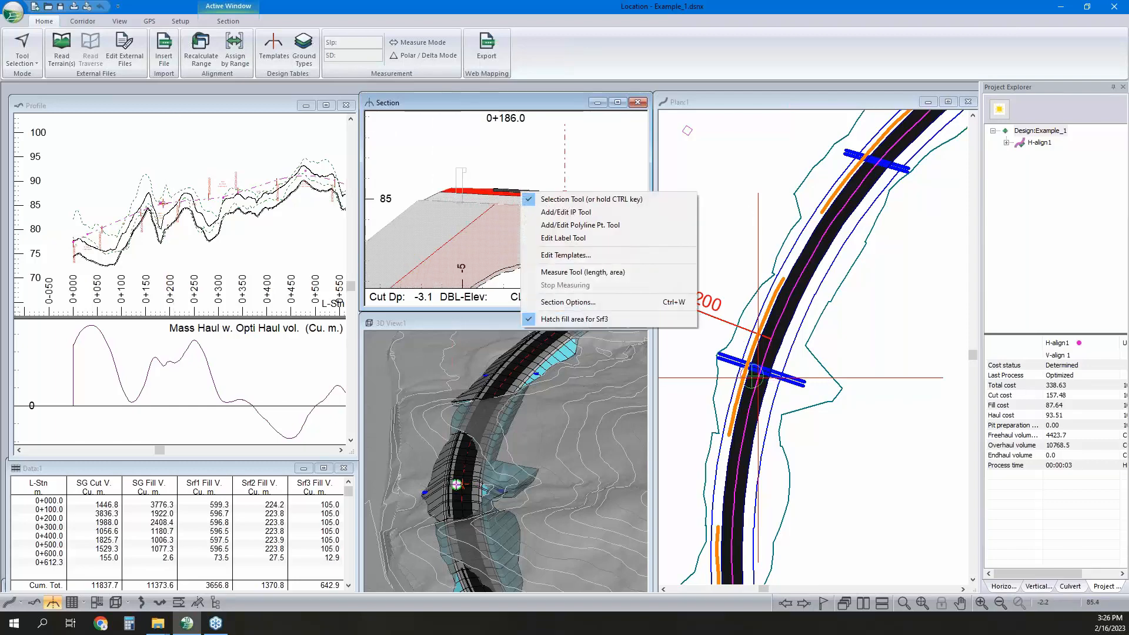
click(558, 104)
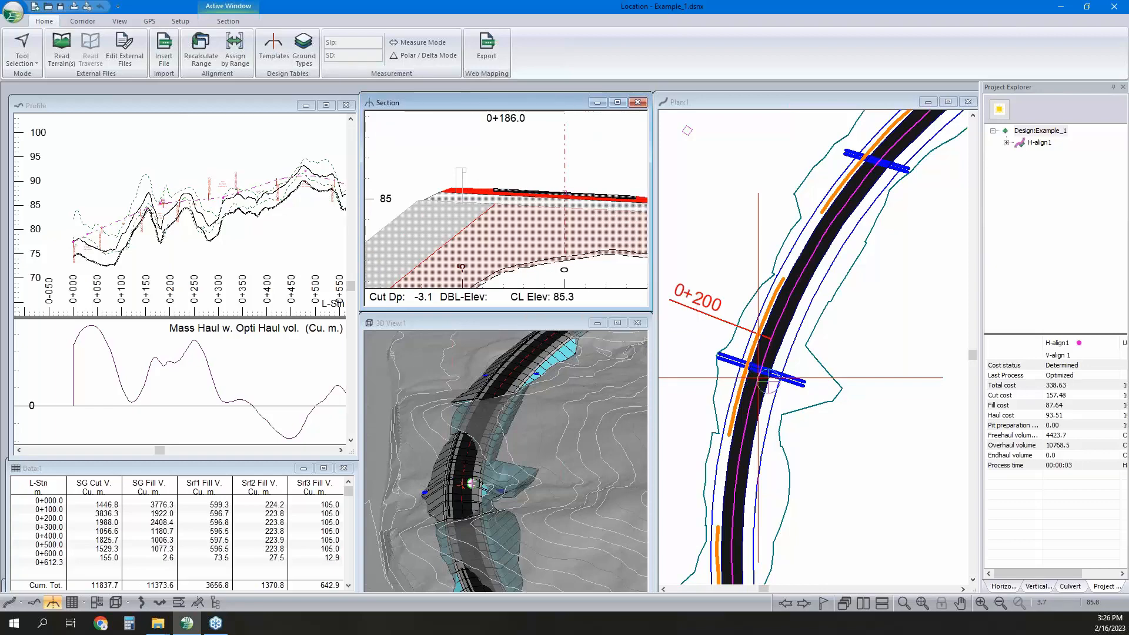
mouse_move(680, 275)
middle_drag(858, 365, 892, 296)
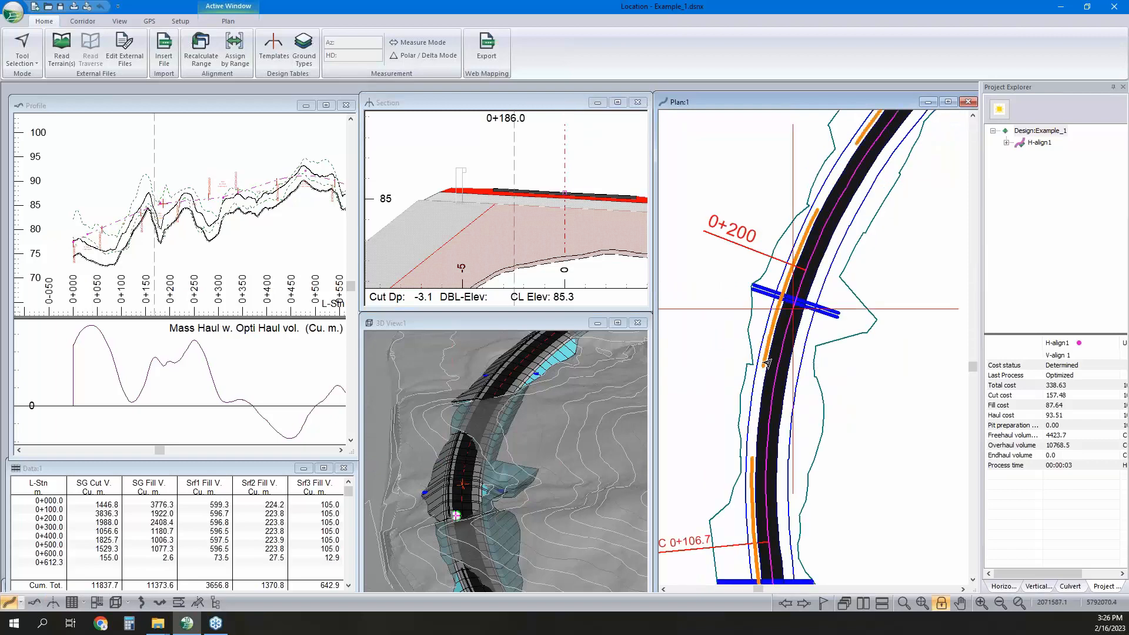
mouse_move(767, 363)
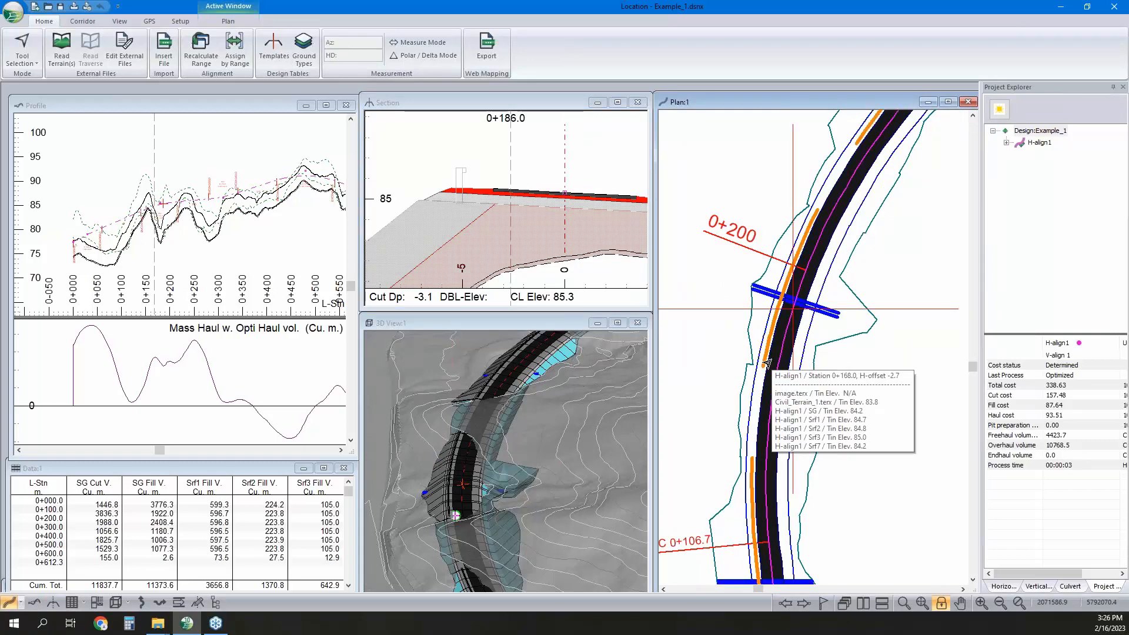
scroll(832, 323, down, 3)
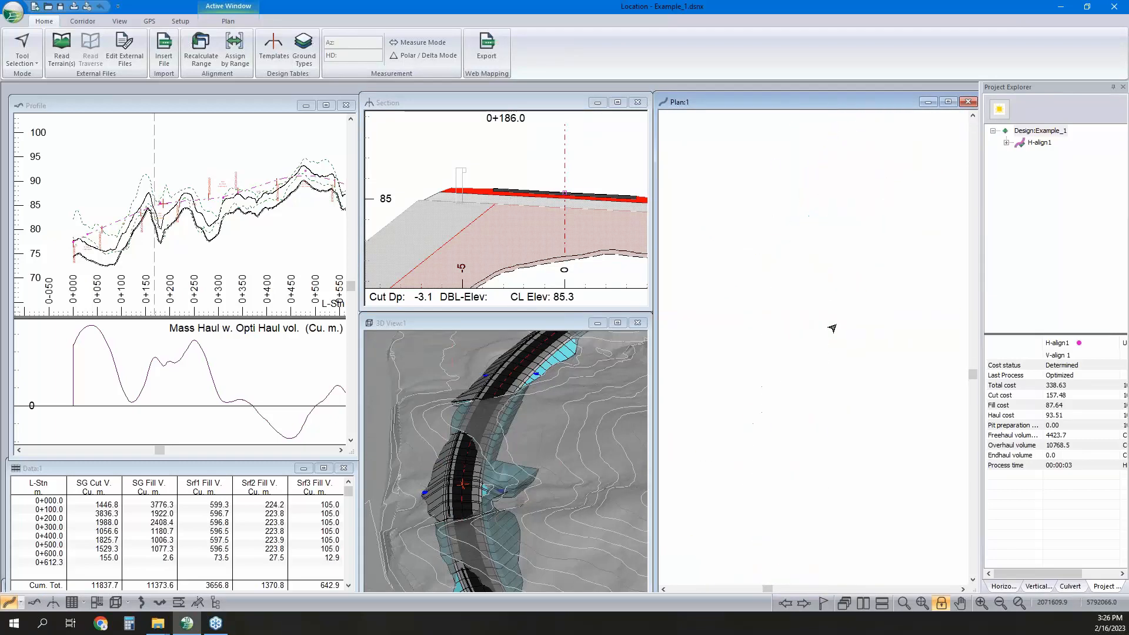
Turn the background display back on in the Plan window and apply the Plan options.
right_click(855, 328)
click(926, 422)
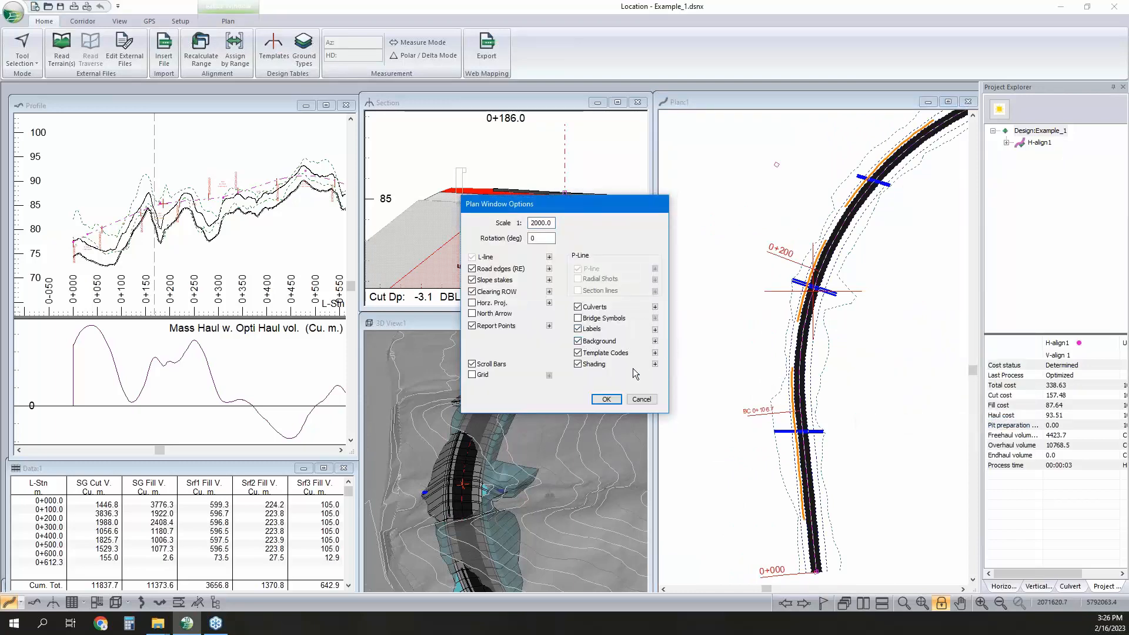
click(655, 342)
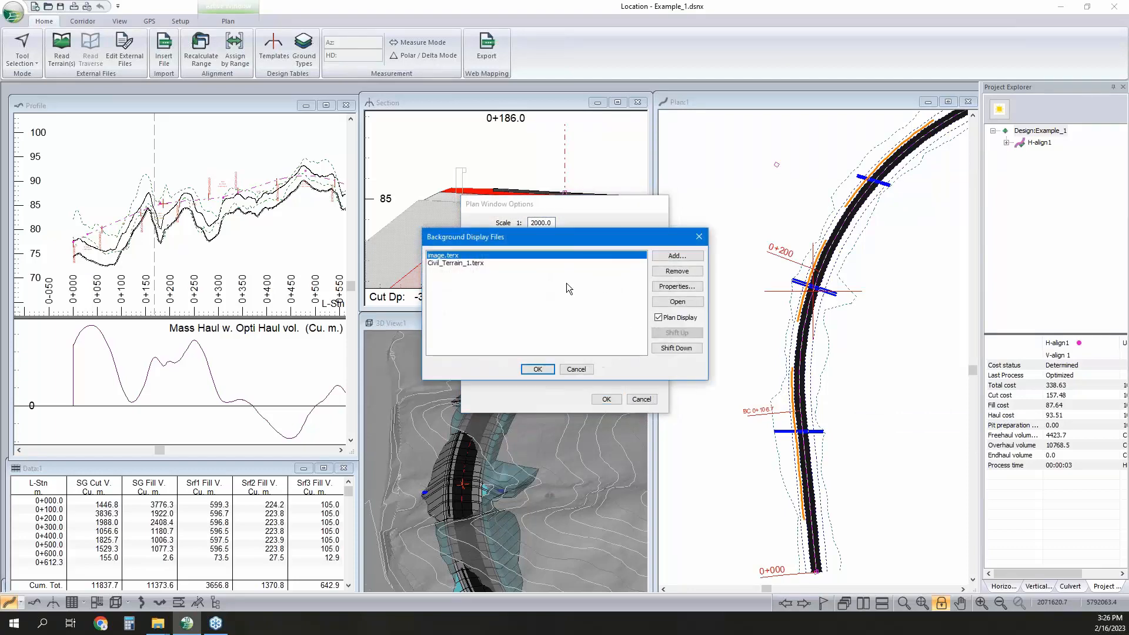
click(538, 369)
click(606, 399)
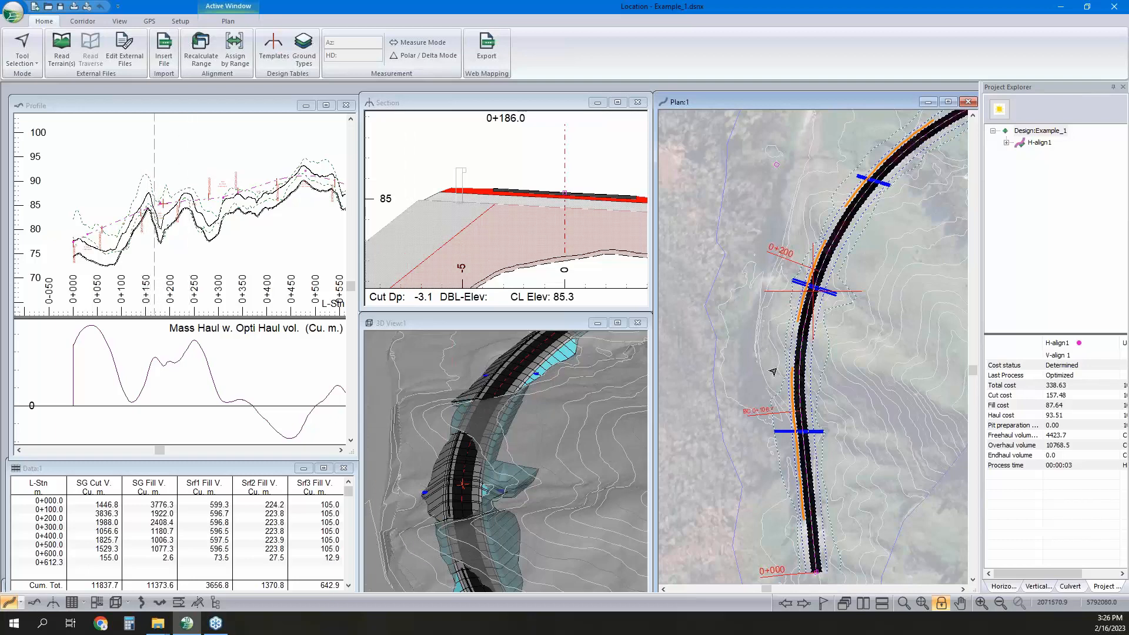
Turn off the plan display of the background file image.terx and apply the Plan options.
right_click(764, 277)
click(821, 373)
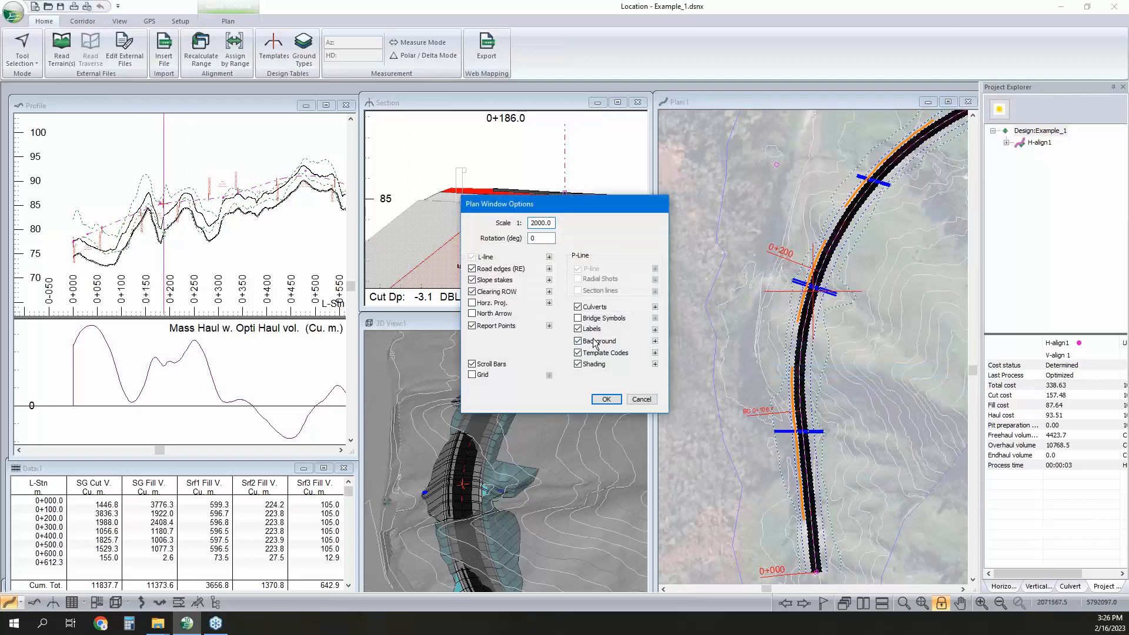
click(655, 342)
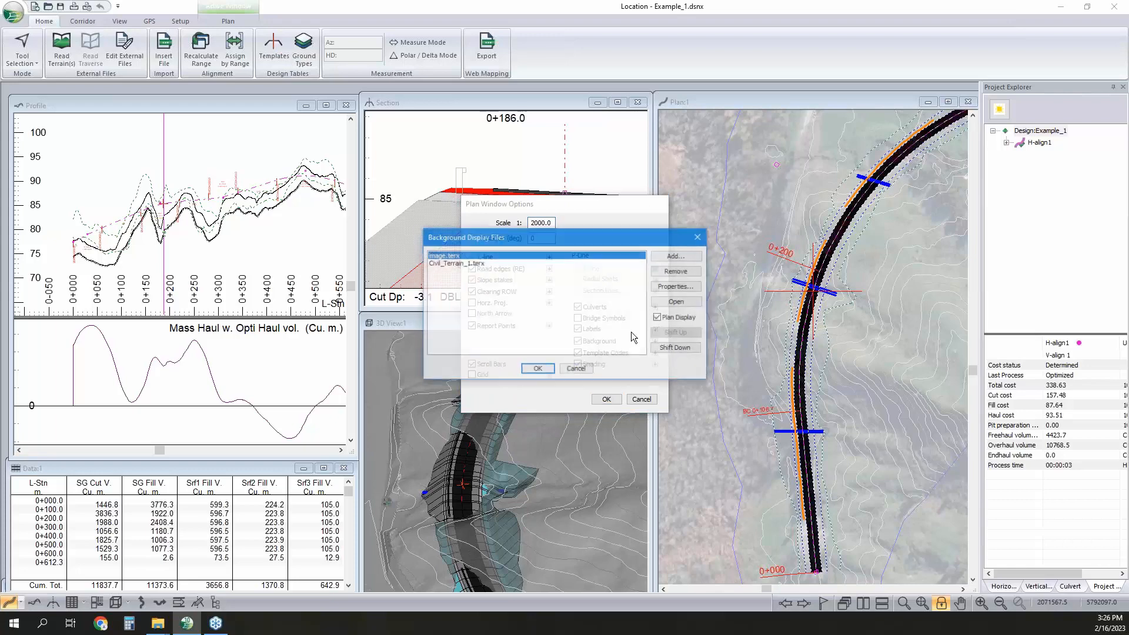
click(451, 264)
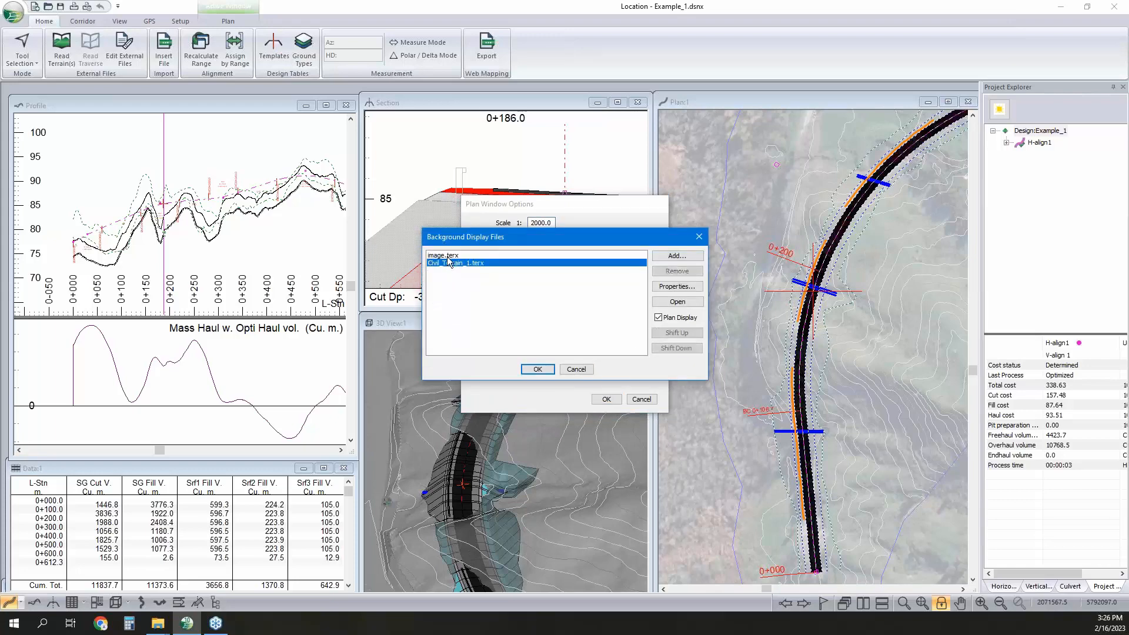
click(456, 256)
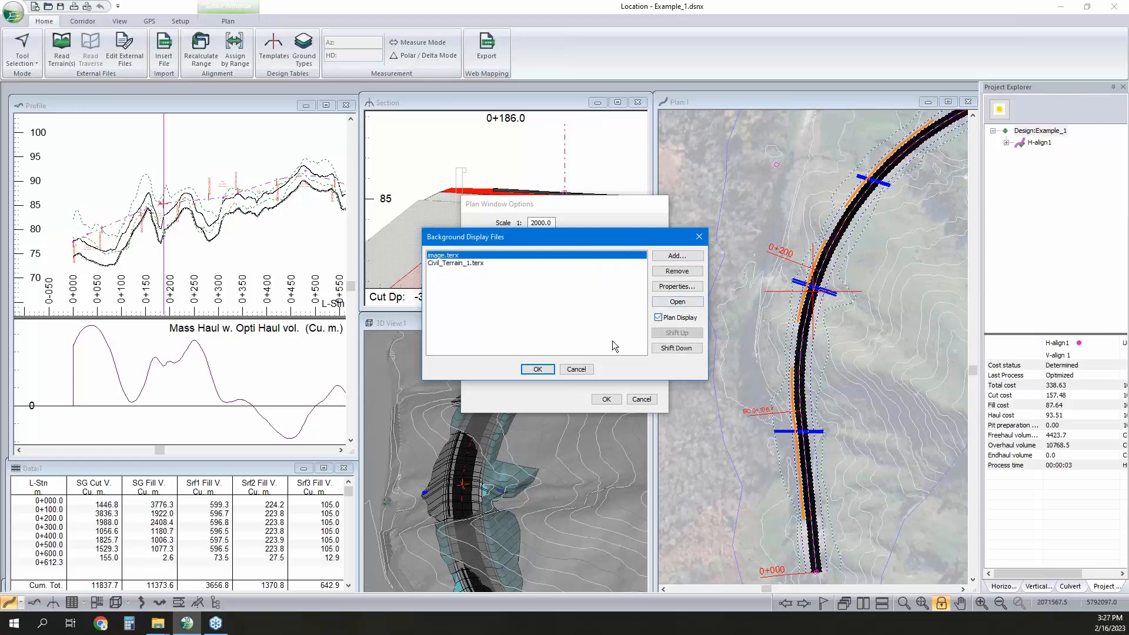
click(537, 370)
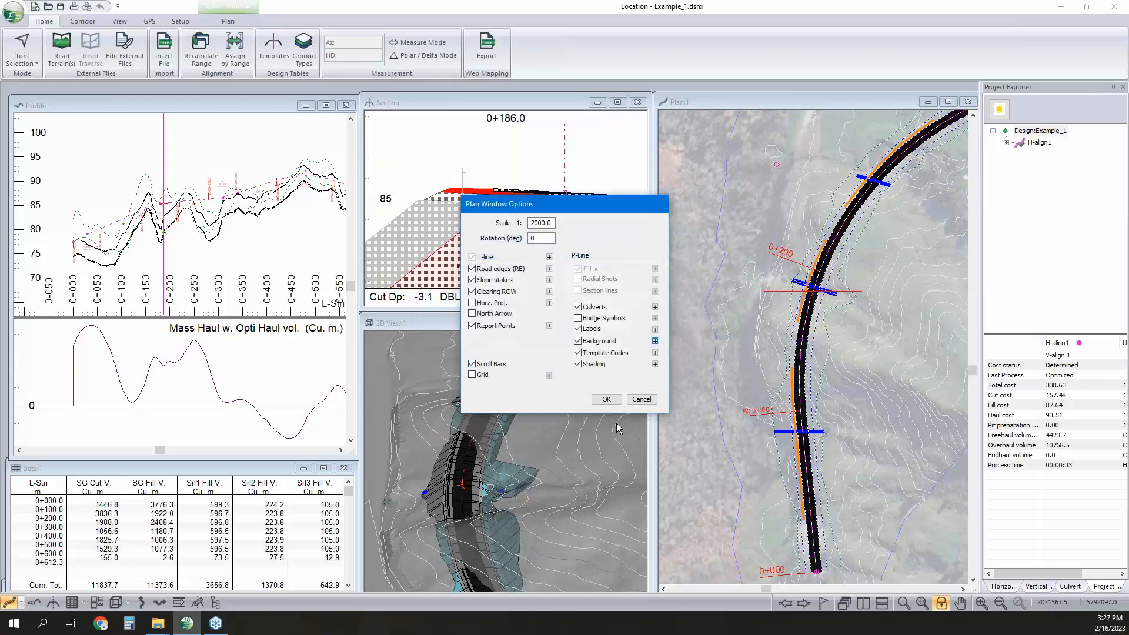
click(607, 399)
Shift Civil_Terrain_1.terx above image.terx in the background files, re-enable plan display for image.terx, and apply.
middle_drag(937, 299, 852, 356)
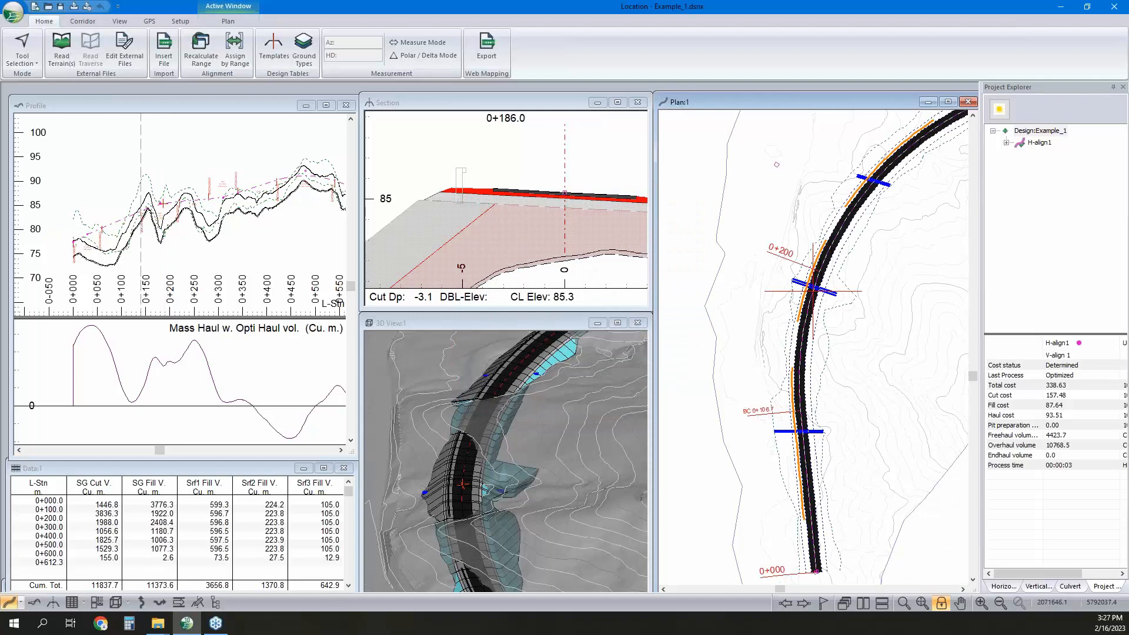
right_click(815, 300)
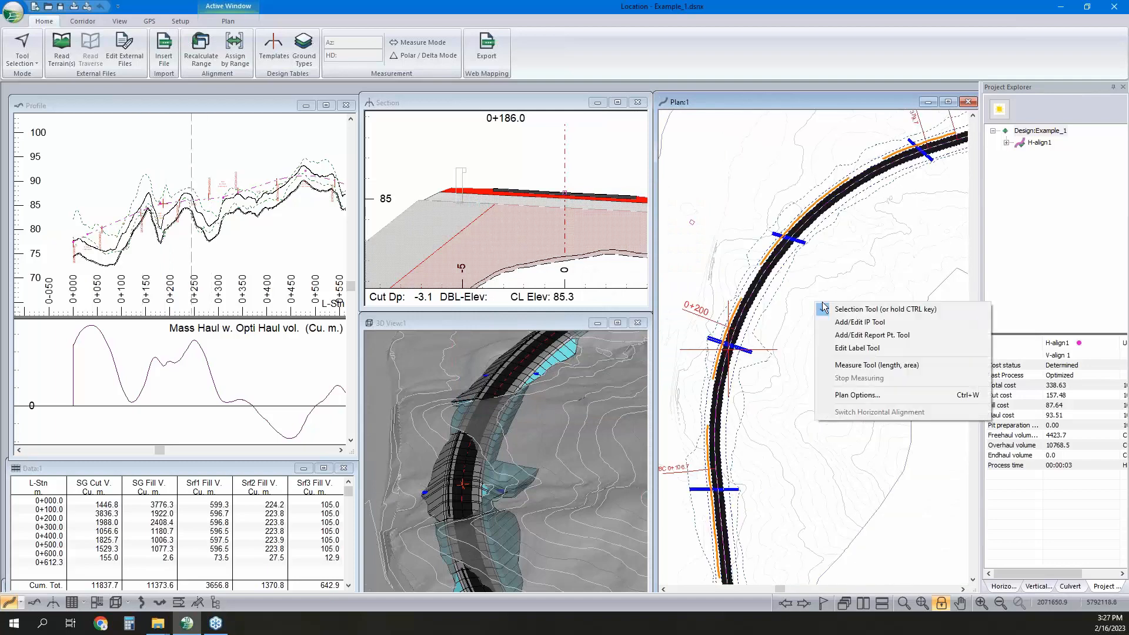
click(839, 394)
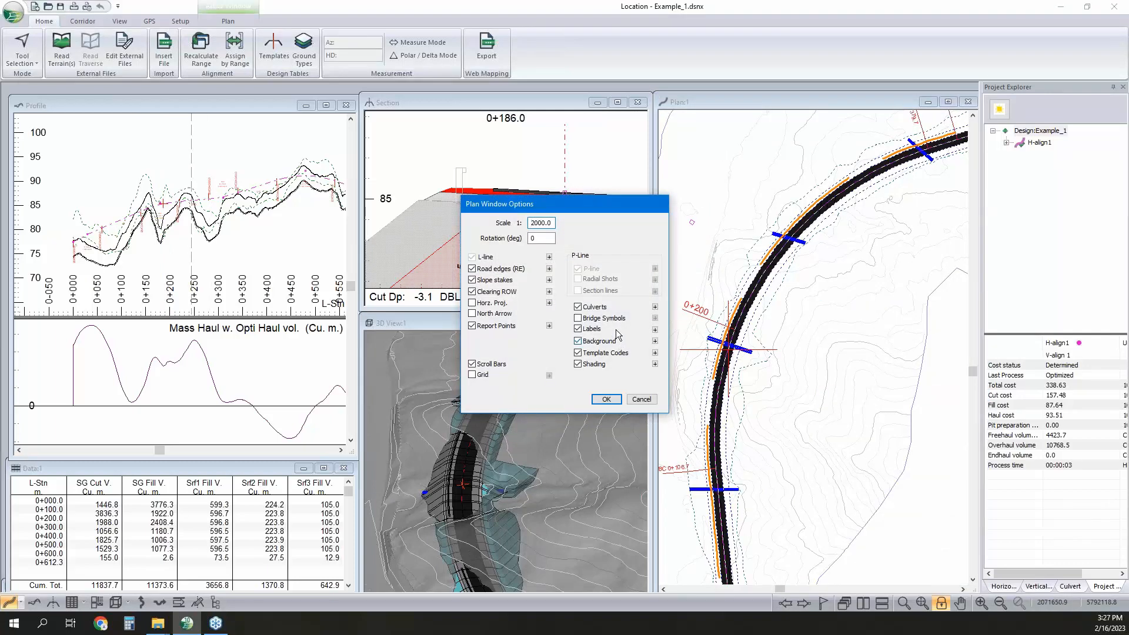
click(655, 341)
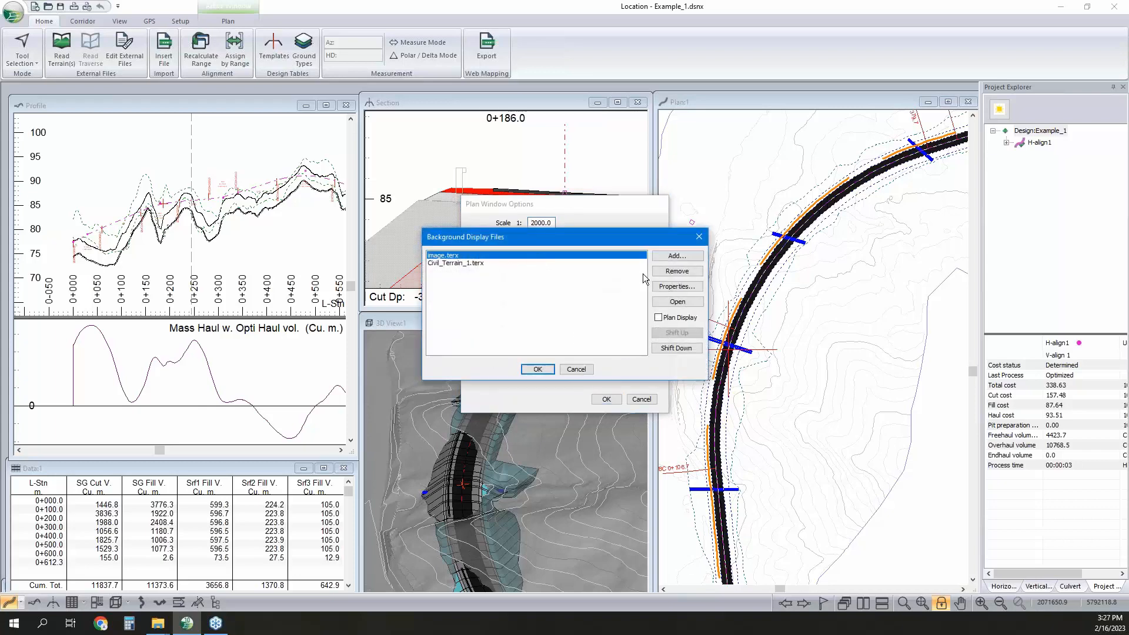
click(524, 265)
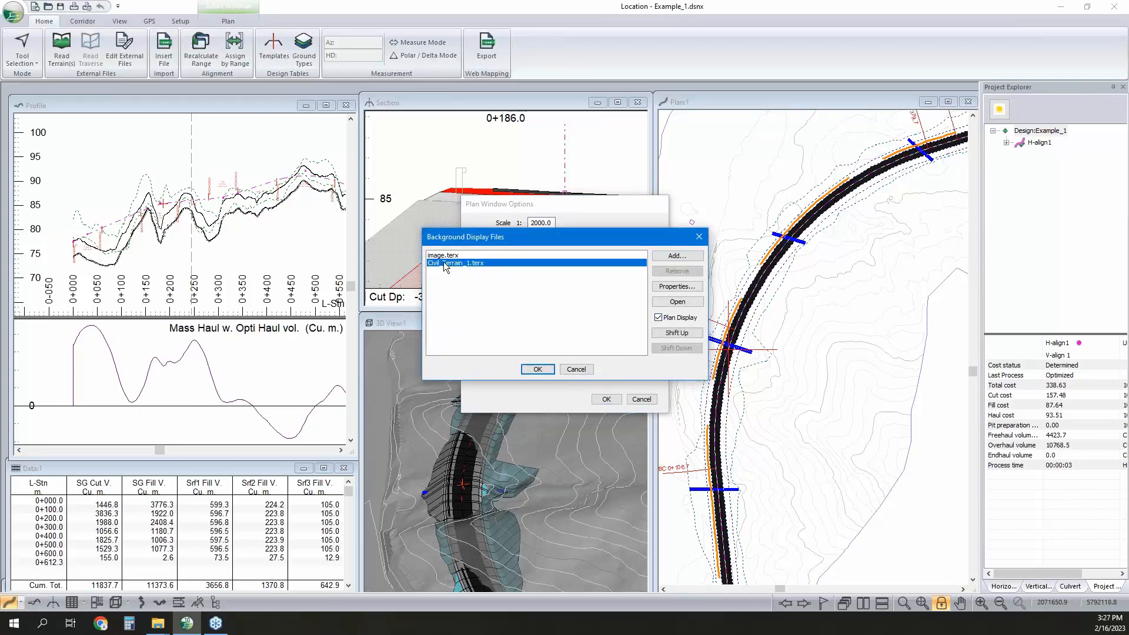
click(672, 333)
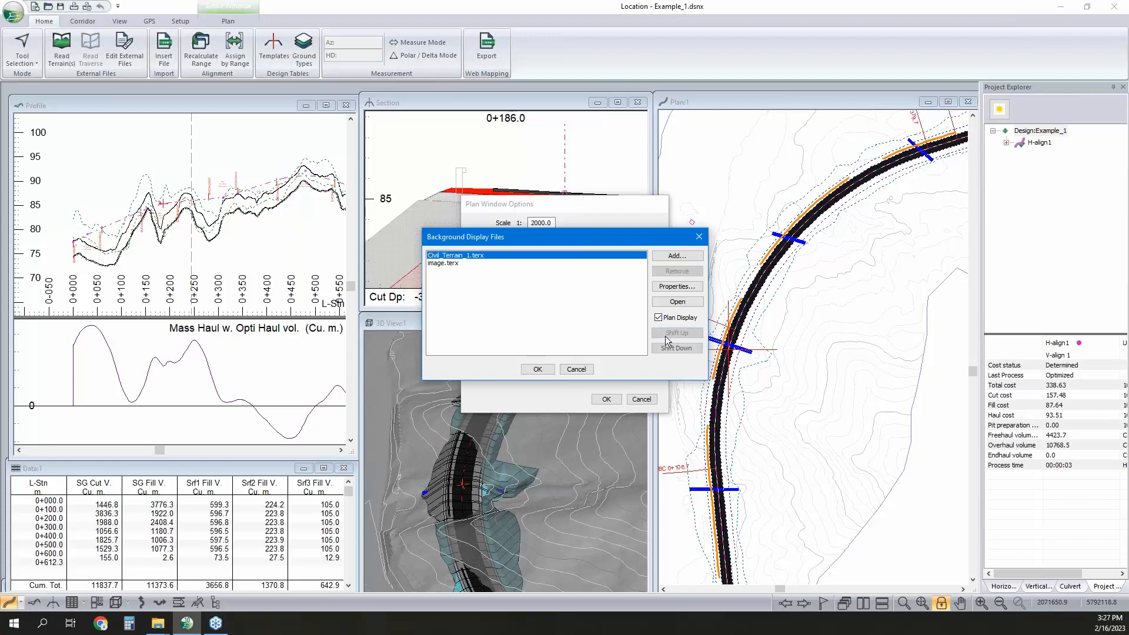
click(450, 265)
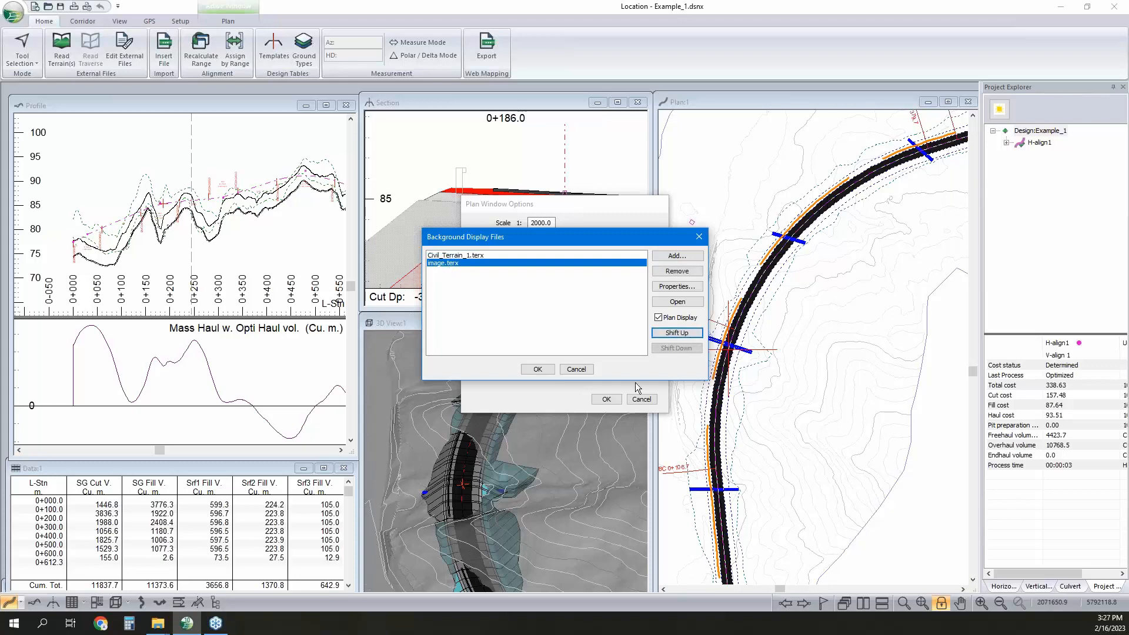
click(538, 369)
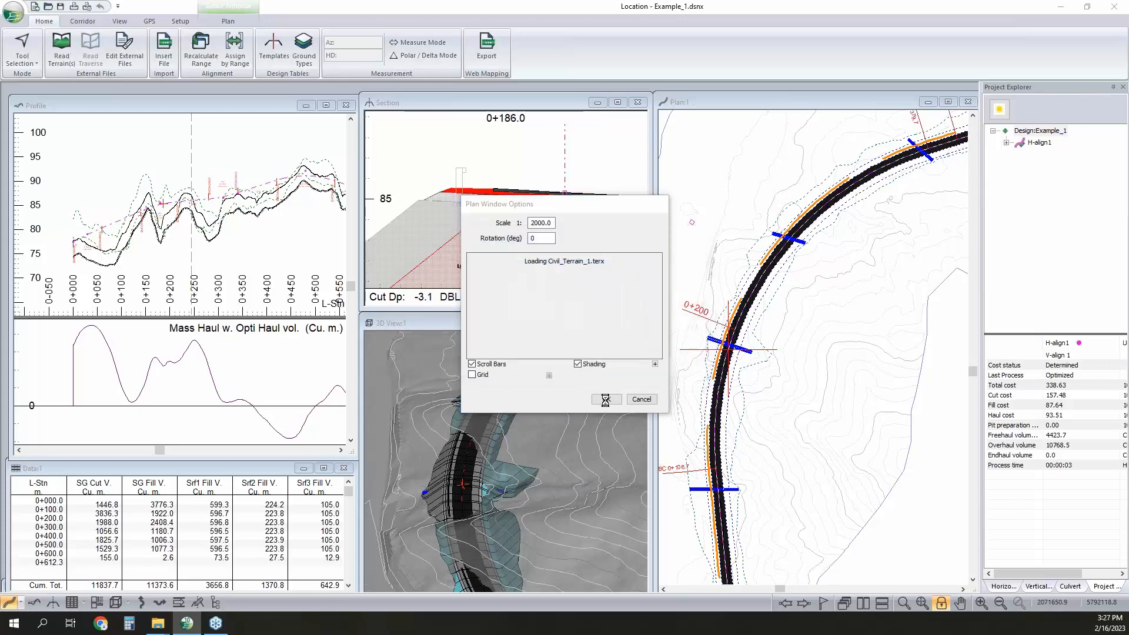
click(605, 399)
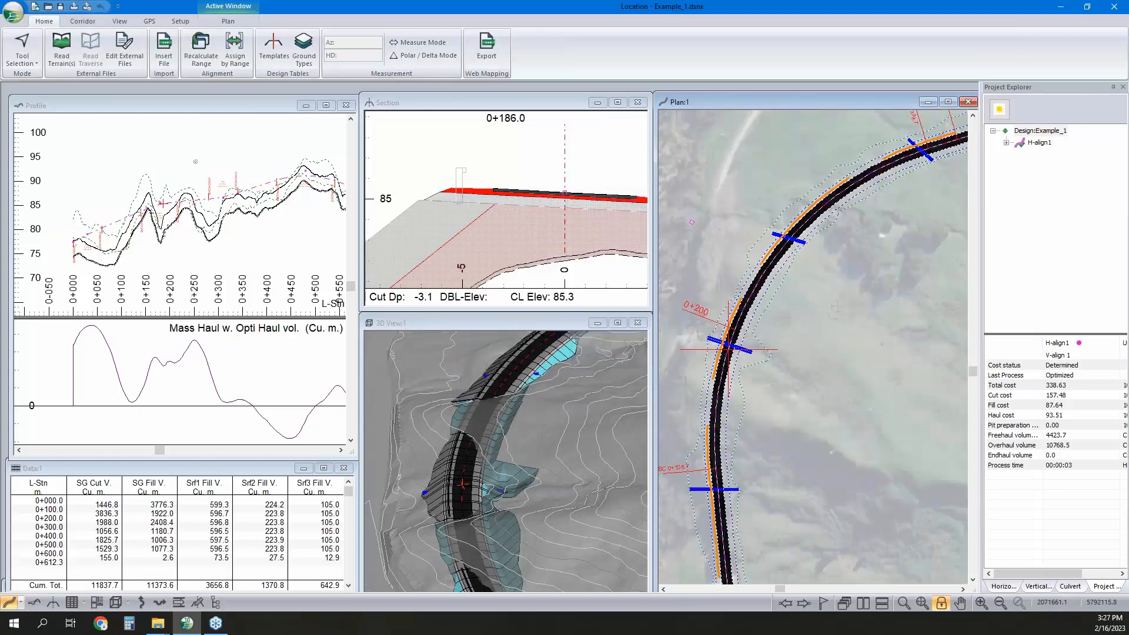
Shift image.terx back above Civil_Terrain_1.terx in the Plan window's background display files.
right_click(818, 365)
click(861, 459)
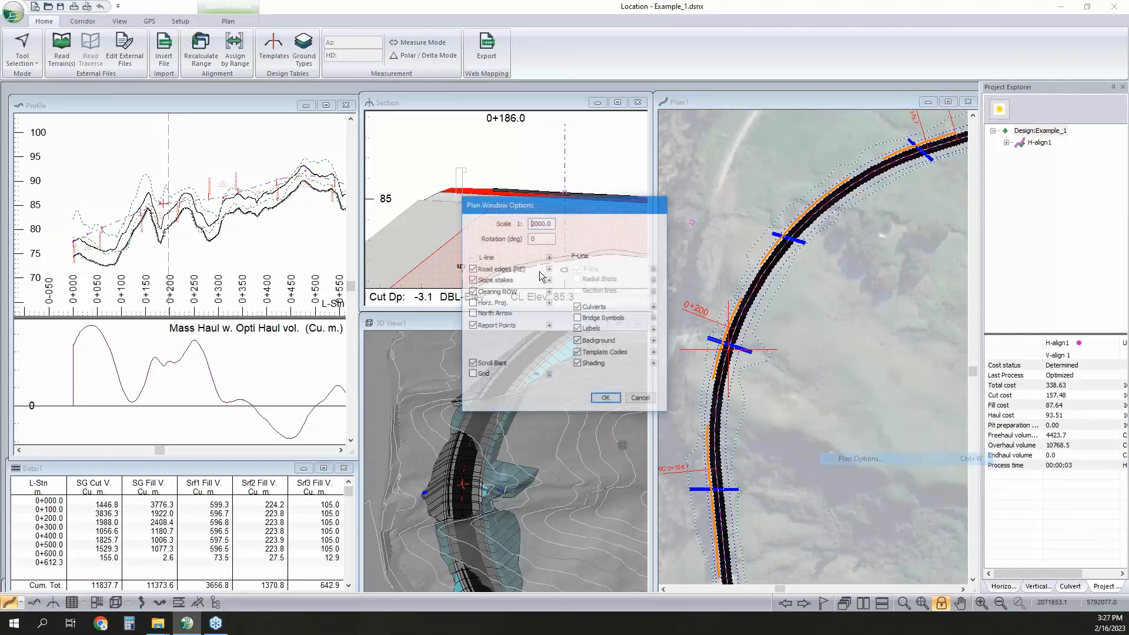
click(653, 341)
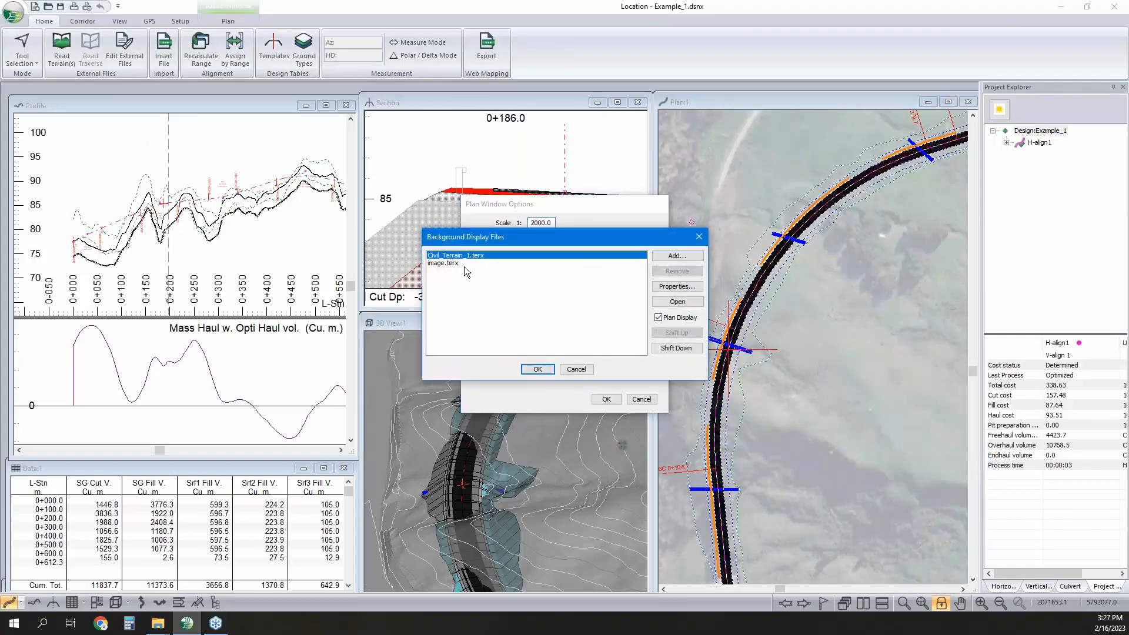
click(471, 264)
click(671, 334)
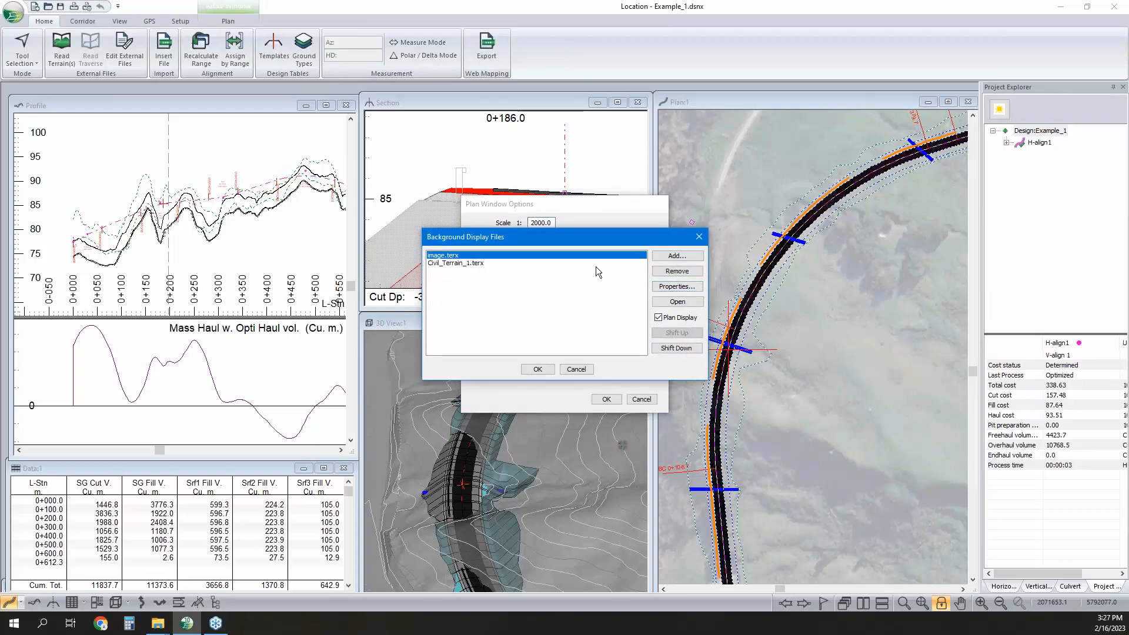
Set the image.terx background's washout to 80% and apply the Plan options.
click(678, 287)
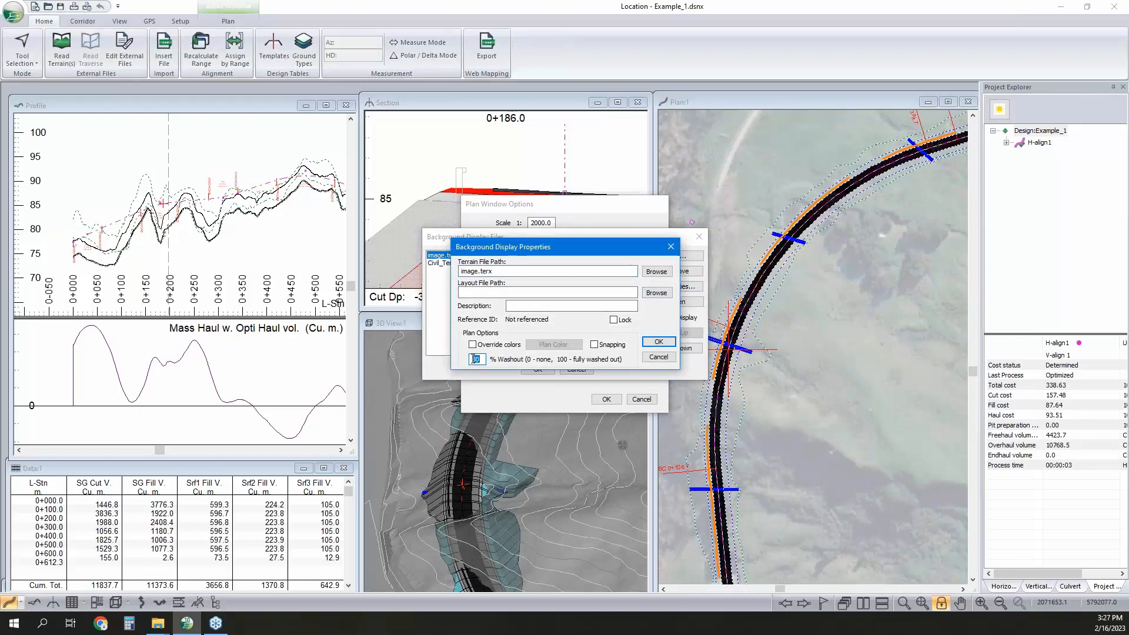
text(80)
drag(477, 360, 451, 358)
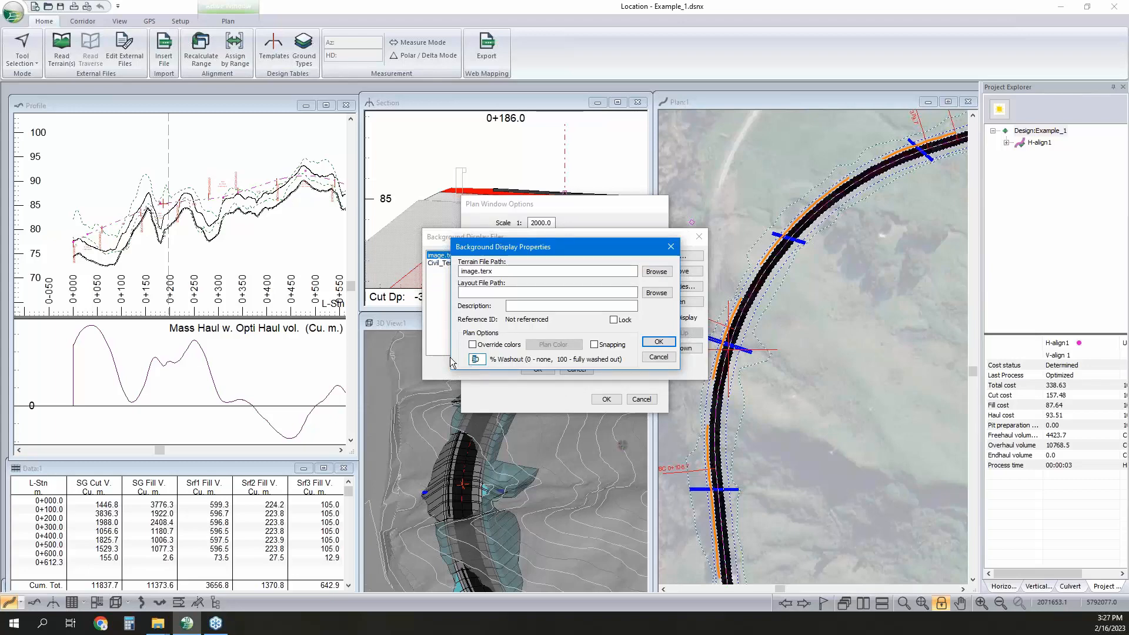
click(659, 342)
click(538, 369)
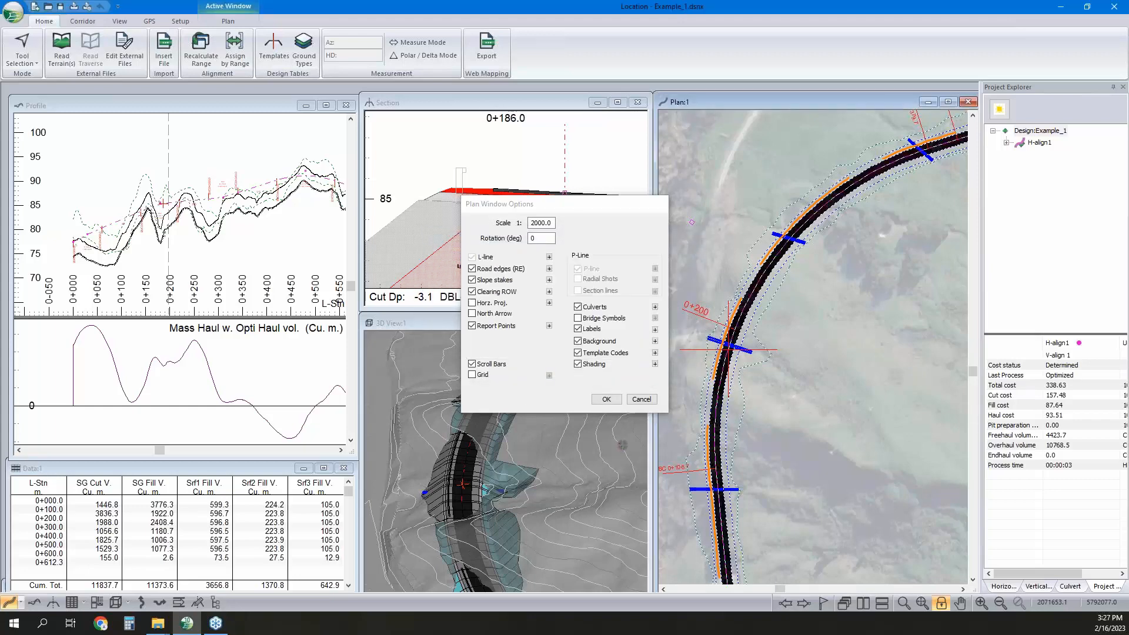
click(606, 399)
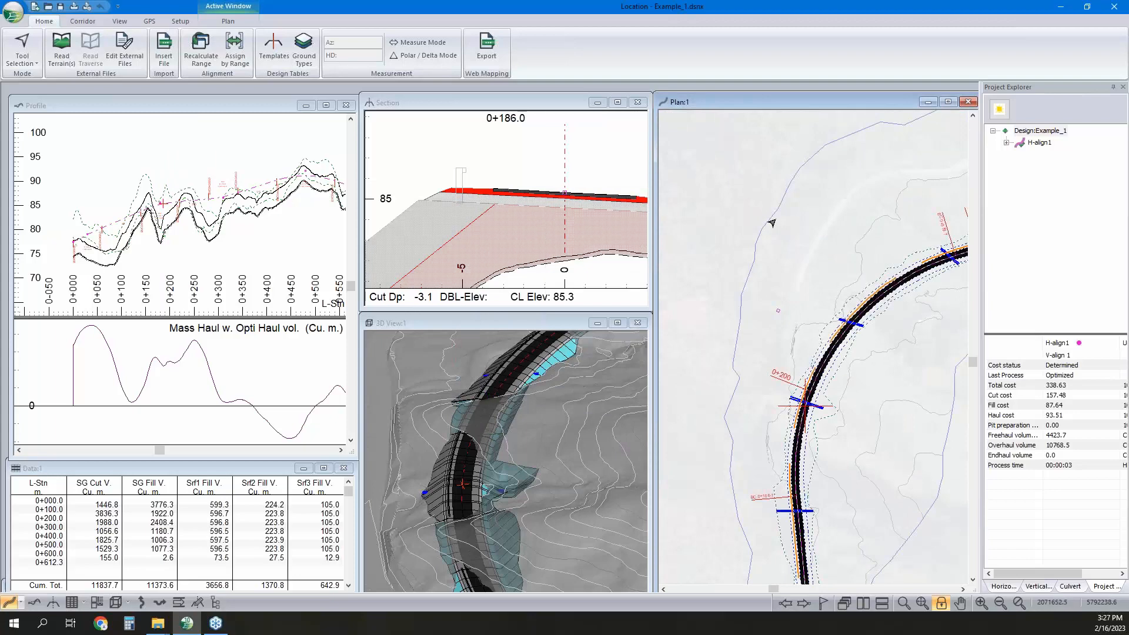
Set the washout of the image.terx background to 0% in the Plan window and apply the Plan options.
right_click(823, 304)
click(923, 399)
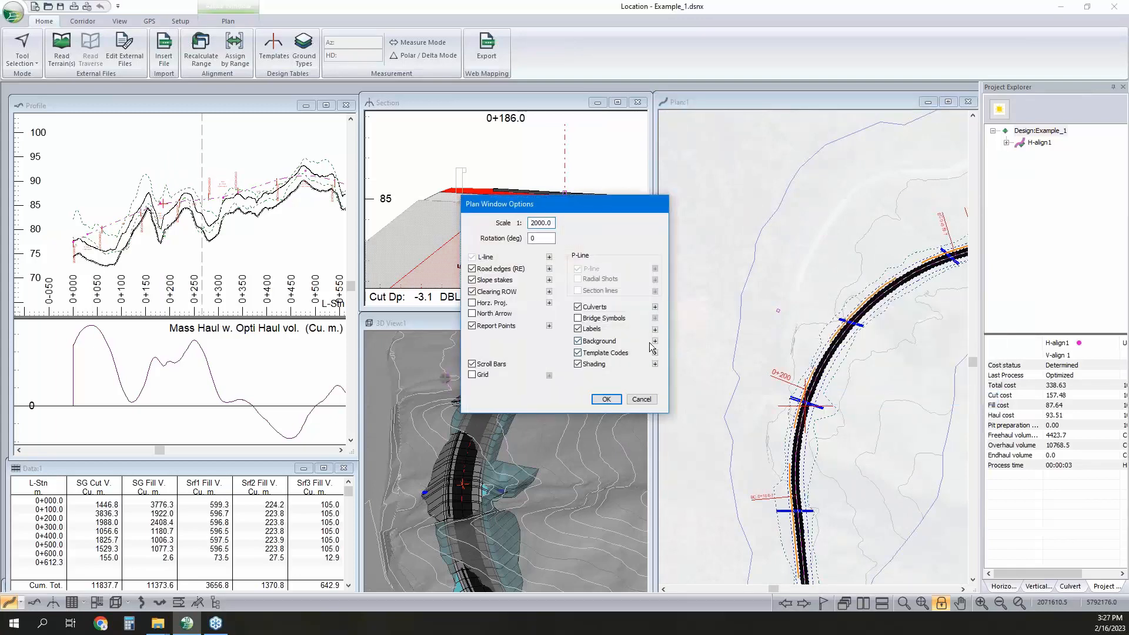
click(654, 341)
click(677, 287)
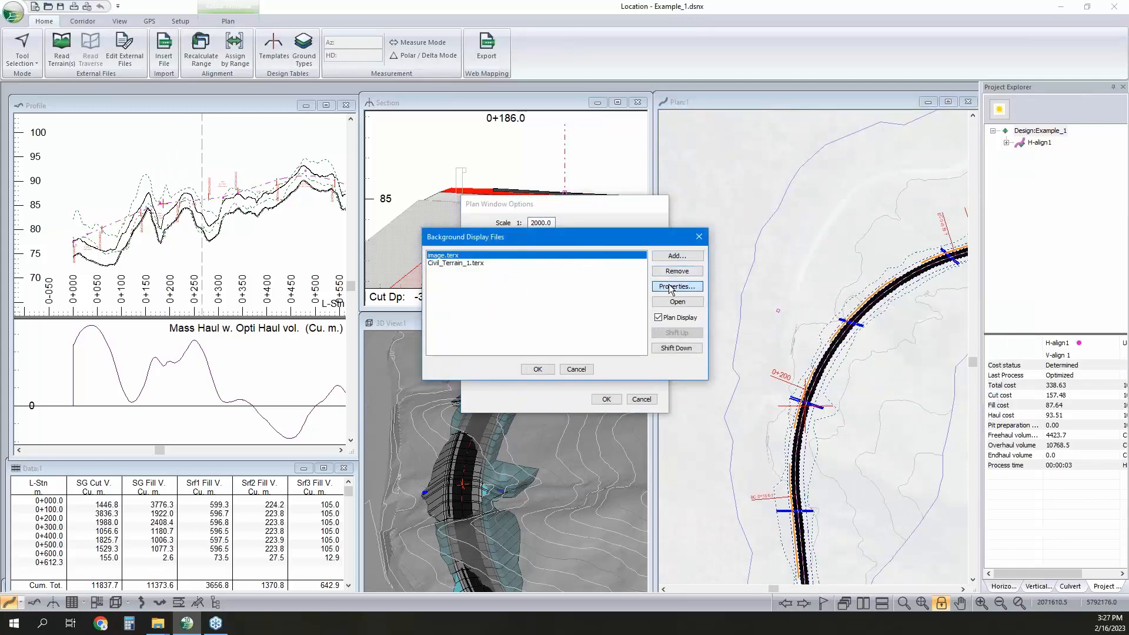
double_click(475, 360)
text(0)
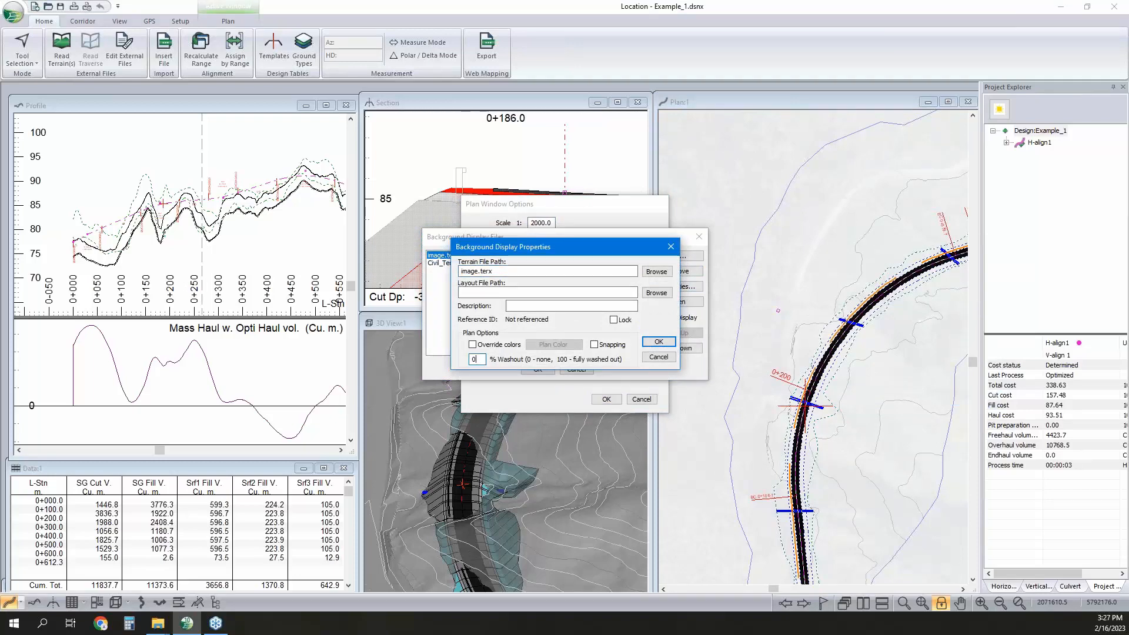
click(658, 342)
click(537, 369)
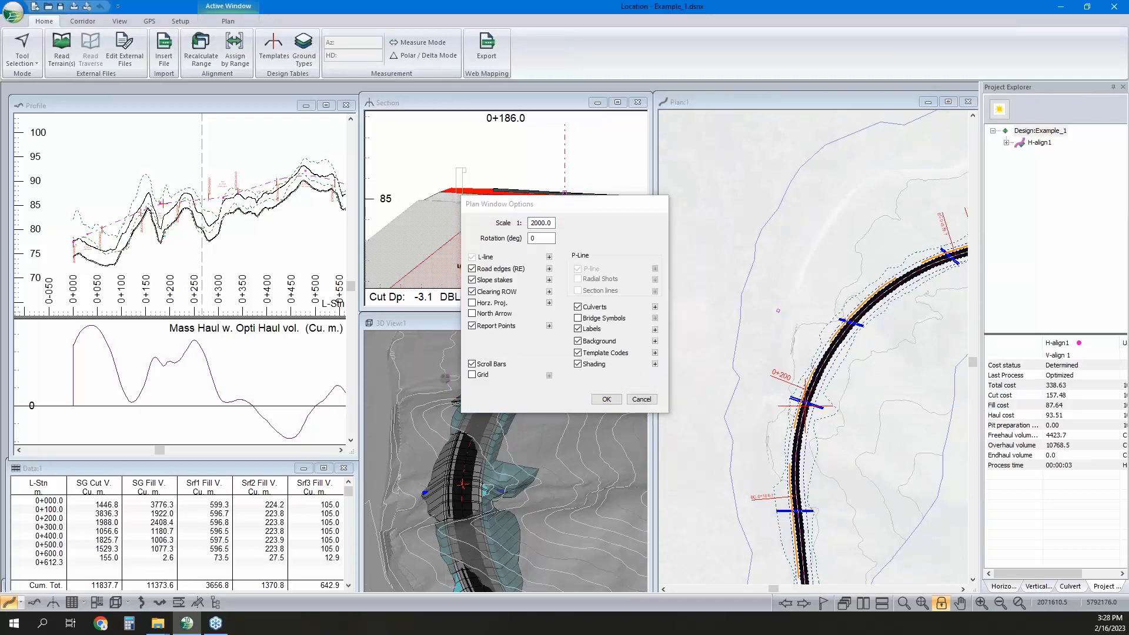
click(606, 400)
middle_drag(839, 363, 784, 322)
mouse_move(783, 322)
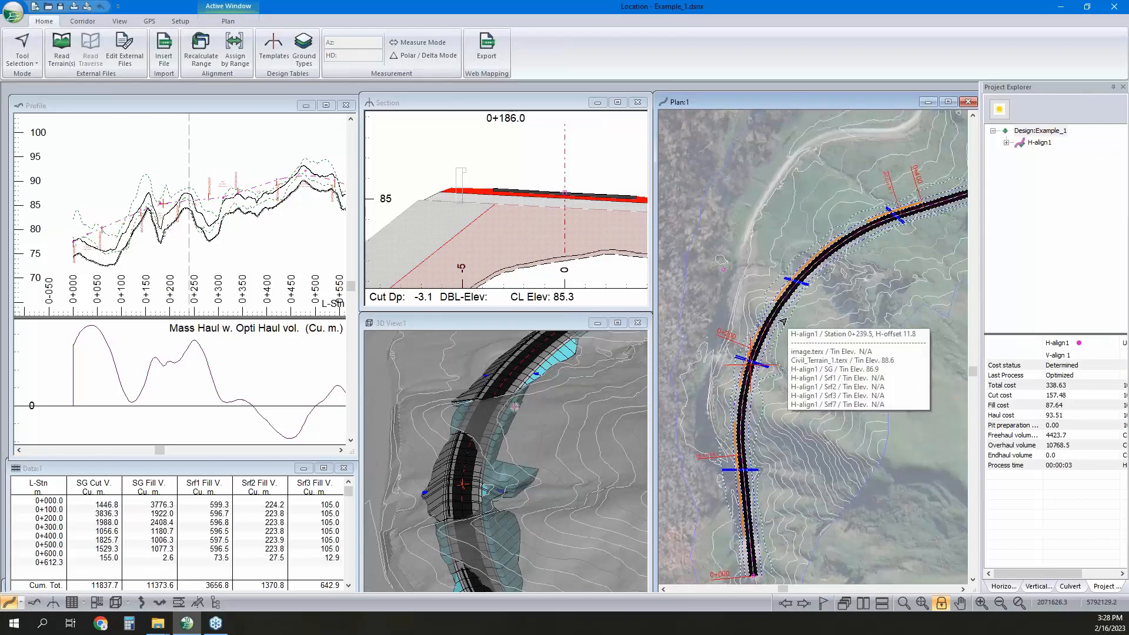
Examine the template codes in the options of the Plan:1 sub-view in the Multi-Plot, leaving them unchanged.
right_click(811, 345)
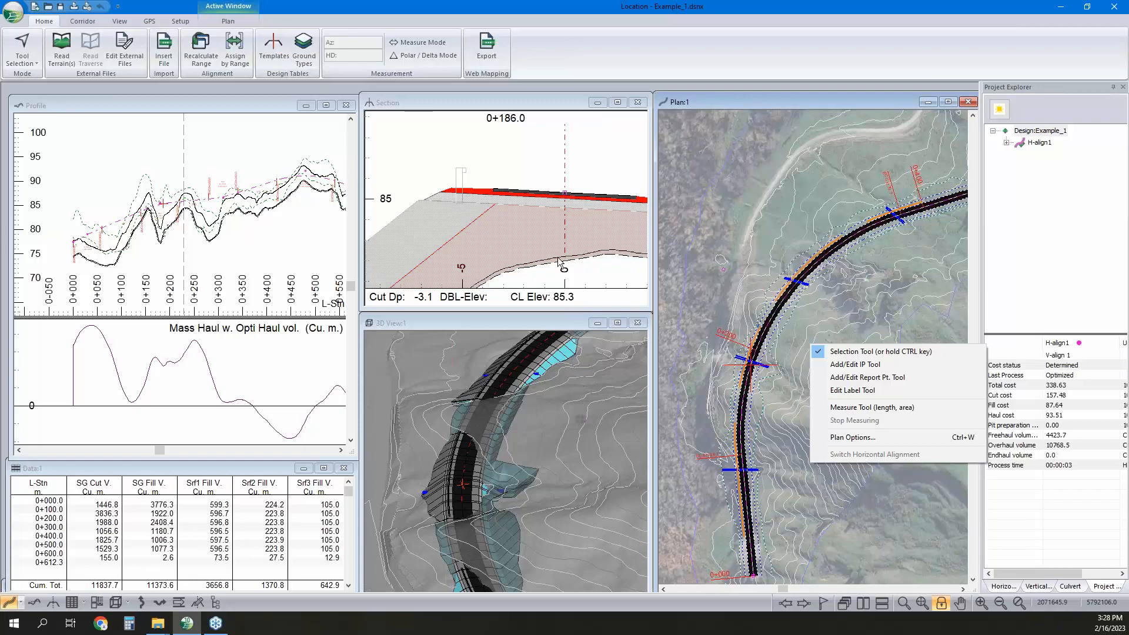
click(245, 104)
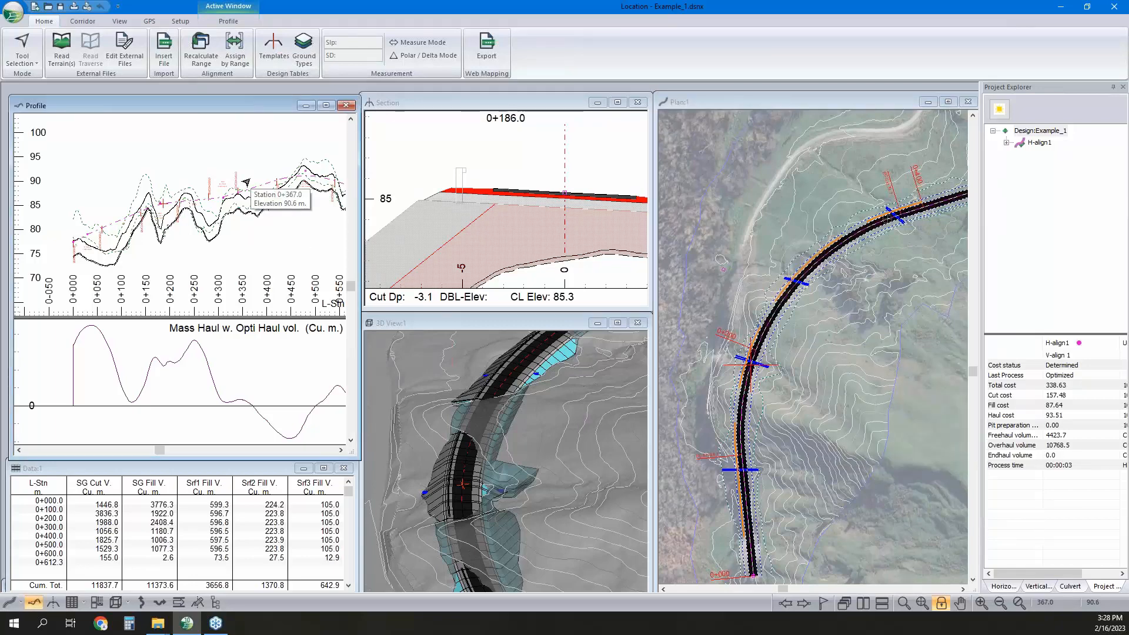
click(97, 602)
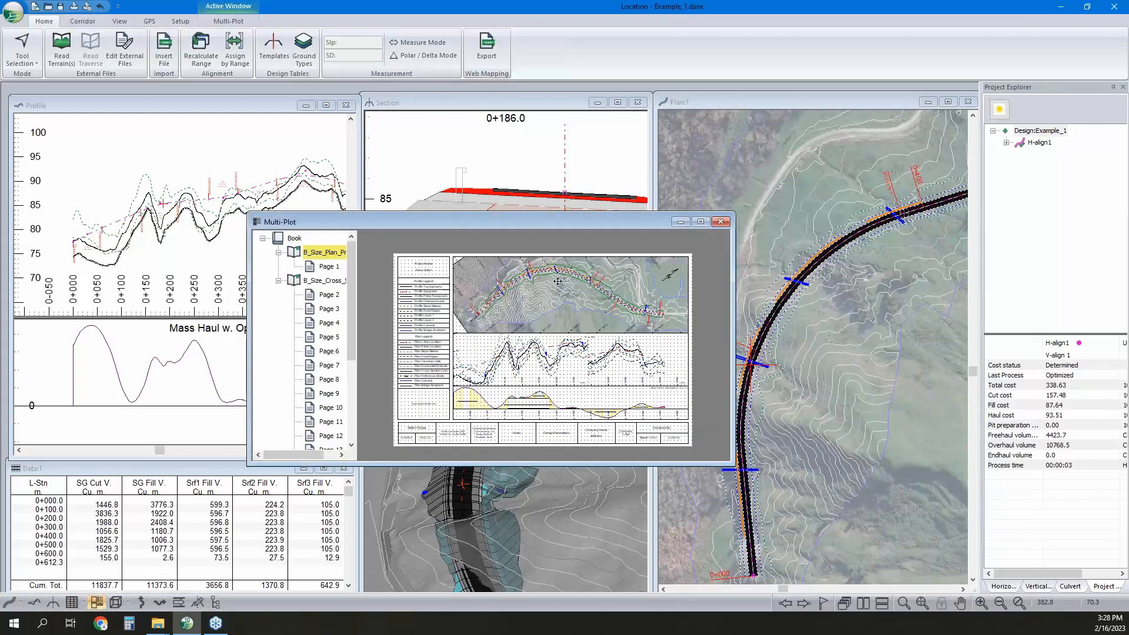
scroll(558, 281, up, 3)
scroll(570, 275, up, 1)
right_click(584, 270)
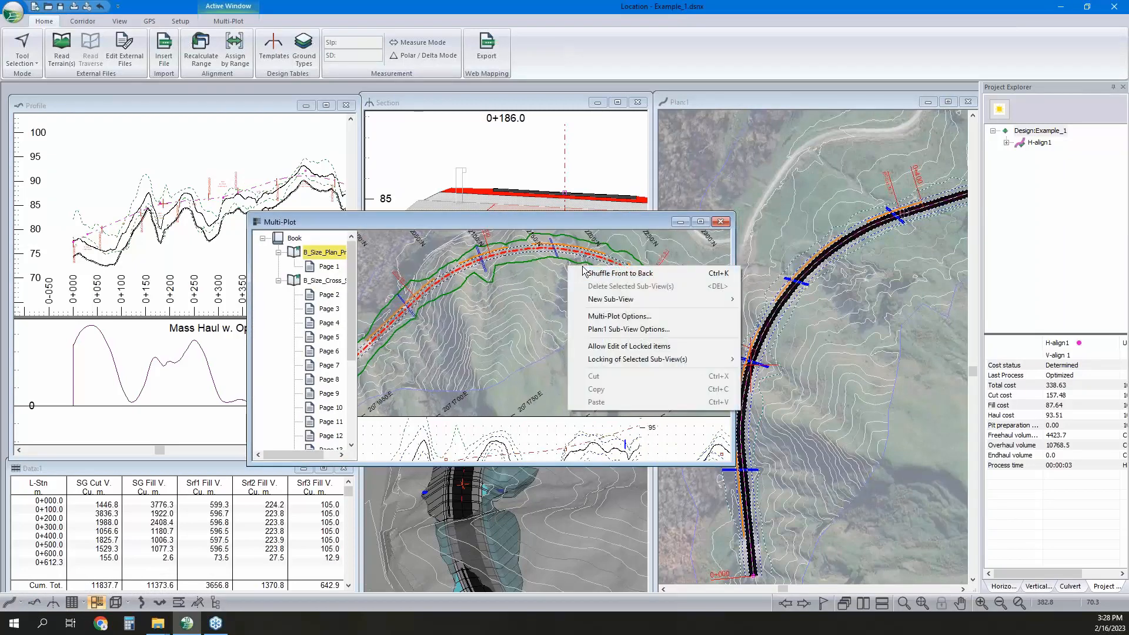
click(594, 330)
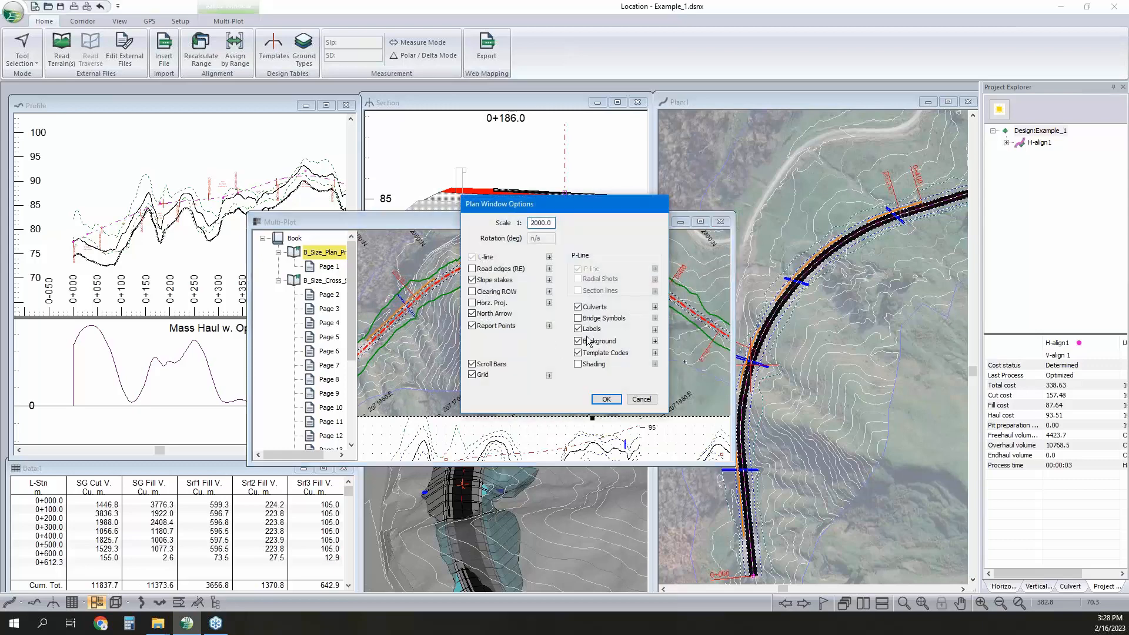
click(654, 353)
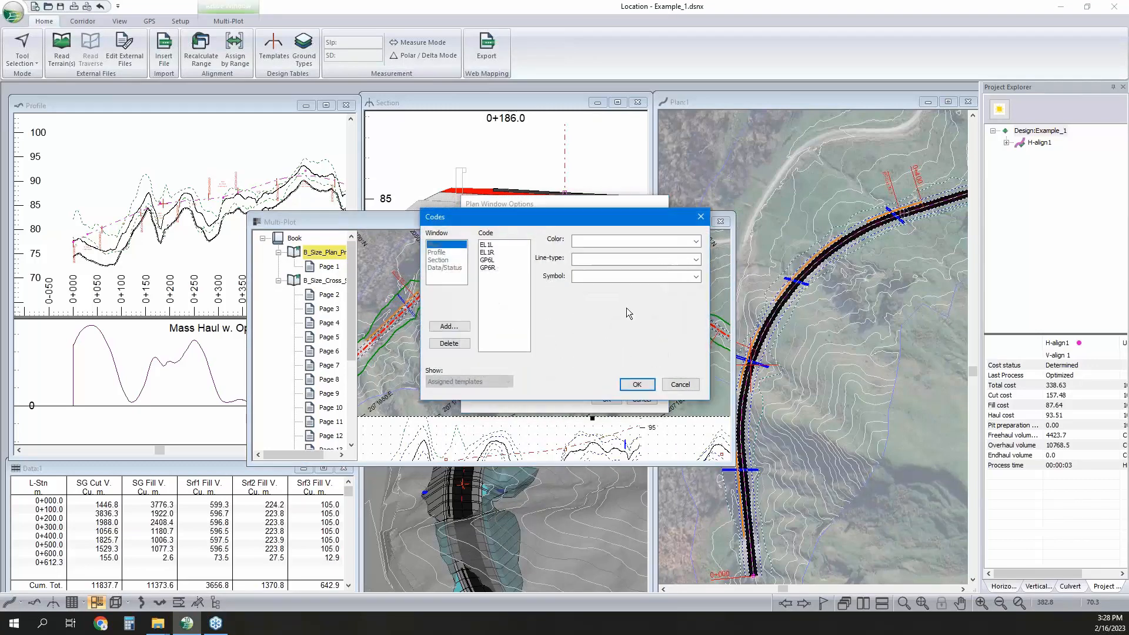
click(681, 385)
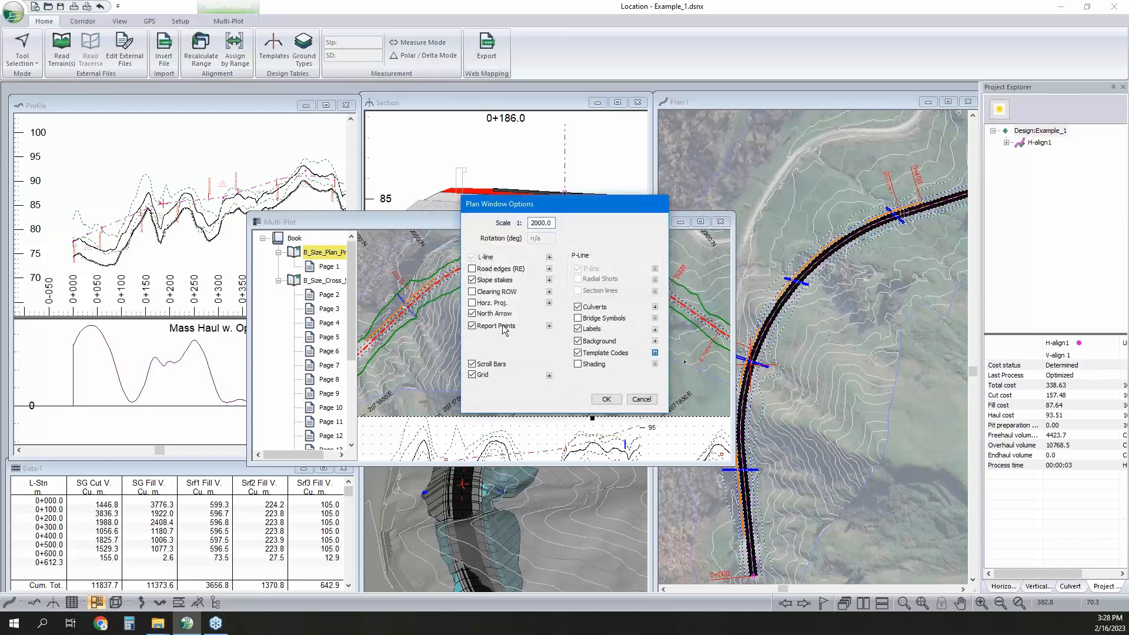
Turn on Shading for the Multi-Plot's plan sub-view, apply its options and minimize the Multi-Plot window.
click(578, 365)
click(606, 400)
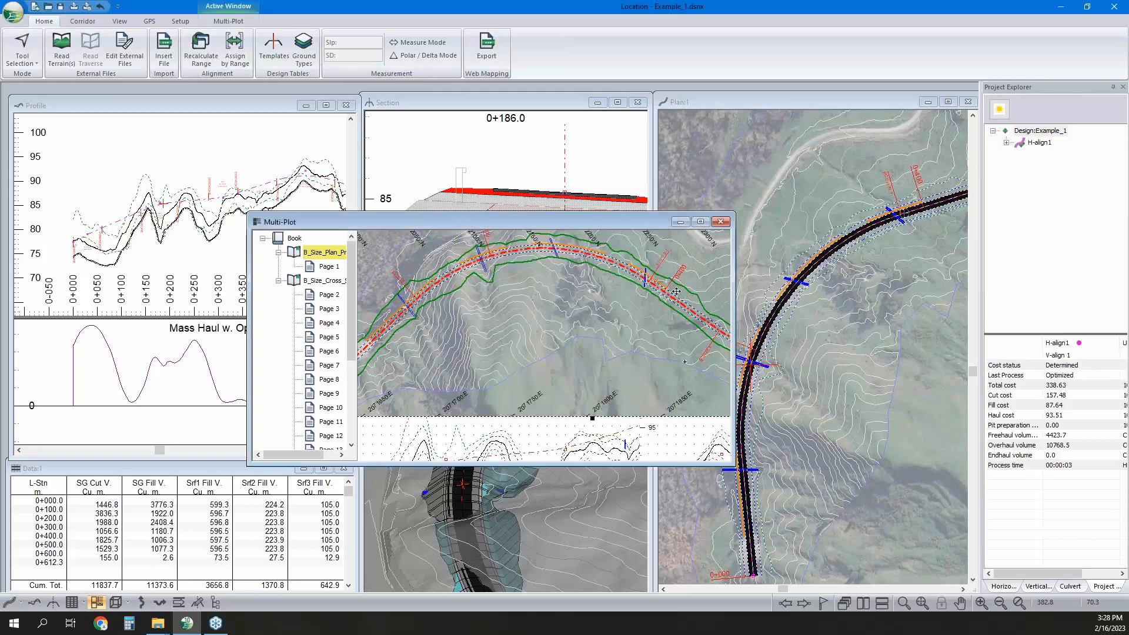
click(680, 223)
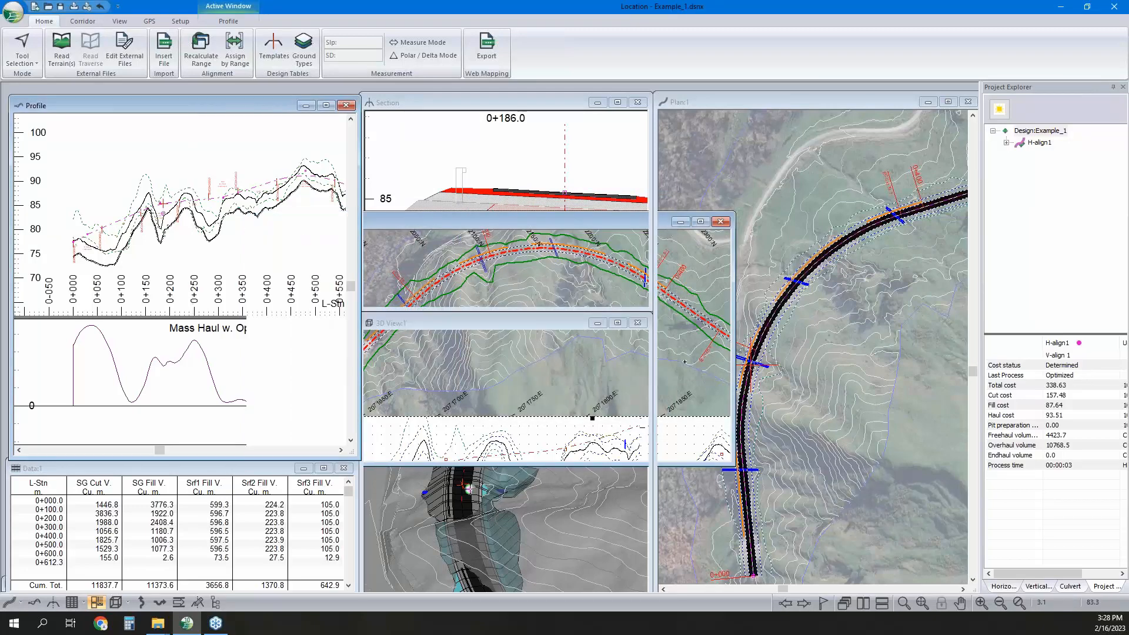
Examine the slope stakes' line-type and symbol settings in the Profile window options, leaving them unchanged.
right_click(255, 189)
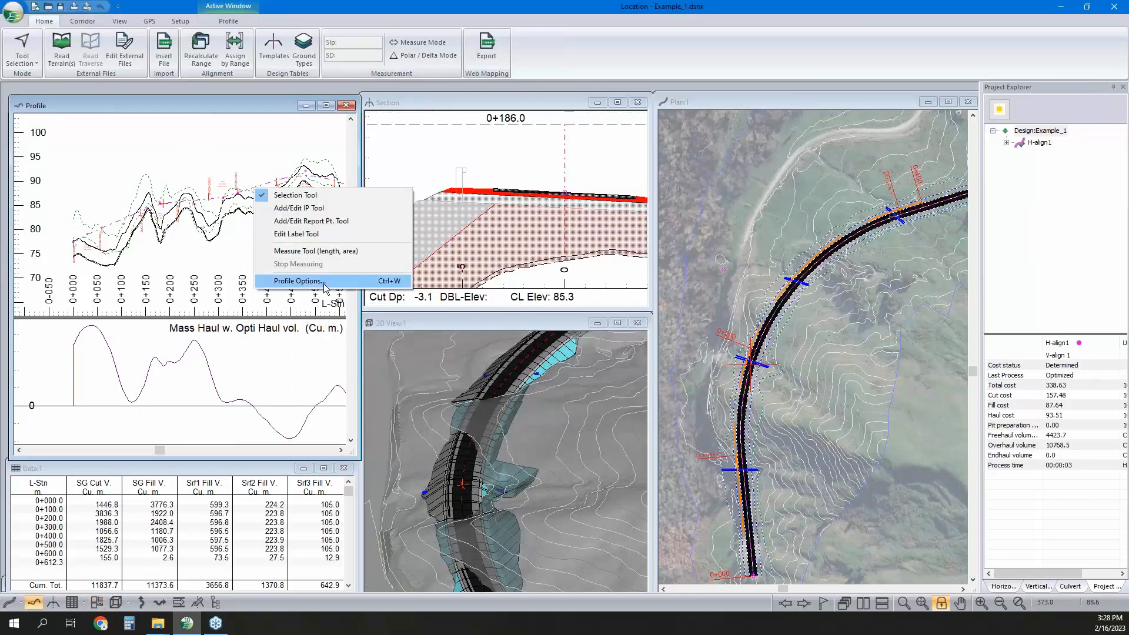
click(324, 283)
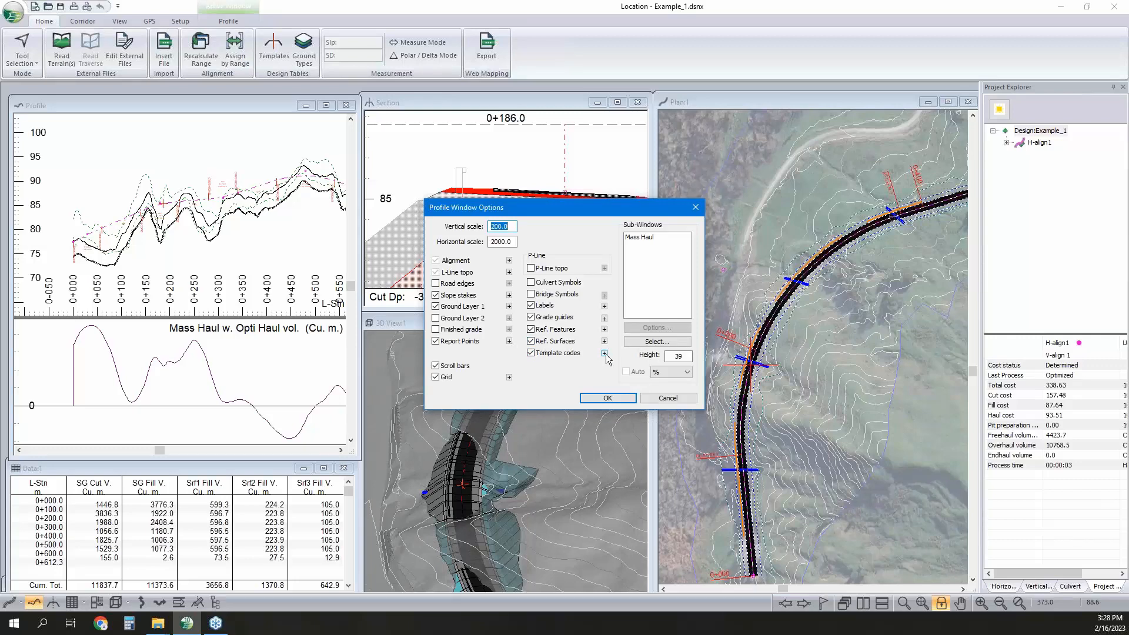
click(509, 306)
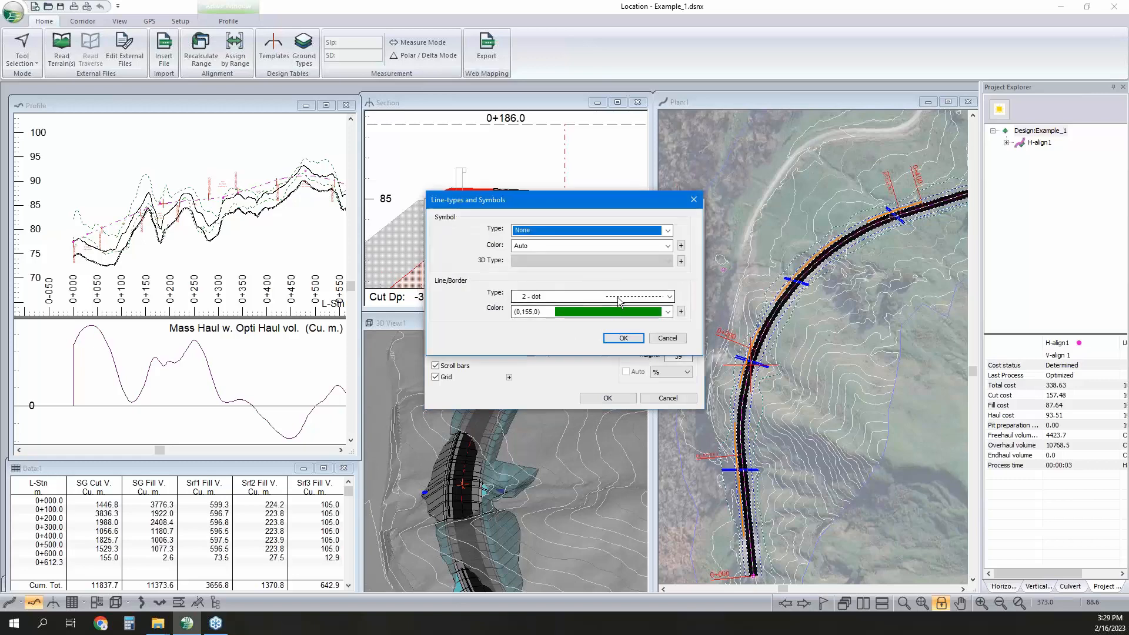
click(667, 338)
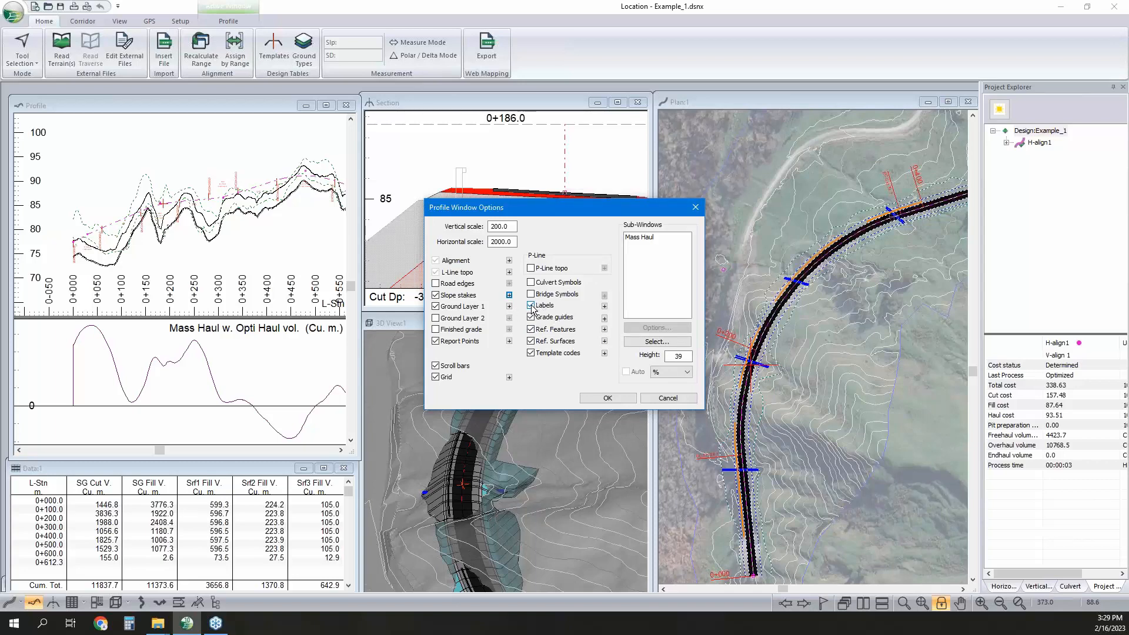
click(612, 398)
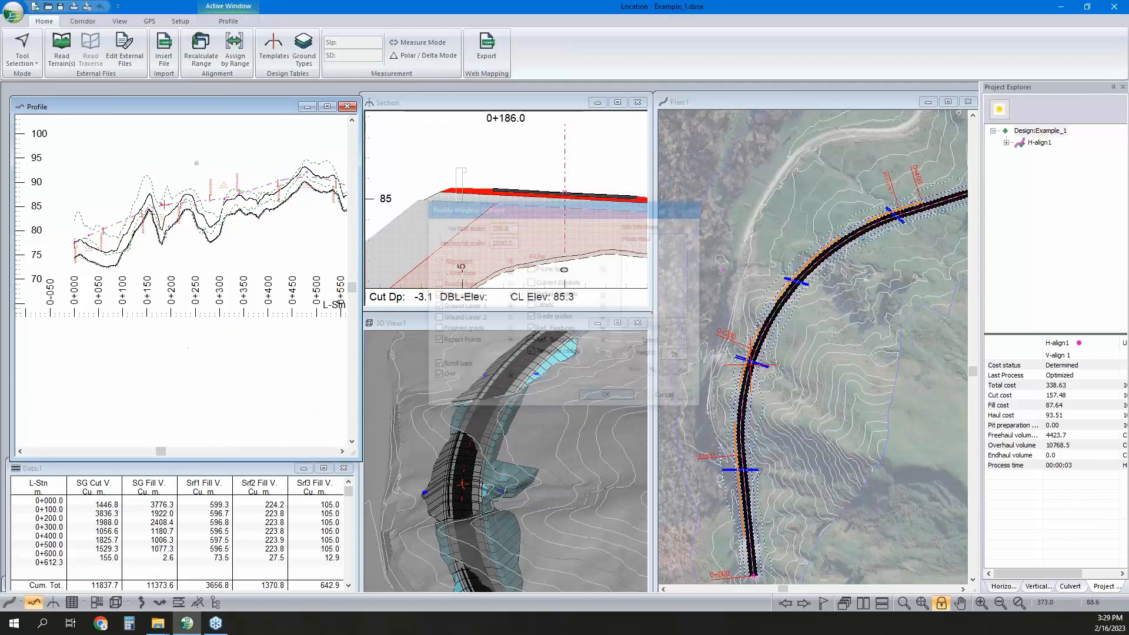
Maximize the Profile window and accept its display options without changes.
click(327, 106)
right_click(415, 242)
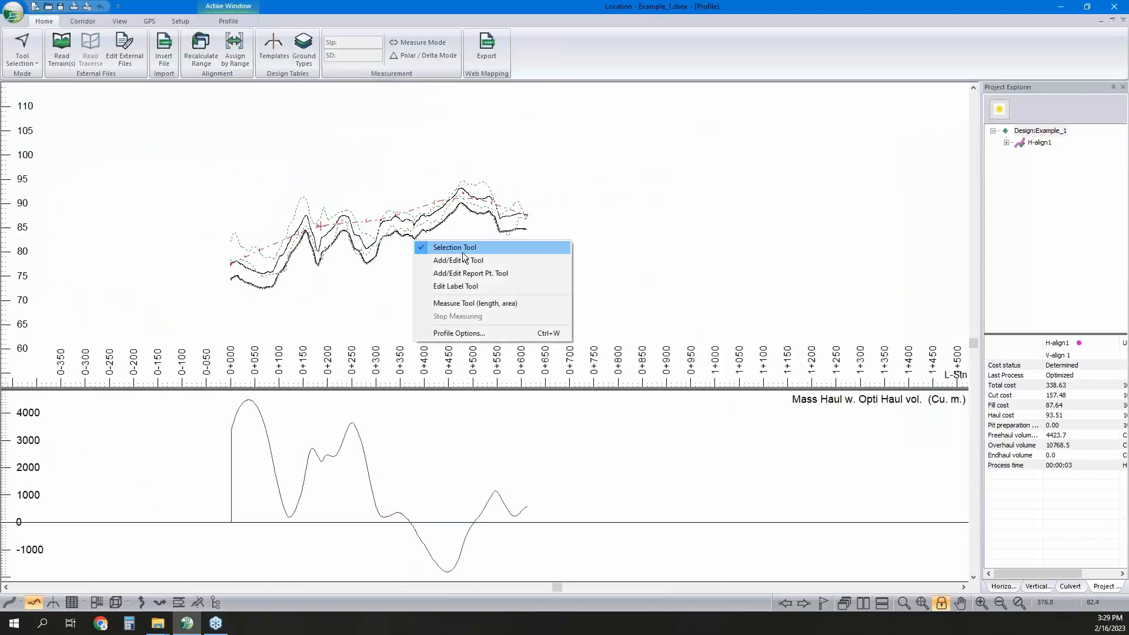
click(529, 333)
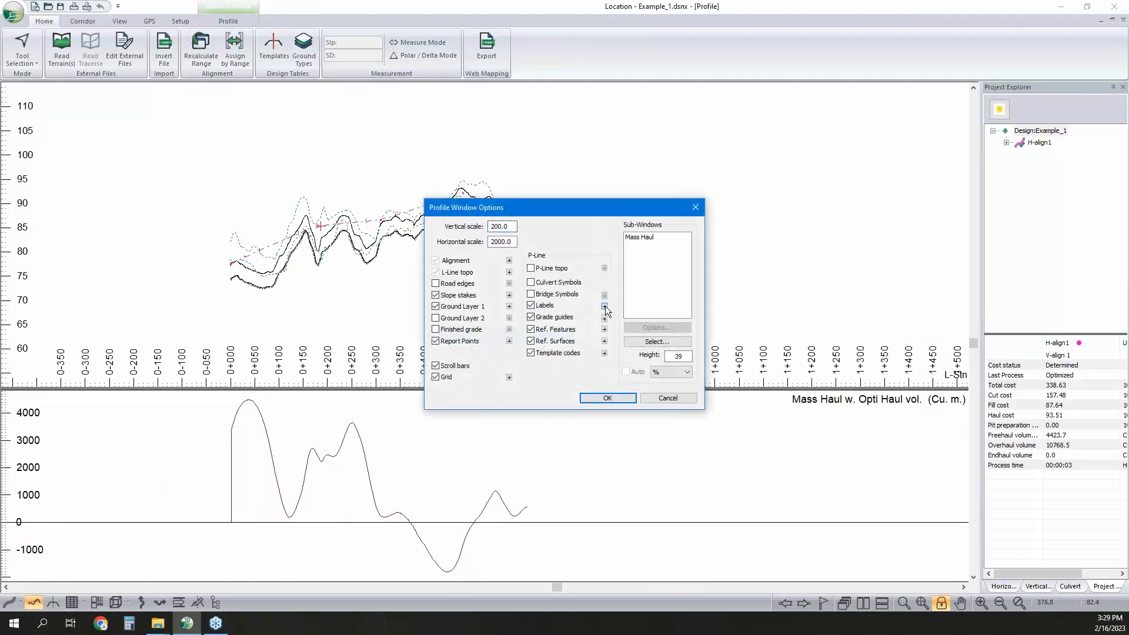
click(608, 398)
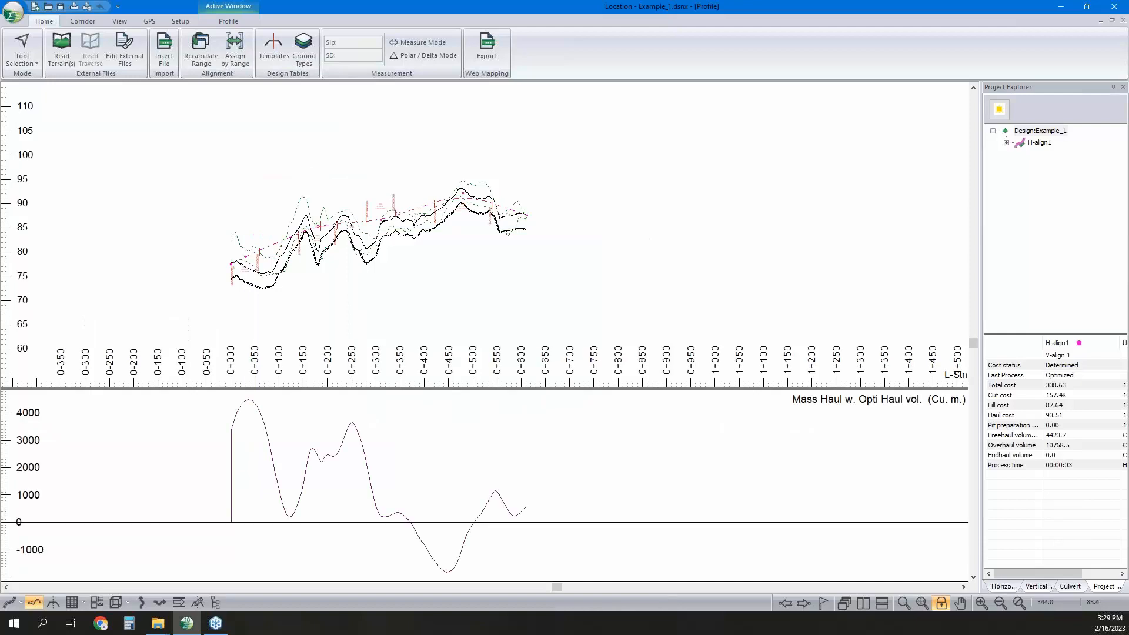
scroll(365, 220, up, 3)
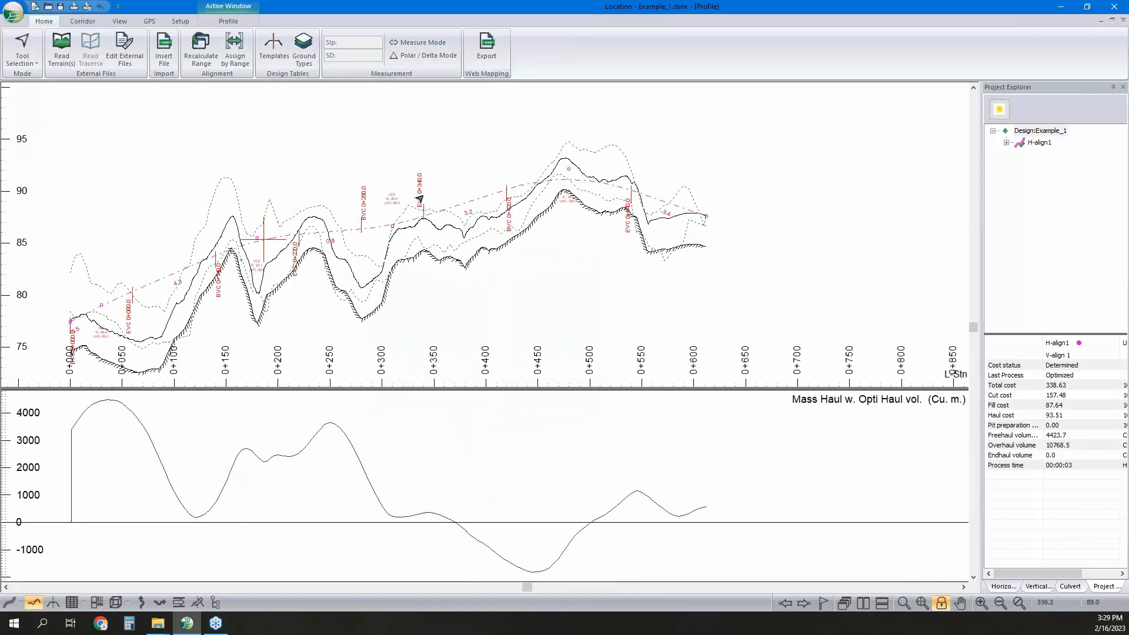
Turn off the BC/EC labels in the Profile window's label selection and apply the Profile options.
right_click(488, 207)
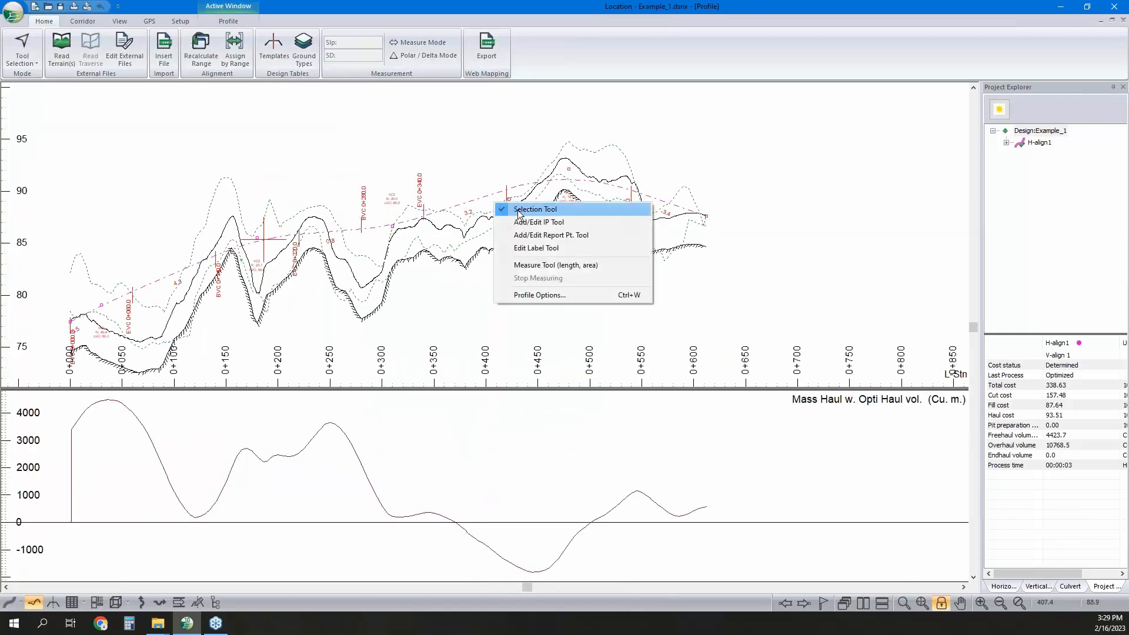
click(541, 292)
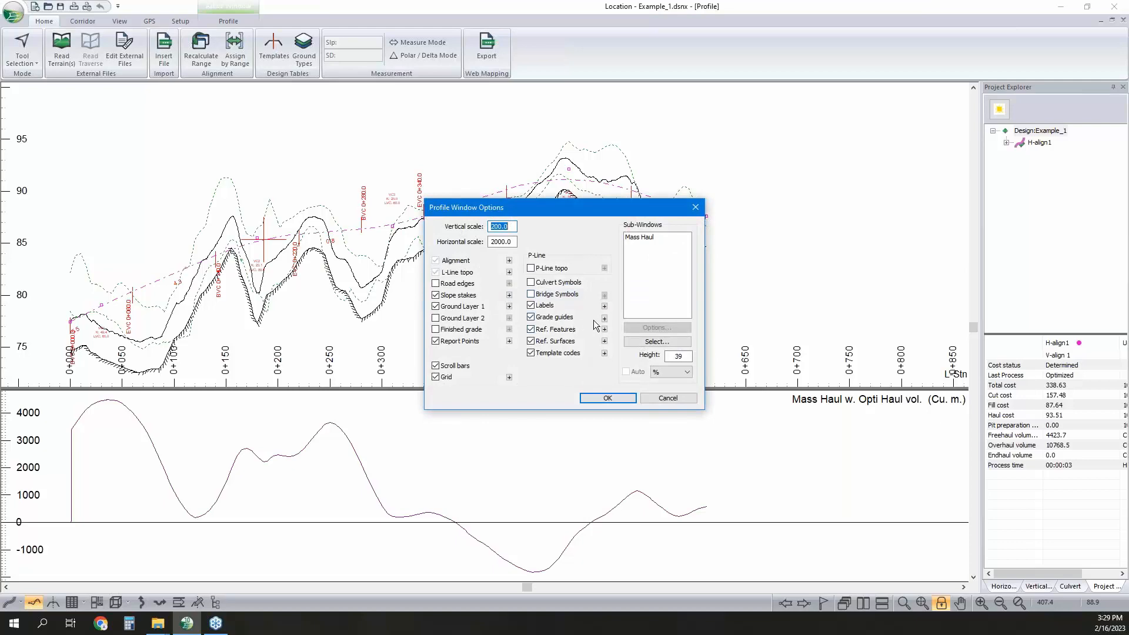
click(604, 306)
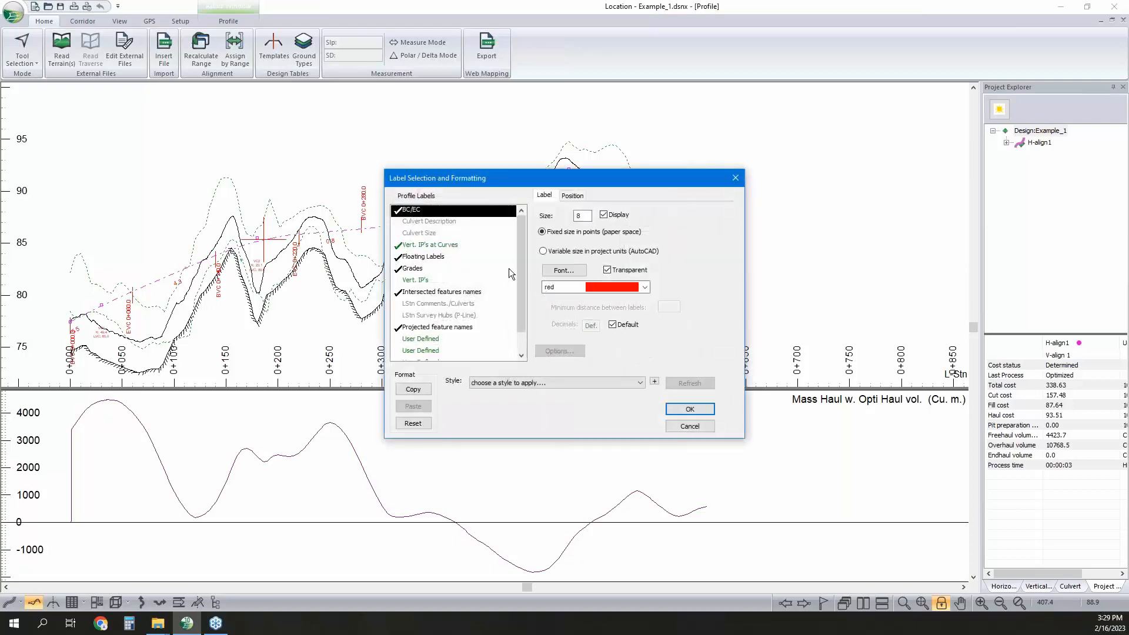
drag(469, 185, 654, 186)
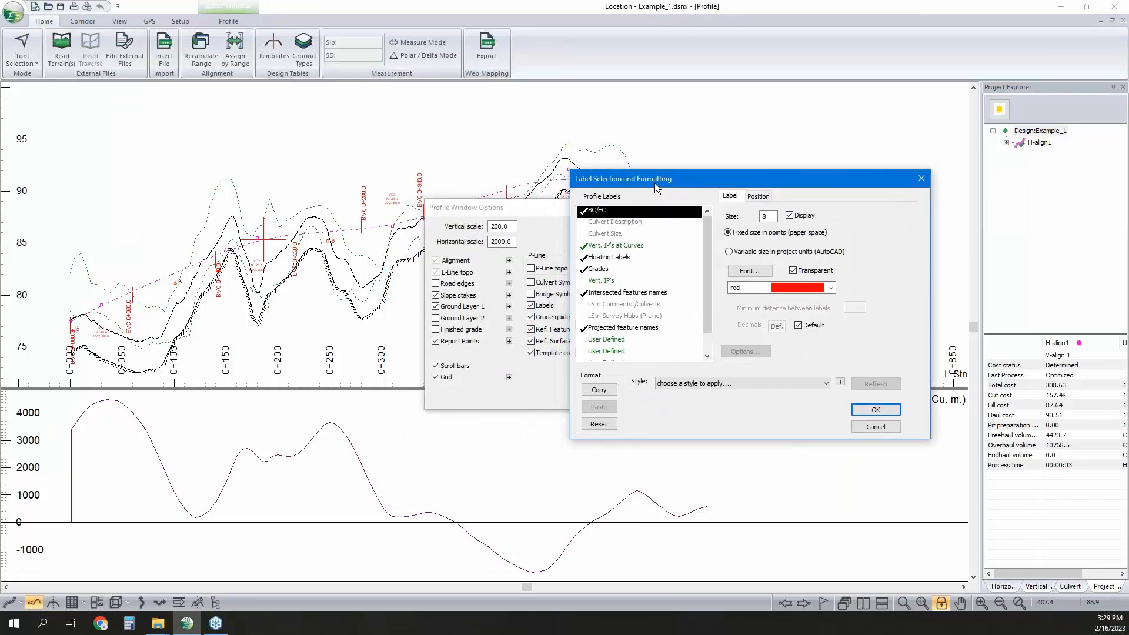
click(605, 216)
click(884, 412)
click(615, 398)
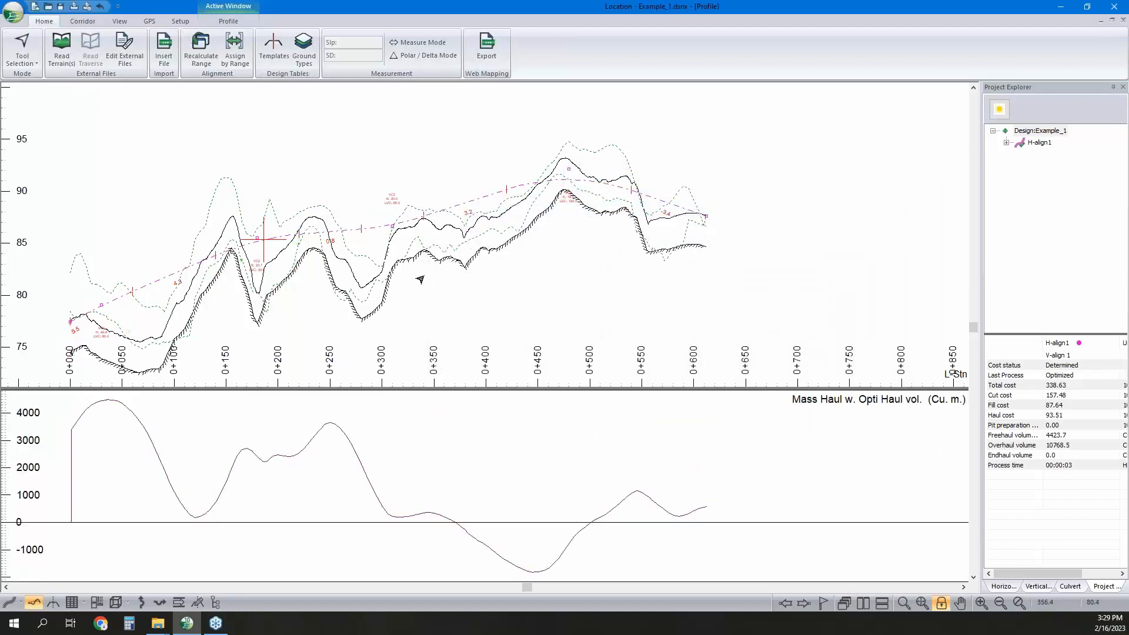
Turn the BC/EC labels back on in the Profile window's label selection.
right_click(502, 219)
click(576, 308)
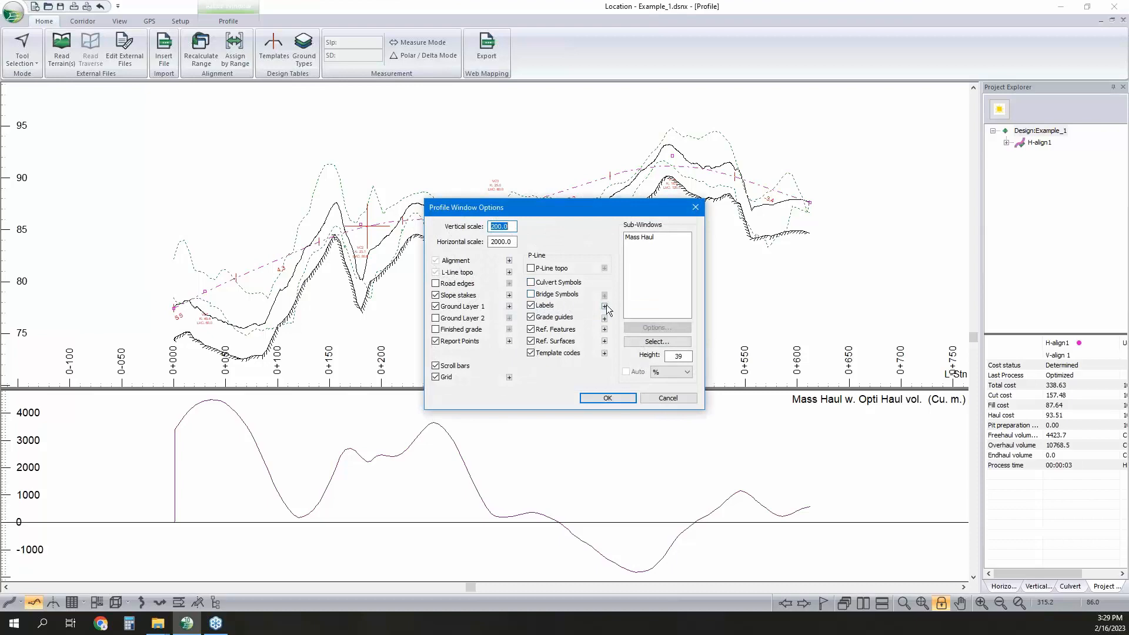
click(604, 306)
click(420, 213)
click(419, 212)
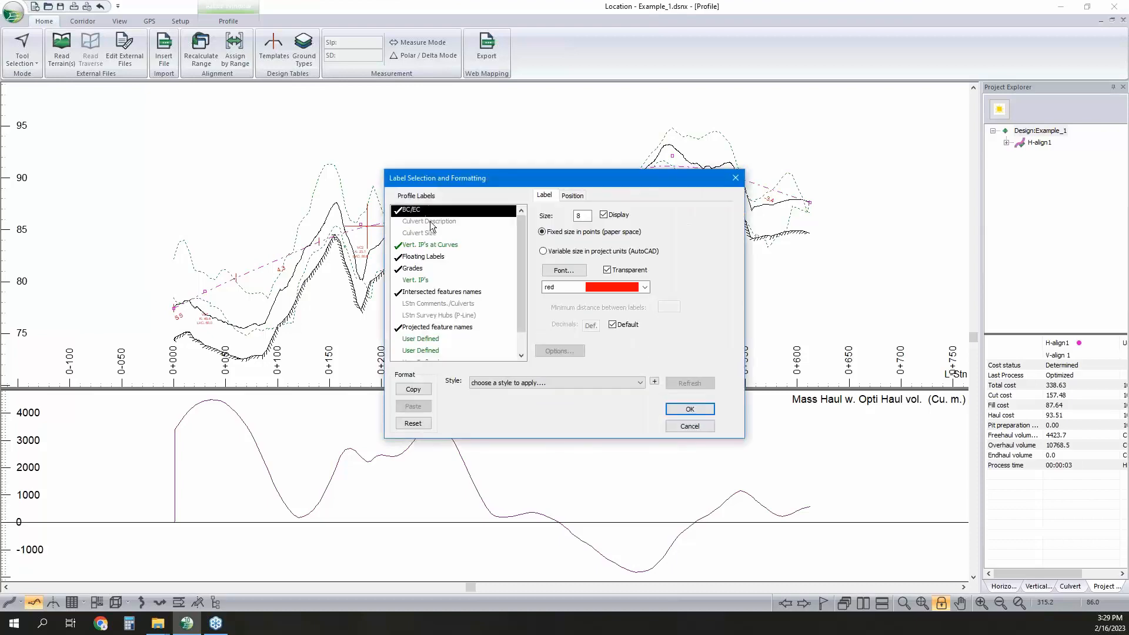
Turn on the Culvert Size labels for the profile and apply the label and Profile options.
scroll(438, 305, down, 1)
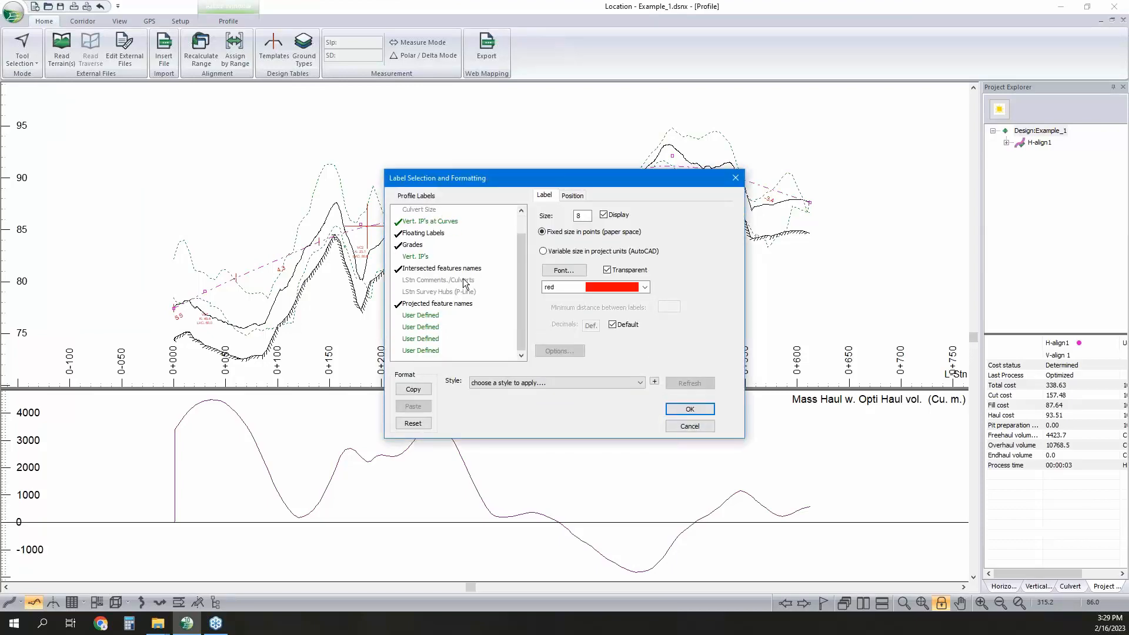
scroll(461, 268, up, 1)
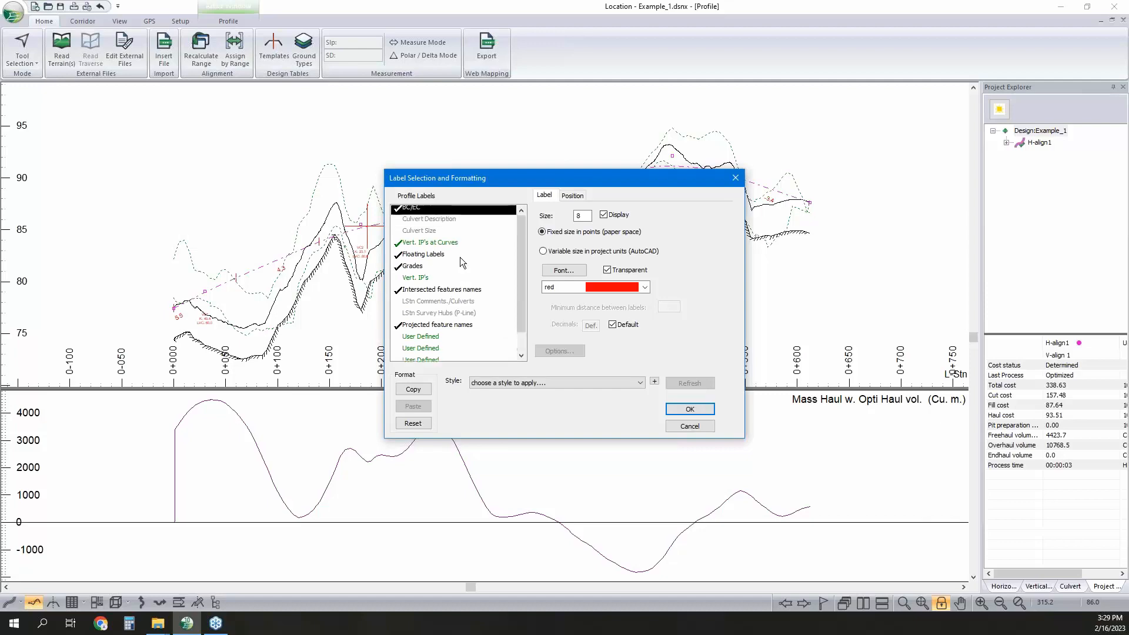
click(423, 240)
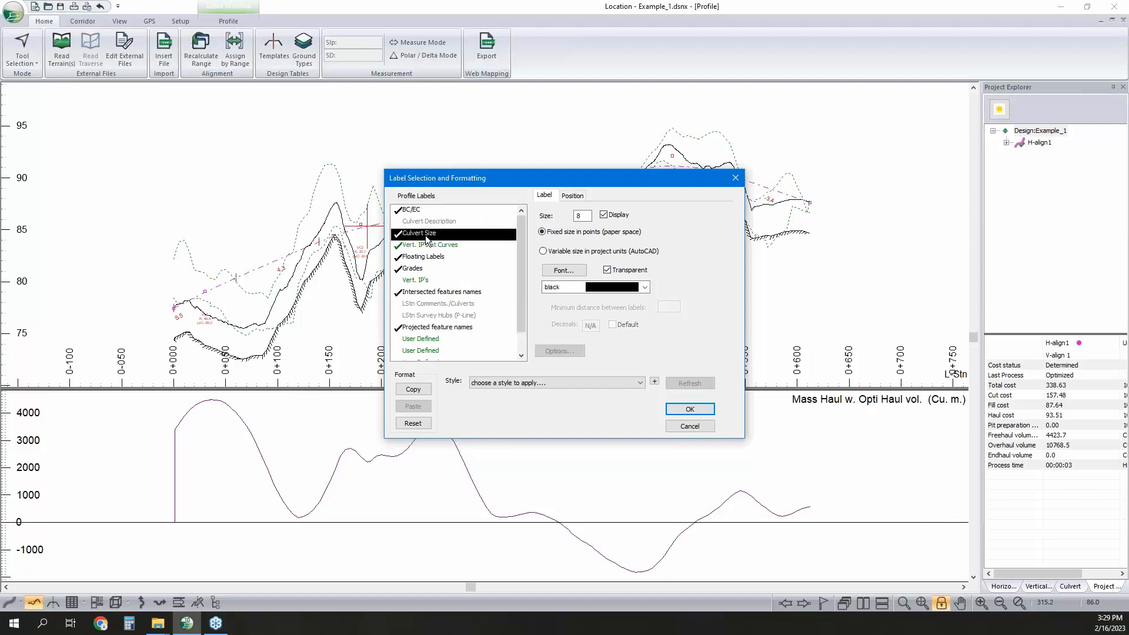
click(697, 409)
click(600, 399)
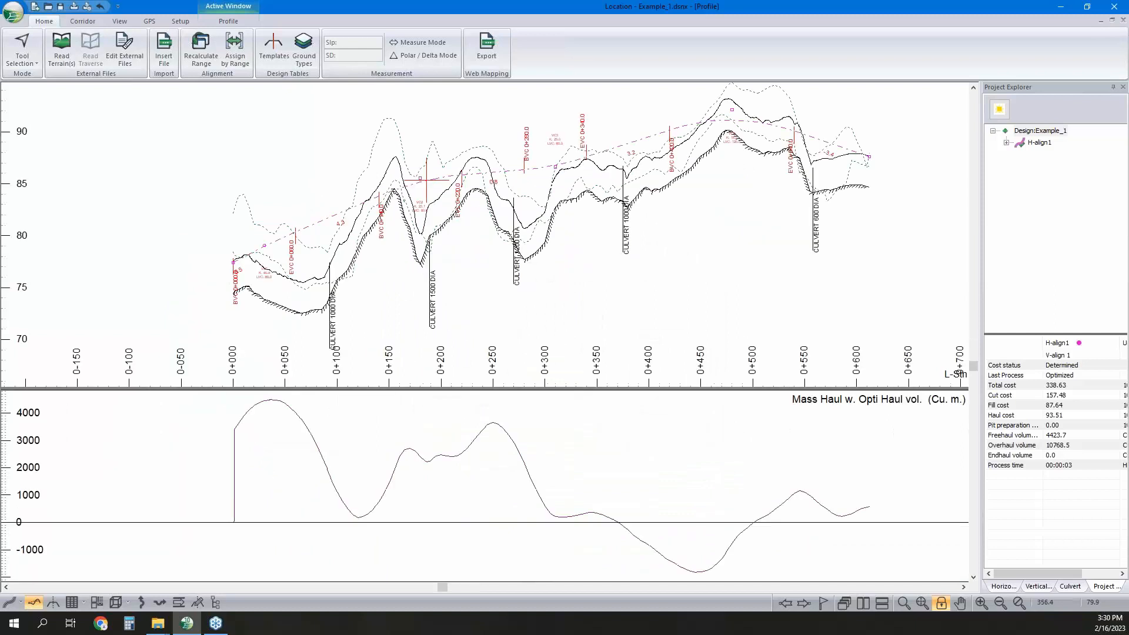
mouse_move(530, 234)
middle_drag(614, 234, 569, 240)
mouse_move(569, 240)
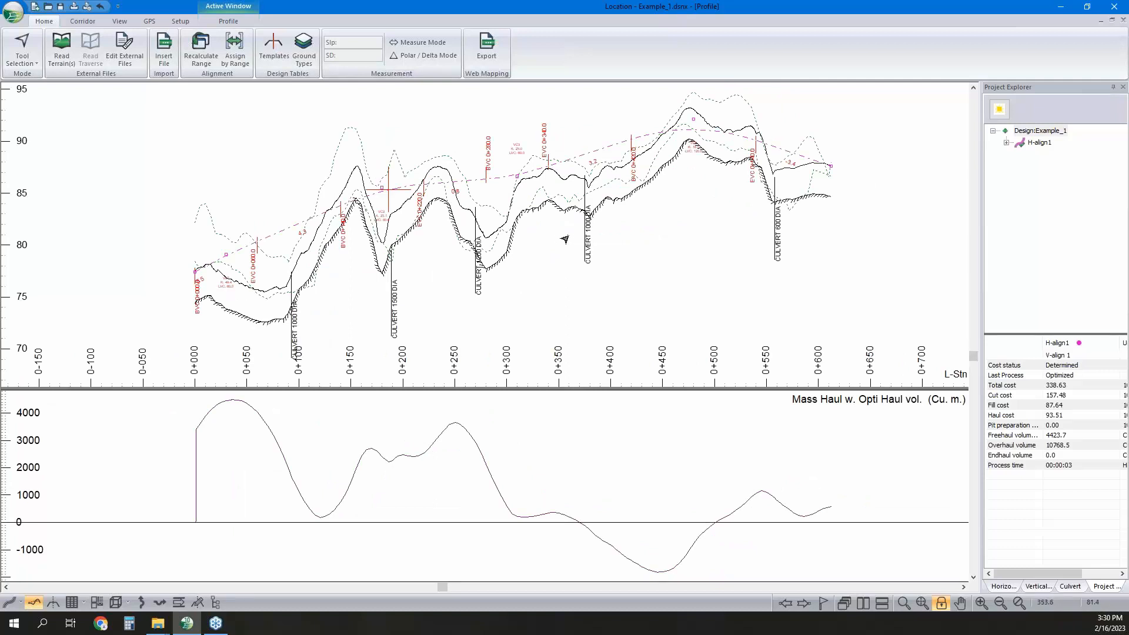
Activate the Edit Label Tool and shift the CULVERT 1000 DIA label near station 0+380 slightly down and right.
right_click(612, 236)
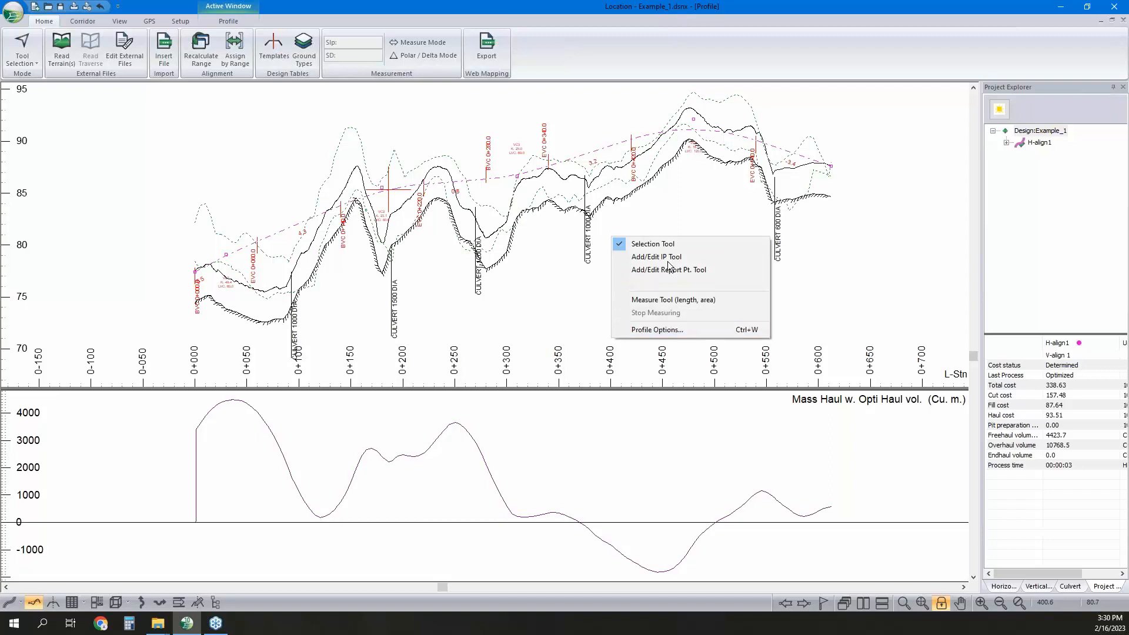
click(660, 283)
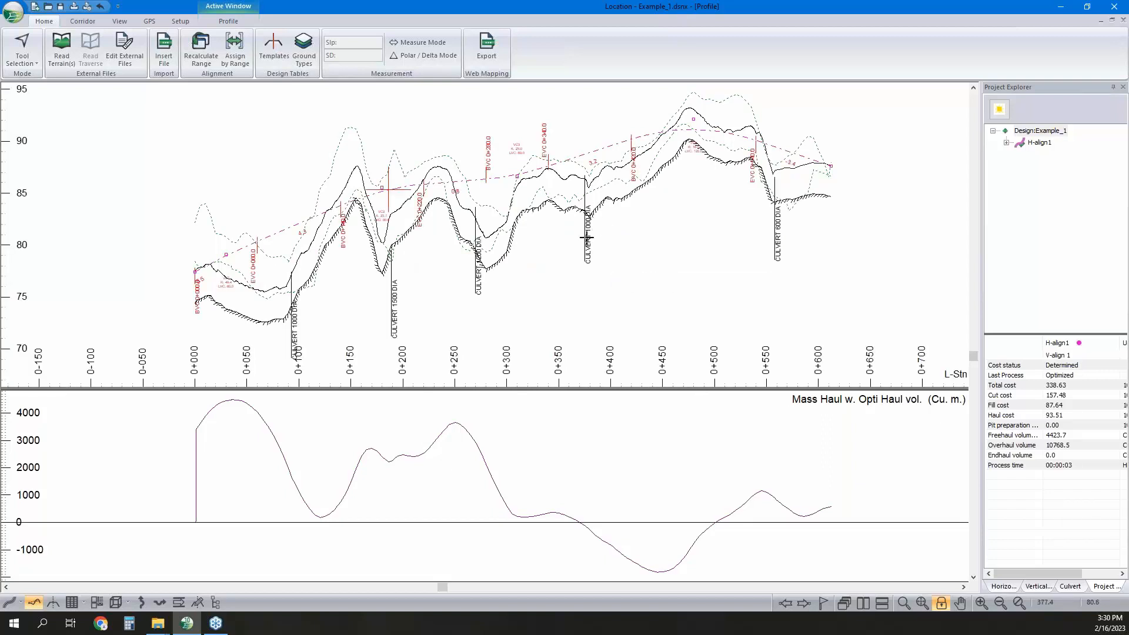
mouse_move(586, 238)
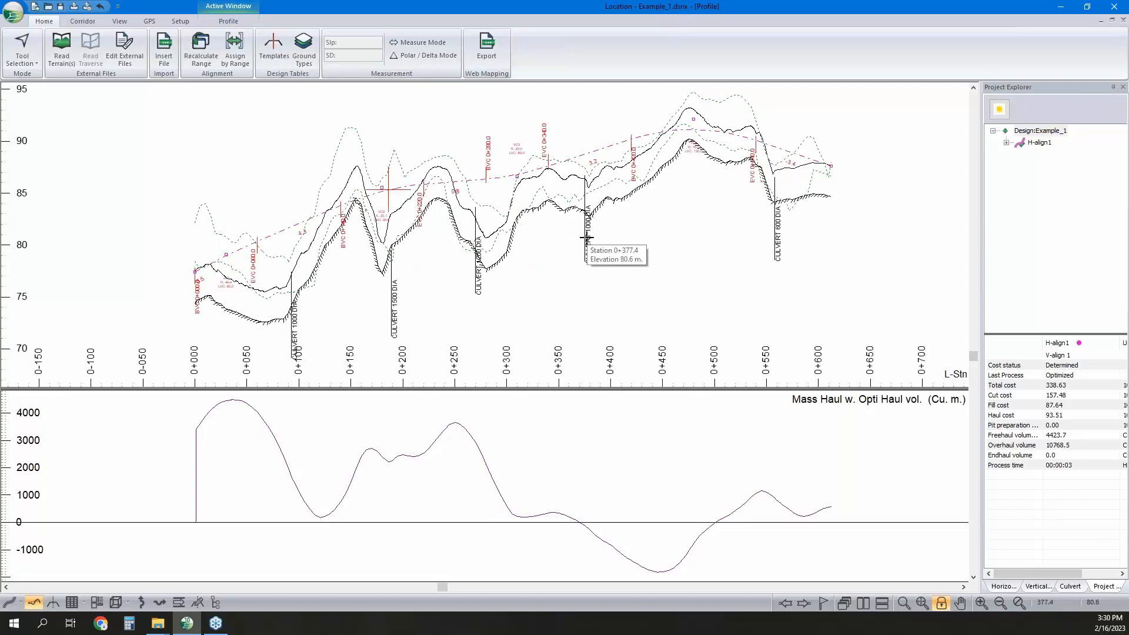
right_click(681, 233)
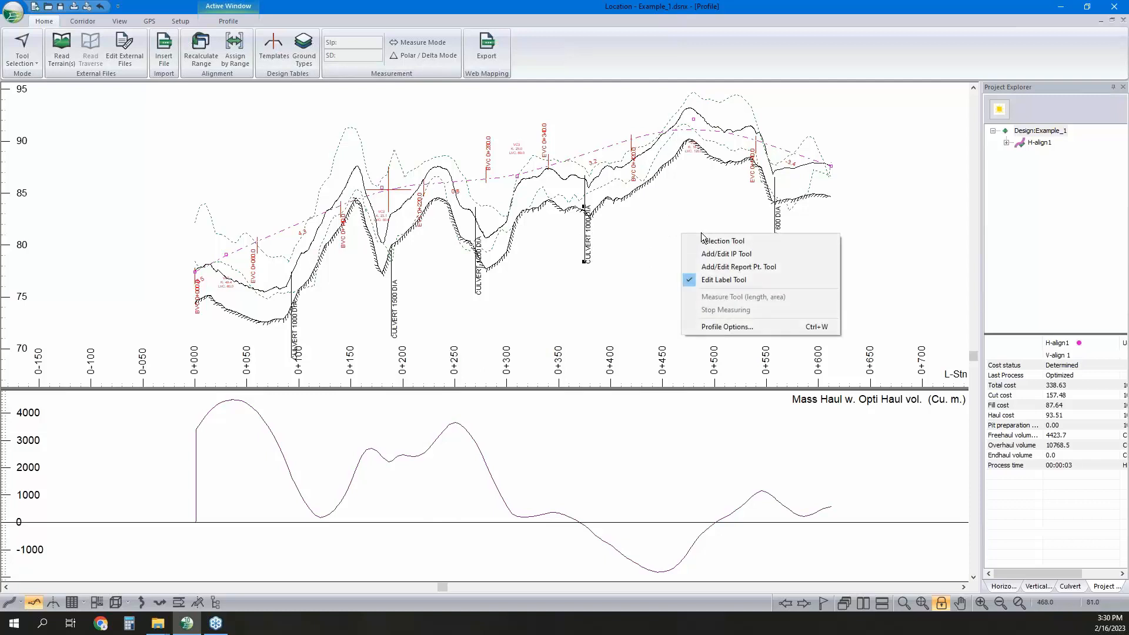
click(725, 281)
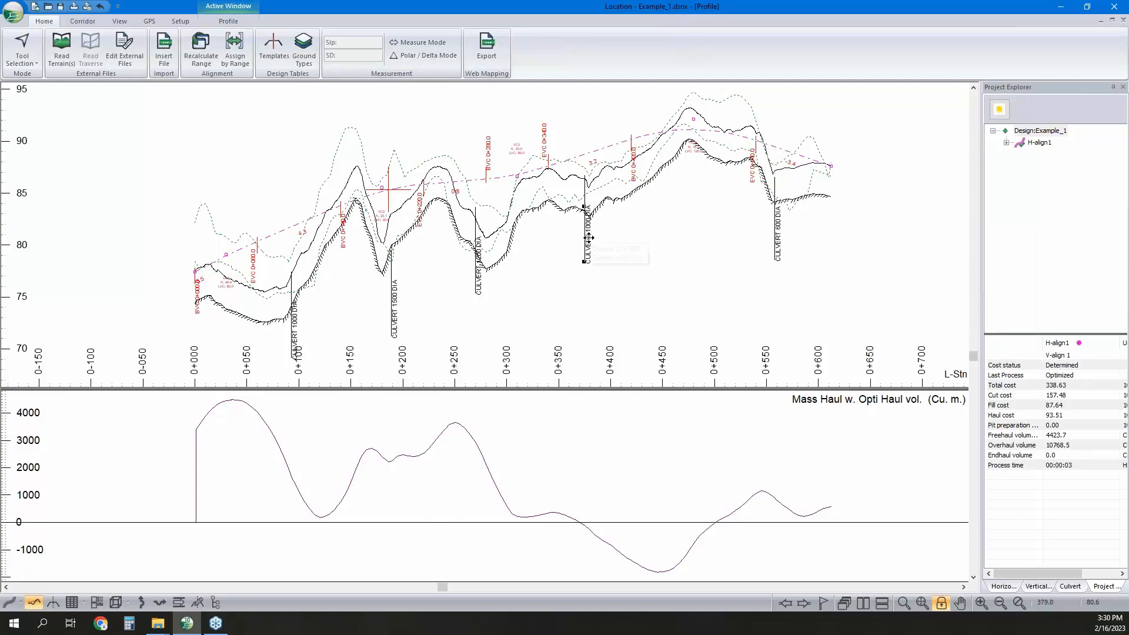
mouse_move(589, 237)
mouse_down()
mouse_move(624, 239)
mouse_move(593, 242)
mouse_up()
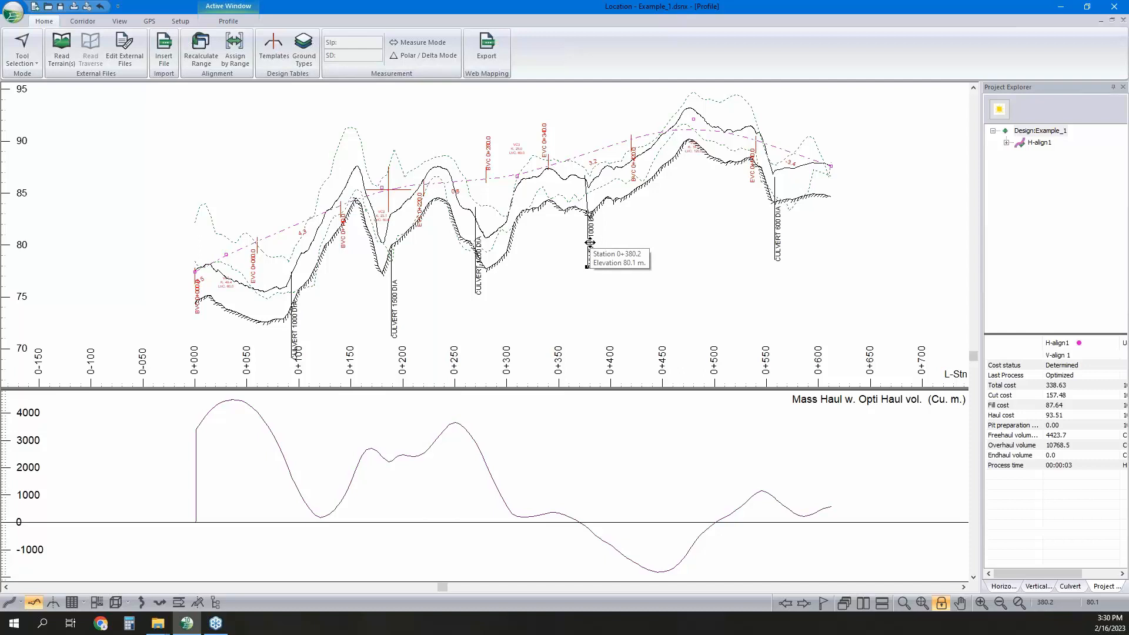
Set the leader of the CULVERT 1000 DIA label near station 0+380 to a 25 mm offset and a -35 angle.
double_click(590, 242)
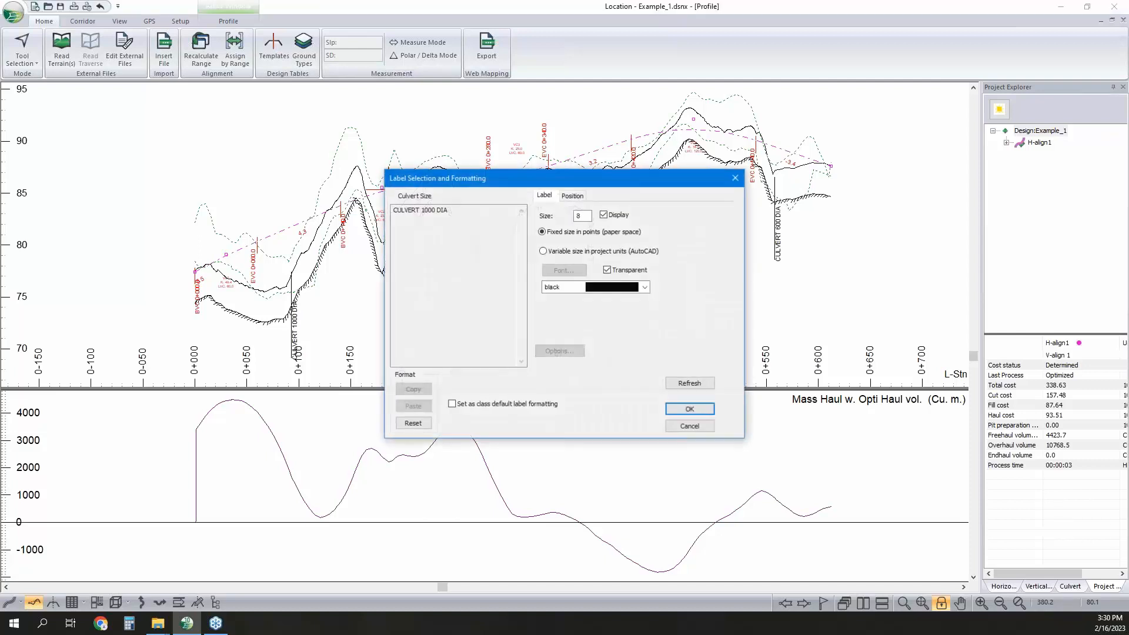
click(579, 199)
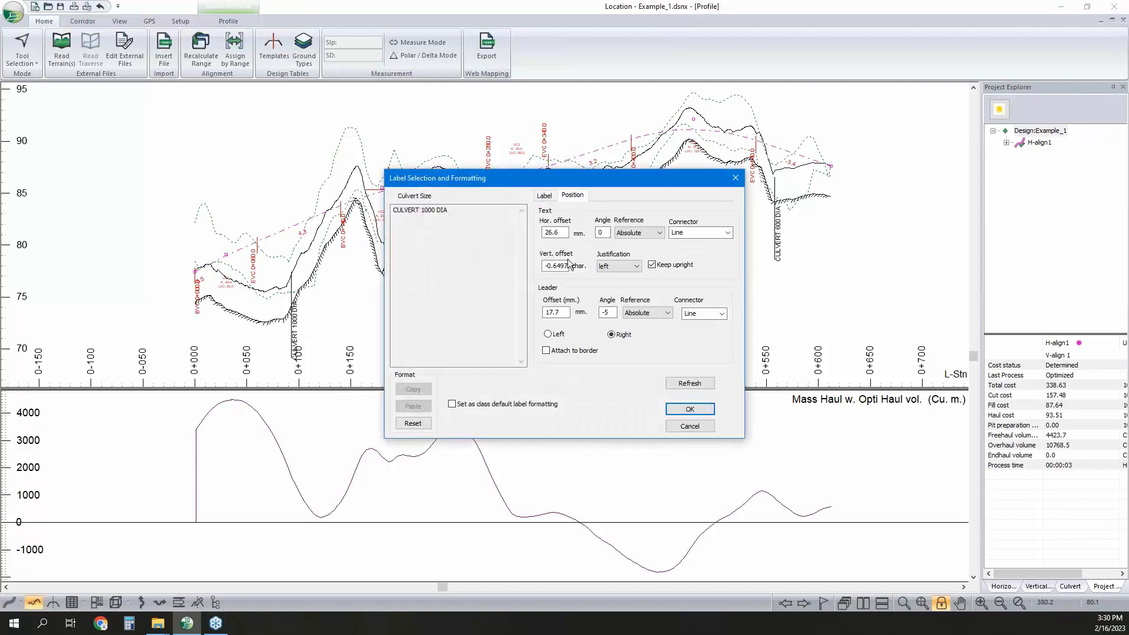
double_click(554, 312)
text(25)
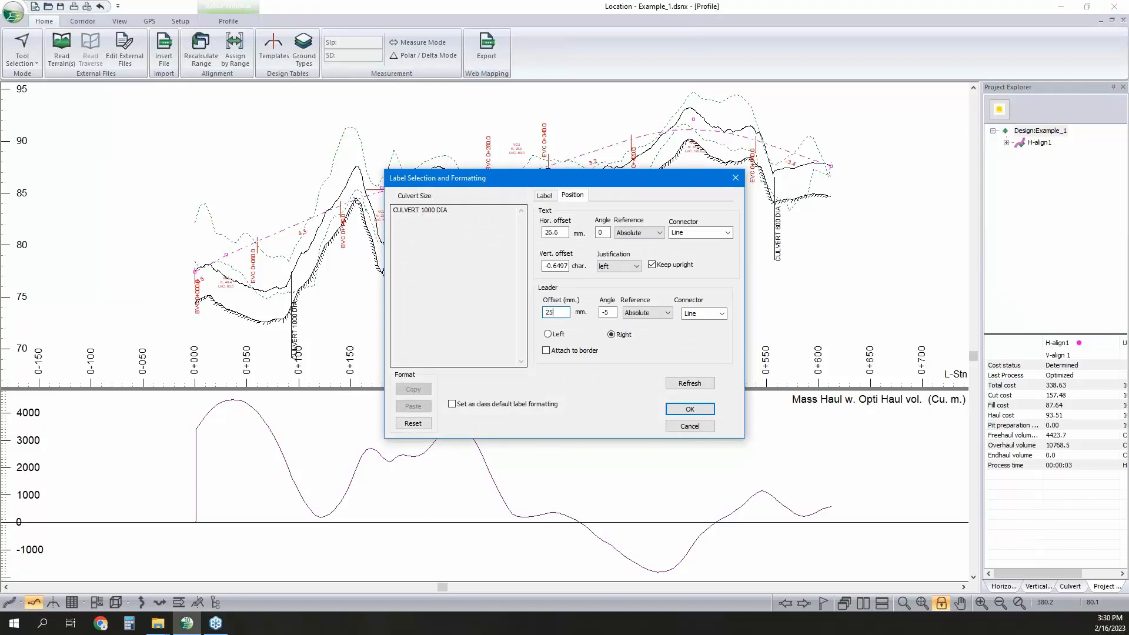
click(608, 312)
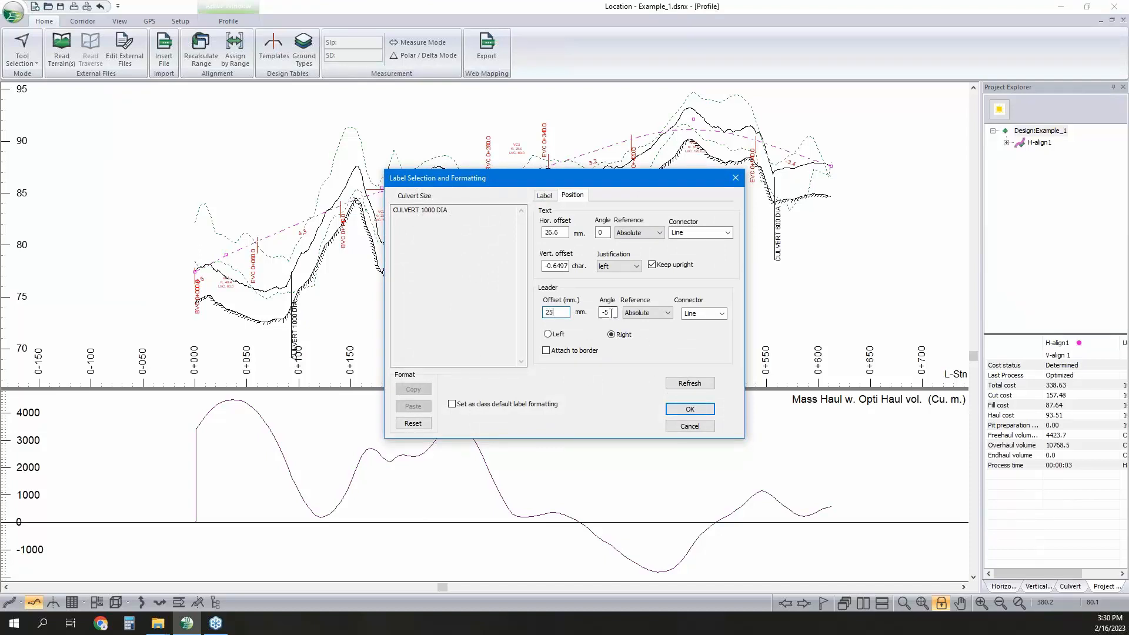
key(BackSpace)
text(3)
click(687, 407)
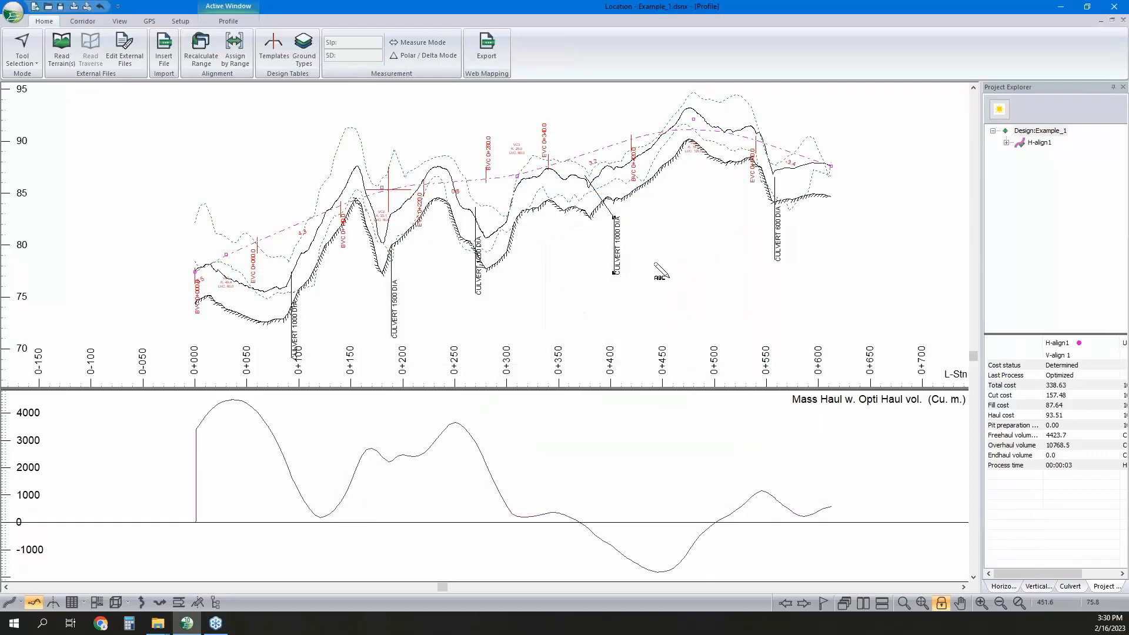
Switch that culvert label's leader side to Left and shift the label slightly right above the profile, to about station 0+350.
click(615, 246)
click(572, 195)
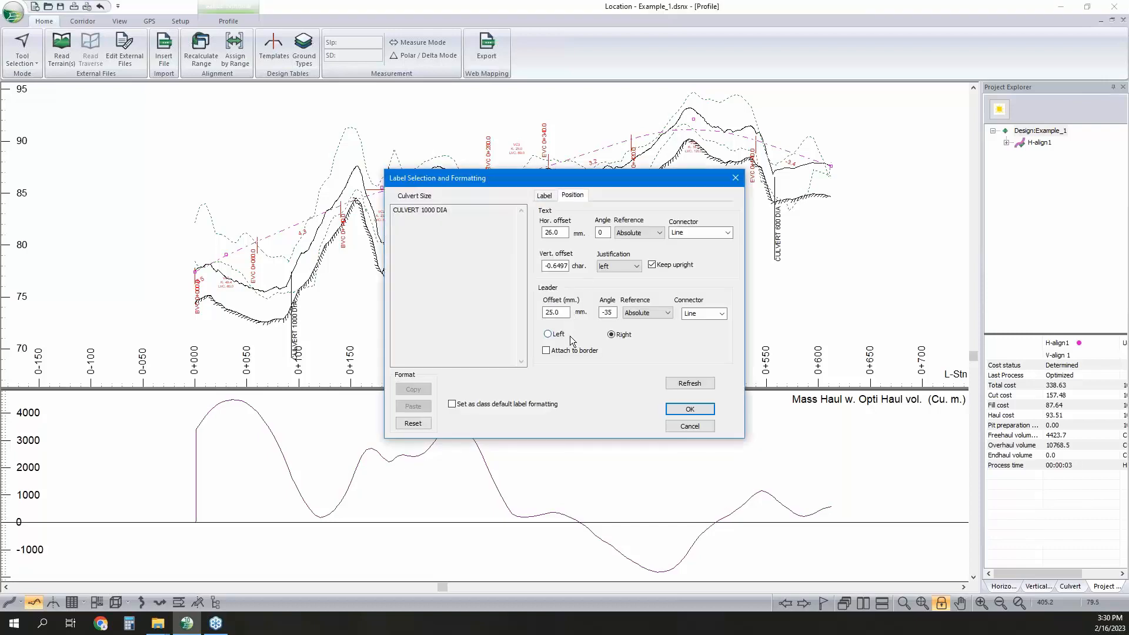
click(548, 334)
click(710, 409)
middle_drag(635, 289, 683, 363)
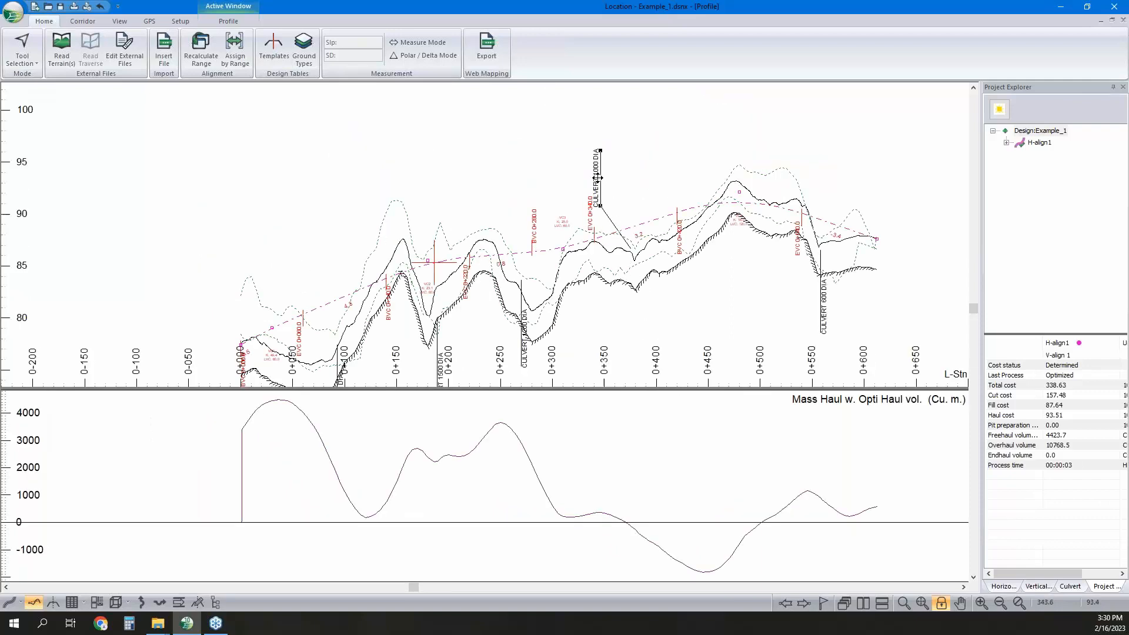
drag(600, 180, 606, 177)
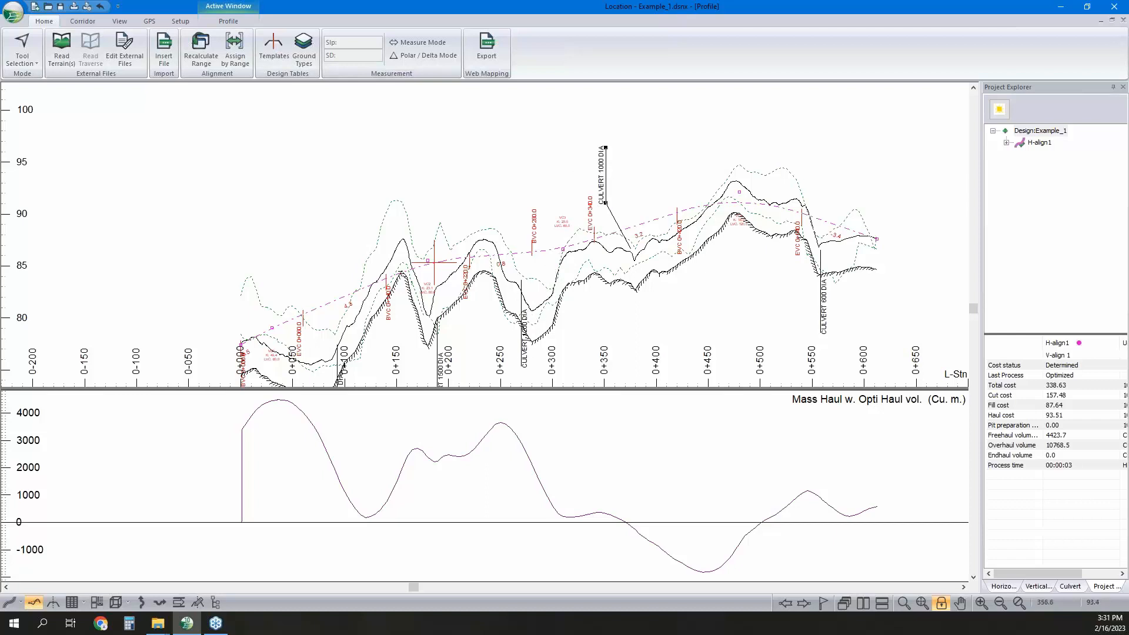
Set the text vertical offset of the culvert label above the profile to 0.6497 characters.
double_click(601, 167)
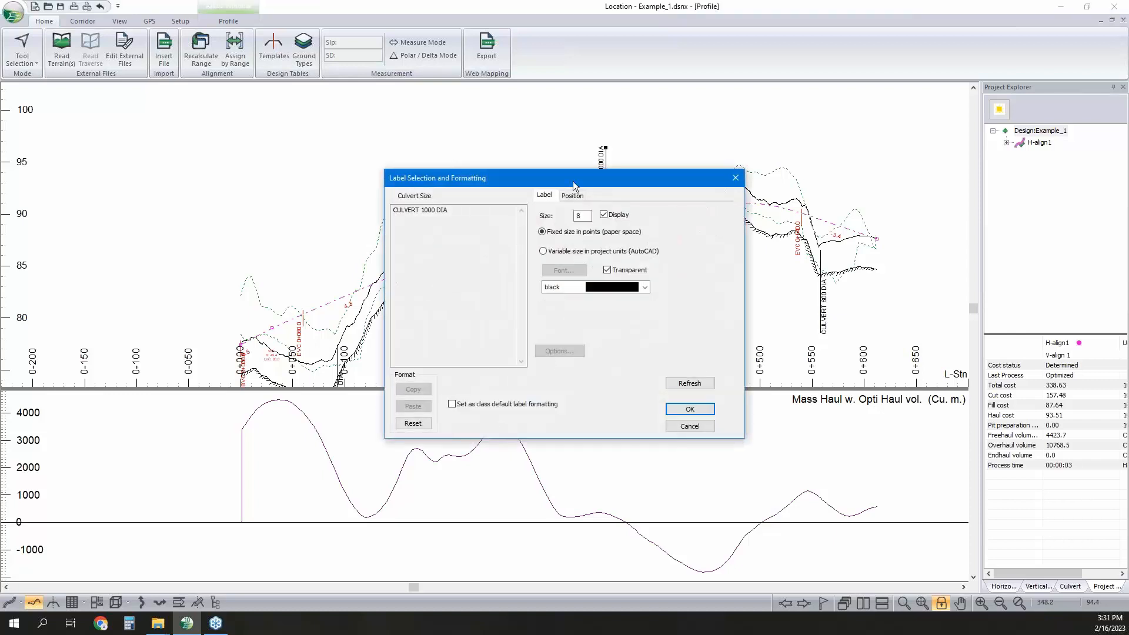
click(572, 195)
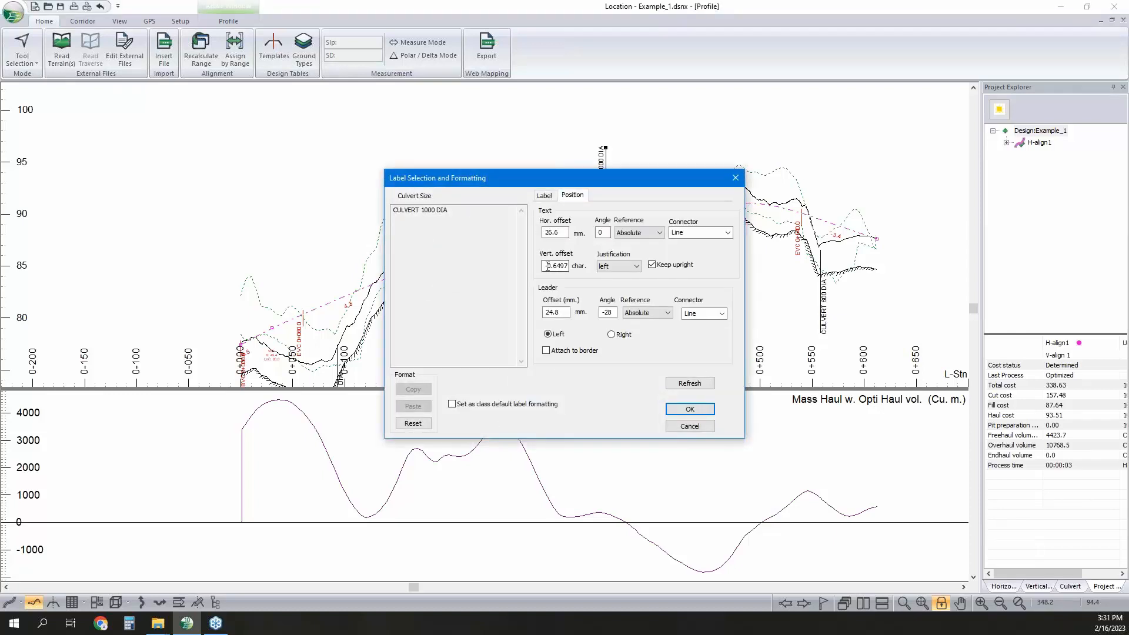
drag(549, 266, 480, 267)
key(Delete)
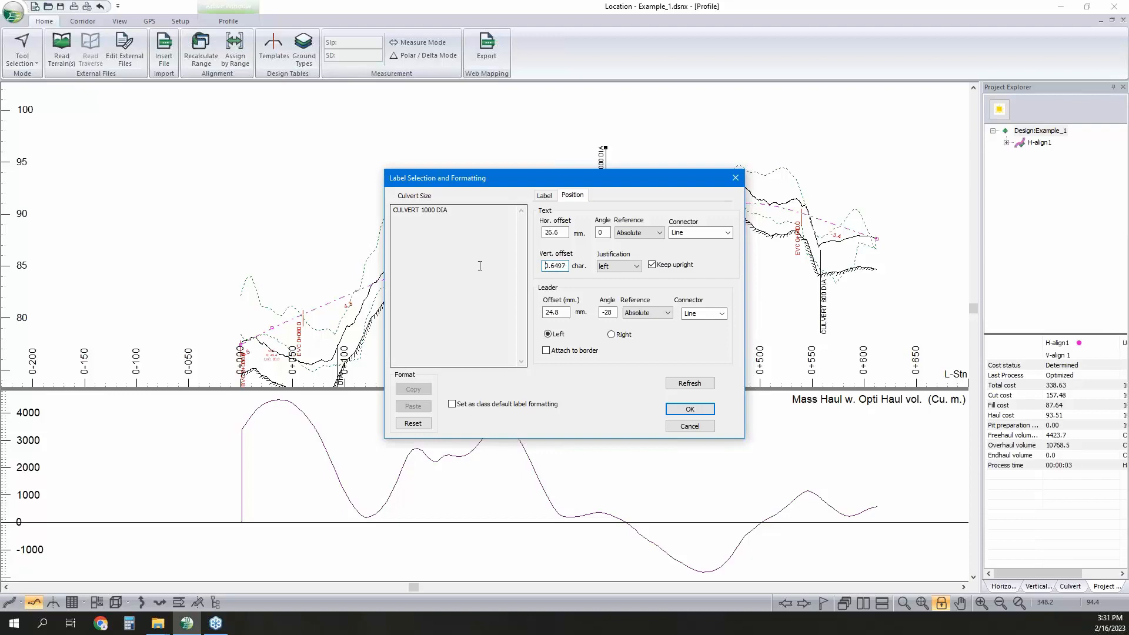
click(679, 408)
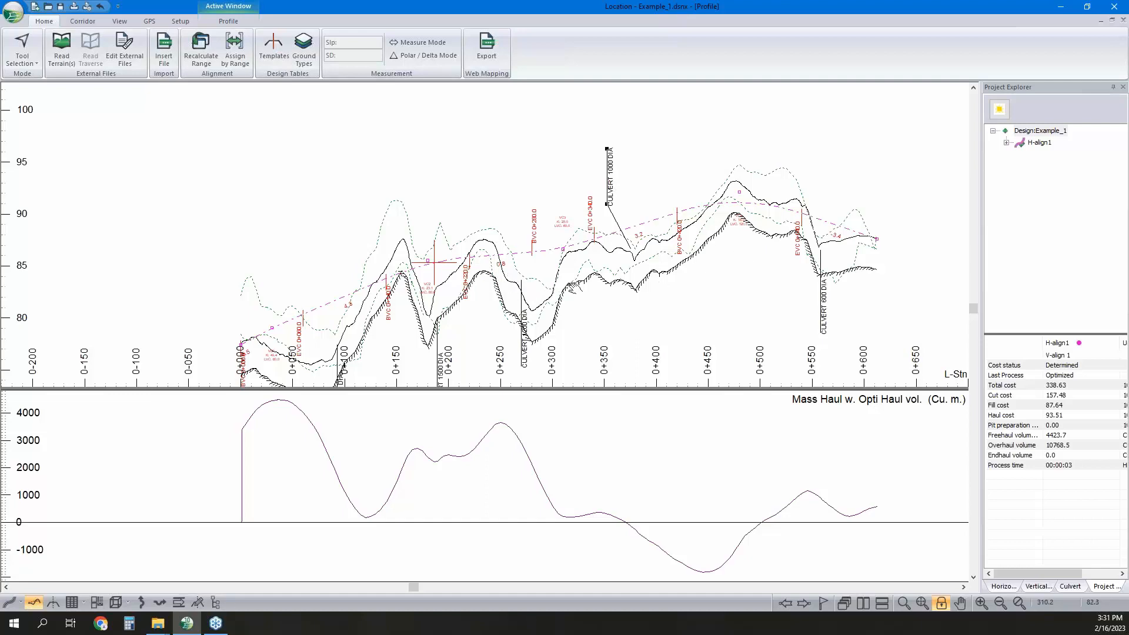
Review the formatting of the culvert label above the profile, including the class default option, and close it without changes.
middle_drag(567, 285, 638, 239)
middle_drag(589, 312, 657, 272)
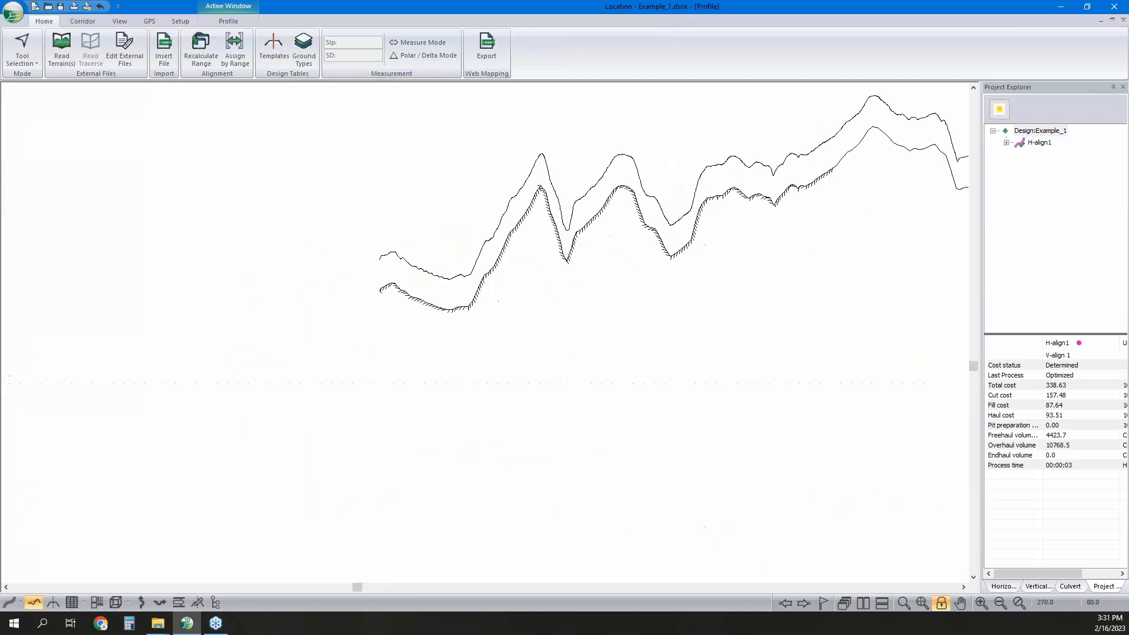
middle_drag(749, 101, 688, 166)
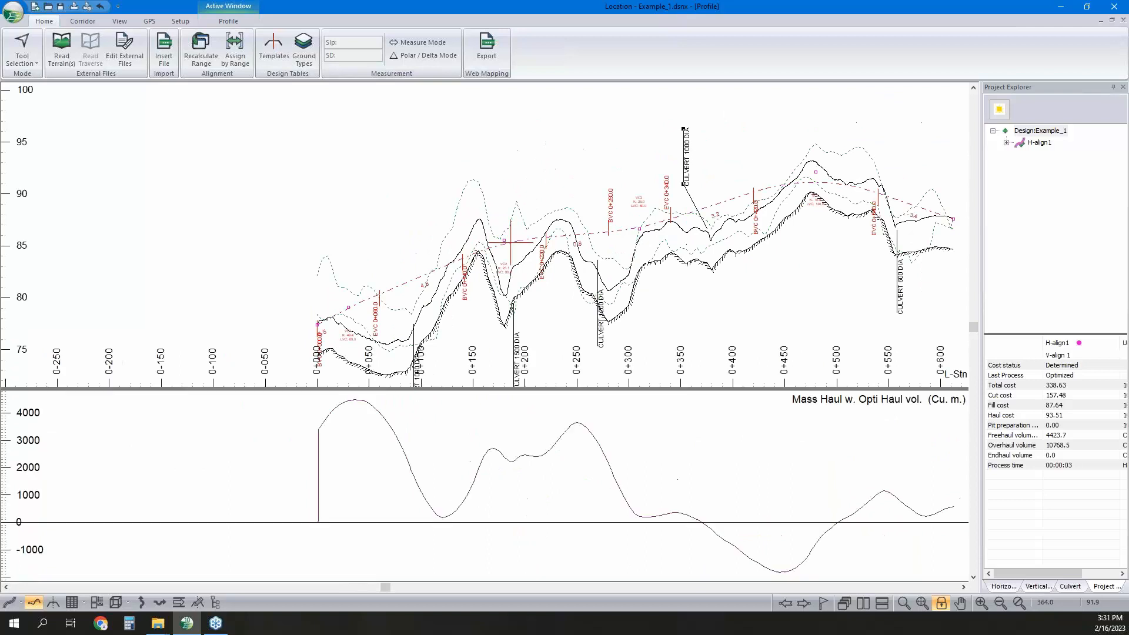
double_click(687, 166)
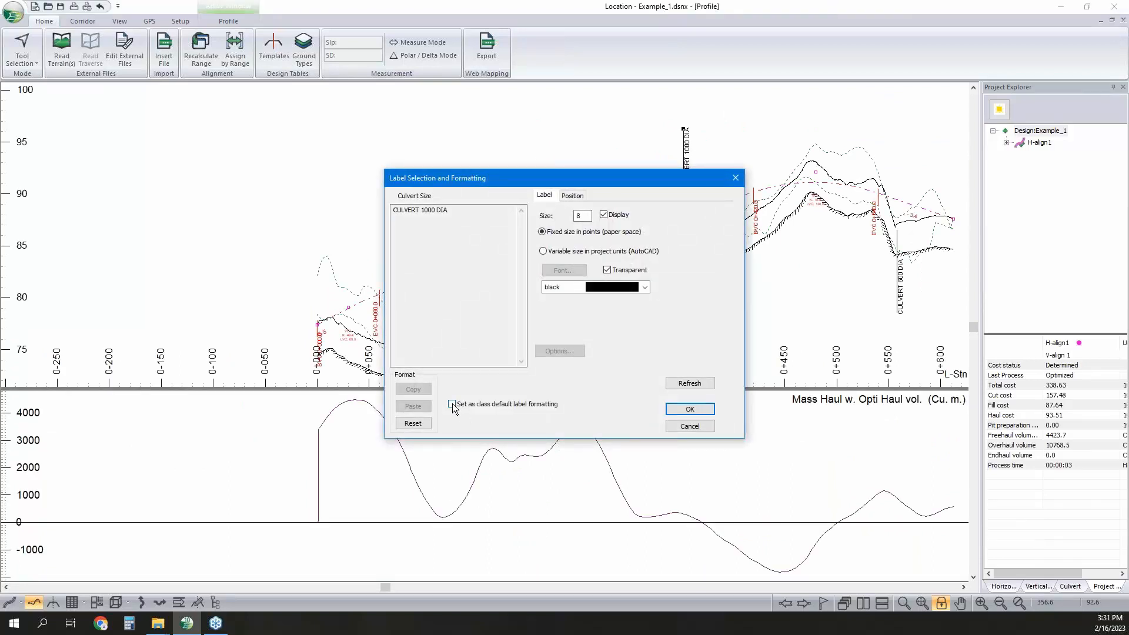
click(691, 426)
Set the leader side to Left for the CULVERT 1000 DIA label near station 0+100.
middle_drag(744, 283, 757, 259)
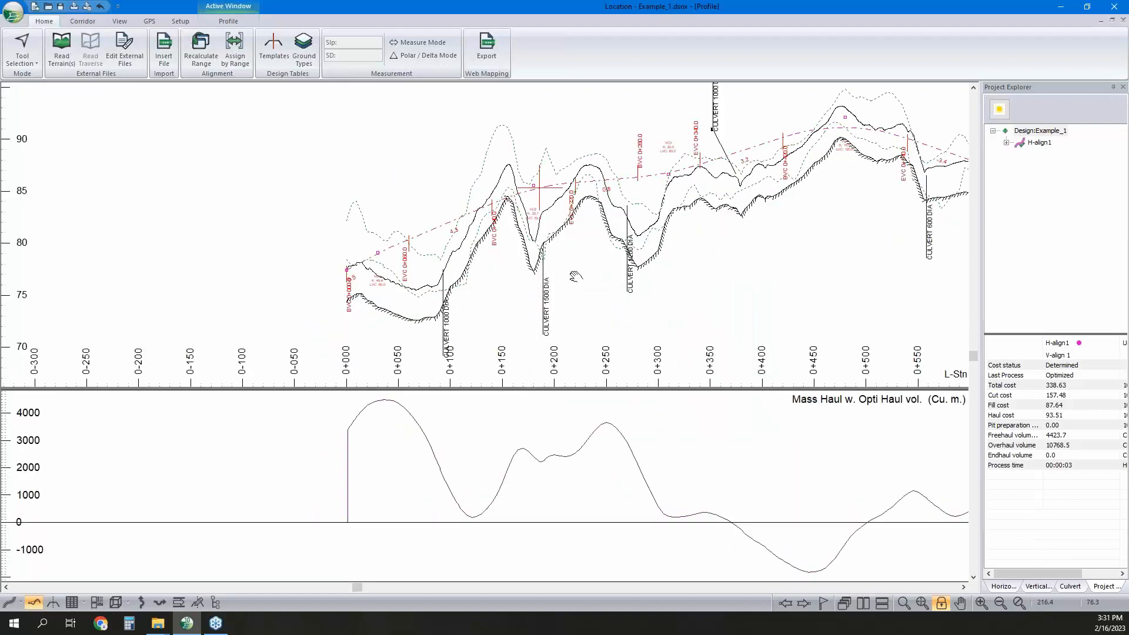
middle_drag(412, 336, 444, 312)
double_click(480, 304)
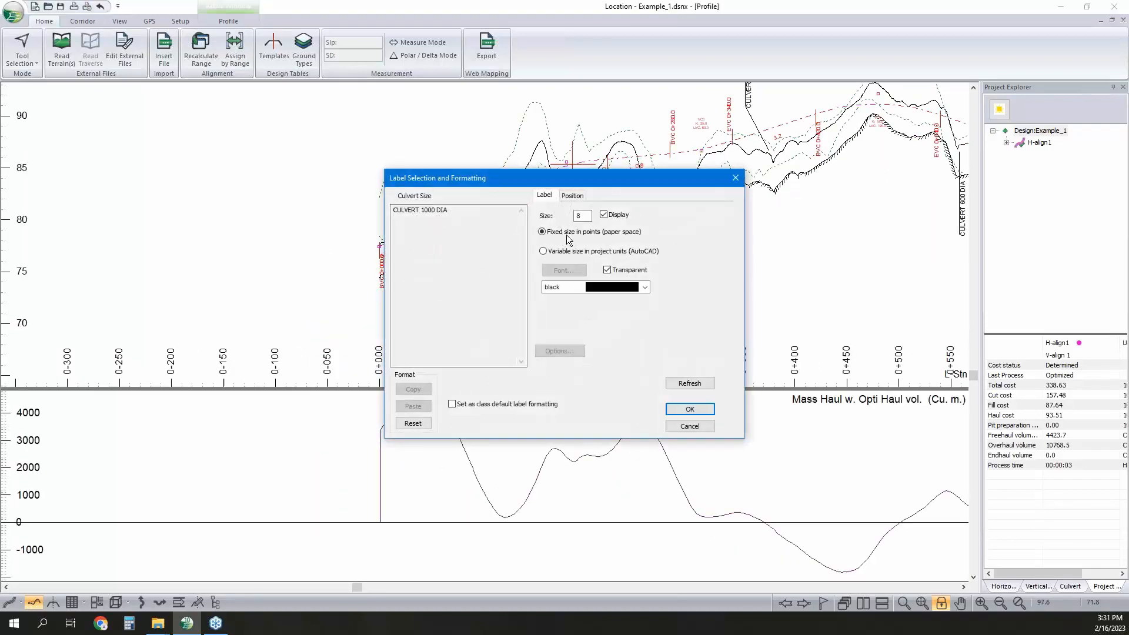
click(572, 195)
click(548, 334)
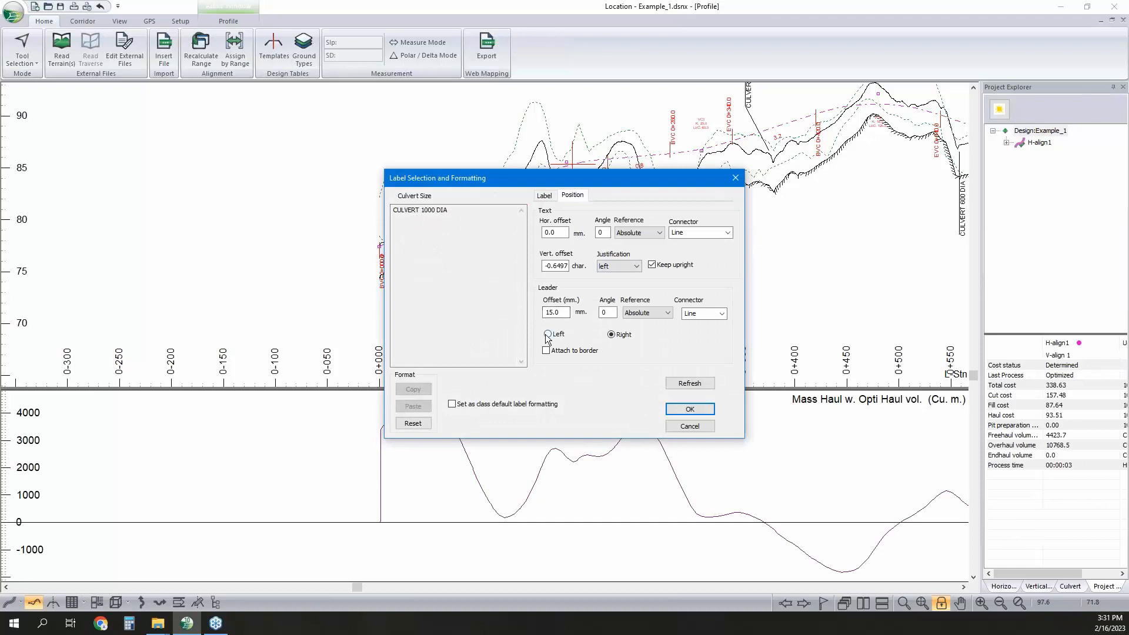
Set the first CULVERT 1000 DIA label to a 0.6497 vertical offset with a left leader, and make it the class default formatting.
click(545, 266)
click(689, 409)
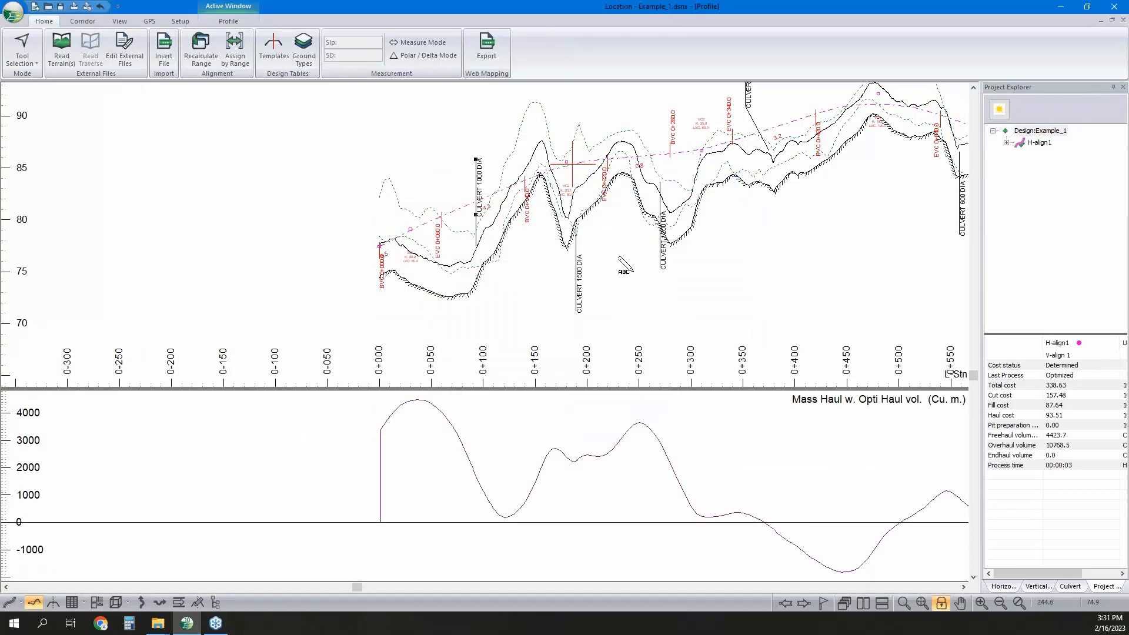
click(430, 225)
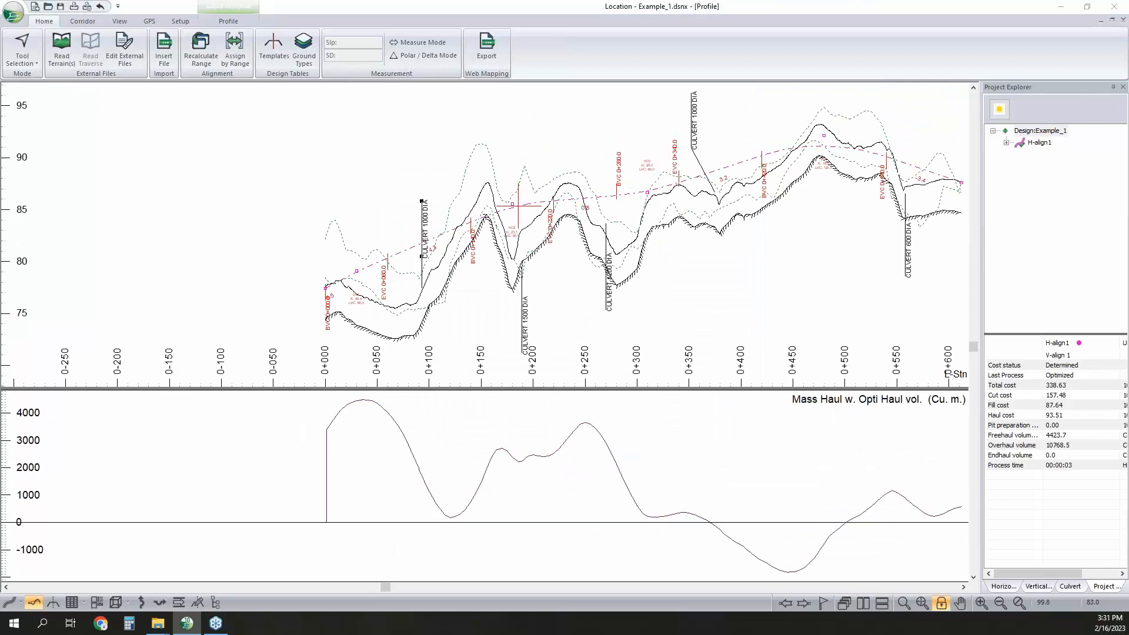
click(452, 404)
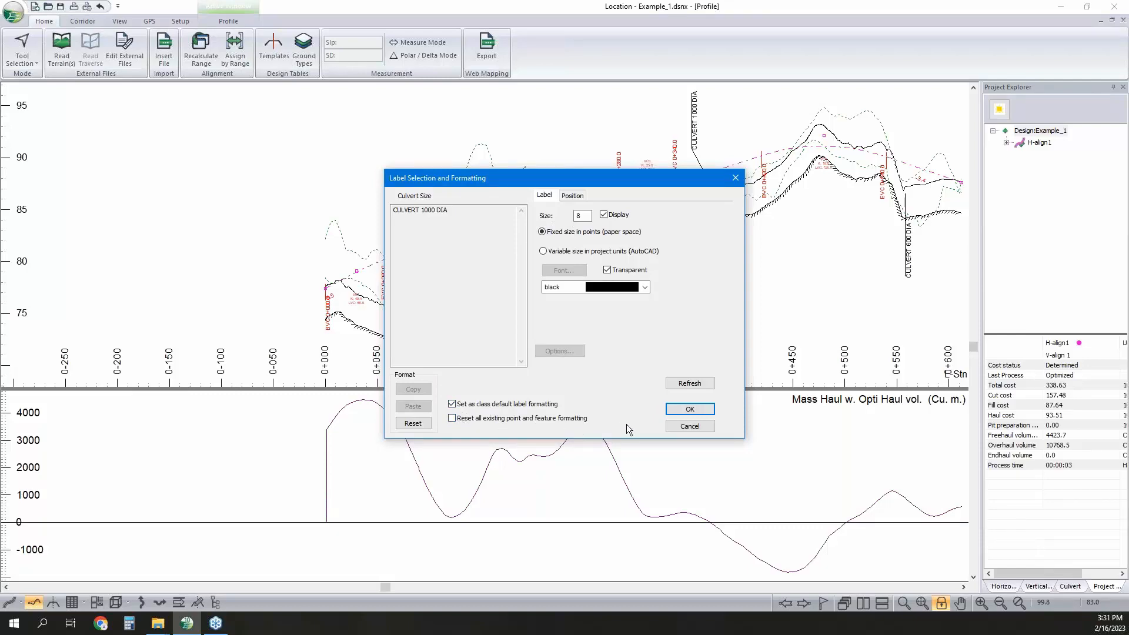
click(691, 409)
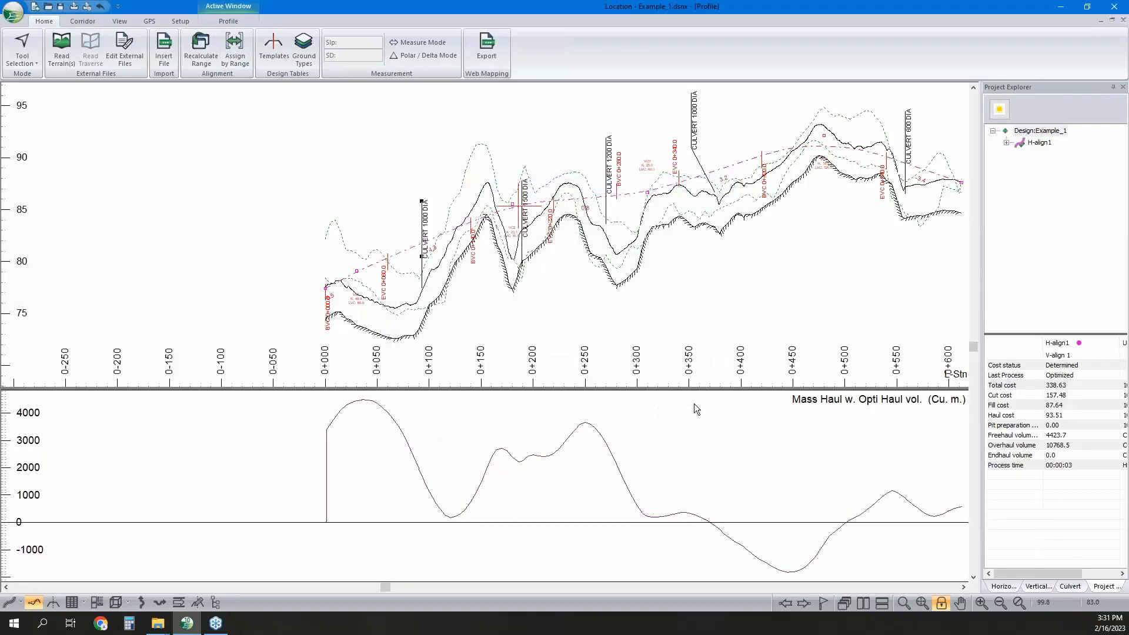
Apply the first culvert label's formatting as class default and reset all existing point and feature formatting.
double_click(424, 220)
click(453, 404)
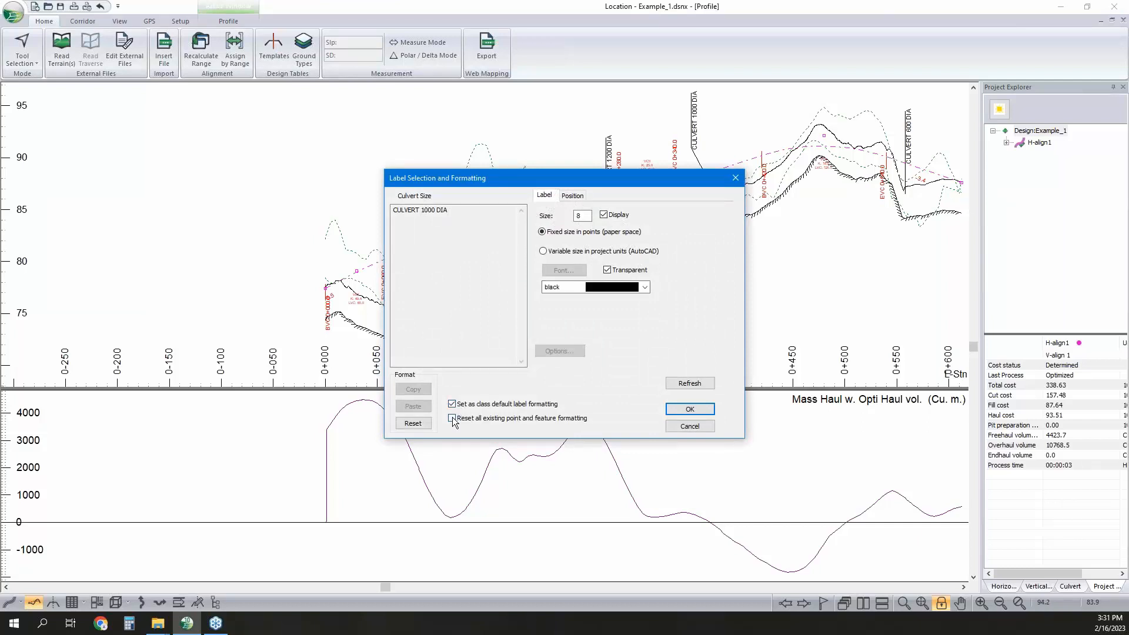
click(452, 419)
drag(678, 180, 514, 169)
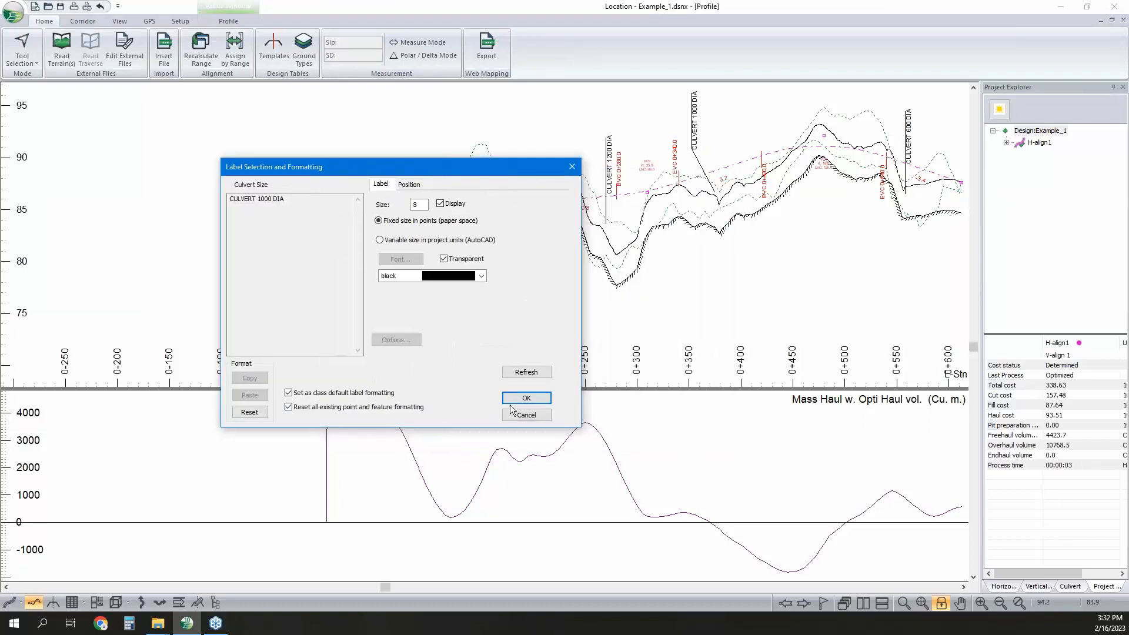
click(527, 398)
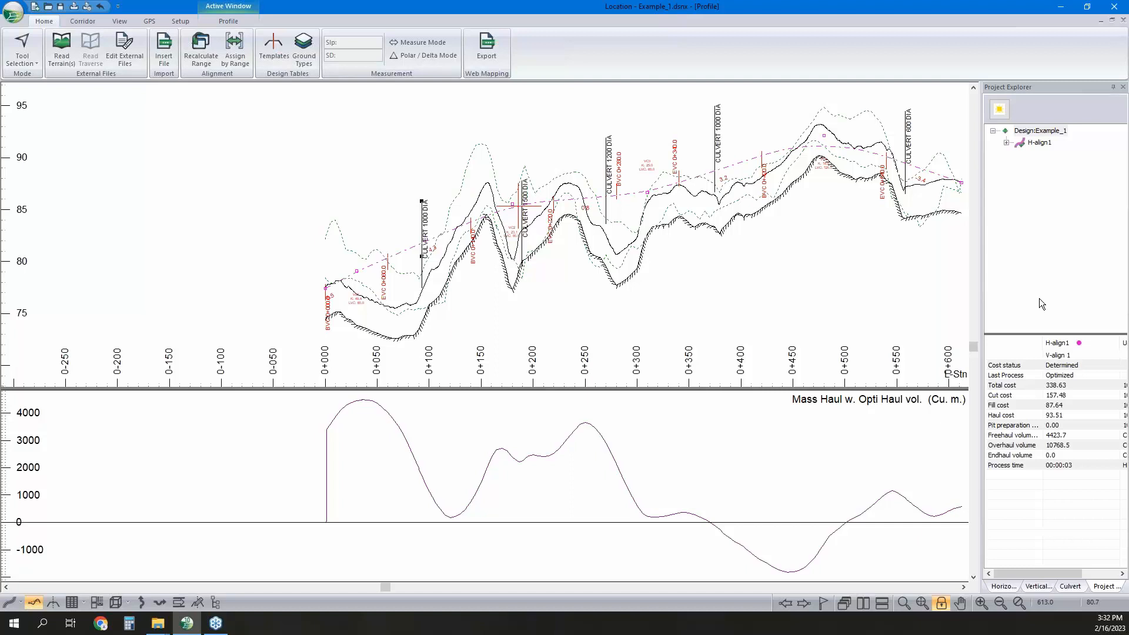
right_click(770, 255)
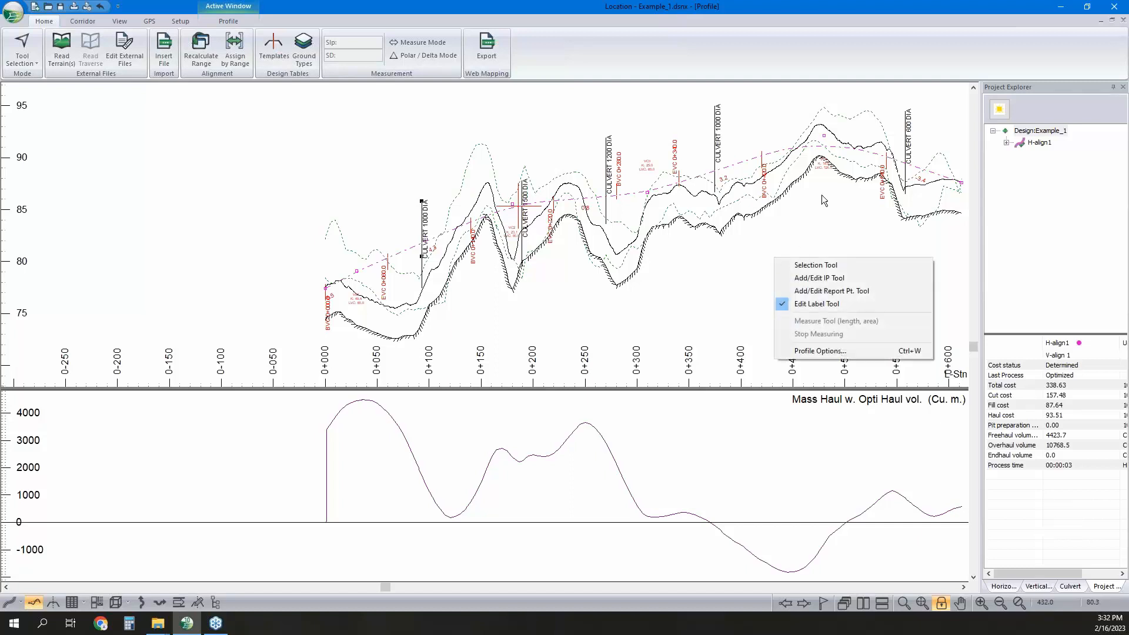
click(822, 72)
right_click(765, 145)
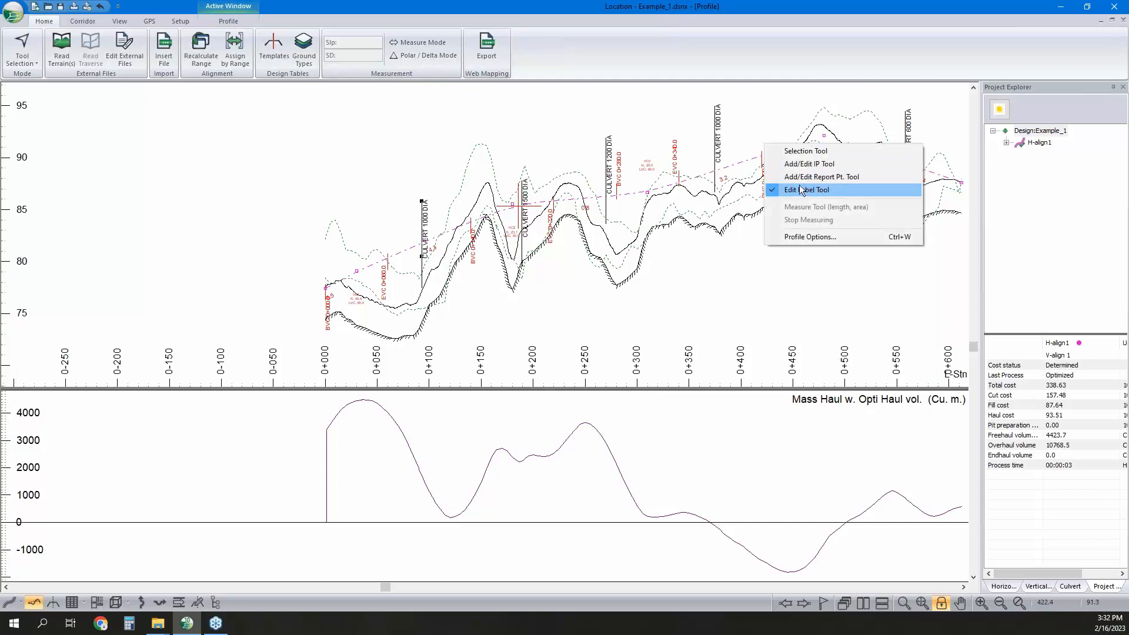
click(801, 60)
right_click(764, 201)
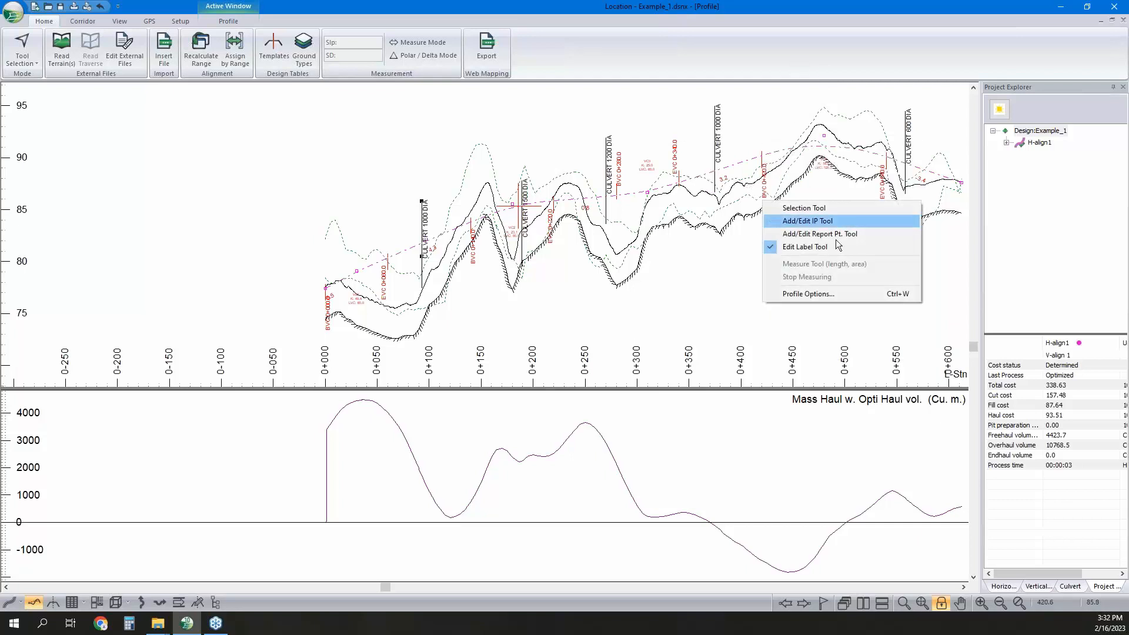
click(821, 294)
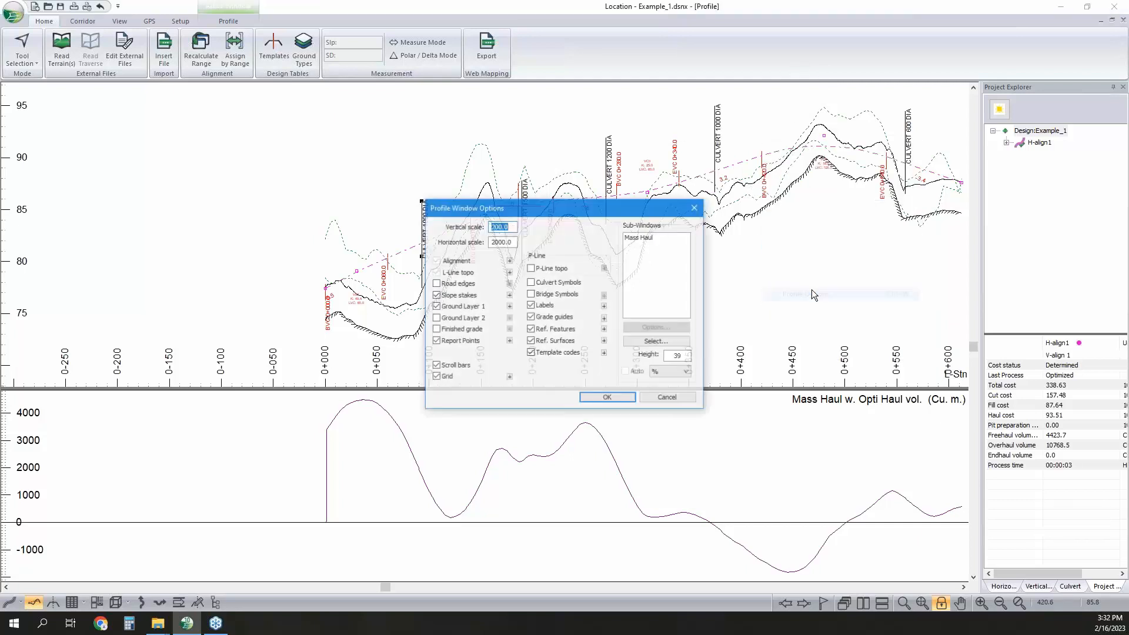
click(668, 398)
Set the leader of the Culvert Size profile labels to Right in the profile window's label options.
right_click(744, 265)
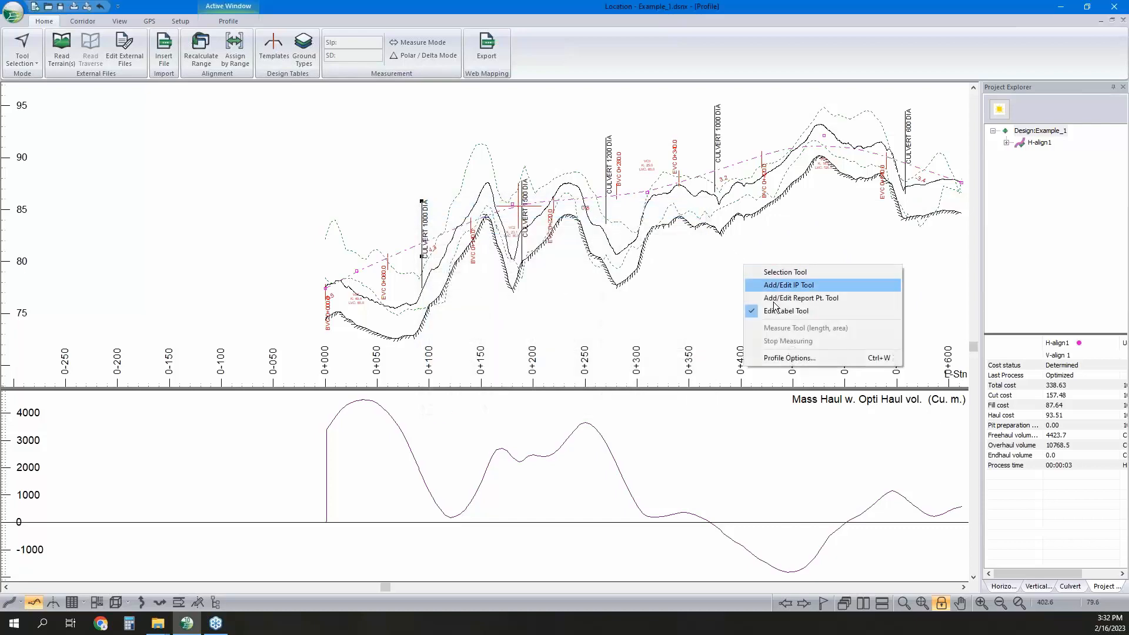
click(774, 360)
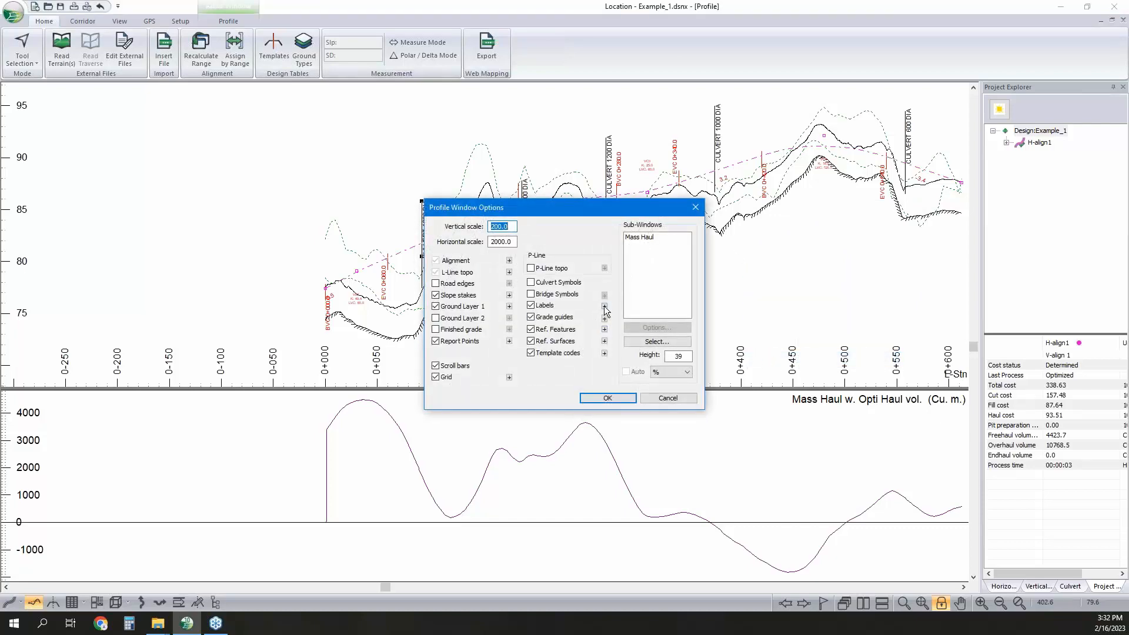
click(604, 306)
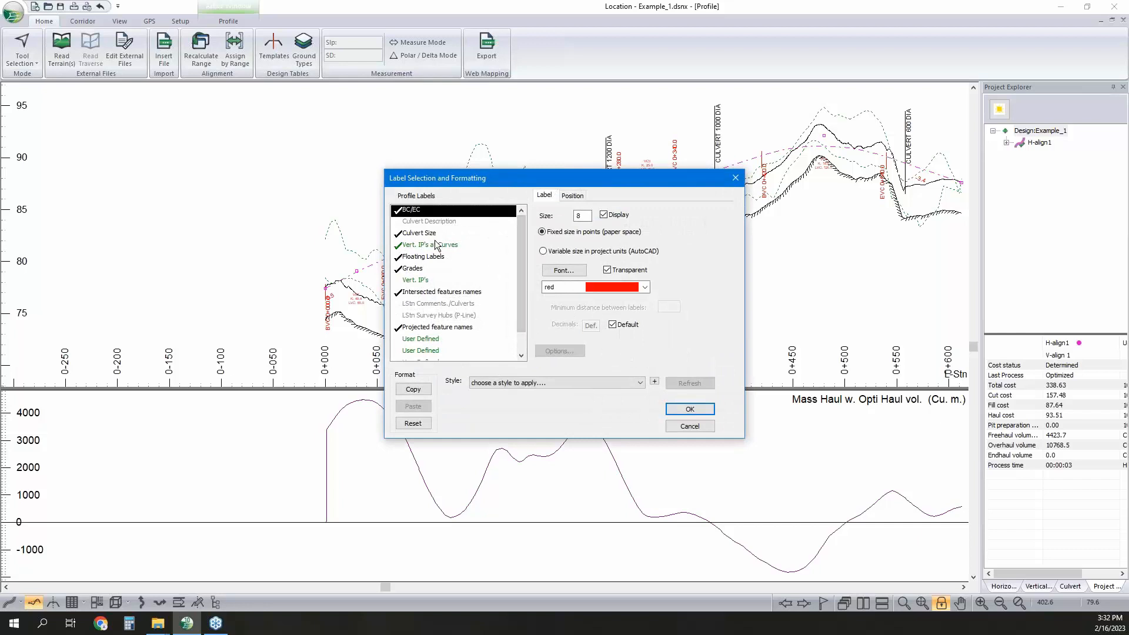
click(421, 235)
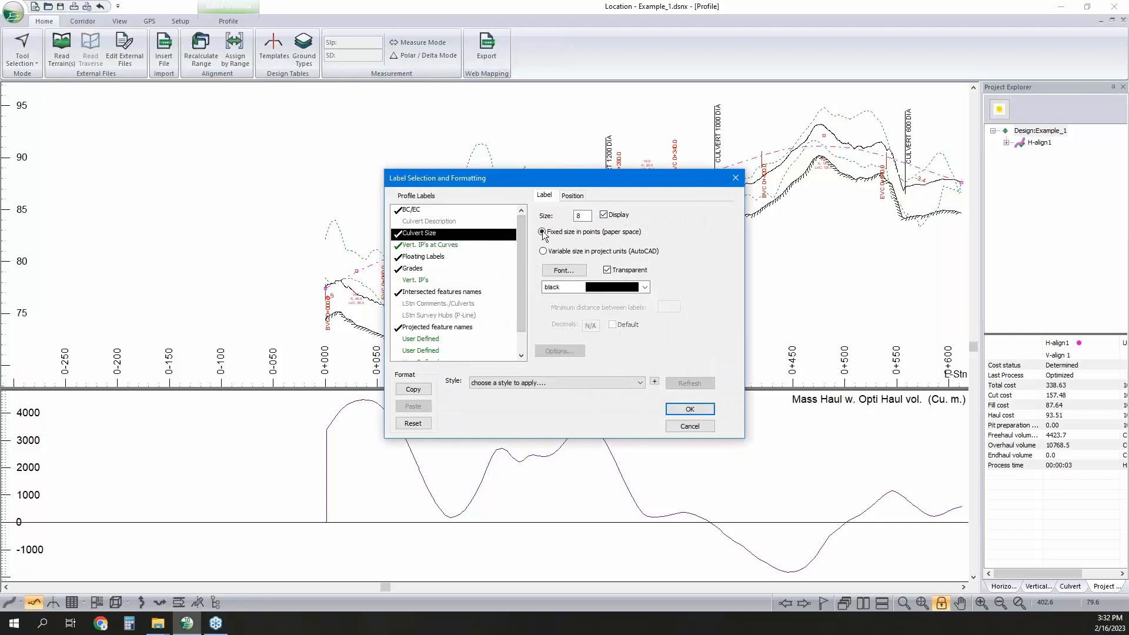
click(585, 195)
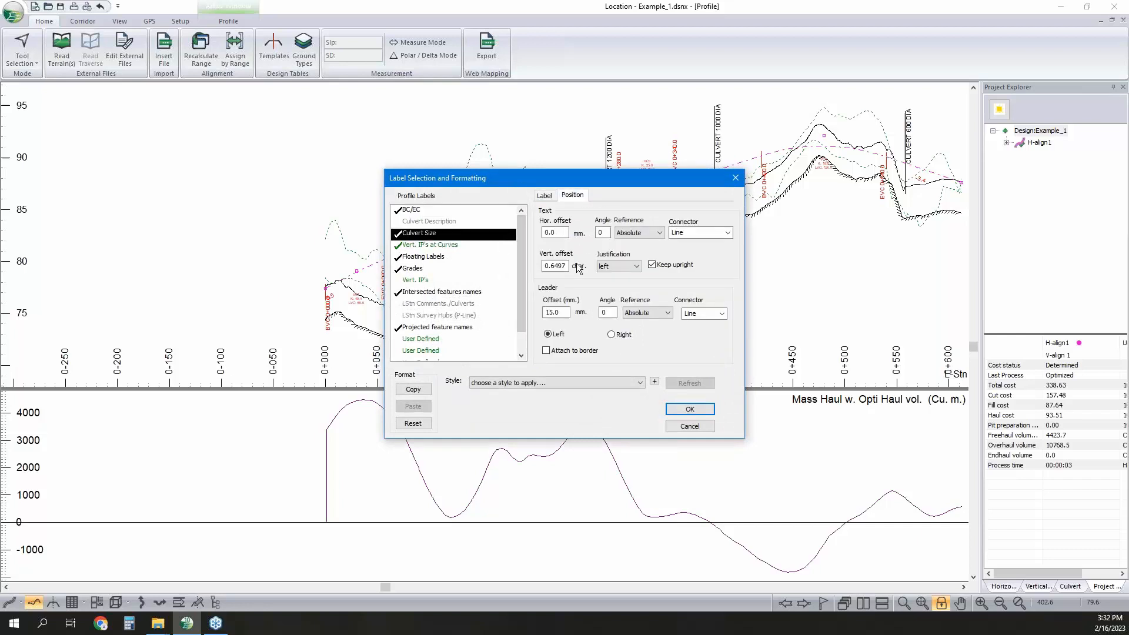
click(612, 334)
click(690, 411)
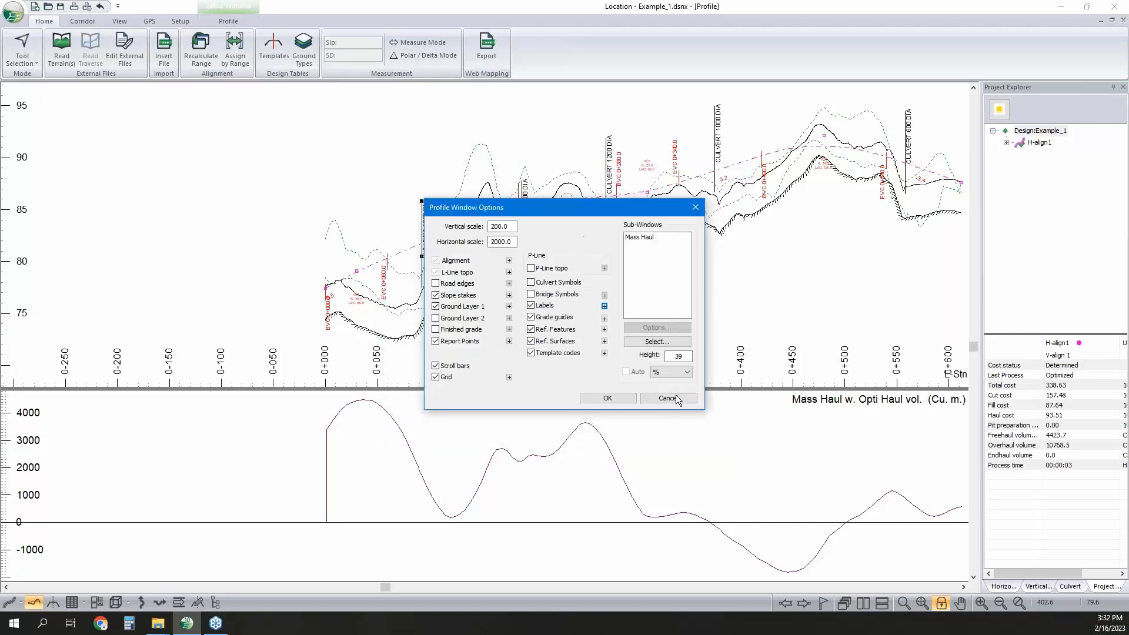
click(584, 398)
Turn off transparency for the CULVERT 1200 DIA label and return to the Selection Tool.
middle_drag(741, 288, 663, 212)
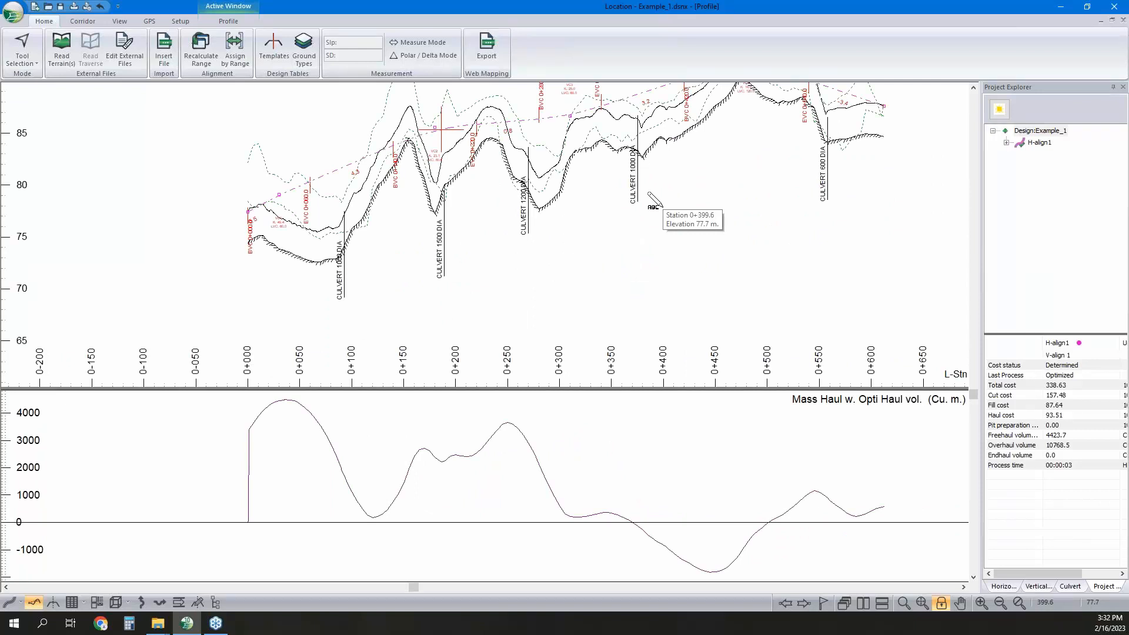
click(525, 211)
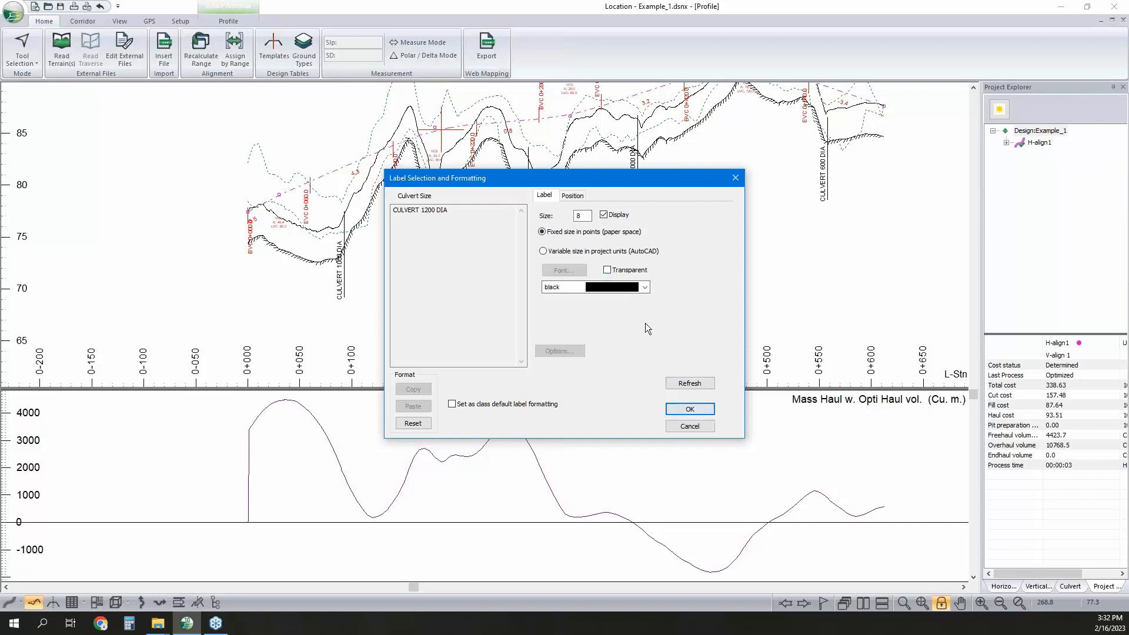
click(695, 409)
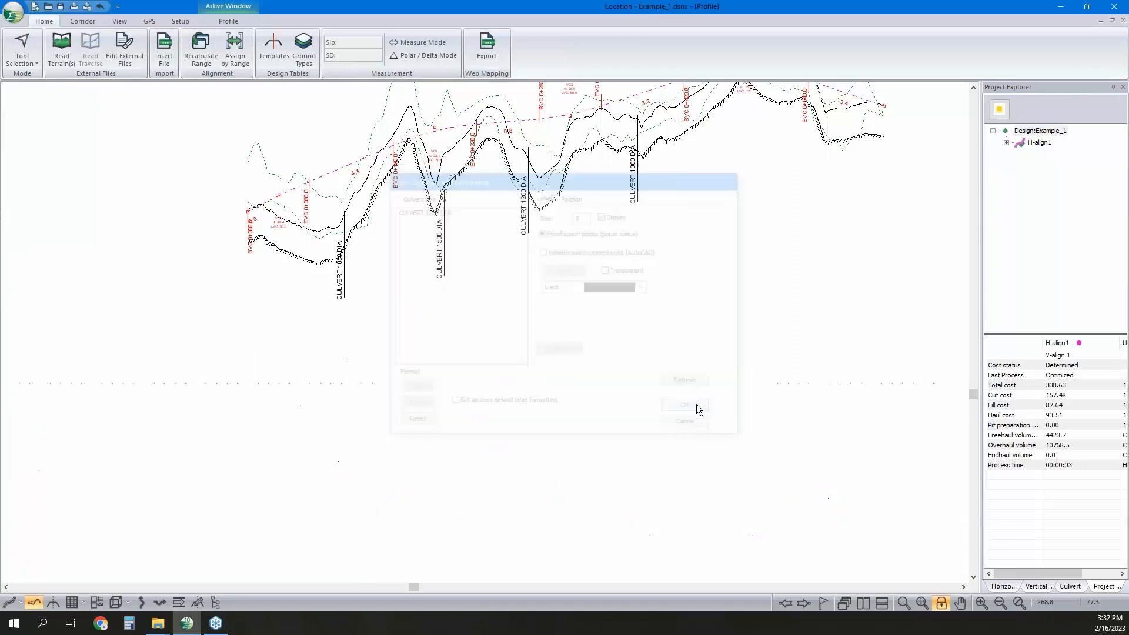
right_click(609, 251)
click(627, 258)
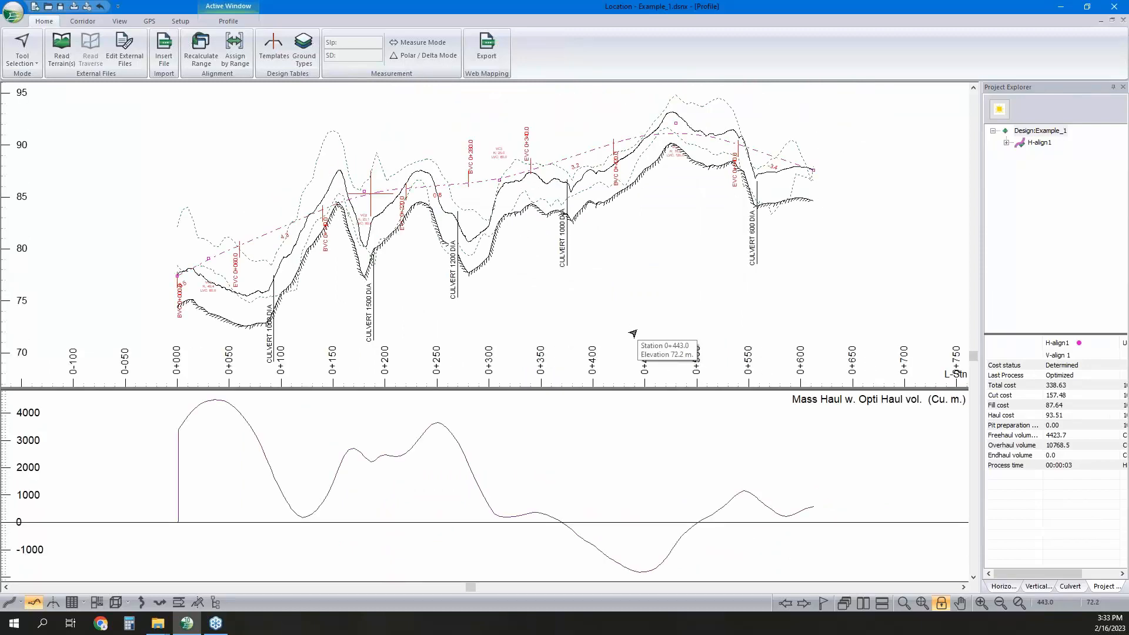
Examine the custom label options and point type selection of the first User Defined profile label, leaving the label switched off.
right_click(634, 335)
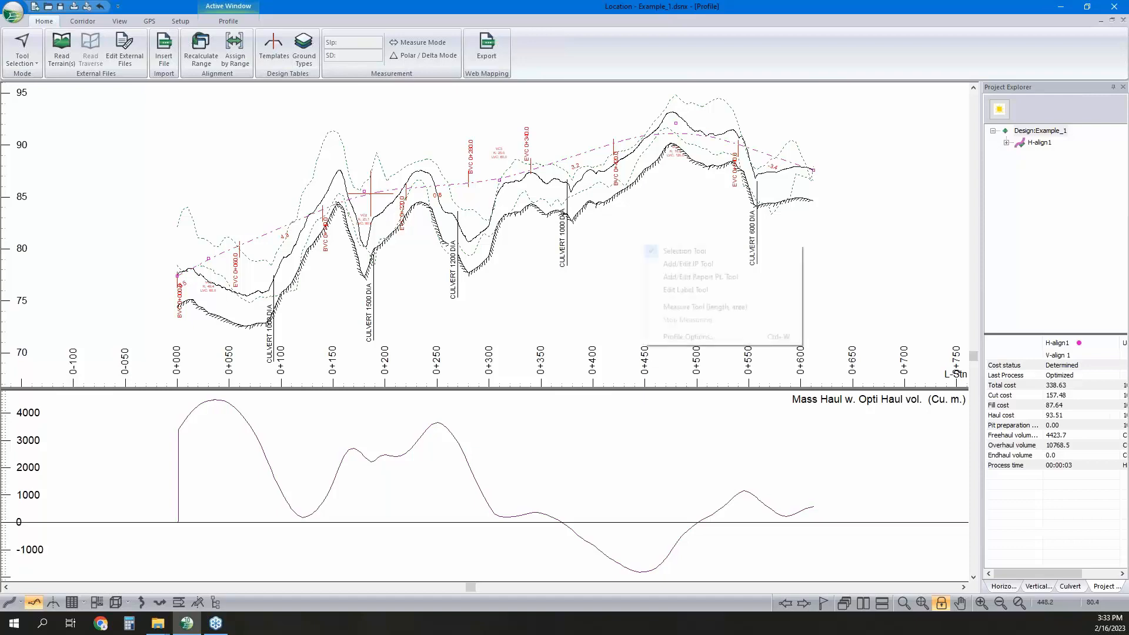
click(684, 335)
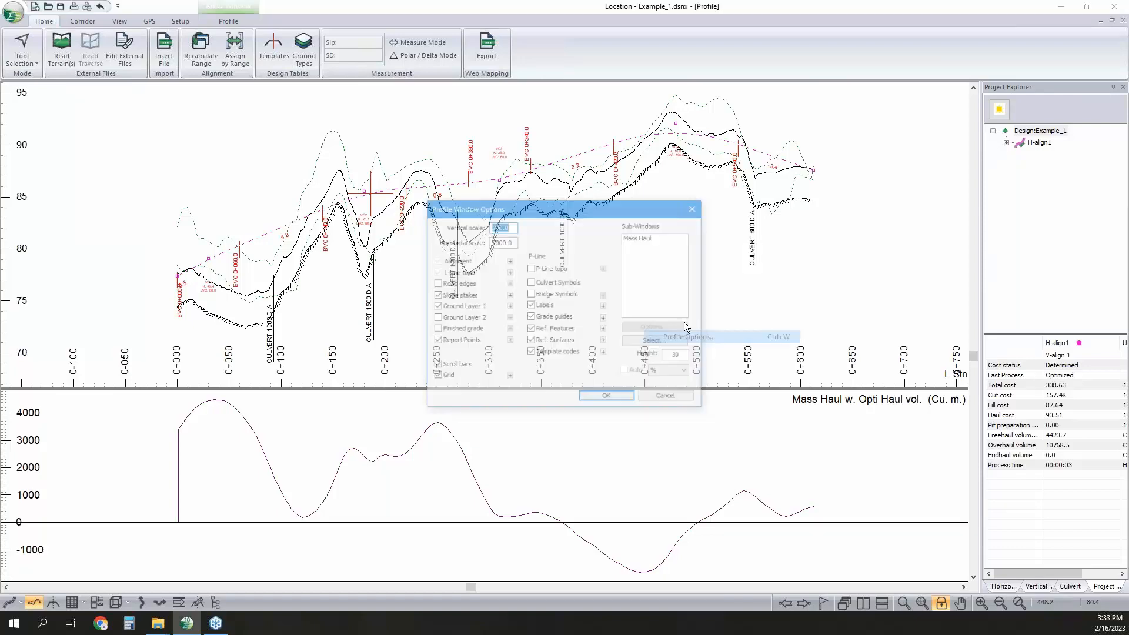
click(604, 307)
click(435, 316)
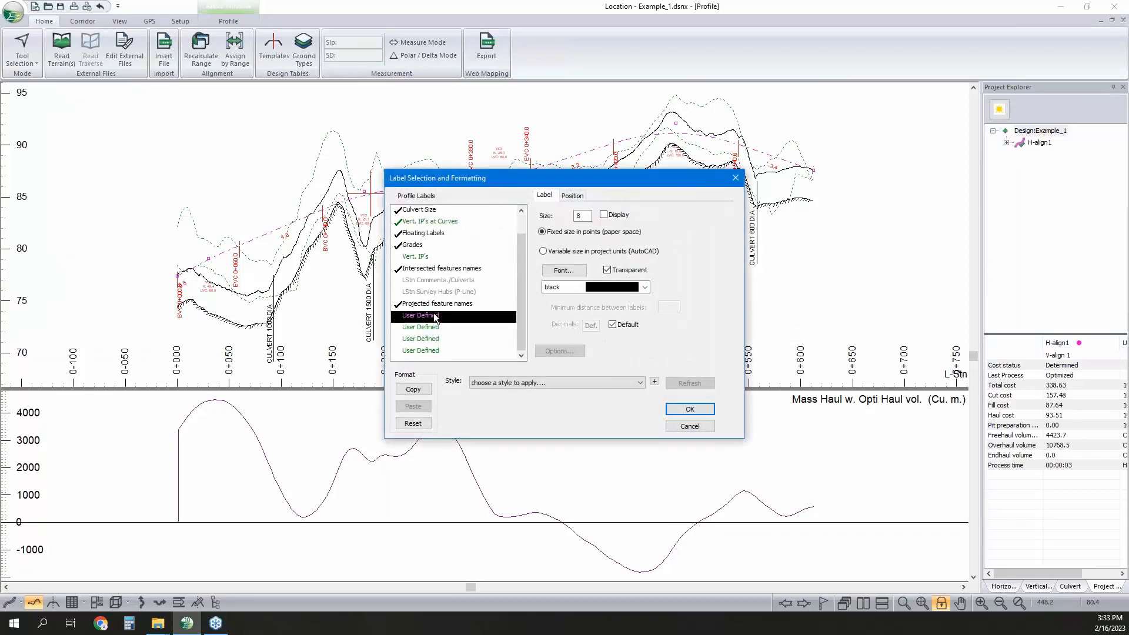
click(539, 351)
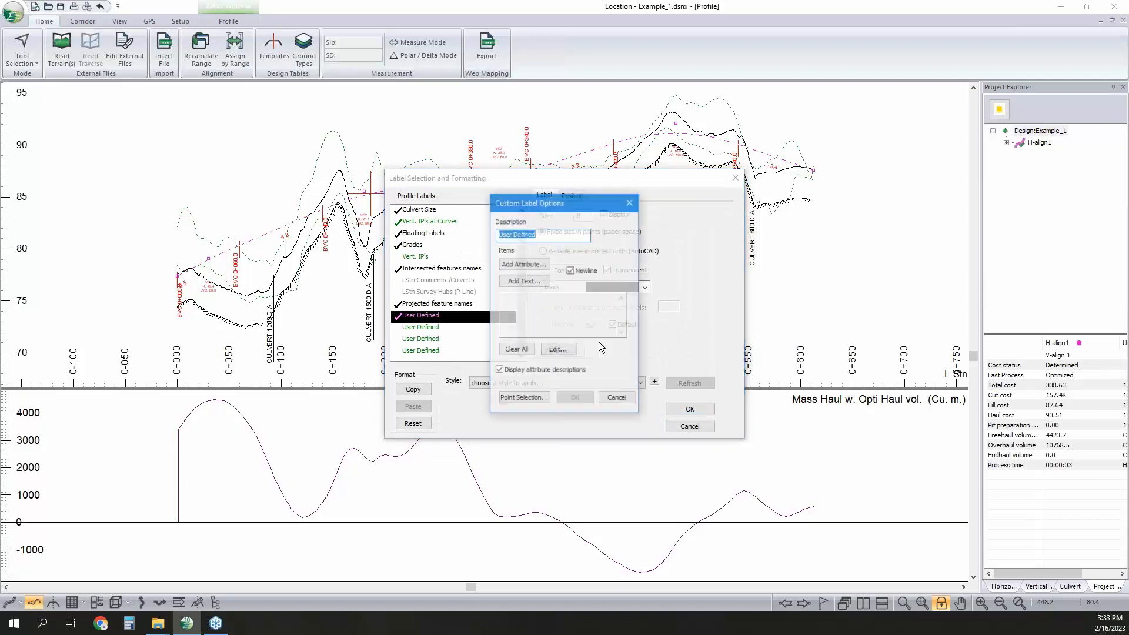
click(525, 398)
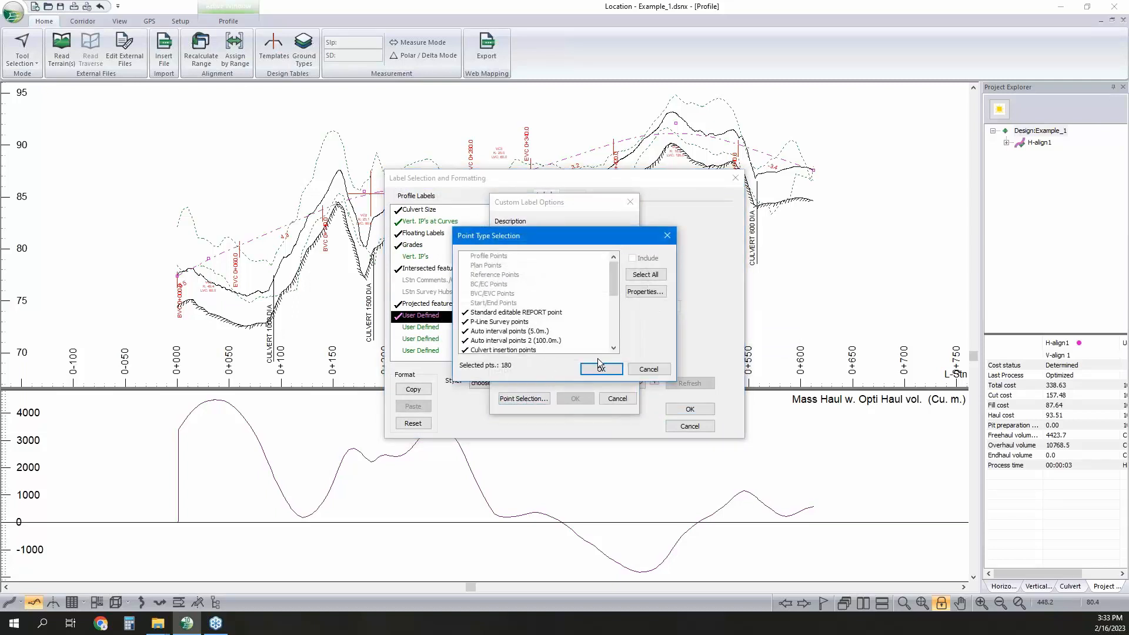
click(661, 372)
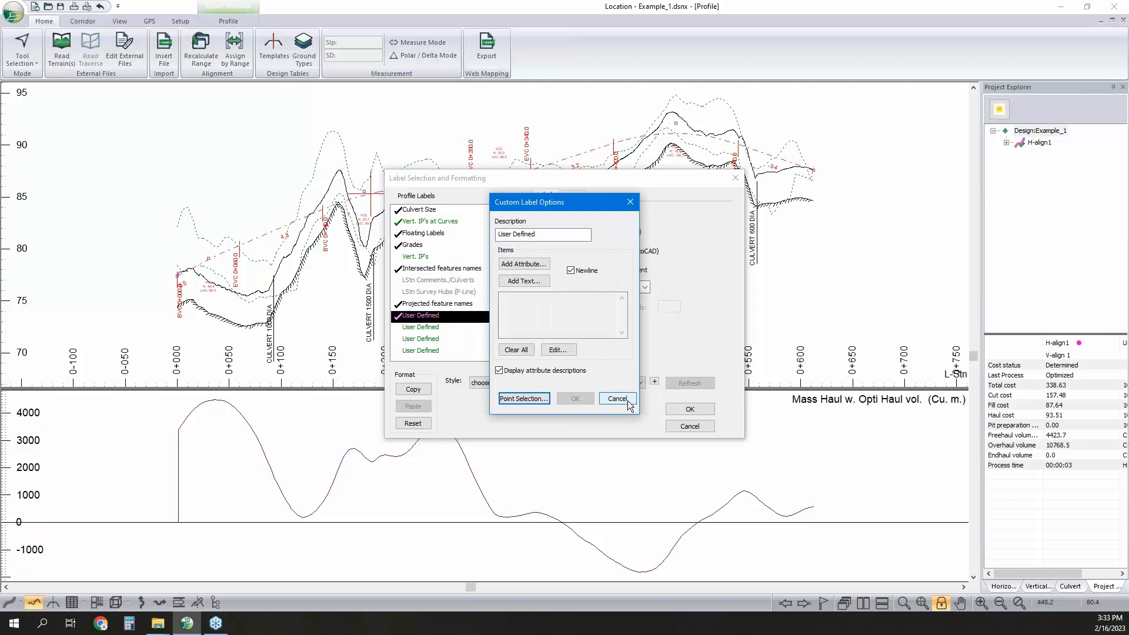
click(625, 399)
click(444, 315)
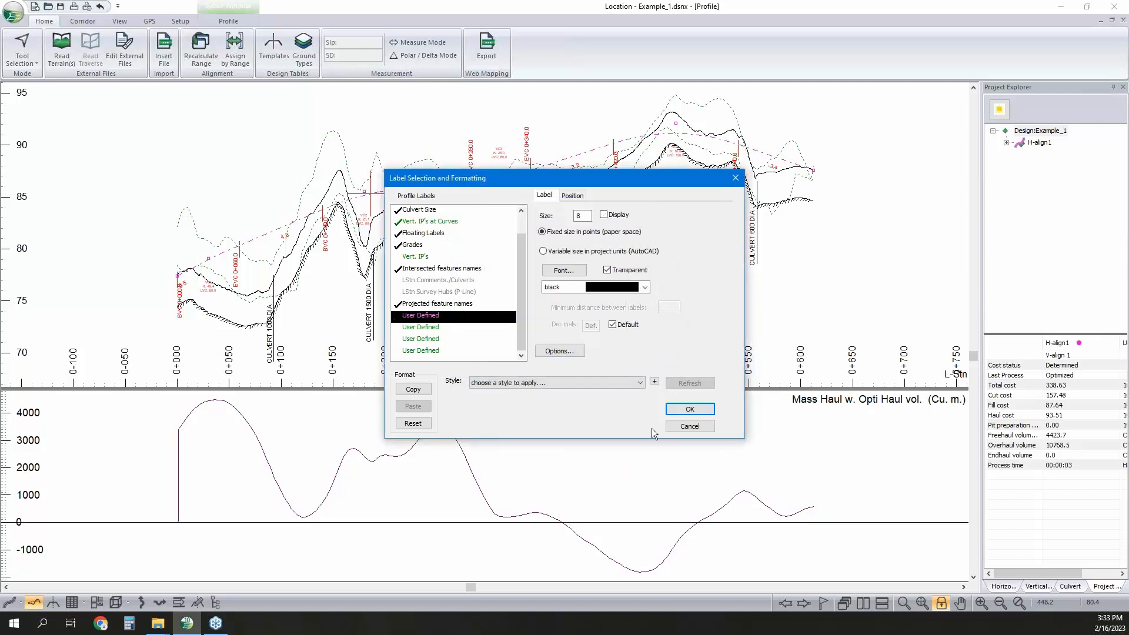
click(689, 409)
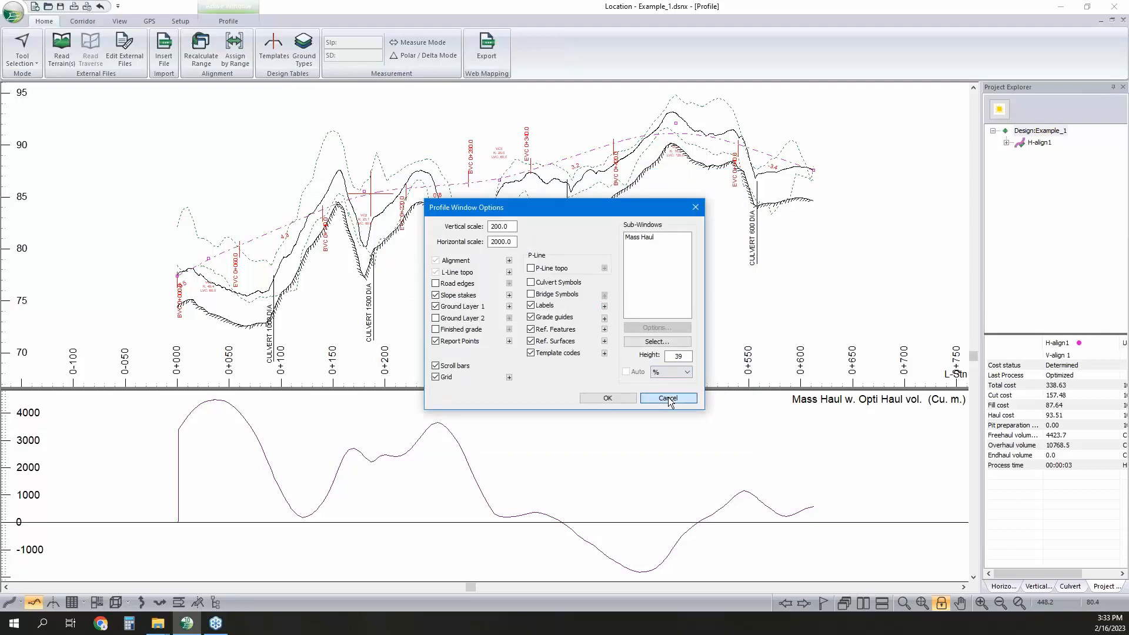
click(668, 398)
Add a floating label reading "Example" below the profile near station 0+480 with the Edit Label Tool.
middle_drag(575, 216, 624, 226)
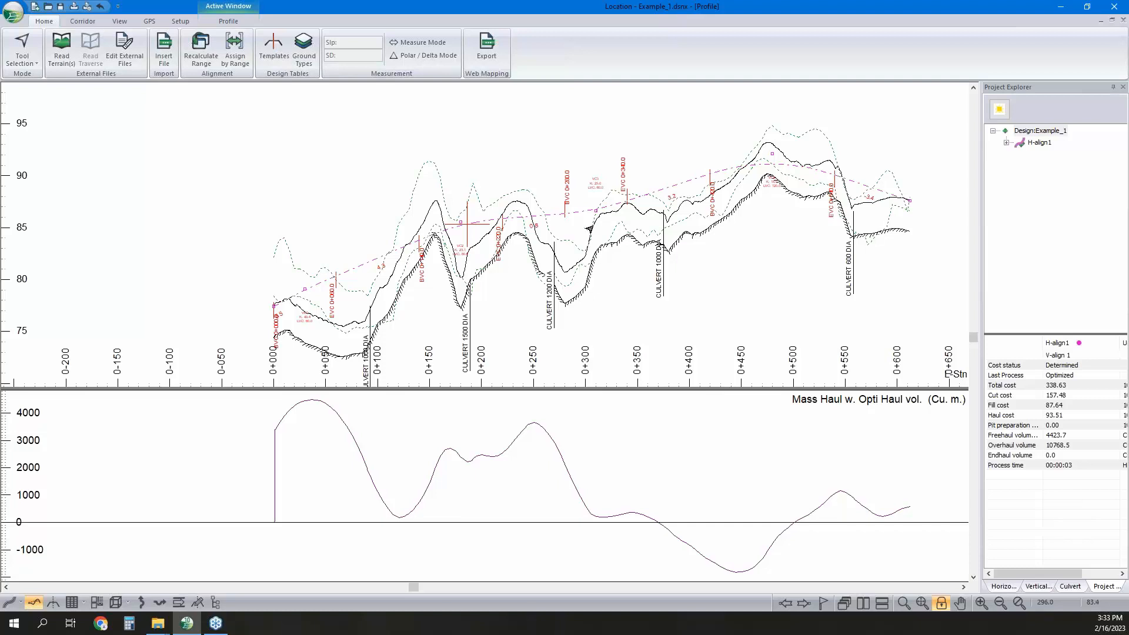
right_click(671, 155)
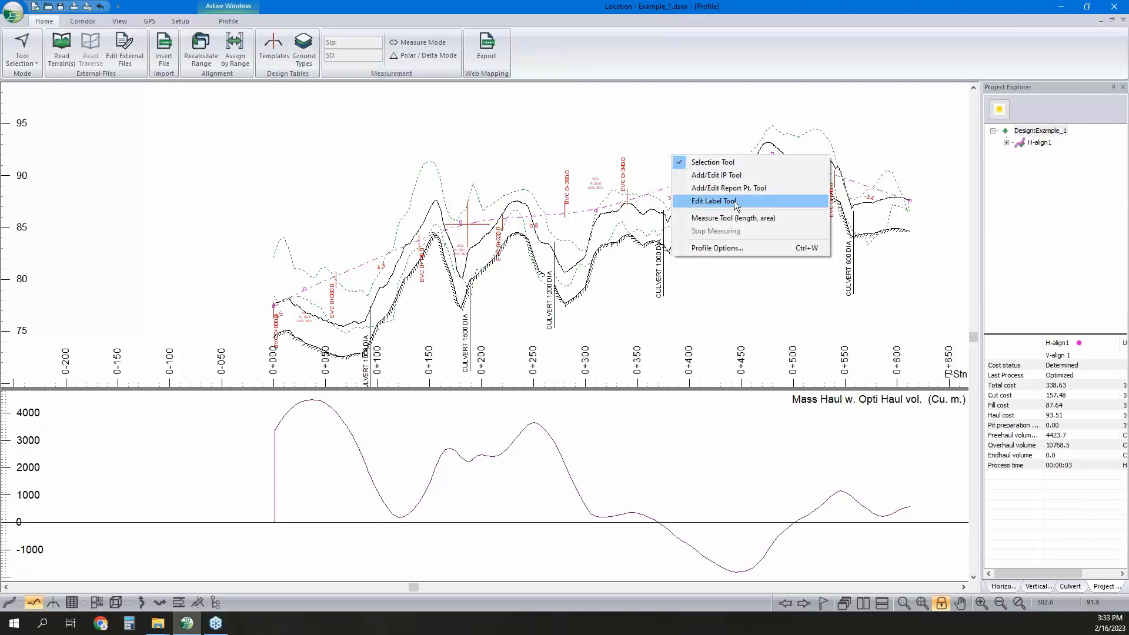
click(734, 201)
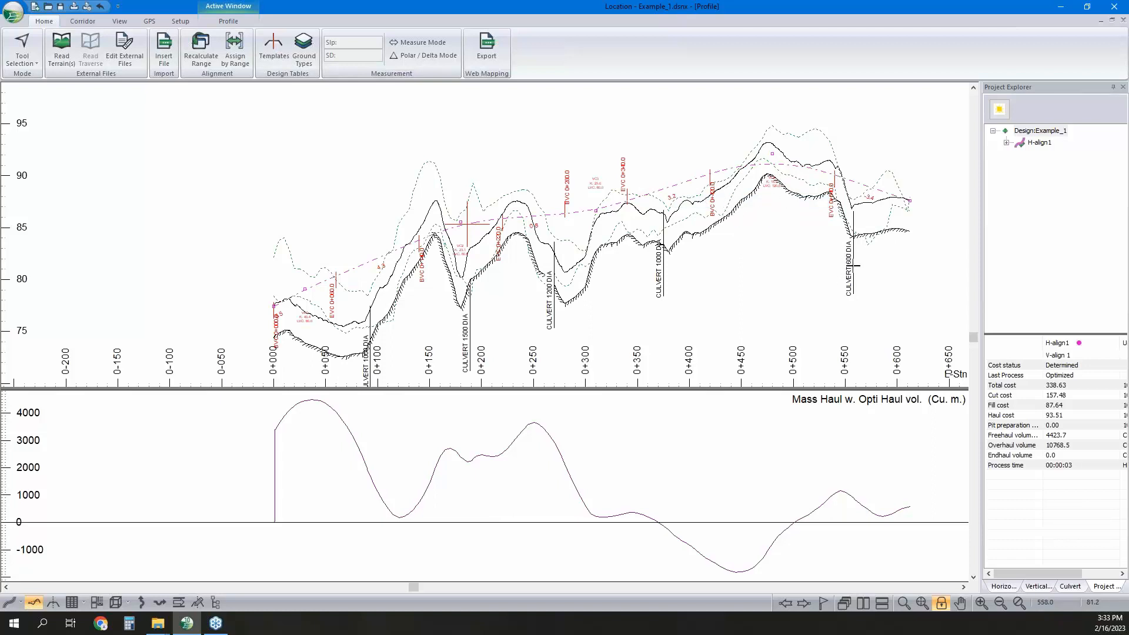
click(762, 225)
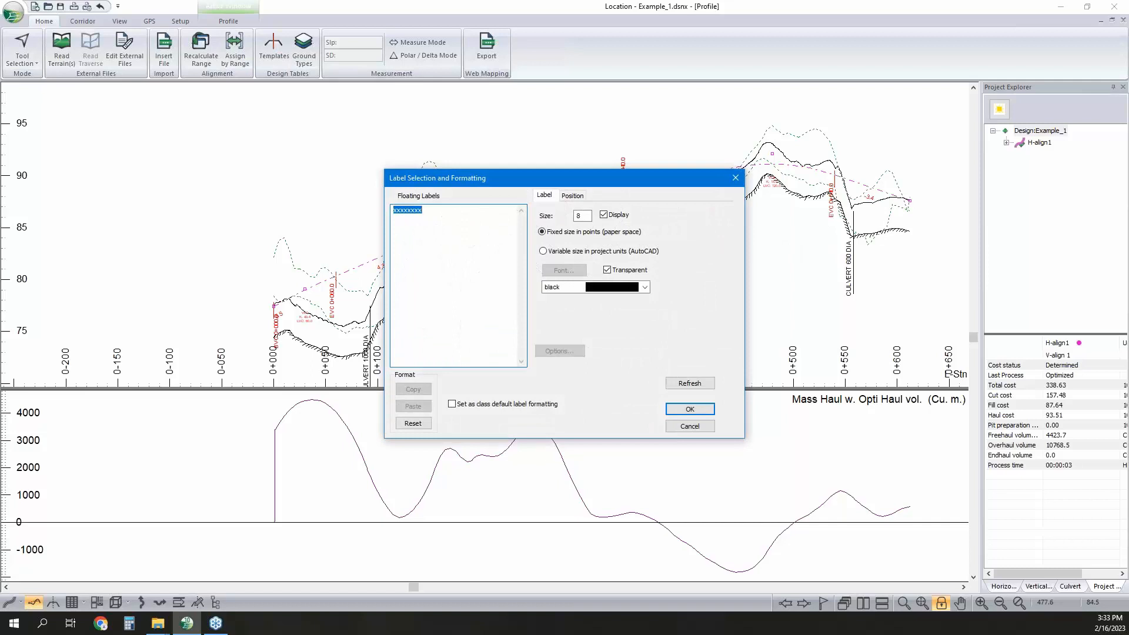
text(Example)
click(692, 408)
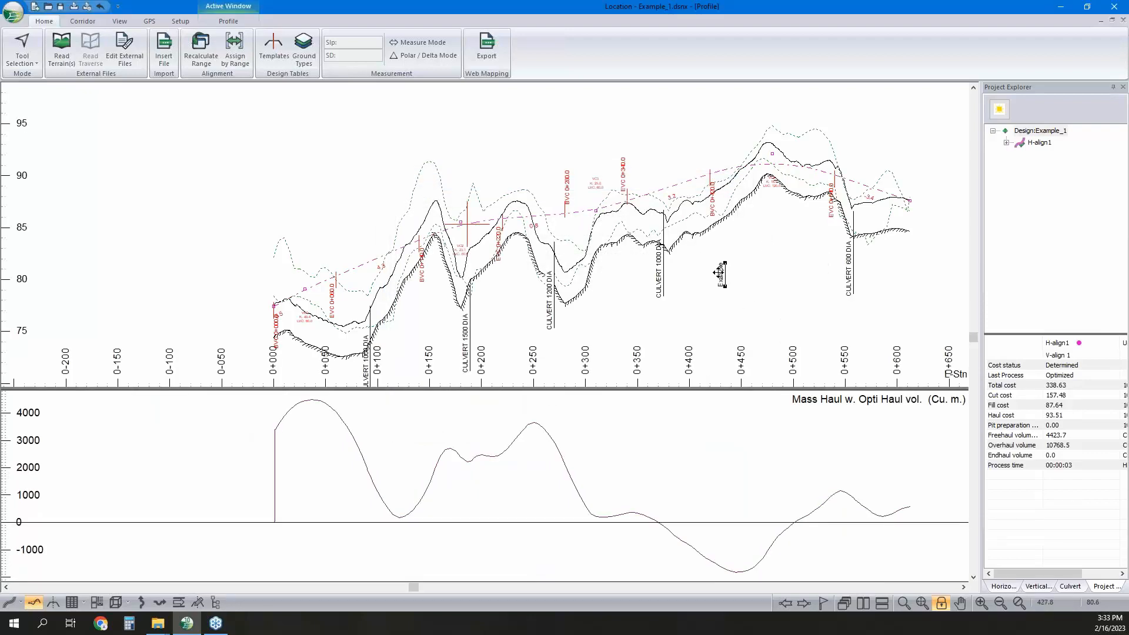
Format the floating "Example" label with an Arrow leader connector, a text angle of 90 and a Box text connector.
click(765, 232)
double_click(772, 232)
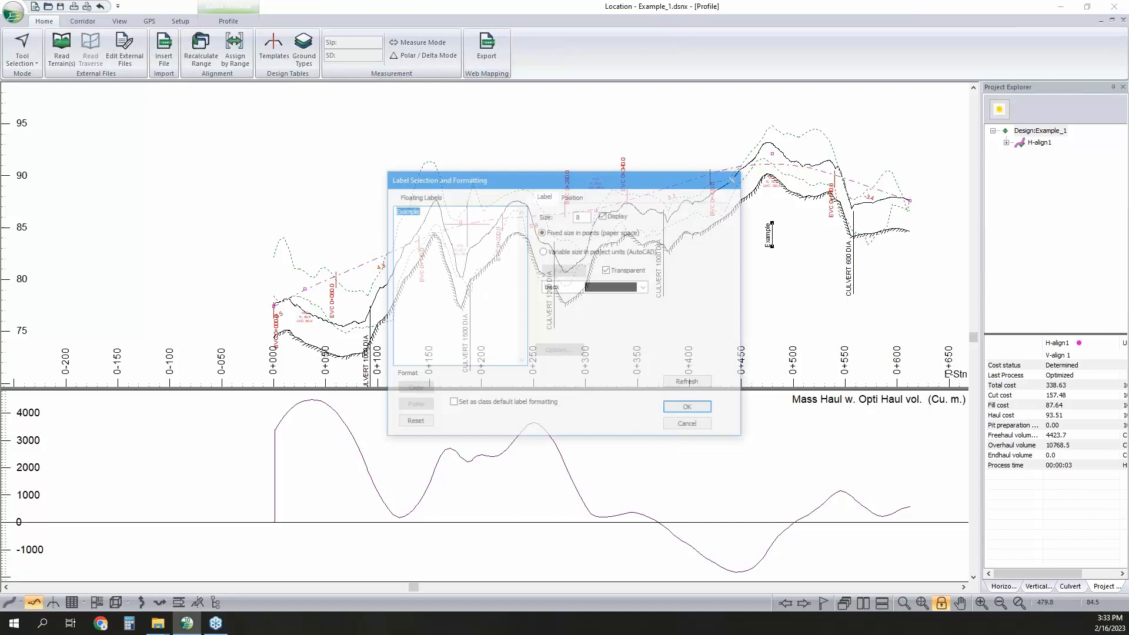
click(572, 196)
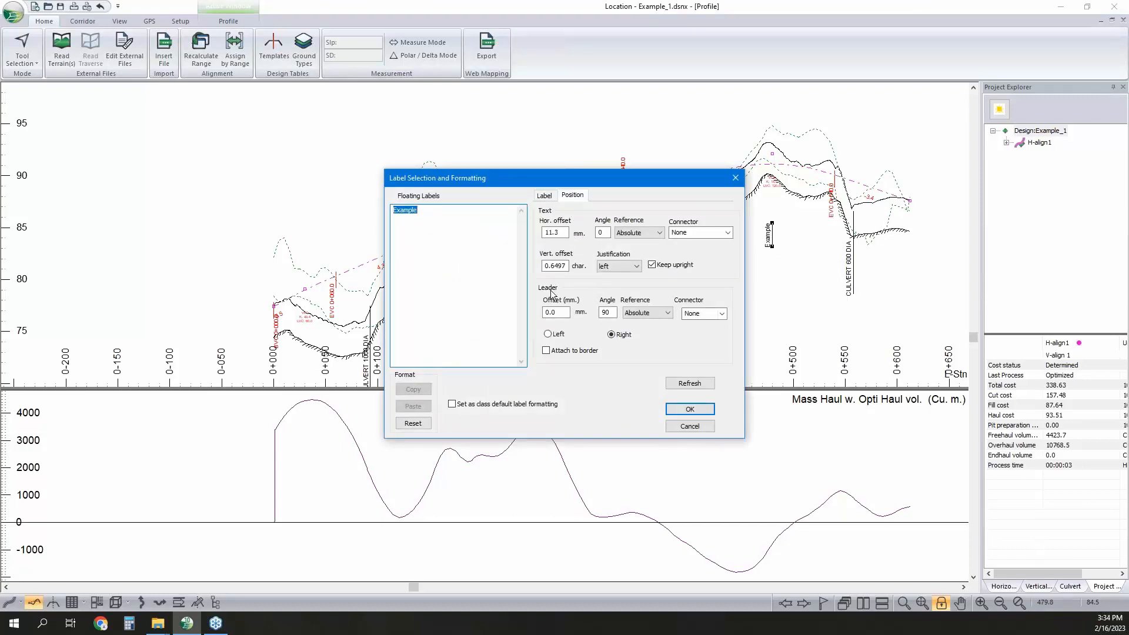
click(721, 313)
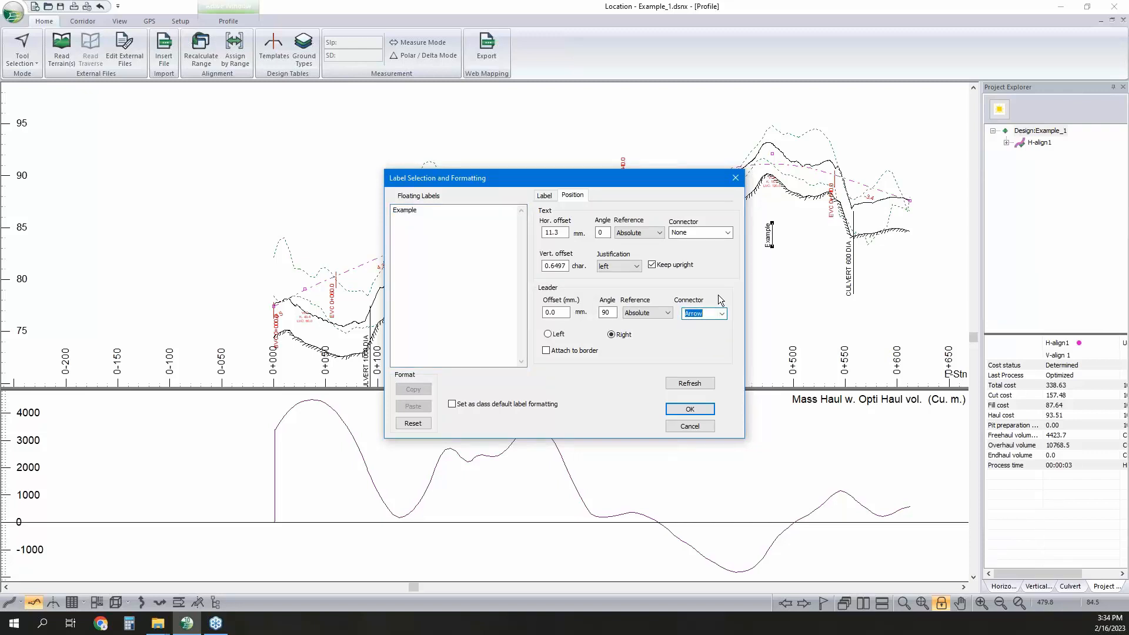
click(601, 232)
text(90)
click(729, 233)
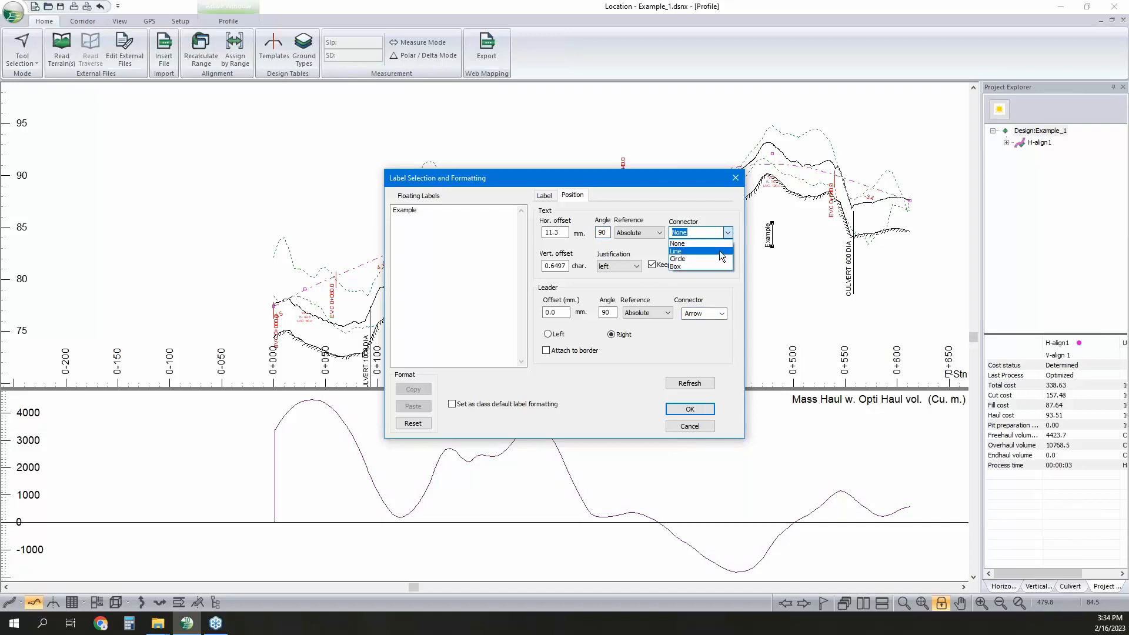
click(714, 267)
click(703, 413)
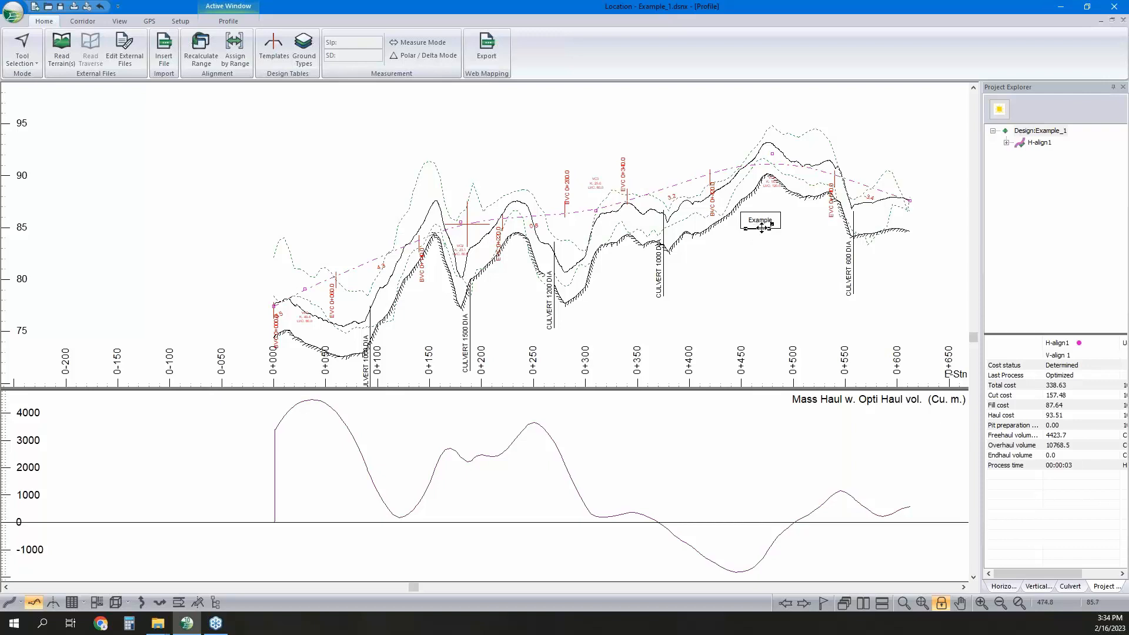
Move the "Example" label's text box below its arrow point to near station 0+440, and return to the Selection Tool.
drag(762, 222, 734, 263)
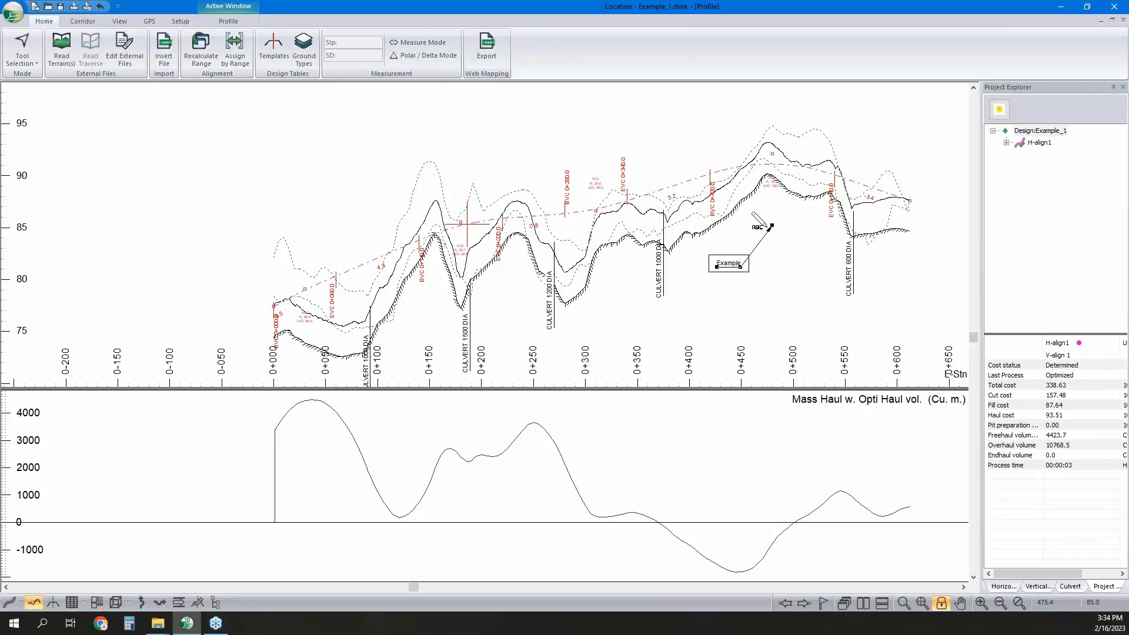
right_click(785, 240)
click(811, 249)
Point the "Example" label's arrow at the profile near station 0+535 and place its text box above the profile with the Edit Label Tool.
right_click(768, 259)
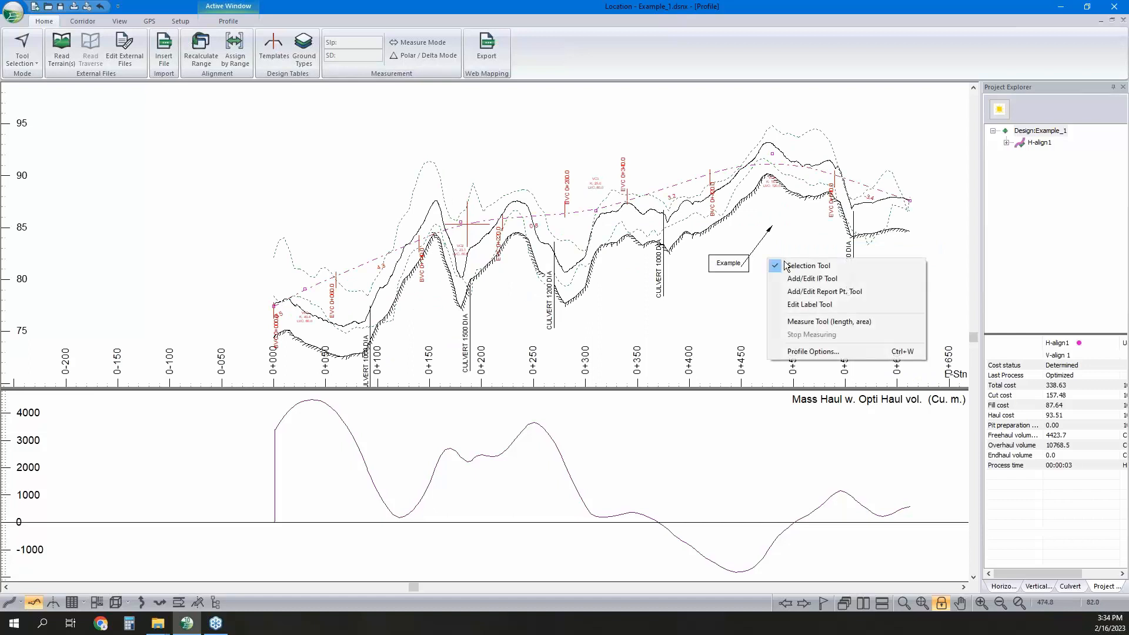
click(801, 307)
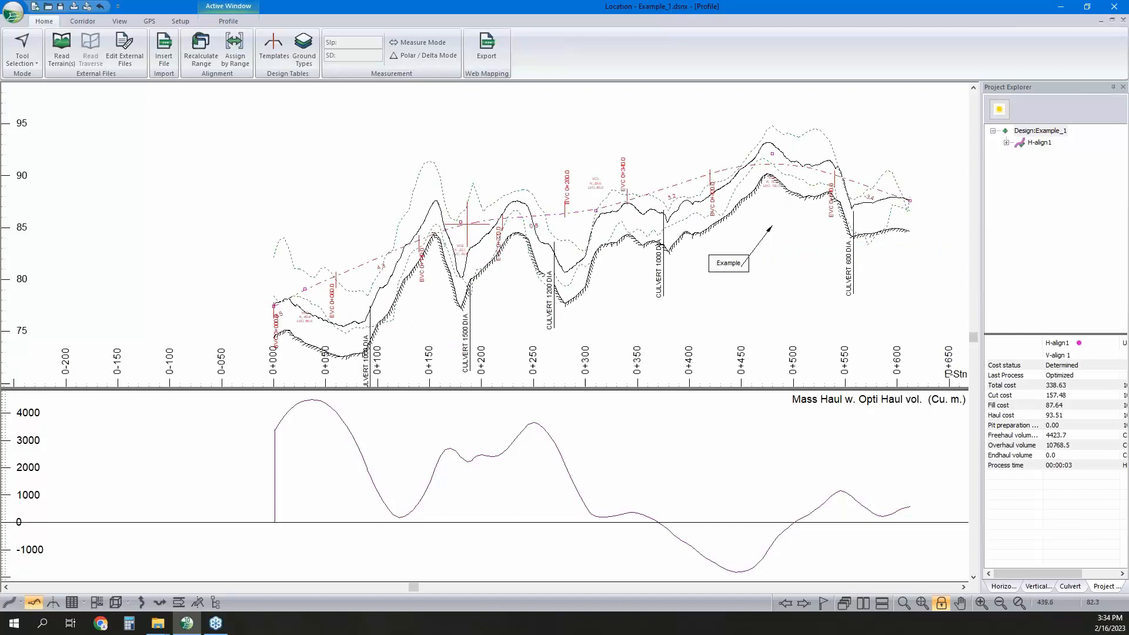
click(743, 262)
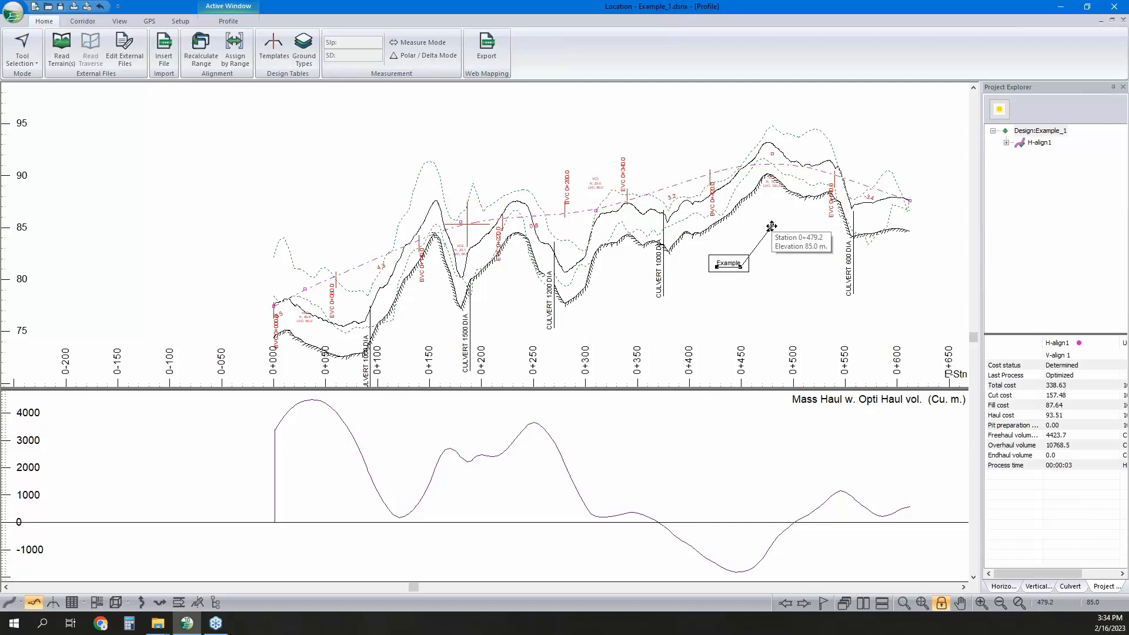
mouse_move(771, 226)
mouse_down()
mouse_move(817, 176)
mouse_move(769, 146)
mouse_move(830, 166)
mouse_up()
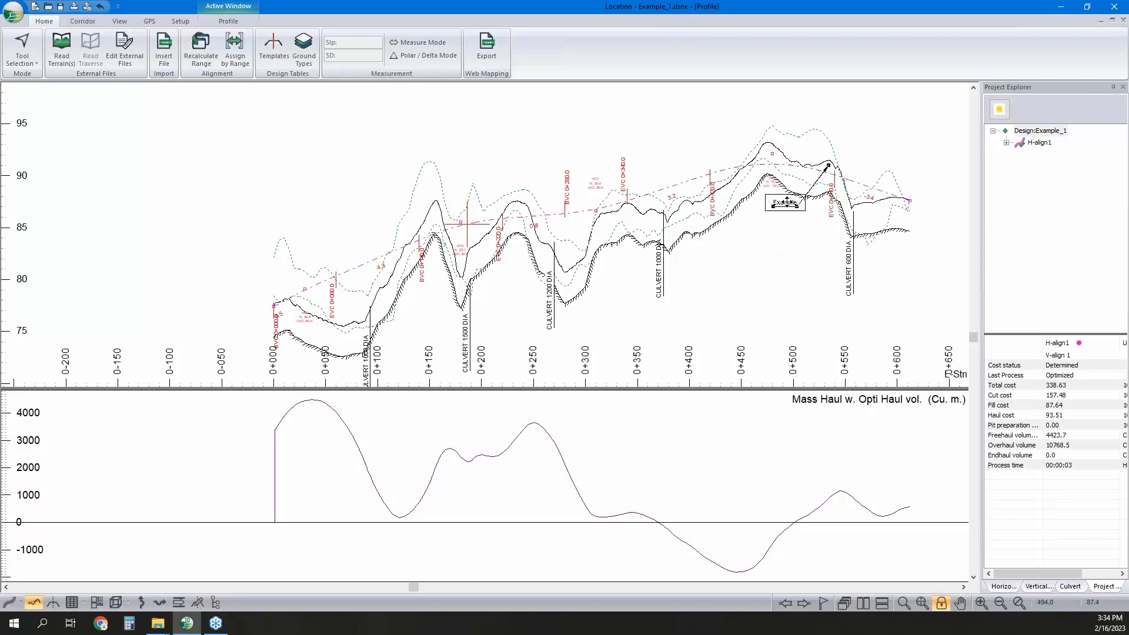
drag(787, 202, 804, 130)
right_click(862, 135)
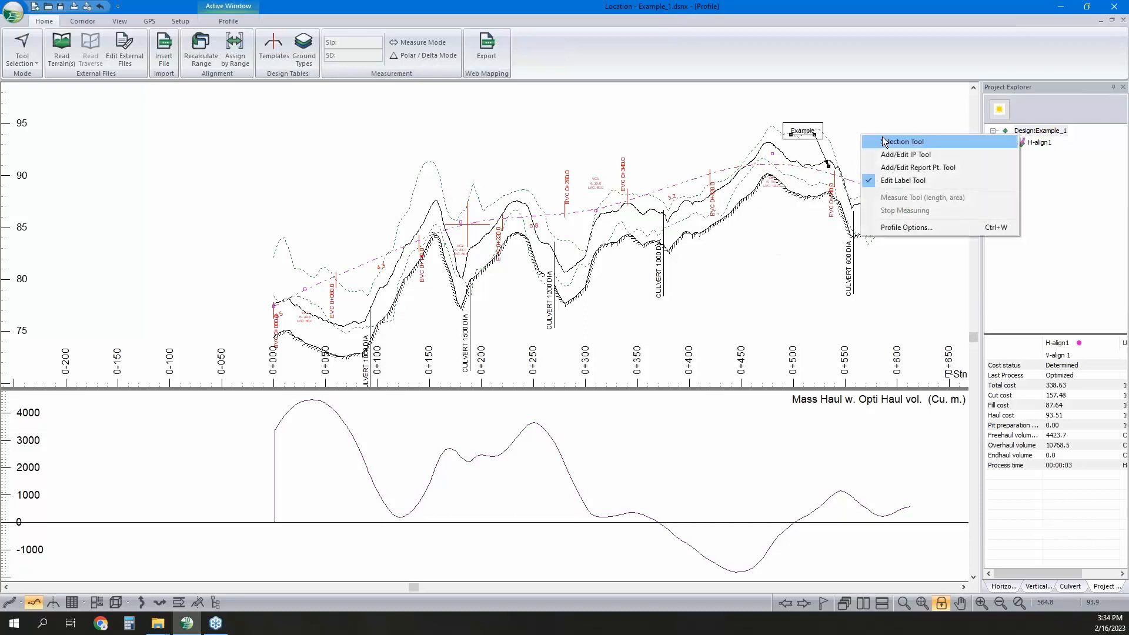
click(884, 142)
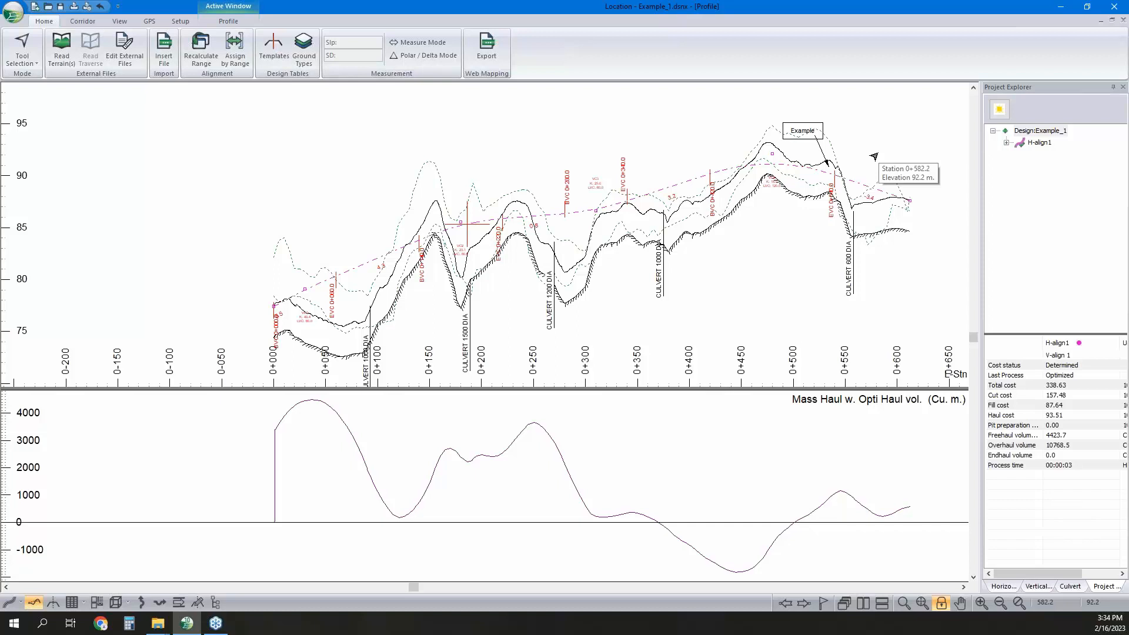
Turn off transparency for the "Example" label and return to the Selection Tool.
right_click(866, 135)
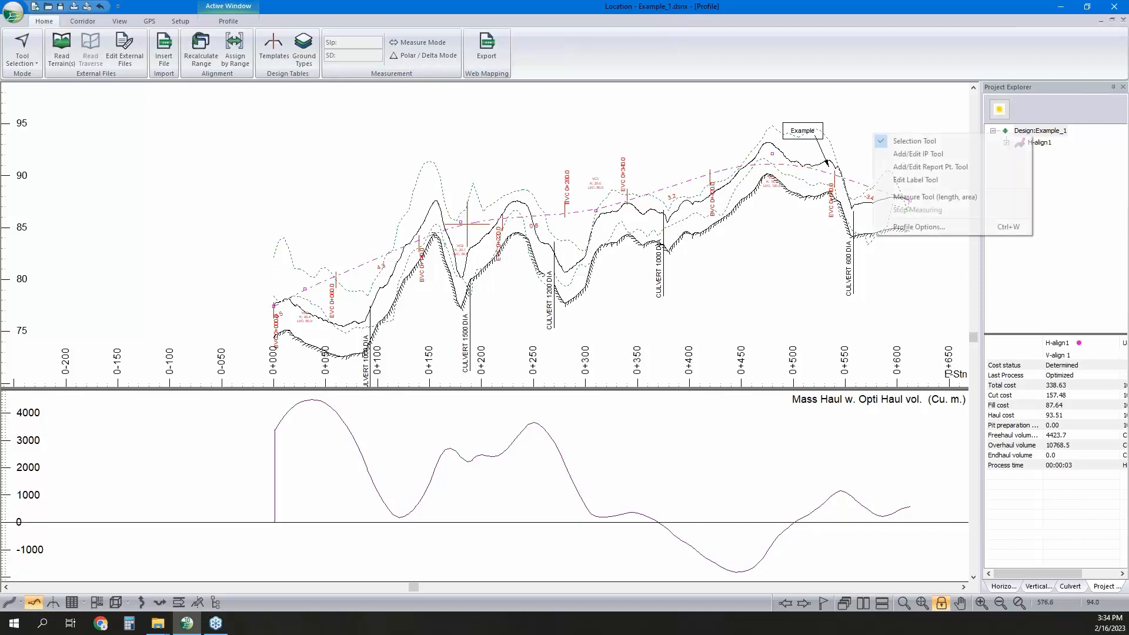
click(900, 179)
click(806, 133)
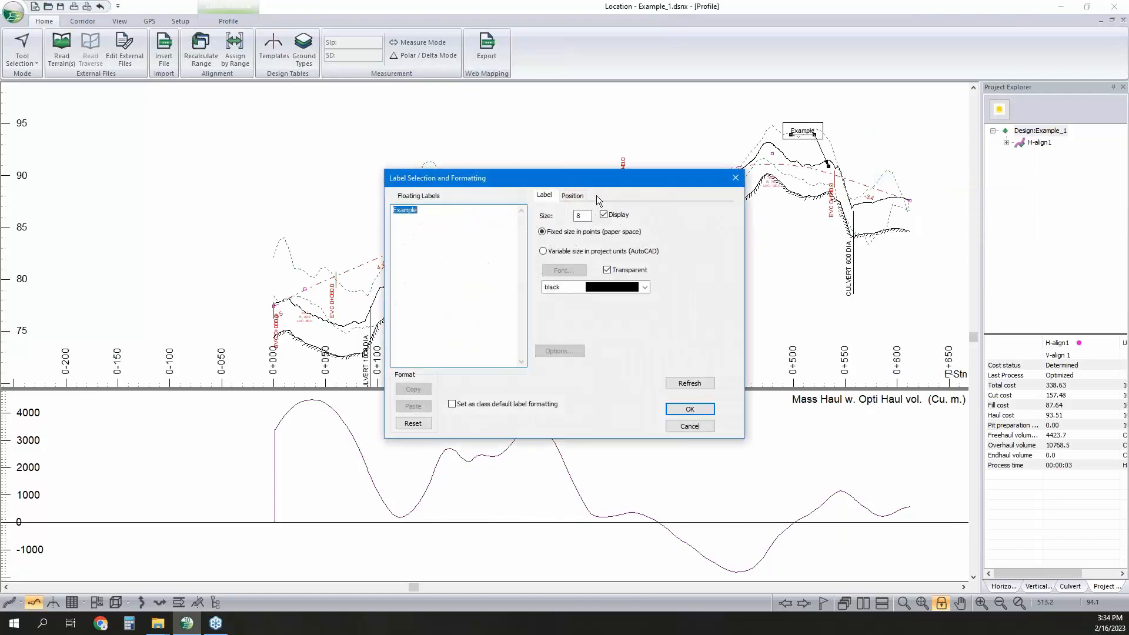
click(608, 269)
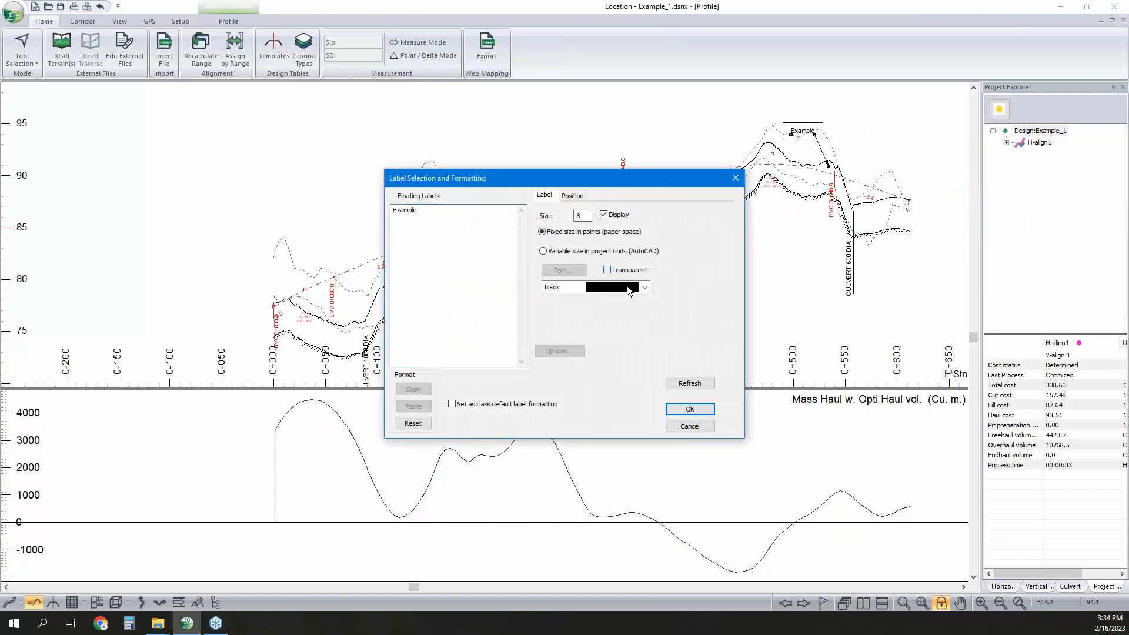
click(696, 409)
right_click(853, 150)
click(861, 160)
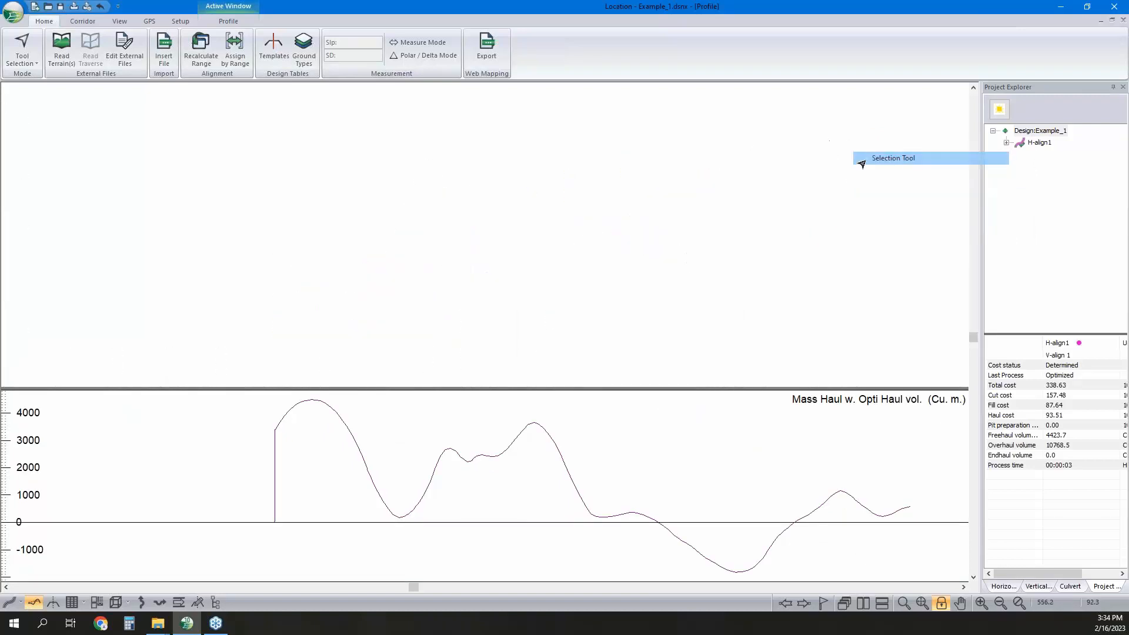
mouse_move(851, 188)
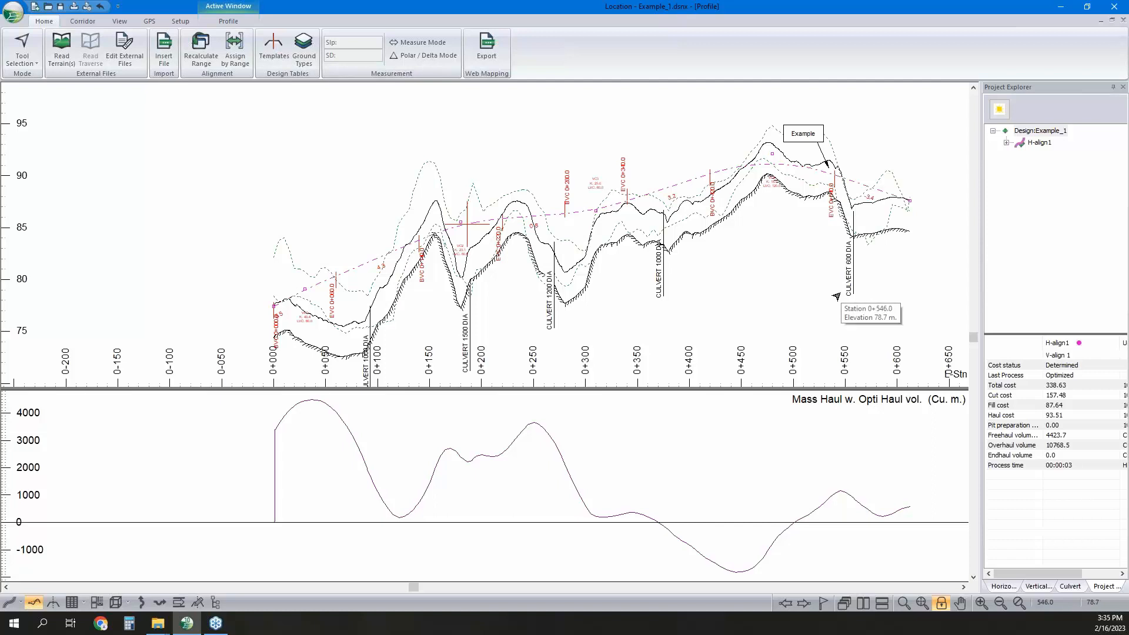
Add the Tmpl template identifier to the profile window's selected sub-windows.
right_click(769, 446)
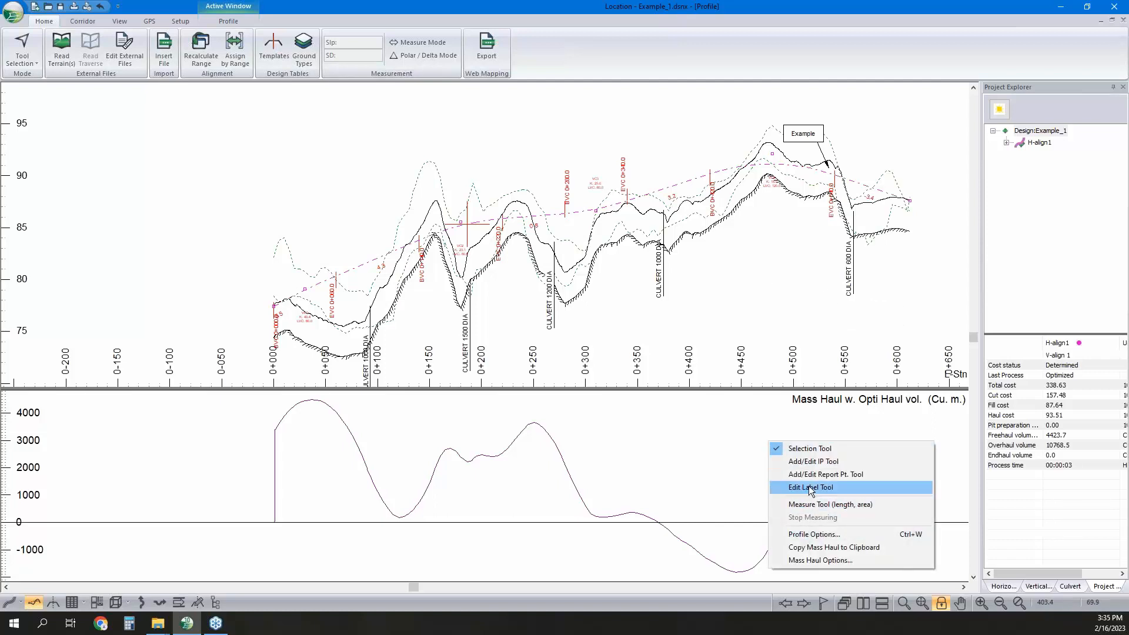
right_click(790, 361)
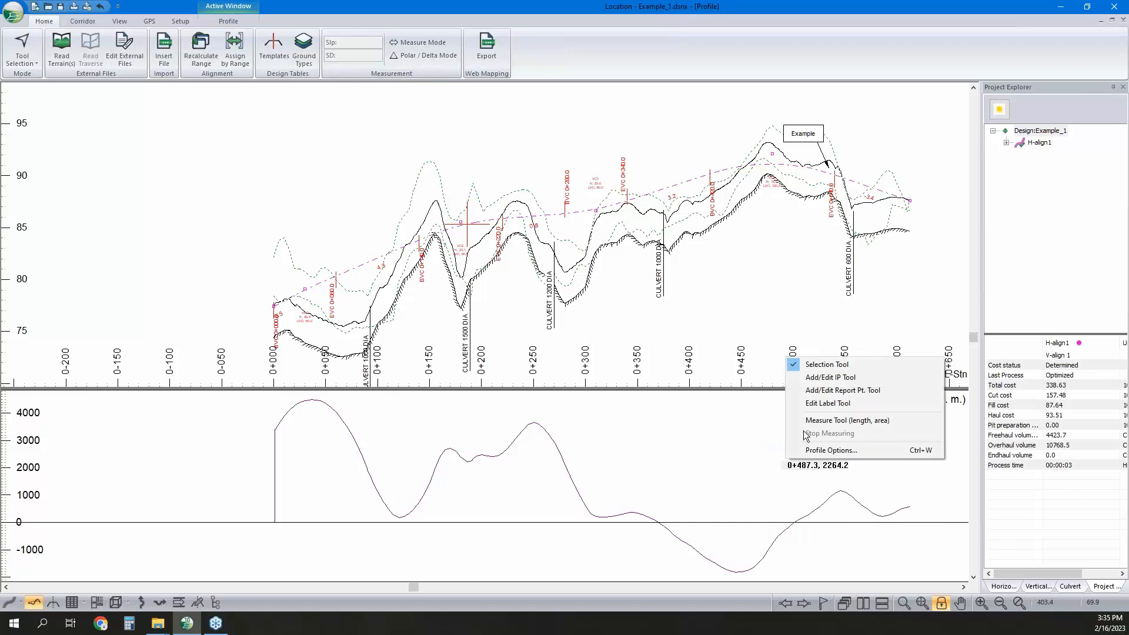
click(831, 450)
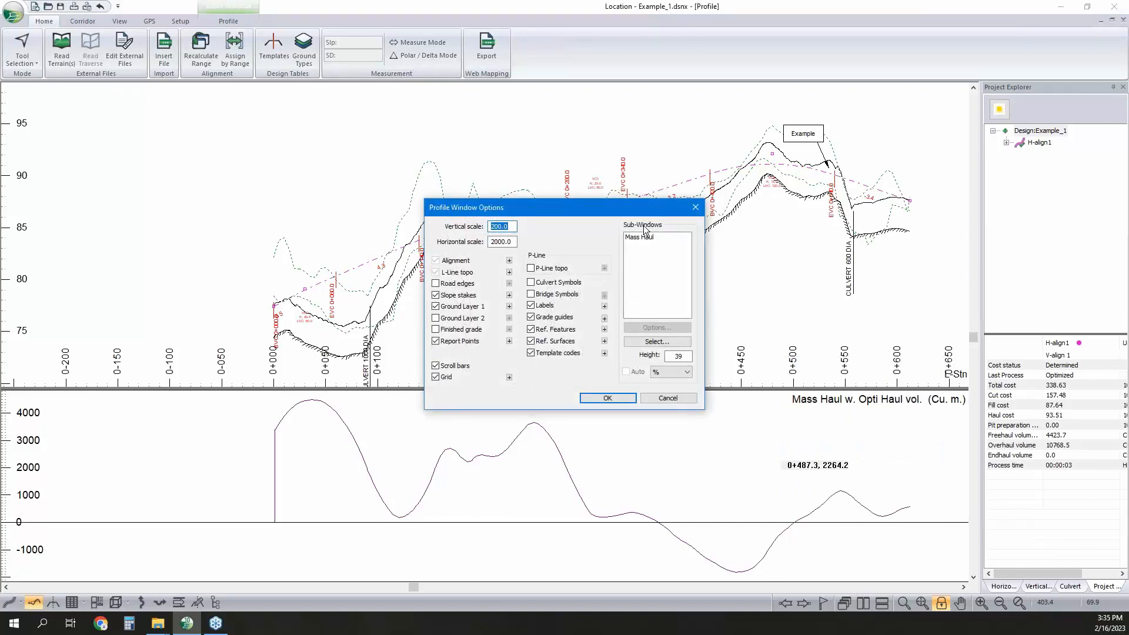
click(655, 343)
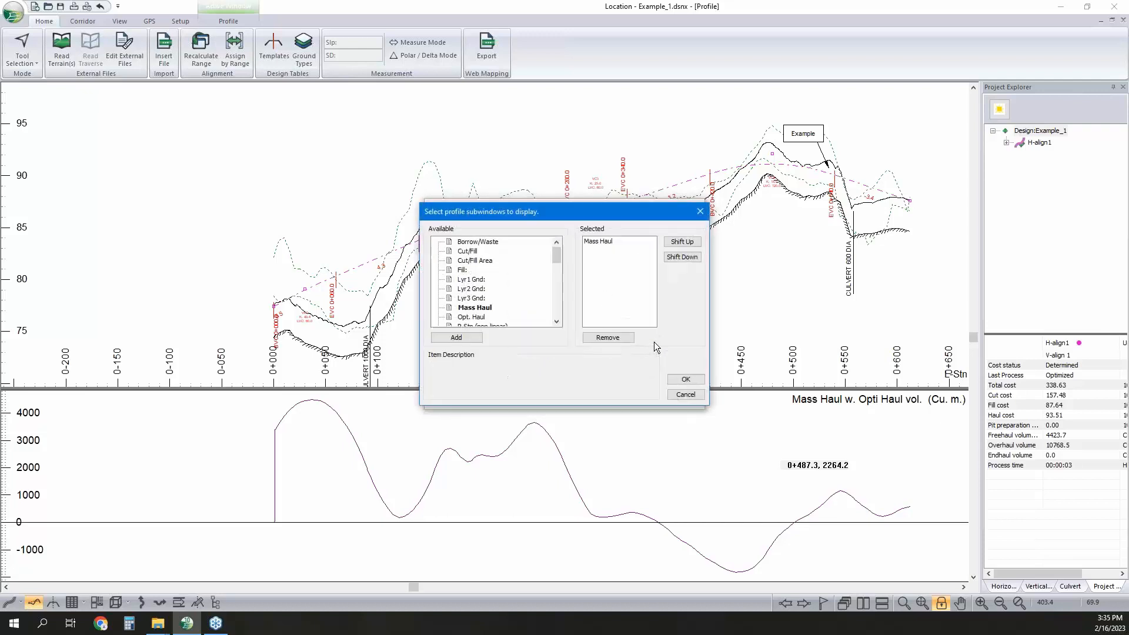
scroll(492, 283, down, 2)
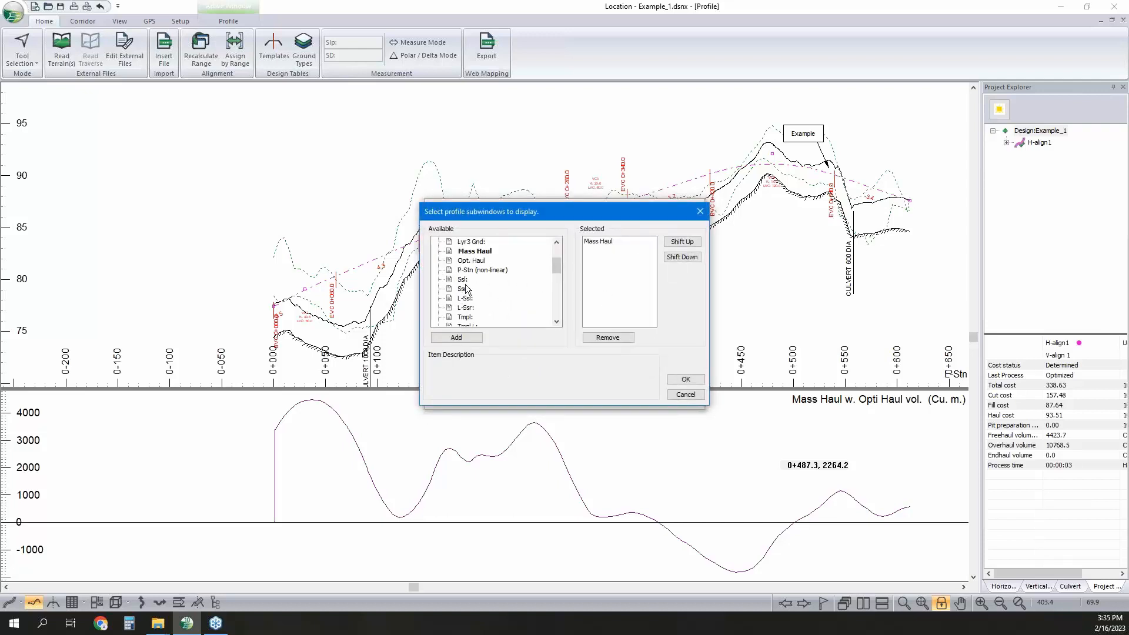
scroll(474, 293, down, 1)
scroll(516, 299, down, 1)
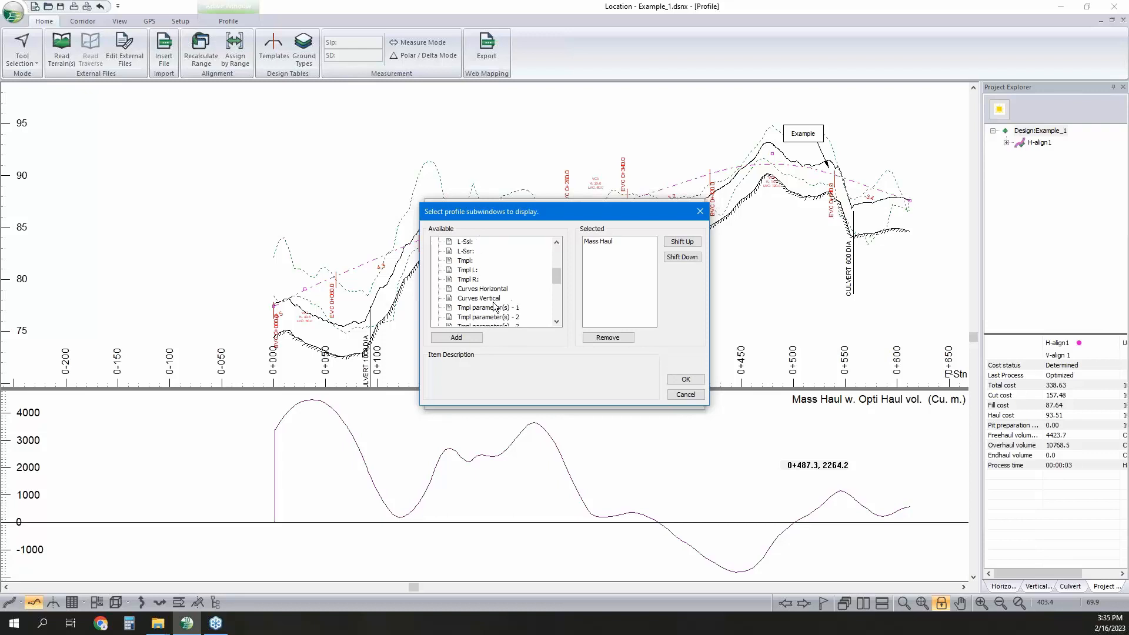
double_click(469, 261)
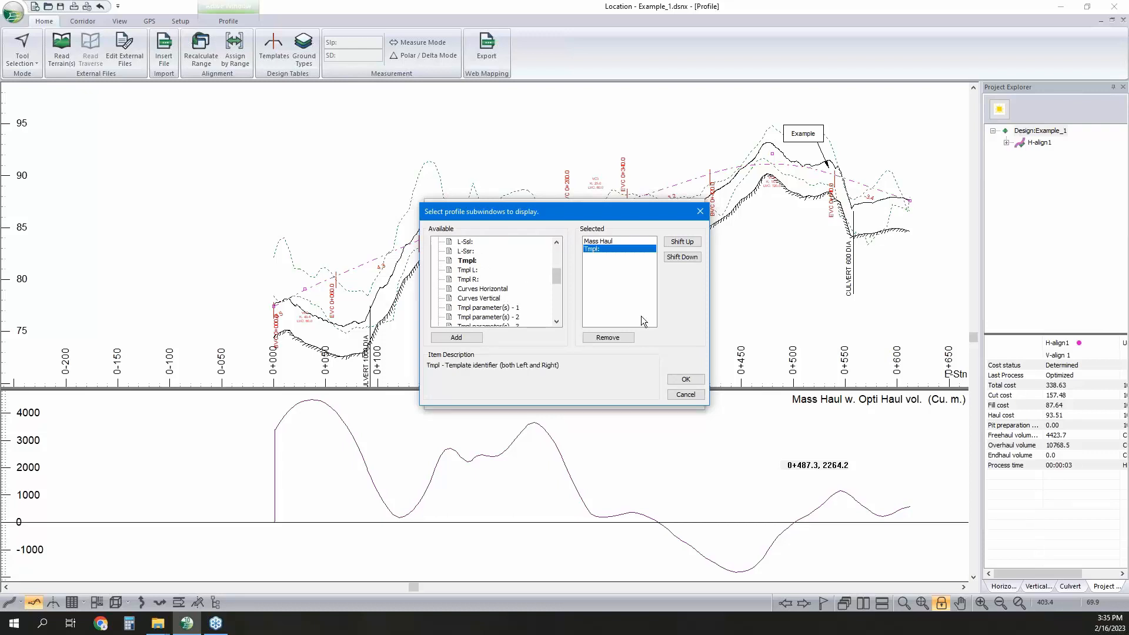
click(682, 379)
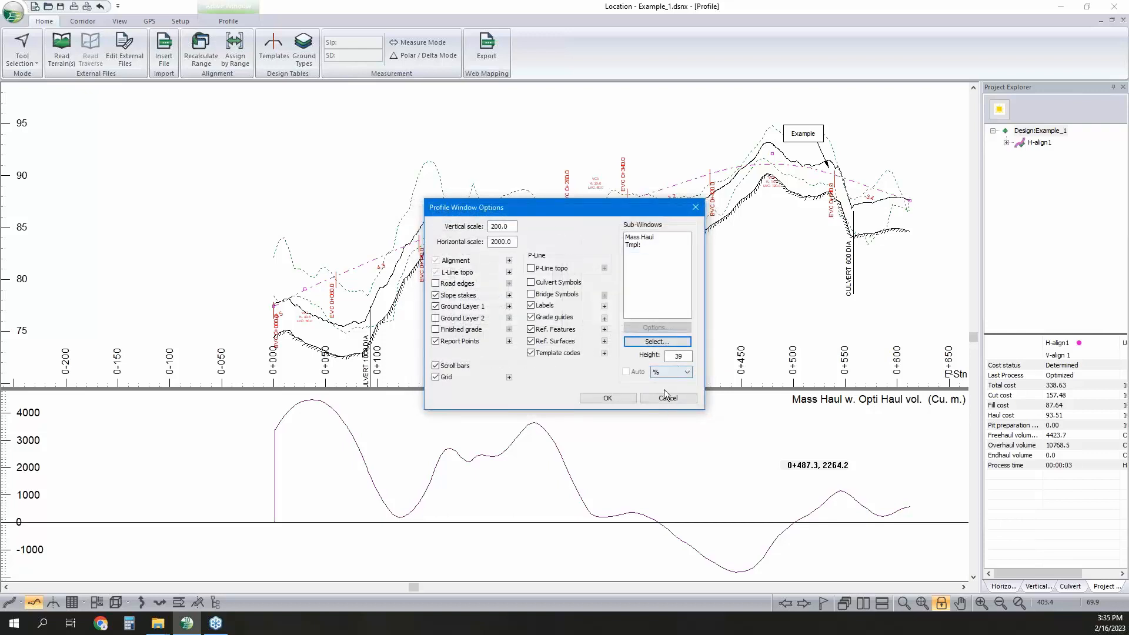
Shift the Tmpl sub-window above Mass Haul and apply the profile window options.
click(669, 343)
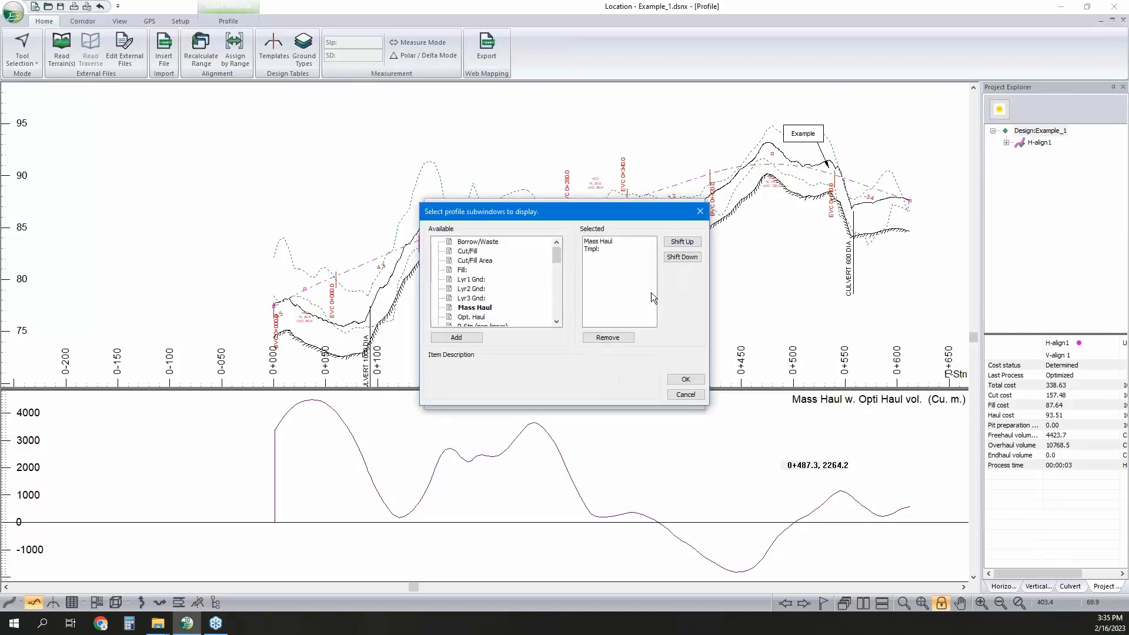
click(590, 249)
click(682, 241)
click(686, 380)
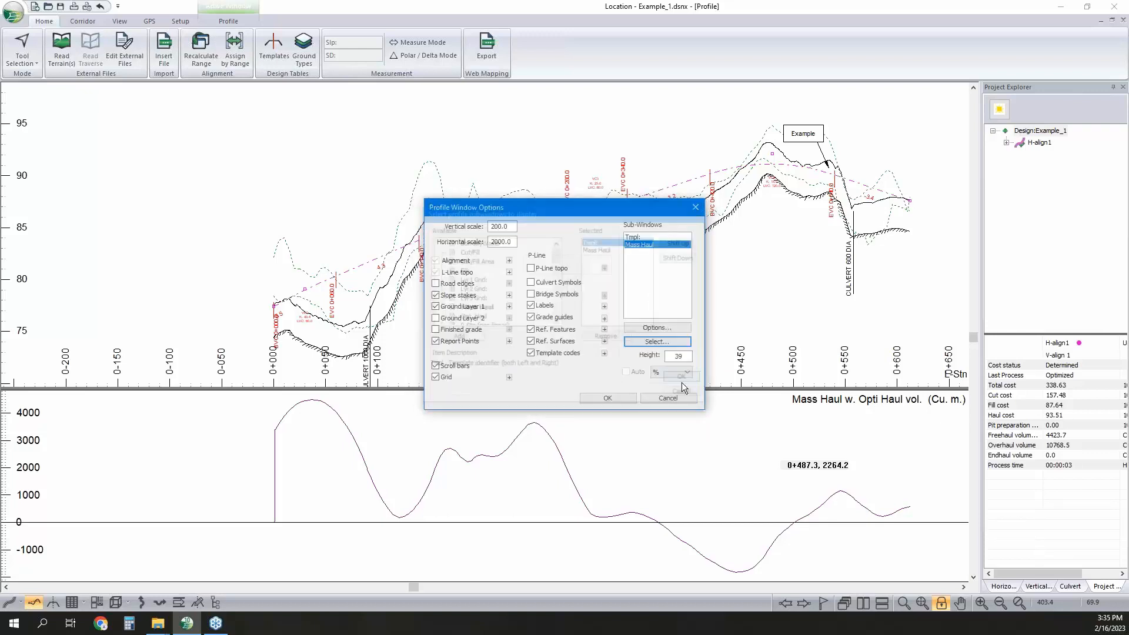
click(607, 399)
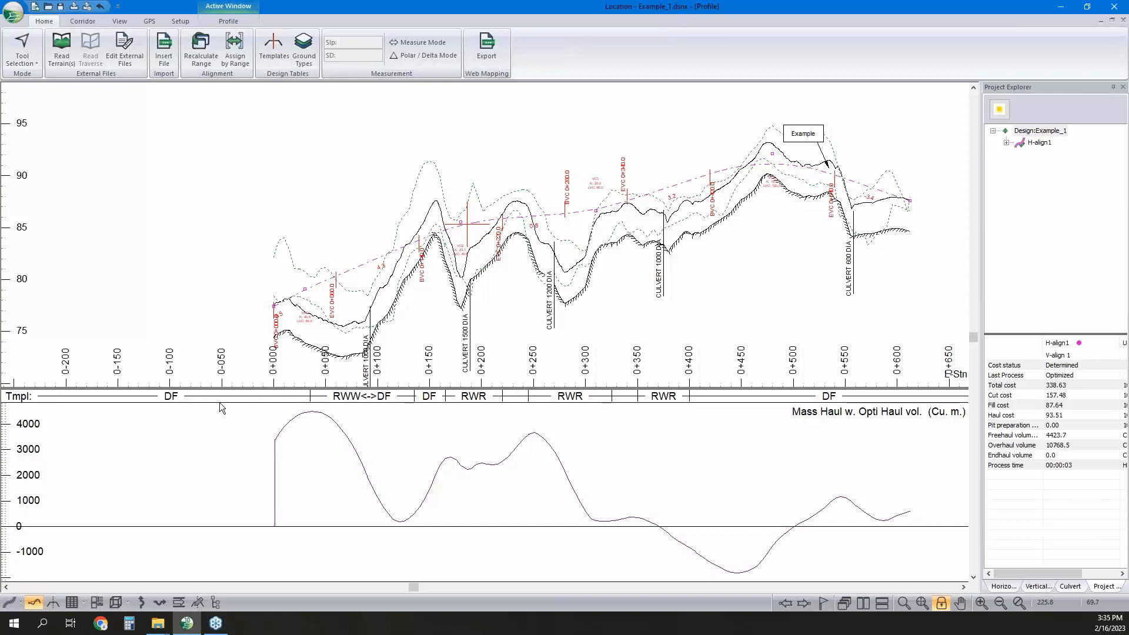
right_click(622, 443)
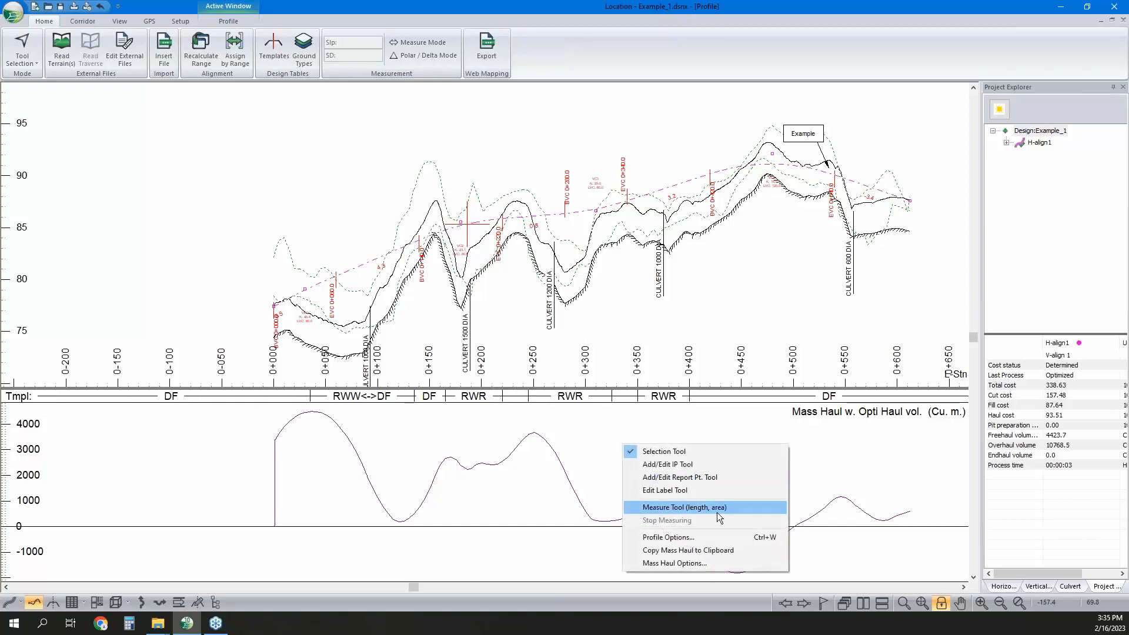
click(696, 560)
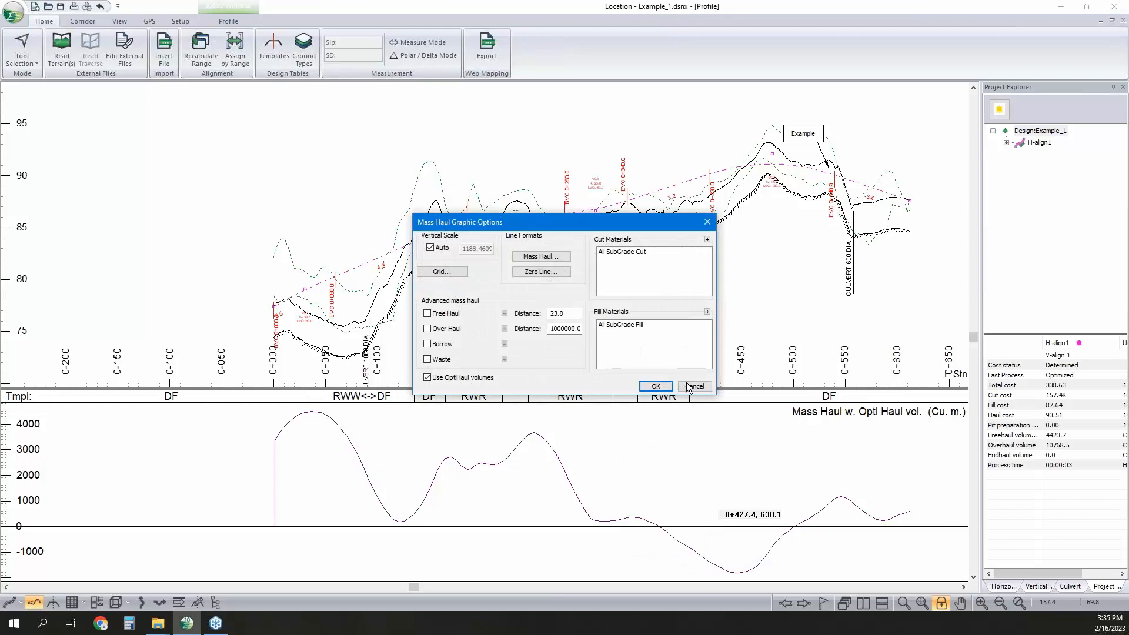
click(655, 385)
Add Custom Label - 1 to the profile window's selected sub-windows.
right_click(661, 418)
click(717, 510)
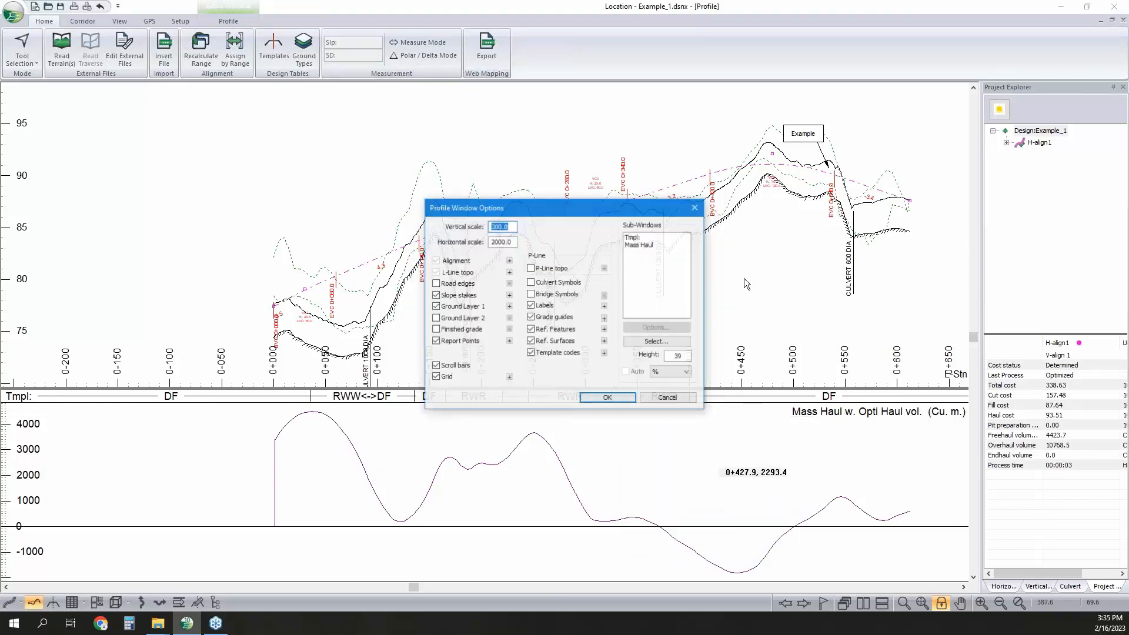
click(657, 341)
scroll(480, 310, down, 3)
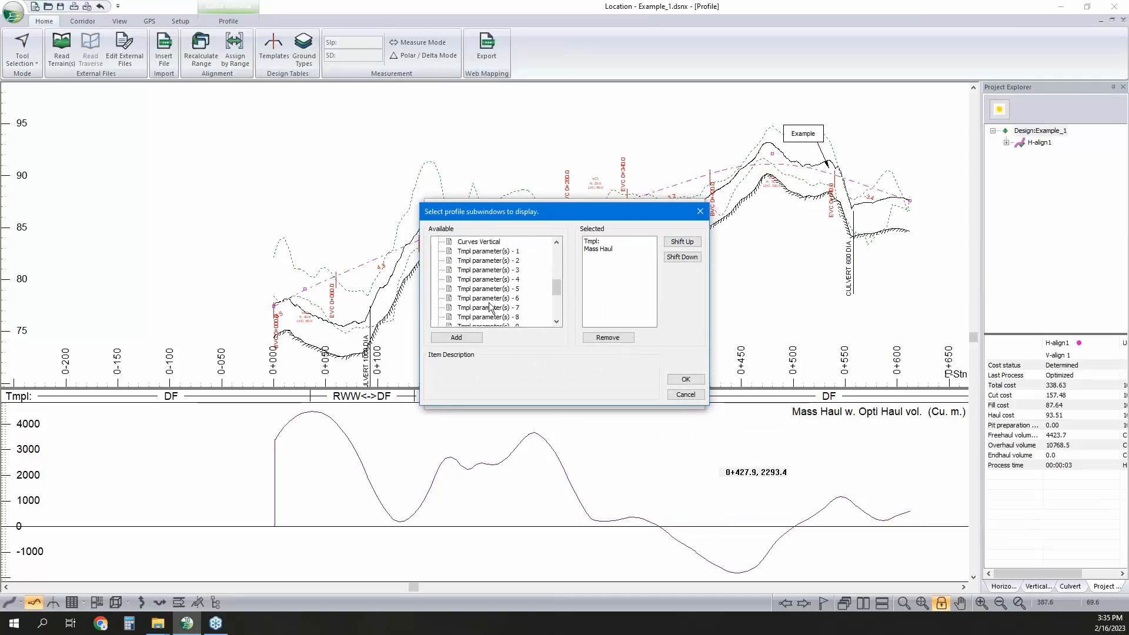
scroll(489, 277, down, 3)
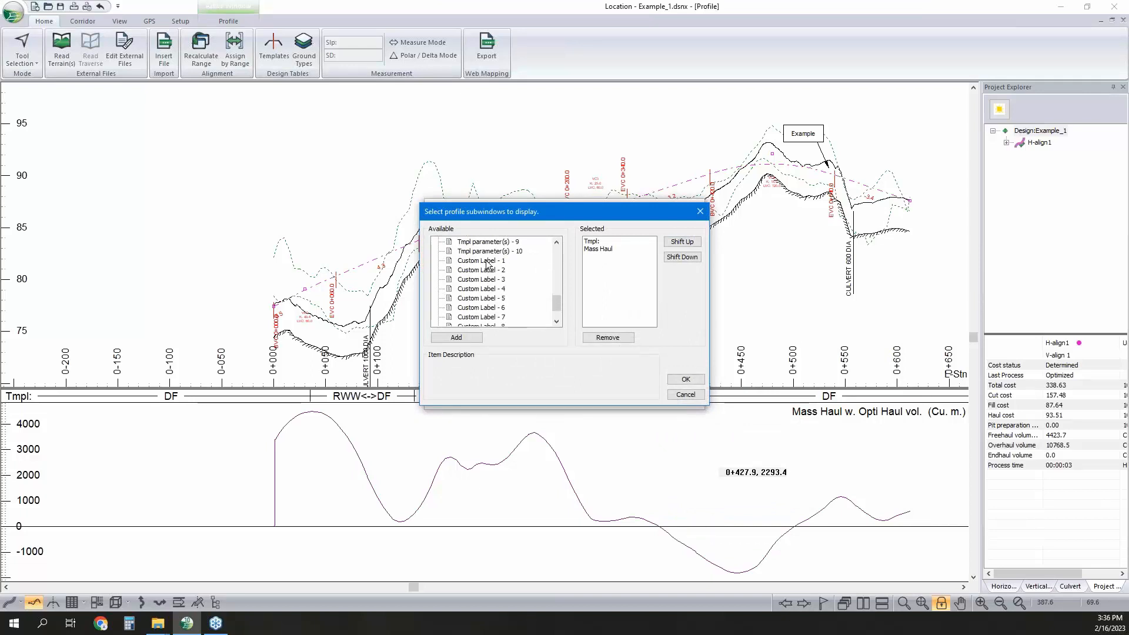
double_click(483, 260)
click(686, 379)
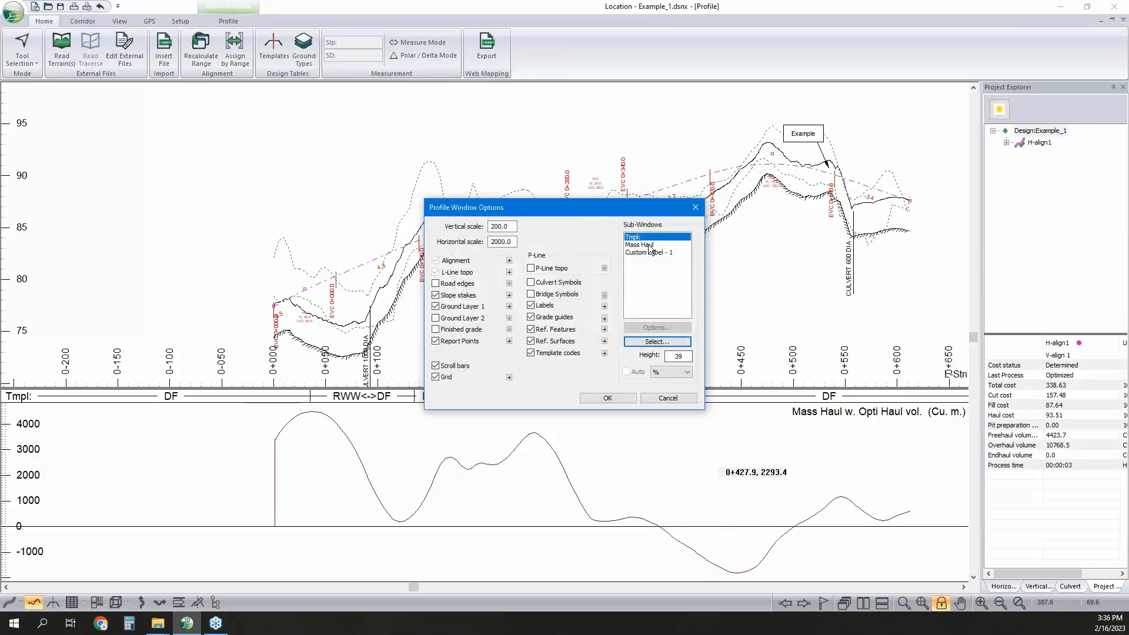
Look at the Custom Label - 1 sub-window options without changing them and remove that sub-window from the selection.
click(671, 331)
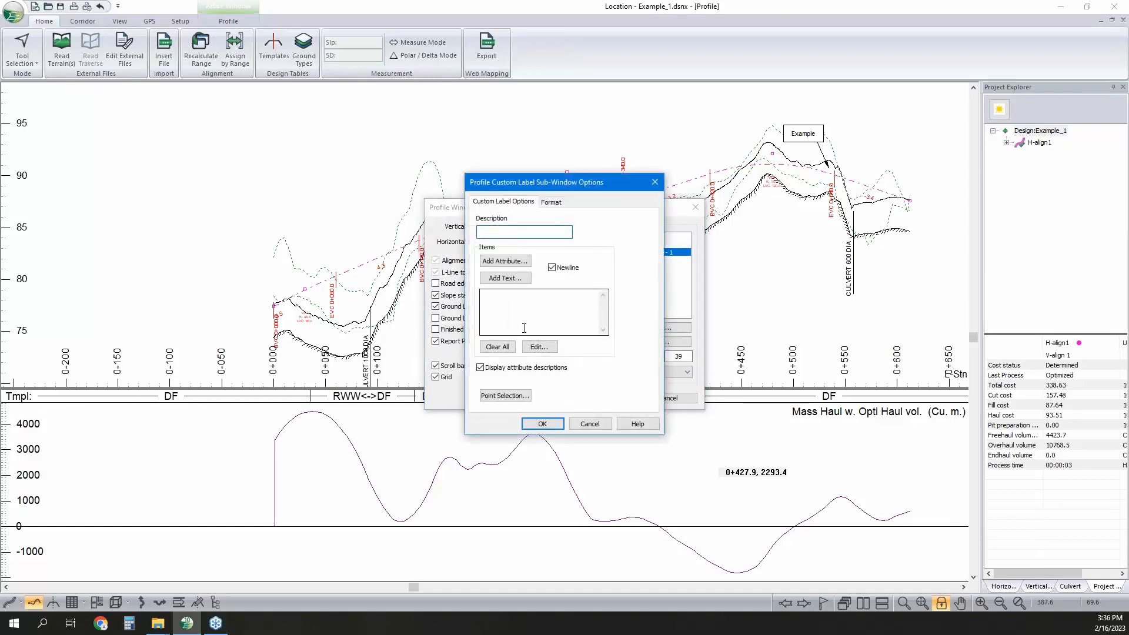
click(589, 424)
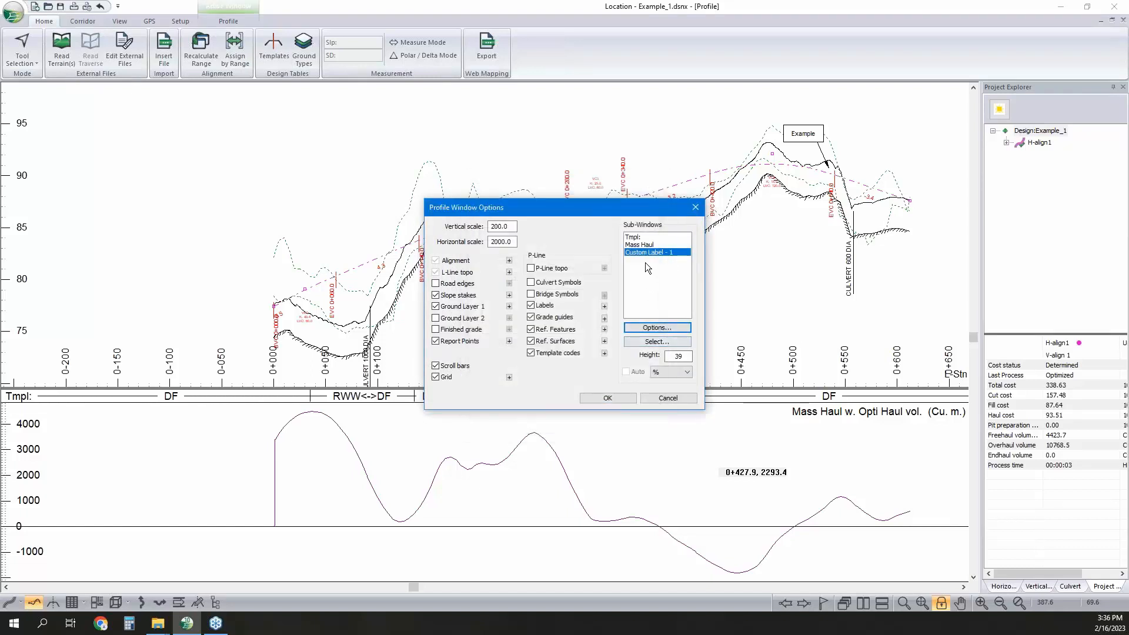
click(652, 342)
click(616, 257)
click(612, 337)
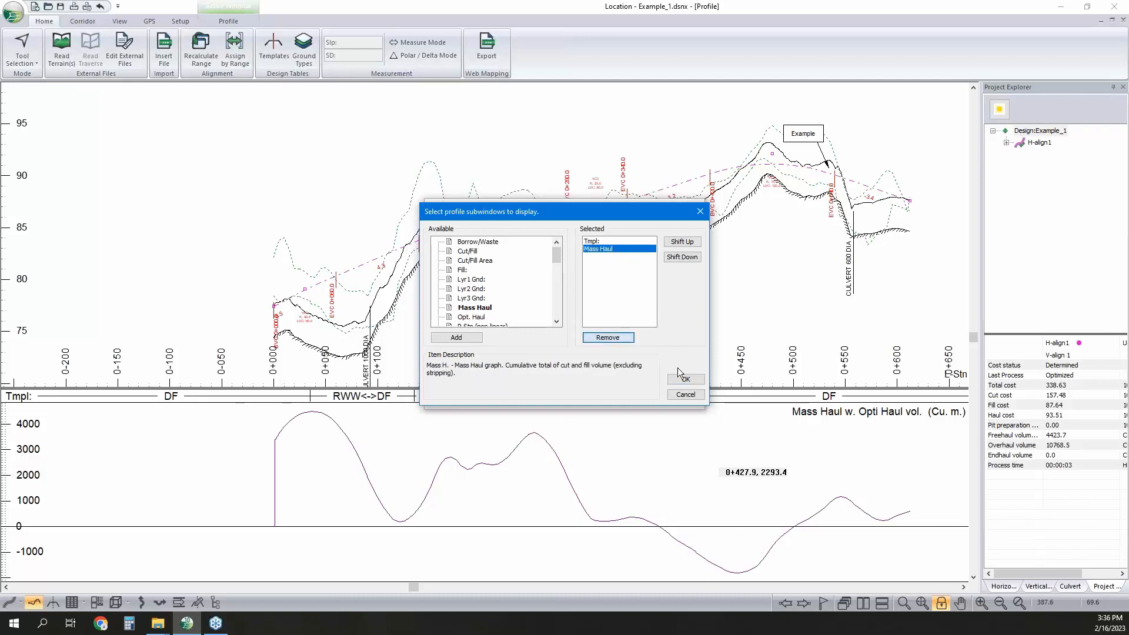
click(685, 379)
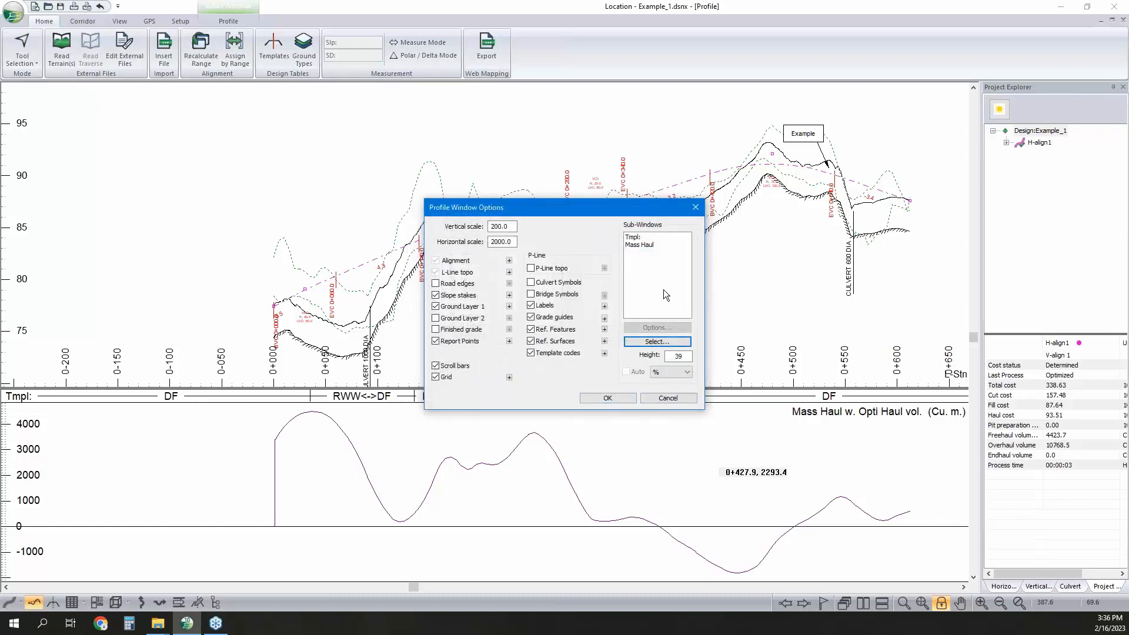
Replace the Tmpl sub-window with Curves Horizontal and Curves Vertical in the profile's selected sub-windows.
click(650, 236)
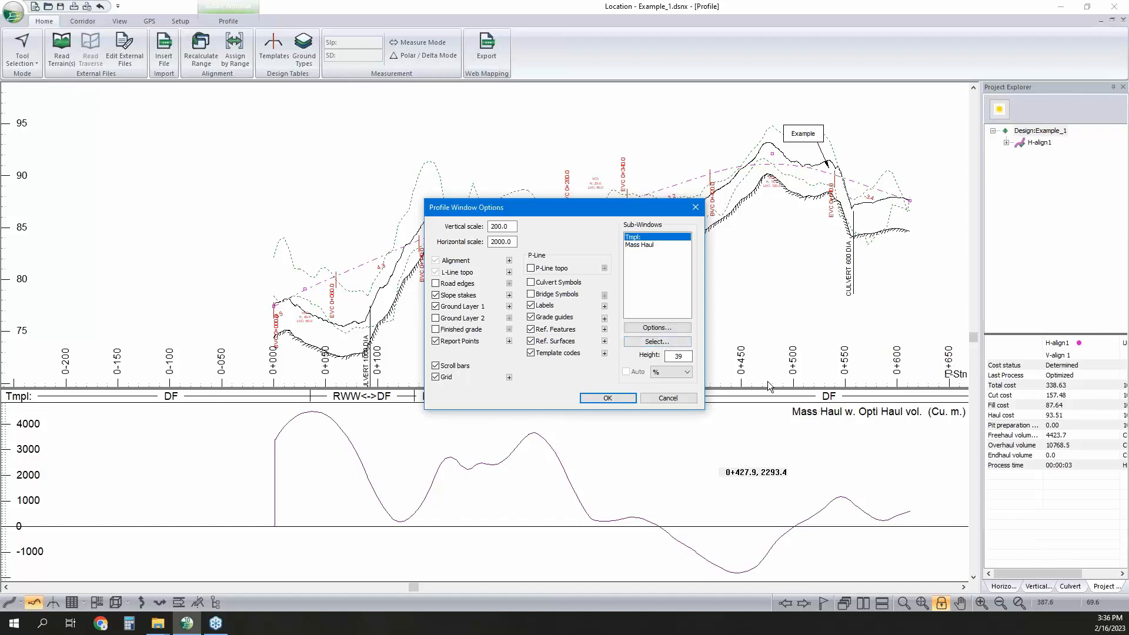
click(657, 341)
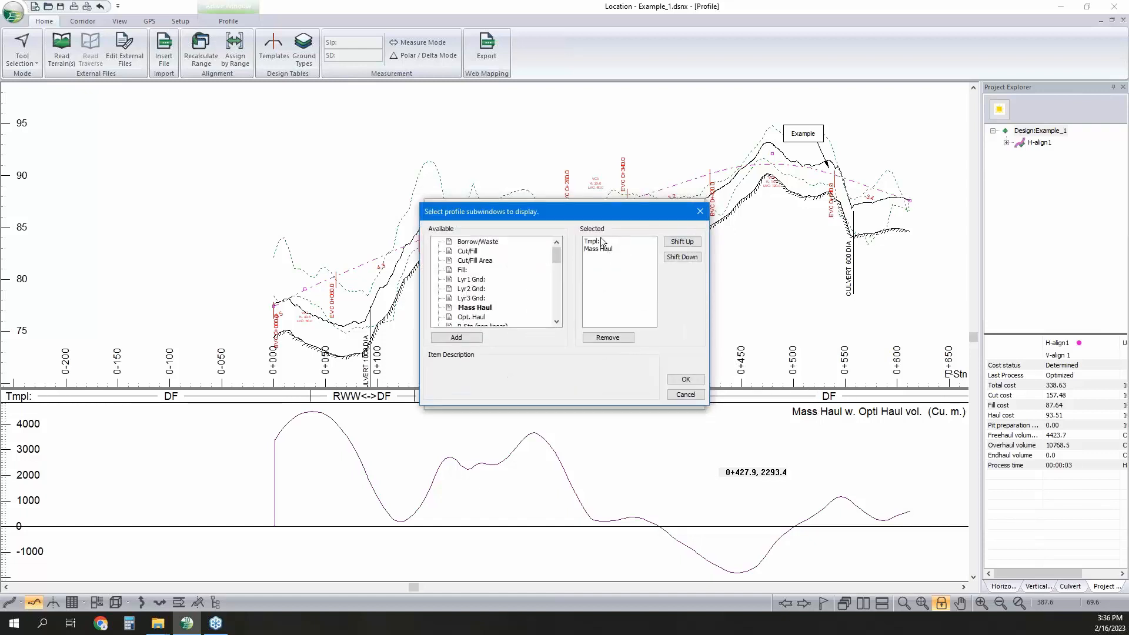
click(608, 338)
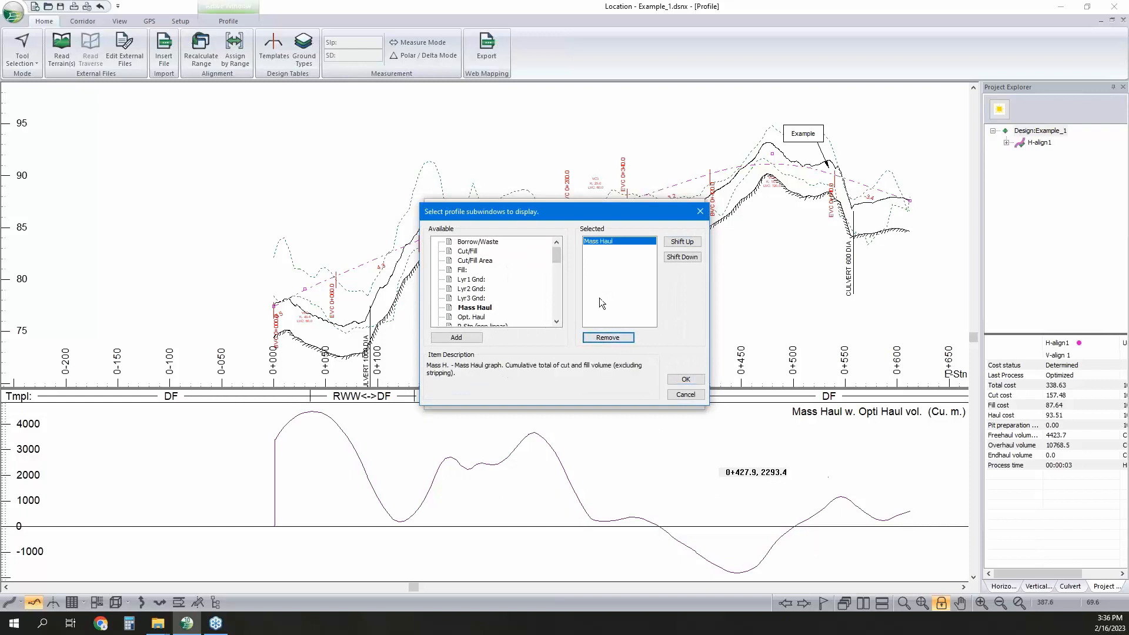
scroll(486, 282, down, 1)
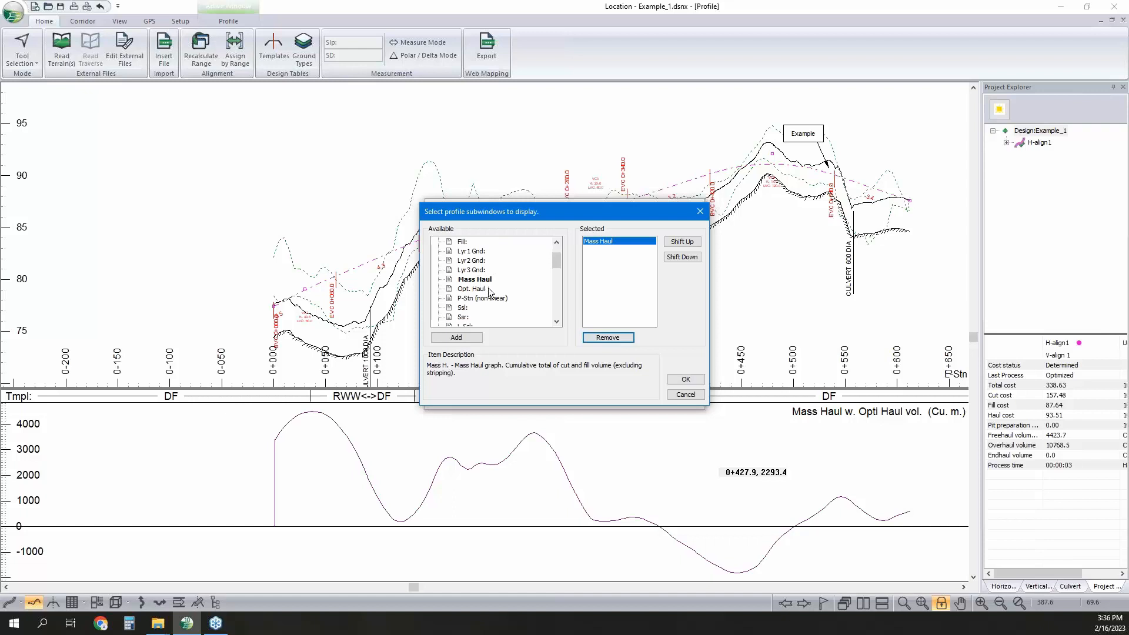
scroll(488, 291, down, 3)
double_click(485, 289)
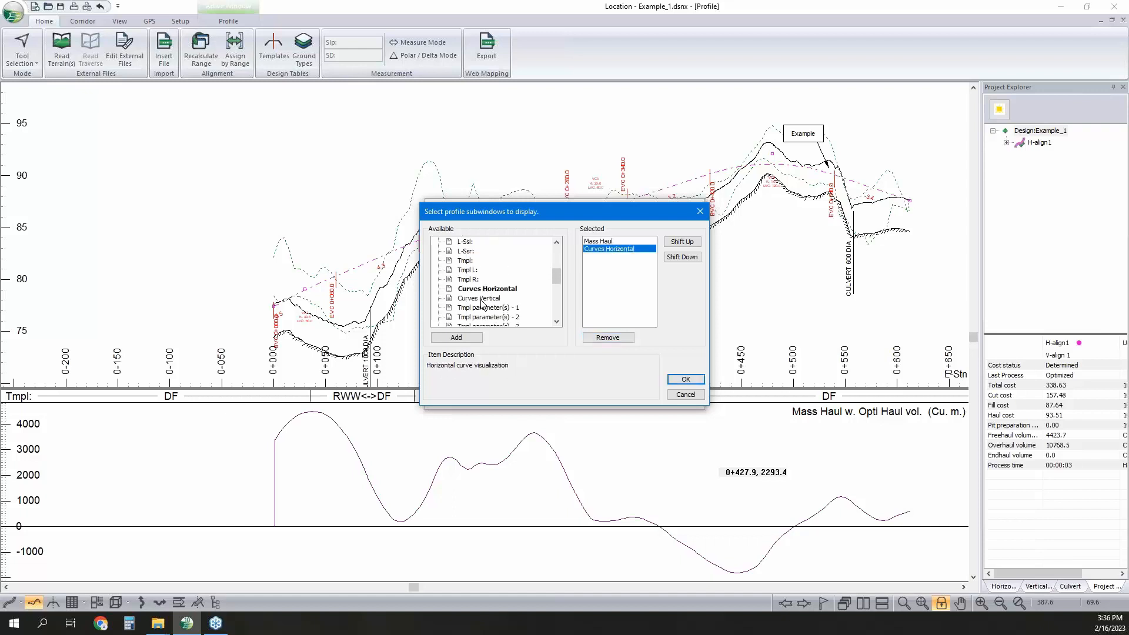
double_click(482, 298)
Shift Mass Haul below both curve sub-windows and apply the profile window options.
click(611, 242)
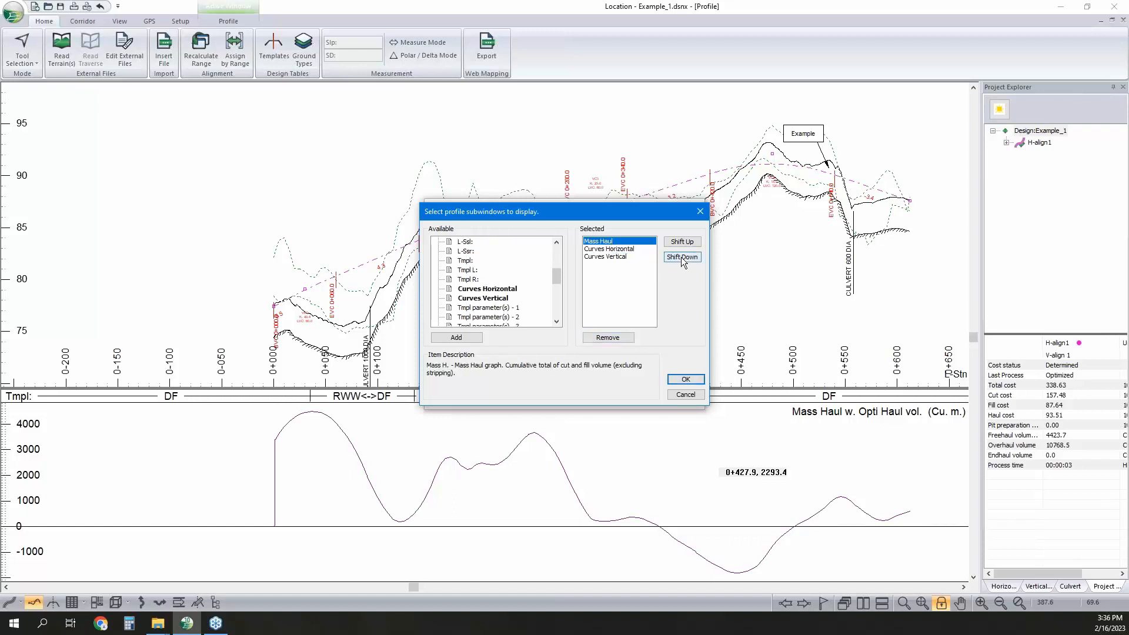
click(681, 256)
click(681, 256)
click(606, 249)
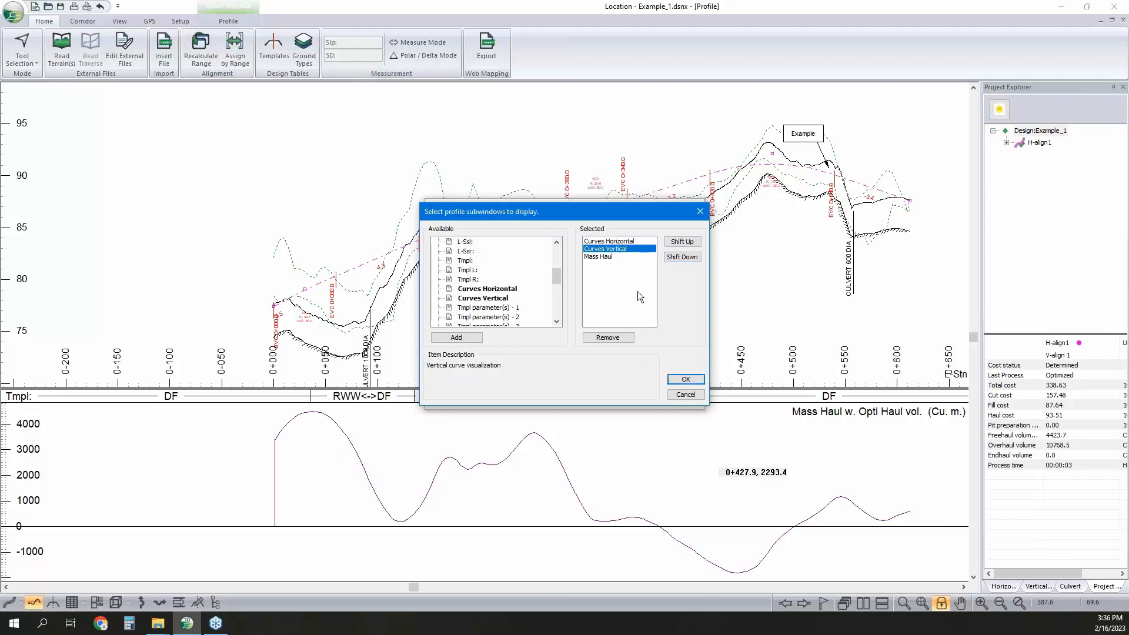
click(672, 381)
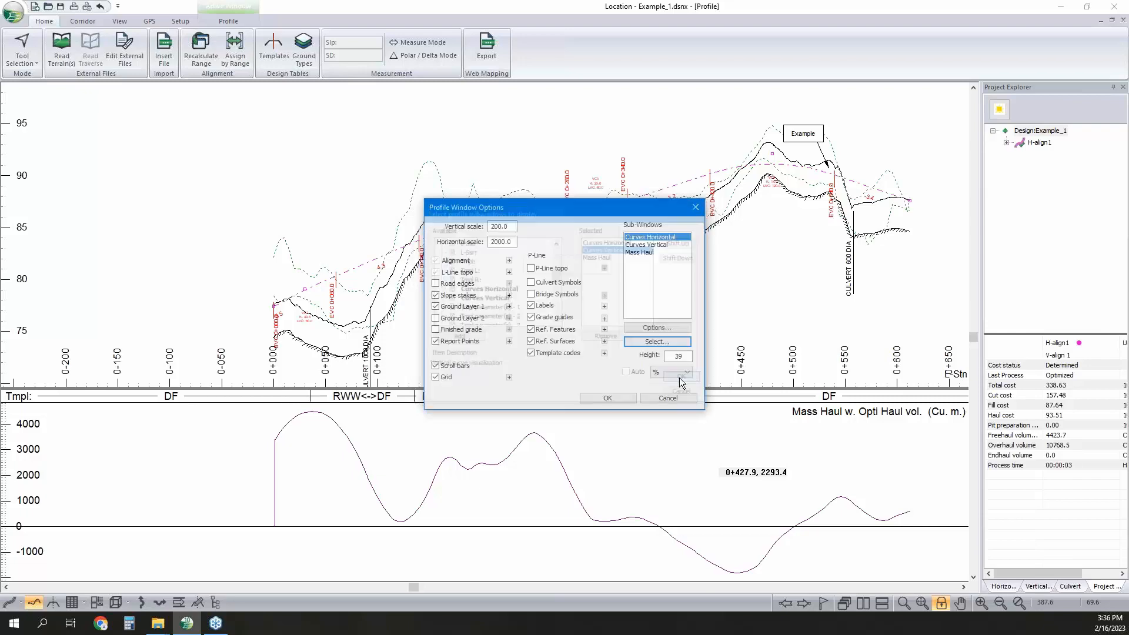
click(615, 396)
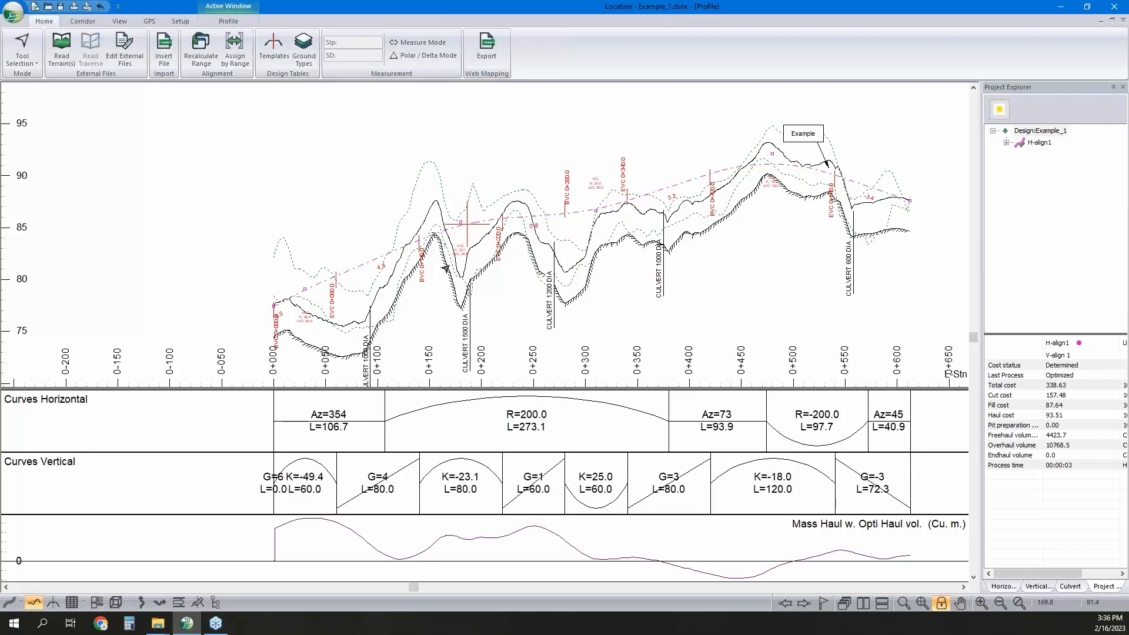
Remove the Curves Horizontal and Curves Vertical sub-windows from the profile, keeping only Mass Haul, and apply the options.
right_click(450, 267)
click(545, 362)
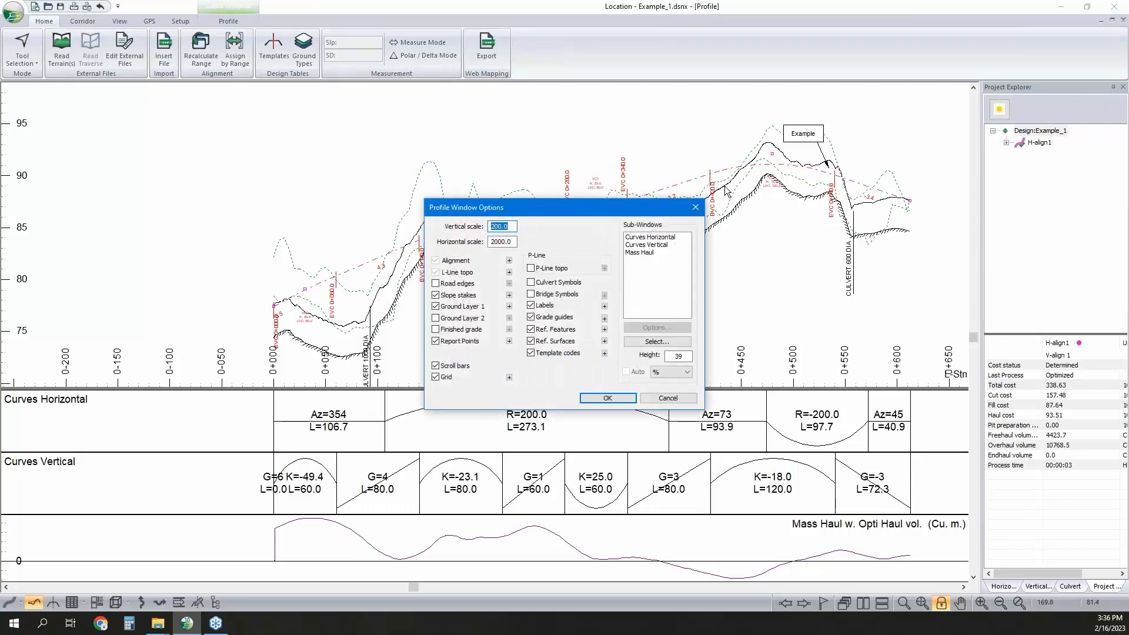
click(661, 238)
click(660, 341)
click(615, 241)
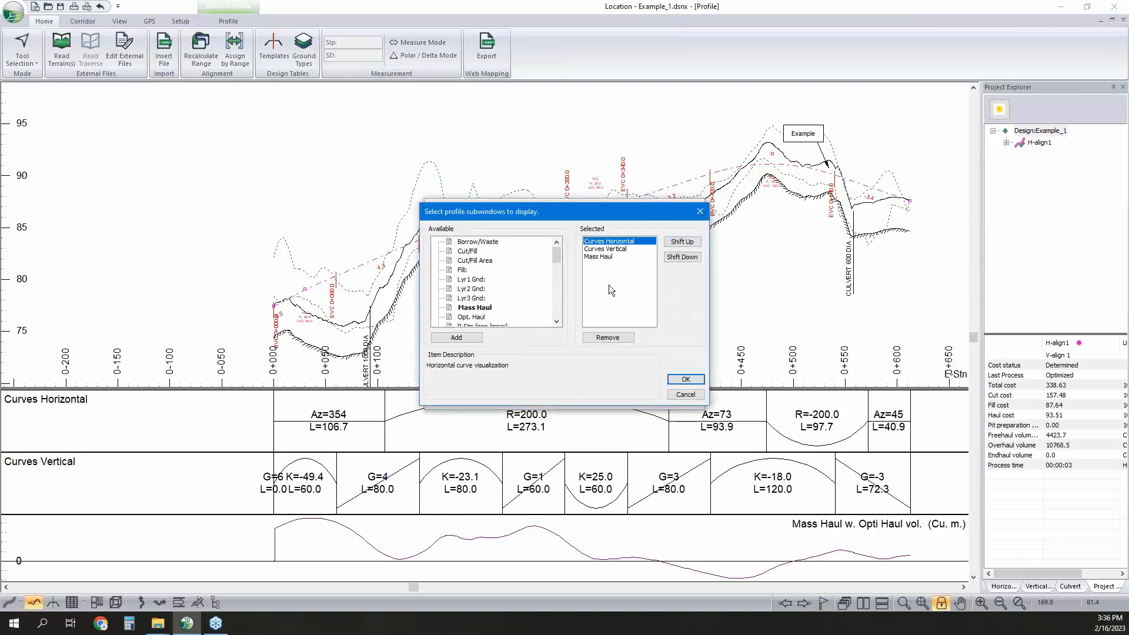
click(610, 337)
click(608, 338)
click(686, 379)
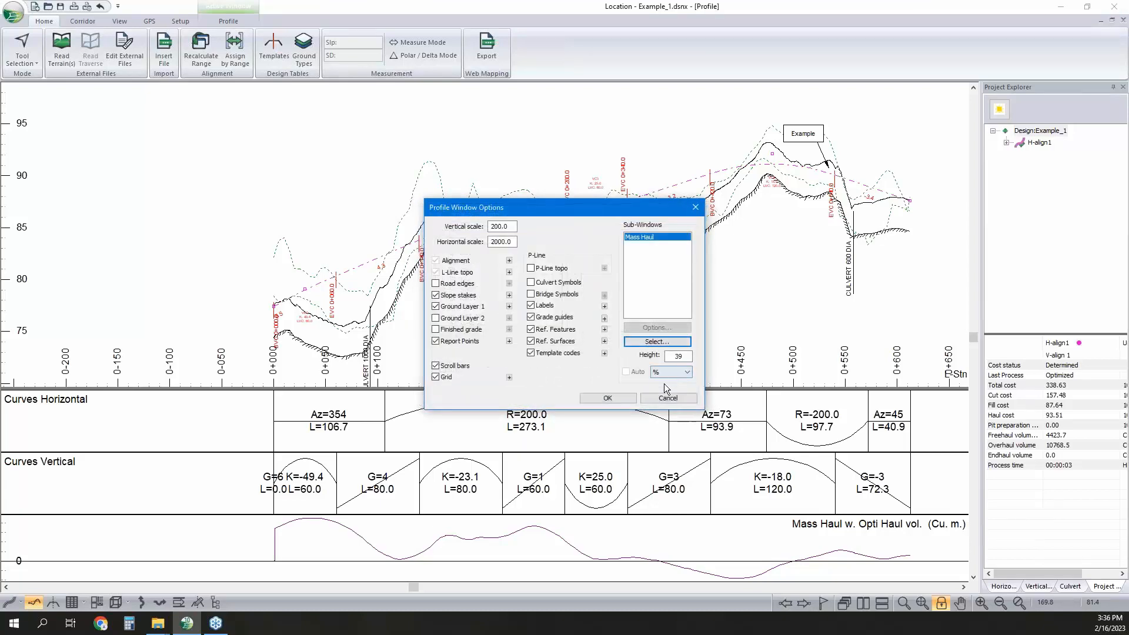
click(607, 400)
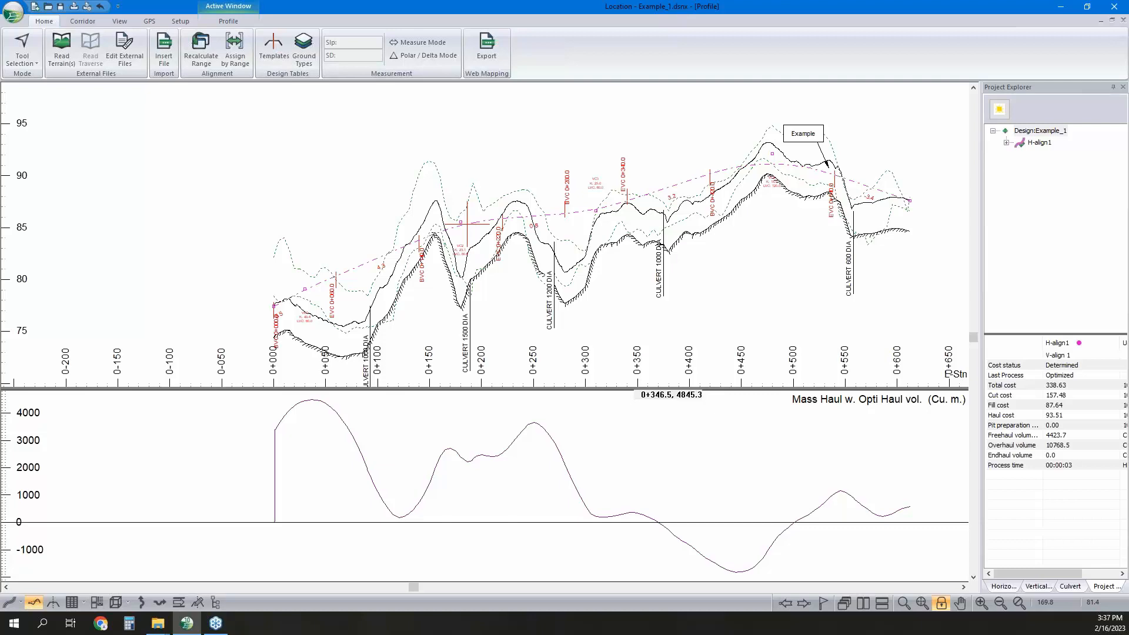
Restore the Profile window from full size and fit it into the empty space above the Data window, beside the Section window.
click(1113, 20)
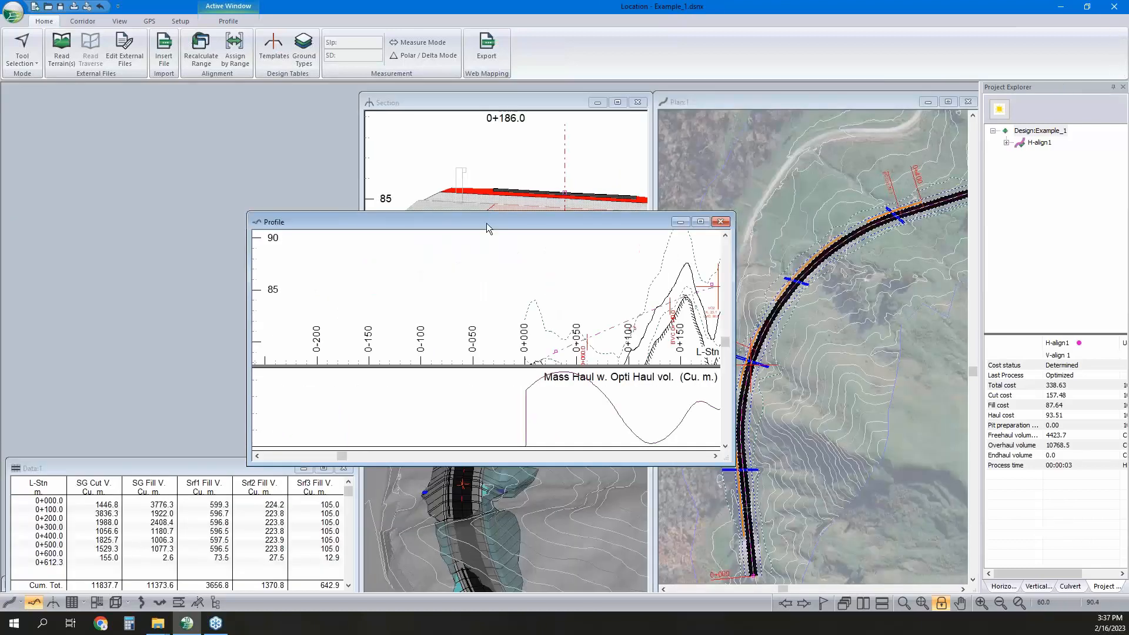
drag(486, 224, 239, 93)
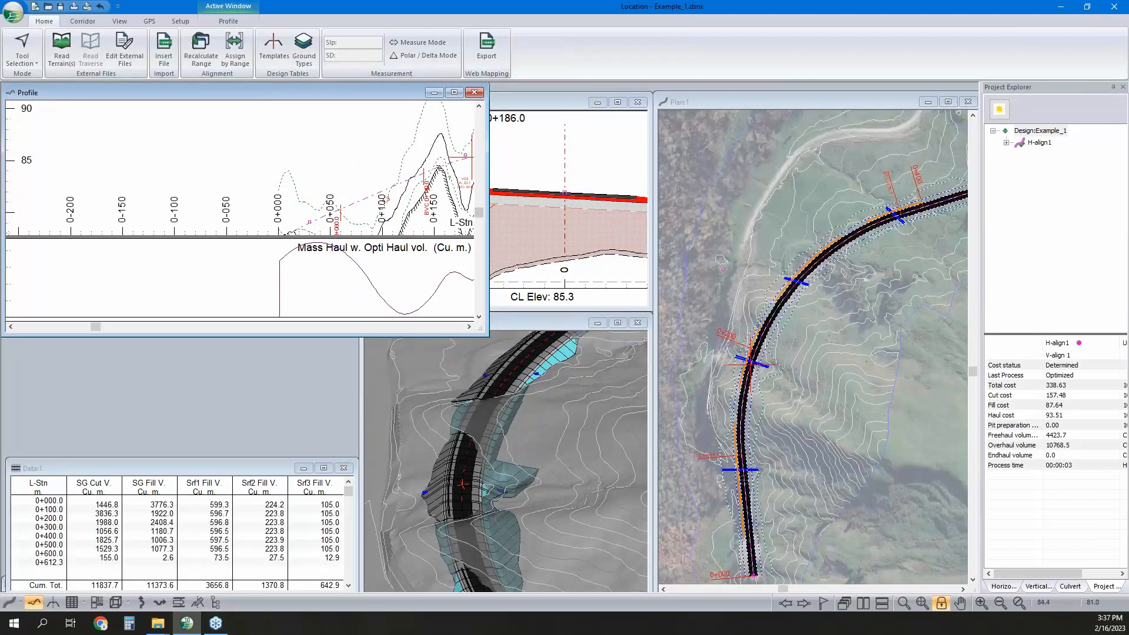
drag(486, 333, 352, 452)
middle_drag(288, 274, 192, 239)
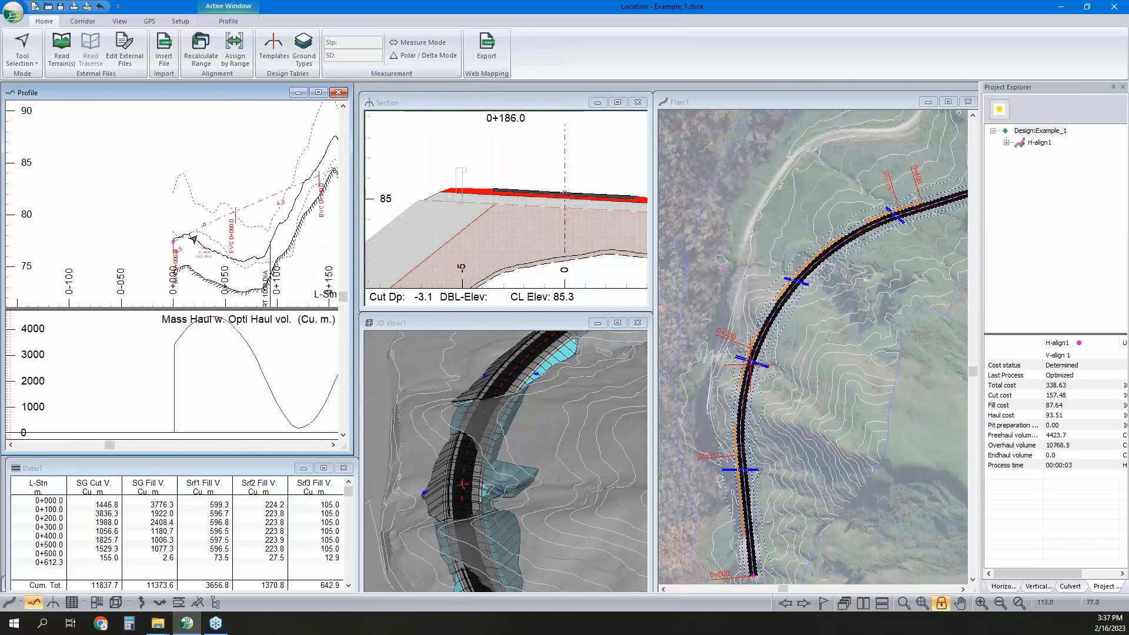
middle_drag(307, 241, 270, 235)
mouse_move(217, 350)
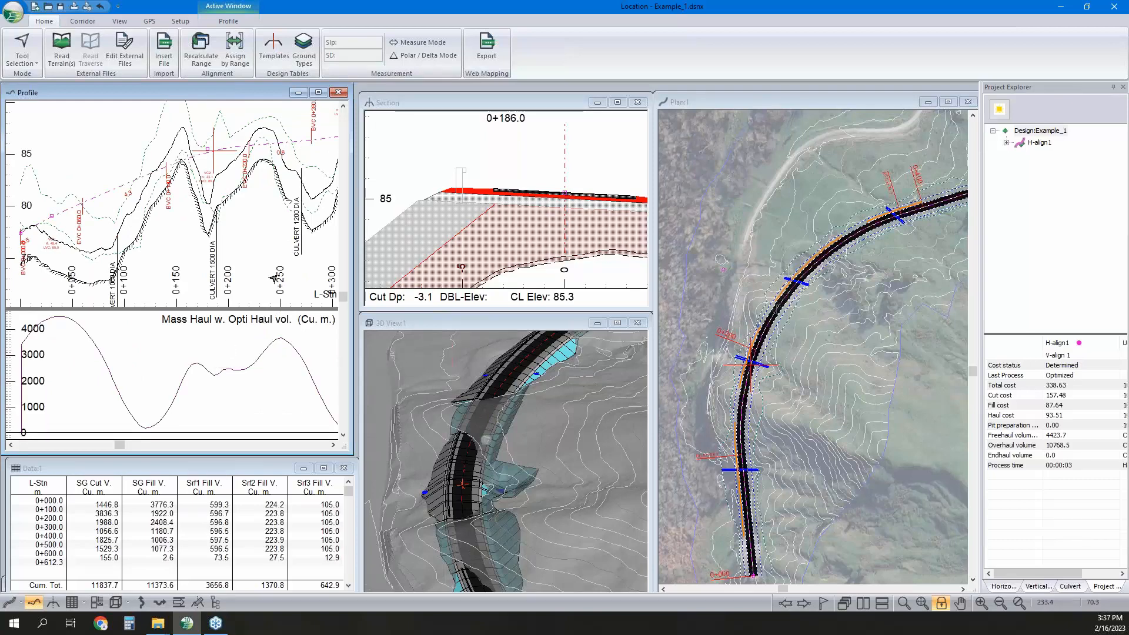
mouse_move(280, 231)
Open the Multi-Plot window and show the whole plan and profile sheet.
click(186, 467)
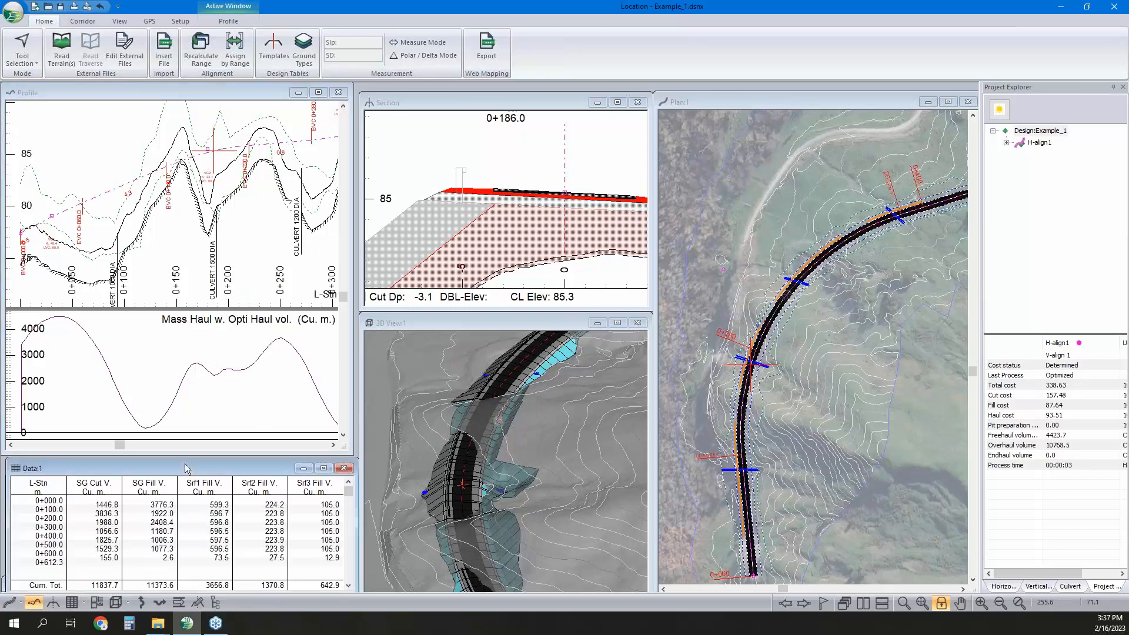
click(99, 604)
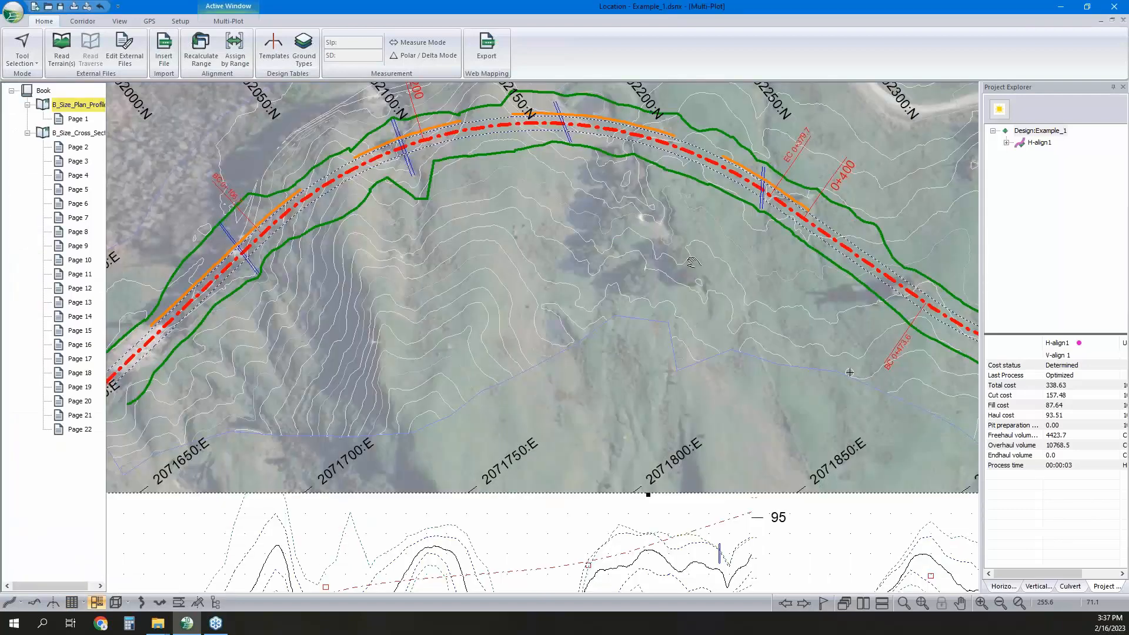
middle_drag(692, 328, 673, 254)
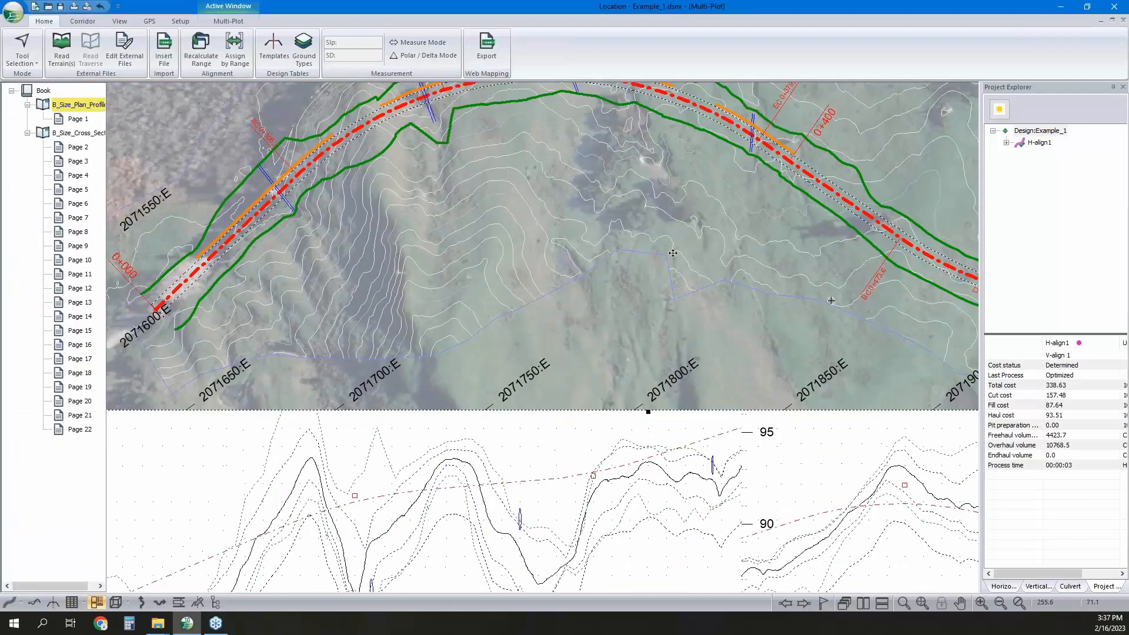
scroll(673, 257, down, 3)
middle_drag(603, 267, 597, 293)
Insert a Data:1 sub-view on the Multi-Plot page and move it over the sheet.
click(235, 22)
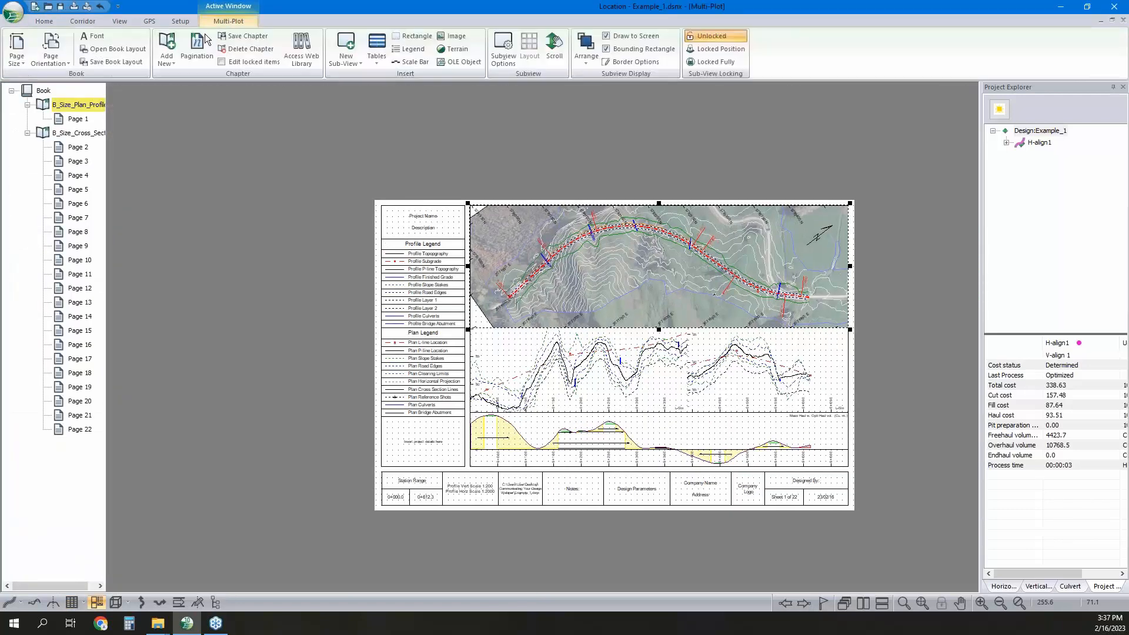
click(379, 59)
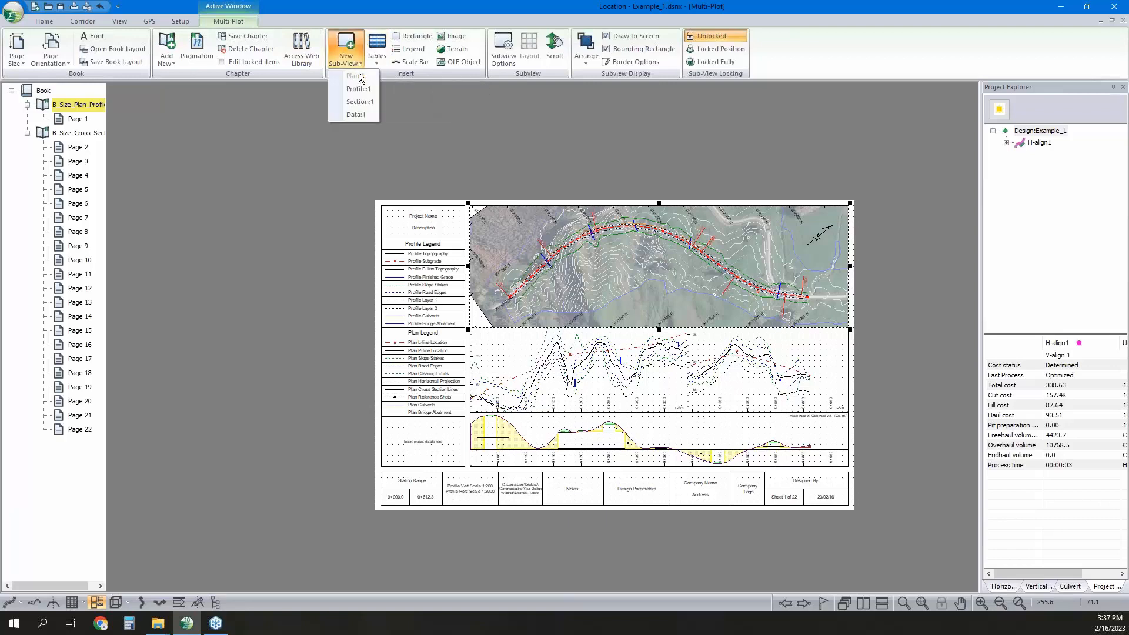
click(358, 115)
drag(537, 259, 500, 298)
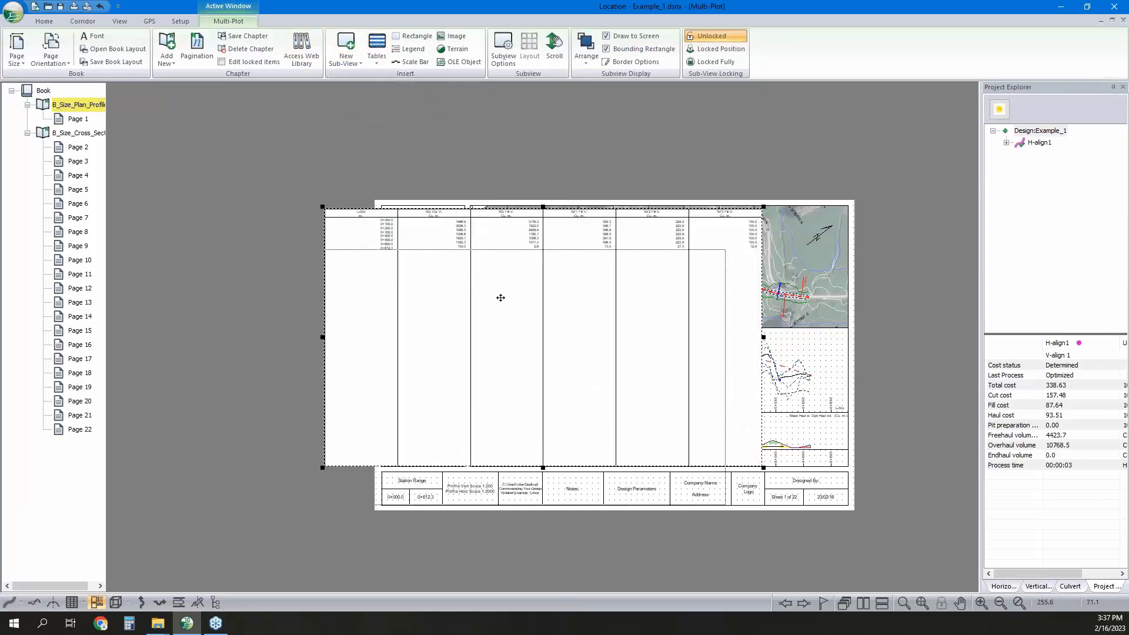
View the data sub-view's options without changing them and delete the sub-view from the Multi-Plot page.
double_click(479, 284)
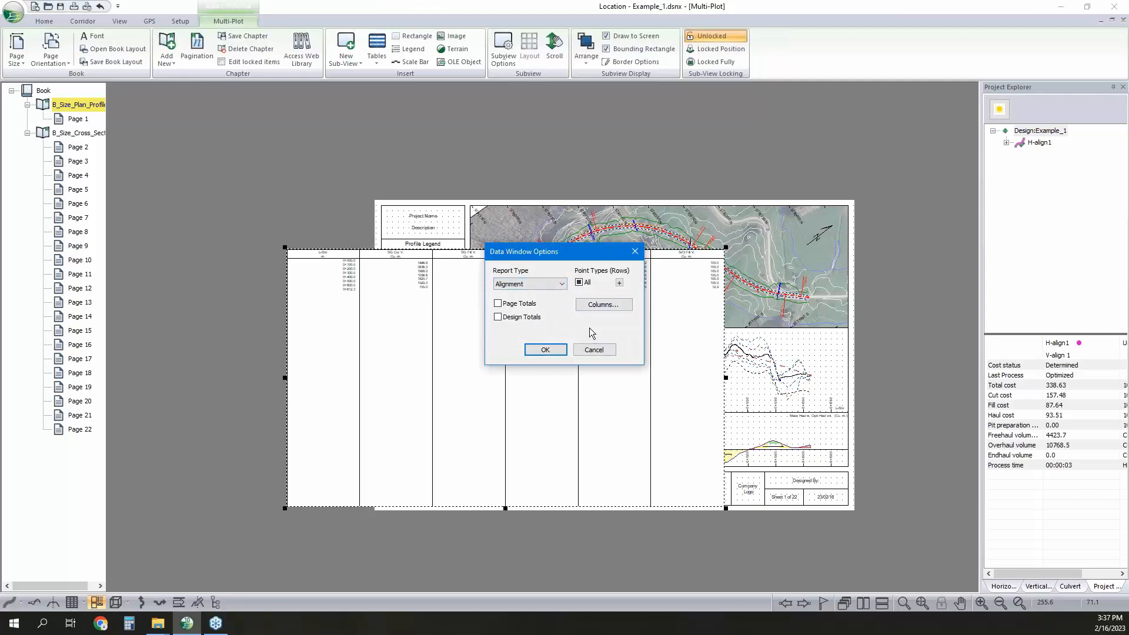
click(595, 349)
key(Delete)
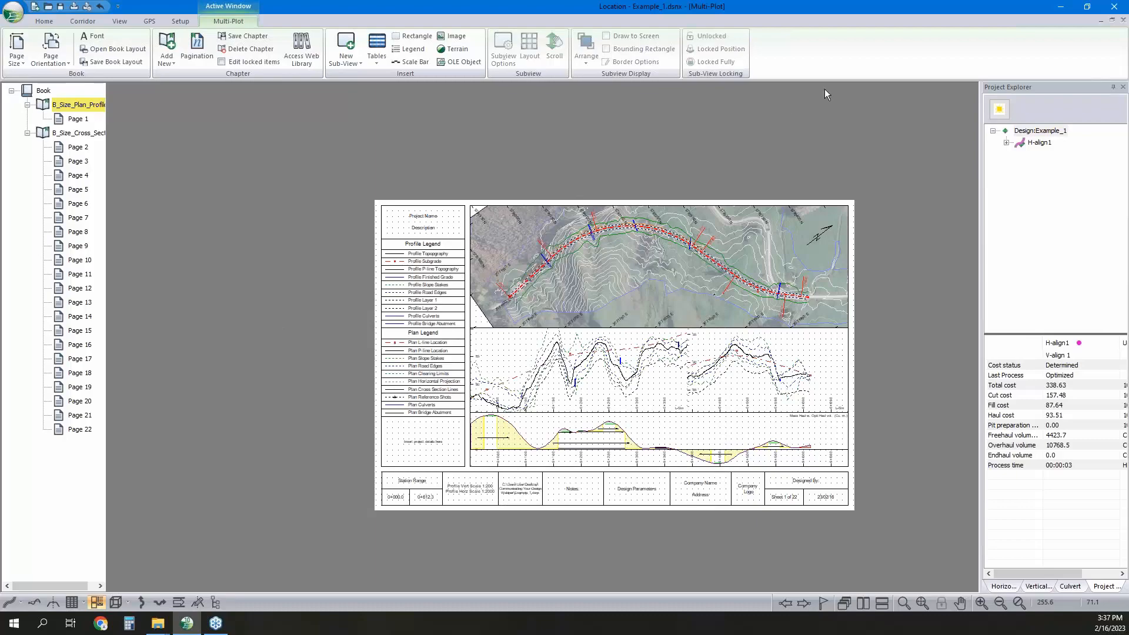
click(1061, 7)
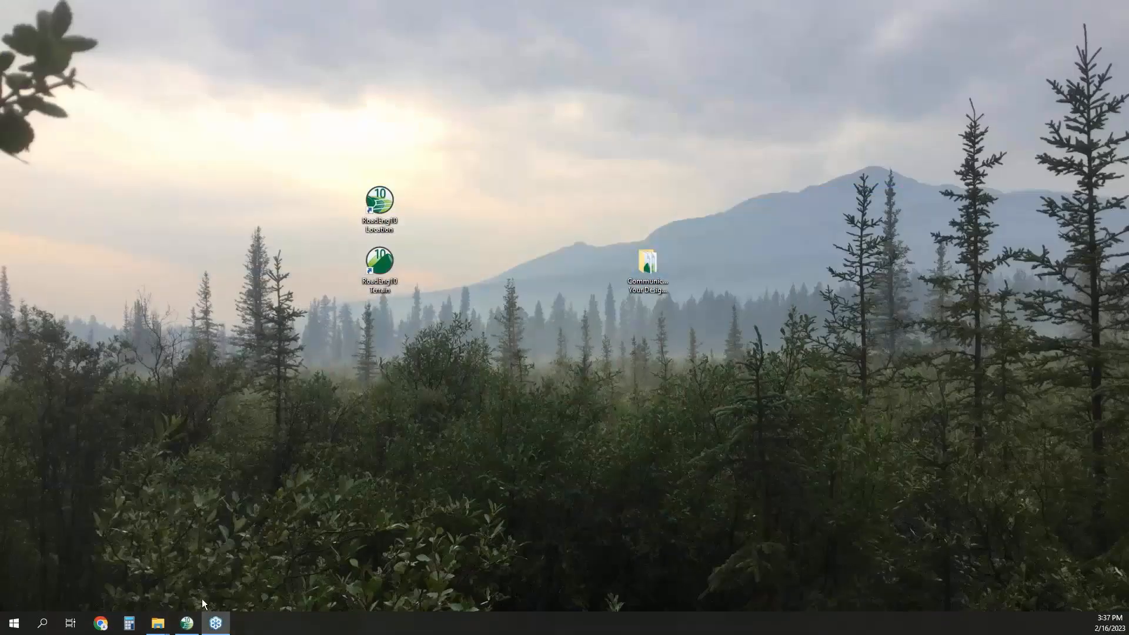
click(187, 623)
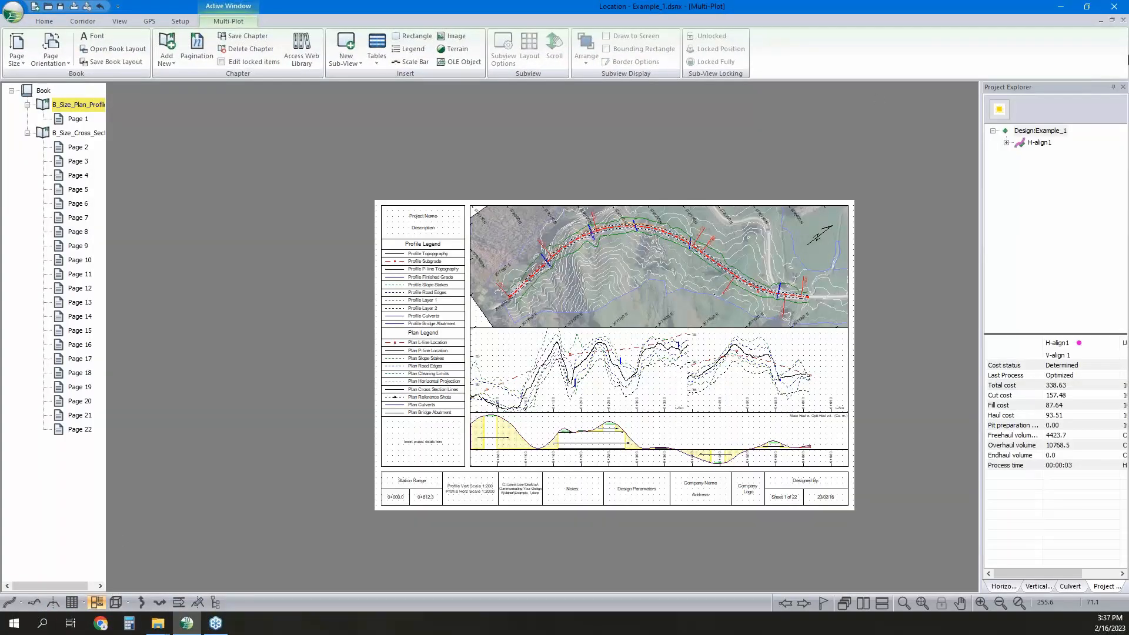
Put the Multi-Plot window away, view the Data:1 table at full size and restore it to its place among the design windows.
click(1102, 20)
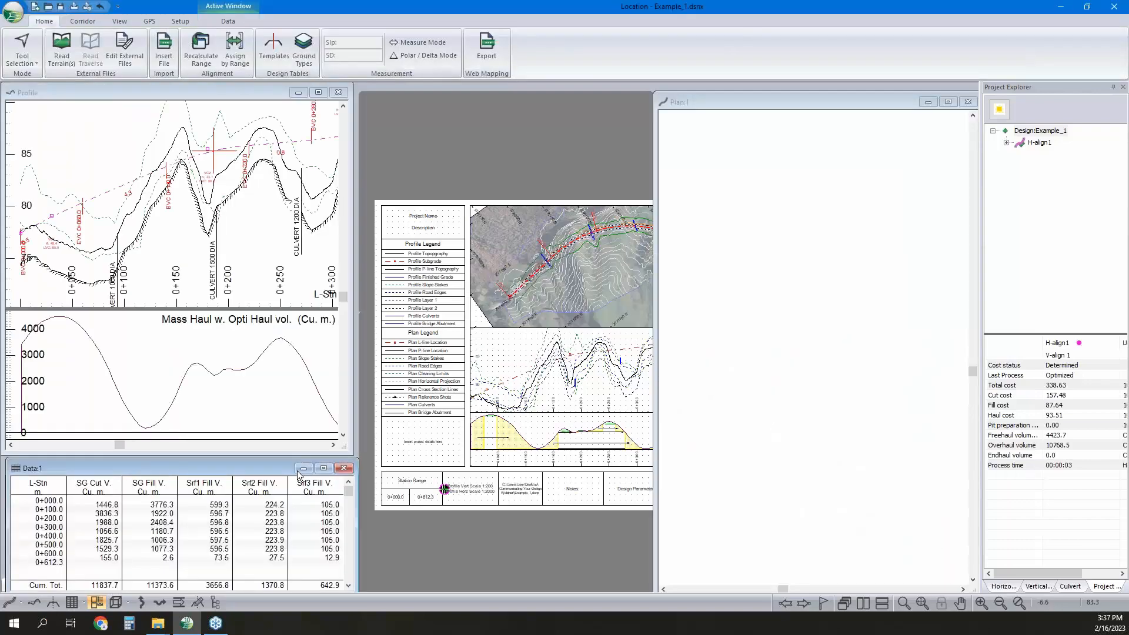
click(324, 468)
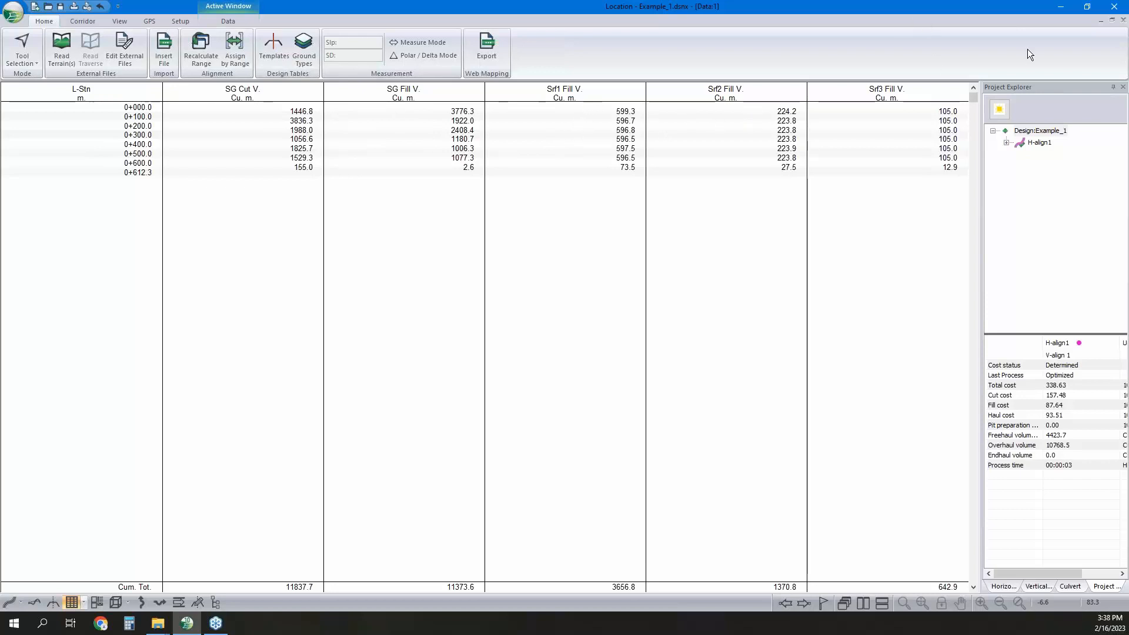
click(1113, 20)
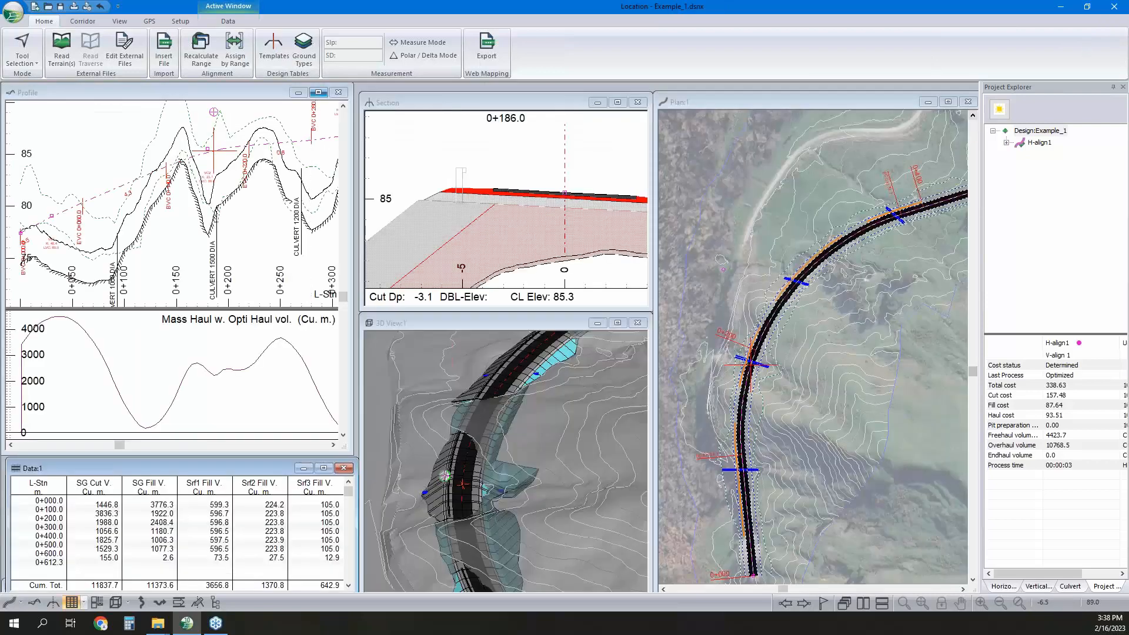
Switch the Srf7 fill area hatching off and on again in the Section window, showing more of the cross-section.
click(523, 204)
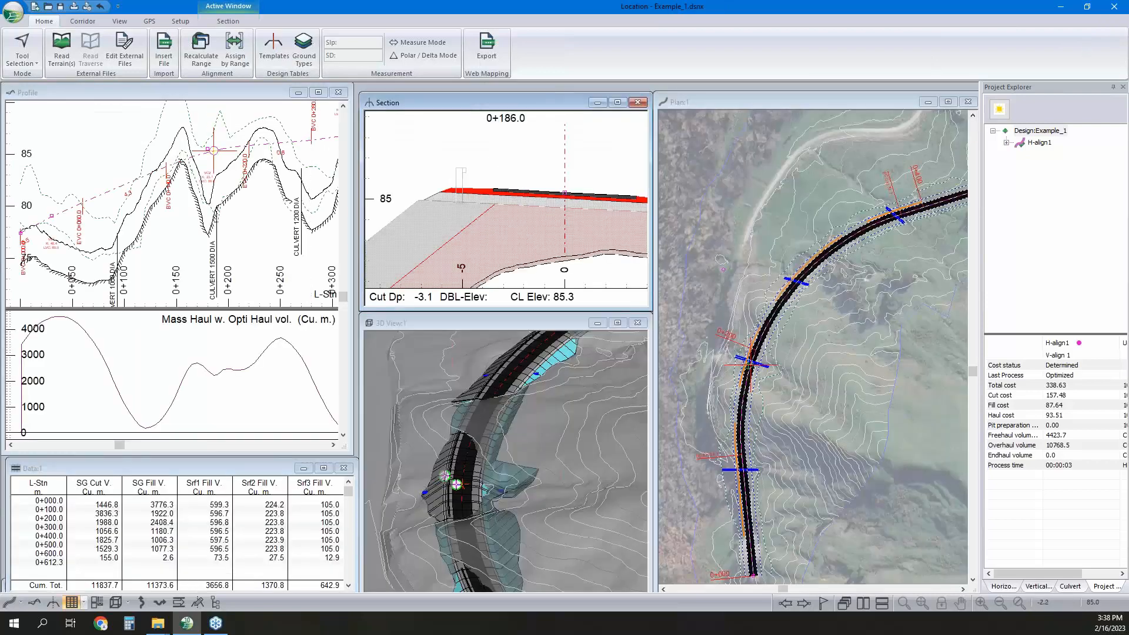
right_click(436, 201)
click(507, 331)
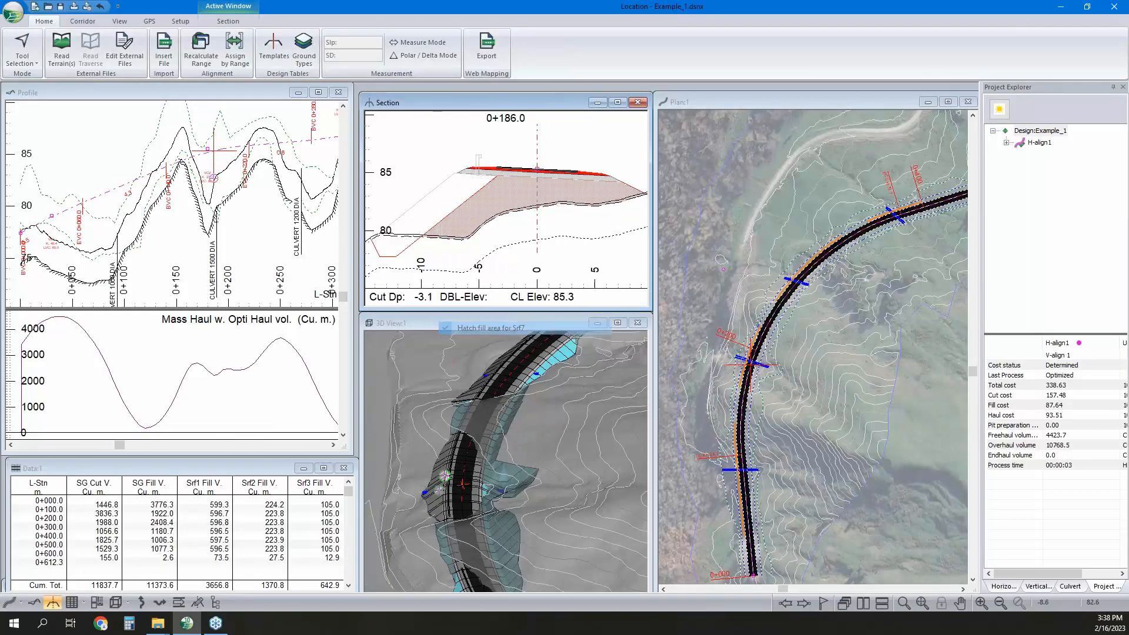
right_click(453, 207)
click(531, 332)
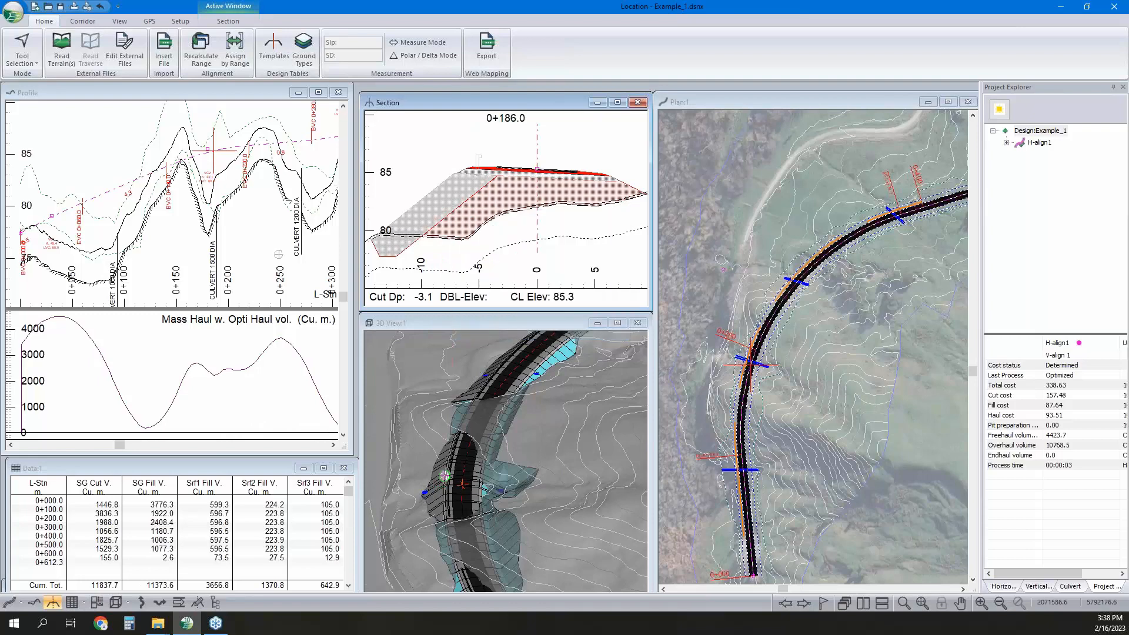
Enlarge the Data:1 window to full size and add the material layer volume field Srf7 V. to its selected columns.
click(324, 468)
right_click(542, 264)
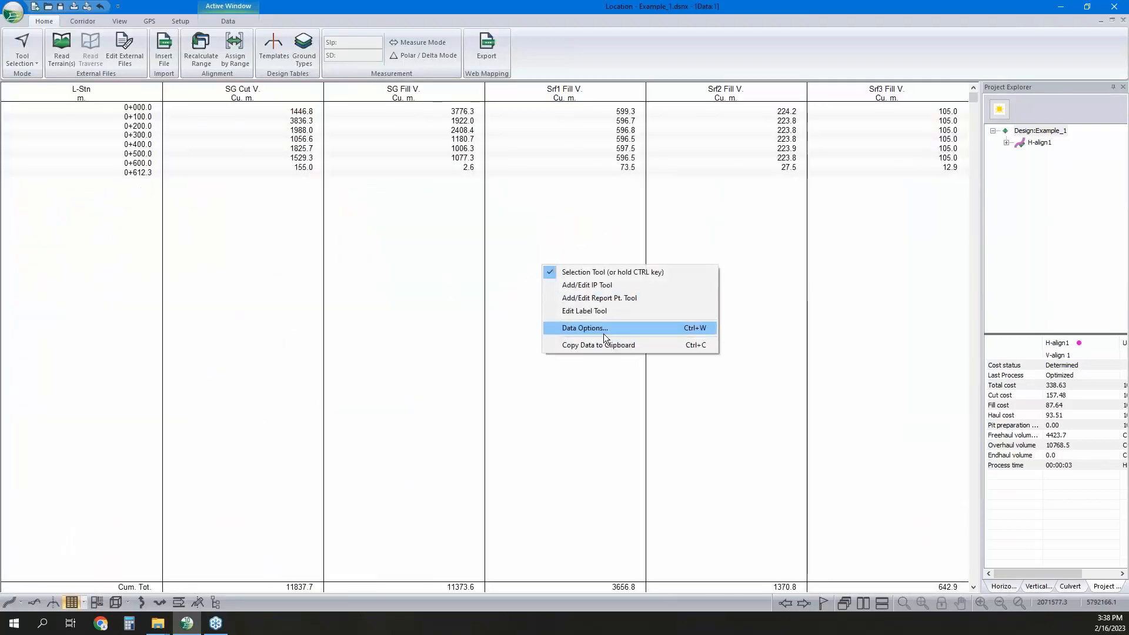
click(603, 329)
click(611, 304)
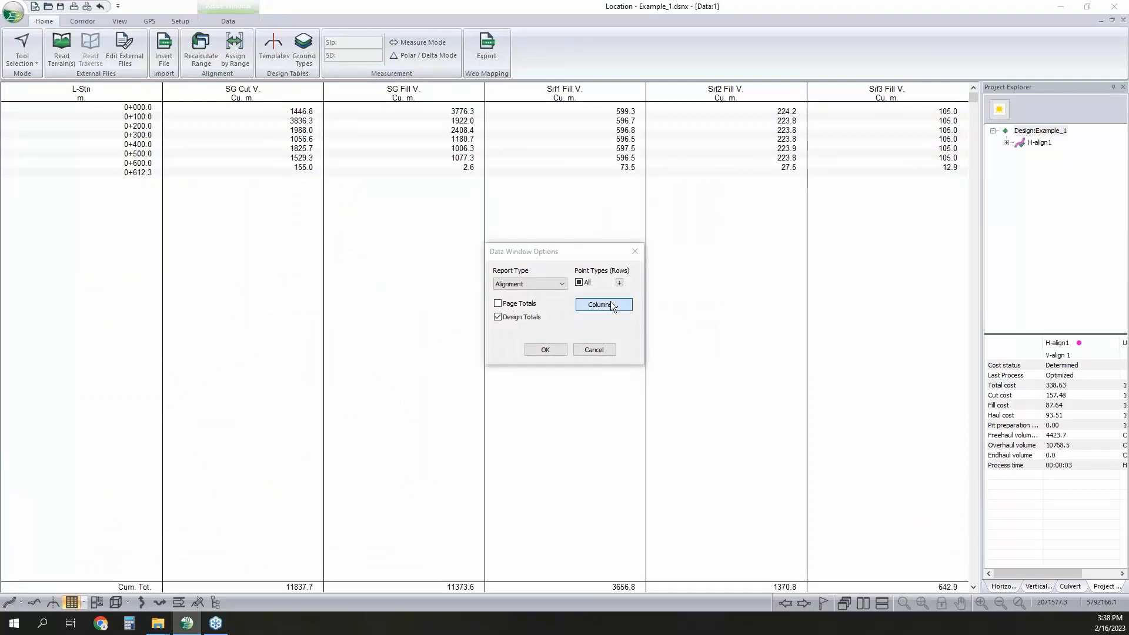
scroll(510, 280, down, 3)
click(438, 308)
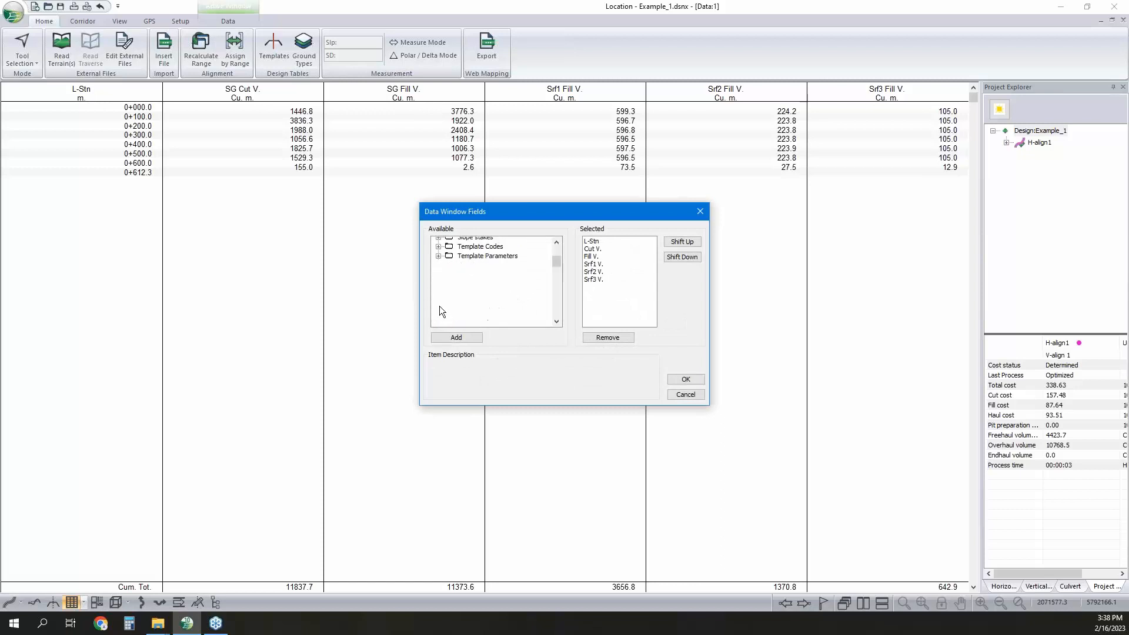
scroll(492, 290, down, 1)
scroll(491, 300, down, 1)
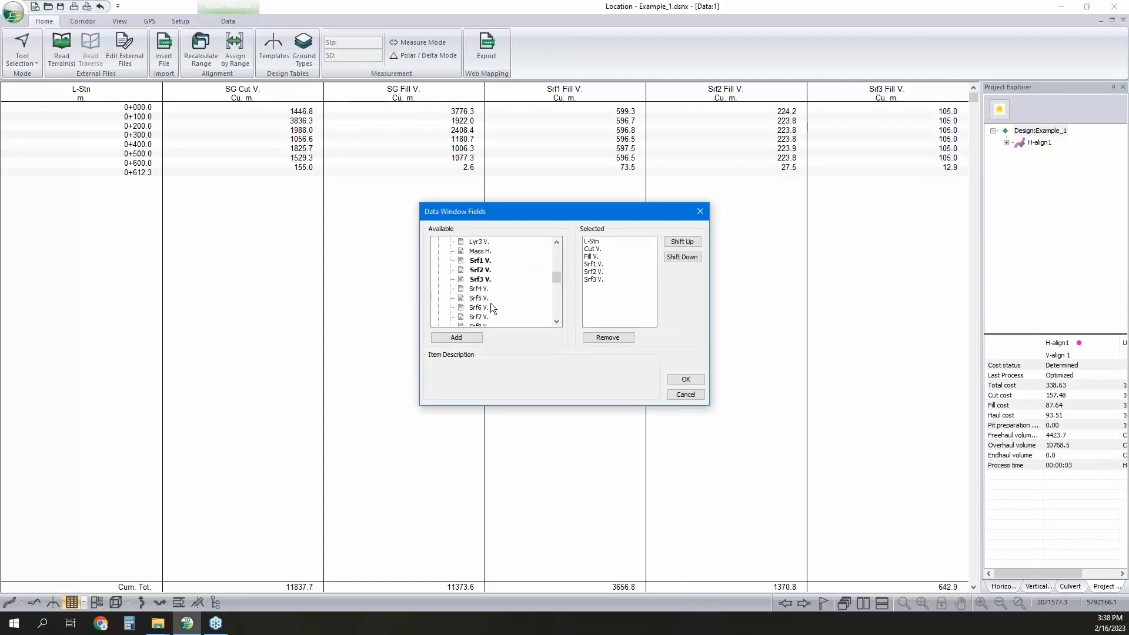
double_click(481, 317)
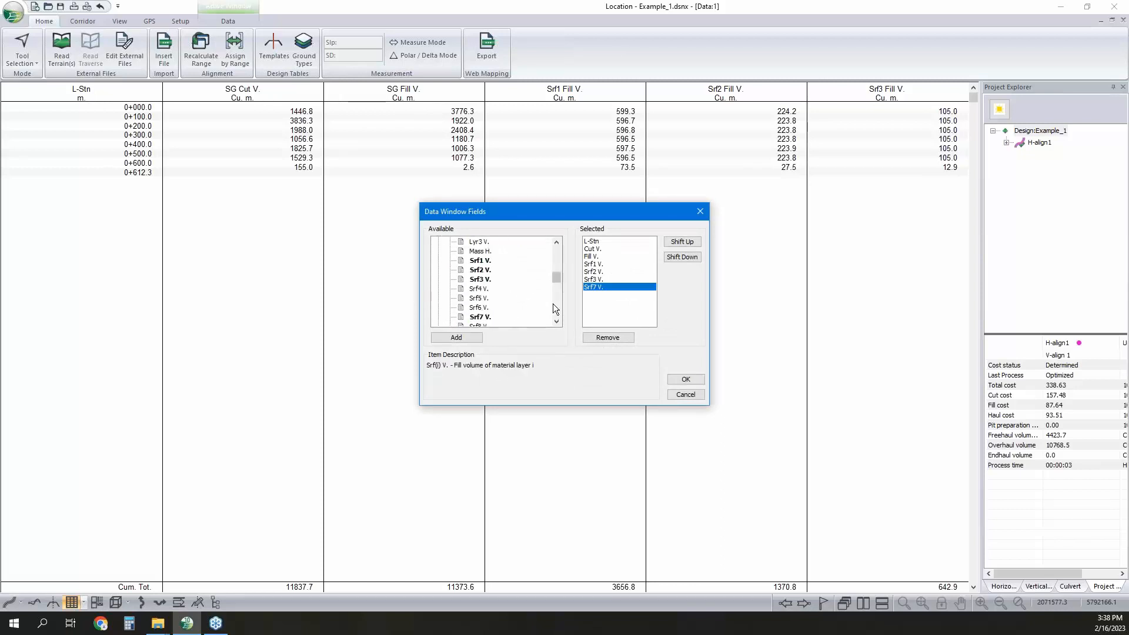
Add the HP-Fill^, SR-Fill^ and FR-Fill^ fields from the Volumes OptiHaul^ group to the Data:1 columns.
scroll(518, 301, down, 9)
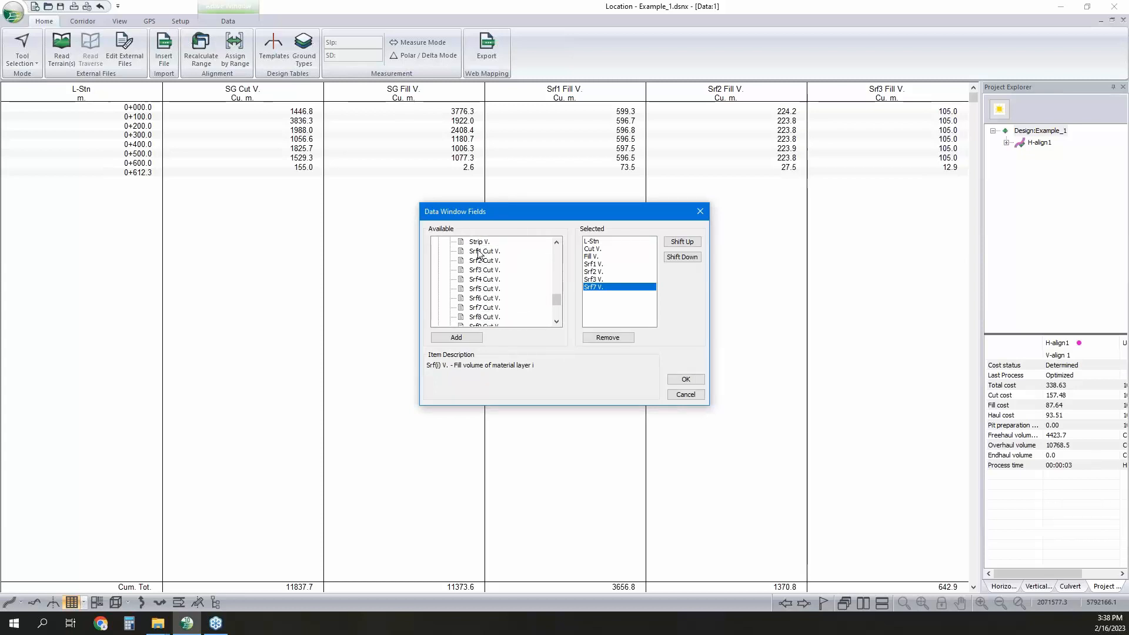
click(591, 251)
click(592, 256)
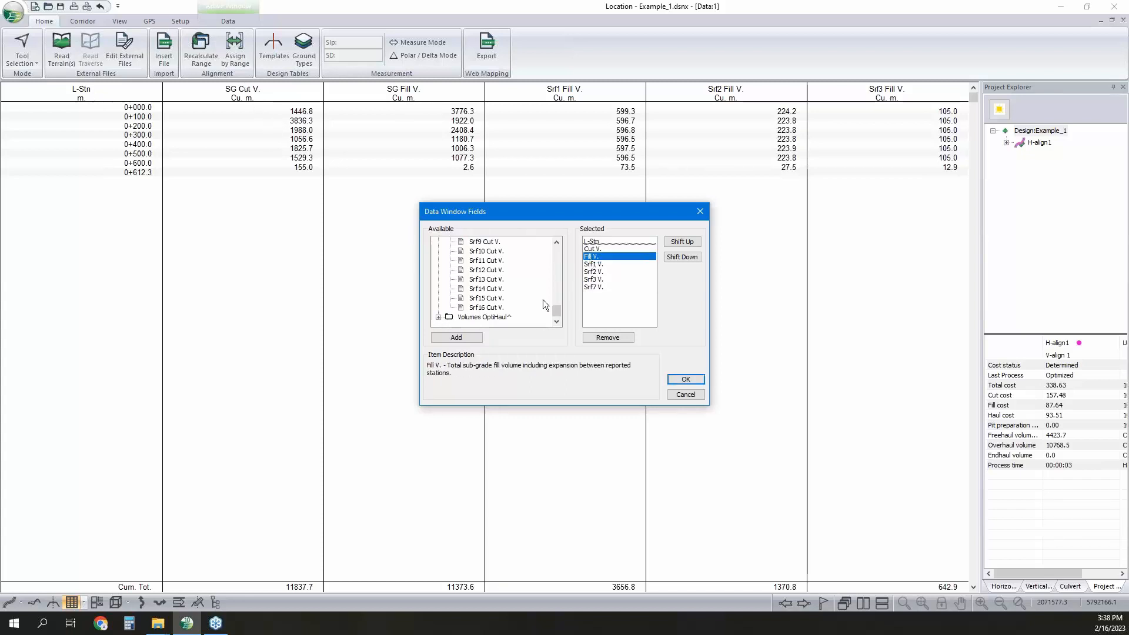
click(608, 287)
click(438, 317)
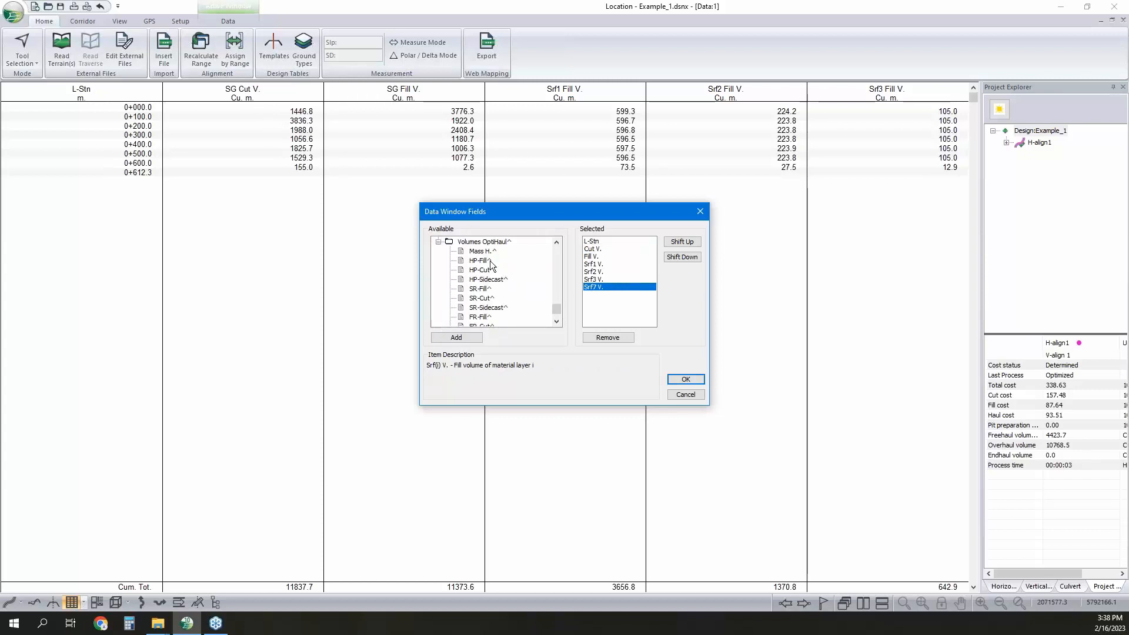
double_click(481, 289)
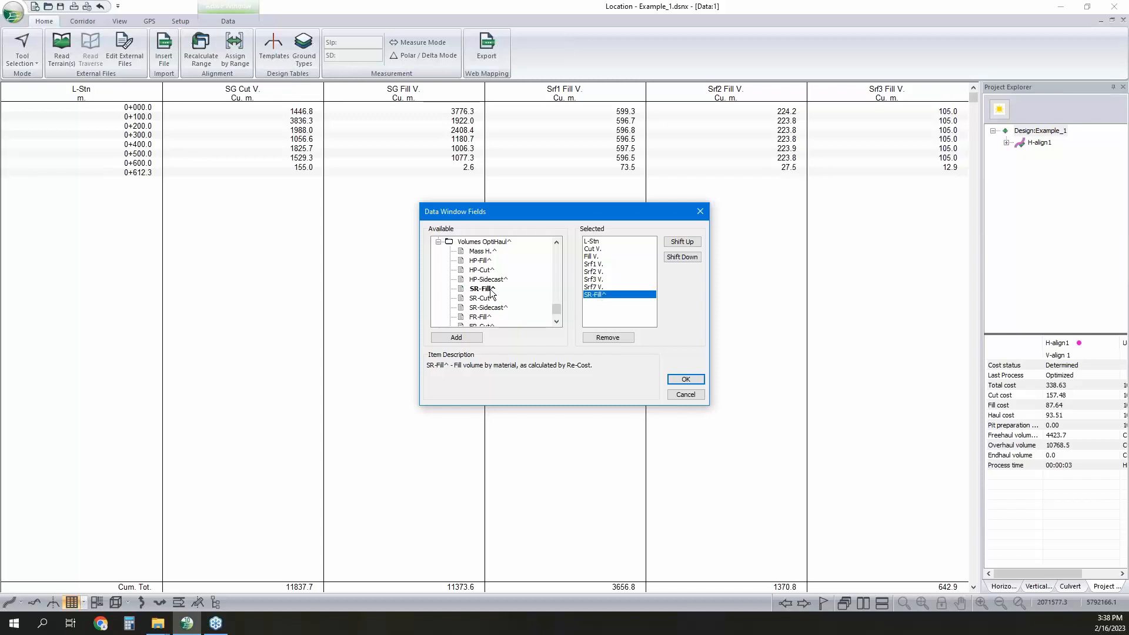
click(602, 337)
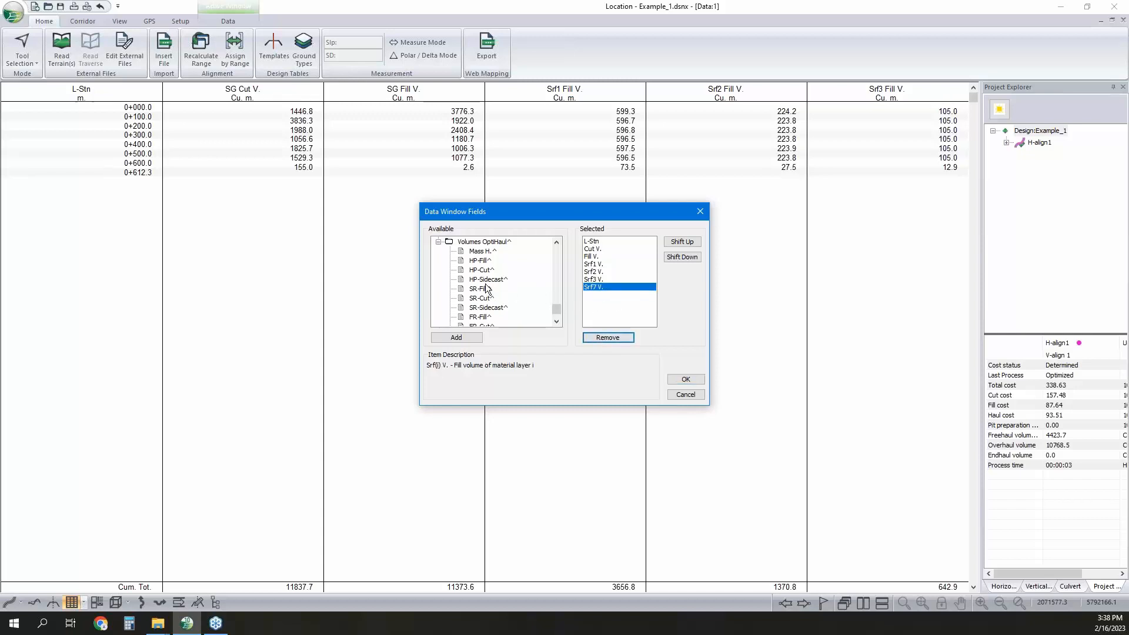
double_click(480, 261)
double_click(482, 289)
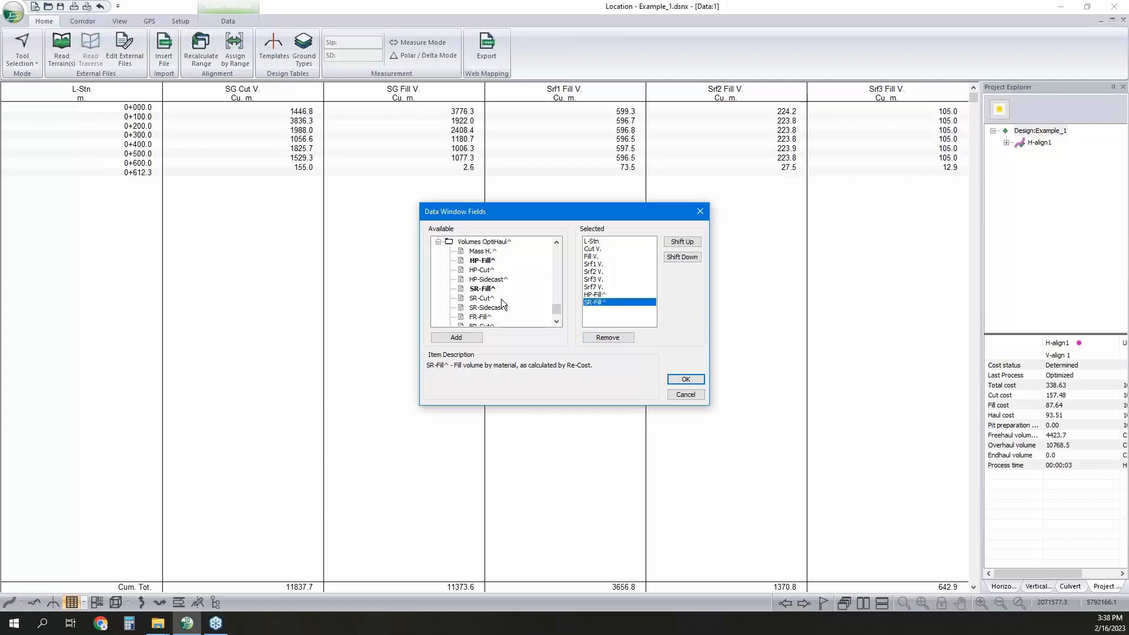
scroll(503, 304, down, 1)
double_click(481, 298)
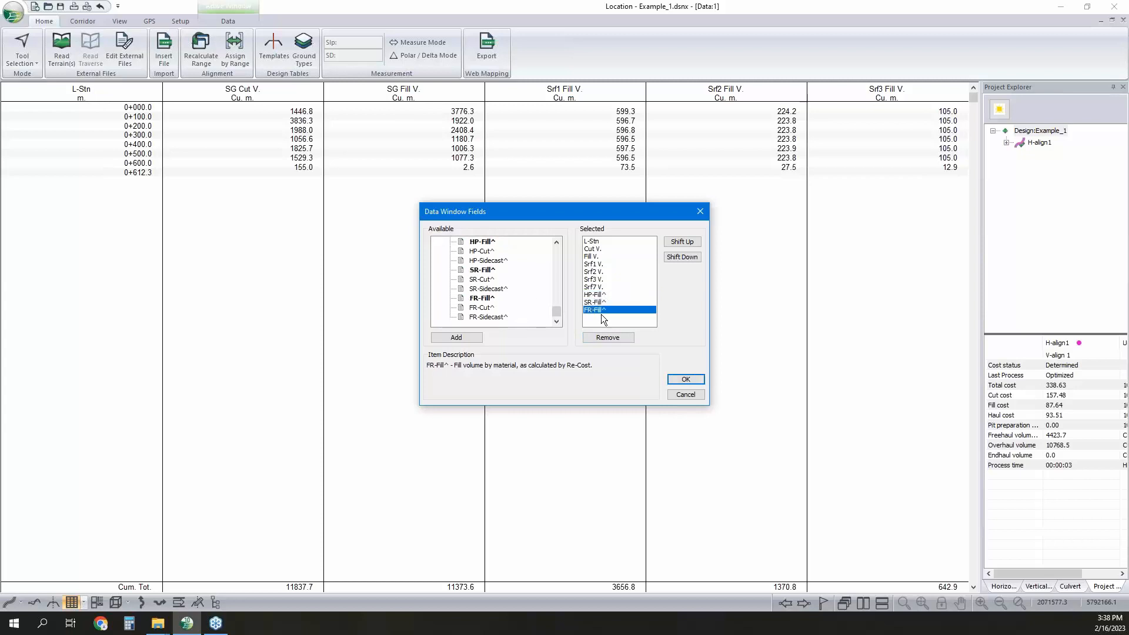
Add the HP-Cut^, SR-Cut^ and FR-Cut^ fields as well and apply the new column selection to the Data:1 table.
double_click(482, 251)
double_click(483, 280)
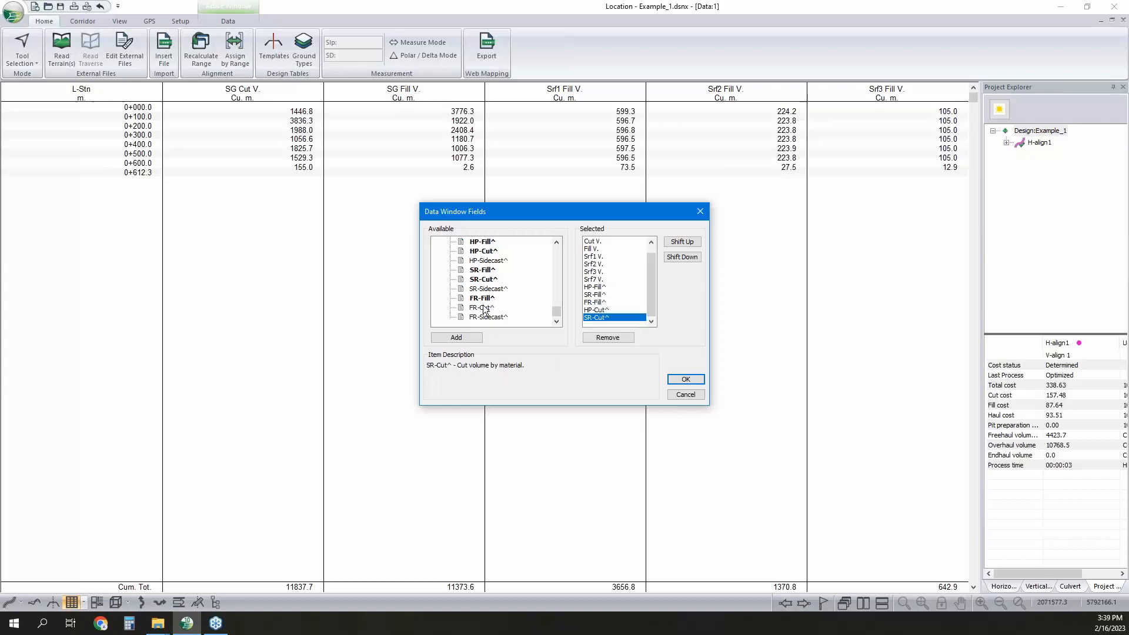
double_click(483, 309)
click(686, 379)
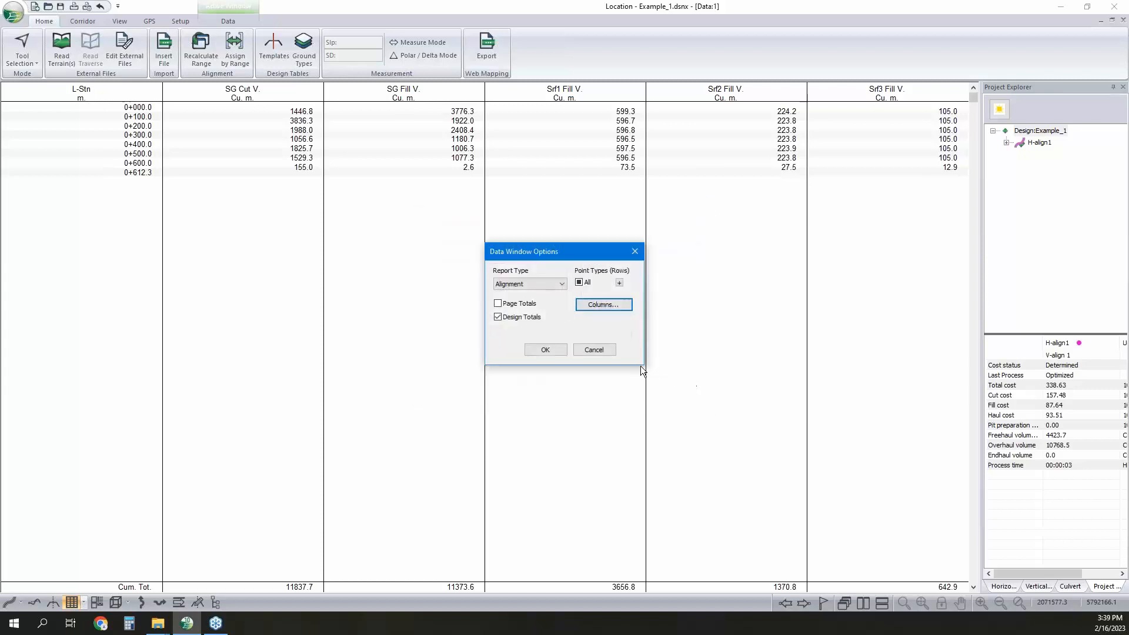
click(545, 350)
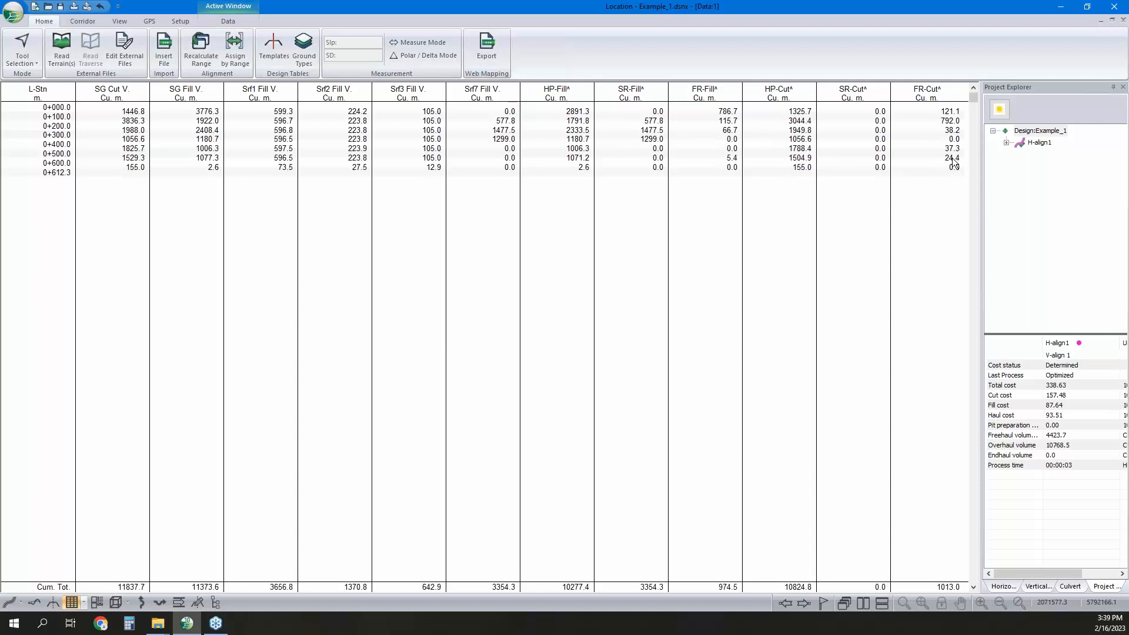
Restore the Data:1 window from full size and widen it across the 3D View into the Plan window so its columns are readable.
click(1111, 21)
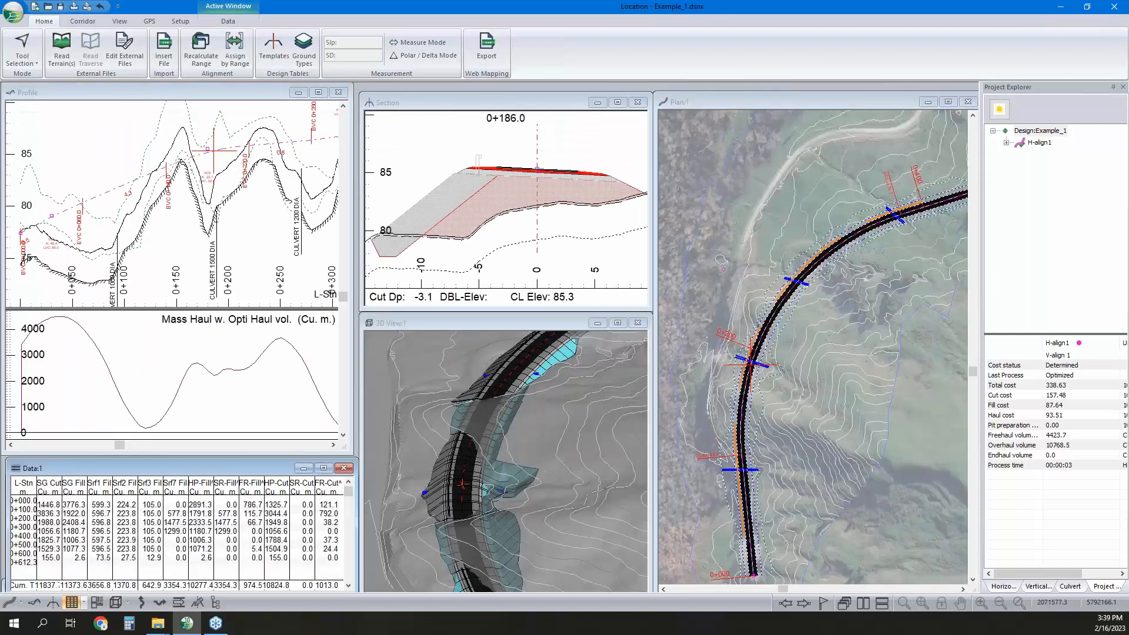
right_click(206, 501)
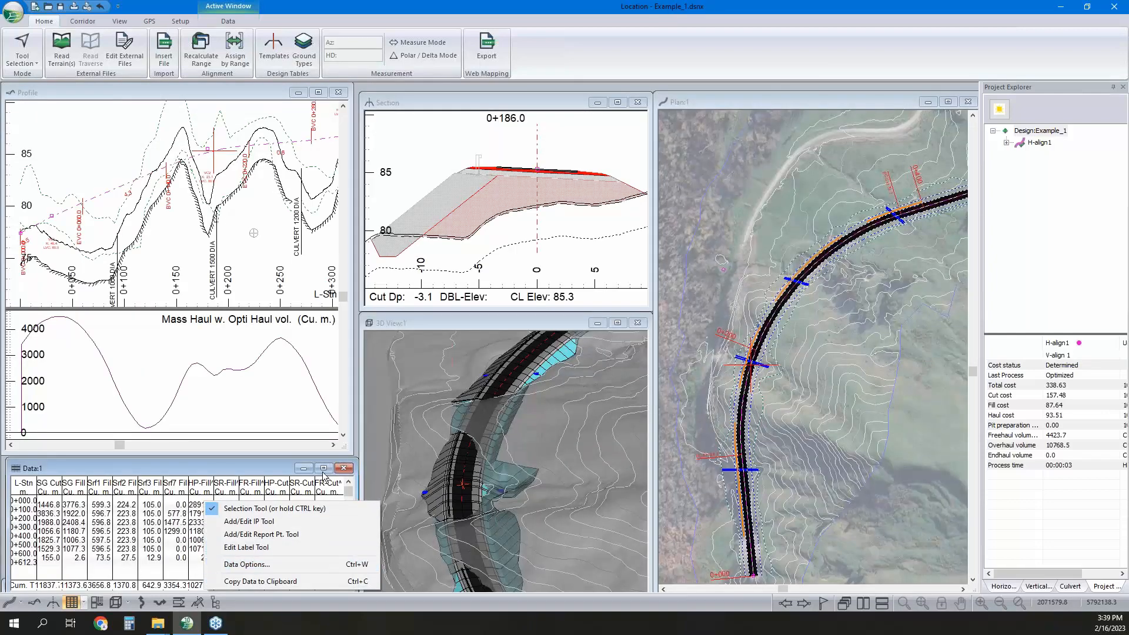
click(357, 483)
drag(357, 484, 739, 494)
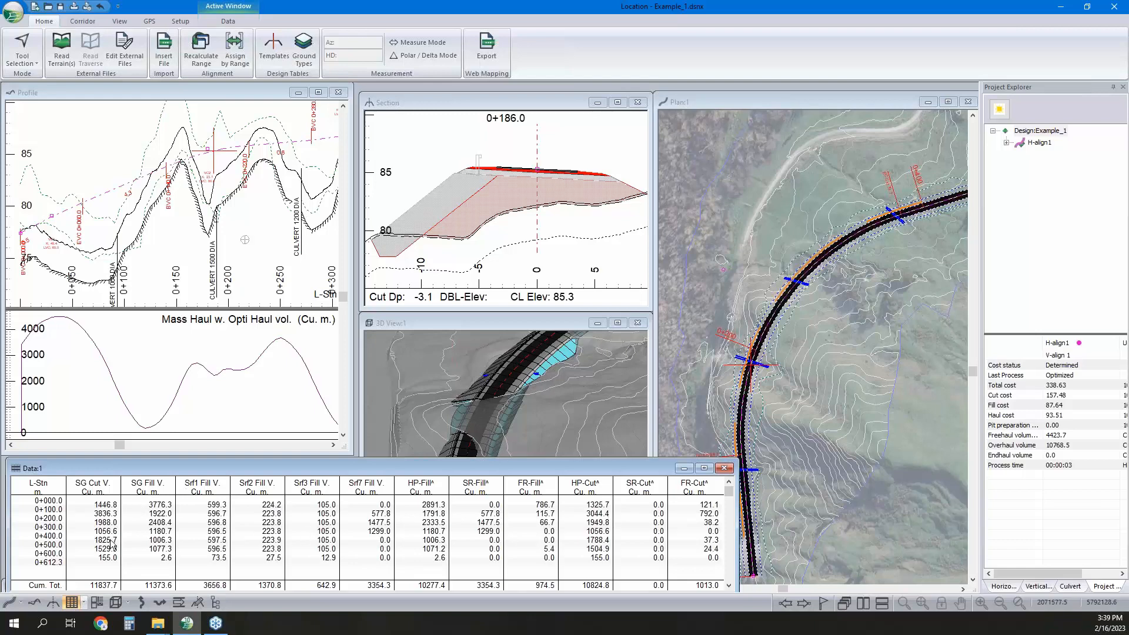
Create a second data window, move it above Data:1 over the Section and 3D windows, and widen it into the Plan window.
click(120, 23)
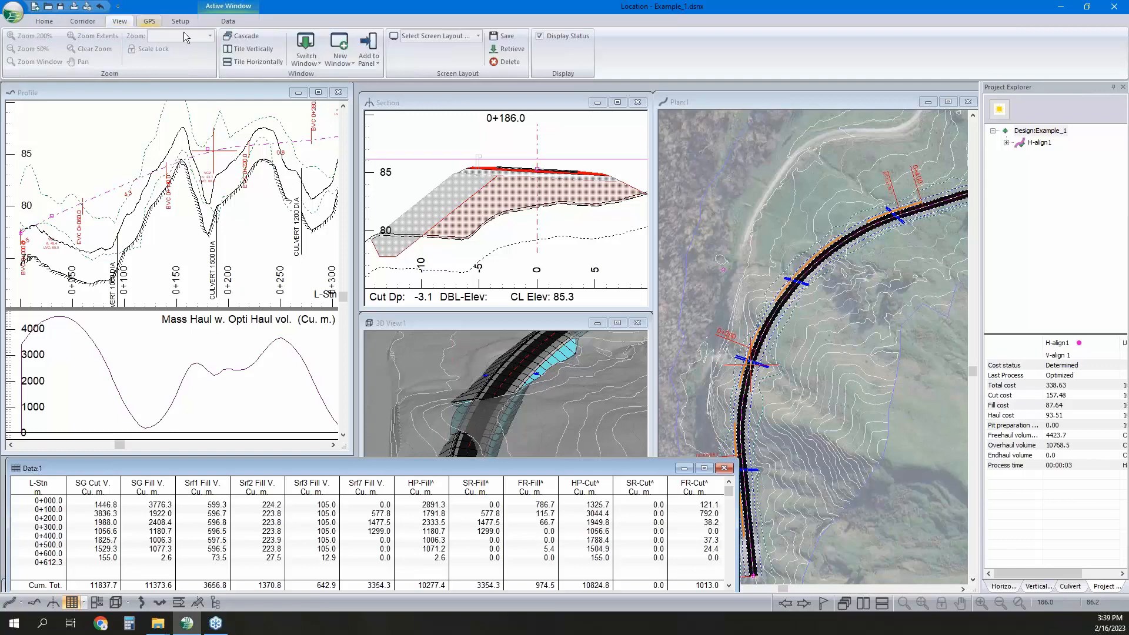
click(340, 52)
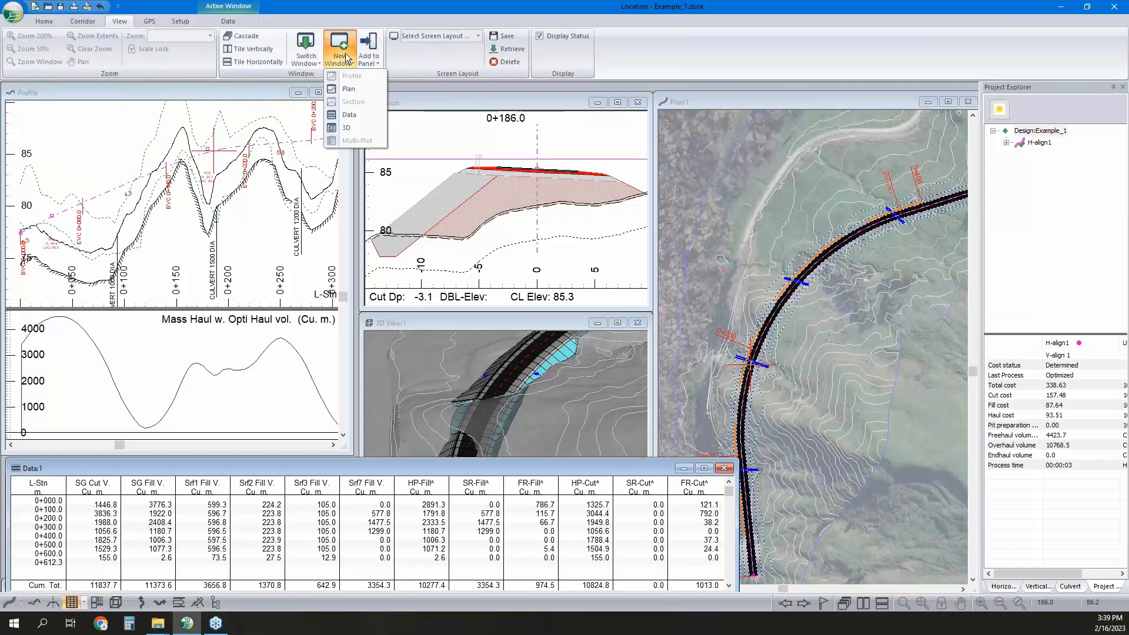
click(348, 115)
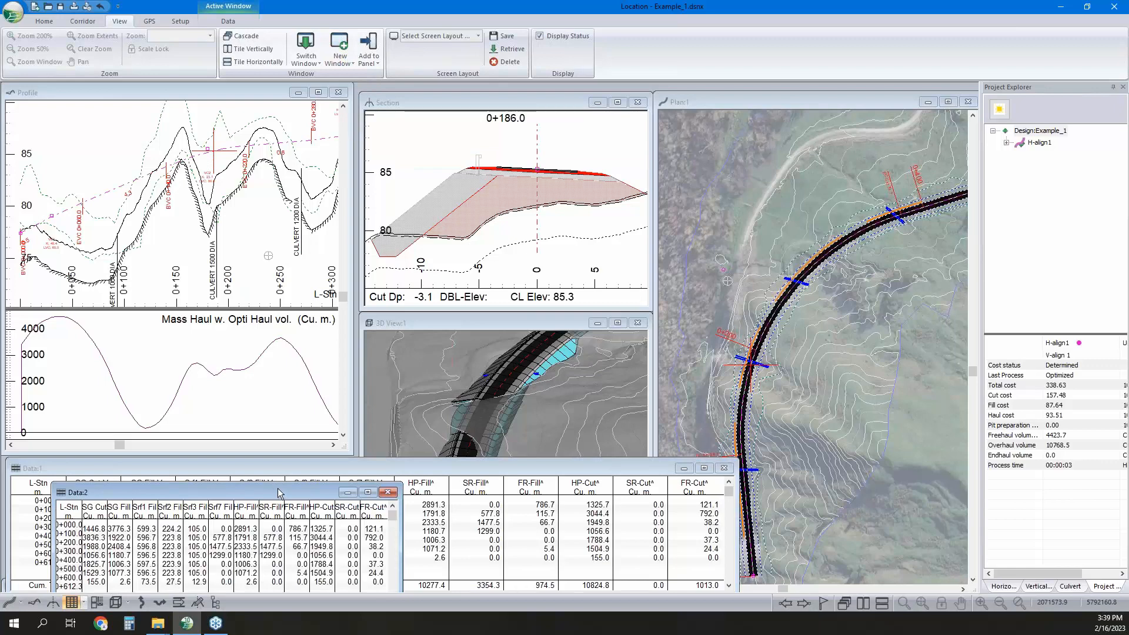
drag(278, 492, 518, 255)
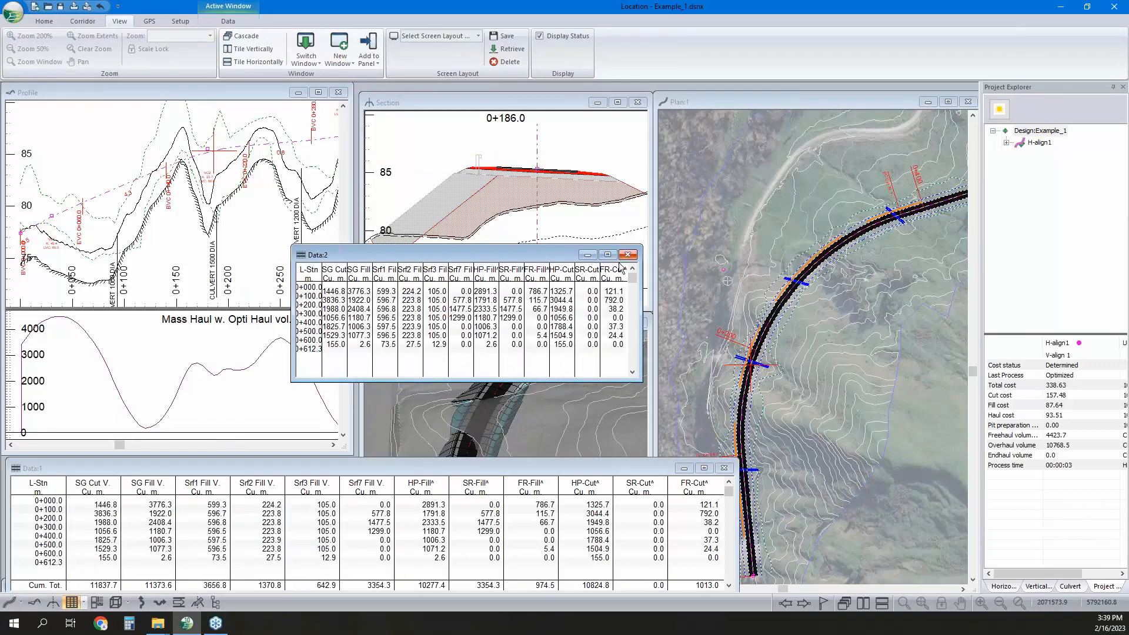
drag(642, 277, 940, 277)
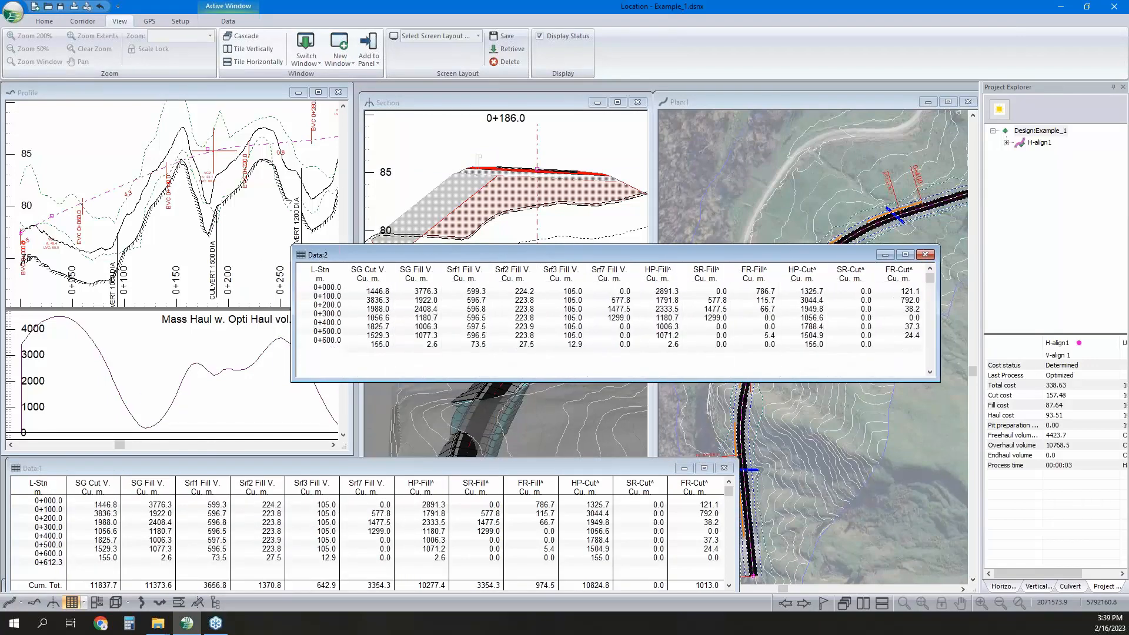
Set the Data:2 row point types to culvert insertion points instead of the 100.0 m auto interval points.
right_click(612, 303)
click(658, 367)
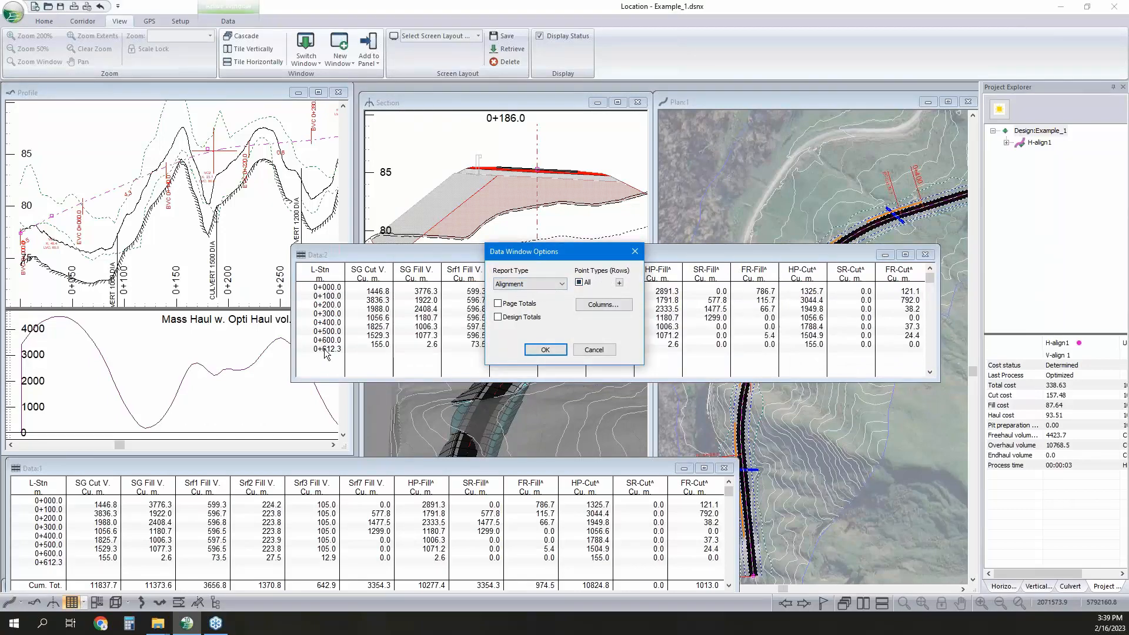
click(619, 283)
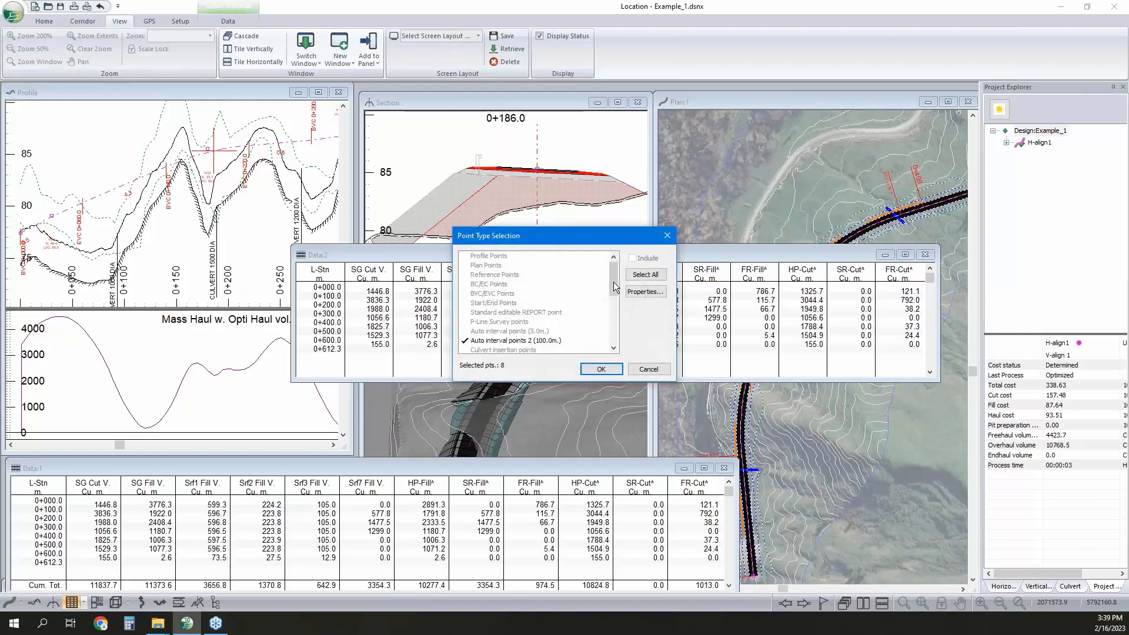
click(520, 343)
scroll(520, 345, down, 2)
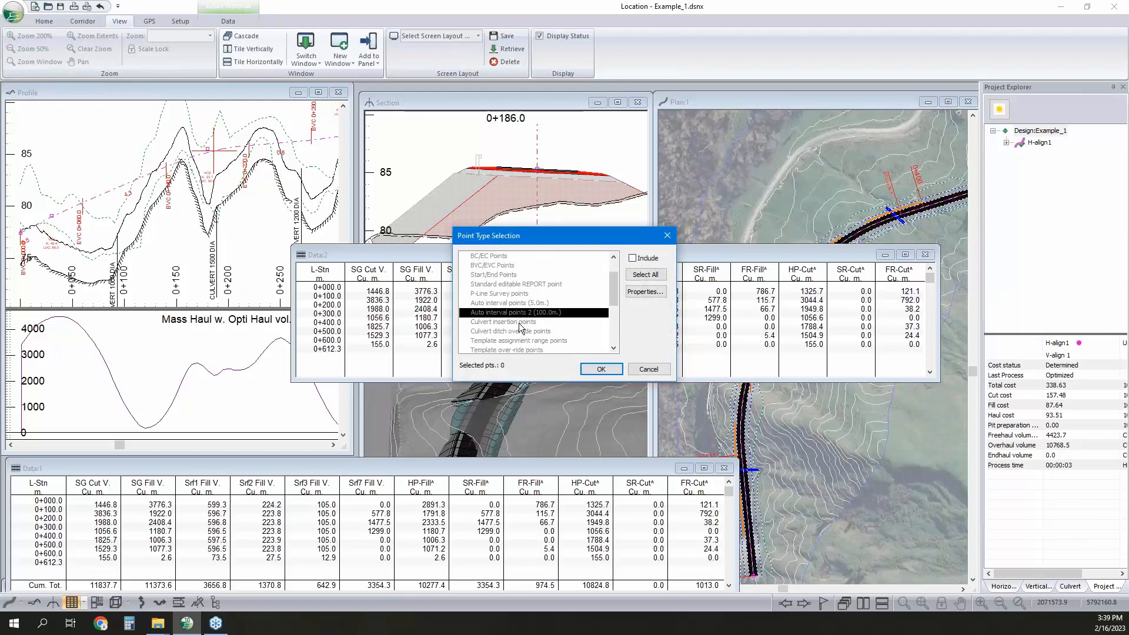
double_click(519, 323)
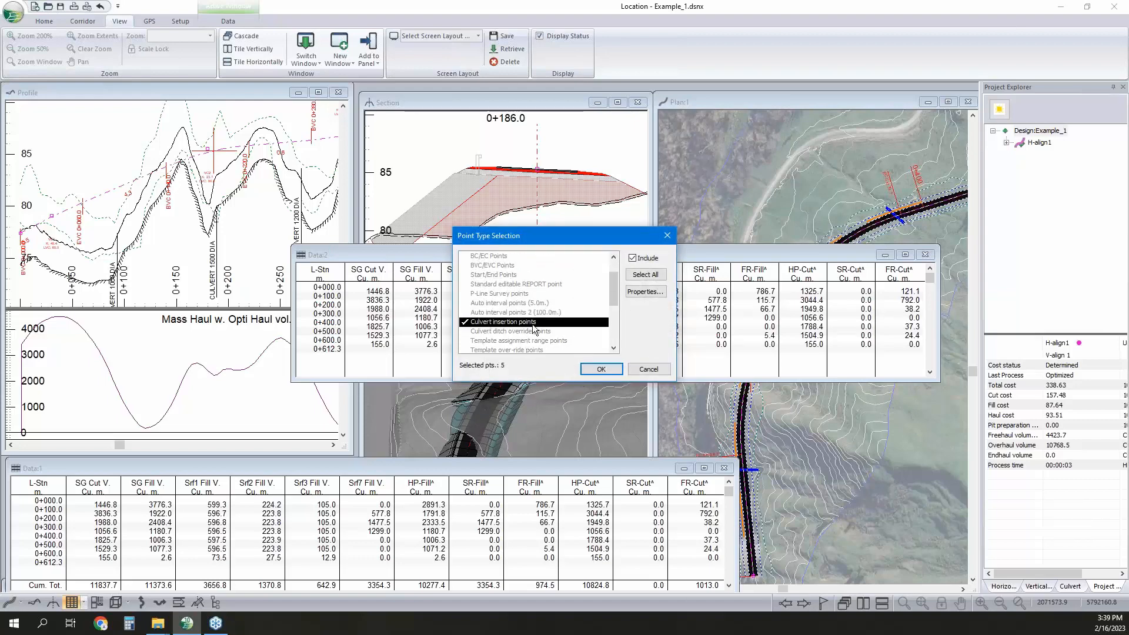
click(601, 369)
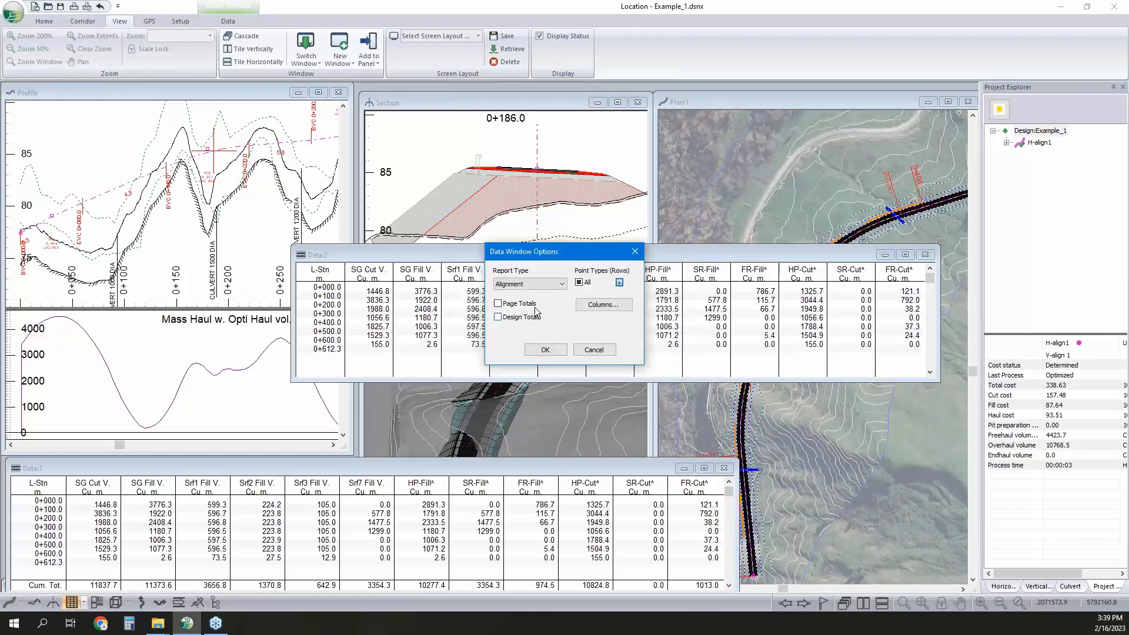
Remove every selected field except L-Stn from the Data:2 column list.
click(601, 307)
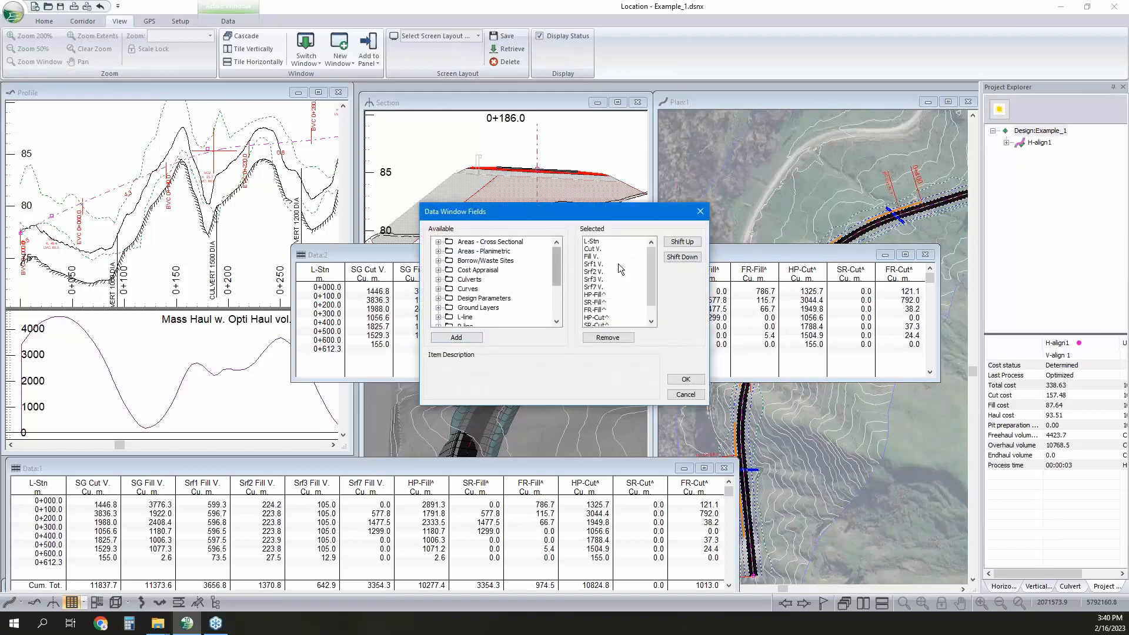
scroll(633, 292, down, 1)
click(609, 319)
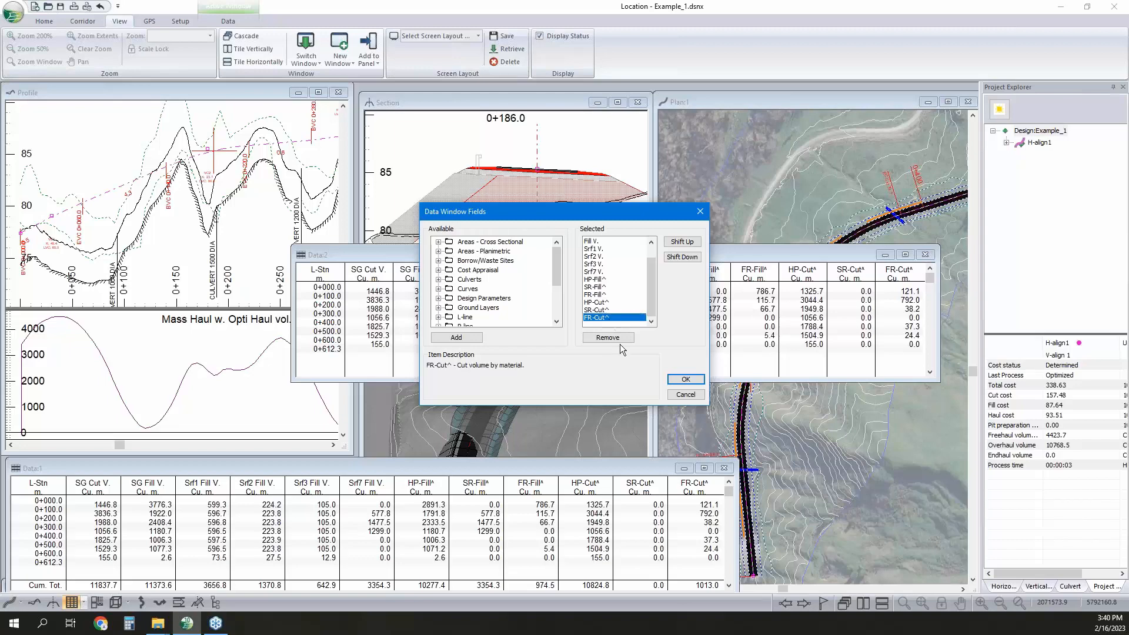
click(620, 340)
click(620, 340)
click(620, 340)
click(619, 340)
click(620, 340)
click(620, 340)
click(620, 340)
click(620, 340)
click(620, 340)
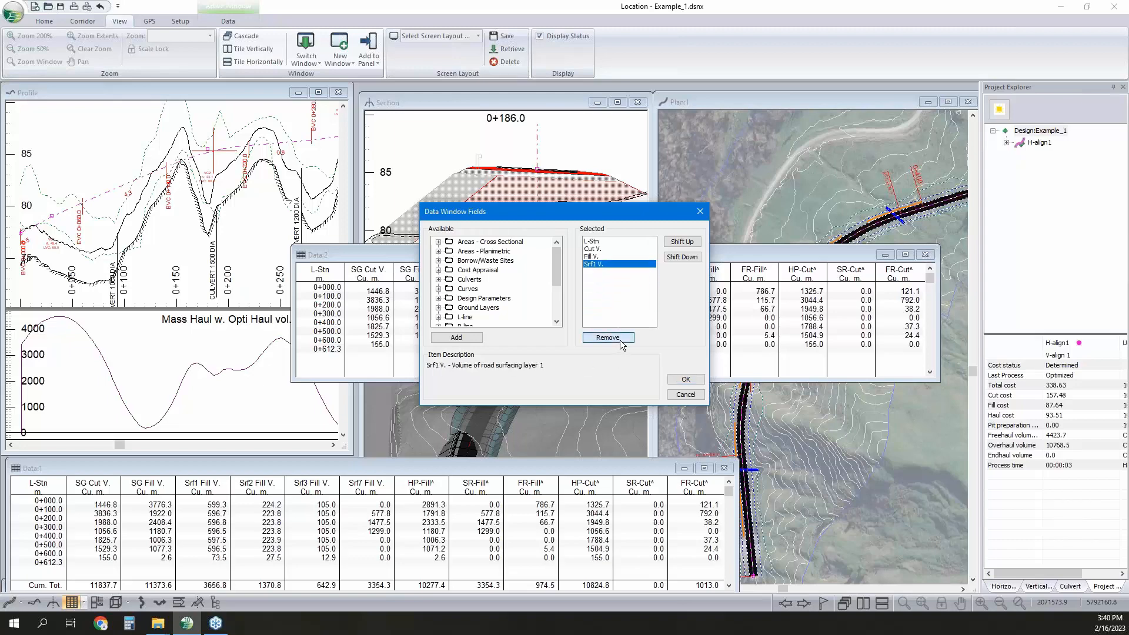
click(620, 340)
click(620, 340)
click(620, 340)
Add the culvert fields Cul DIA and Cul Len after L-Stn and apply the new columns to the Data:2 table.
scroll(480, 301, down, 1)
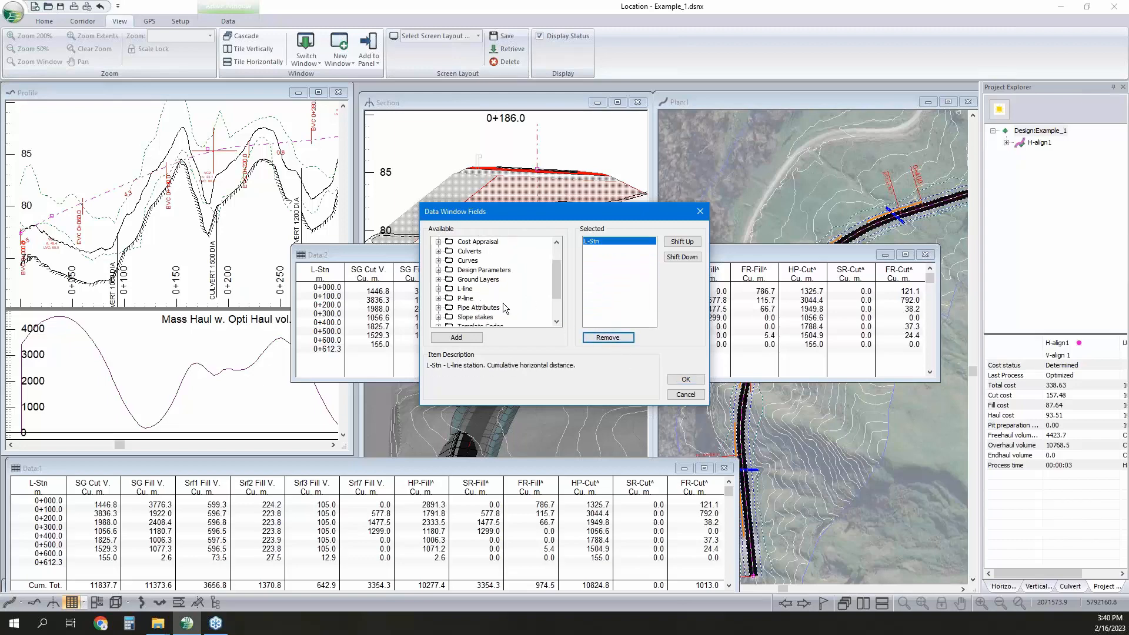
scroll(498, 292, up, 1)
double_click(464, 281)
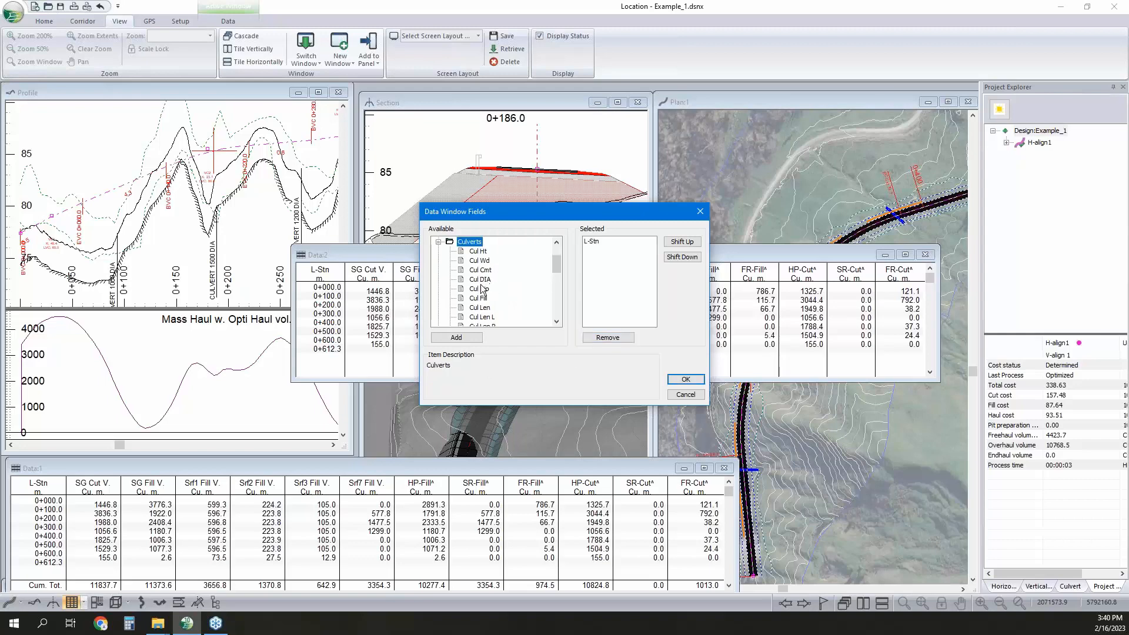
double_click(481, 280)
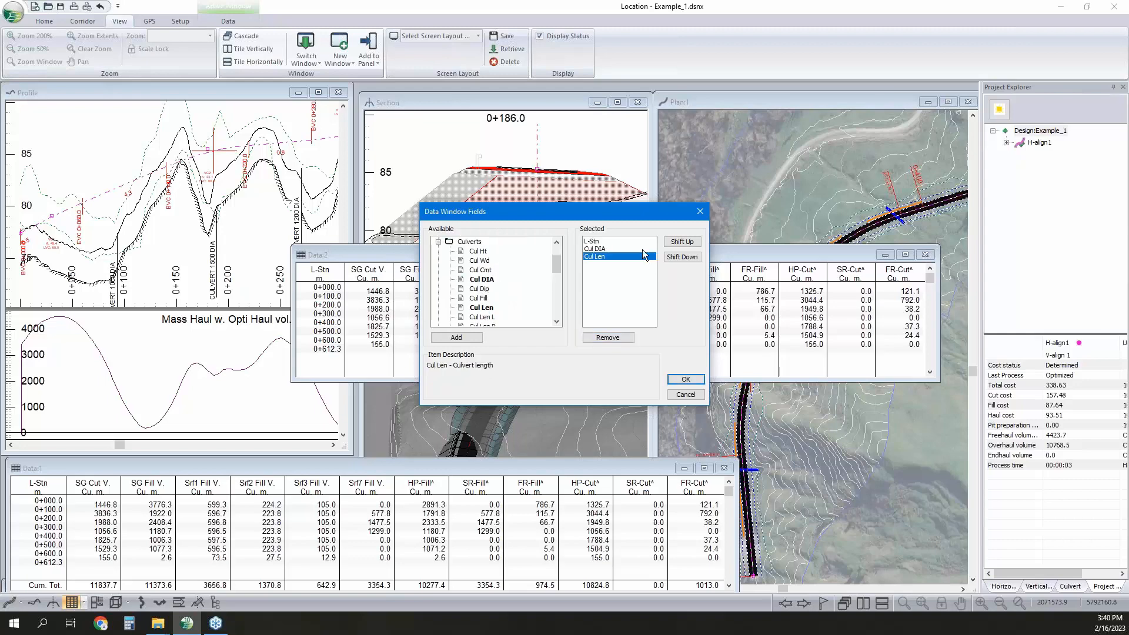
click(686, 379)
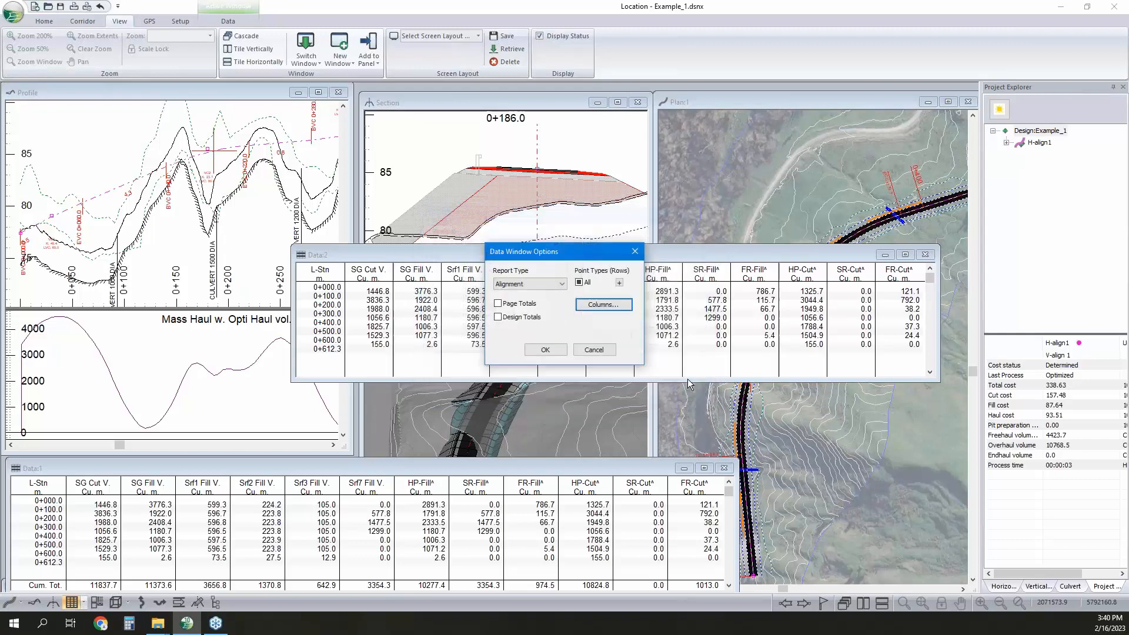
click(545, 350)
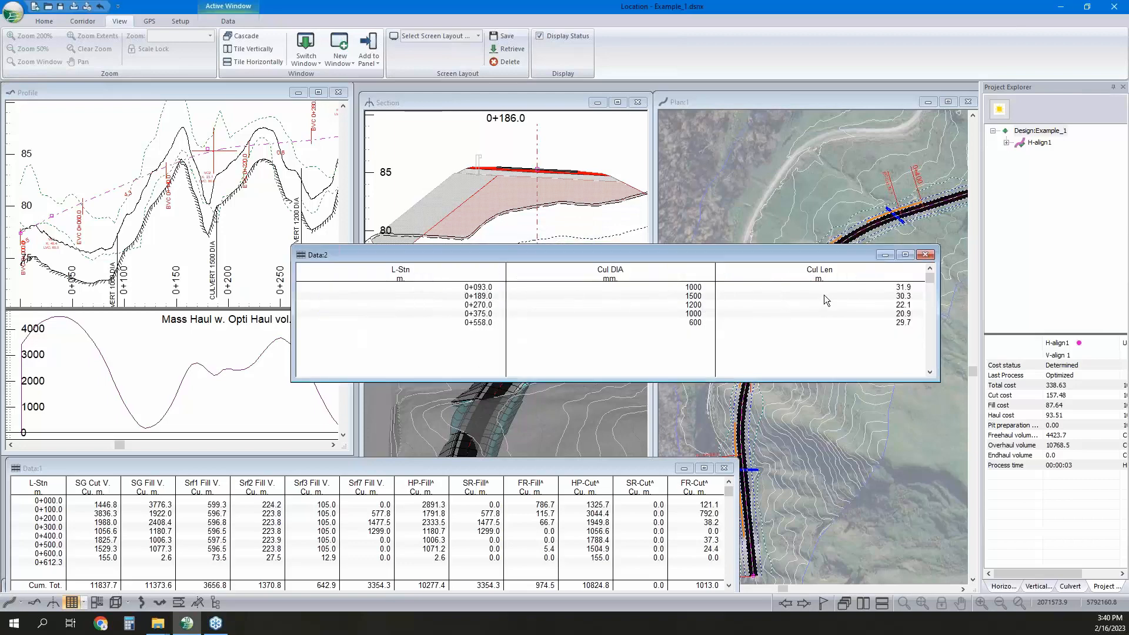
Jump to the culvert at station 0+093.0 from the Data:2 table and move that window down just above Data:1, clear of the Section view.
click(483, 288)
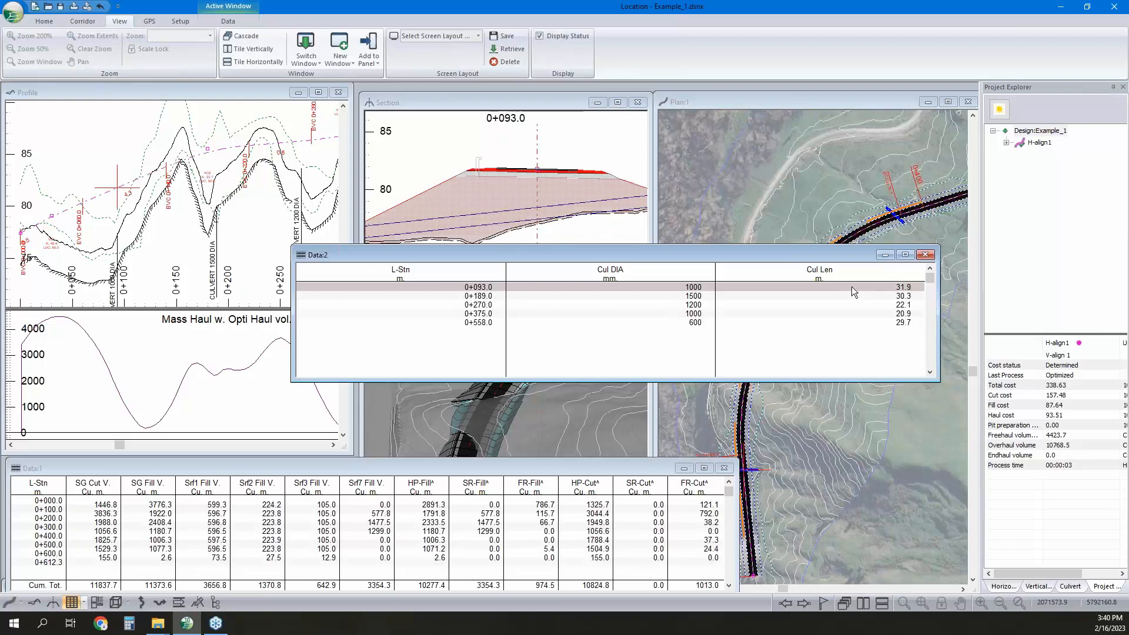
drag(814, 258, 540, 318)
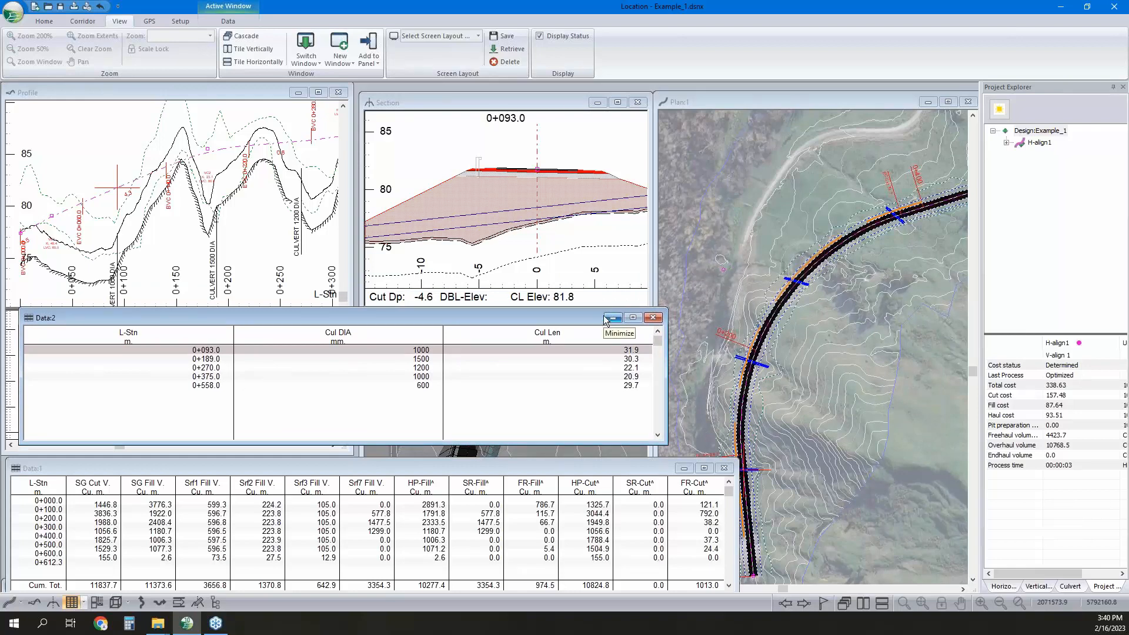
Start Excel and create a blank workbook.
click(10, 631)
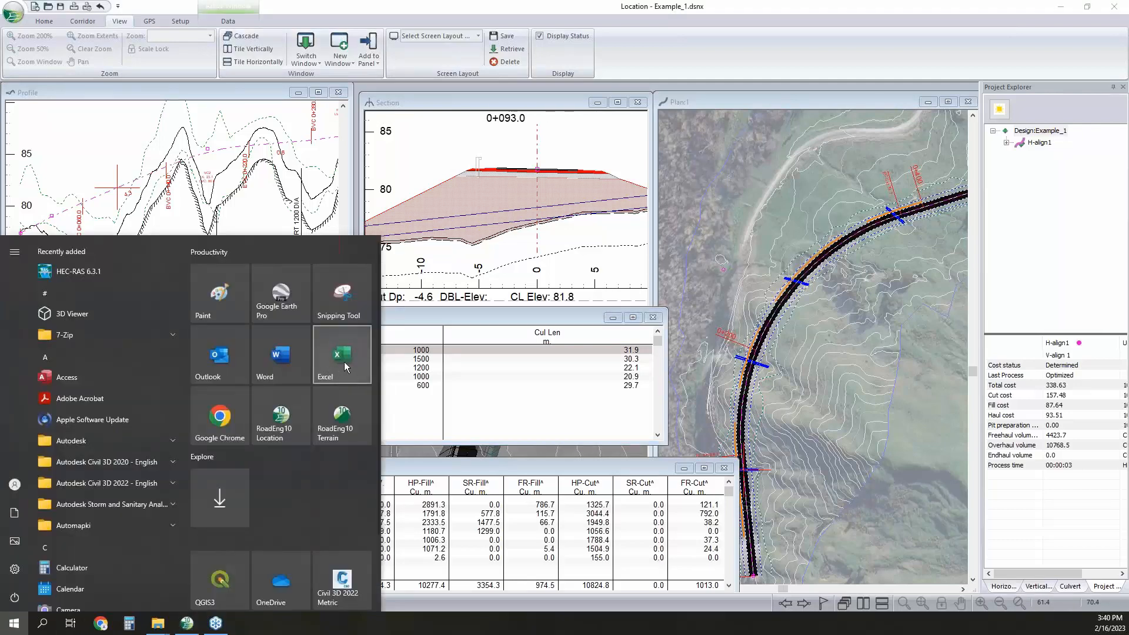
click(344, 362)
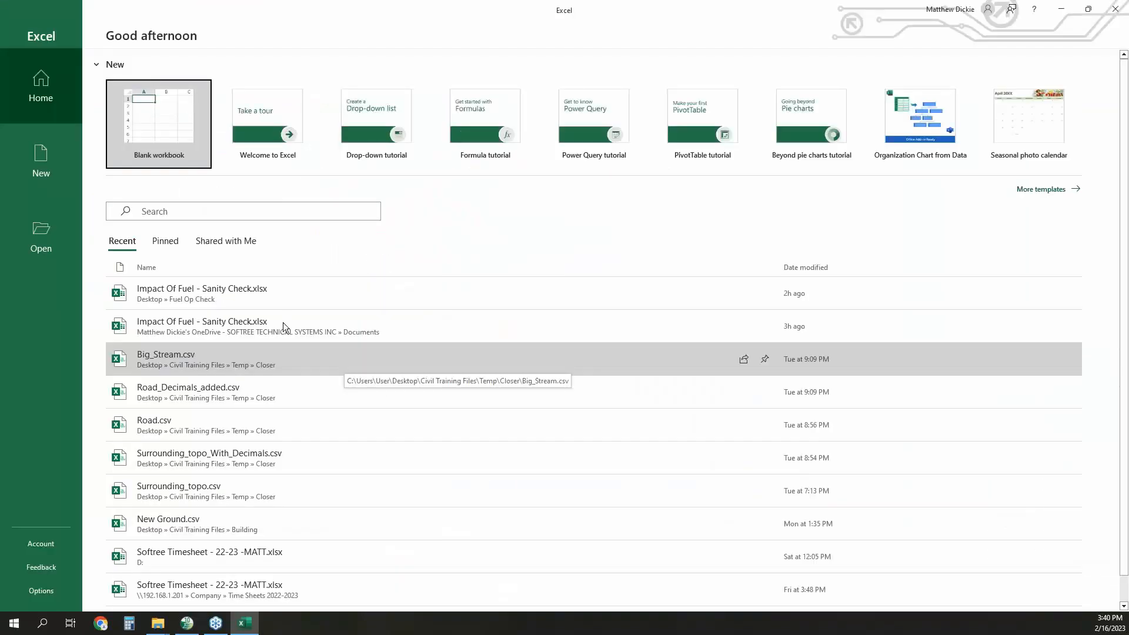
click(197, 136)
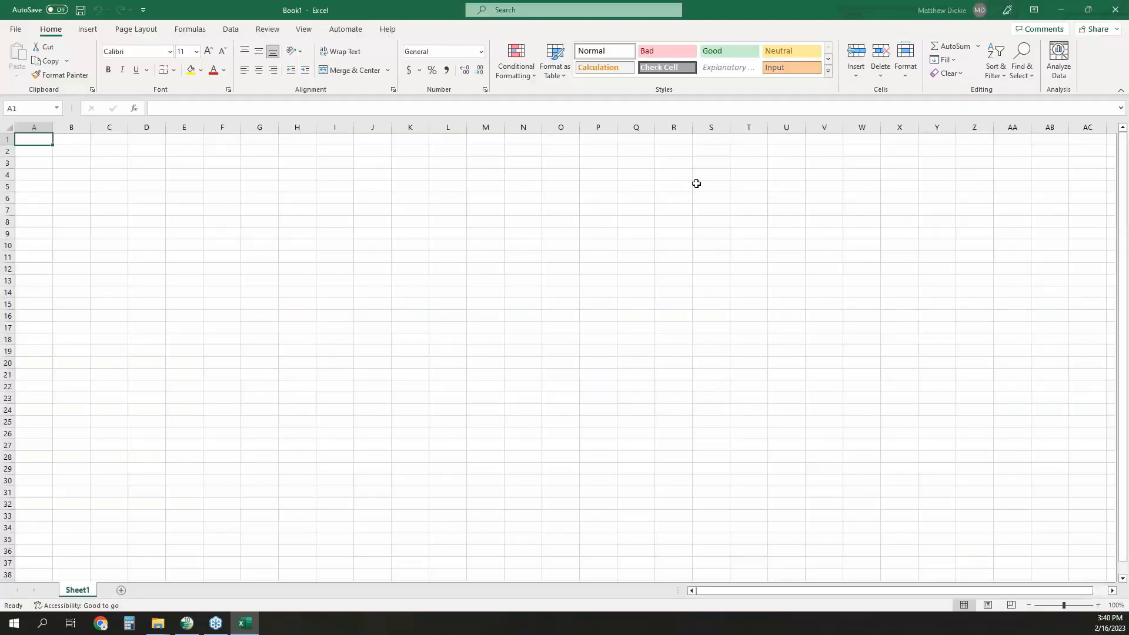
Switch back to Location, copy the Data:1 table to the clipboard and paste it at cell A1 of the Excel workbook.
click(1069, 8)
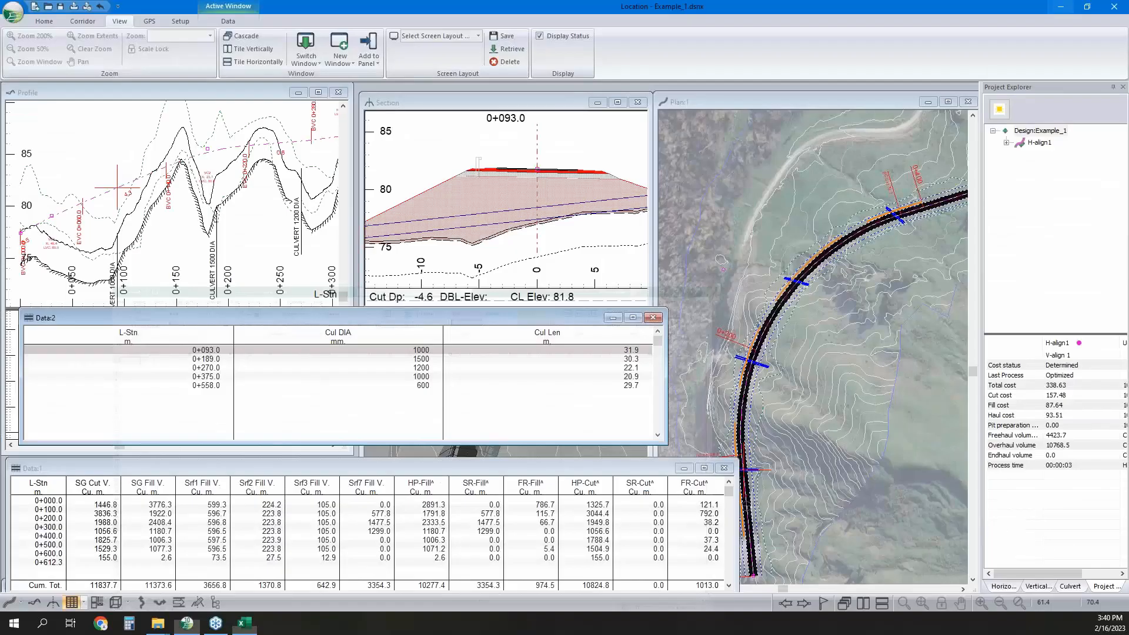
right_click(382, 520)
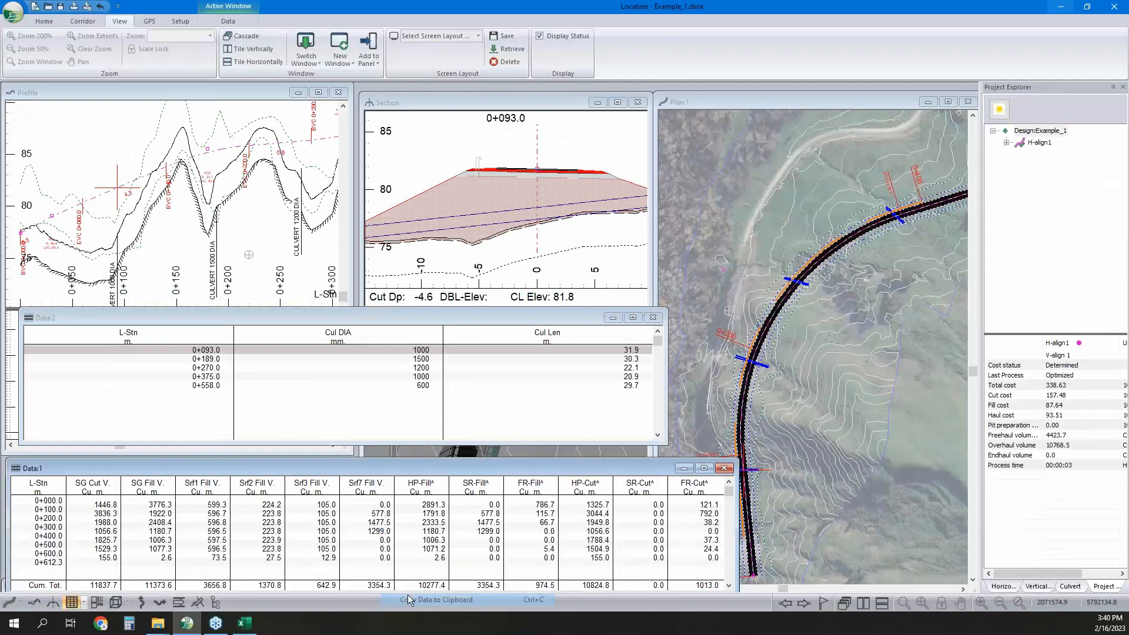
click(429, 599)
click(245, 622)
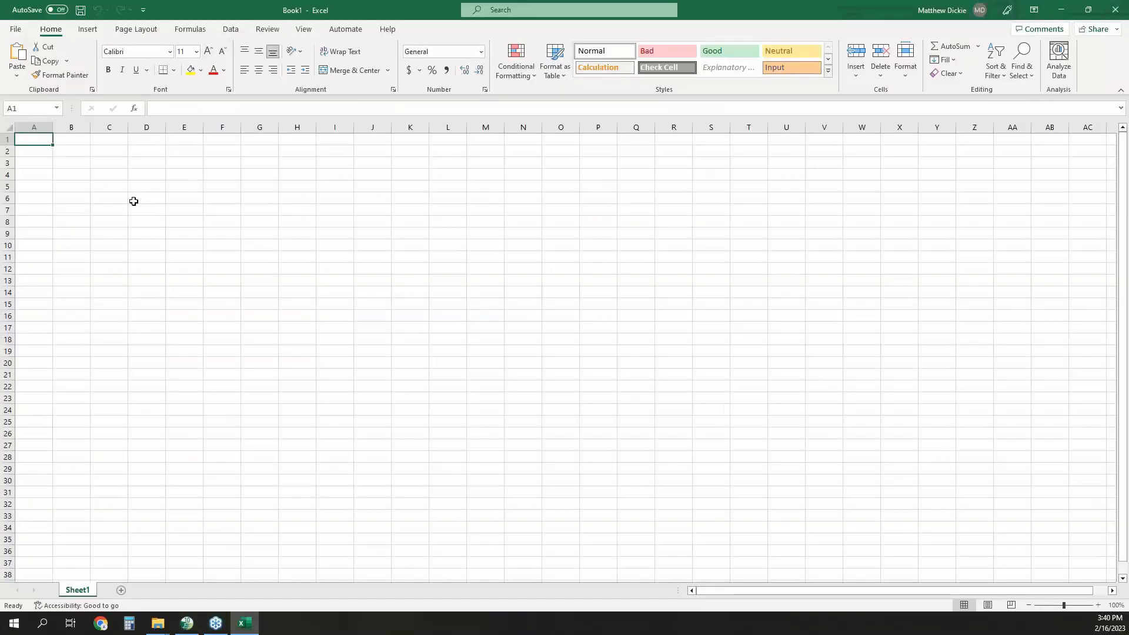
key(ctrl+v)
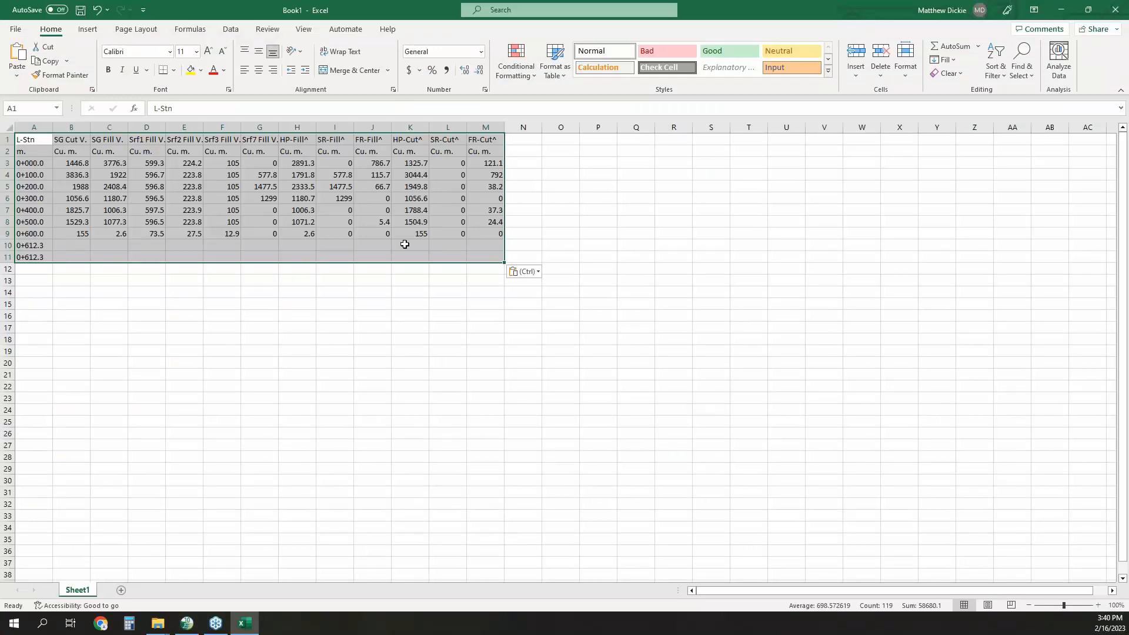
Return to Location and minimize the Data:2 culvert window.
click(1070, 15)
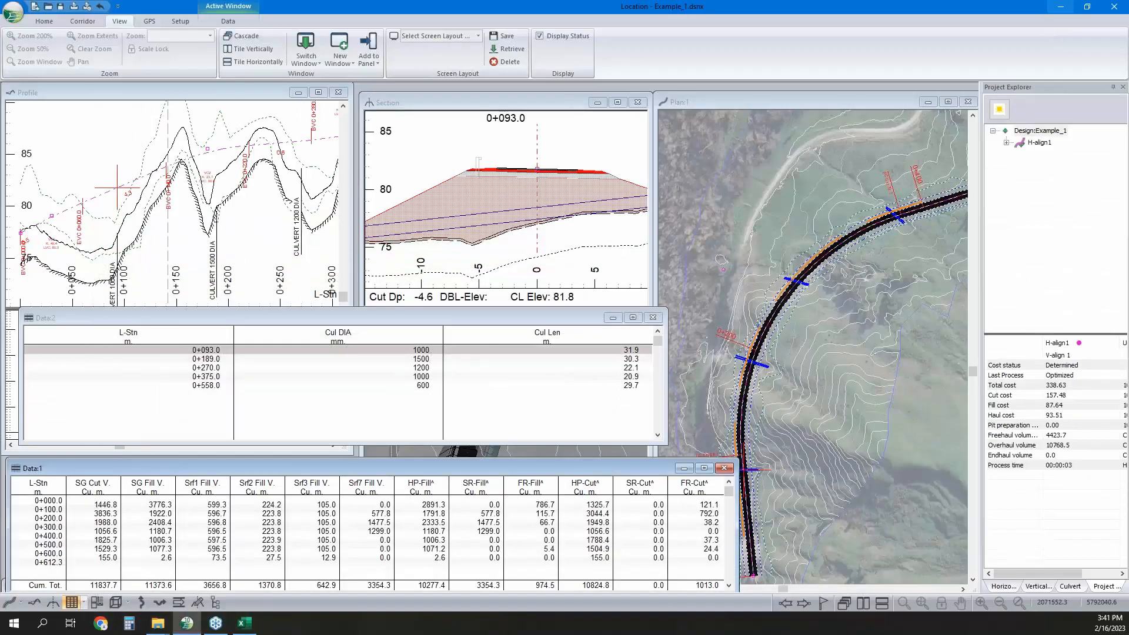
click(612, 320)
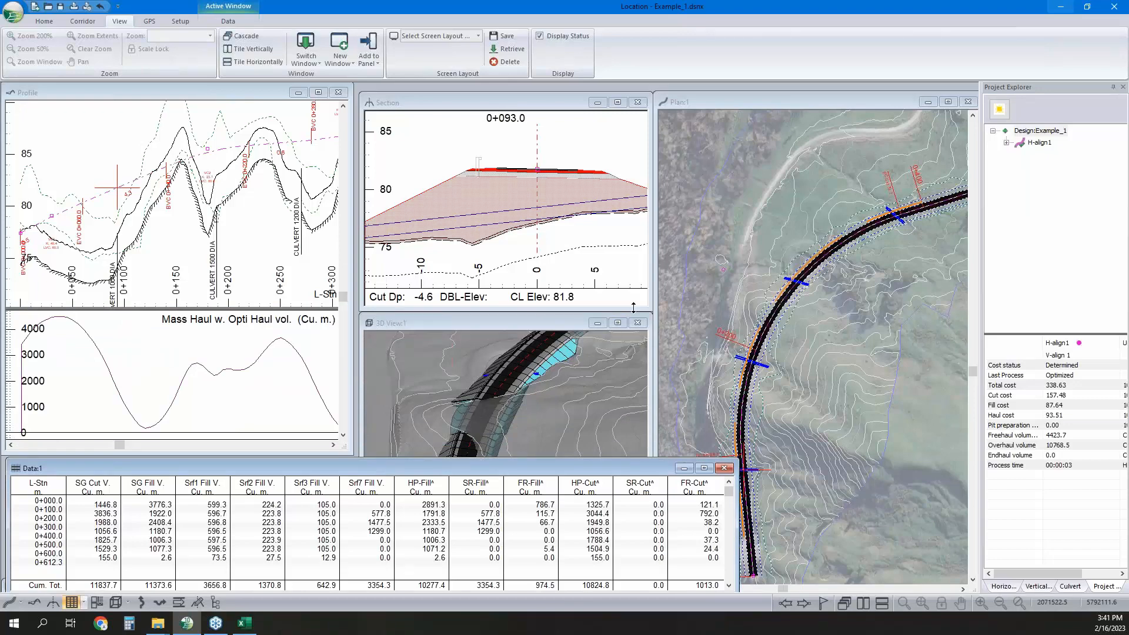
Examine the destination and delimiter options for exporting the Data:1 table to ASCII, and close them without exporting.
click(235, 23)
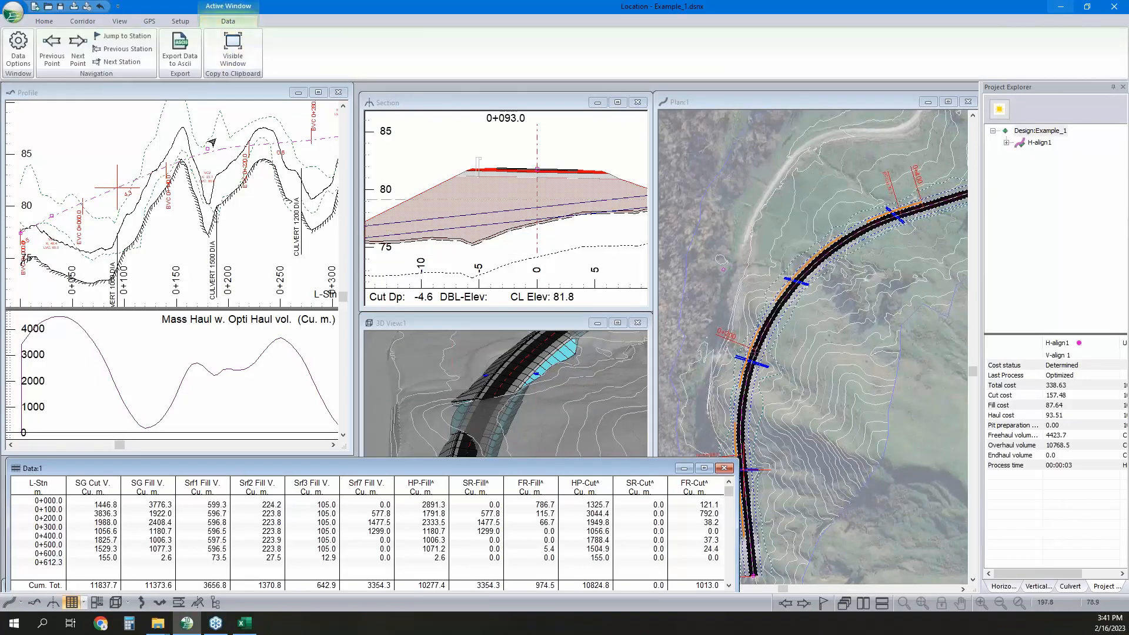
click(190, 59)
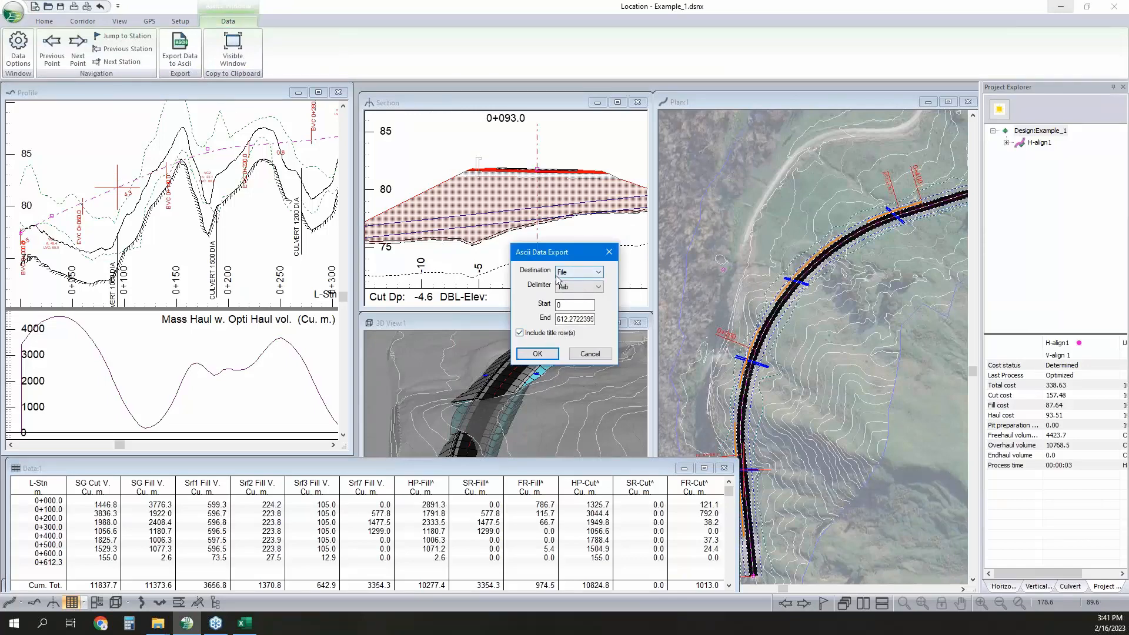
click(565, 287)
click(573, 302)
click(585, 354)
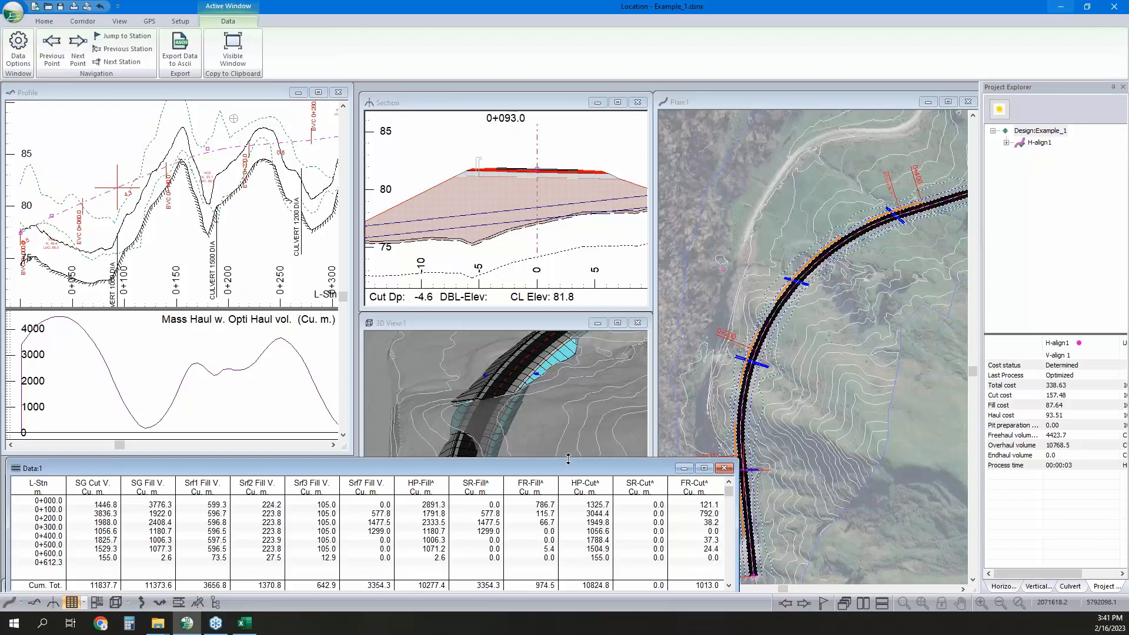
Widen the Profile window over the Section and 3D View windows into the Plan window so the whole mass haul diagram fits.
drag(353, 266, 758, 277)
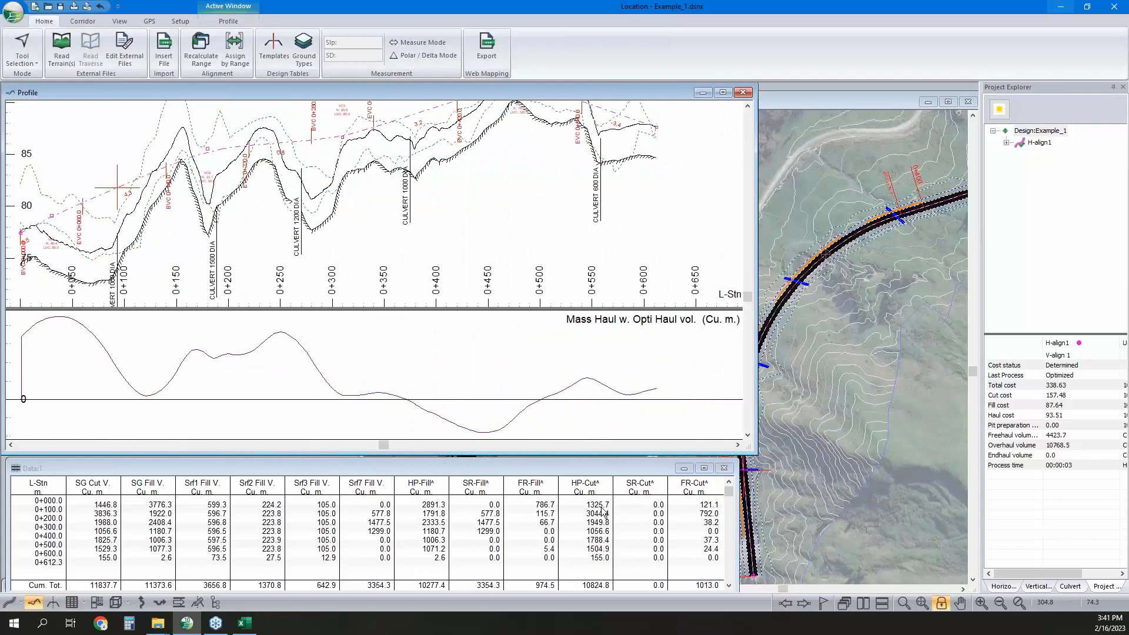
scroll(553, 317, down, 3)
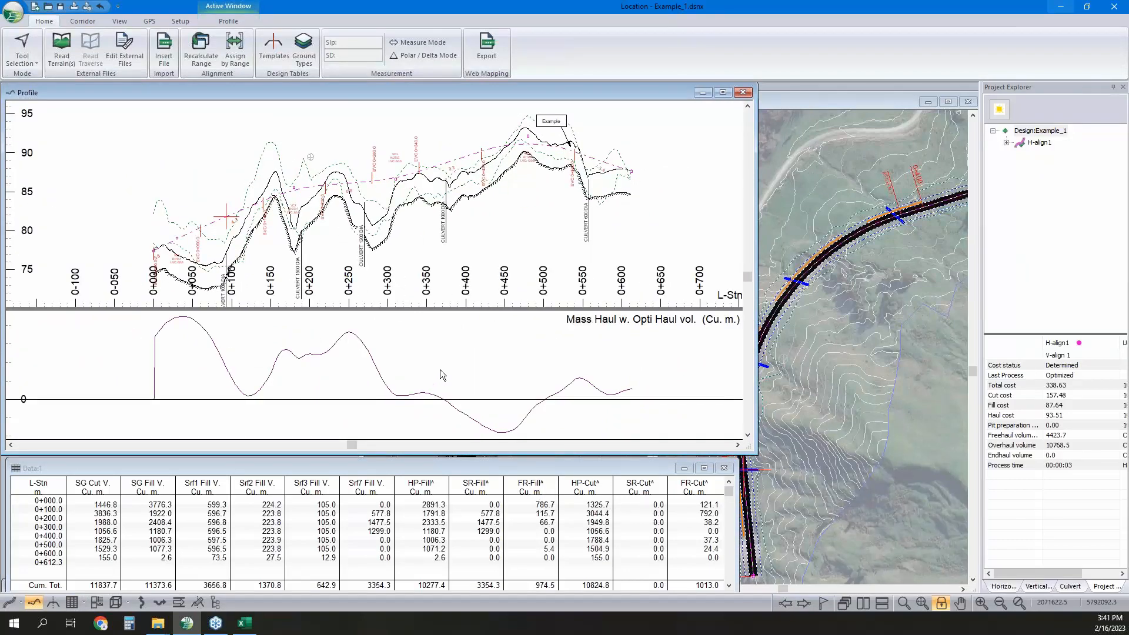
mouse_move(447, 372)
mouse_move(668, 381)
Turn on the Free Haul display in the mass haul graphic options, check its line and hatch format, and apply it to the diagram.
right_click(487, 368)
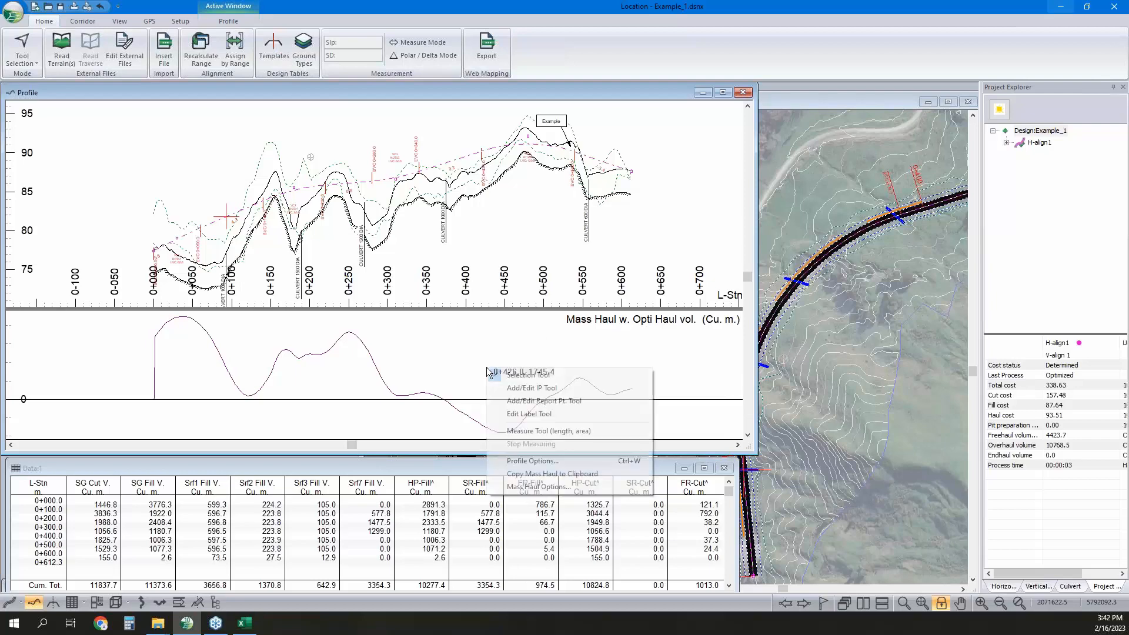
click(558, 487)
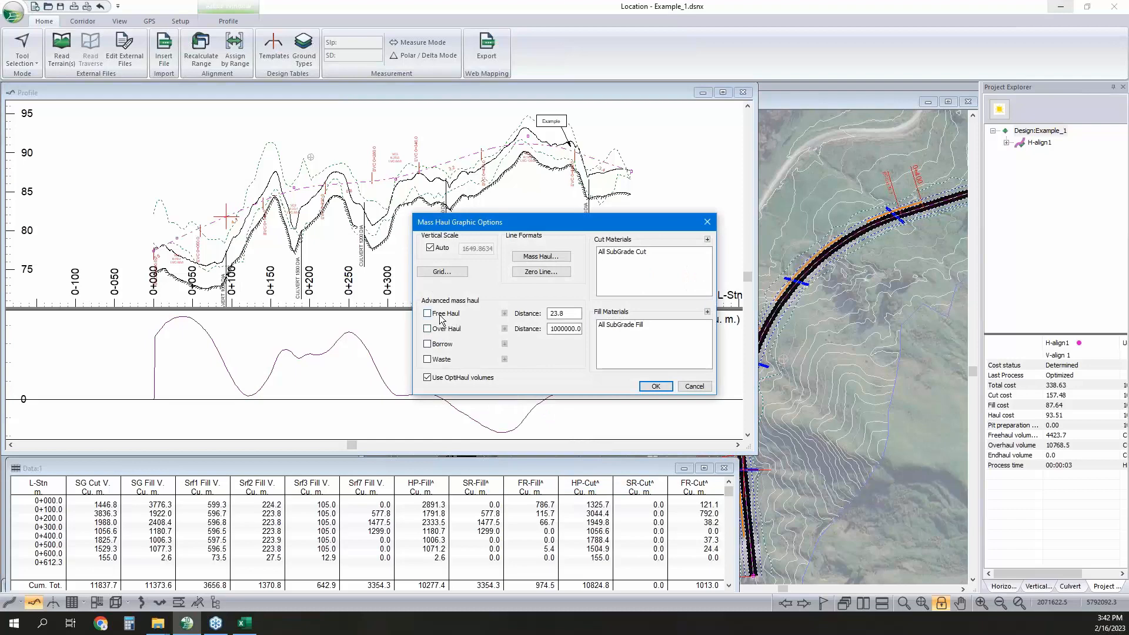
click(428, 314)
click(504, 313)
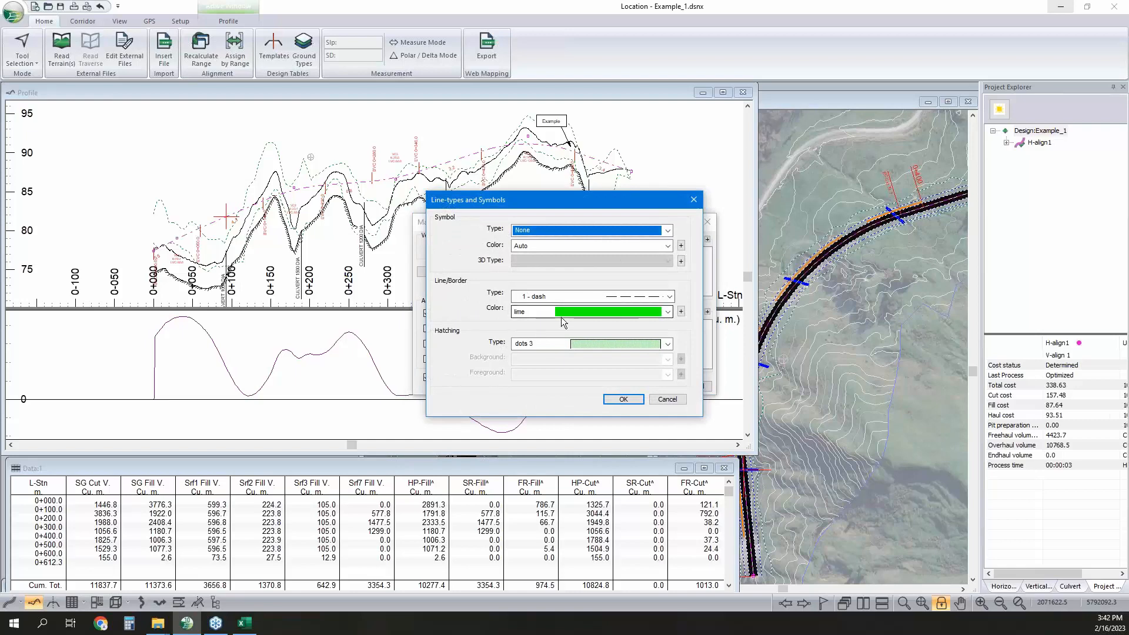
click(622, 399)
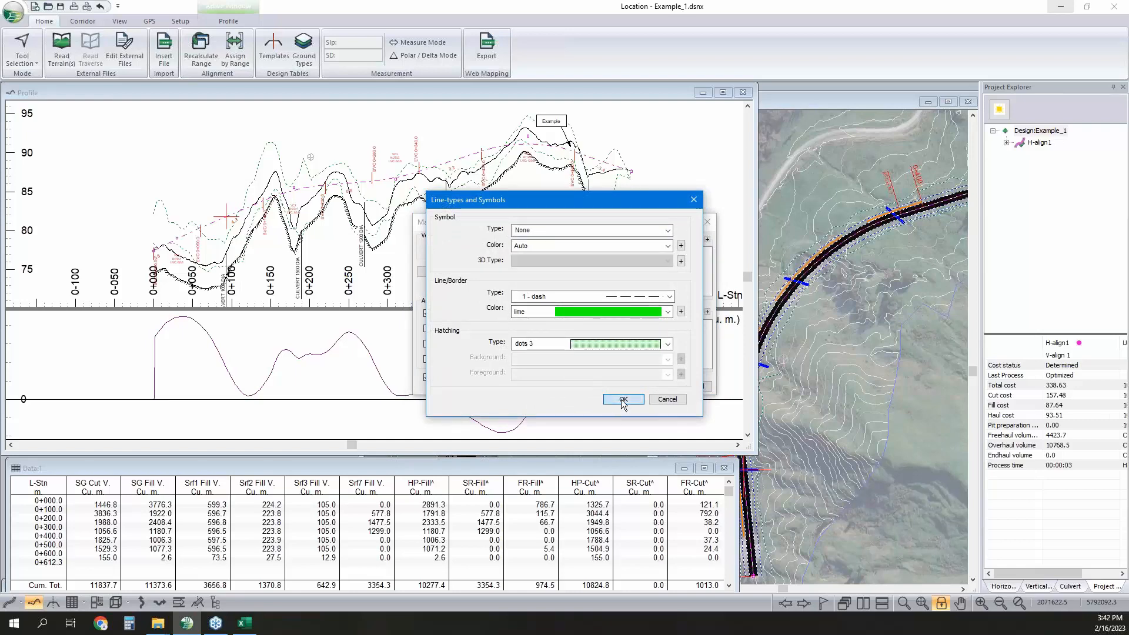
key(Tab)
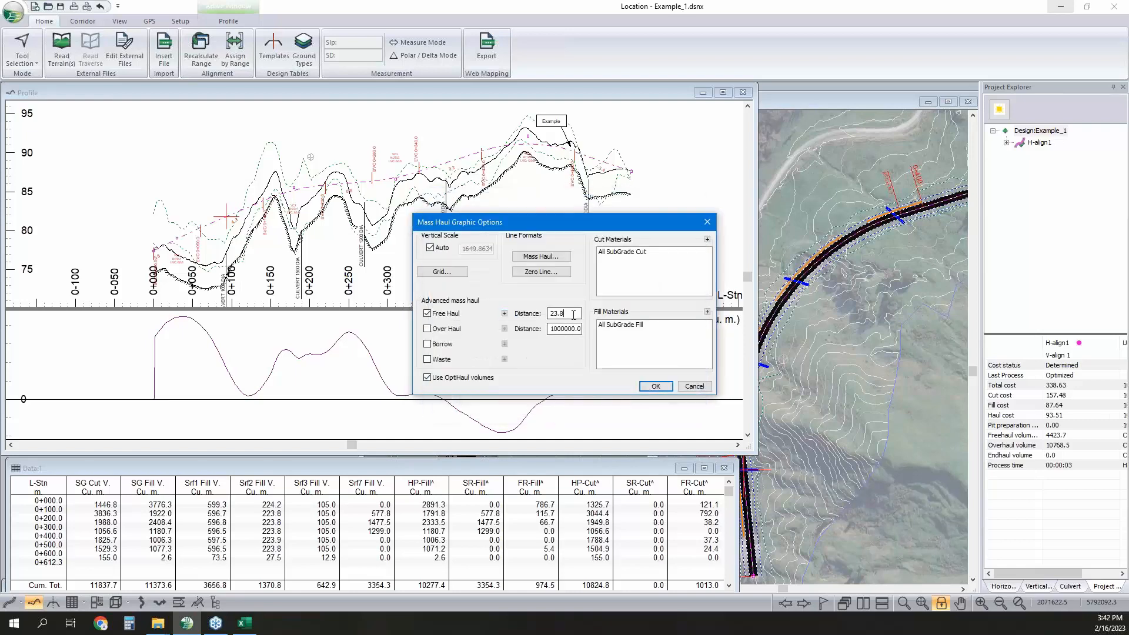
click(655, 386)
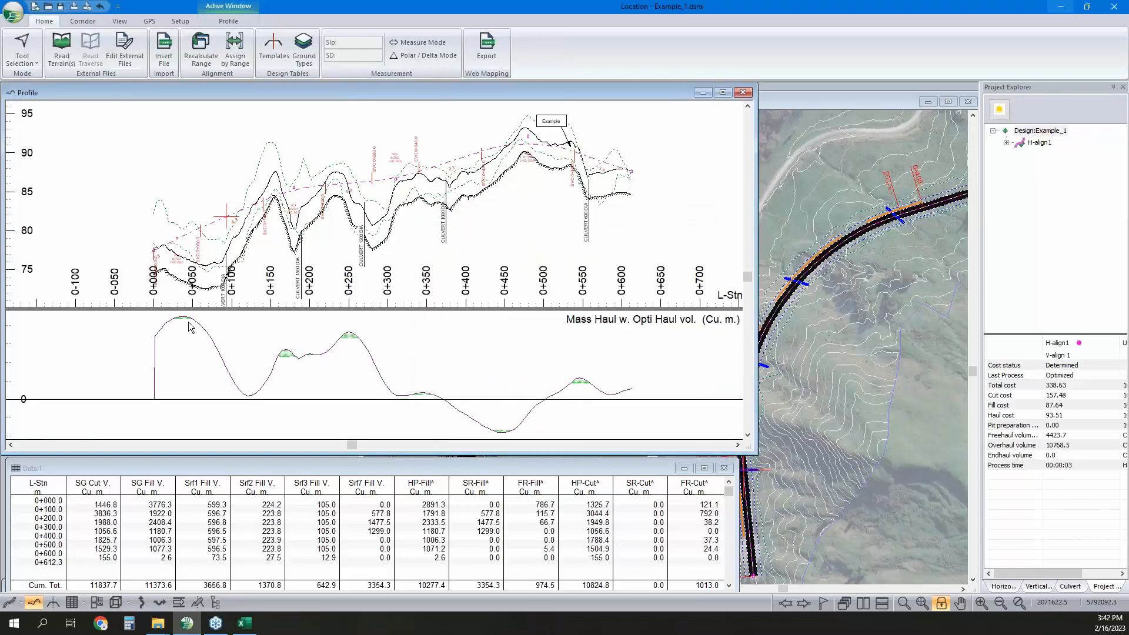
Copy the mass haul data to the clipboard and paste it at cell A1 of a new sheet in the Excel workbook.
mouse_move(189, 325)
right_click(570, 371)
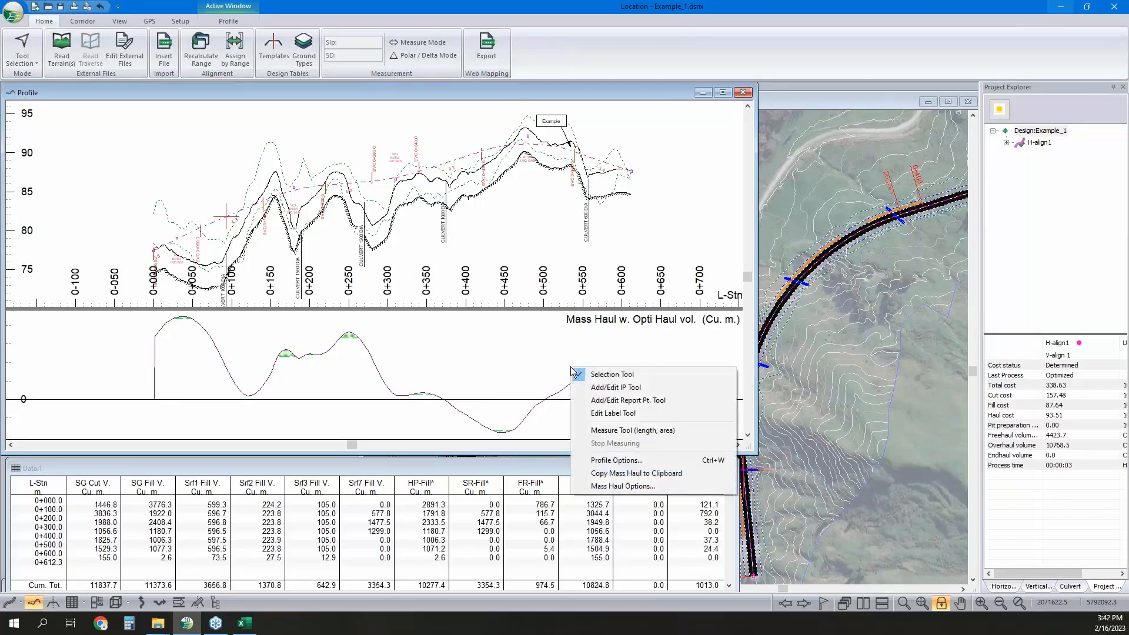
click(626, 473)
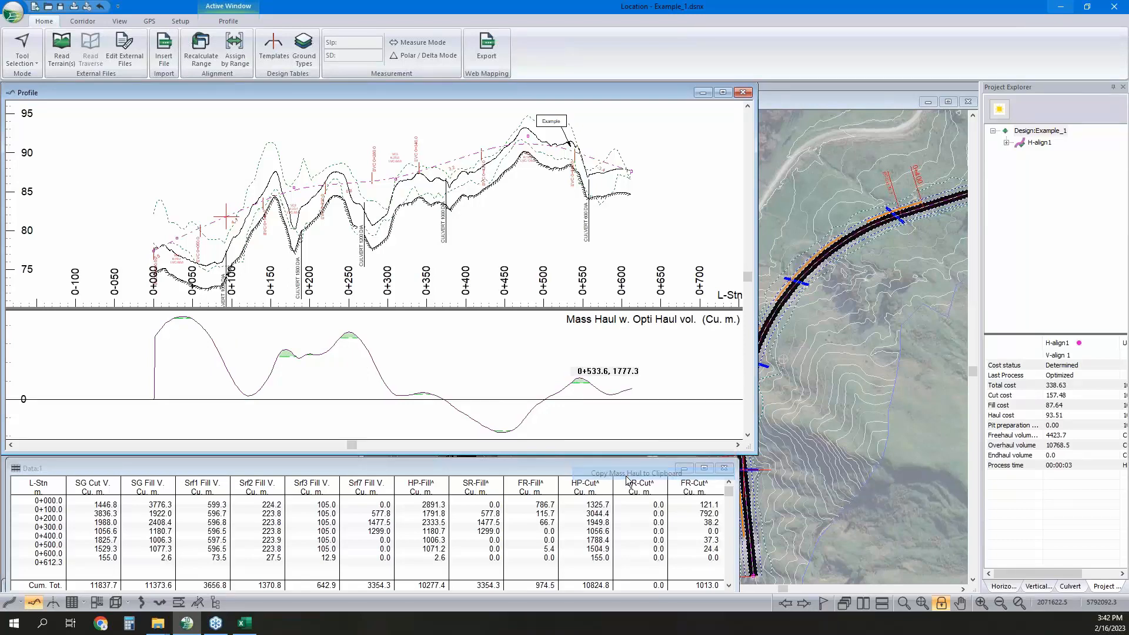
click(246, 625)
click(121, 590)
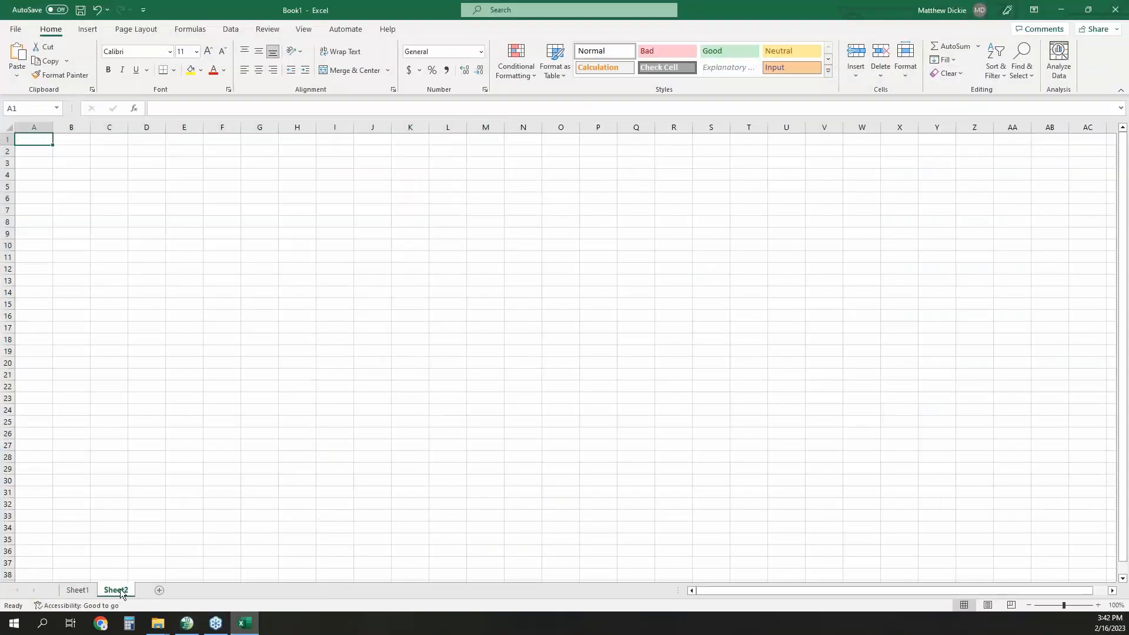
key(ctrl+v)
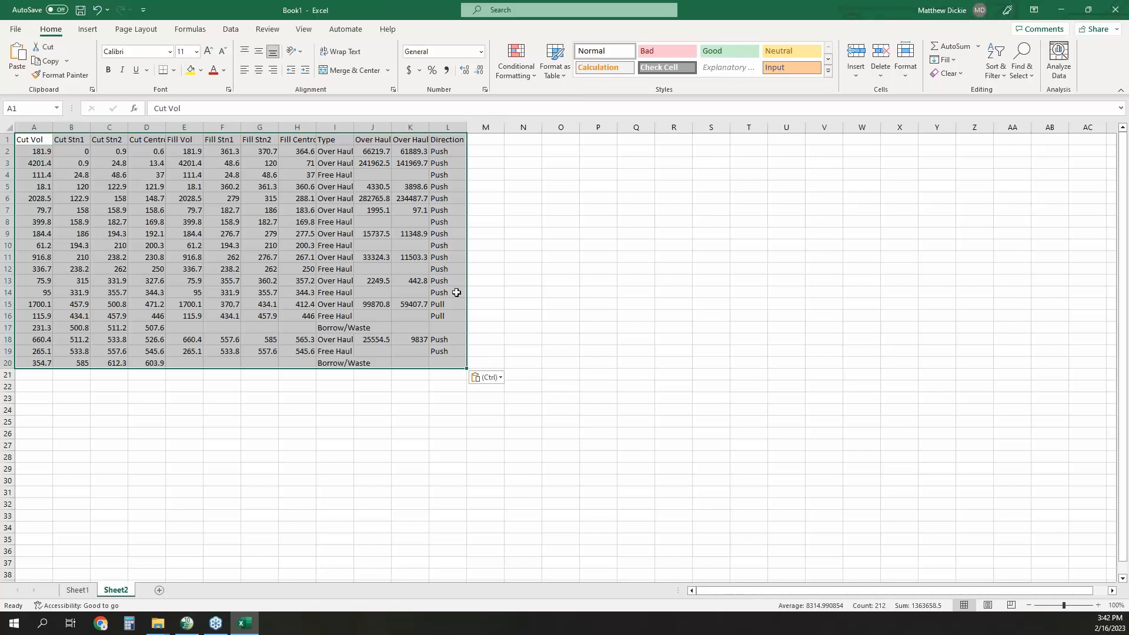
click(207, 220)
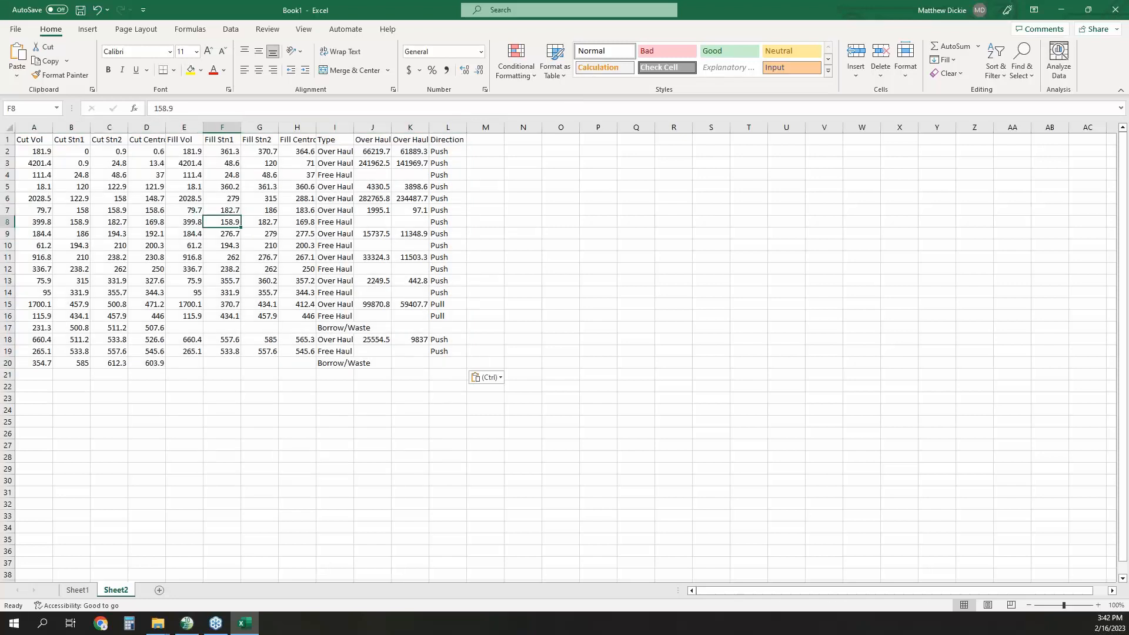
Check the cut and fill volumes and the cut and fill centroid stations in the first haul row of Sheet2.
click(45, 150)
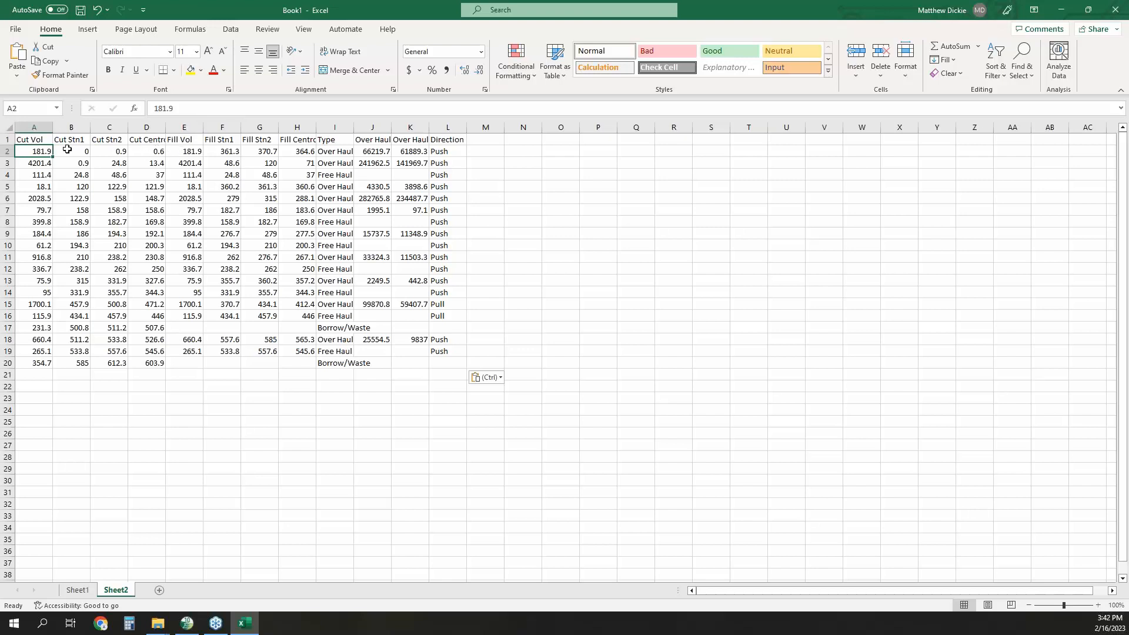
click(192, 150)
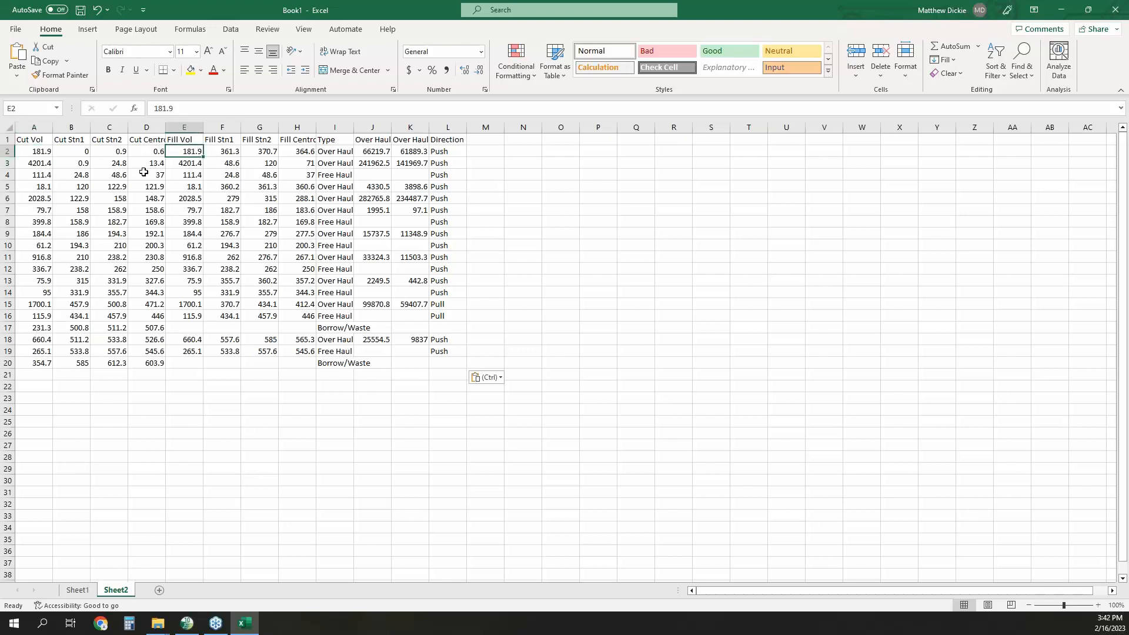
click(152, 154)
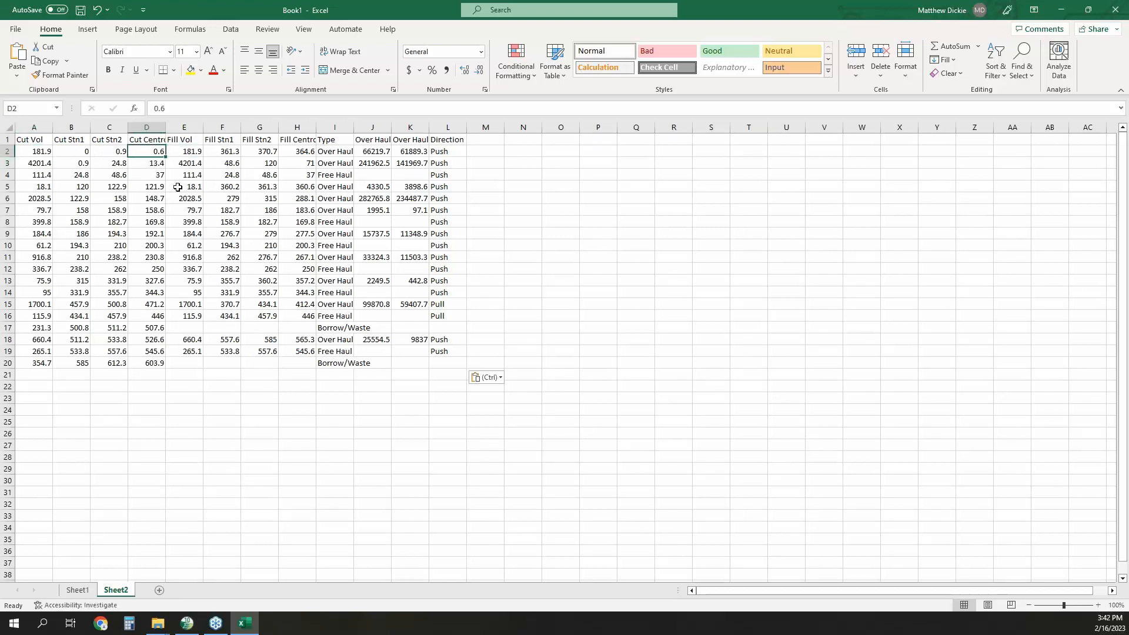
click(296, 151)
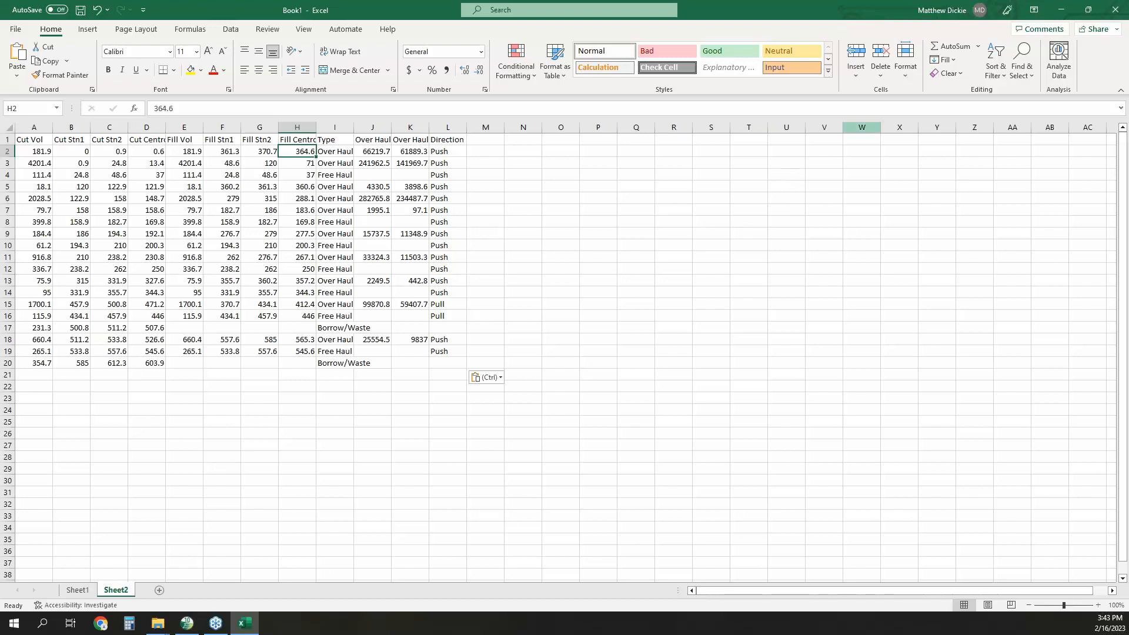
Switch back to the road design, minimize the Data:1 window and narrow the Profile window so the Section and 3D View windows are uncovered.
click(1063, 13)
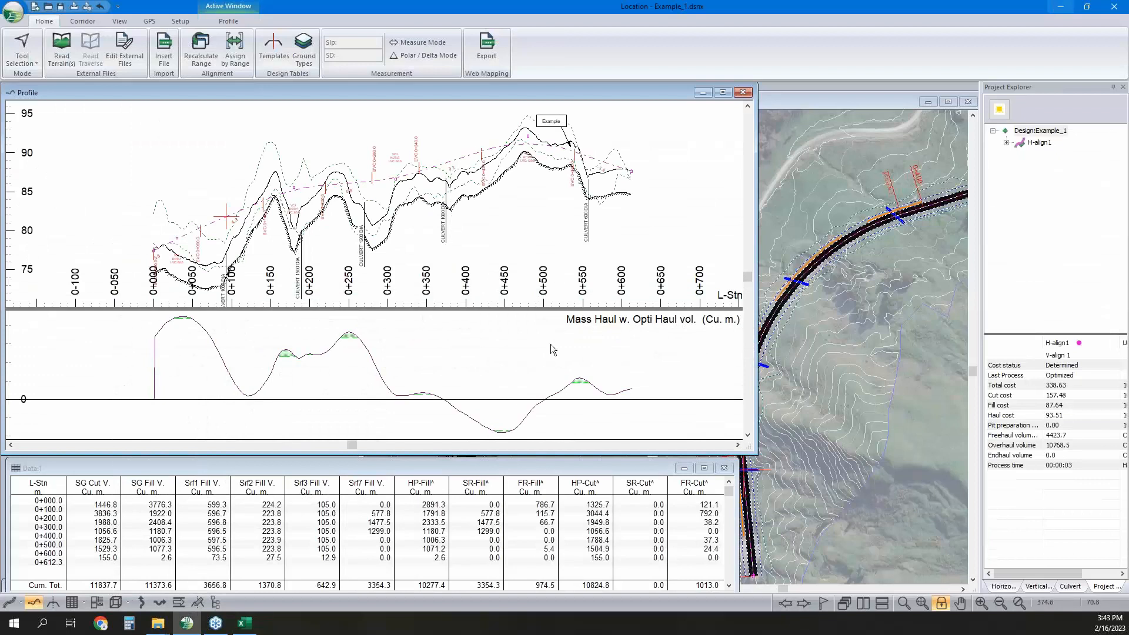
click(684, 468)
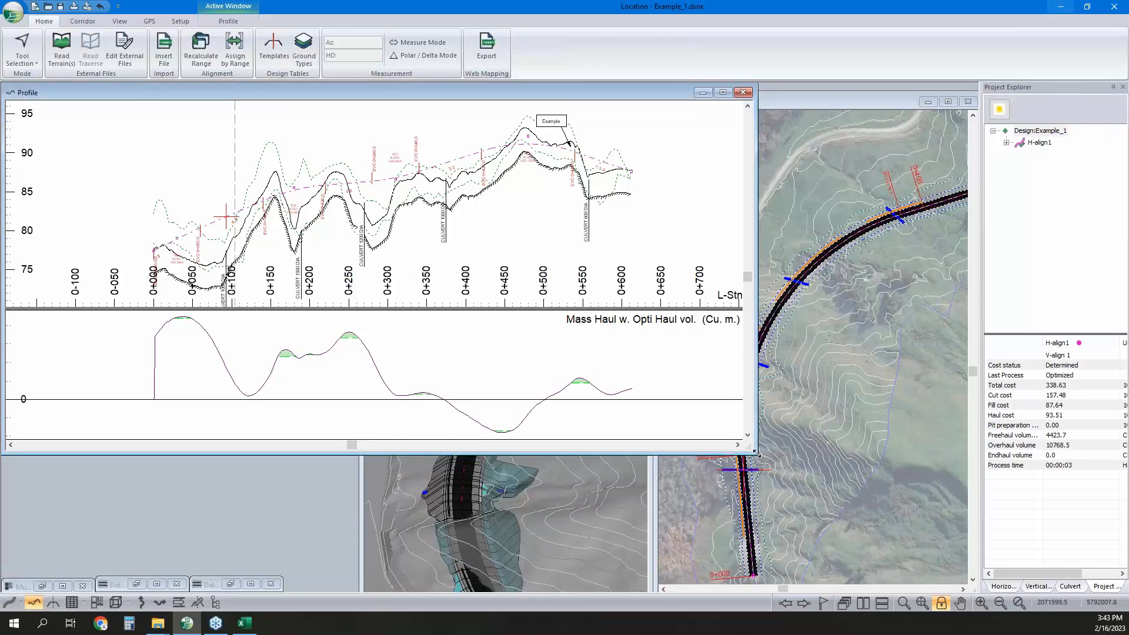
drag(755, 454, 357, 586)
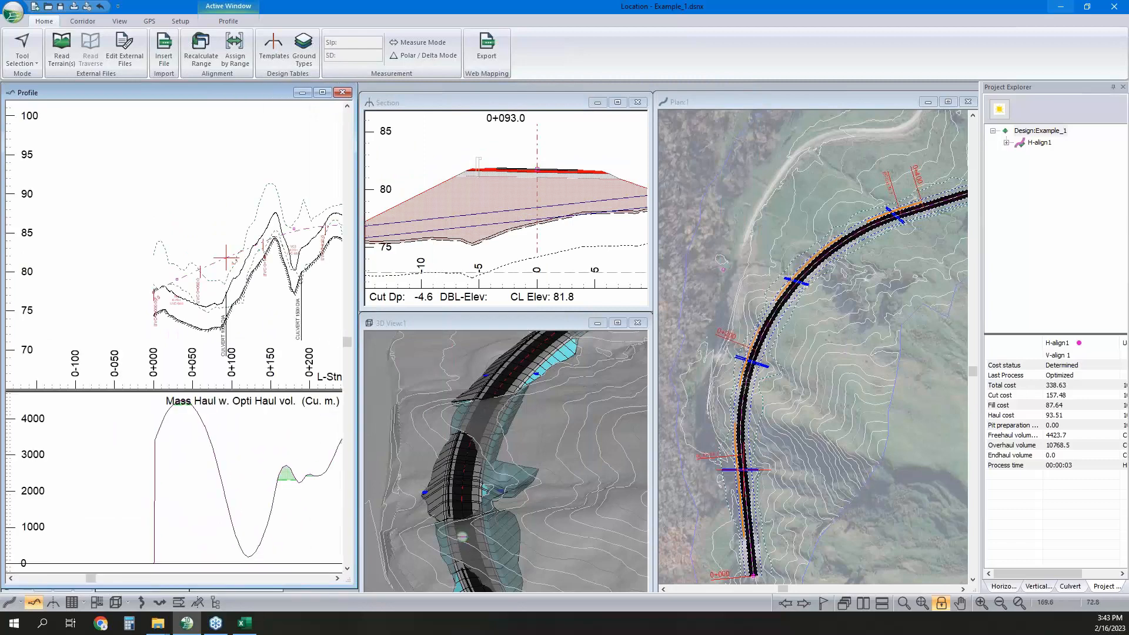
middle_drag(278, 318, 189, 275)
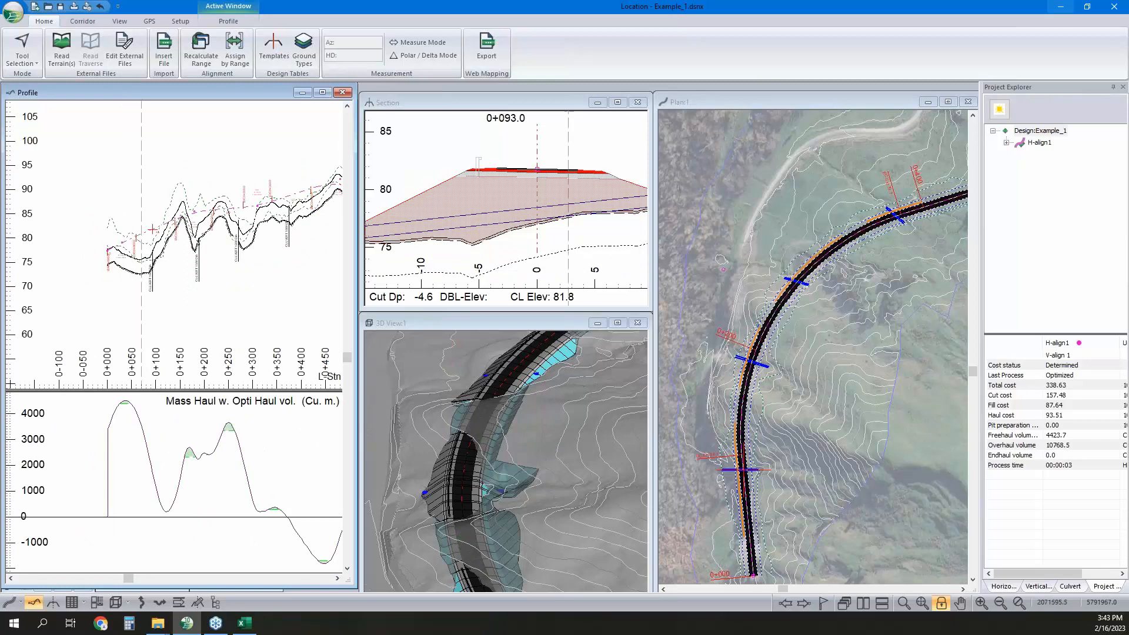
Pick station 0+192.0 on the alignment in the Plan window and examine its cross section alongside the mass haul curve.
click(737, 471)
click(752, 358)
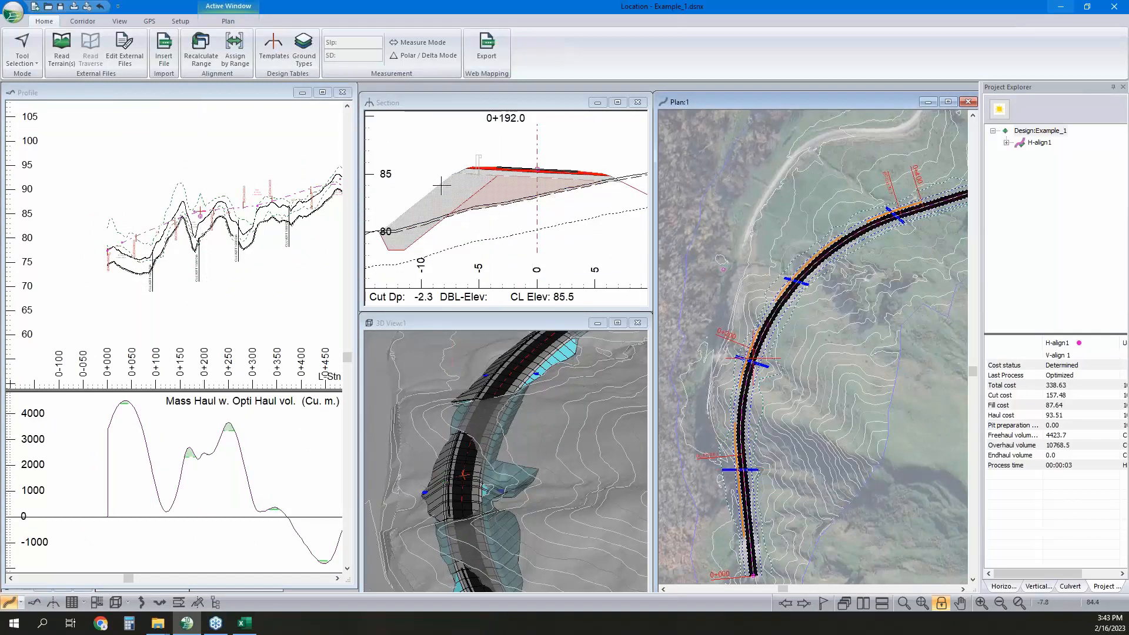
mouse_move(461, 179)
mouse_move(170, 459)
mouse_move(486, 216)
mouse_move(187, 325)
Add the Opt. Haul sub-window below Mass Haul in the Profile window, and enlarge the sub-window area and window width to fit both diagrams.
right_click(226, 430)
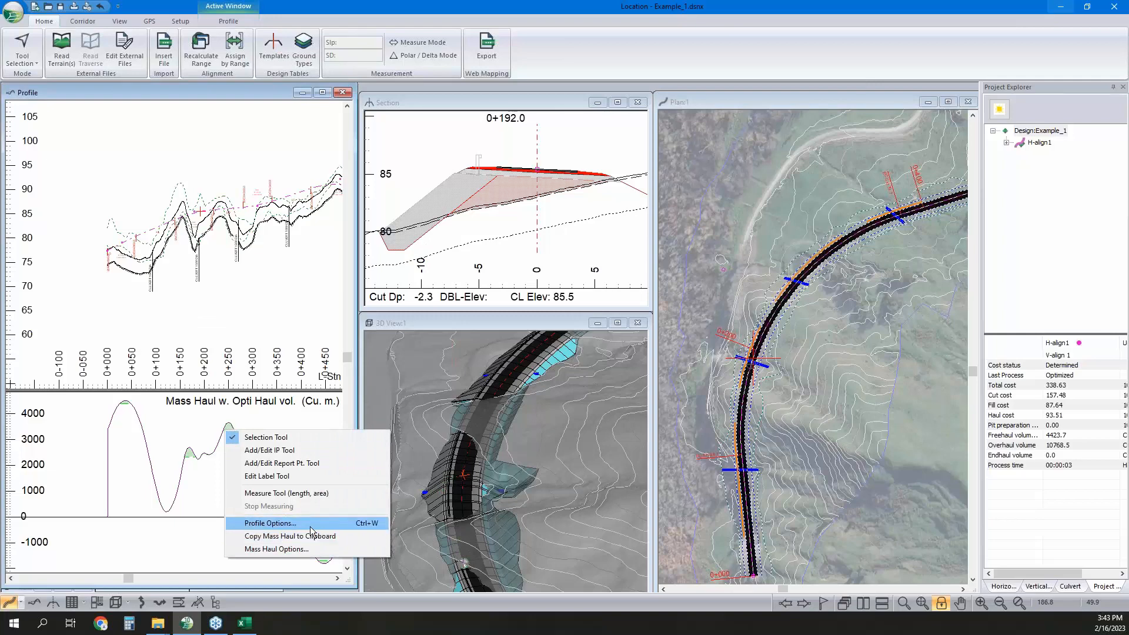
click(310, 526)
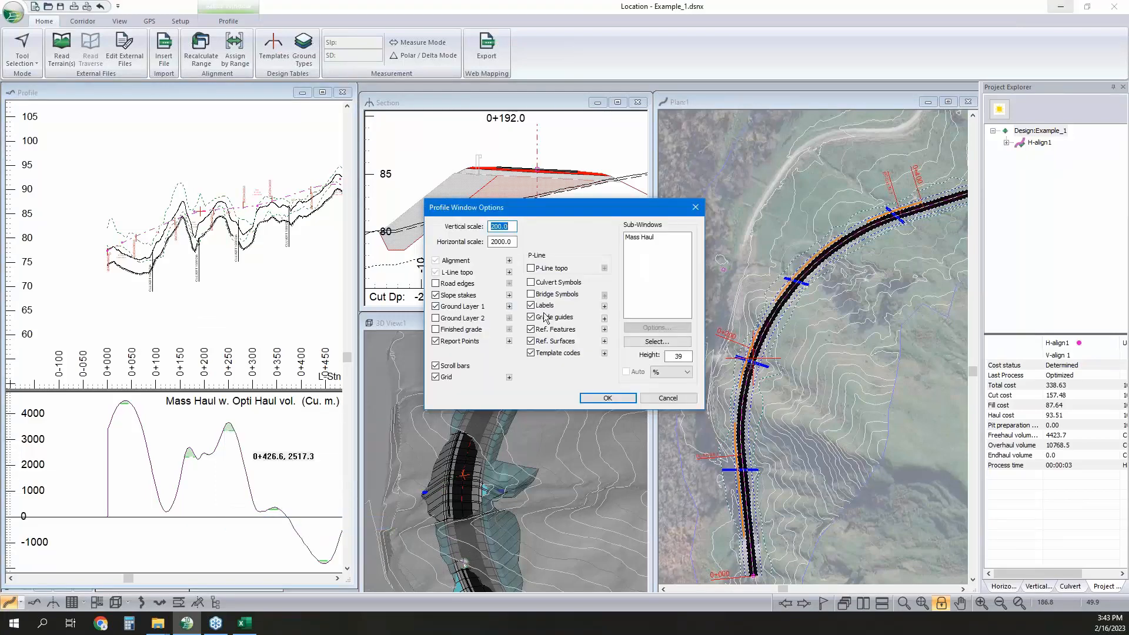
click(629, 340)
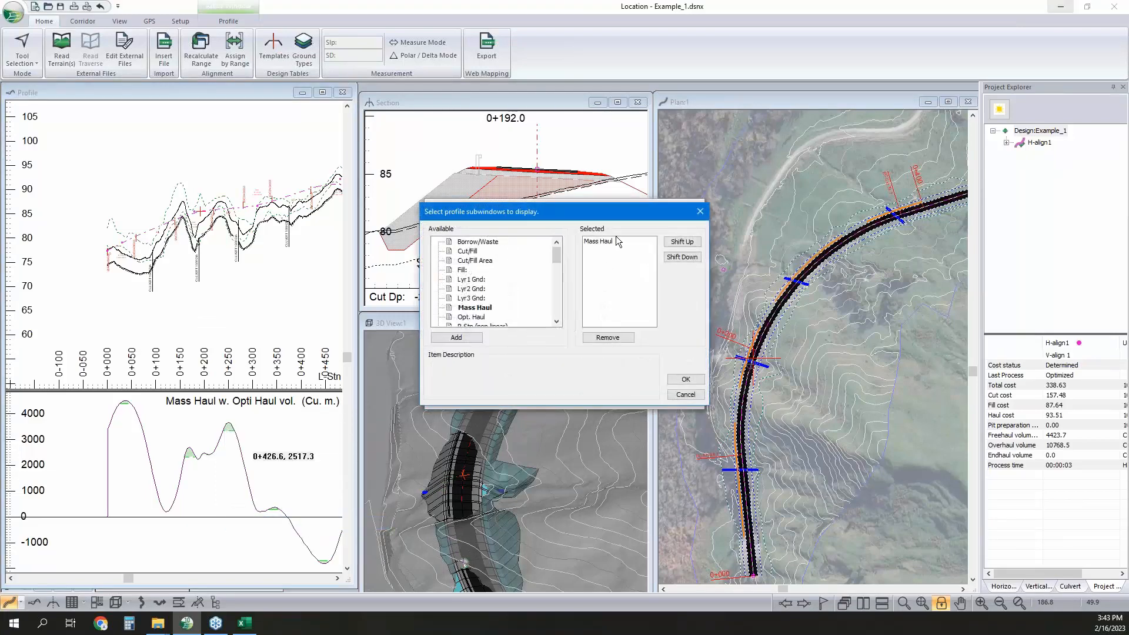
double_click(485, 317)
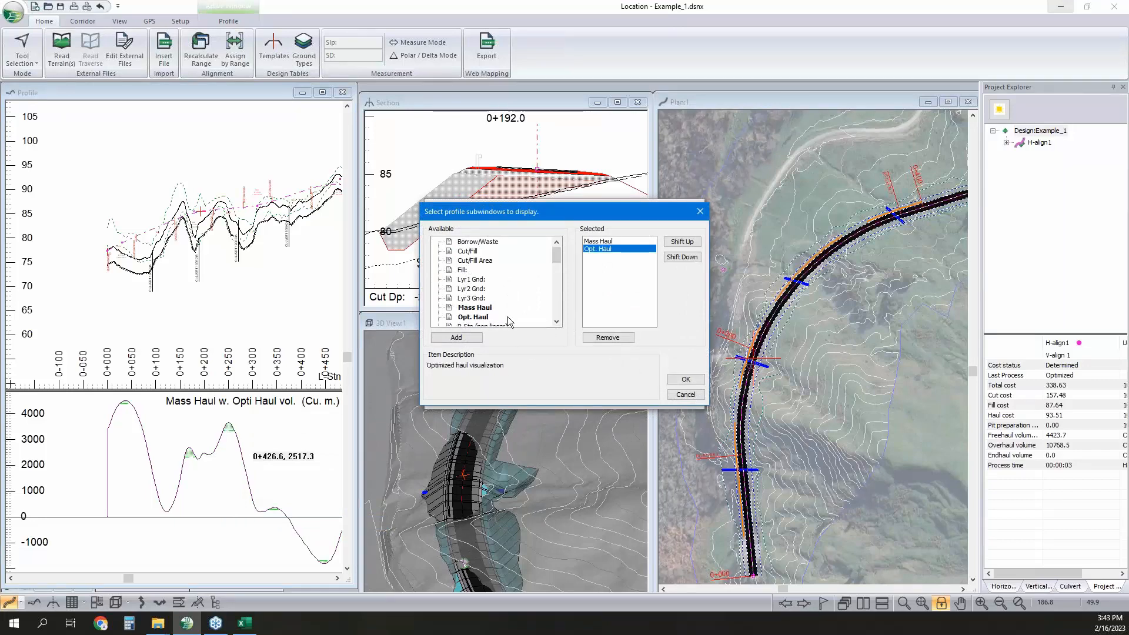
click(686, 379)
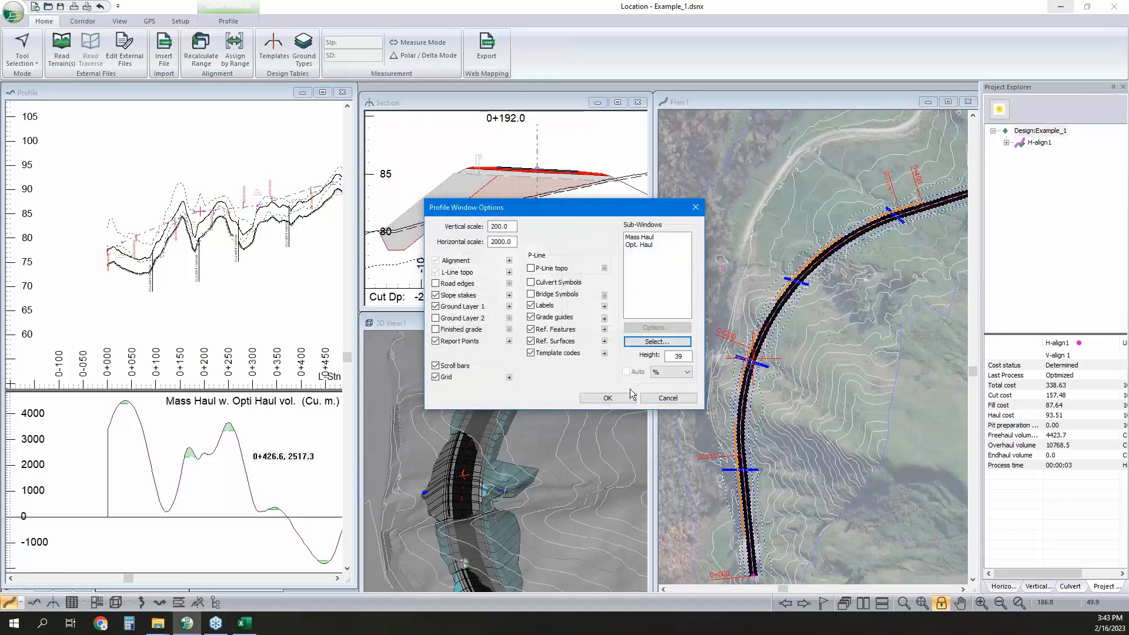
click(624, 403)
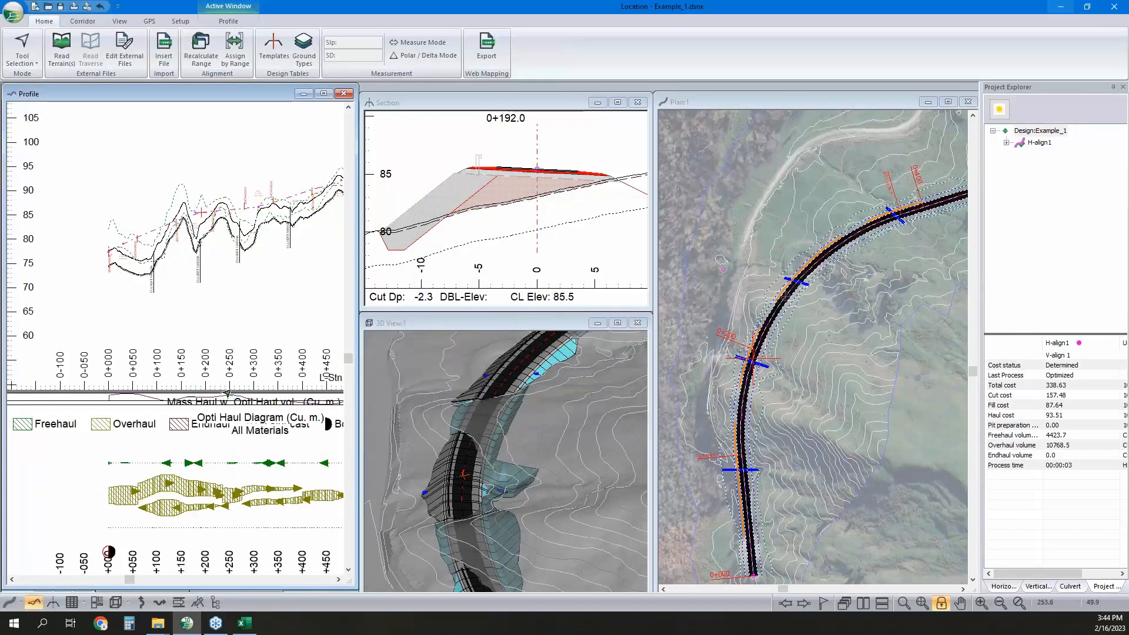
drag(234, 391, 253, 216)
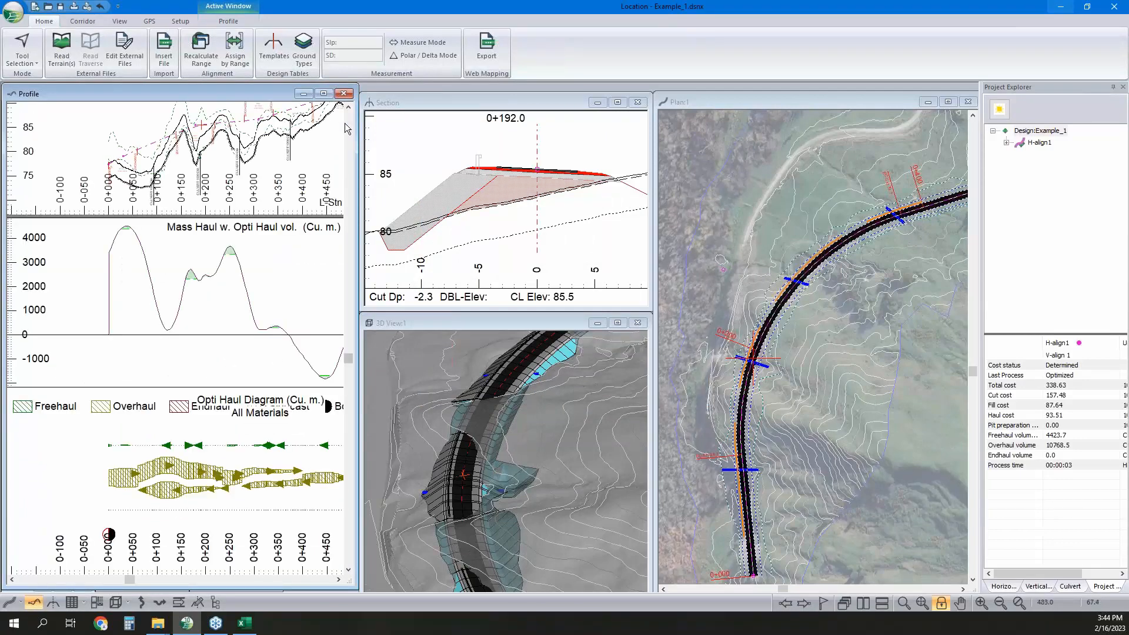
drag(361, 126, 893, 125)
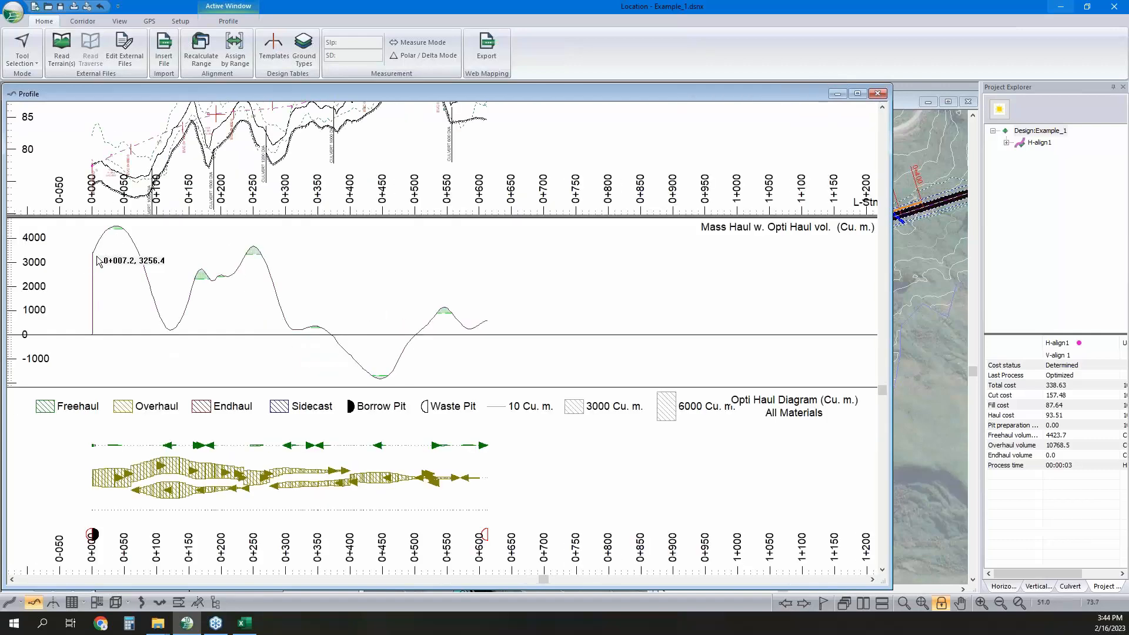
Turn on the Over Haul display in the mass haul graphic options and apply it to the diagram.
right_click(139, 259)
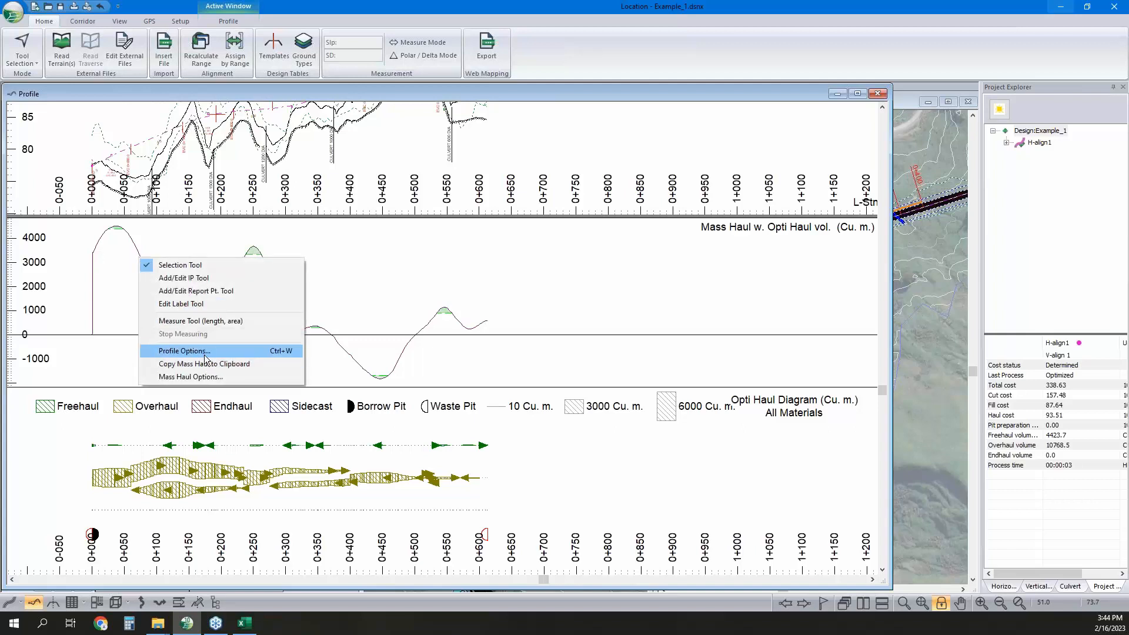
click(200, 376)
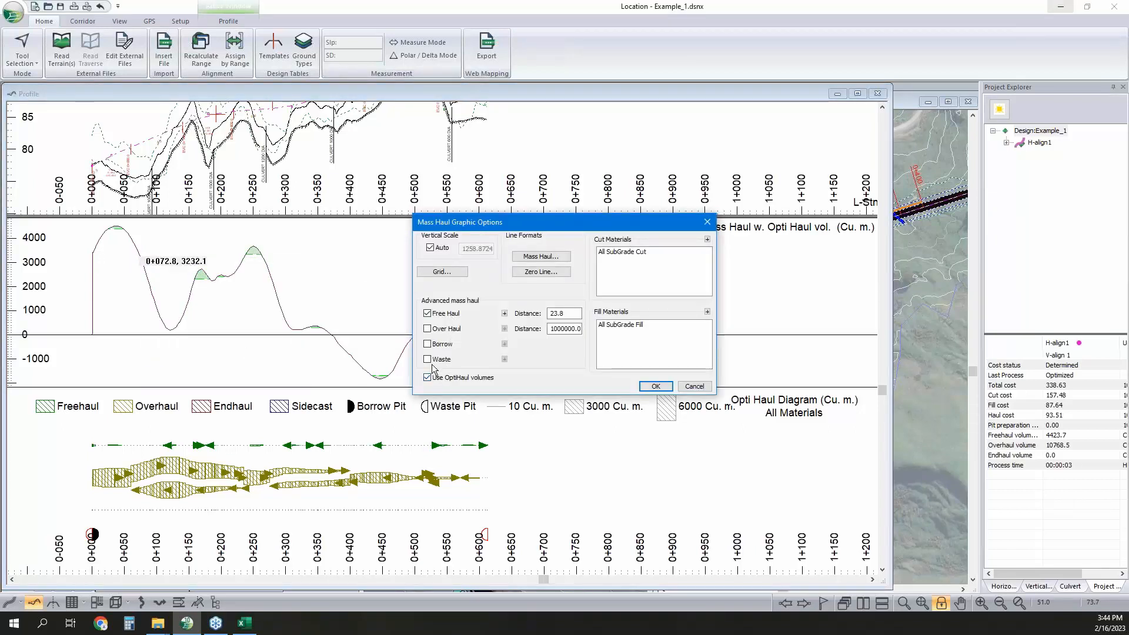
click(427, 329)
click(655, 387)
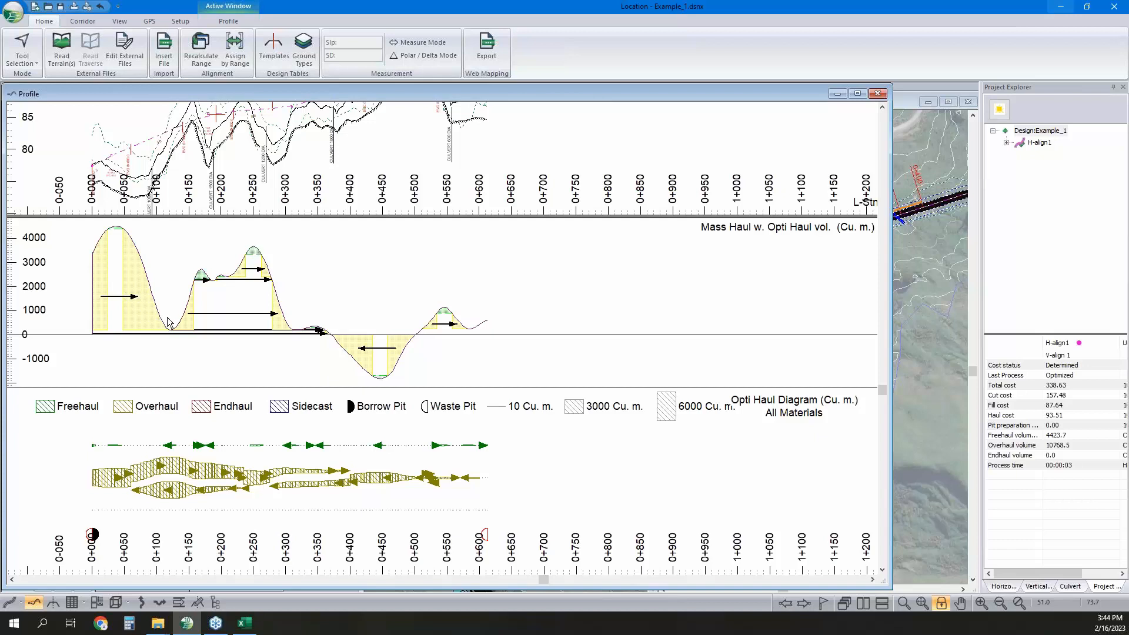
Inspect the borrow pit at the road start in the Opti Haul diagram and its range assignment settings, leaving them unchanged.
mouse_move(167, 328)
mouse_move(94, 532)
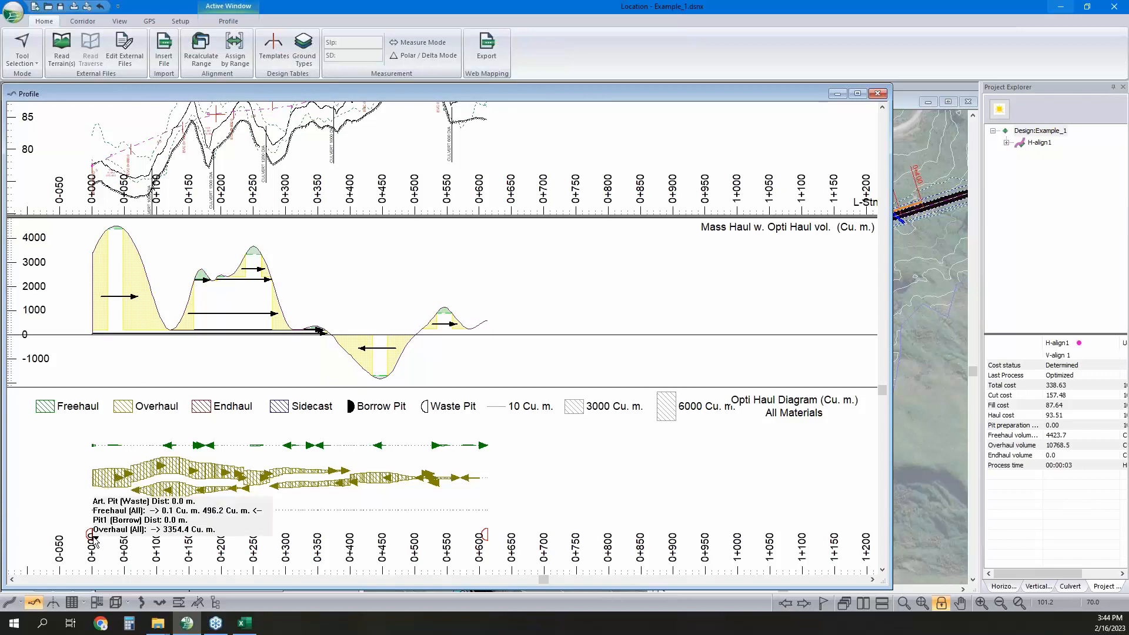
click(268, 59)
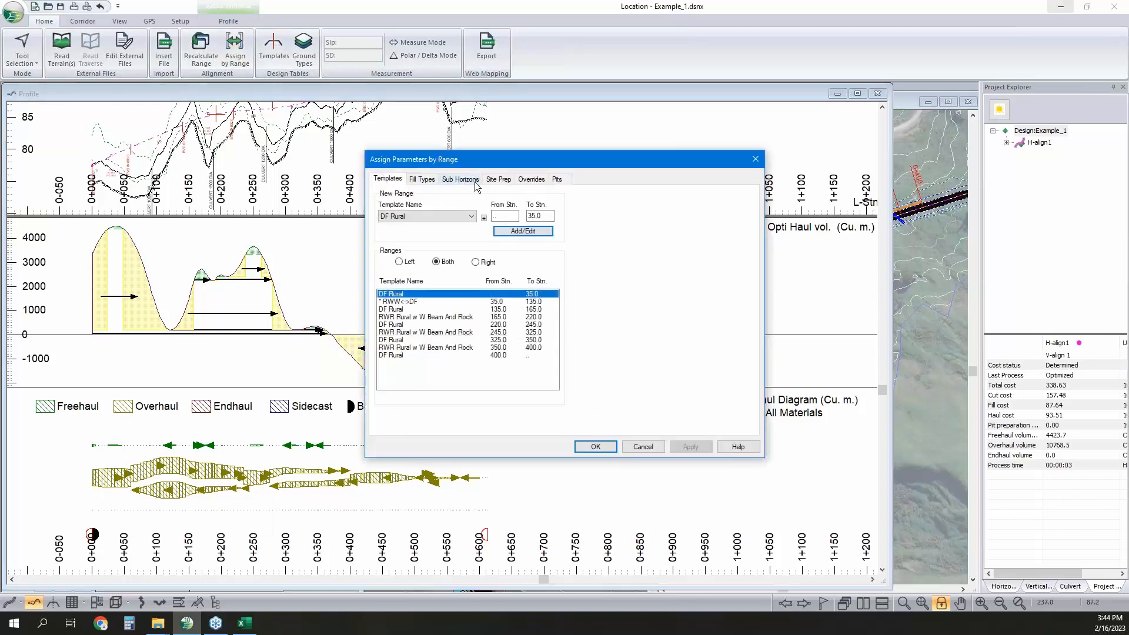
click(557, 179)
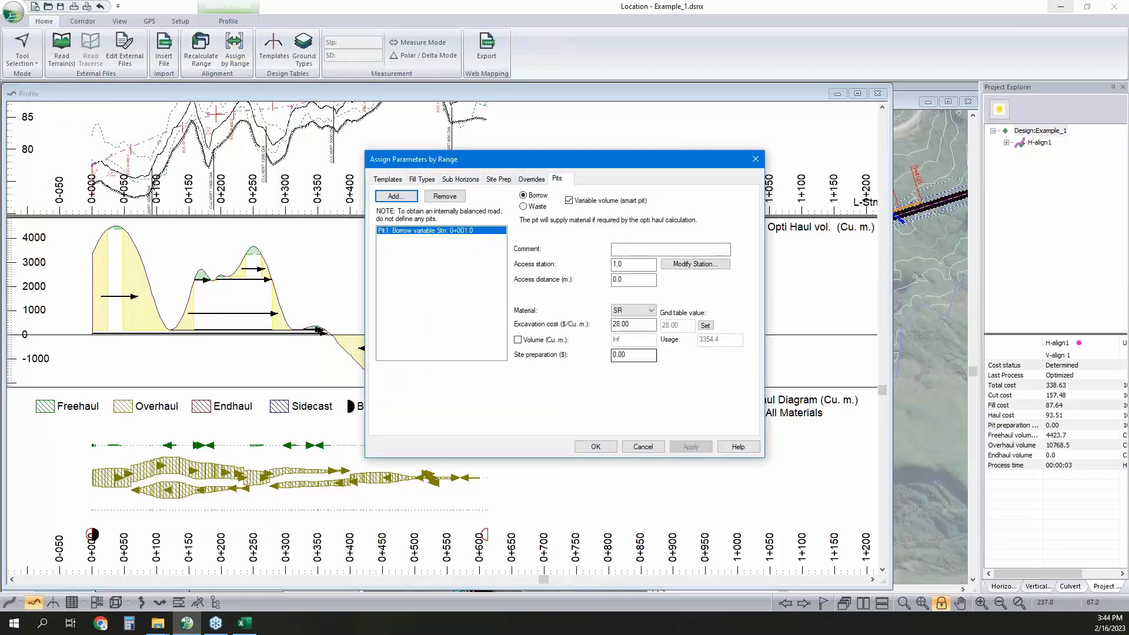
click(643, 448)
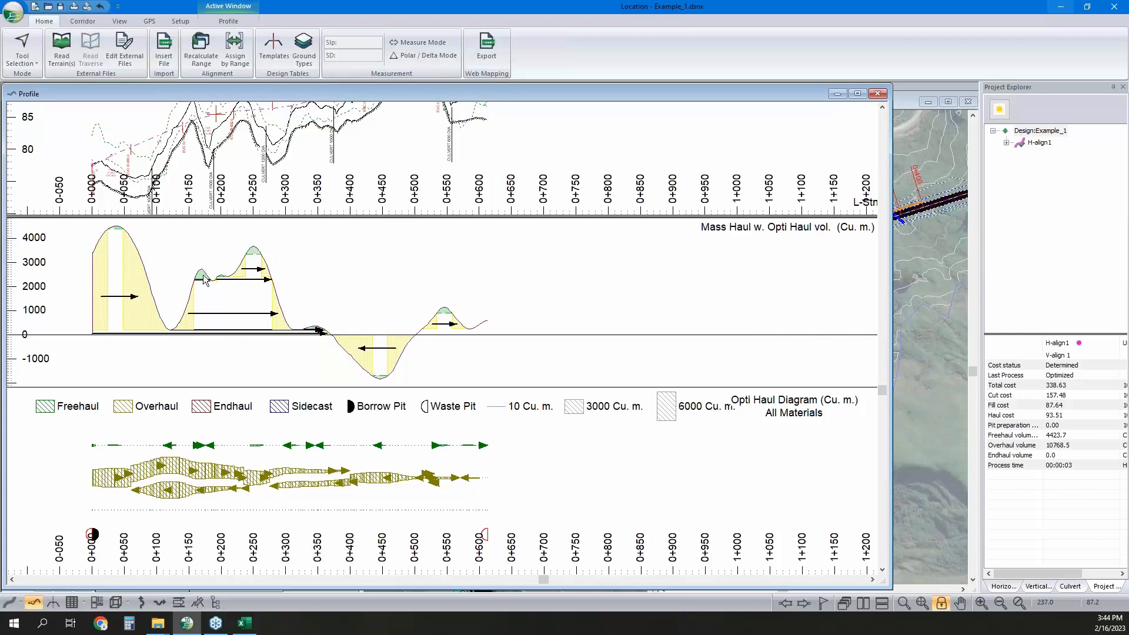
Examine the overhaul directions and the net, HP, FR and SR volumes at several stations along the Opti Haul diagram.
mouse_move(182, 285)
mouse_move(167, 469)
mouse_move(215, 499)
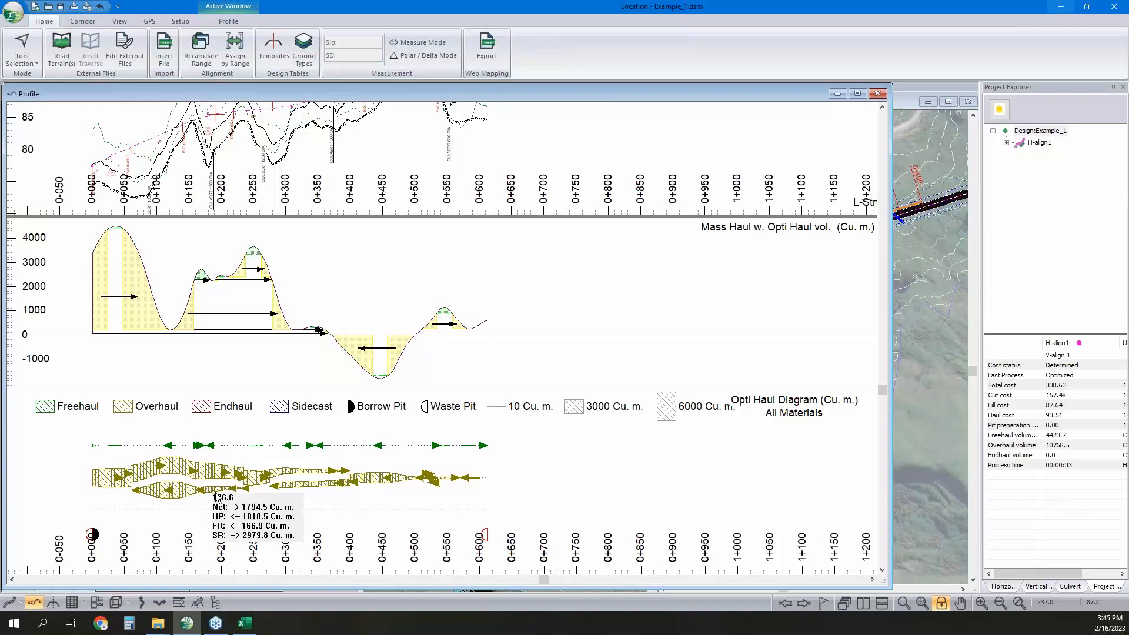
right_click(532, 465)
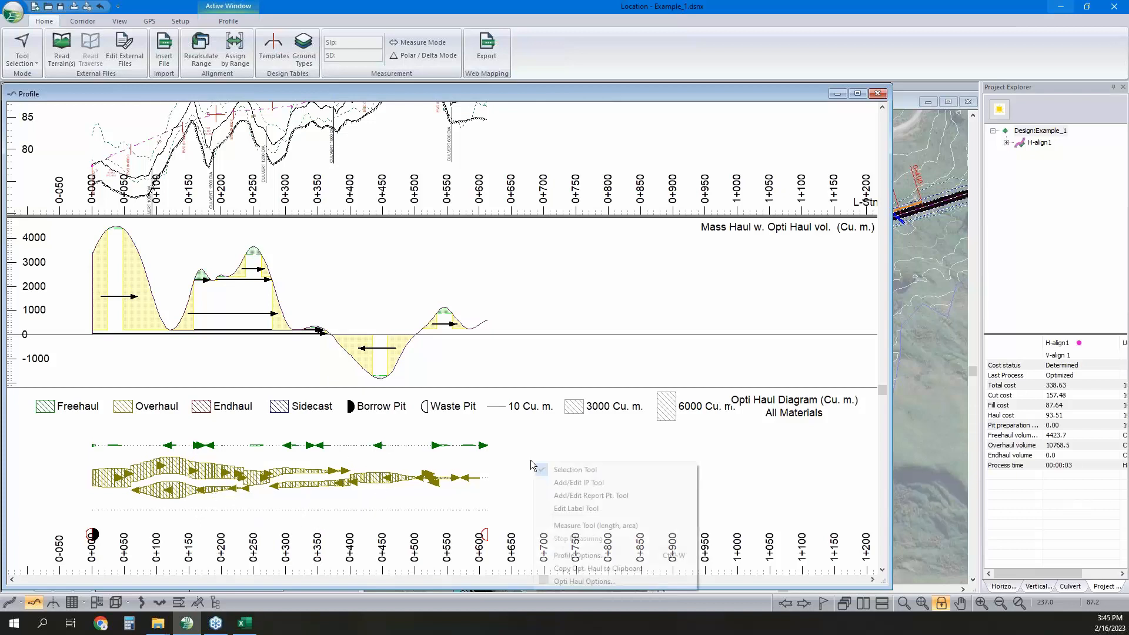
click(338, 495)
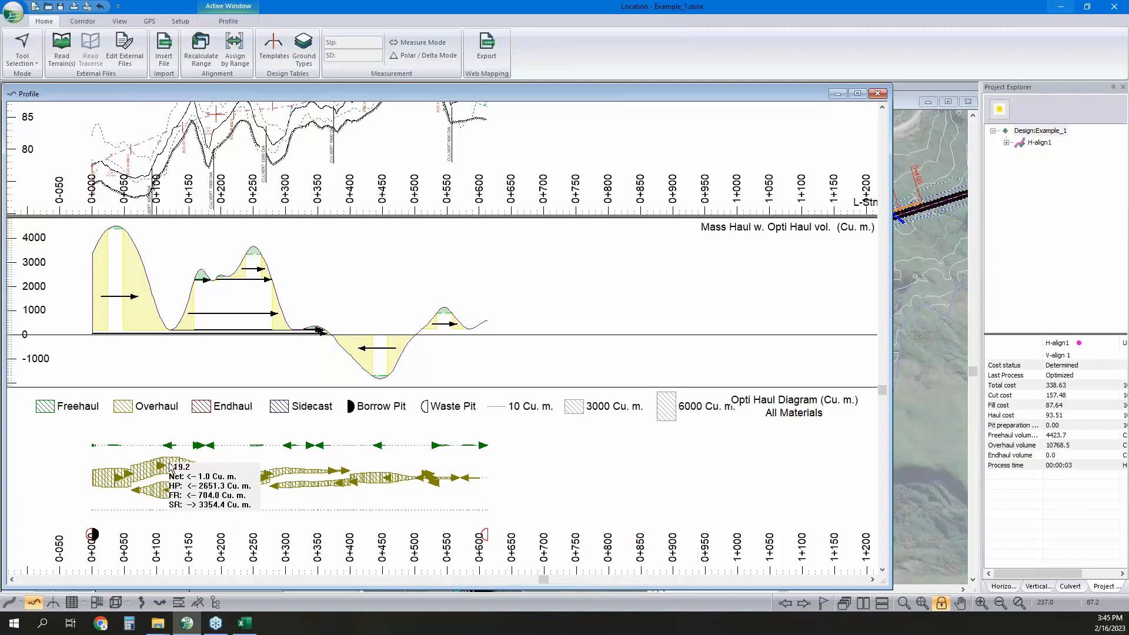
Copy the Opti Haul data to the clipboard with haul details, haul summary and other summaries included.
right_click(466, 475)
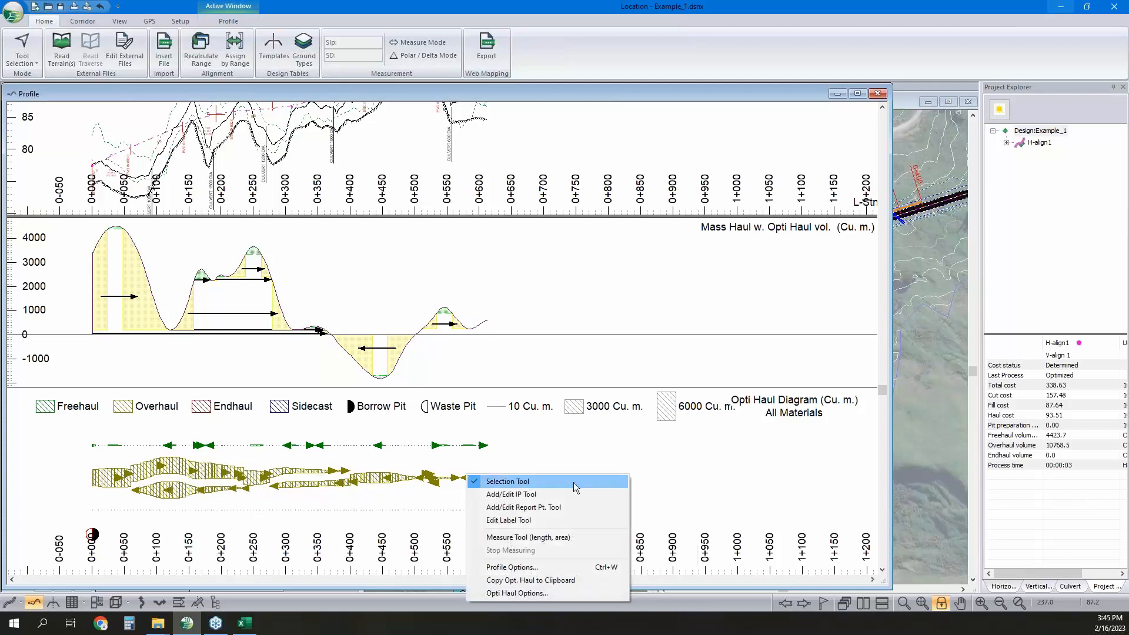
click(562, 581)
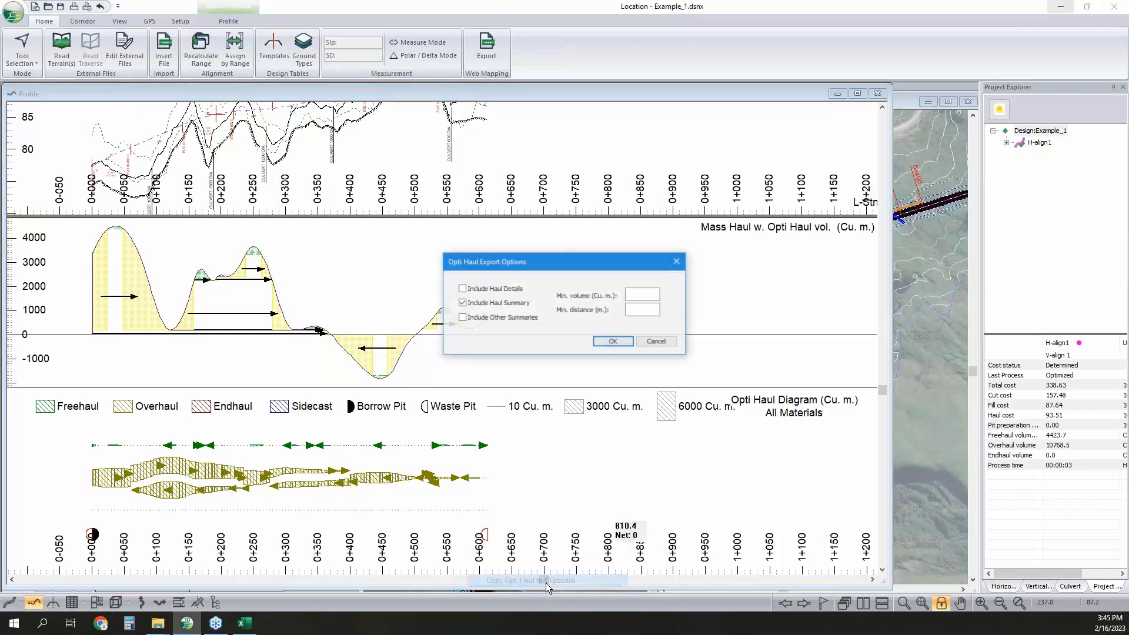
click(471, 318)
click(463, 289)
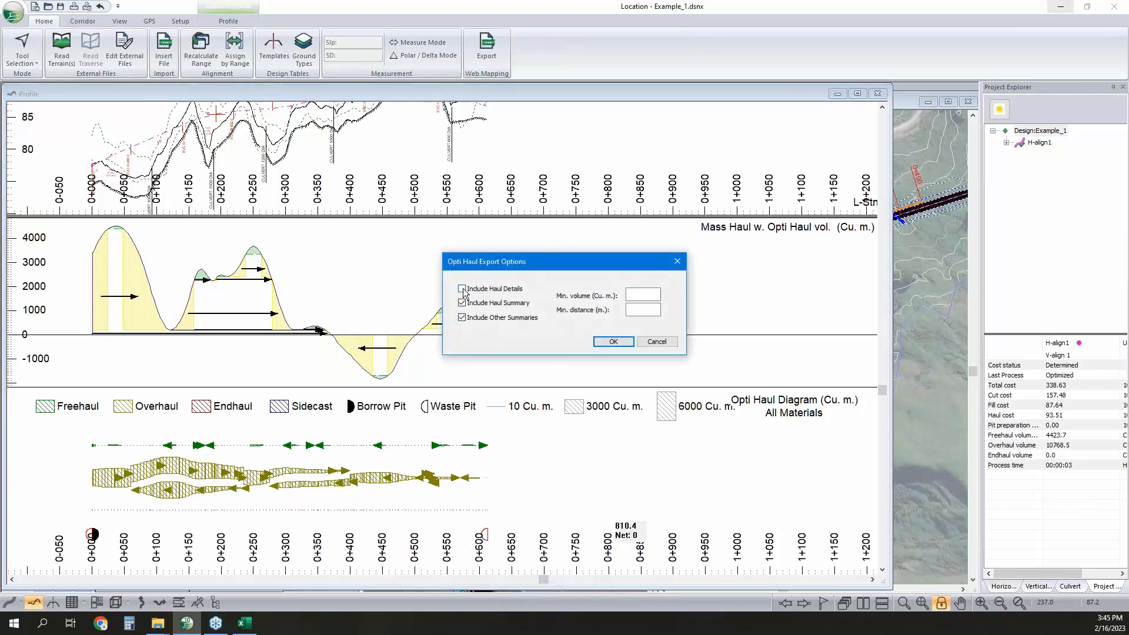
click(628, 346)
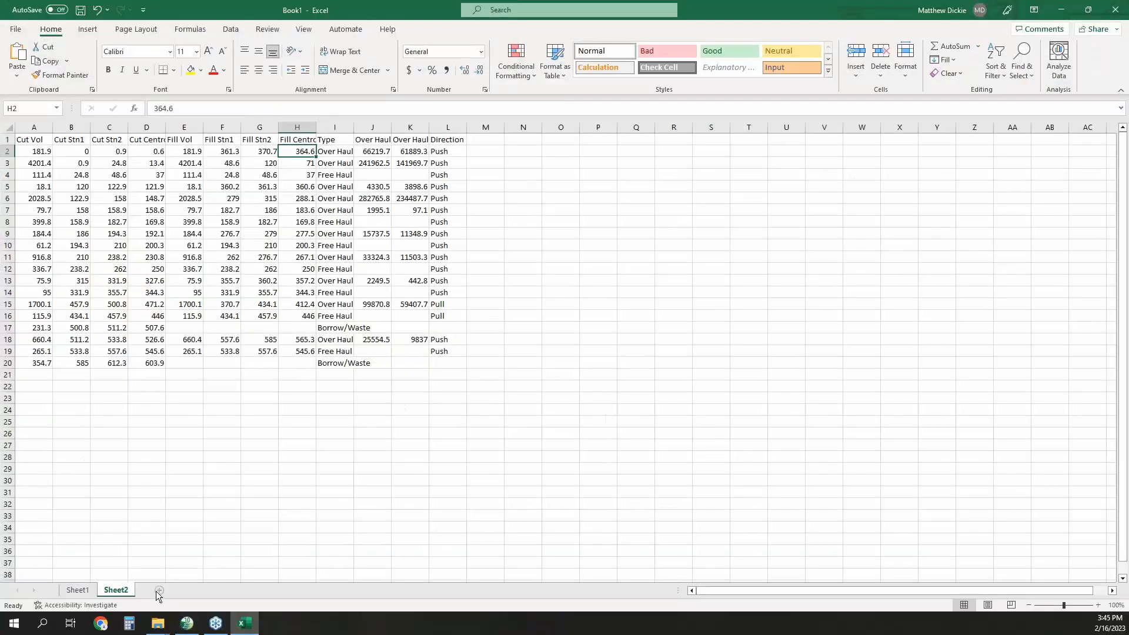
Paste the Opti Haul data at cell A1 of a new sheet in the Excel workbook and review its summaries and movement details.
click(159, 590)
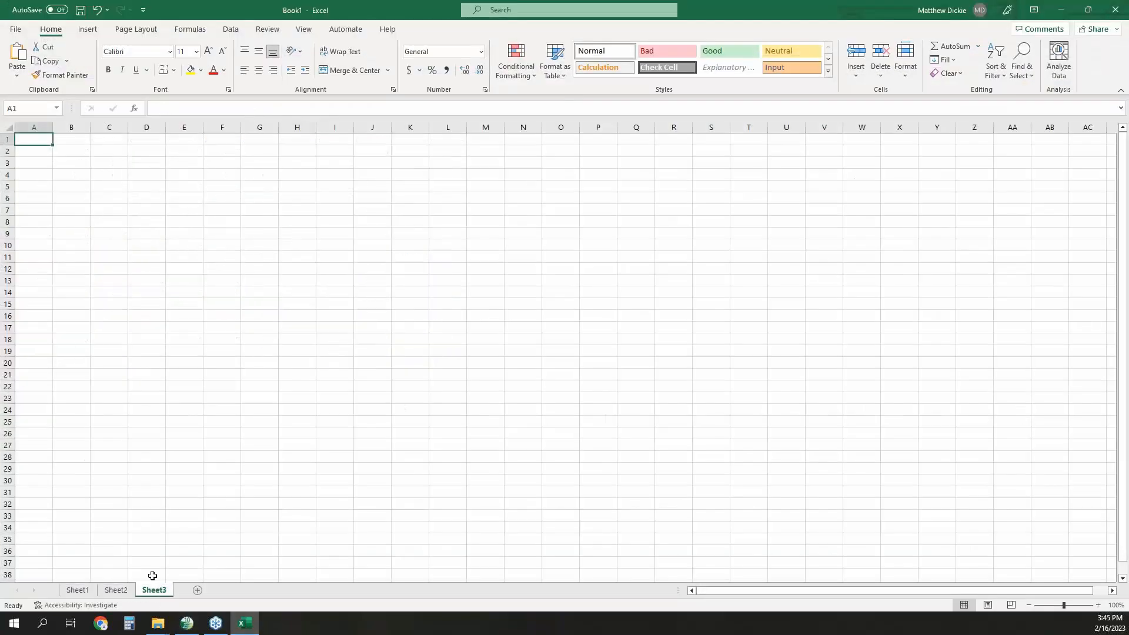
key(ctrl+v)
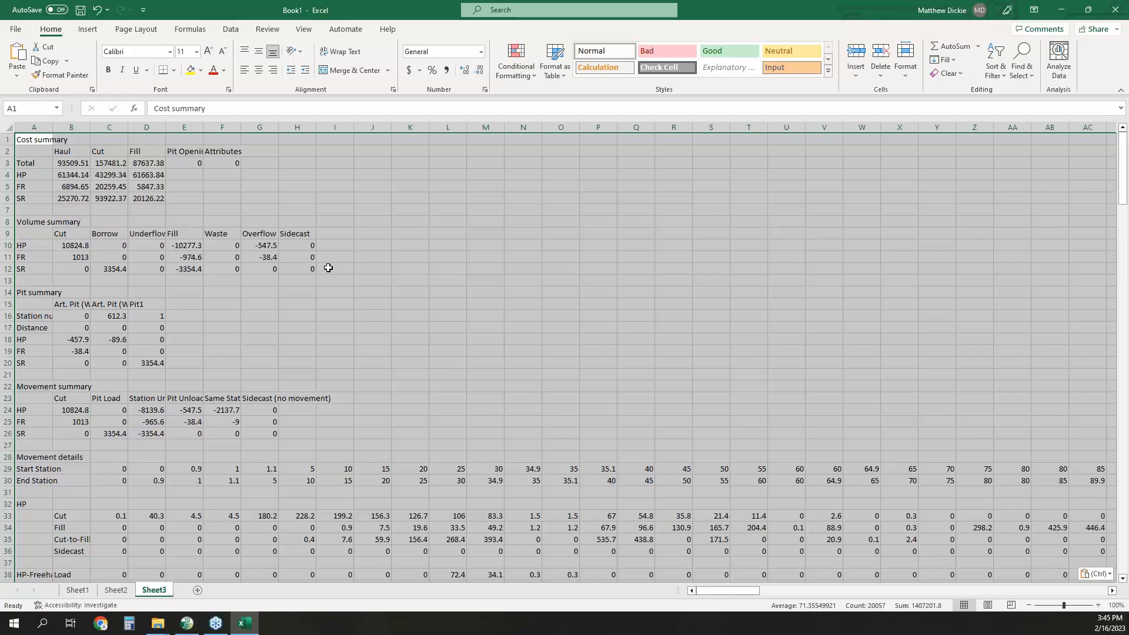
scroll(136, 152, down, 3)
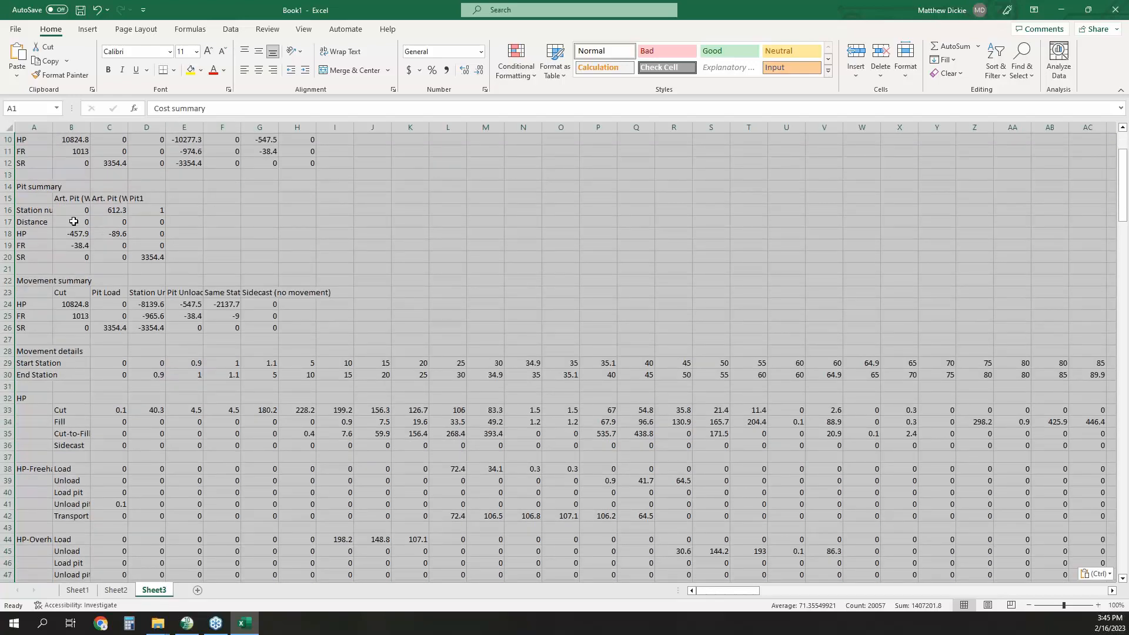
scroll(141, 254, down, 13)
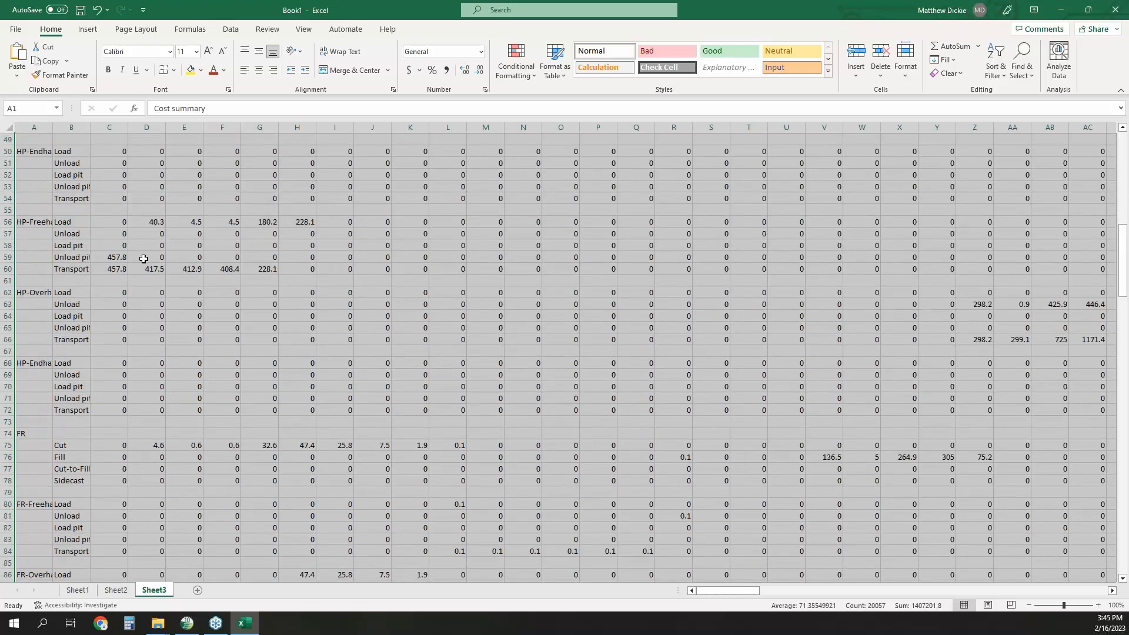
Examine the HP, FR and SR rows of the detailed movement summary on Sheet3, including the SR movements from Pit1.
scroll(144, 259, down, 20)
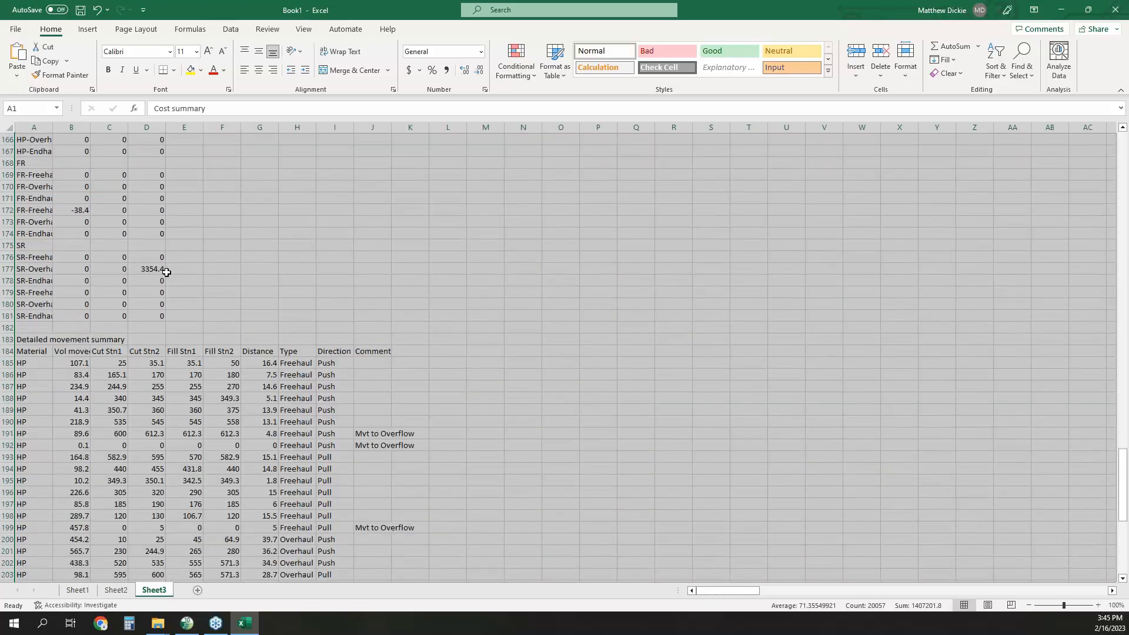
scroll(166, 272, down, 5)
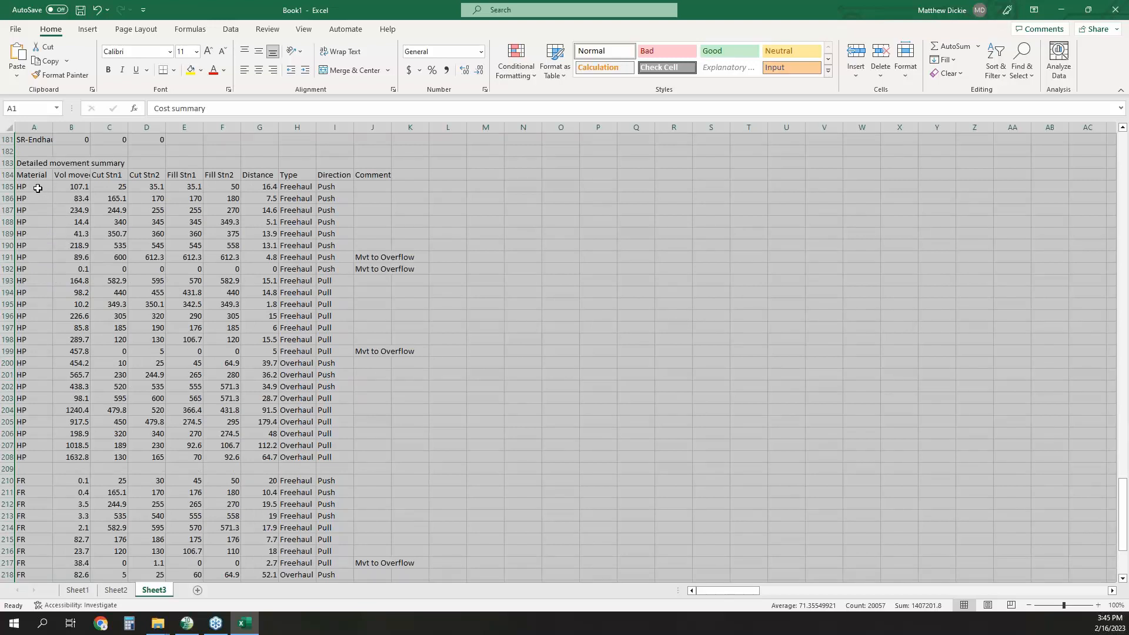
scroll(236, 355, down, 6)
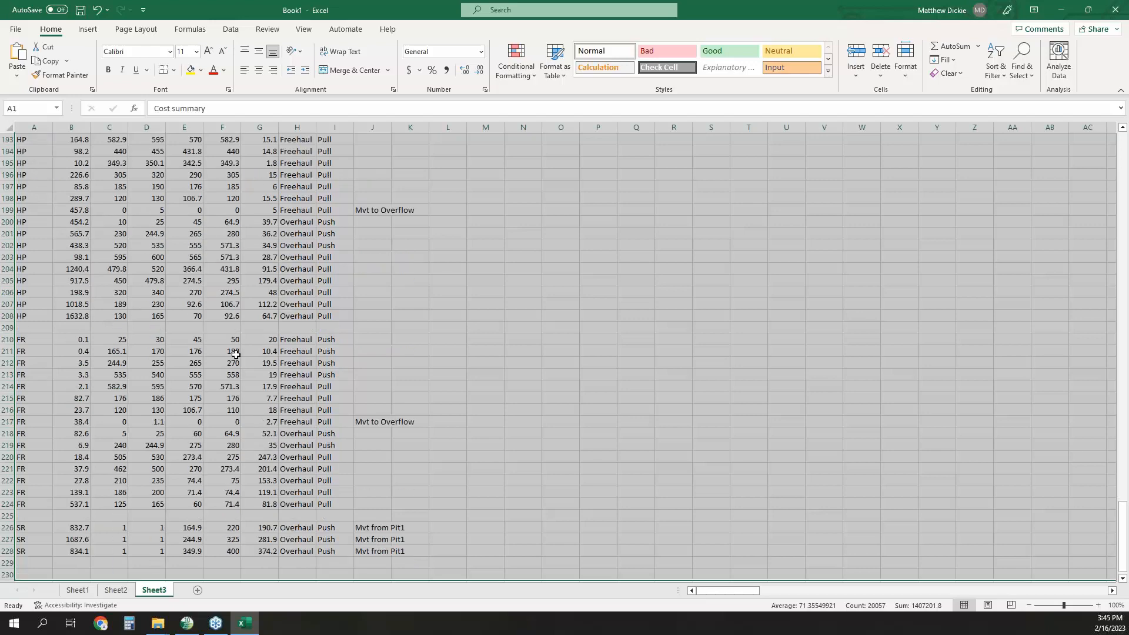
click(40, 460)
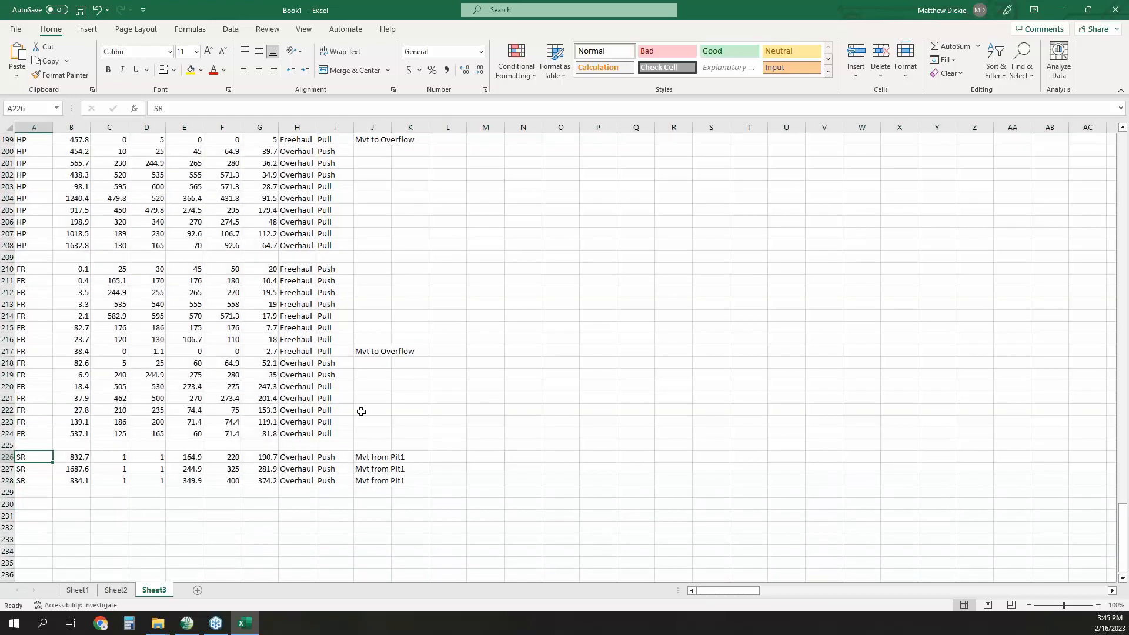
click(388, 460)
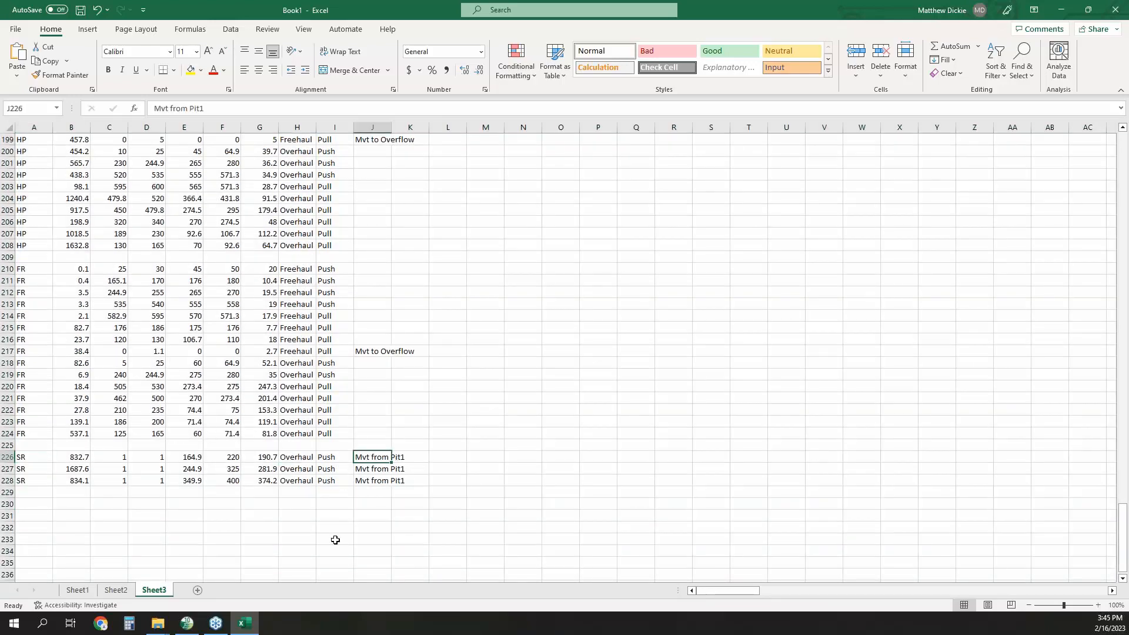
click(80, 461)
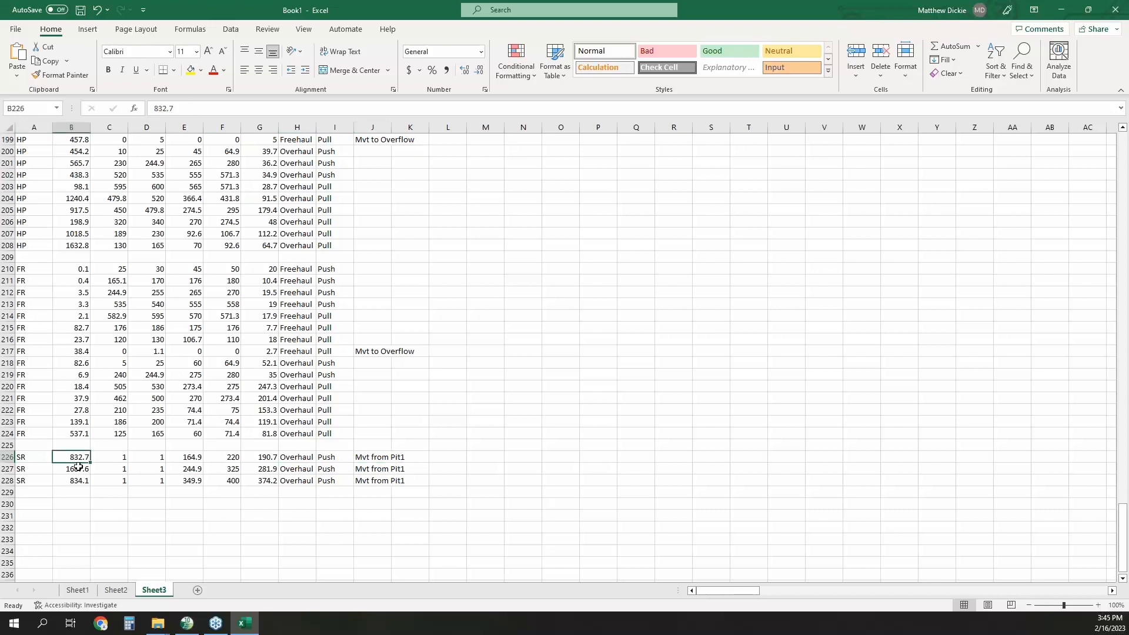
click(121, 460)
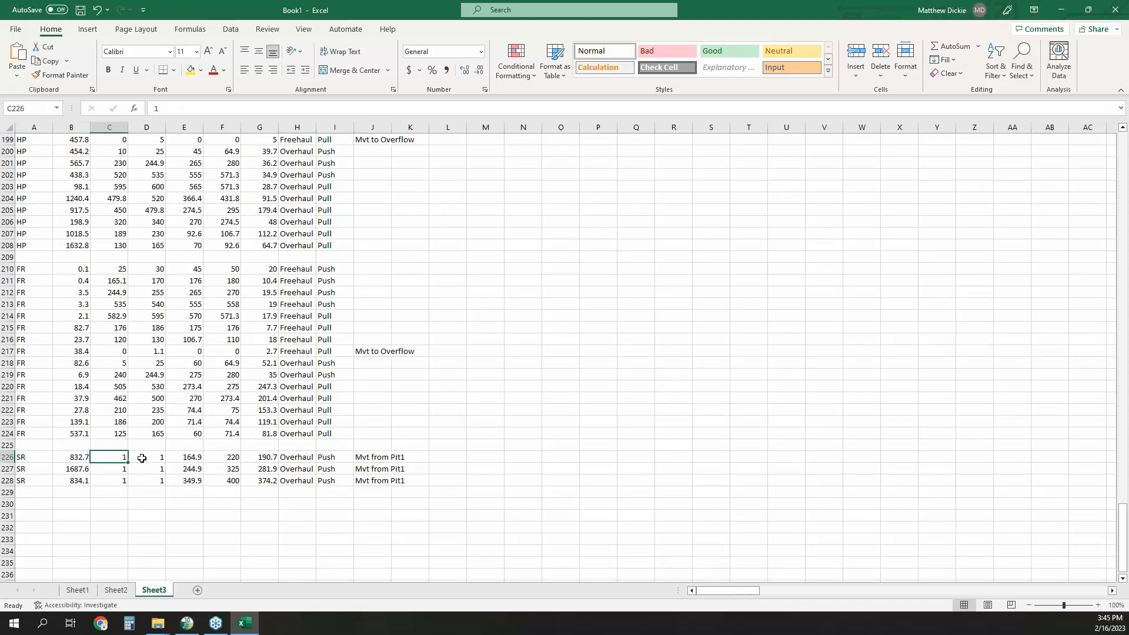
scroll(141, 458, up, 11)
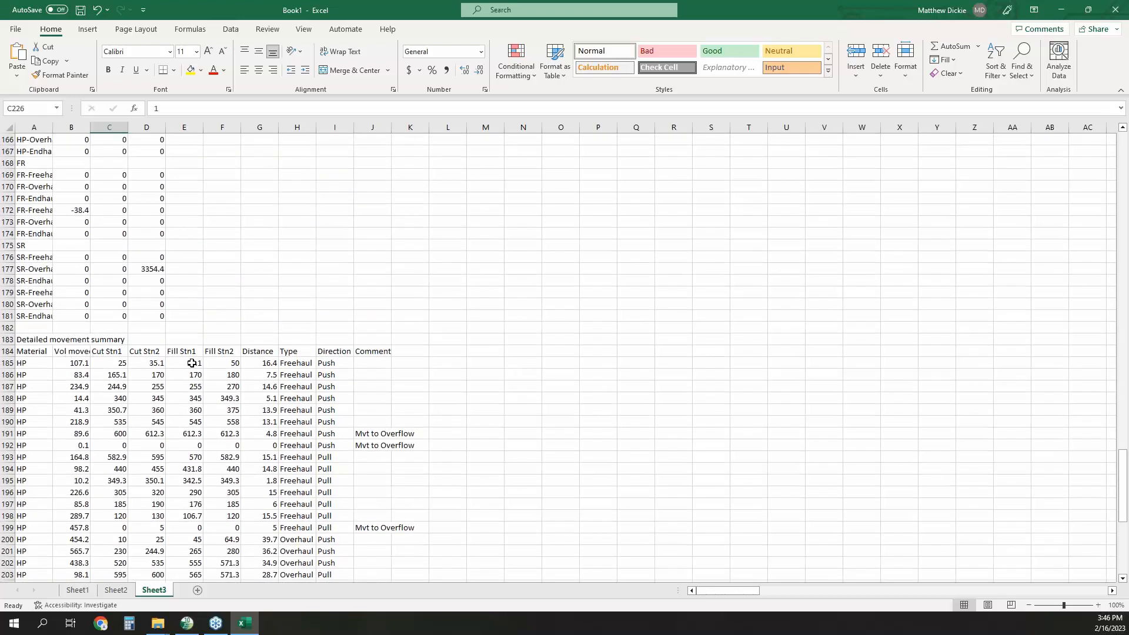
scroll(266, 413, down, 8)
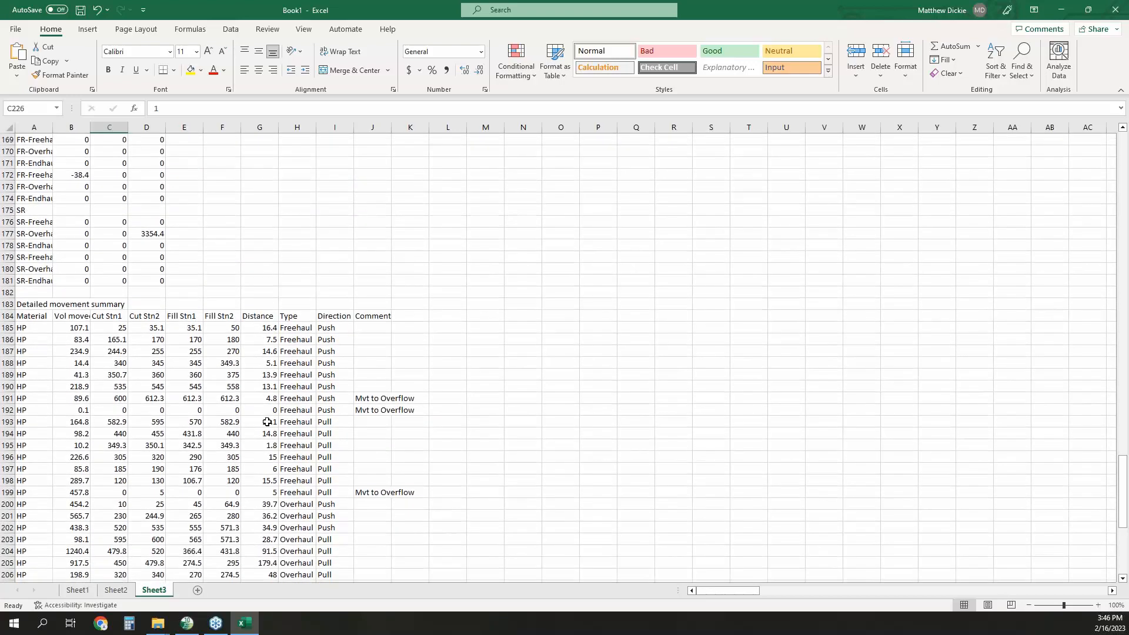
scroll(277, 441, down, 5)
scroll(297, 464, up, 2)
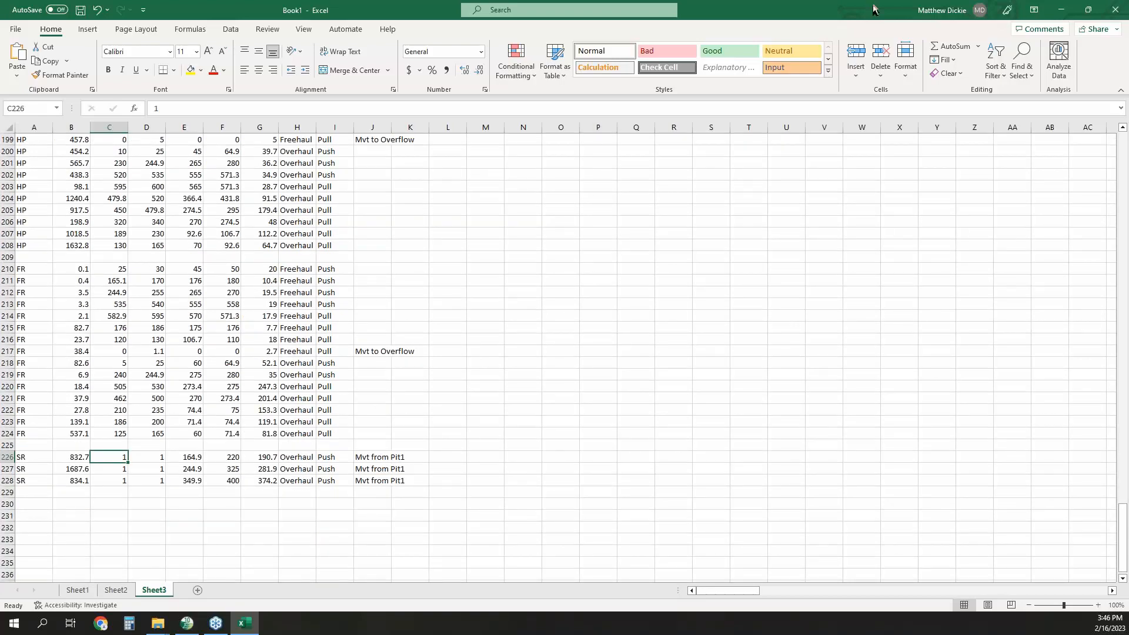
Switch back to the Location design and narrow the Profile window so the Section, 3D and Plan windows are uncovered.
click(1067, 6)
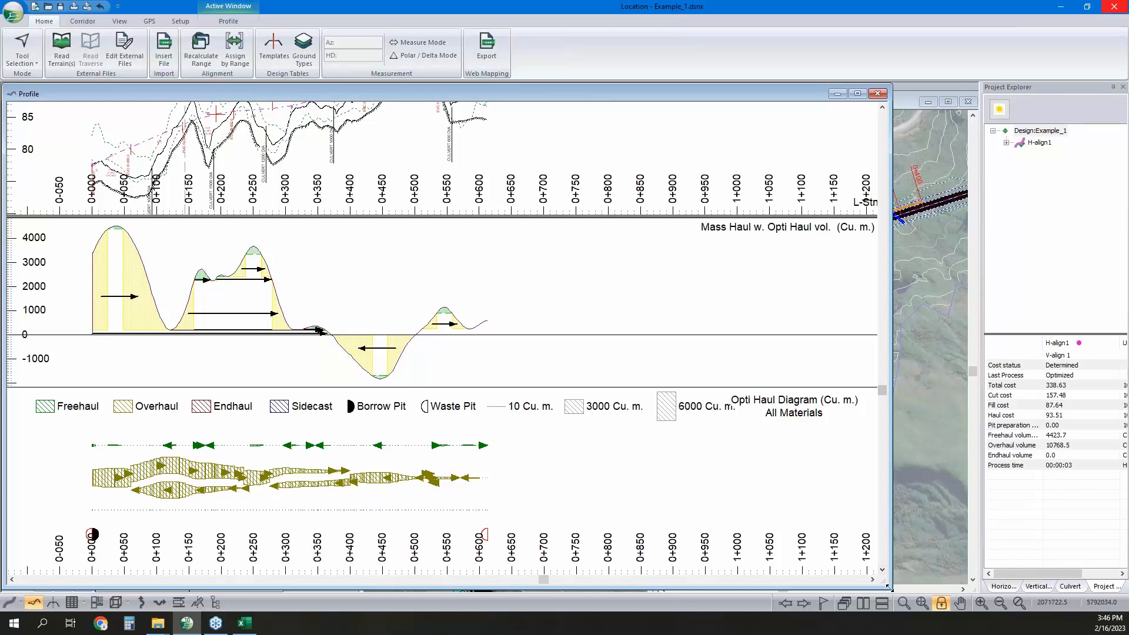
drag(885, 584, 359, 584)
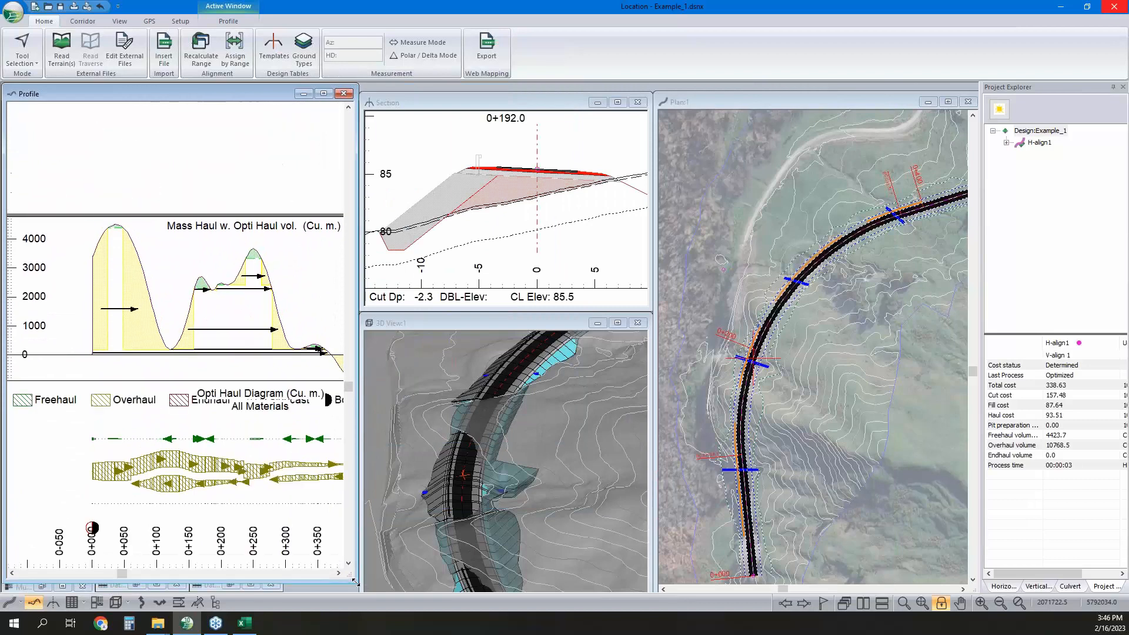
mouse_move(406, 548)
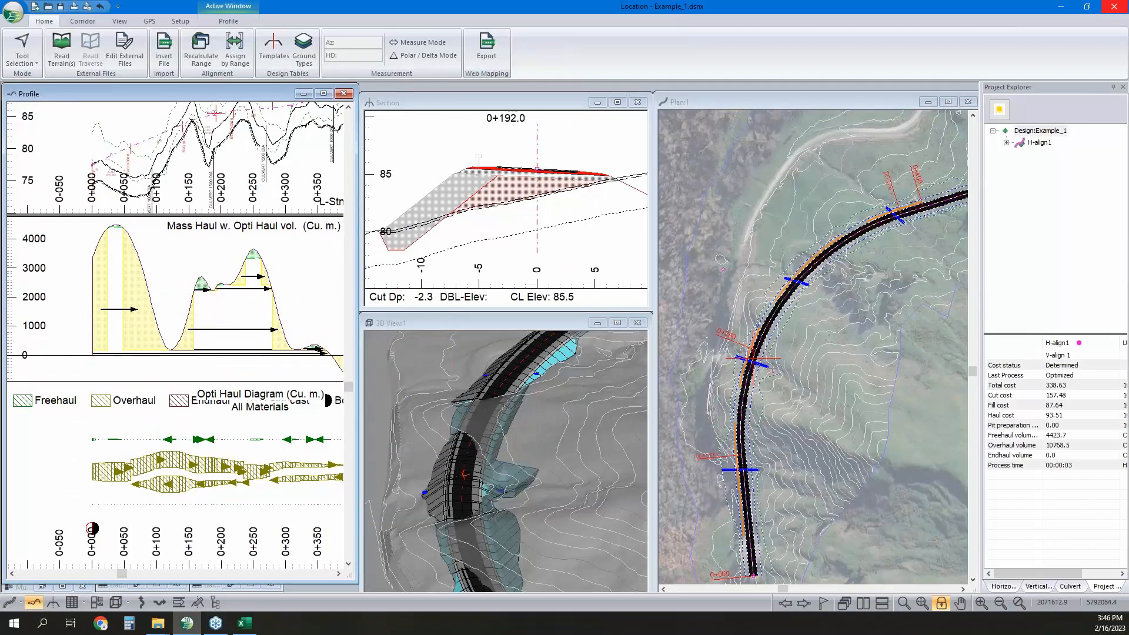
mouse_move(845, 320)
mouse_move(787, 353)
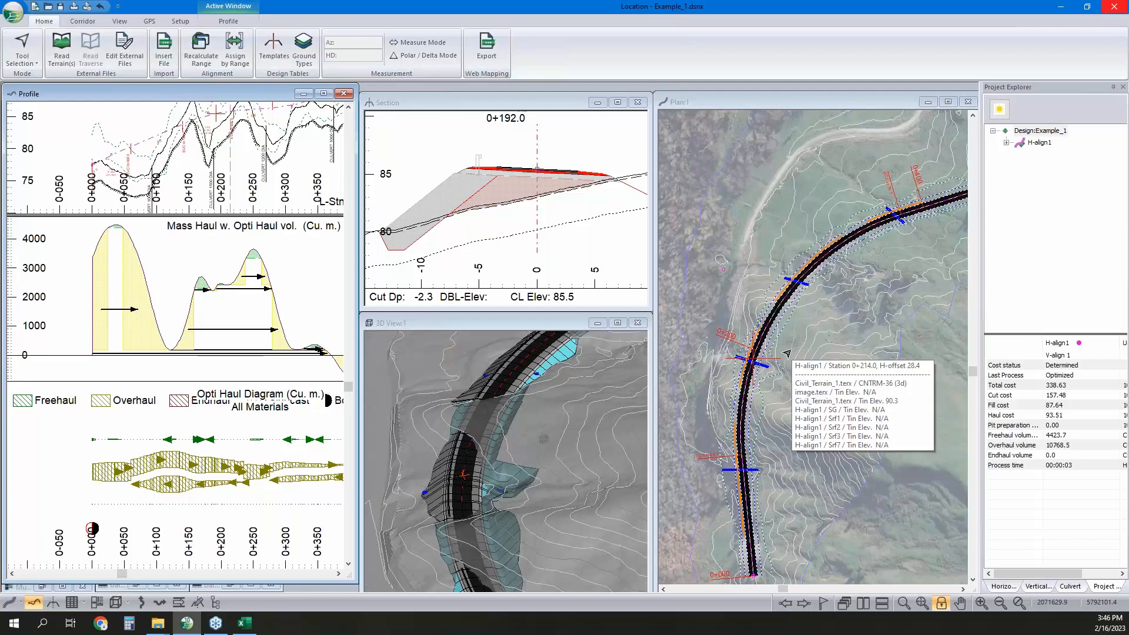
Start exporting the design as a LandXML (*.xml) file named Example_1.
click(14, 11)
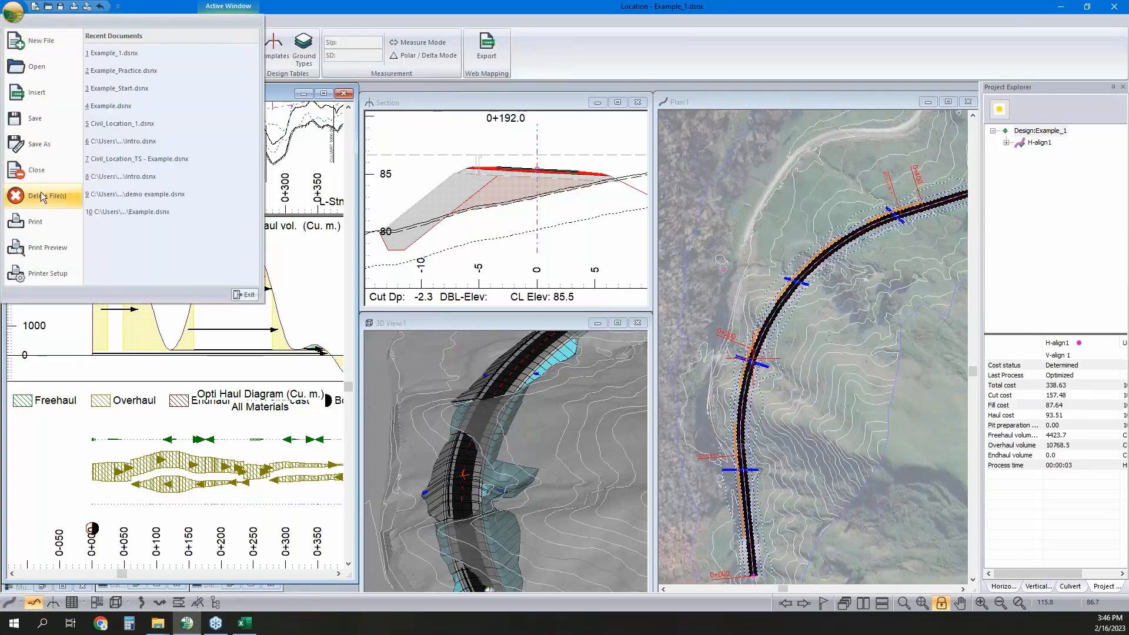
click(39, 144)
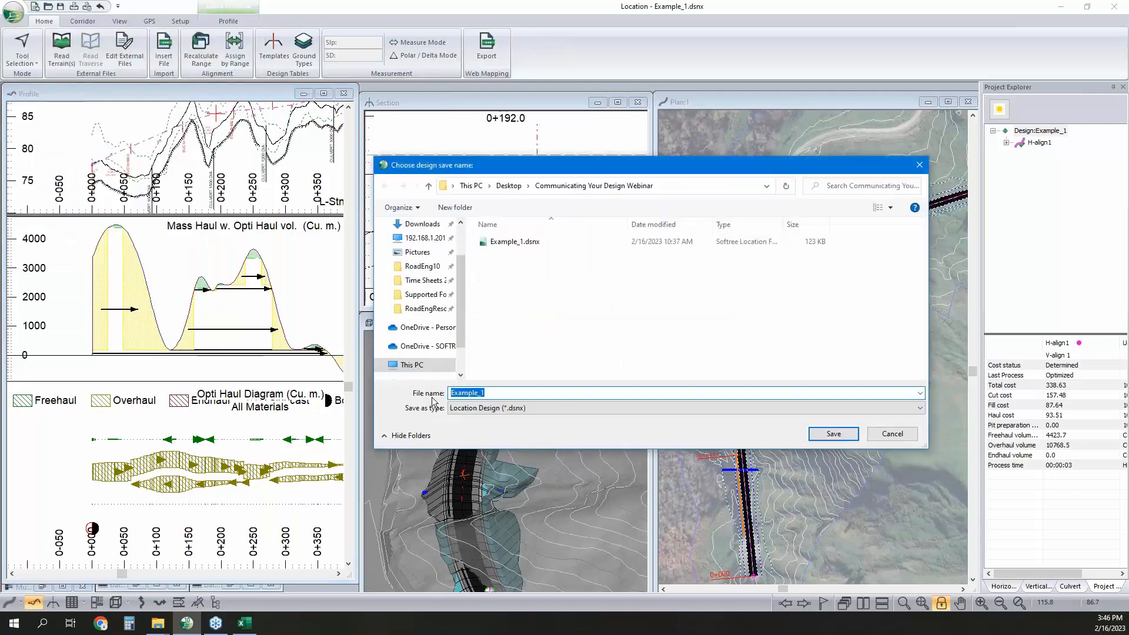
click(505, 408)
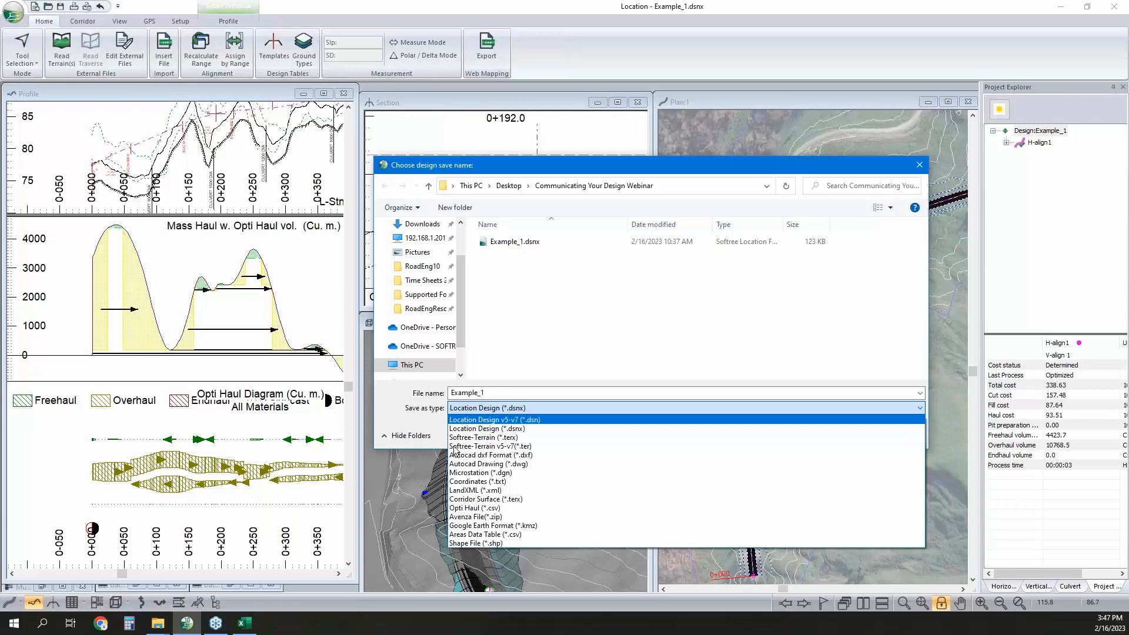
click(469, 492)
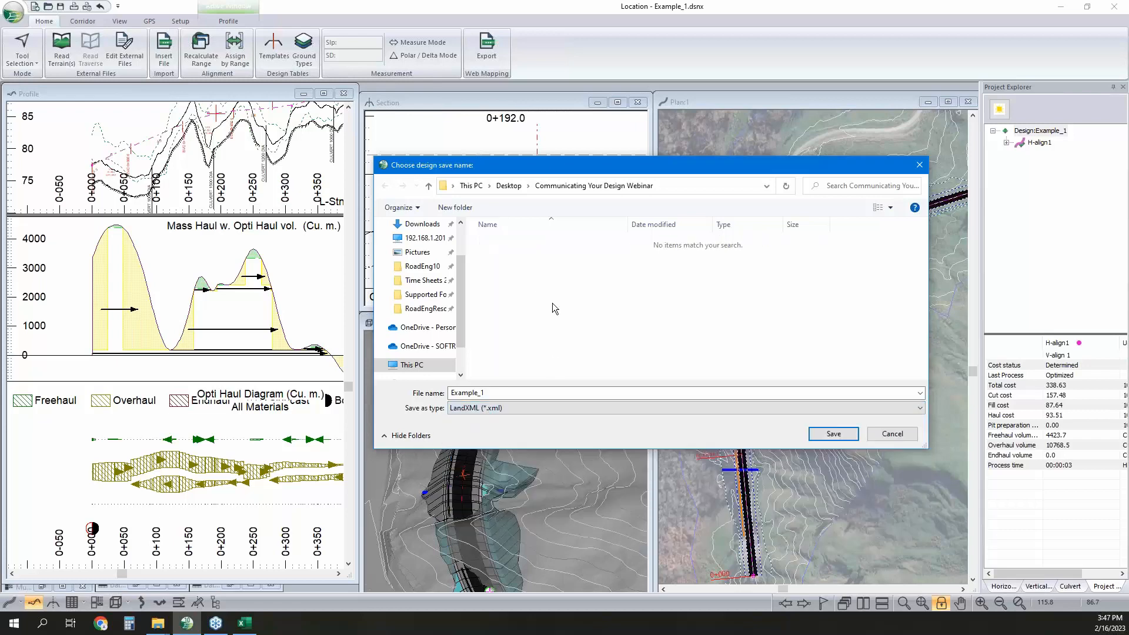
click(833, 434)
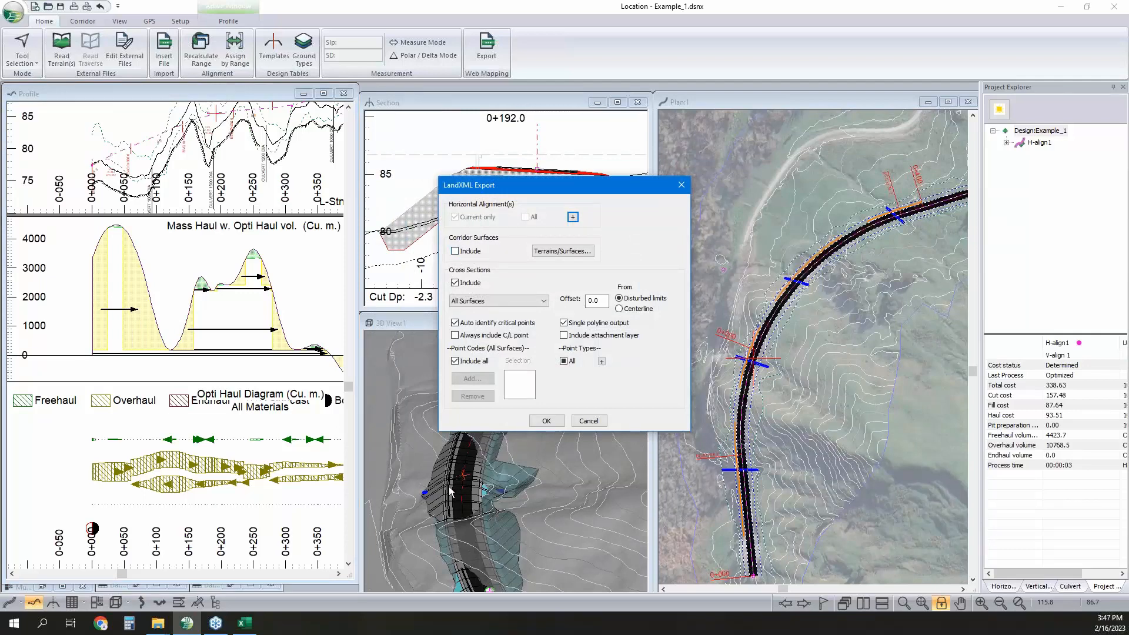
Include corridor surfaces in the LandXML export and look through the list of reference terrains and surfaces.
click(455, 251)
click(531, 252)
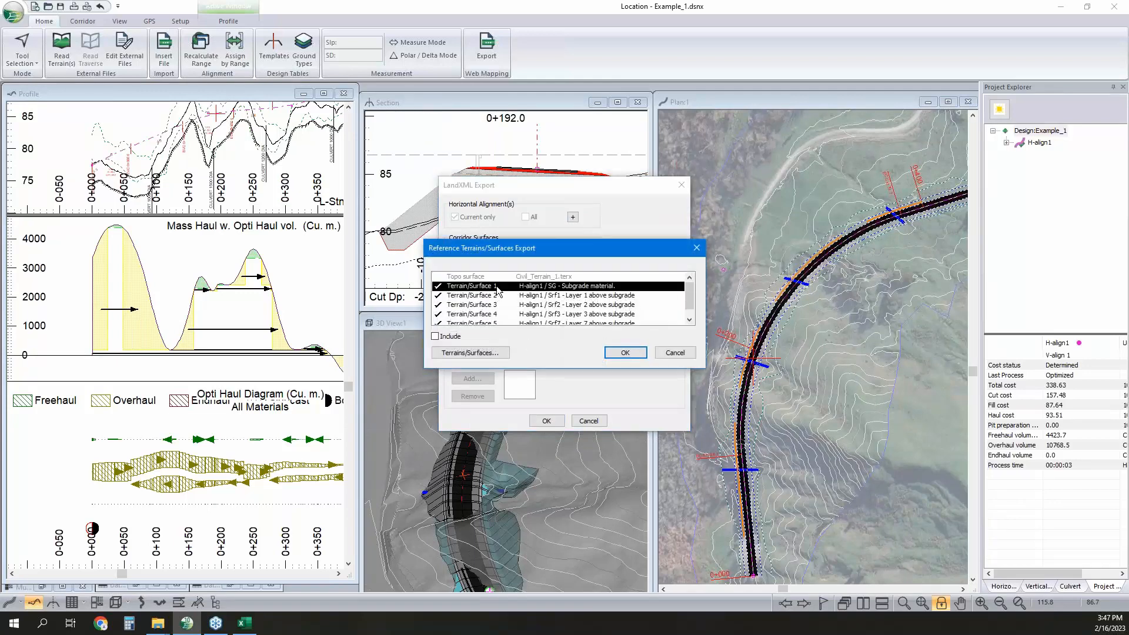
scroll(500, 298, down, 1)
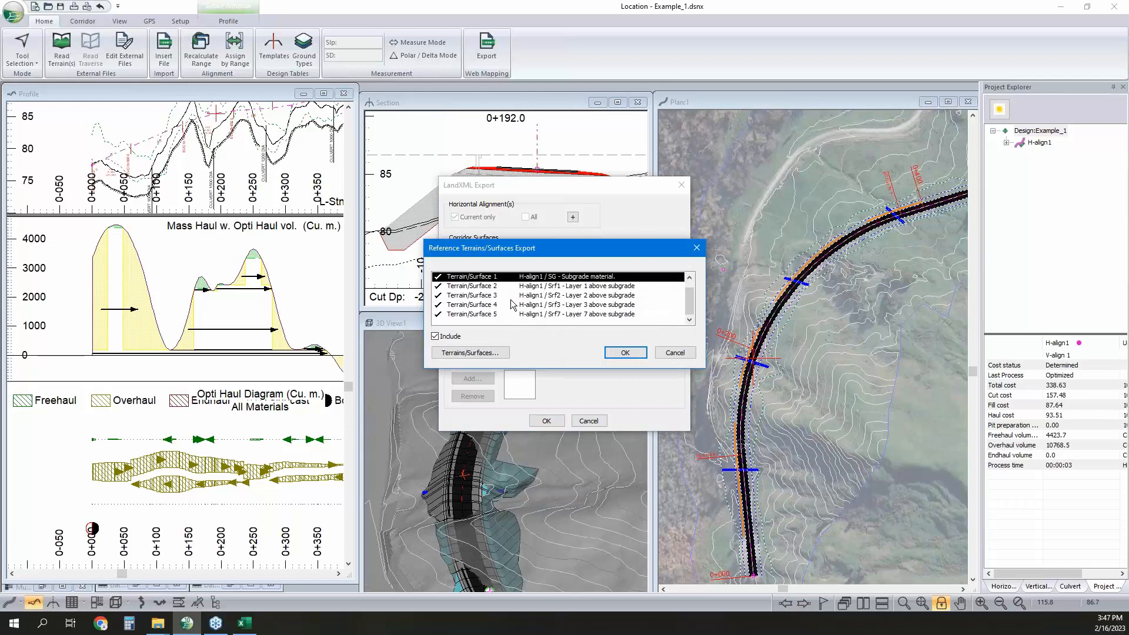
click(503, 315)
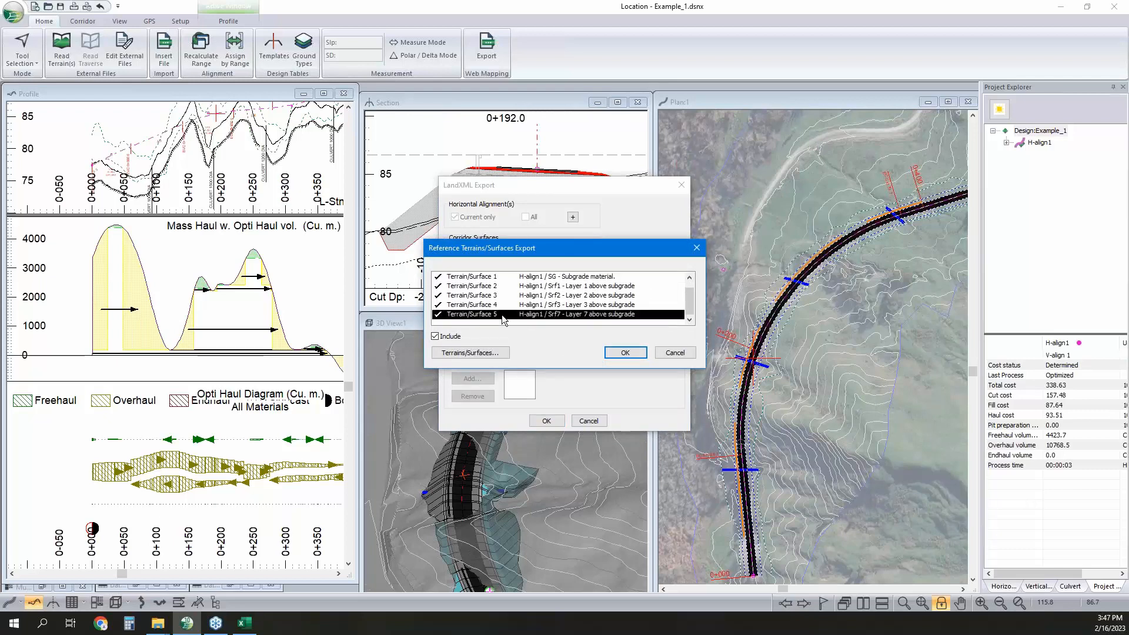
click(503, 288)
scroll(504, 288, up, 1)
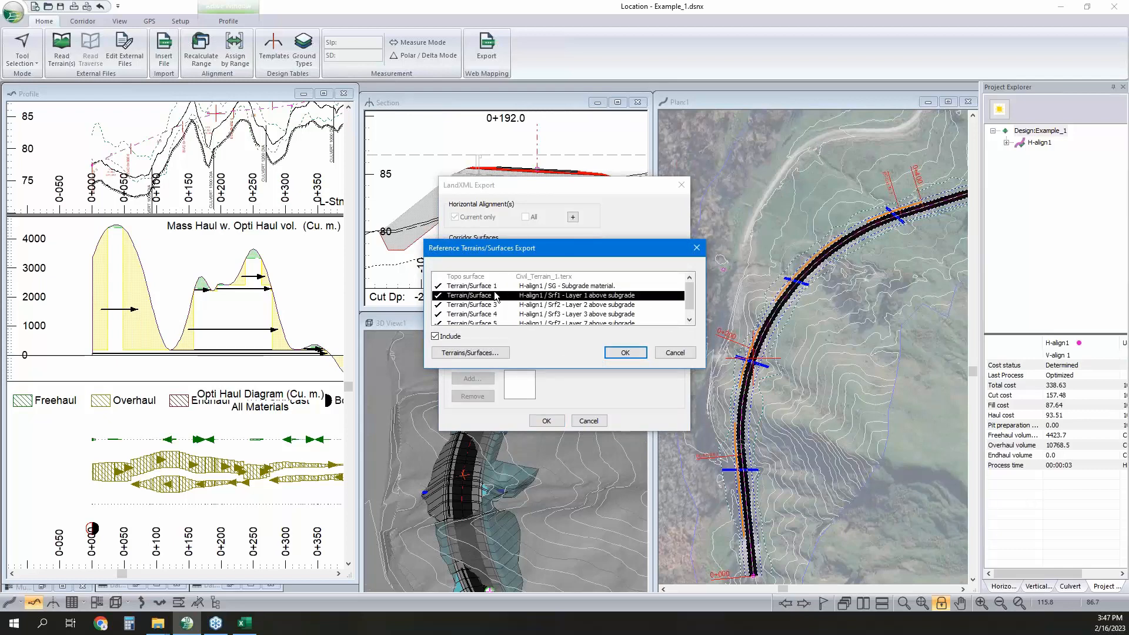
Exclude surfaces Srf1, Srf2, Srf3 and Srf7 from the export, leaving only the SG subgrade surface included.
click(465, 297)
click(466, 306)
click(466, 306)
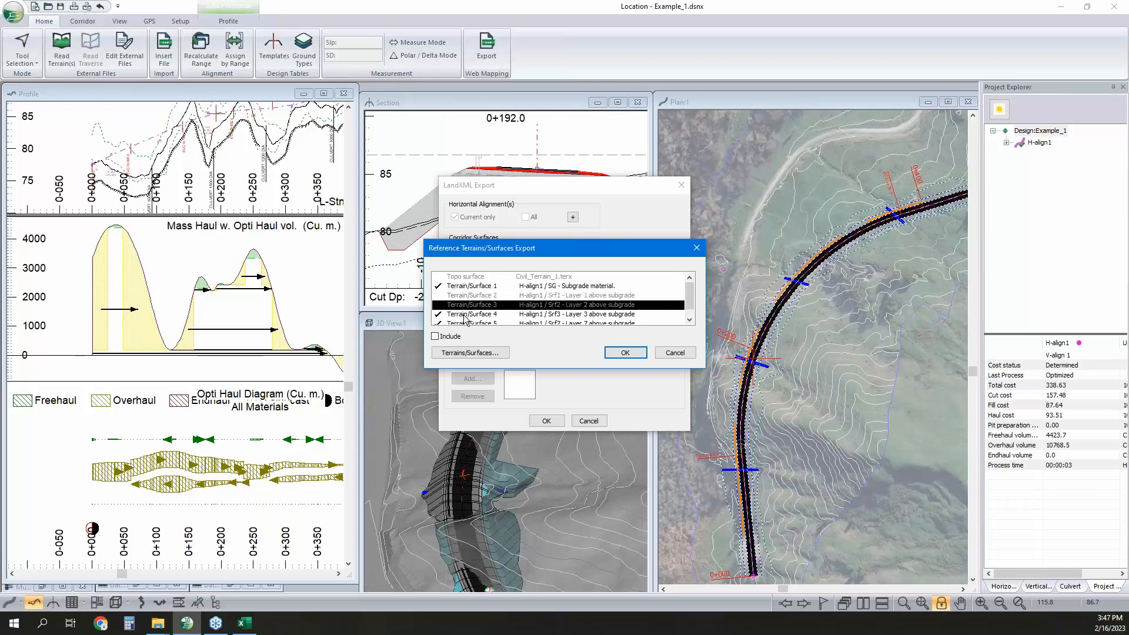
double_click(468, 315)
scroll(466, 315, down, 1)
double_click(468, 316)
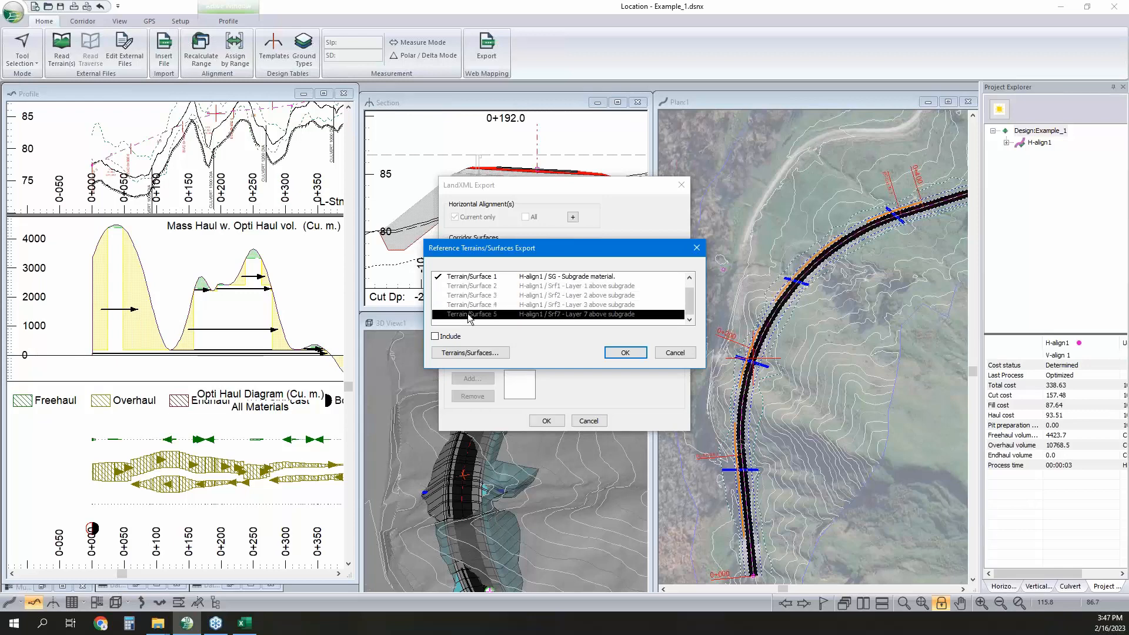
Include surfaces Srf1, Srf2, Srf3 and Srf7 again, accept the surface list and cancel the LandXML export.
click(490, 276)
scroll(534, 291, up, 1)
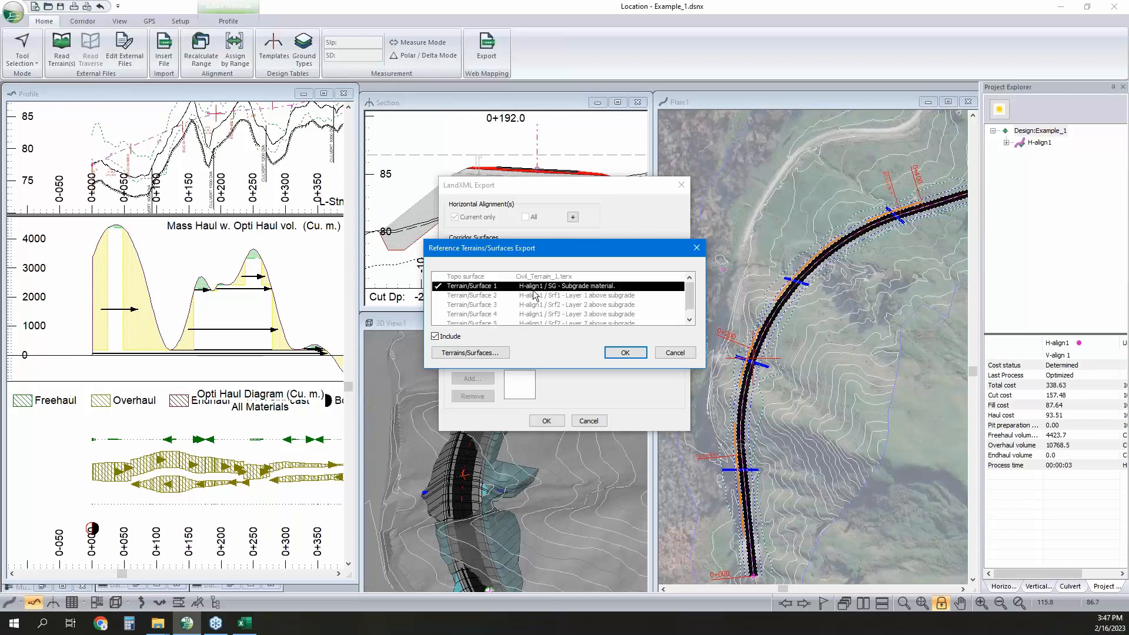
double_click(498, 295)
double_click(499, 306)
double_click(496, 316)
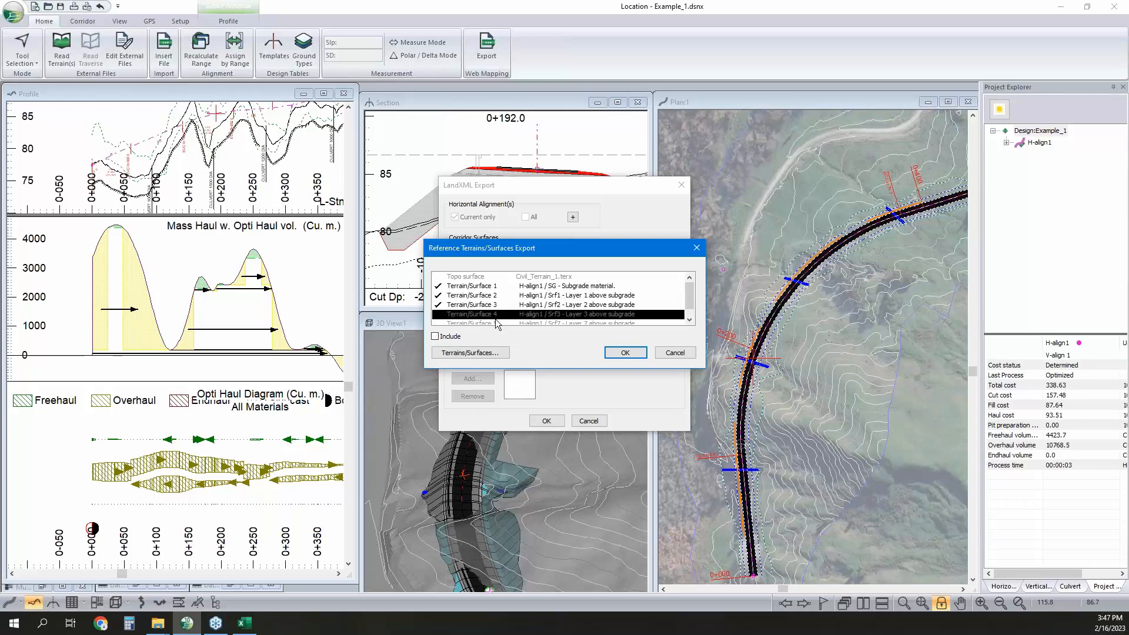
double_click(508, 321)
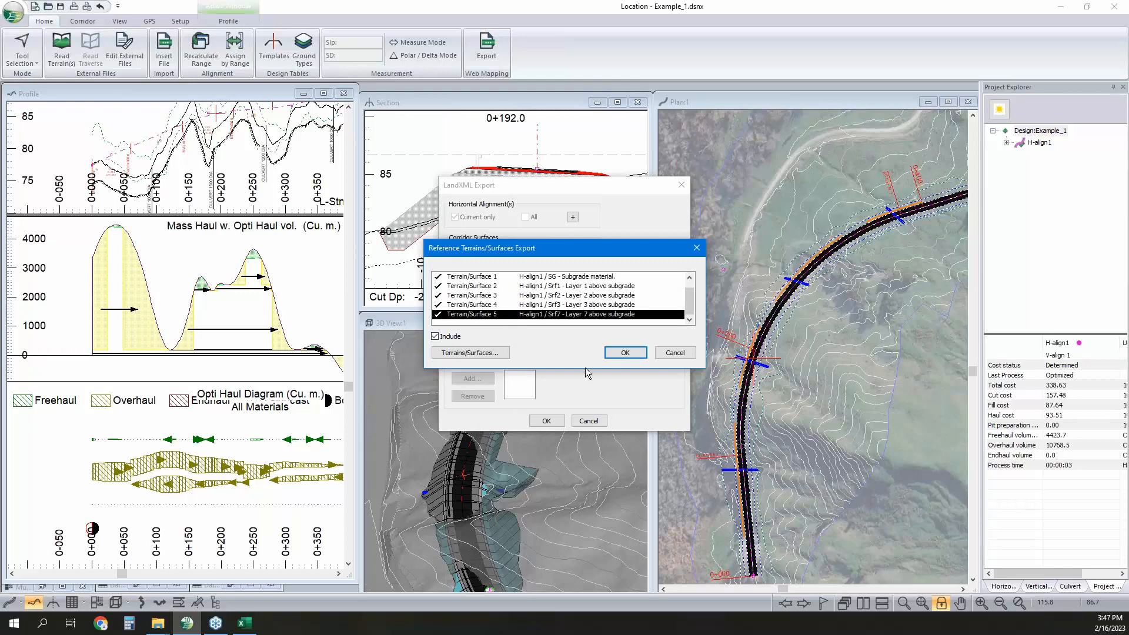
click(613, 353)
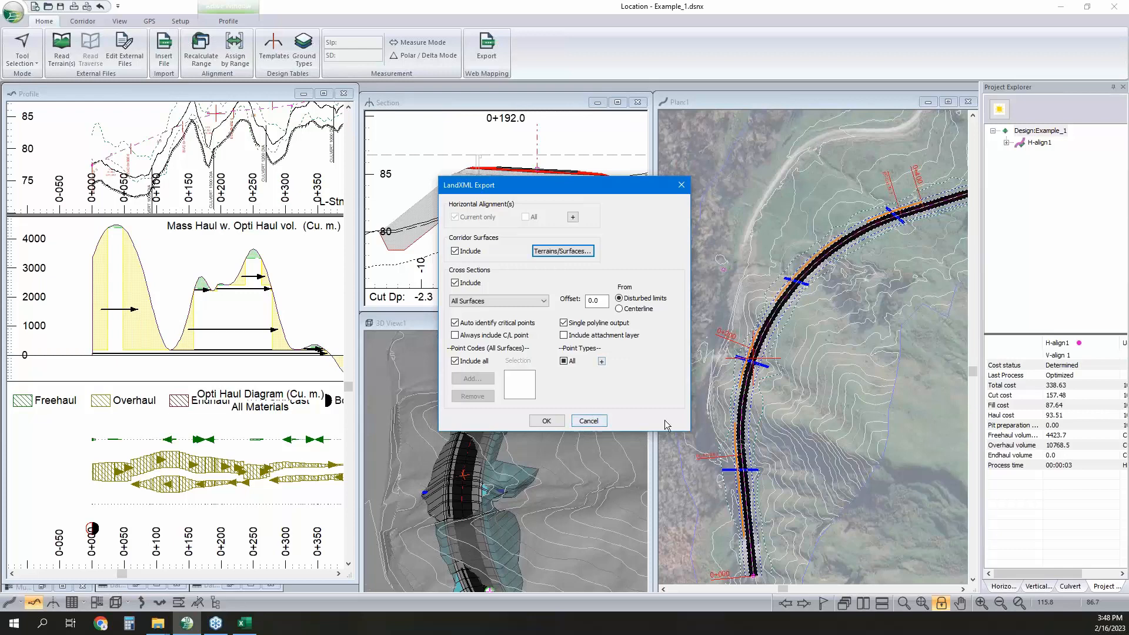
click(589, 422)
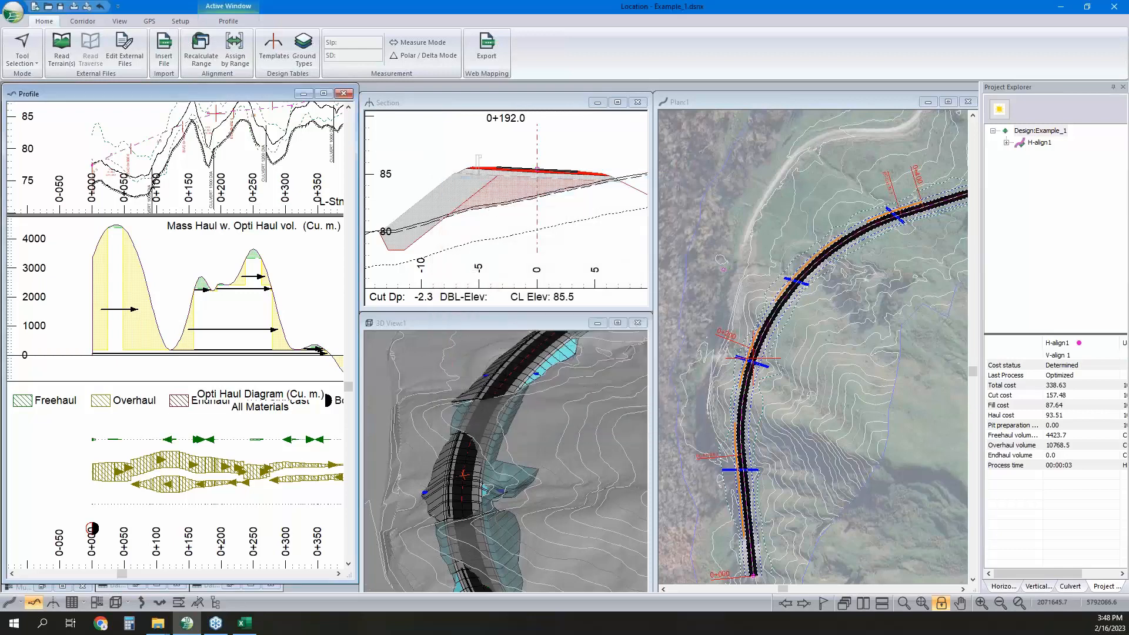
Examine the corridor lines in the Plan window up close around station 0+200 and the stretch just before it.
mouse_move(761, 340)
scroll(741, 415, up, 3)
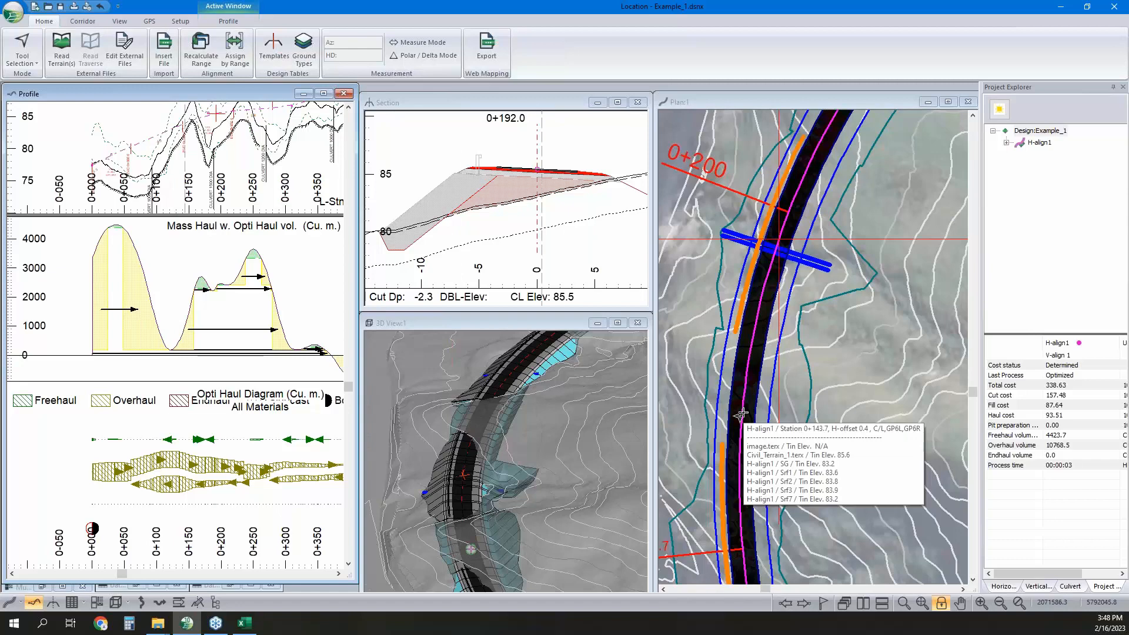
middle_drag(752, 556, 765, 518)
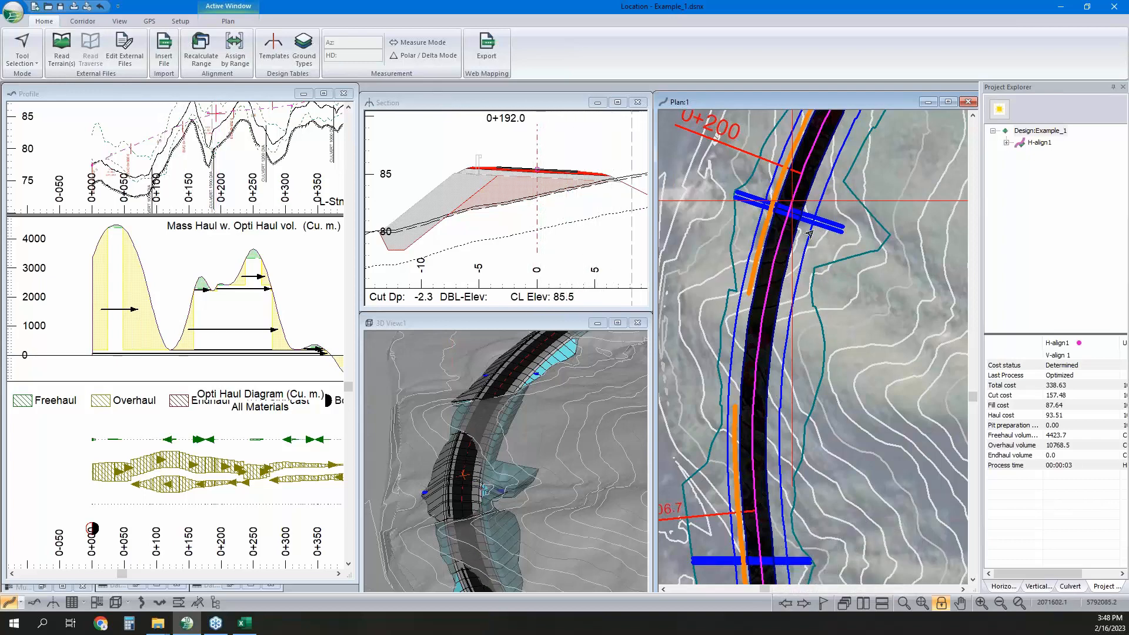
mouse_move(809, 234)
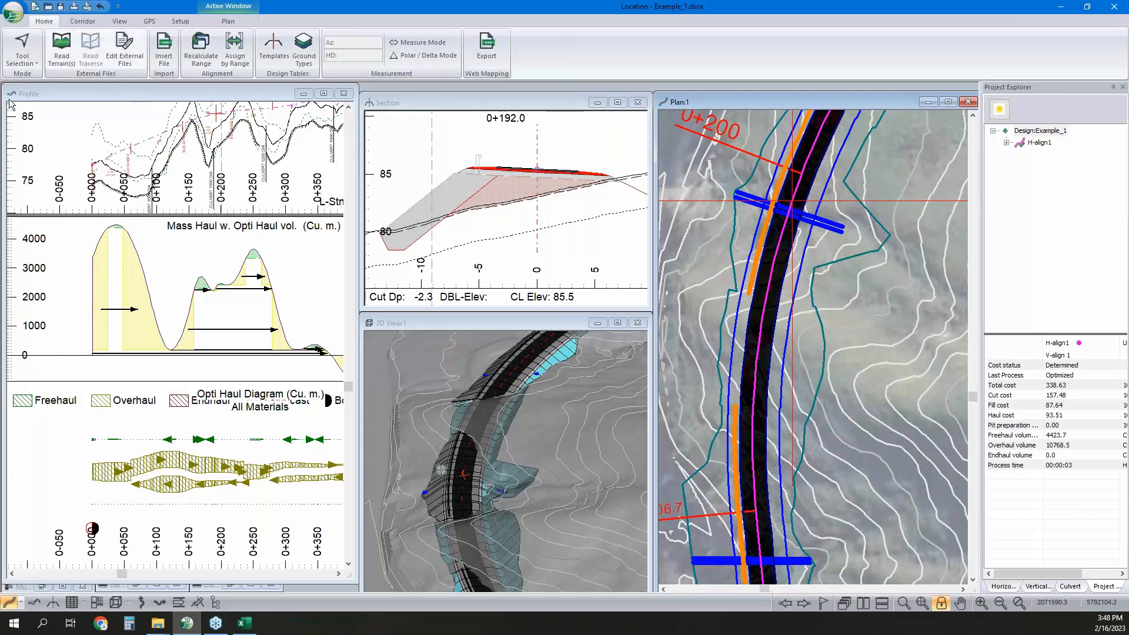
Start saving the design as a Coordinates (*.txt) file named Example_1 and open its ASCII export options.
click(15, 4)
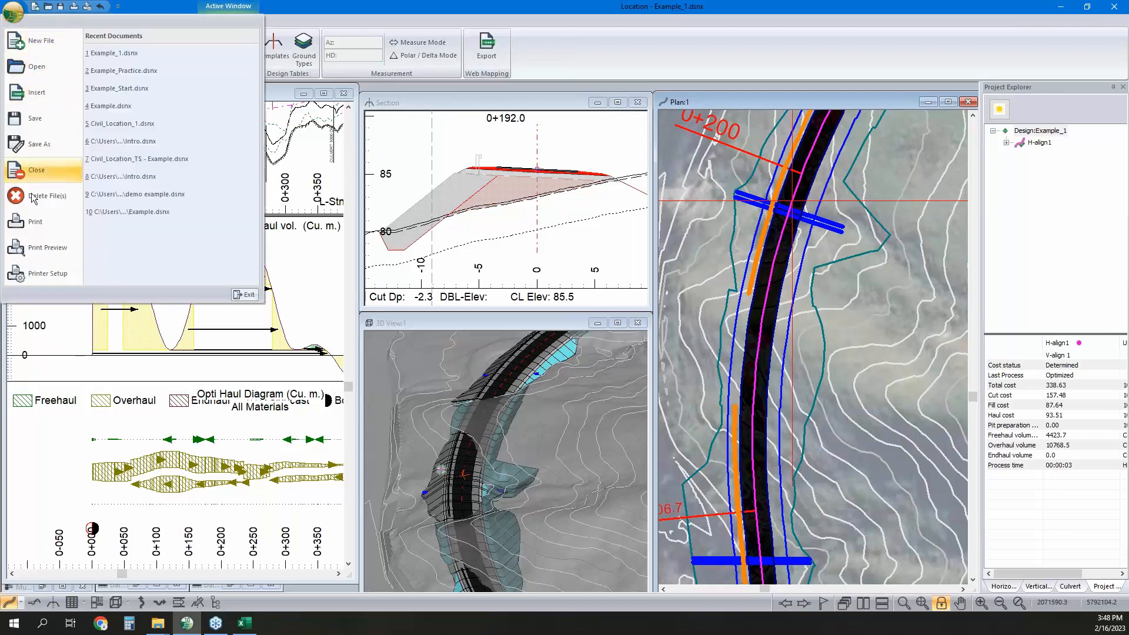
click(46, 151)
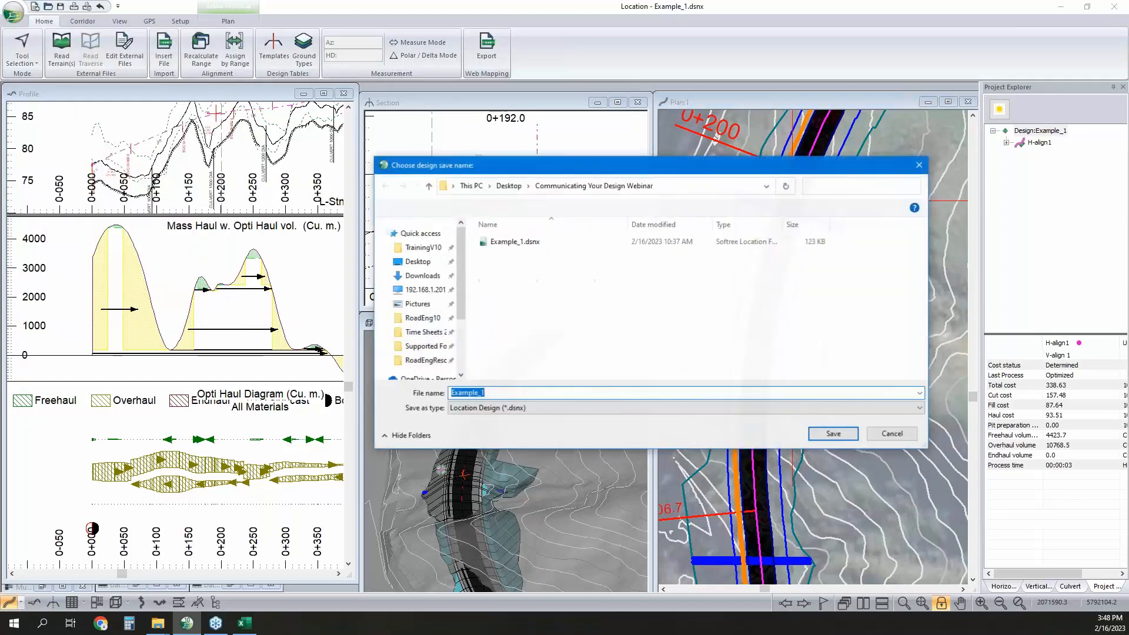
click(549, 408)
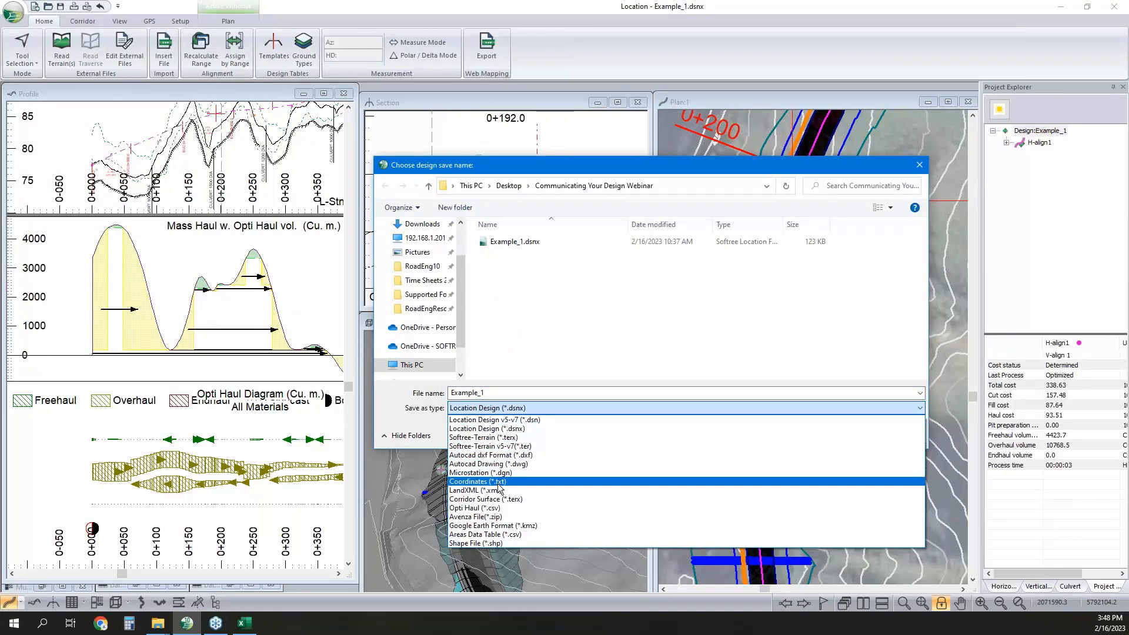
click(498, 482)
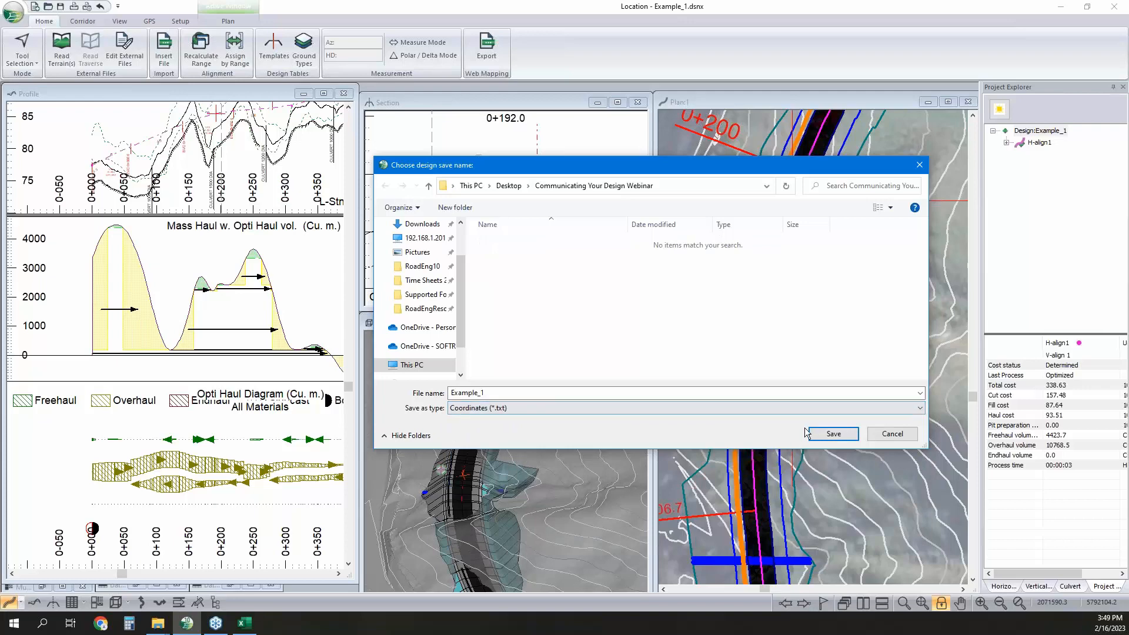
click(831, 434)
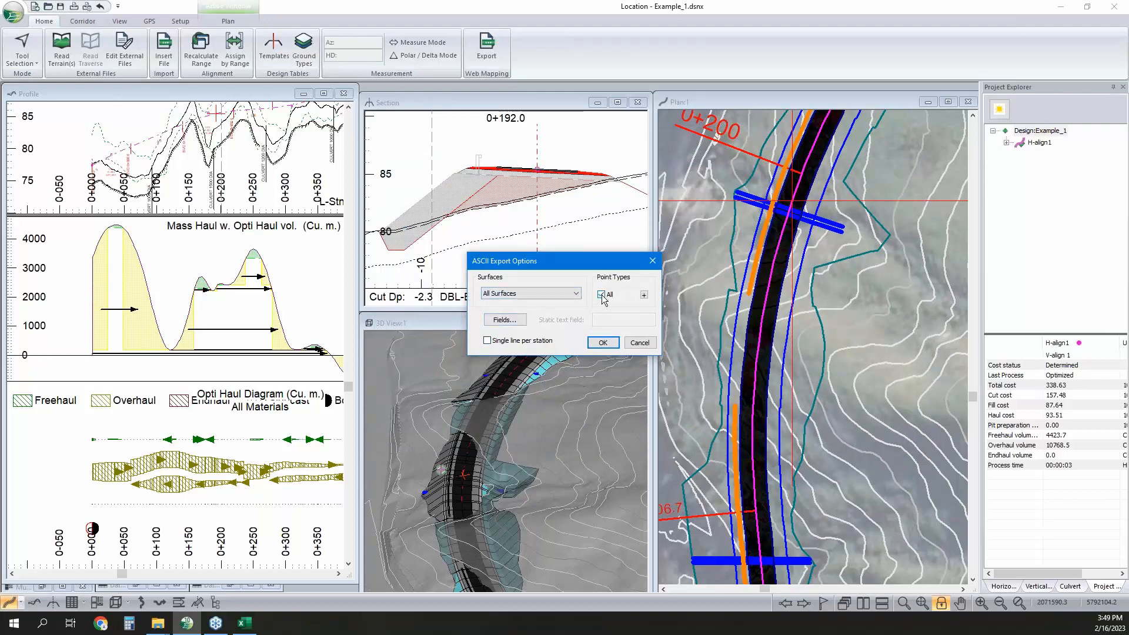
Remove P-station, H-offset and V-offset from the selected ASCII export fields, then discard the field changes and cancel the export.
click(523, 320)
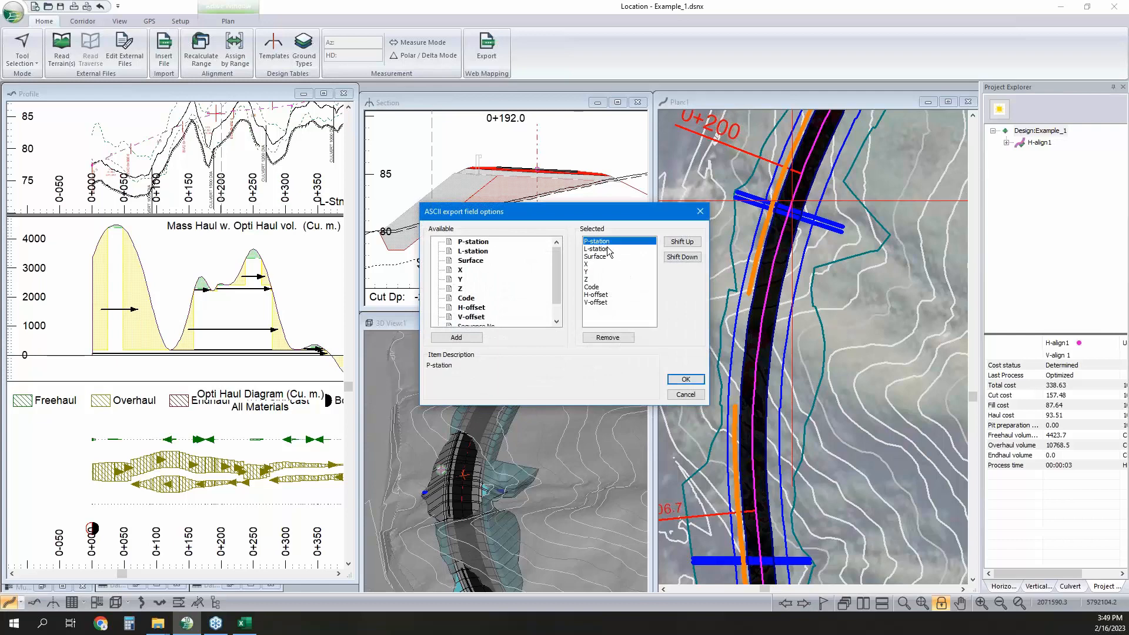
click(611, 338)
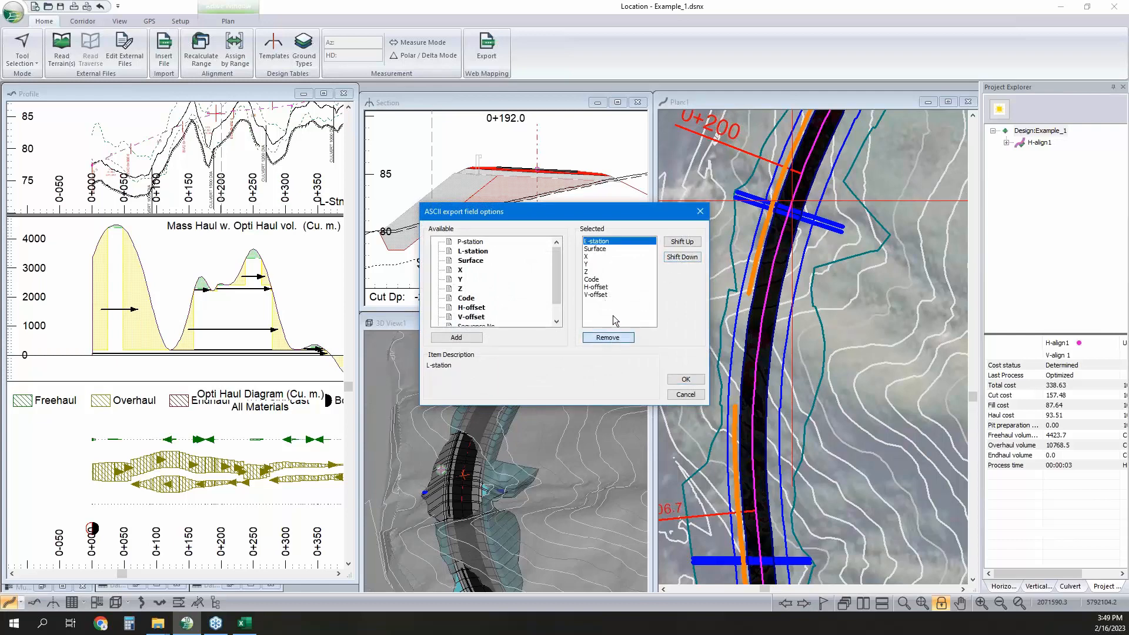
click(599, 250)
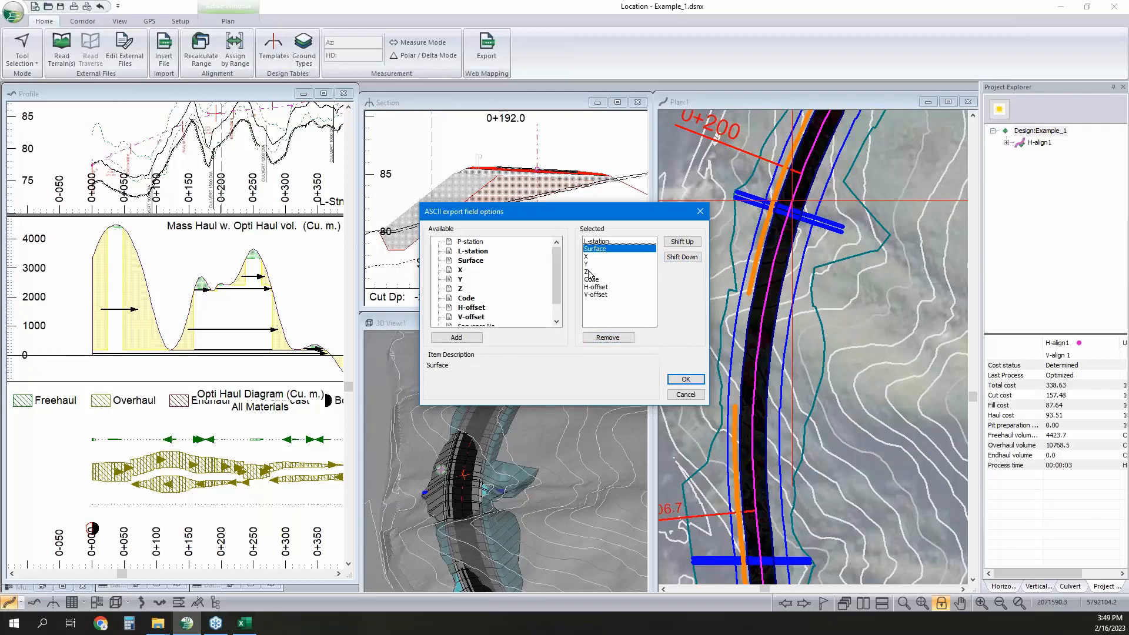
click(594, 287)
click(609, 339)
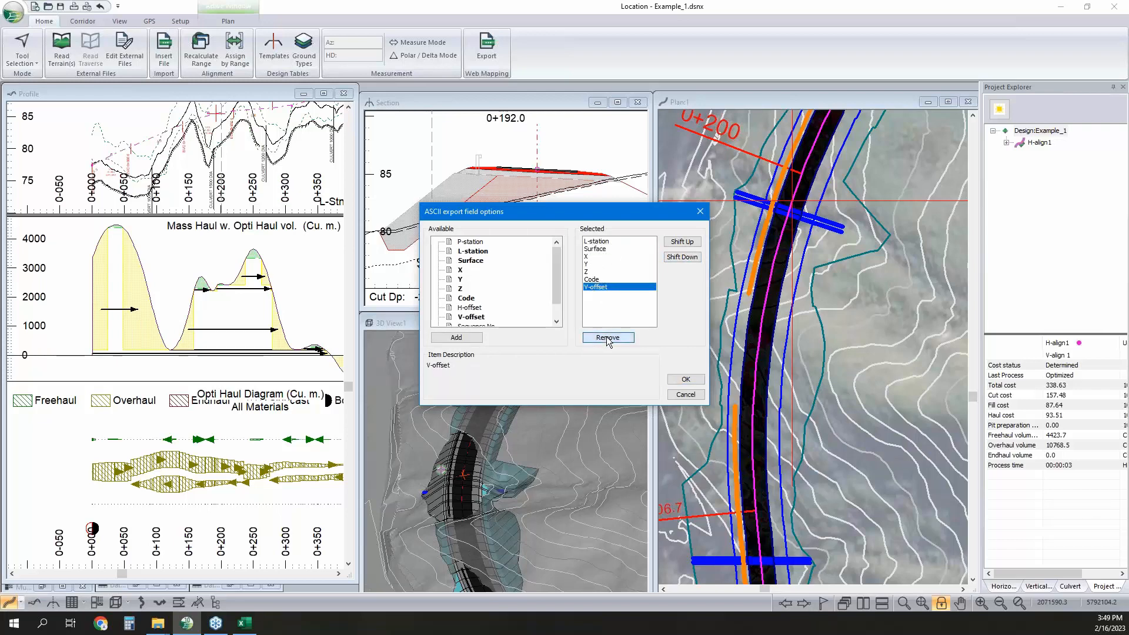
click(610, 339)
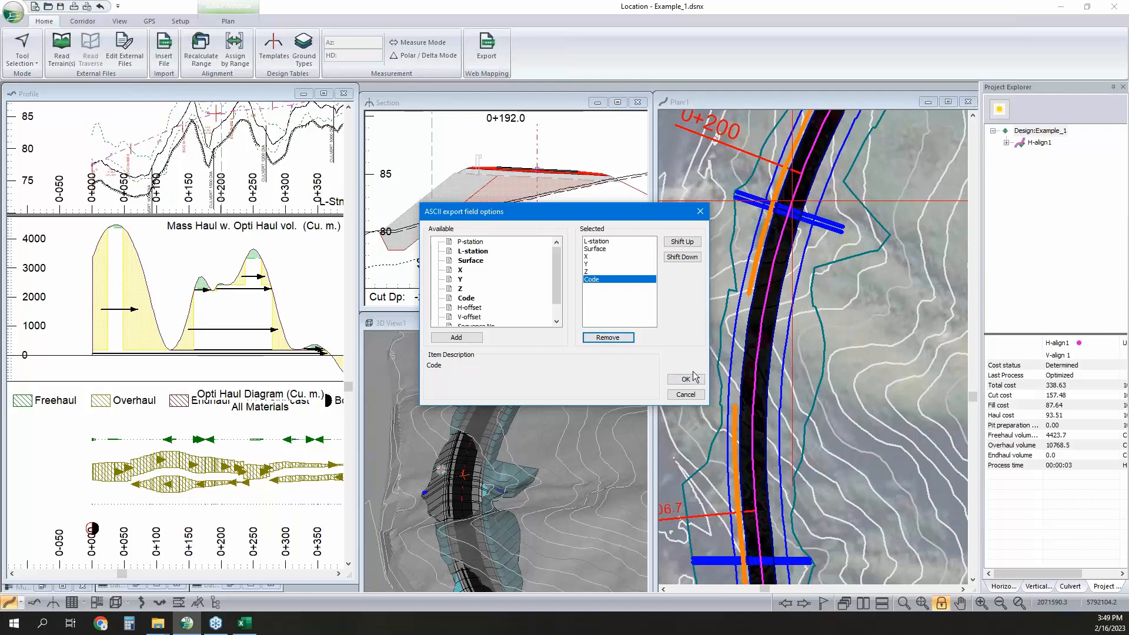
click(684, 396)
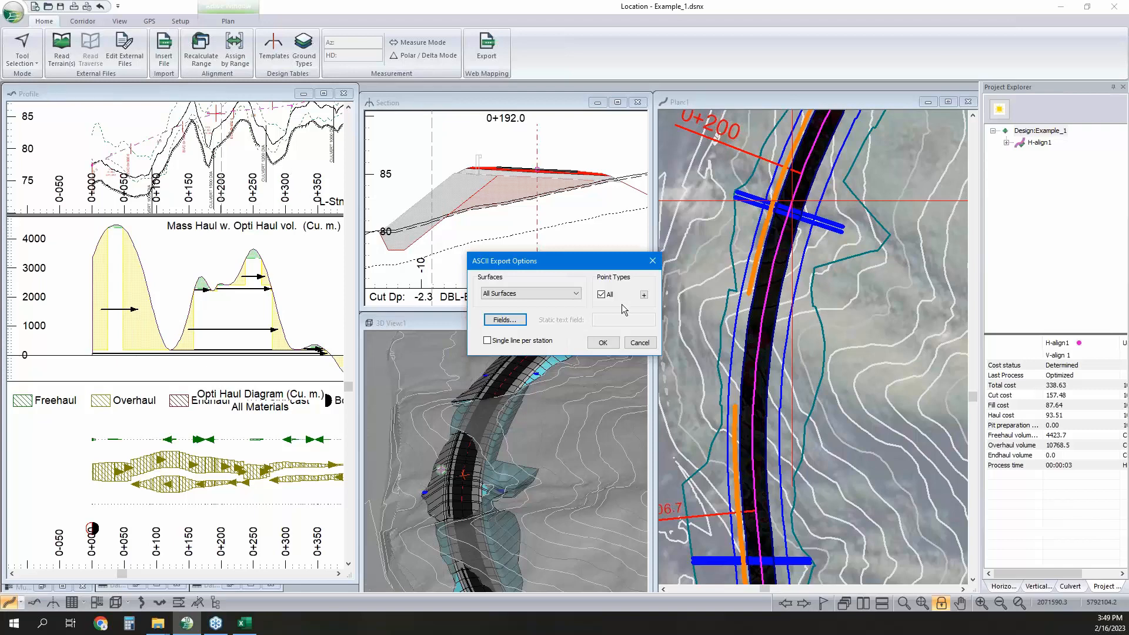
click(638, 342)
Look through the file formats available for saving the design and cancel the save.
click(13, 12)
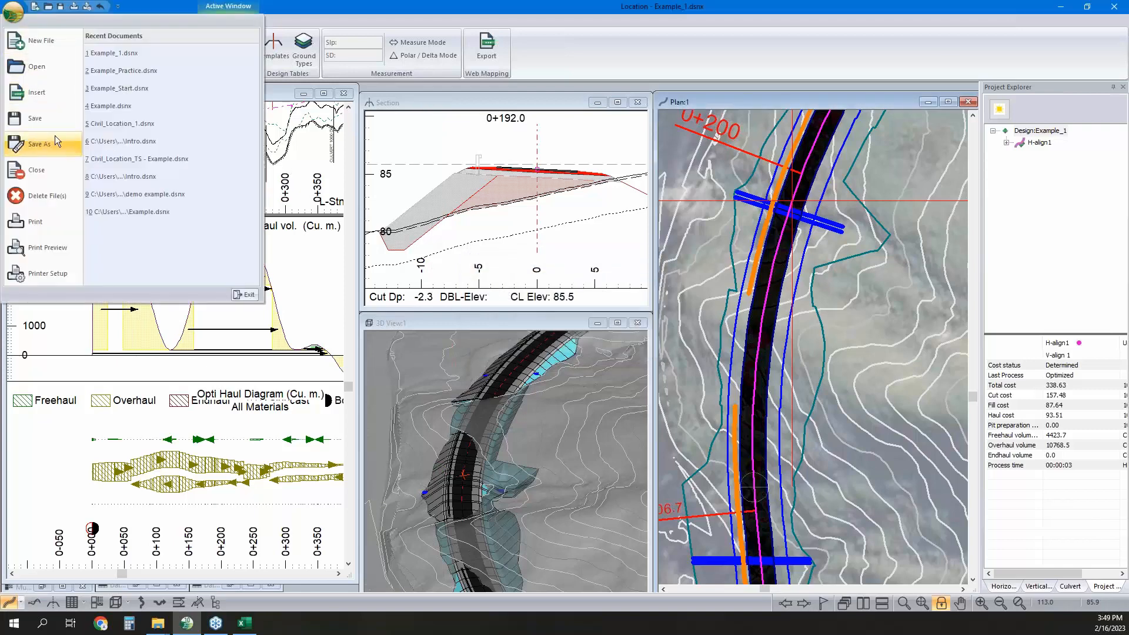
click(55, 136)
click(458, 408)
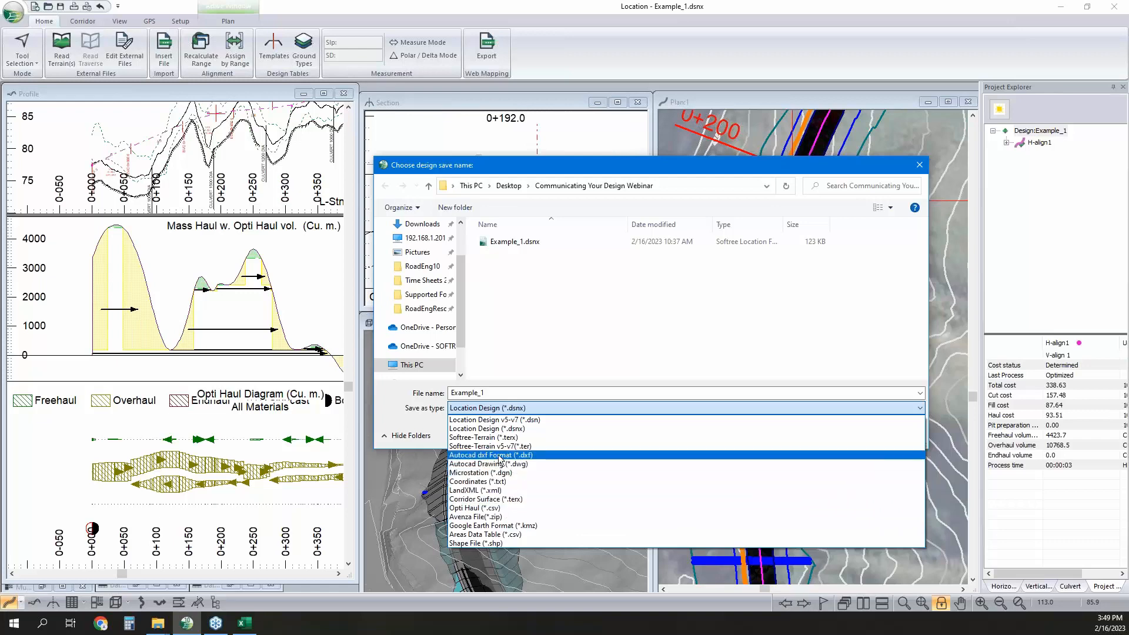
click(429, 423)
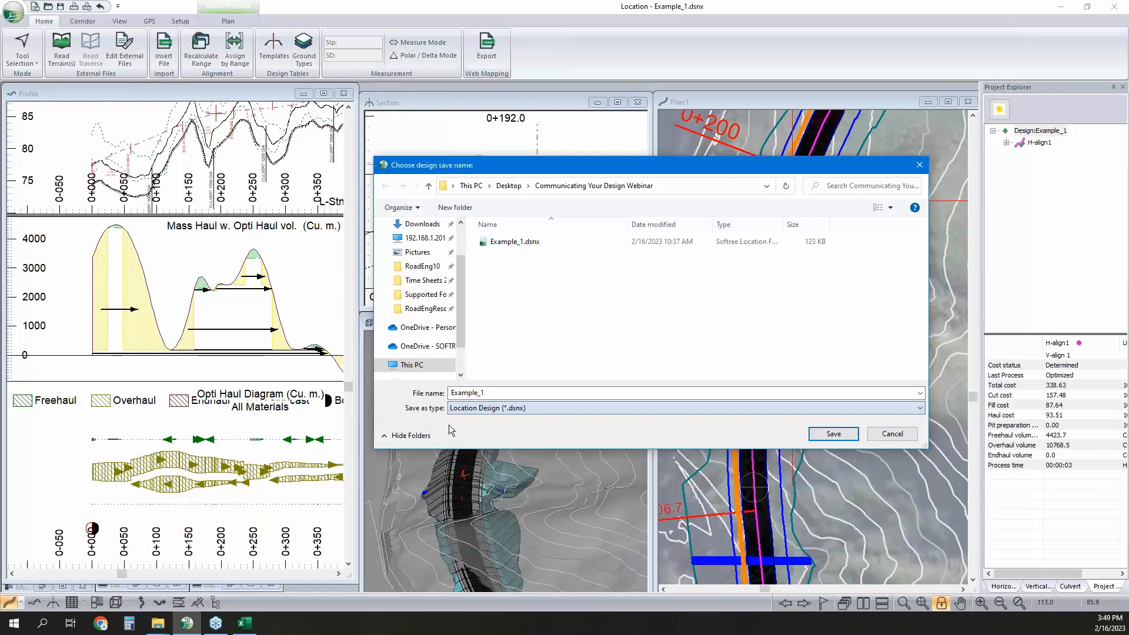
click(893, 436)
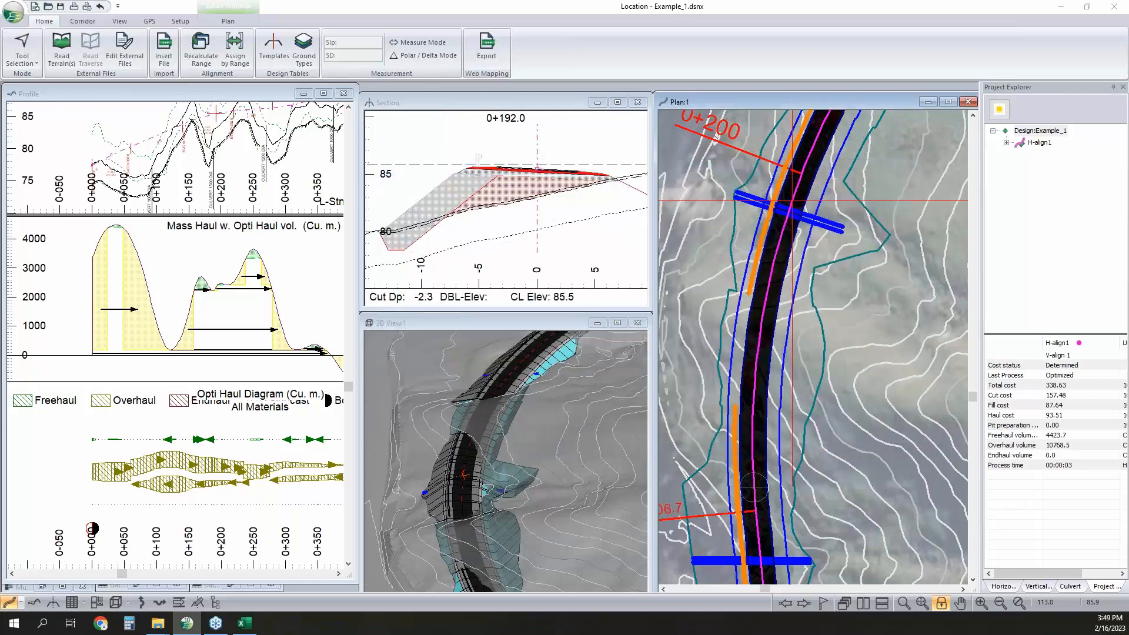
Open the Multi-Plot at full size and start saving the design as an Avenza File (*.zip) named Example_1.
click(97, 603)
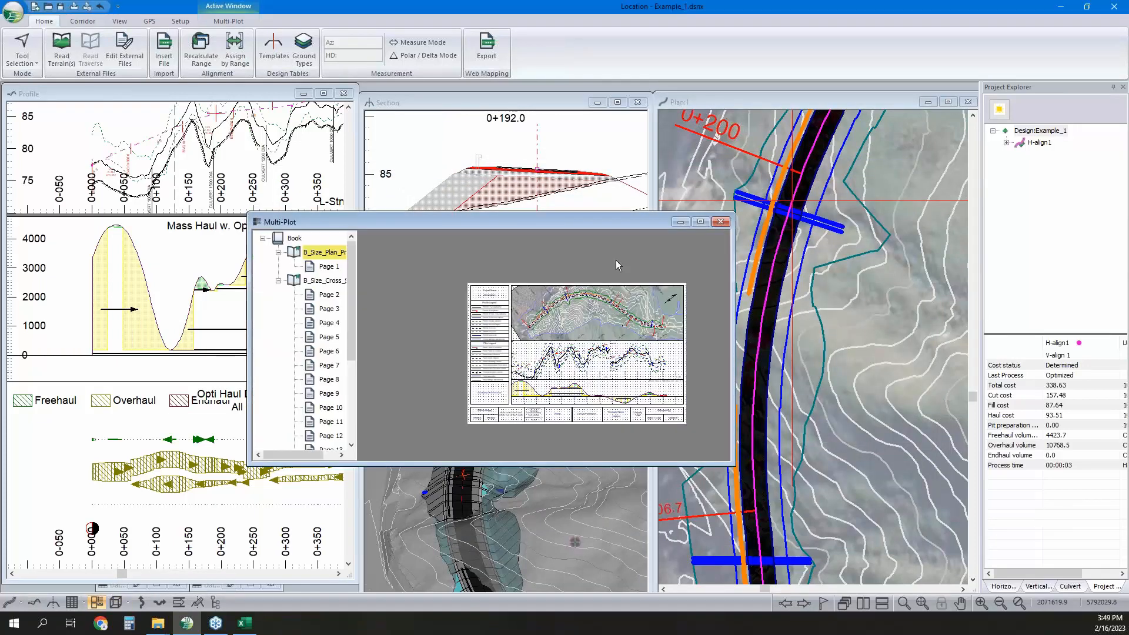
click(697, 222)
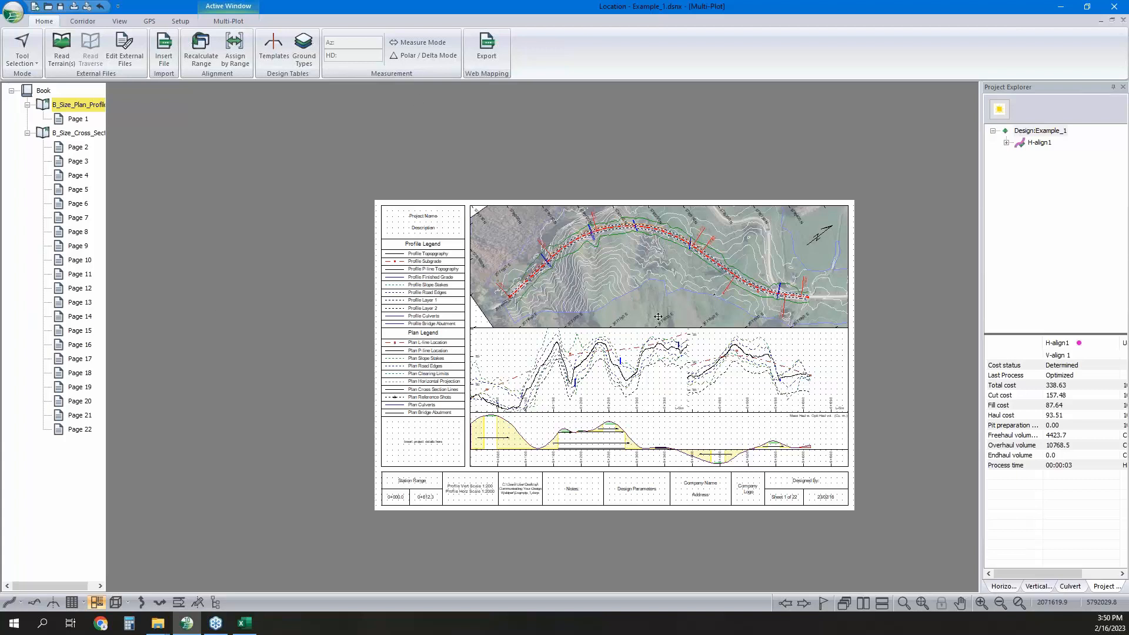
click(14, 11)
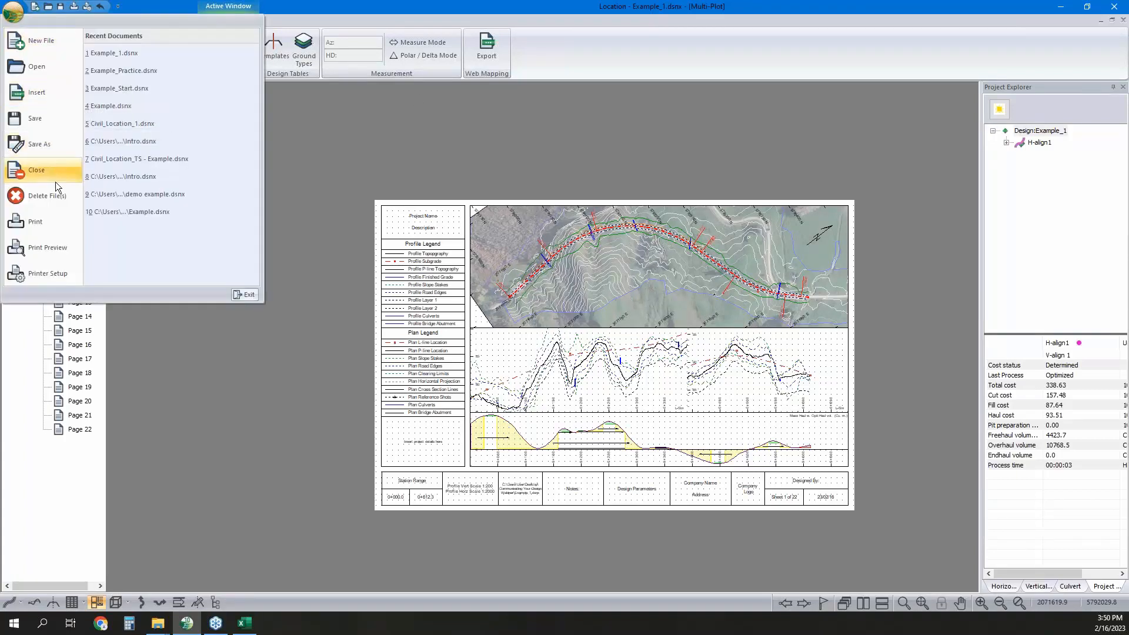
click(43, 150)
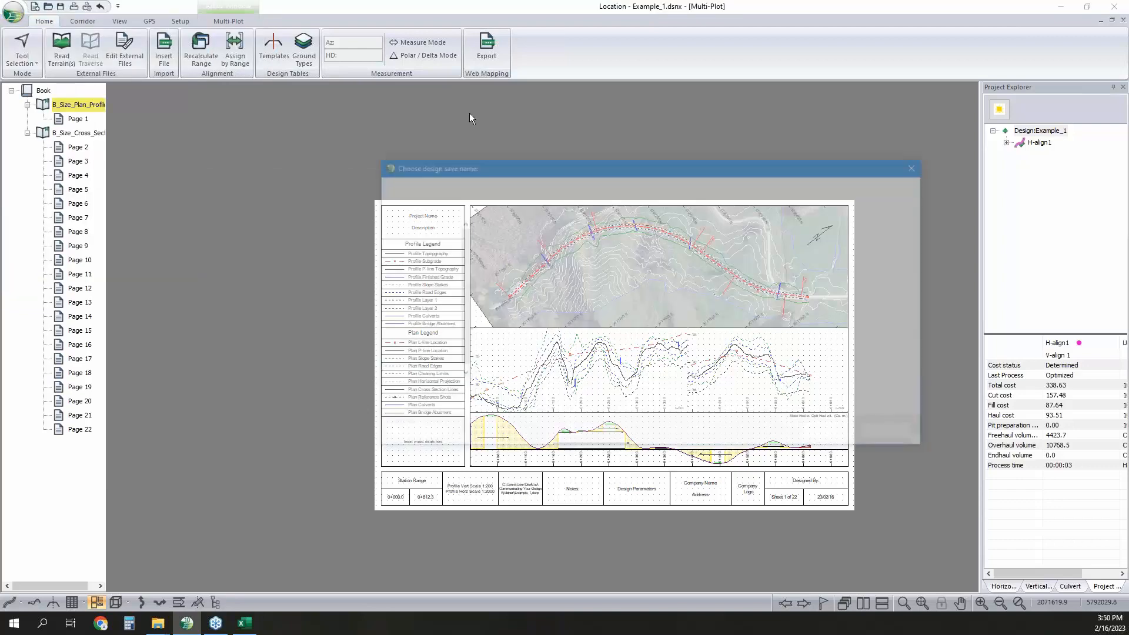
click(553, 408)
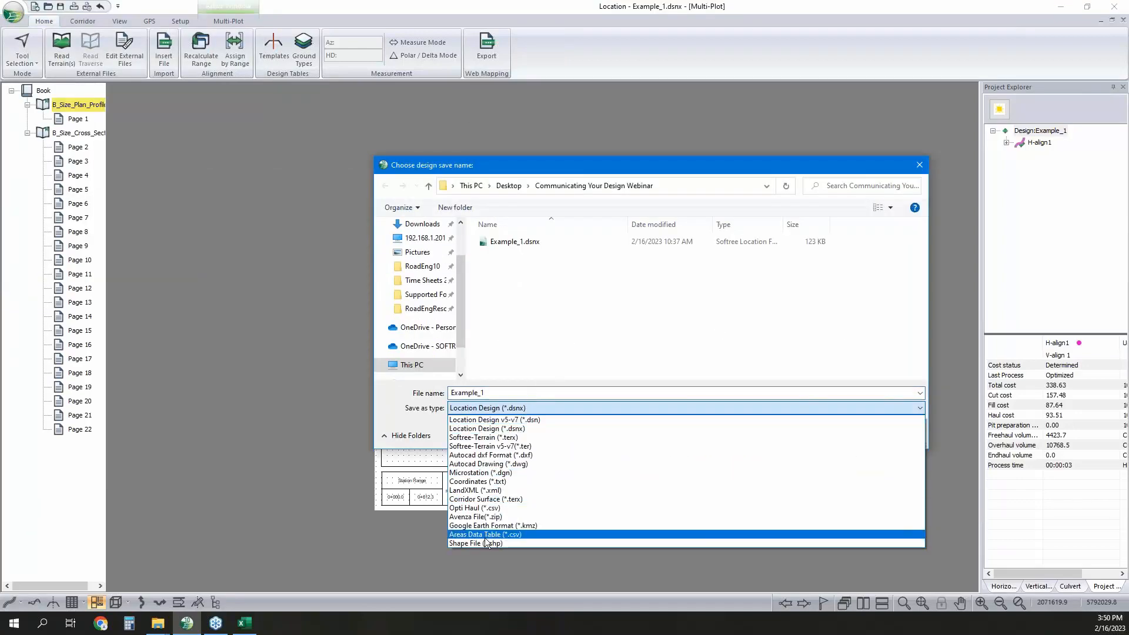
click(491, 517)
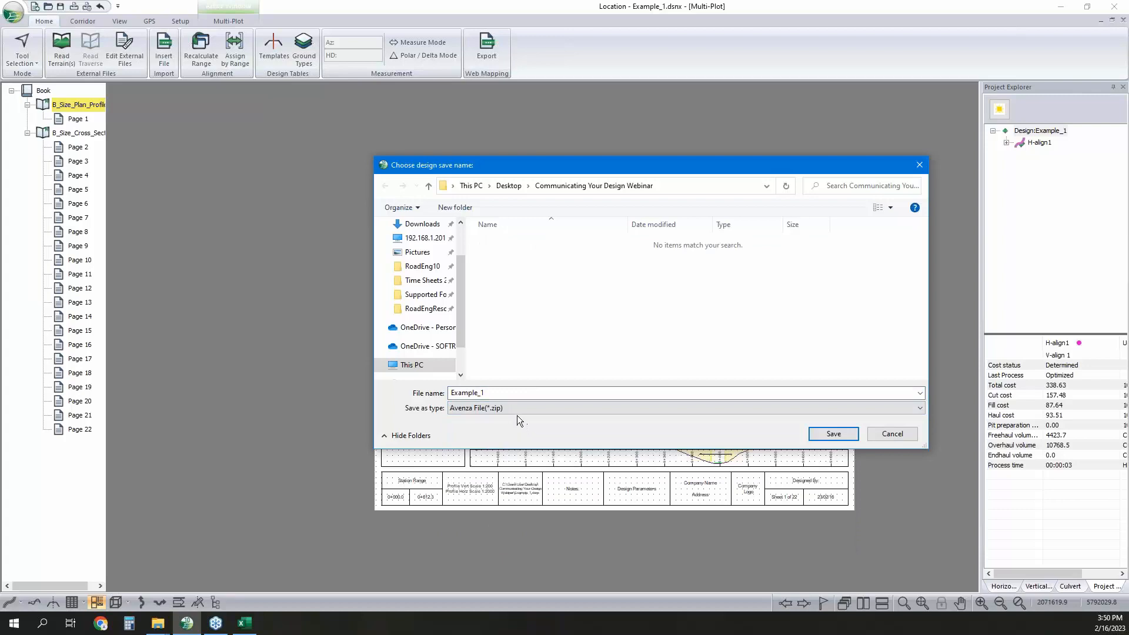
click(841, 435)
Set the Avenza export's output window to Multiplot, move the options aside to see the sheet, and cancel the export.
click(597, 239)
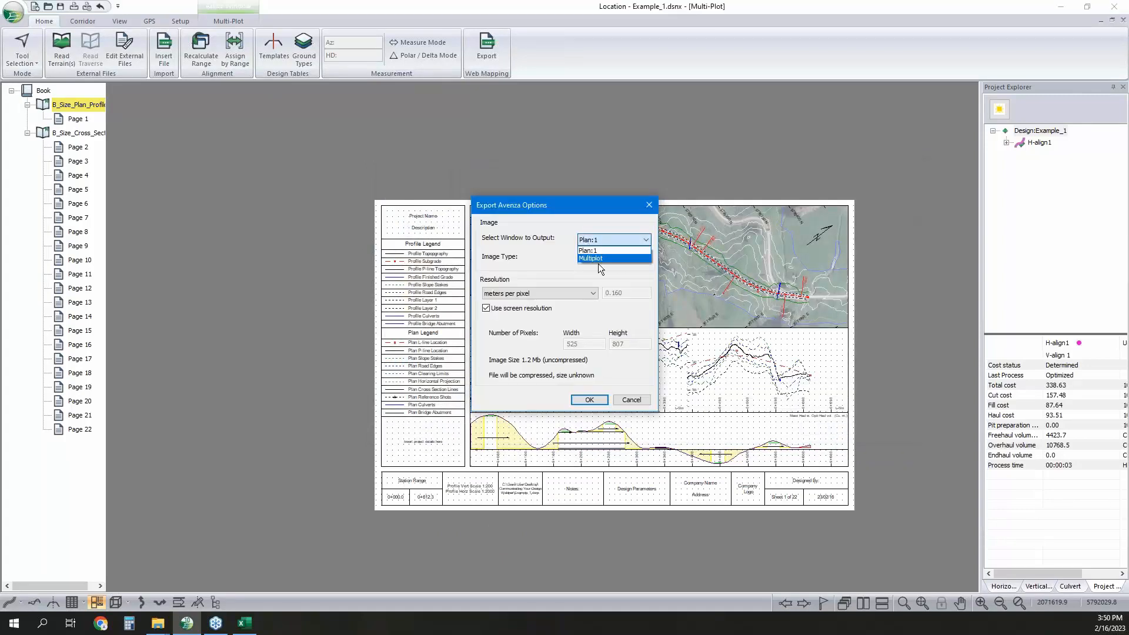
click(602, 257)
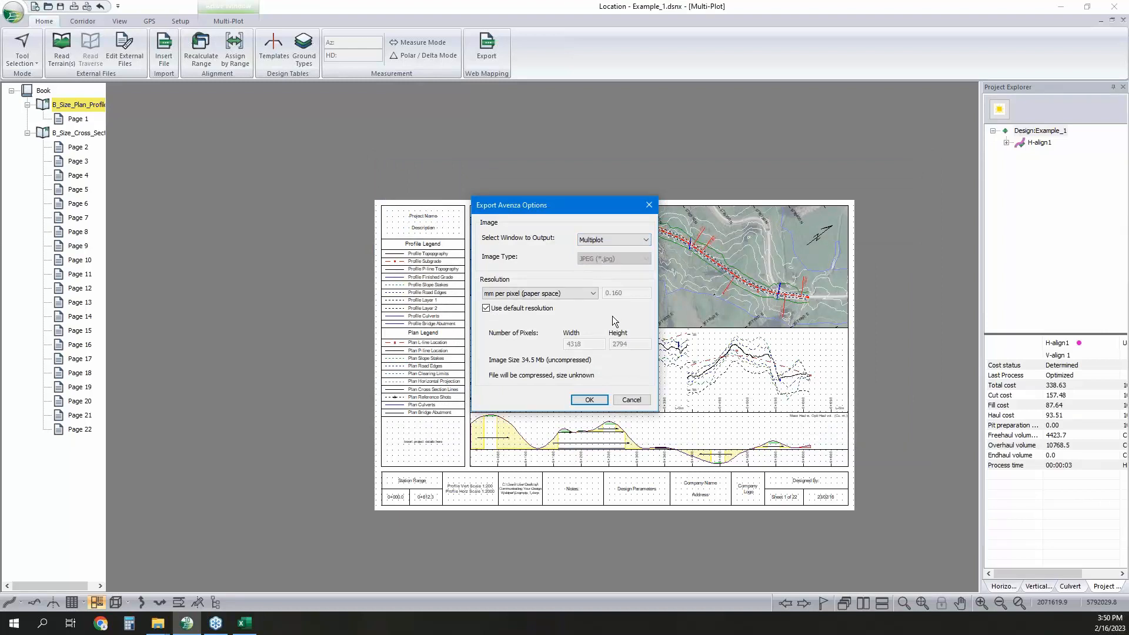
drag(605, 211, 373, 217)
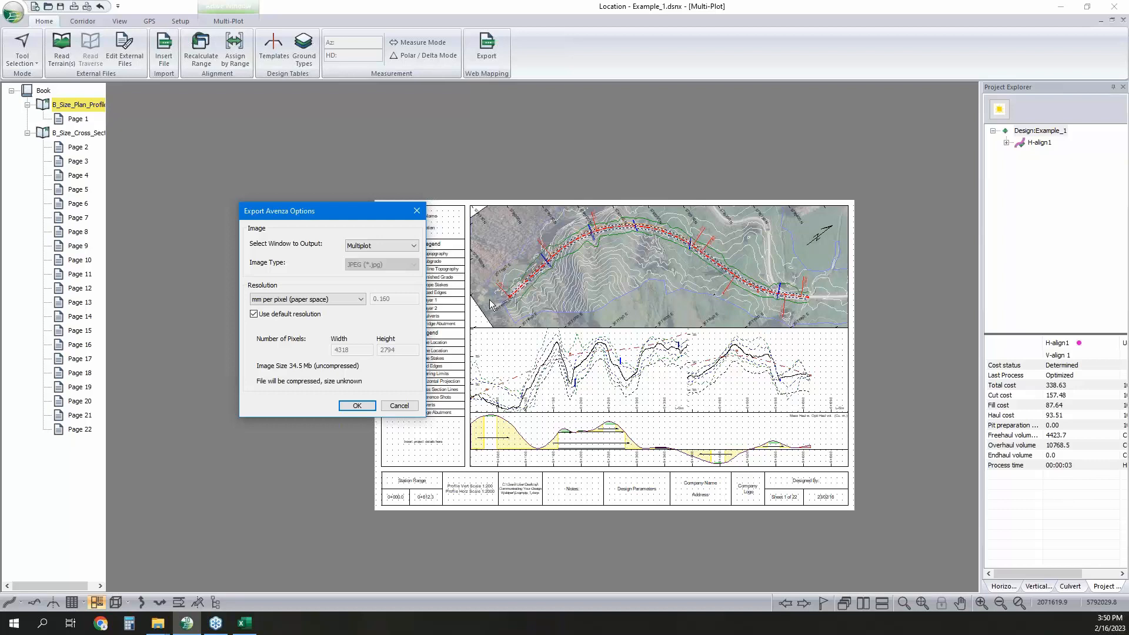
click(400, 406)
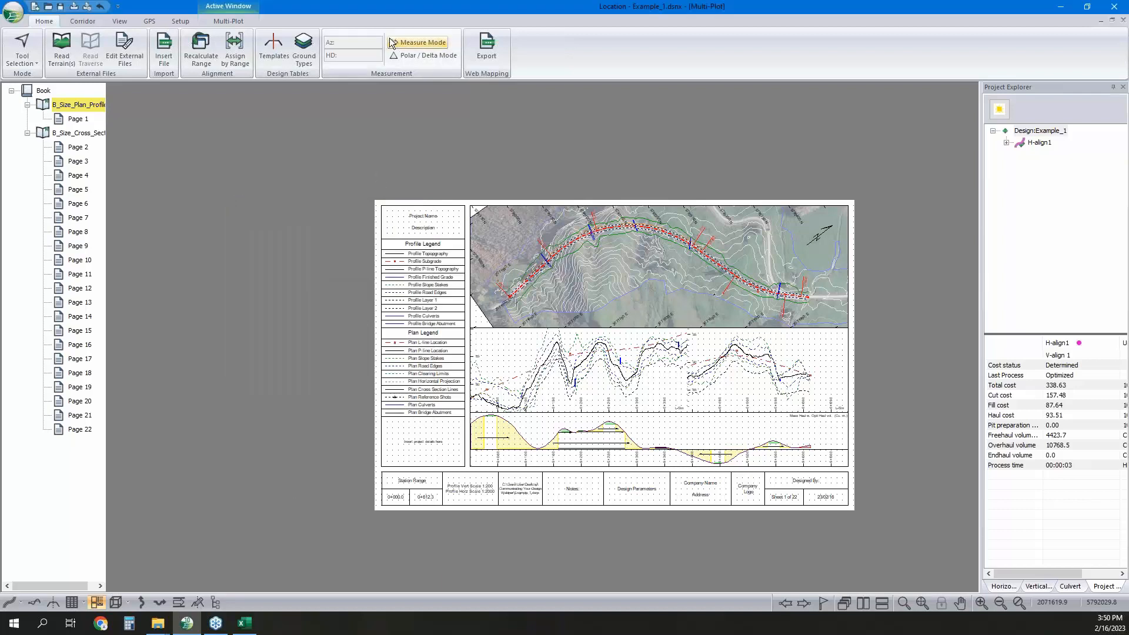
Look over the Setup and GPS commands, put the Multi-Plot away and view the plan around station 0+200.
click(176, 20)
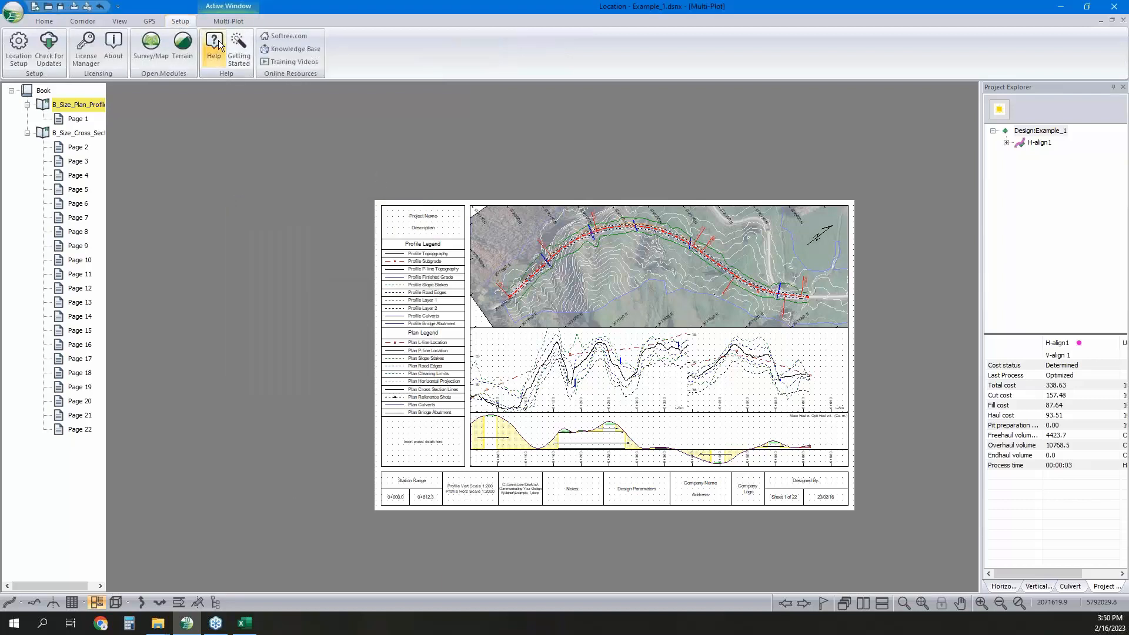
click(152, 20)
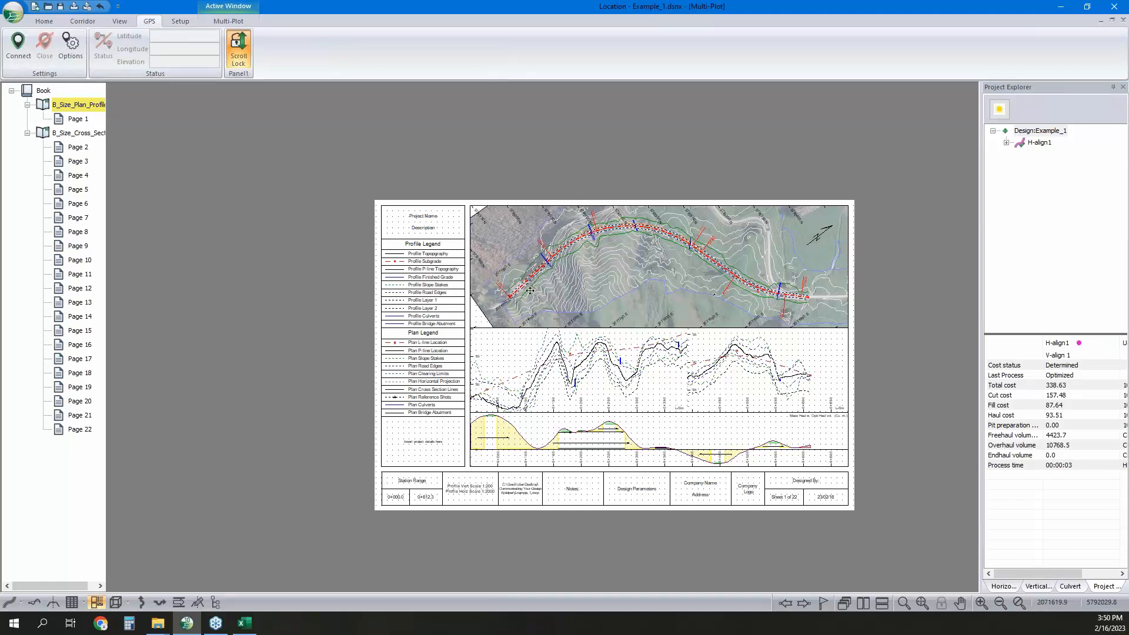
click(1101, 22)
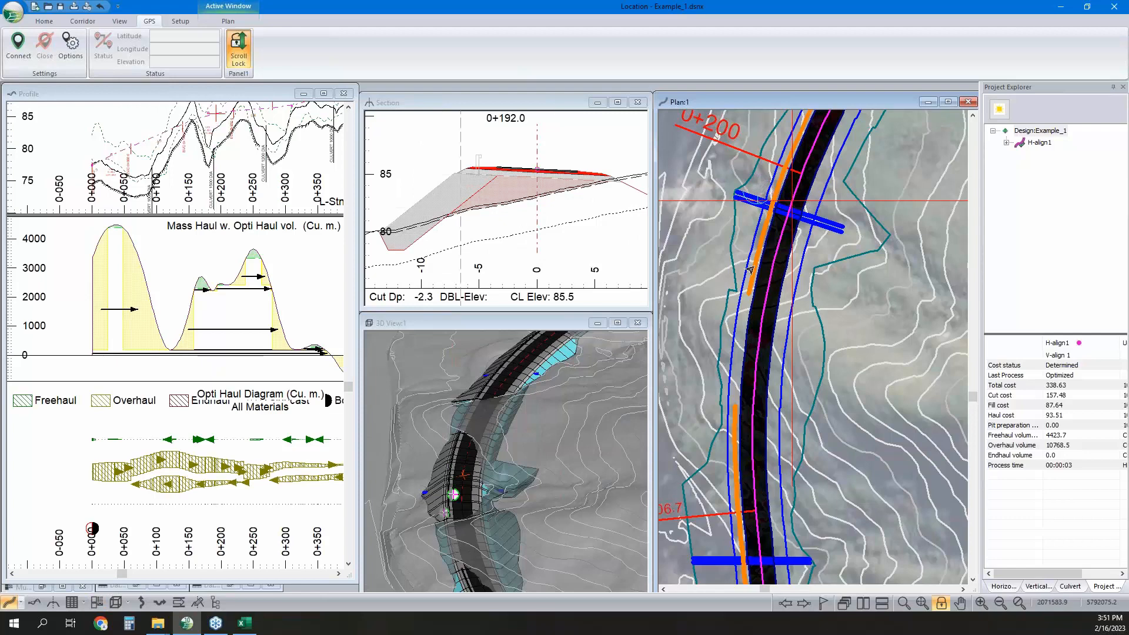
scroll(813, 263, down, 1)
mouse_move(810, 275)
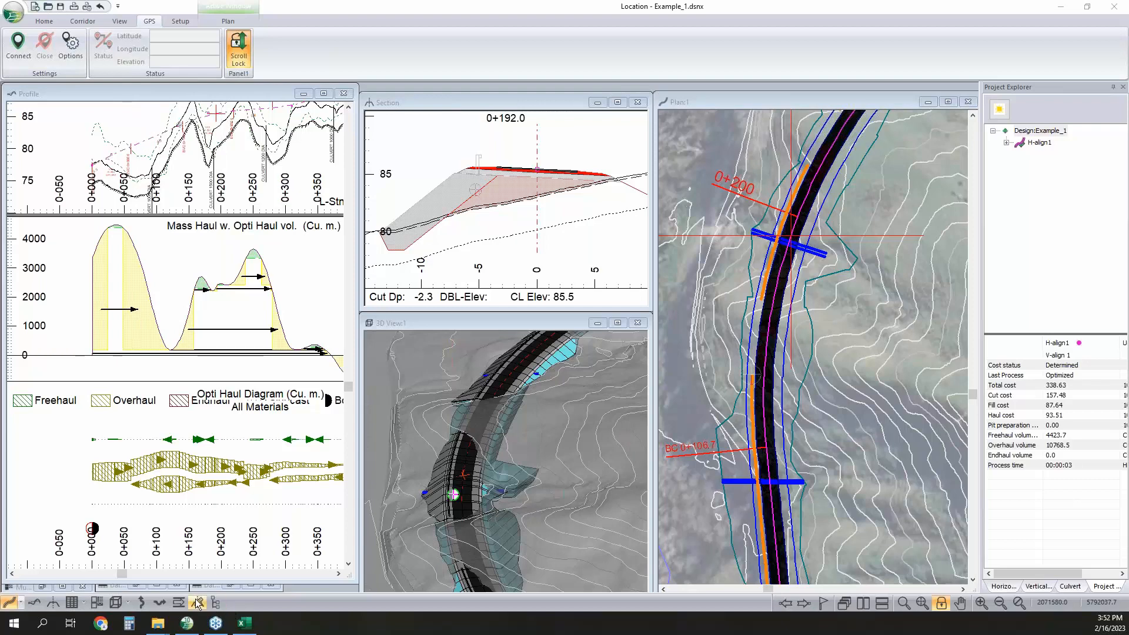
Bring back the Multi-Plot at full size, select the profile frame and examine the sheet's plan and profile near station 0+600.
click(99, 604)
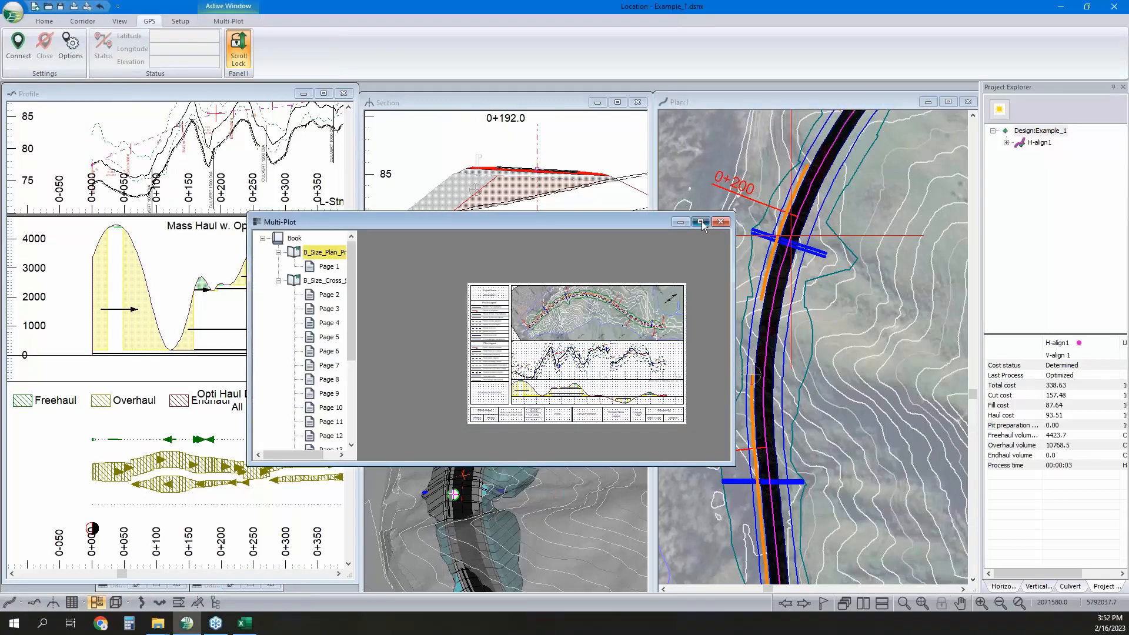
click(700, 222)
middle_drag(760, 333, 673, 327)
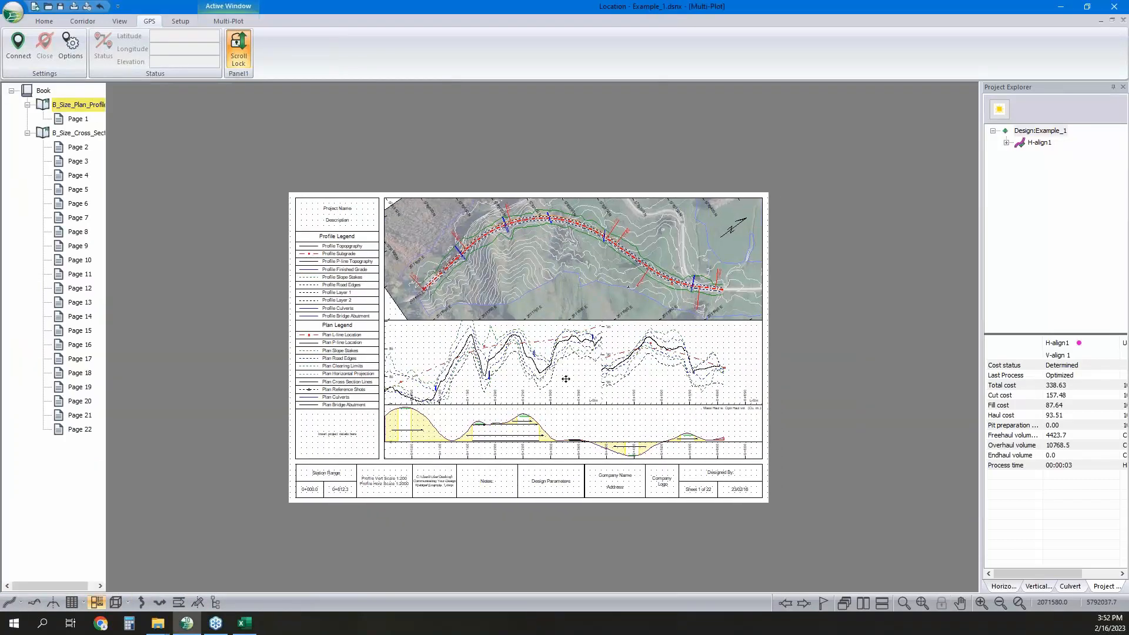
click(588, 365)
scroll(762, 314, up, 1)
scroll(773, 344, up, 3)
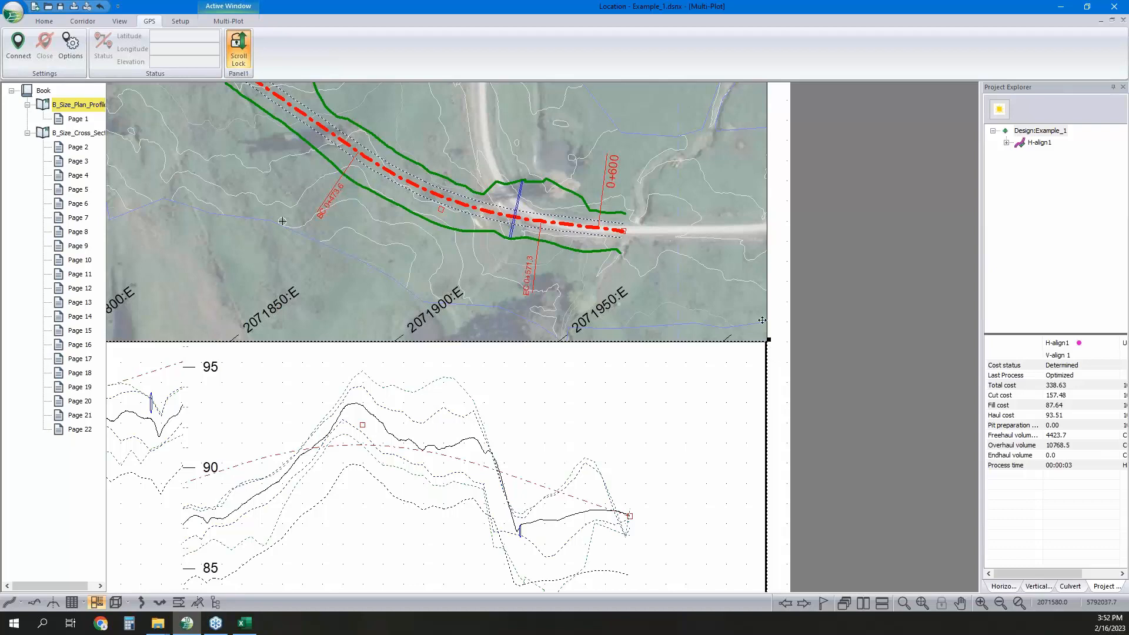
scroll(789, 369, up, 2)
scroll(789, 369, down, 1)
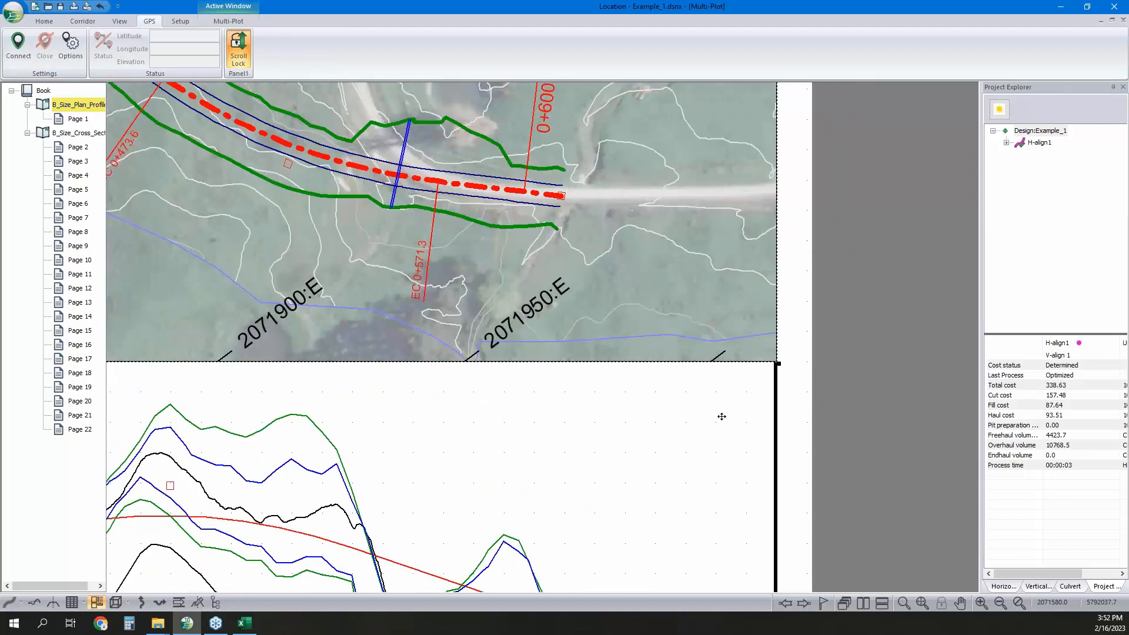
click(749, 399)
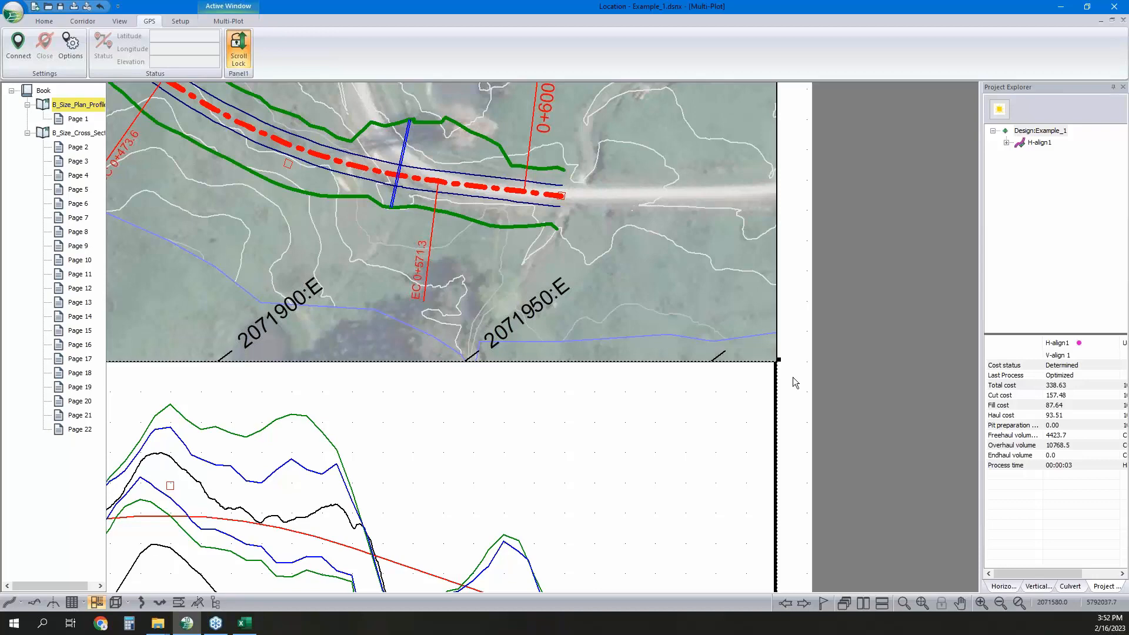
scroll(805, 333, down, 3)
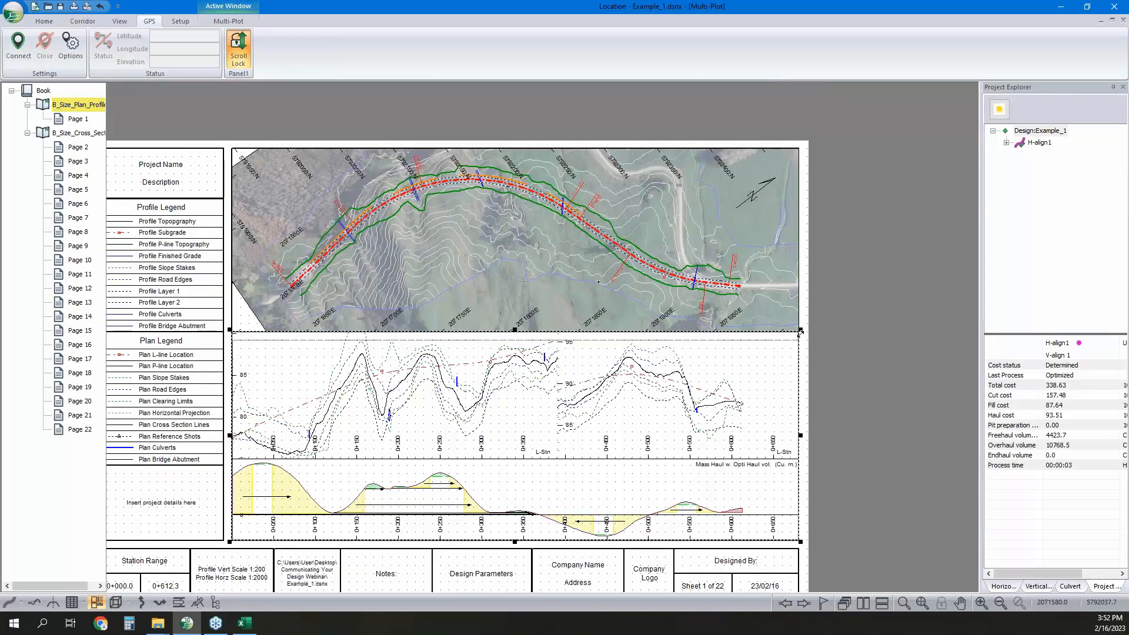
Try different profile frame heights, then shorten both the plan and profile frames to leave a gap between them on the sheet.
drag(801, 333, 801, 339)
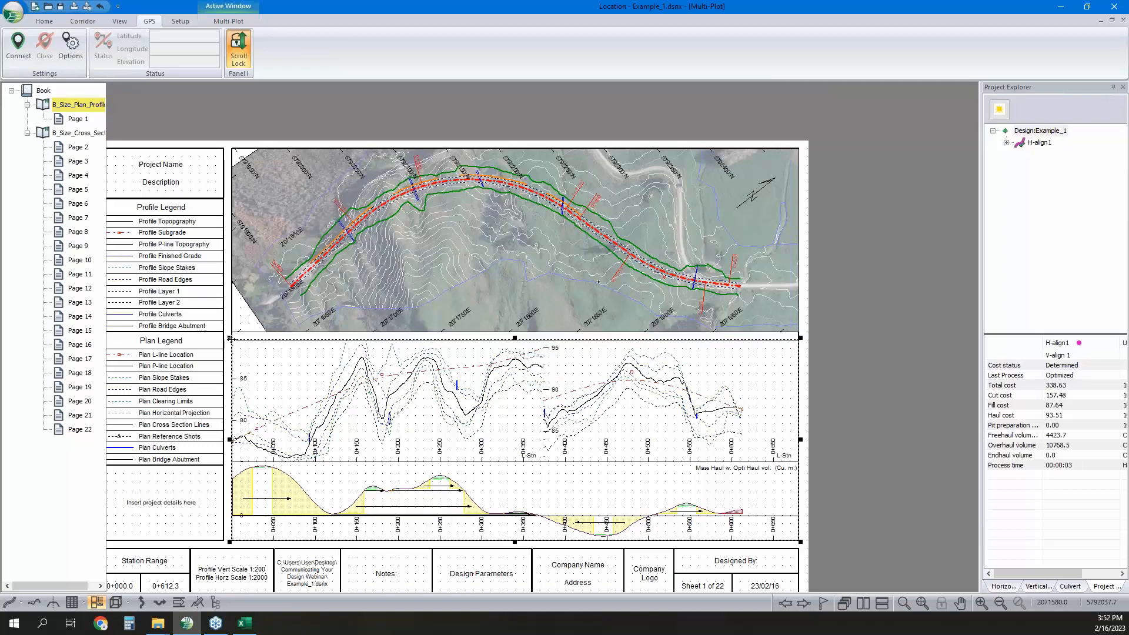
drag(230, 339, 232, 333)
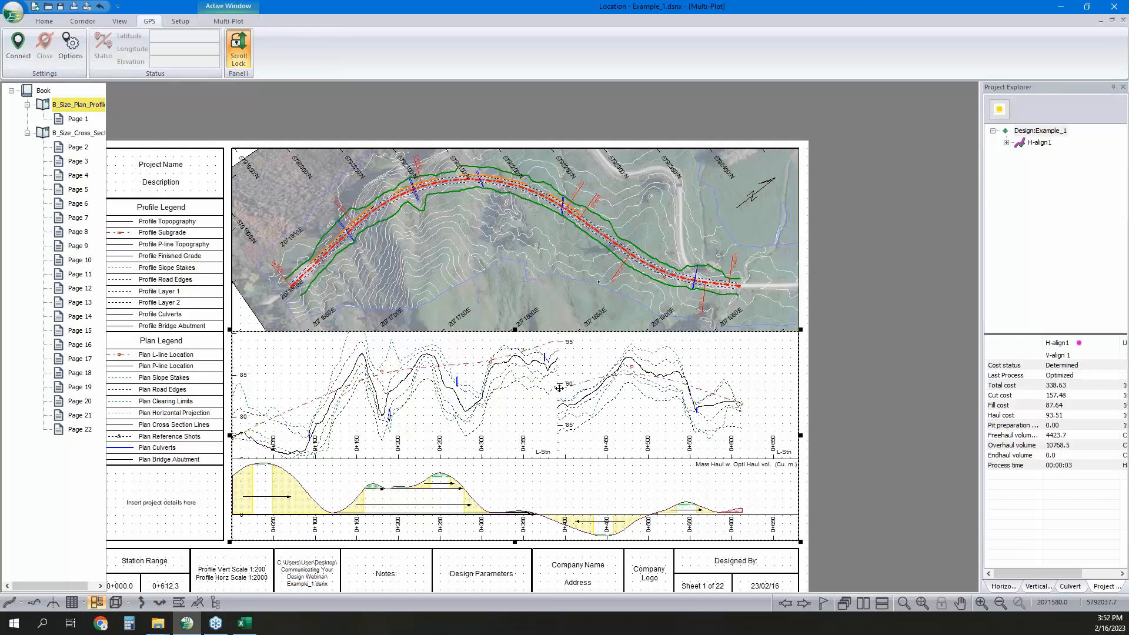
click(762, 314)
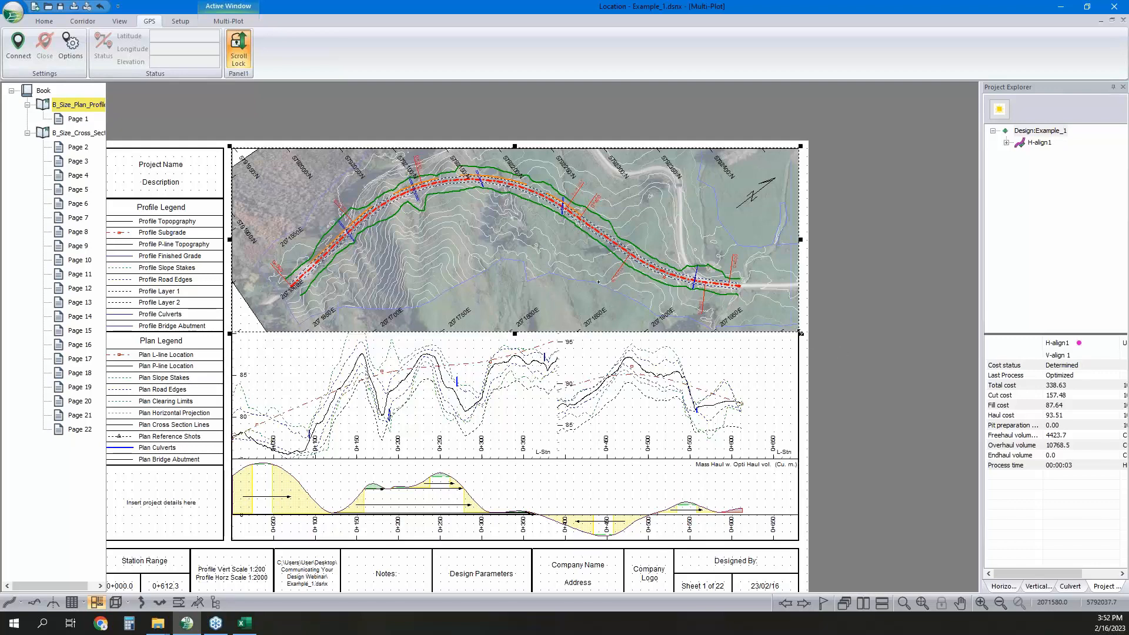
drag(801, 334, 801, 300)
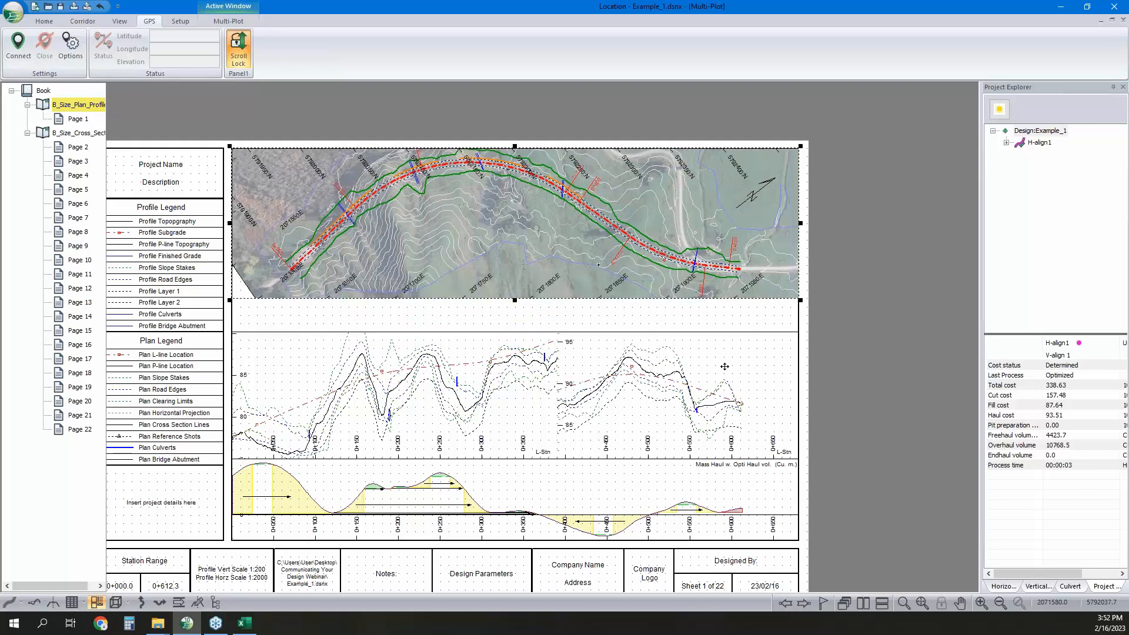
click(762, 349)
drag(799, 351, 800, 388)
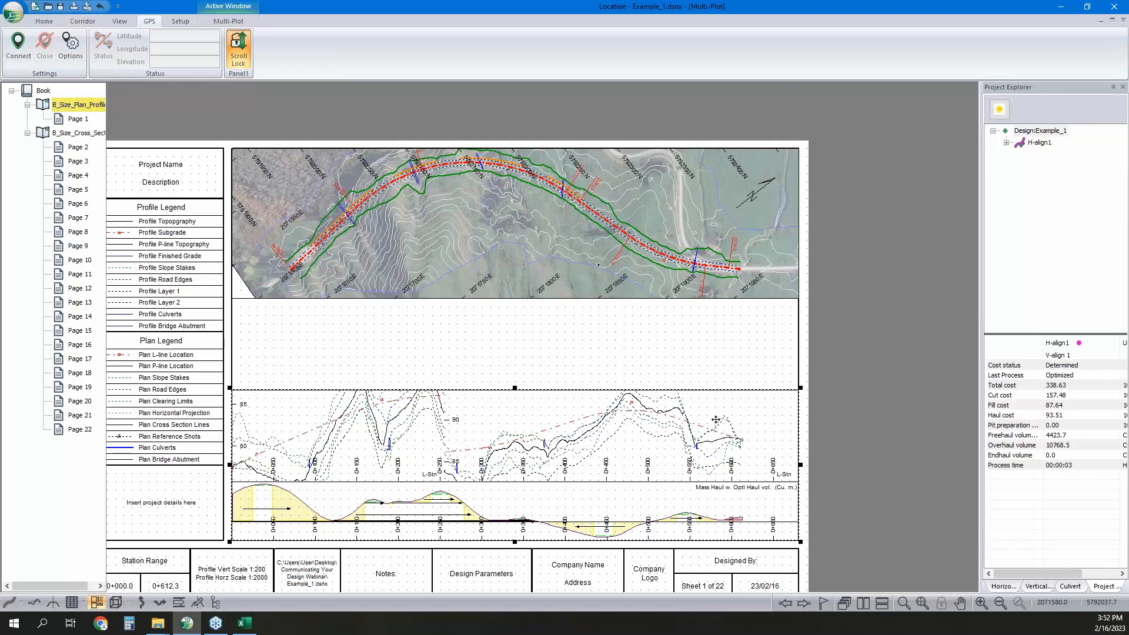
Set the profile's vertical scale to 100 and raise the top edge of its frame to just below the plan.
double_click(764, 426)
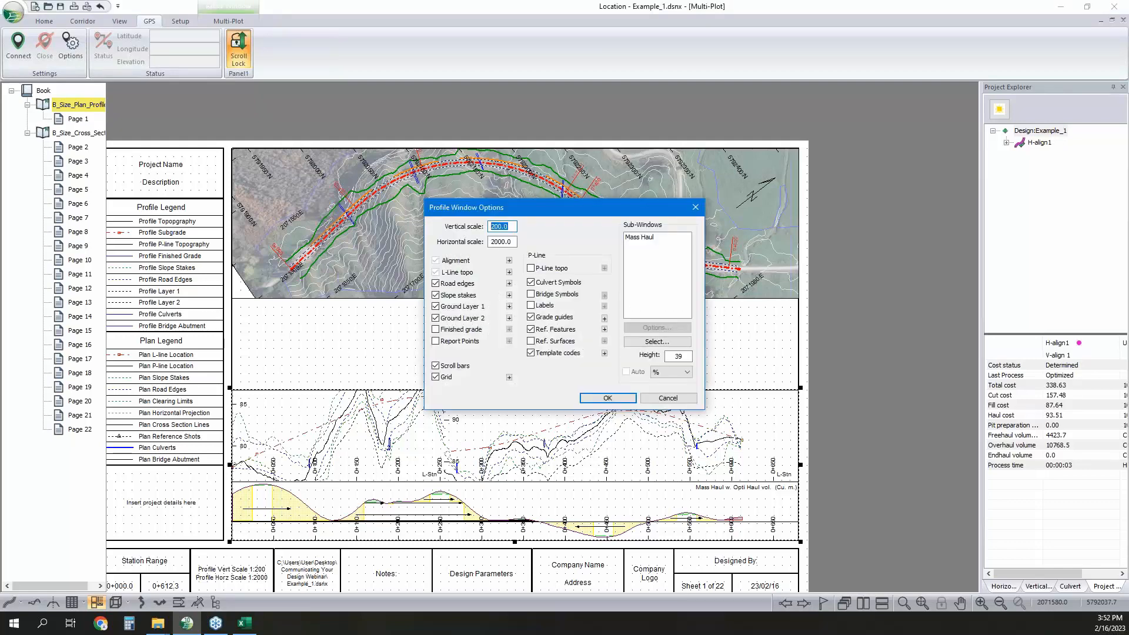
text(100)
click(607, 398)
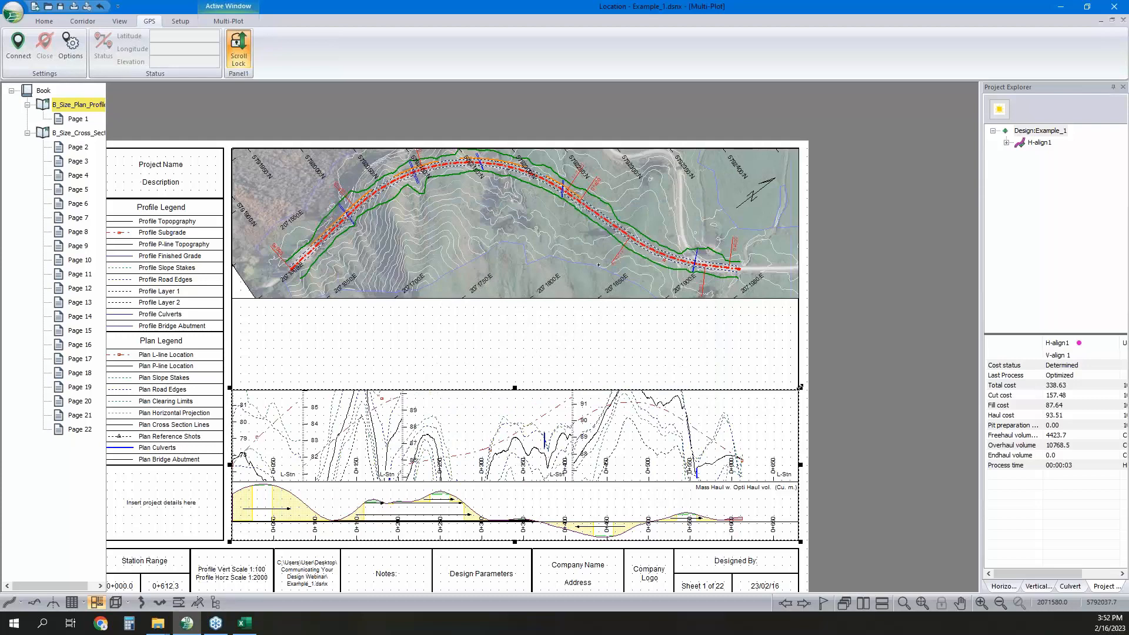
drag(800, 387, 800, 322)
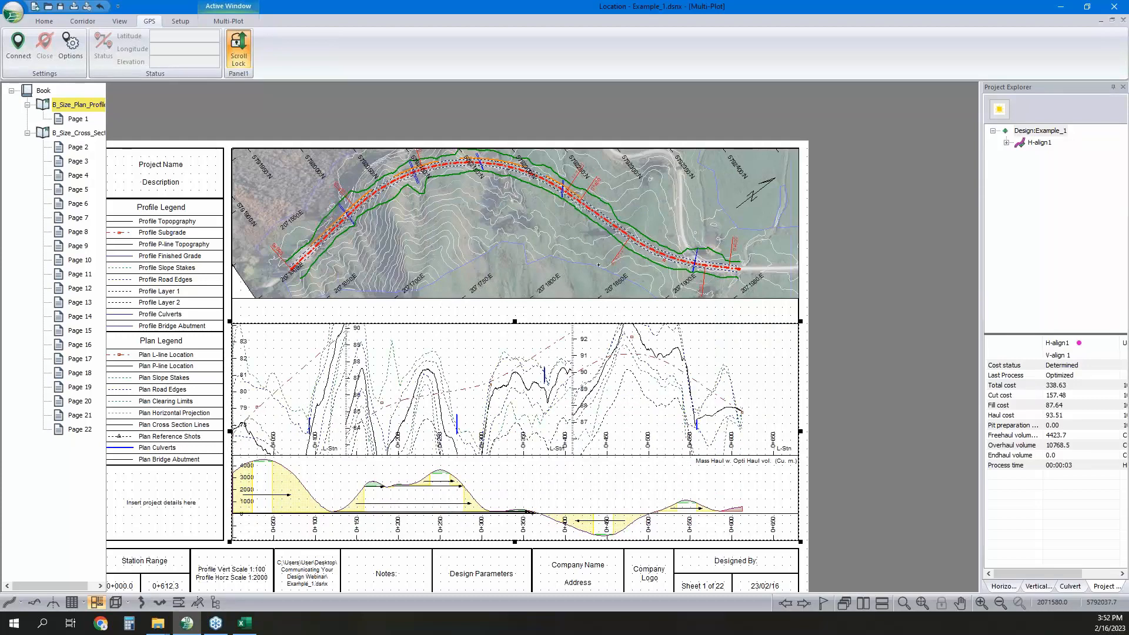
Set the profile's vertical scale to 250 and lower the top edge of its frame to shorten it.
double_click(570, 374)
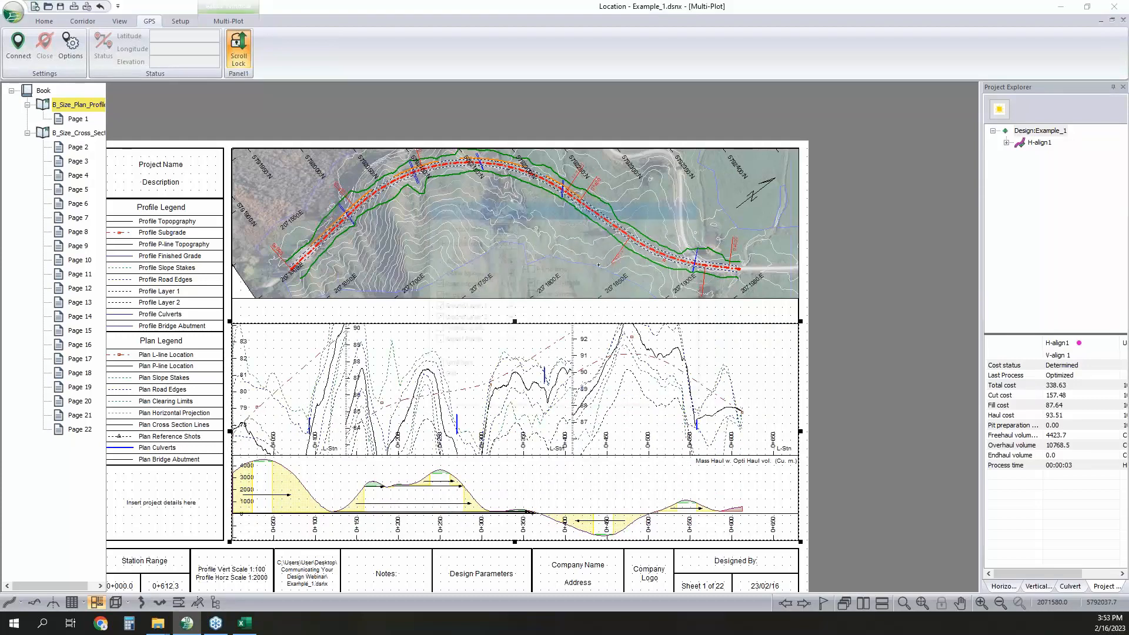
drag(499, 226, 490, 226)
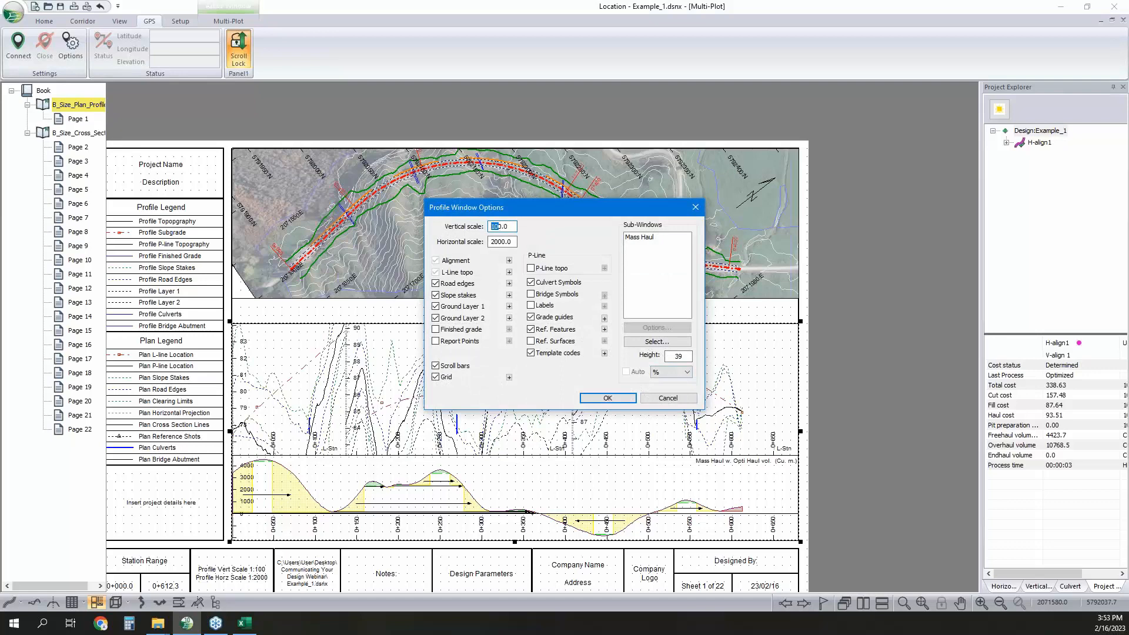
text(25)
click(615, 399)
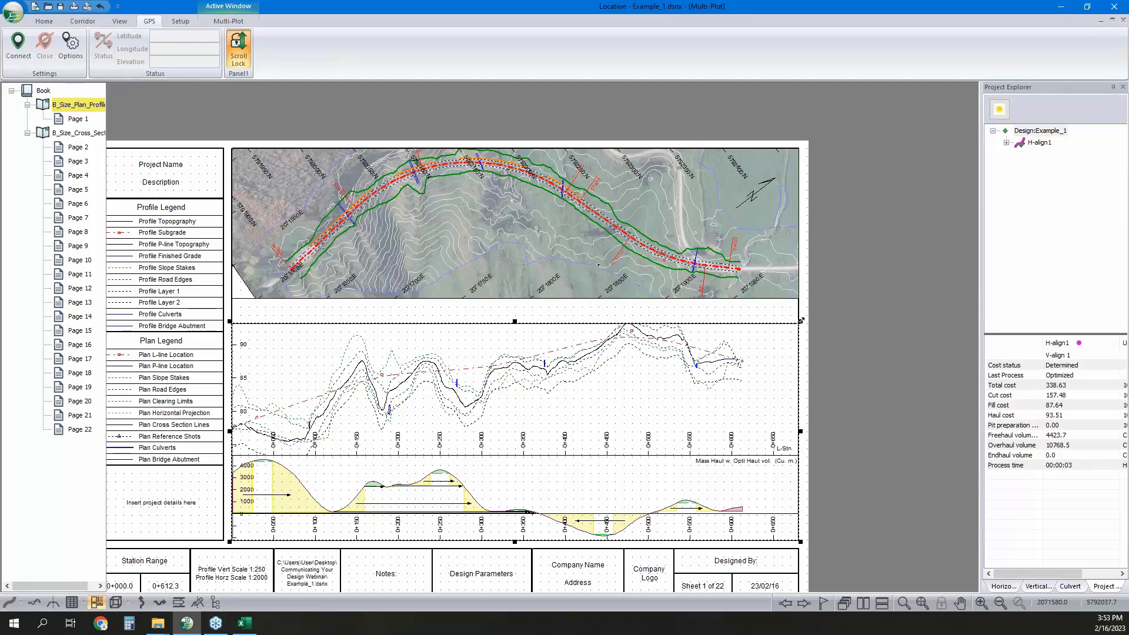
drag(800, 322, 797, 356)
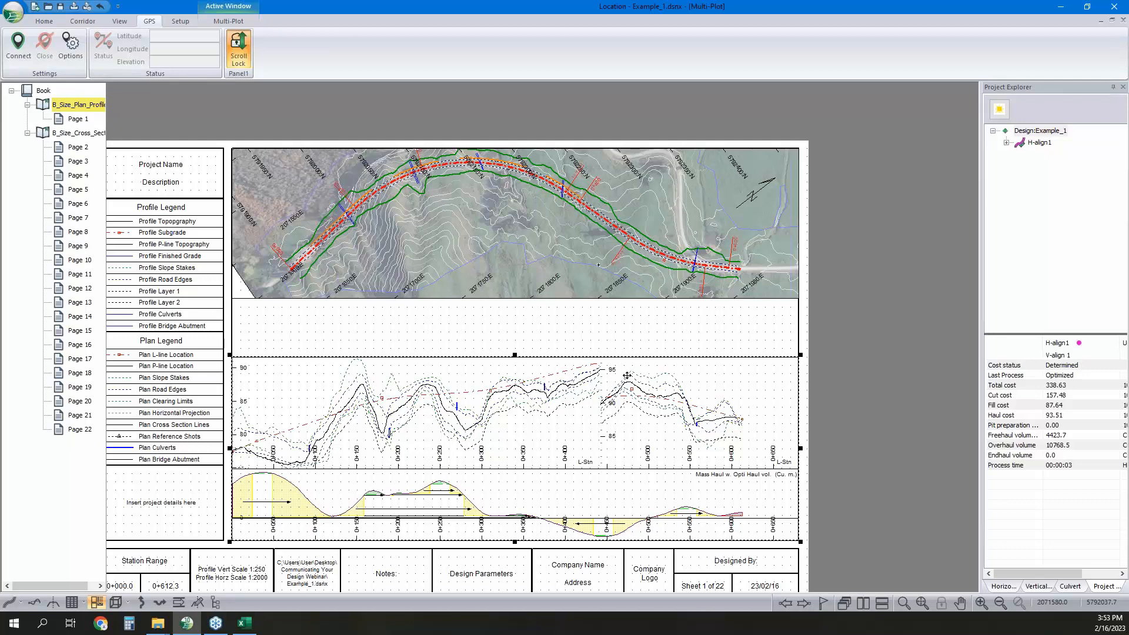
double_click(651, 398)
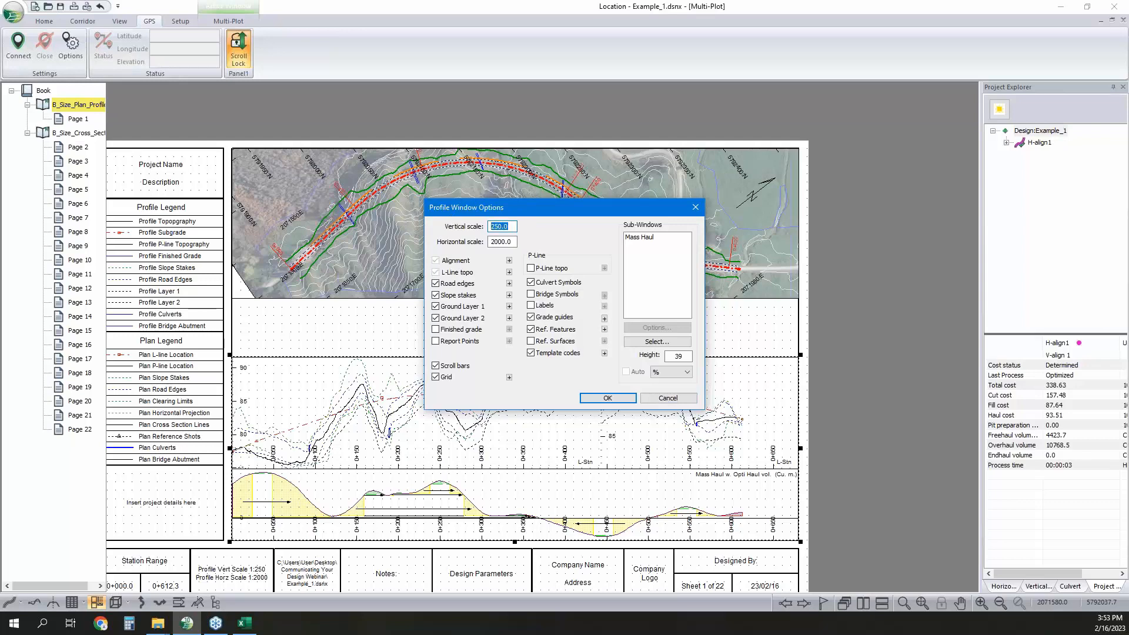
click(669, 399)
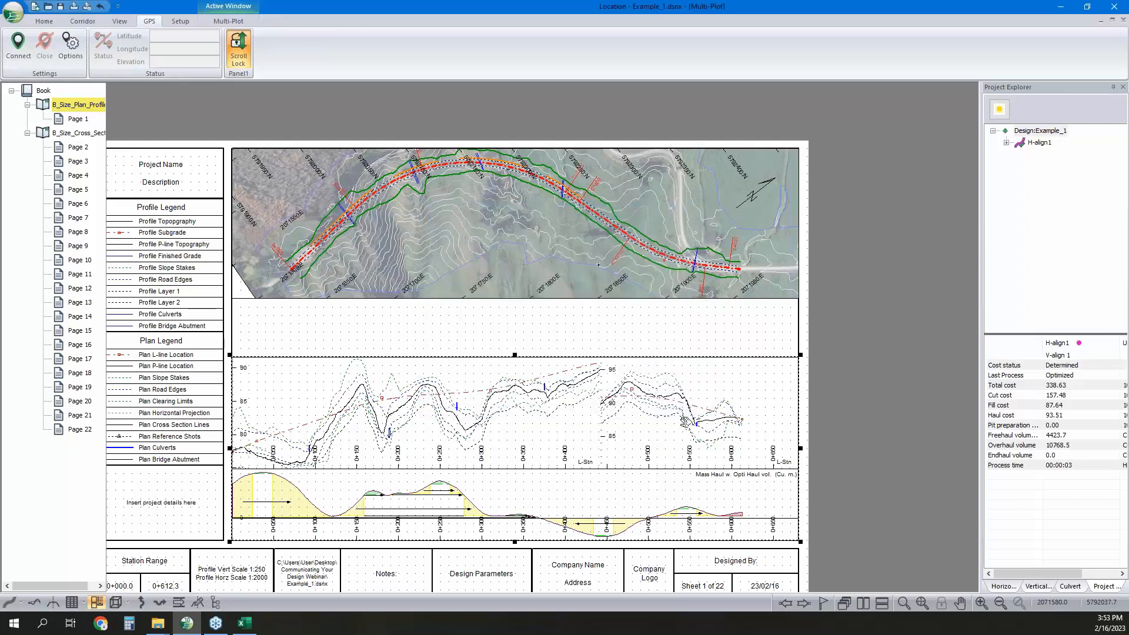
Extend the plan frame down to the top edge of the profile frame and deselect it.
middle_drag(684, 422, 686, 427)
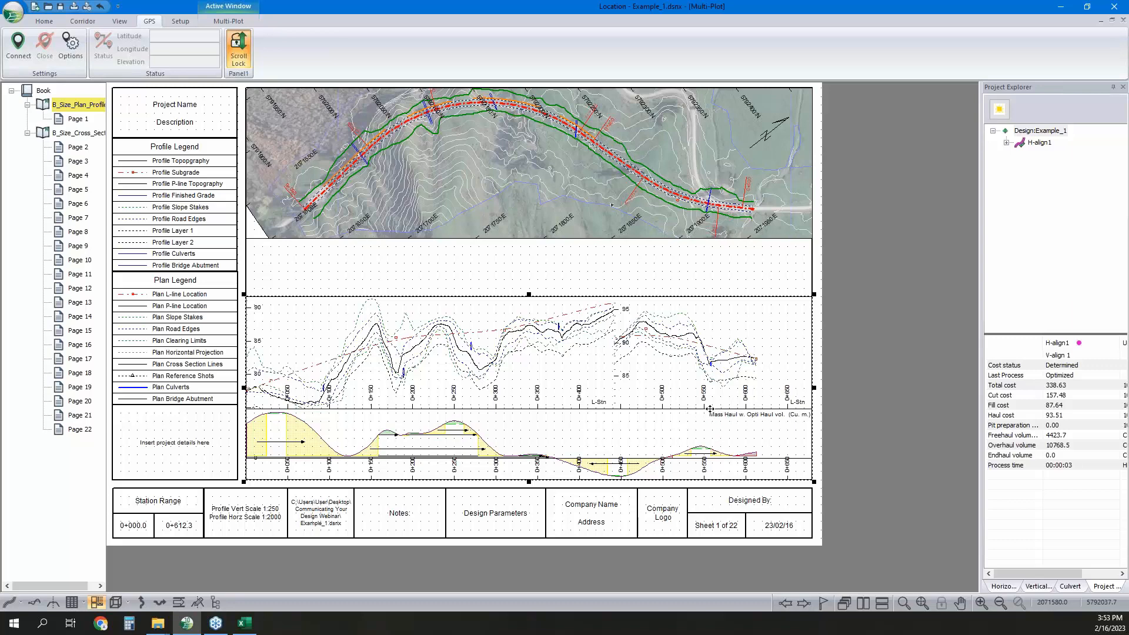
click(671, 235)
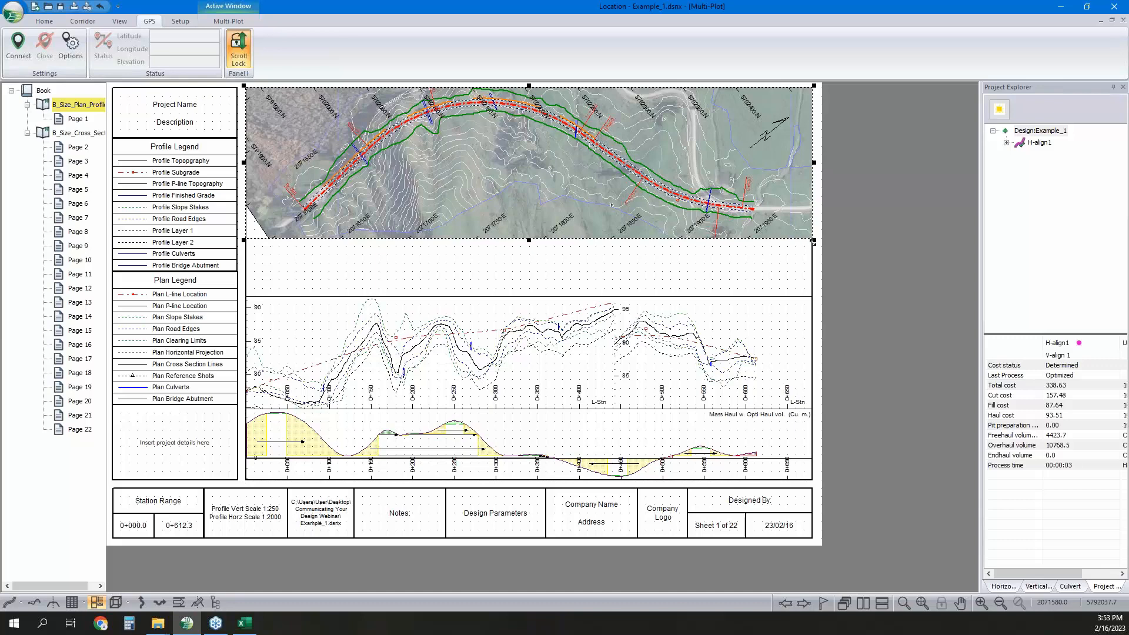
drag(812, 240, 814, 298)
click(856, 308)
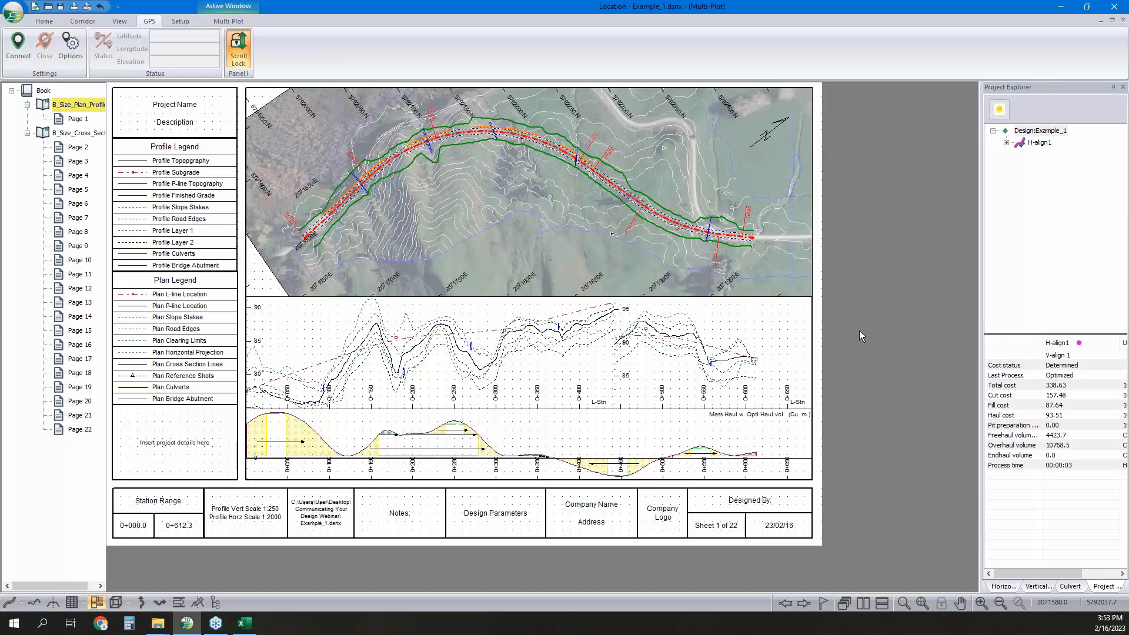
middle_drag(478, 162, 464, 212)
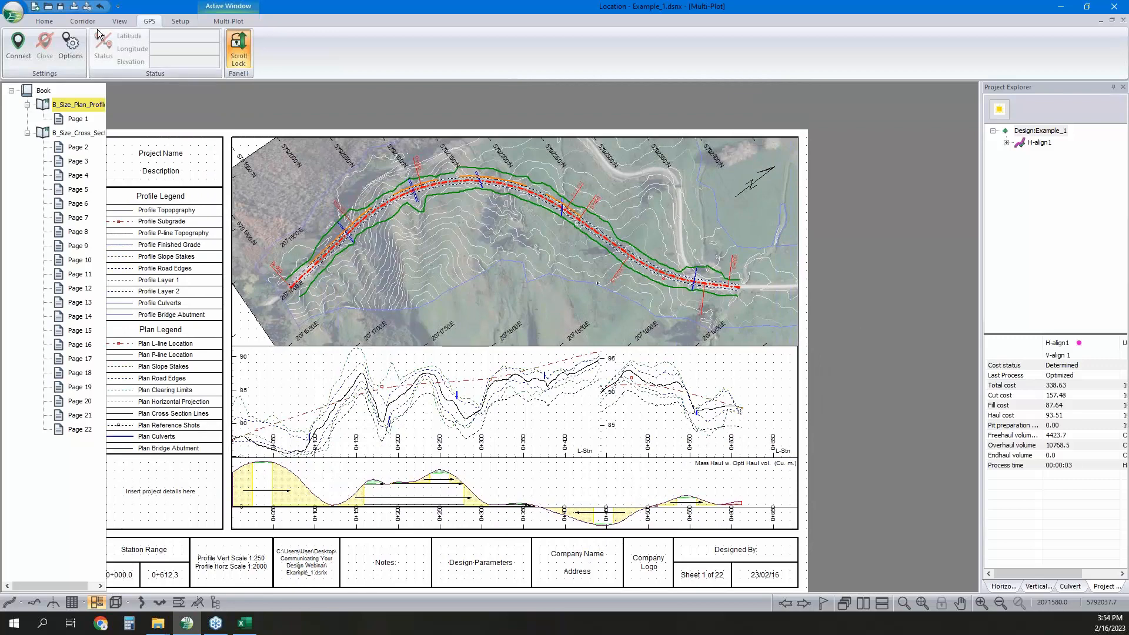
Open the Template Editor and inspect the offsets and codes at the right shoulder of the Rural w W Beam And Rock template.
click(44, 22)
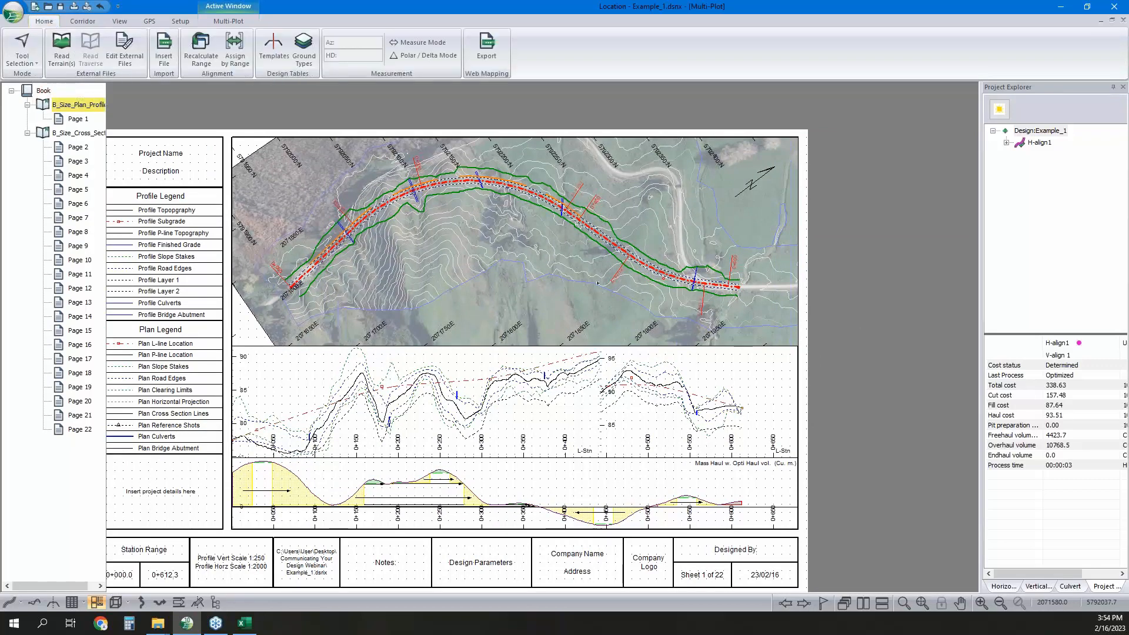
click(274, 52)
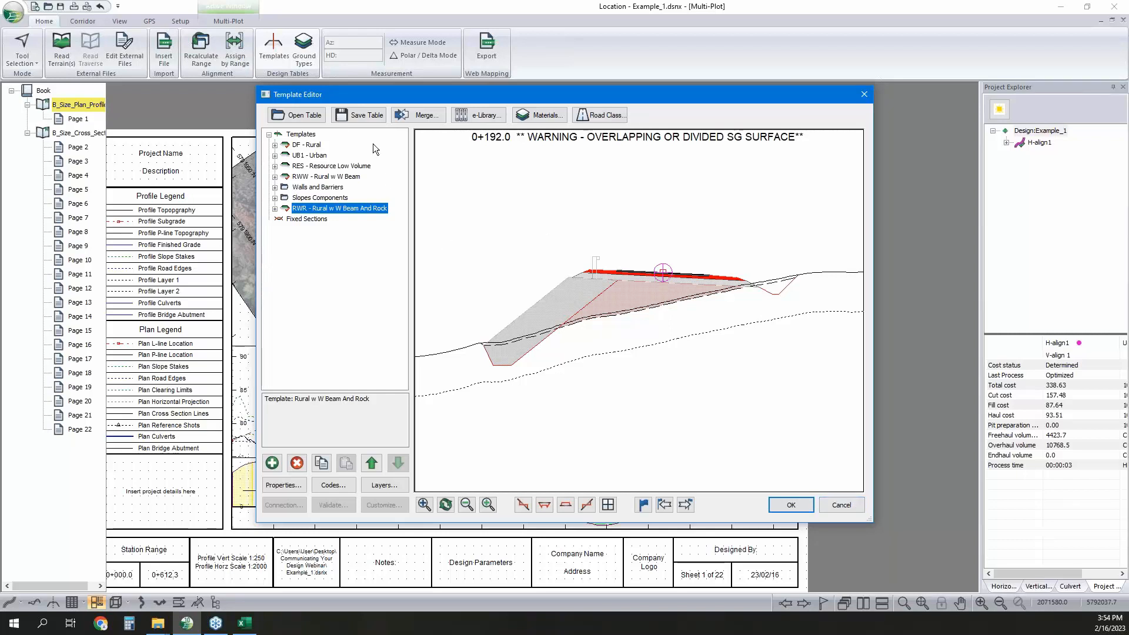
scroll(730, 288, up, 4)
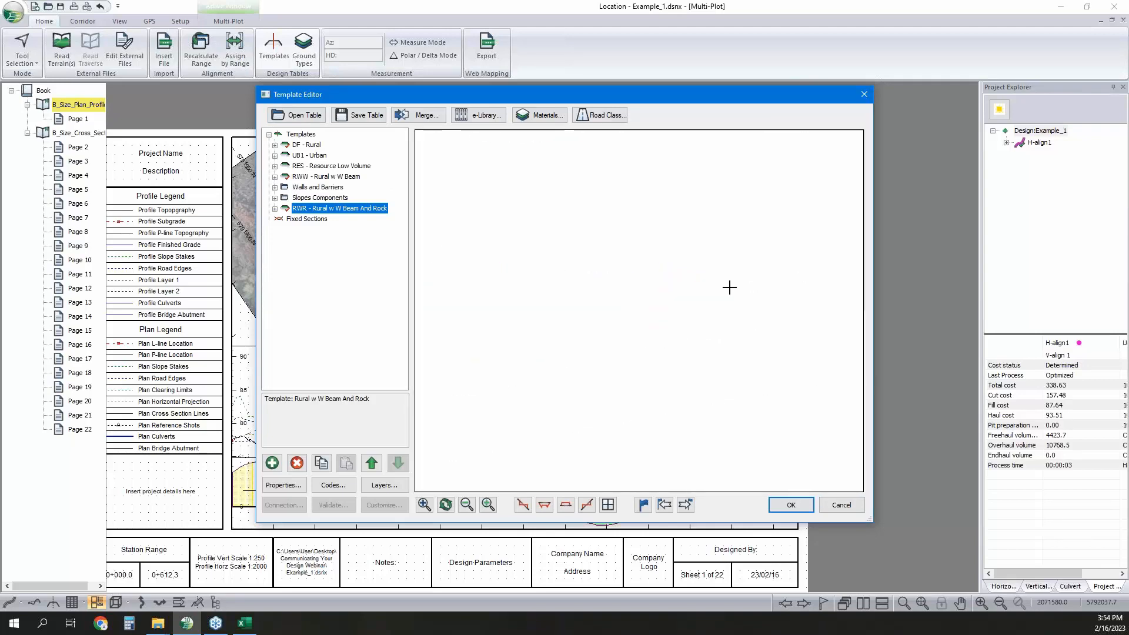
scroll(672, 273, up, 3)
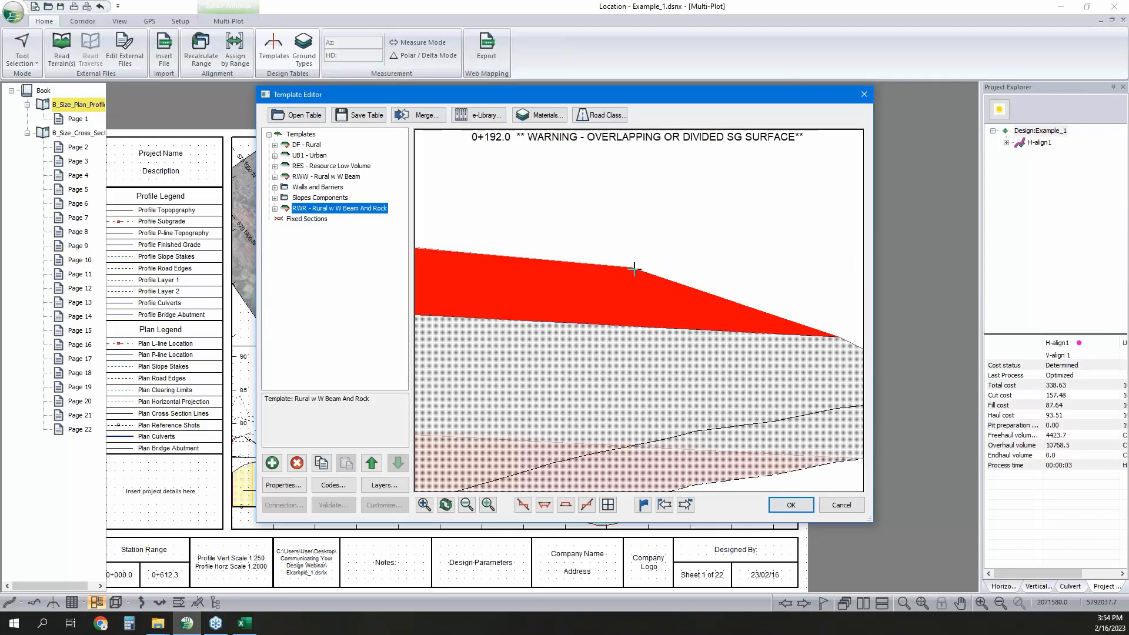
mouse_move(632, 268)
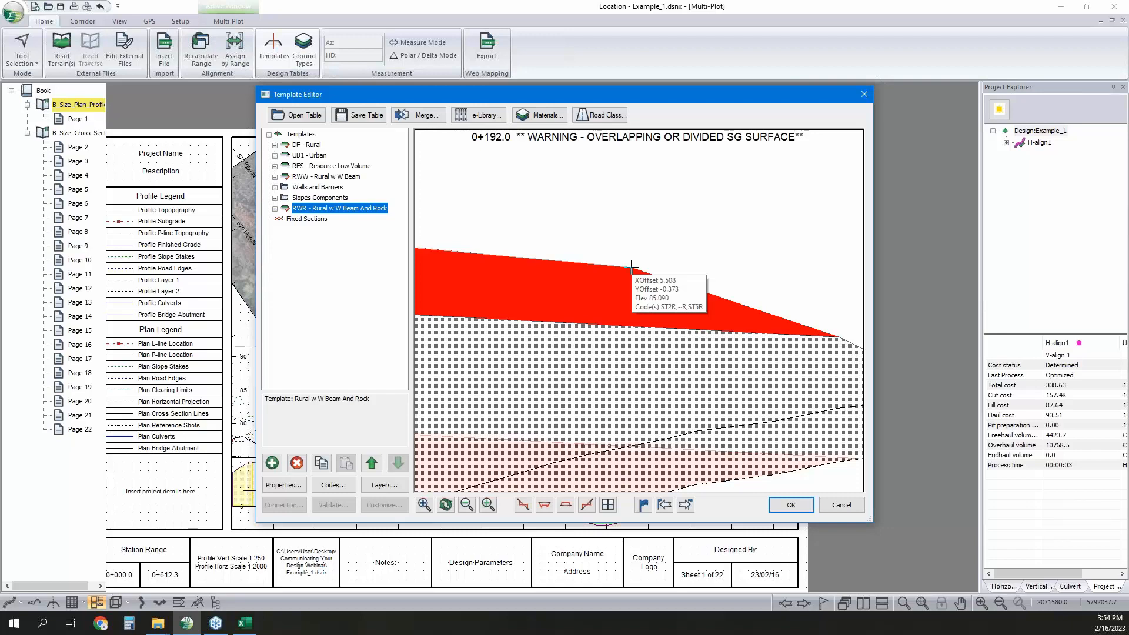
scroll(632, 268, down, 3)
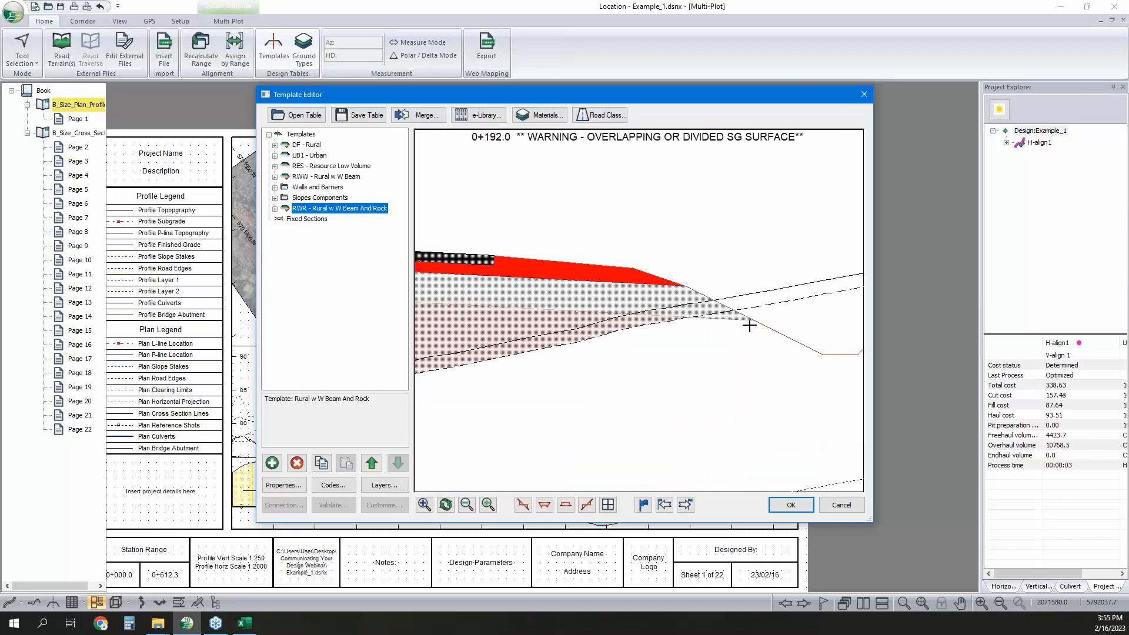
Inspect the offsets and codes at the template's subgrade edge, ditch bottom and original ground, and close the editor without changes.
mouse_move(754, 319)
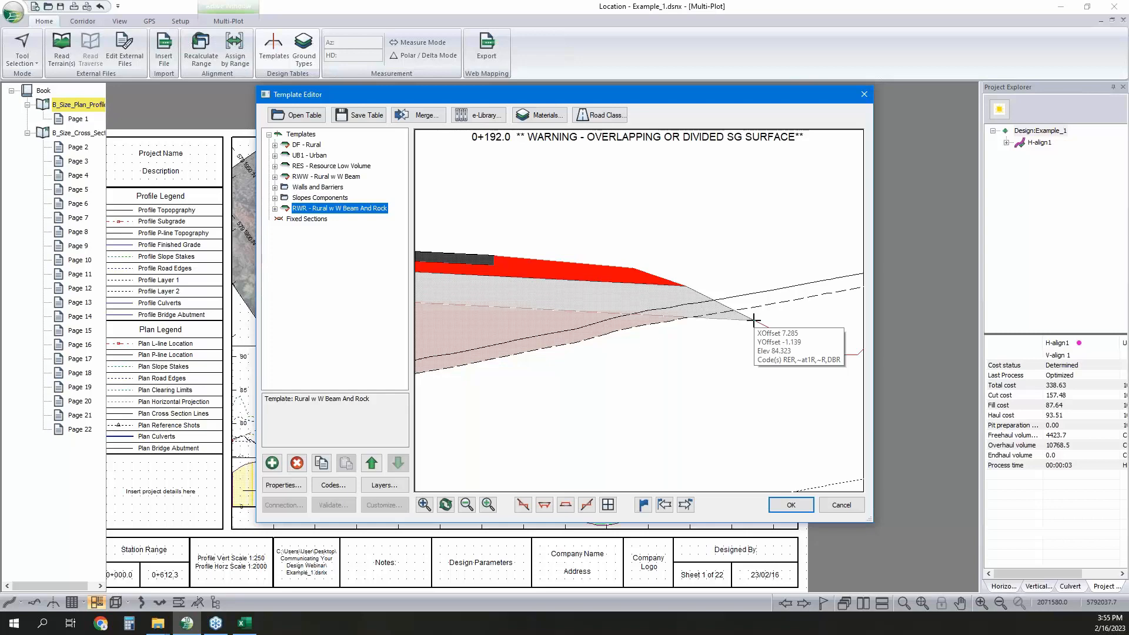
scroll(768, 309, down, 1)
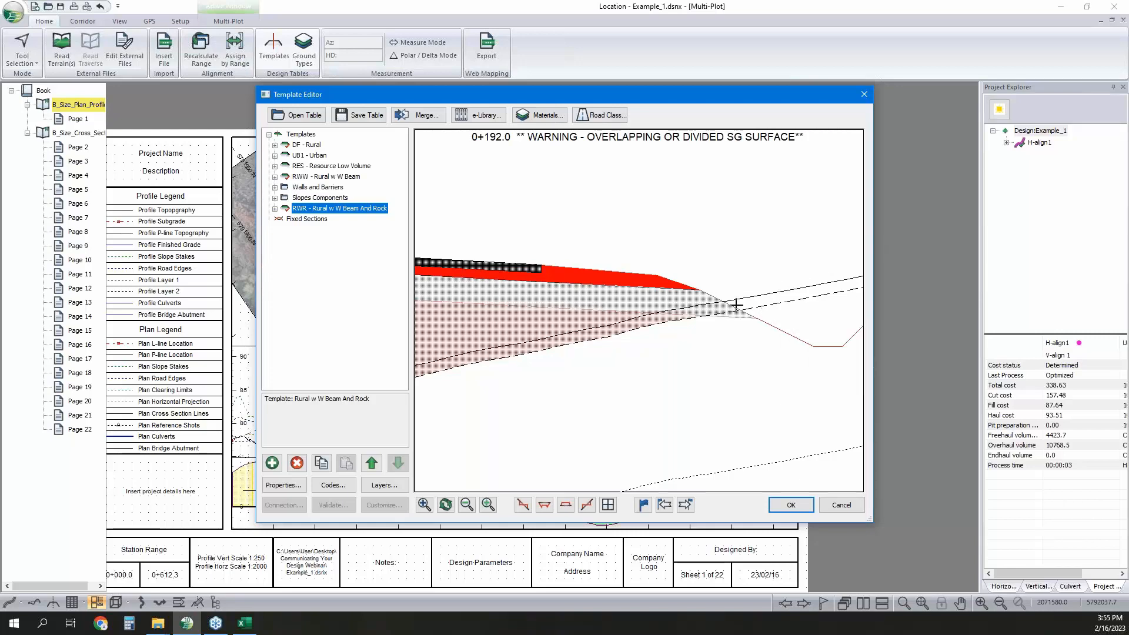
scroll(737, 305, down, 2)
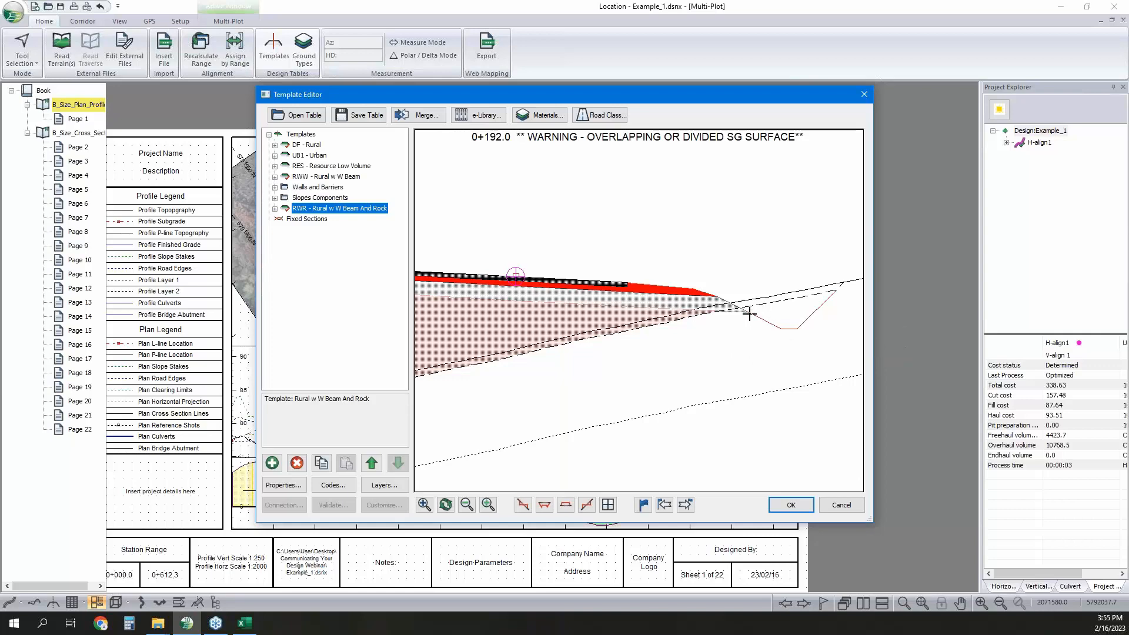
middle_drag(666, 329, 725, 319)
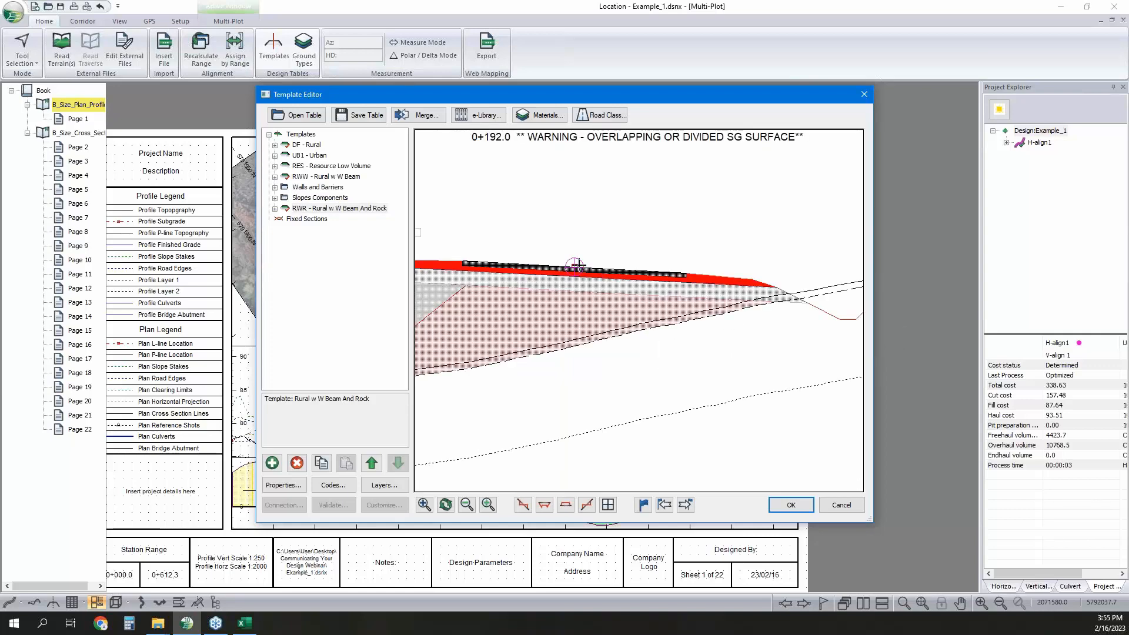
mouse_move(575, 266)
mouse_move(841, 320)
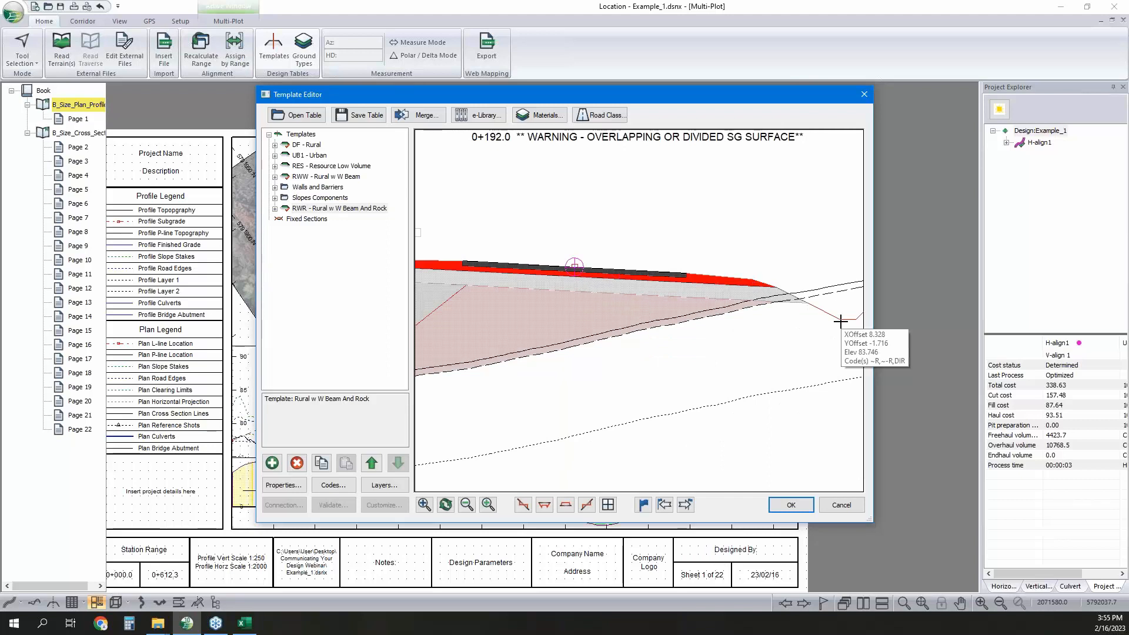
middle_drag(853, 290, 797, 301)
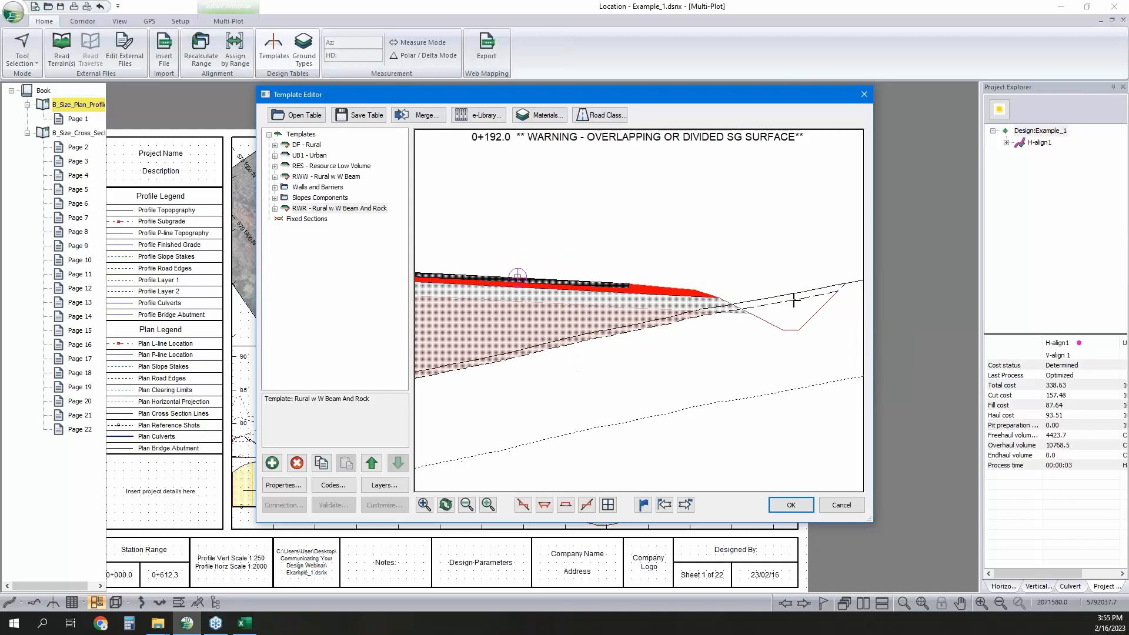
mouse_move(827, 283)
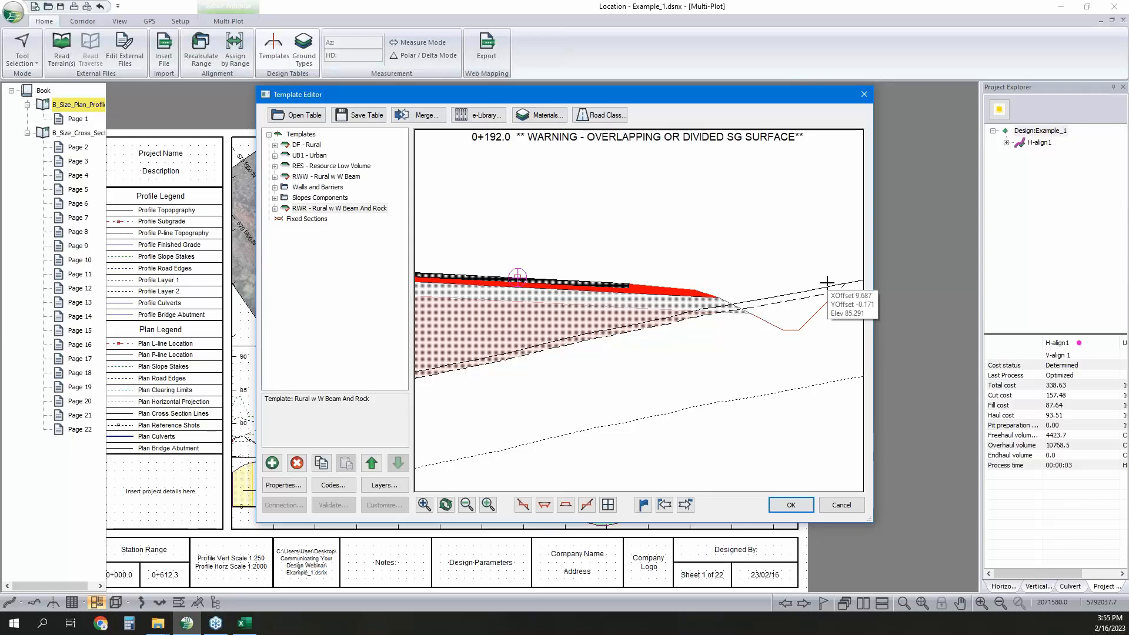
click(838, 503)
Centre the sheet, check the design's Save As dialog and cancel it, then display the Setup commands.
middle_drag(658, 309, 747, 287)
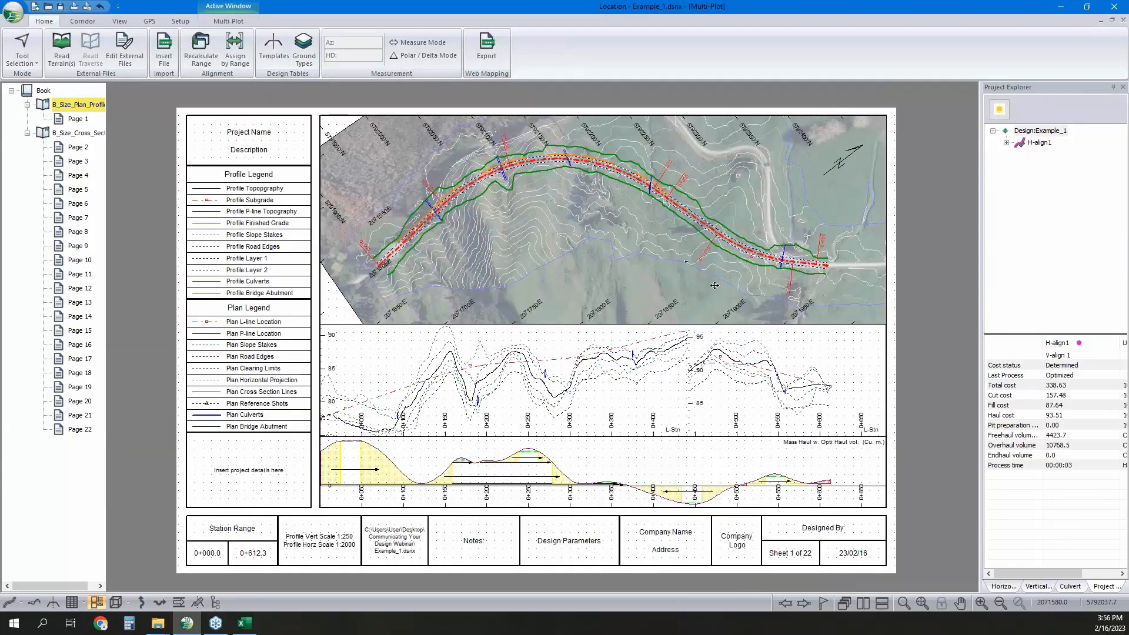
click(13, 12)
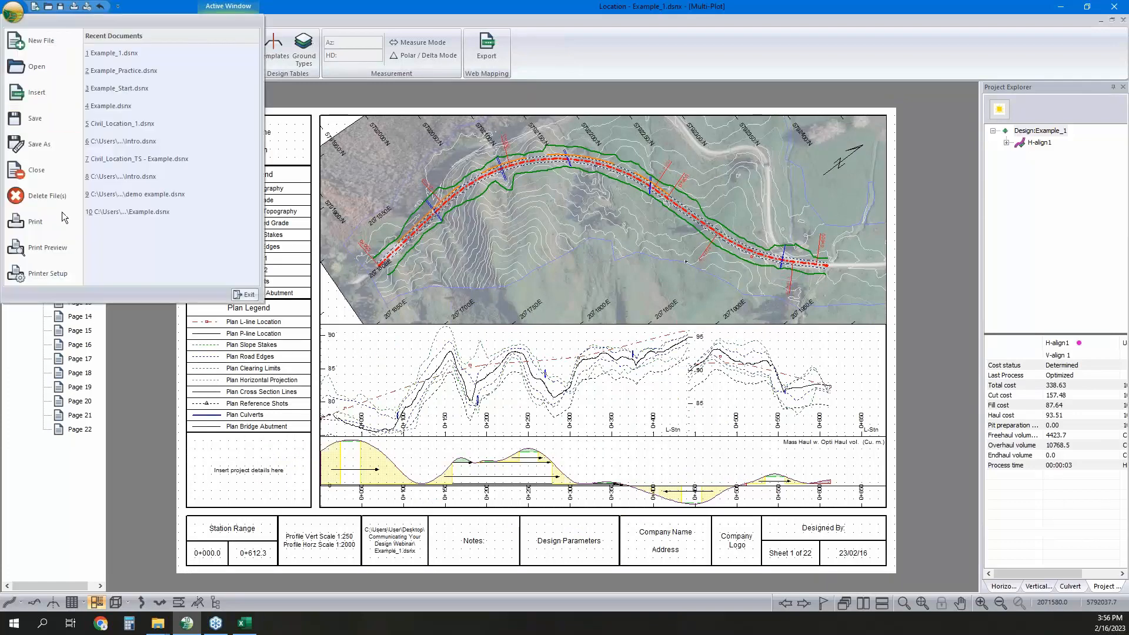
click(48, 152)
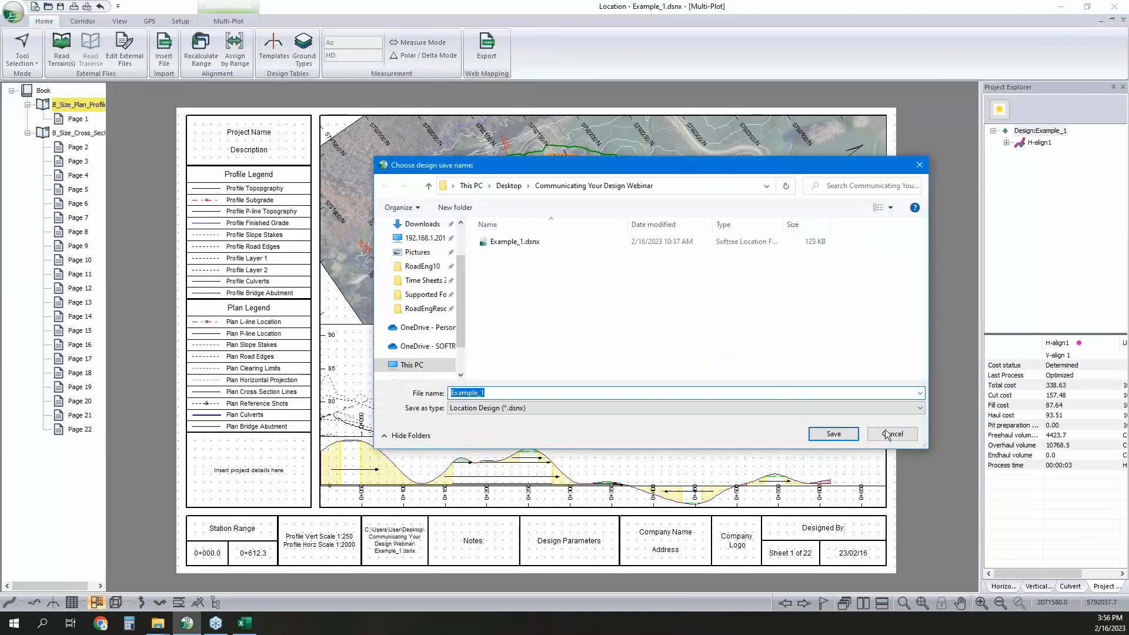
click(892, 435)
click(180, 21)
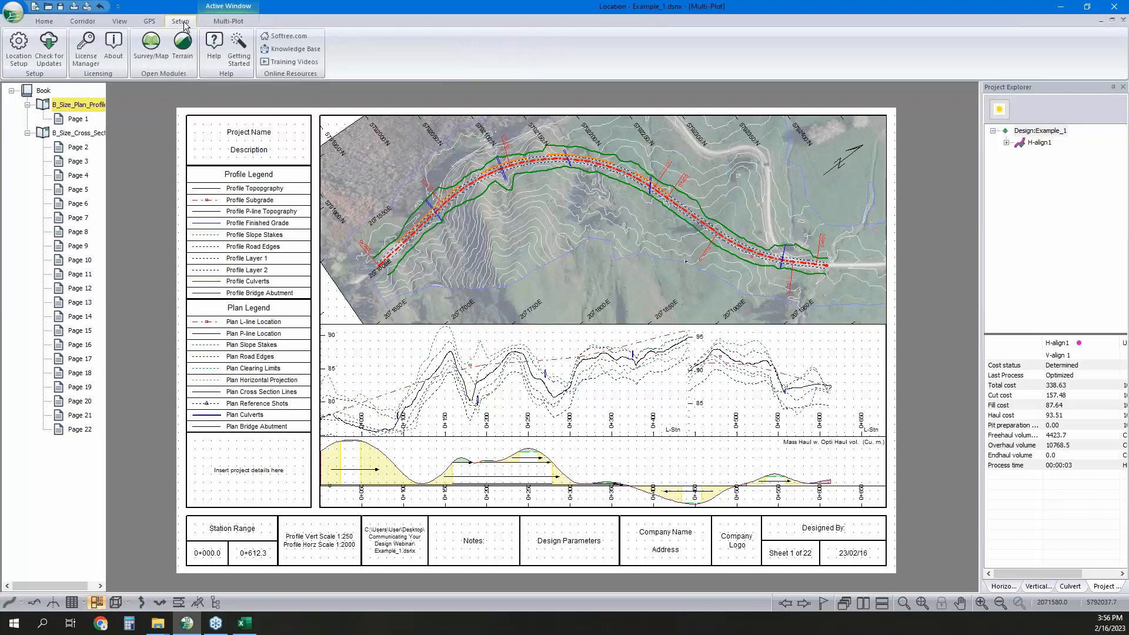
Inspect the projection settings in Location Setup and close the dialog without changes.
click(18, 47)
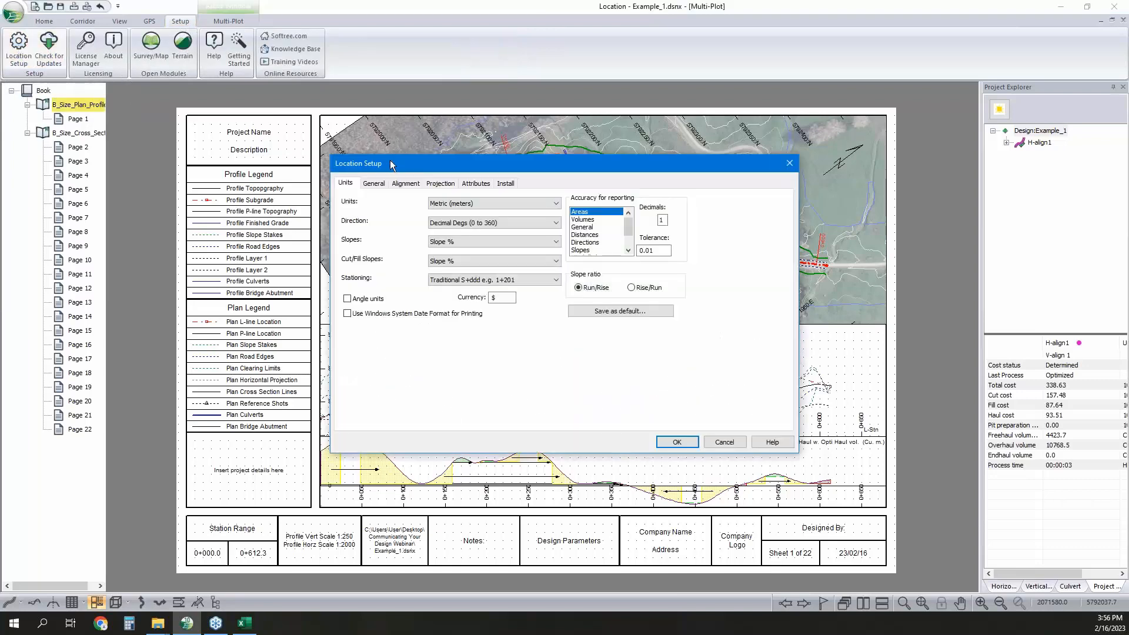
click(441, 184)
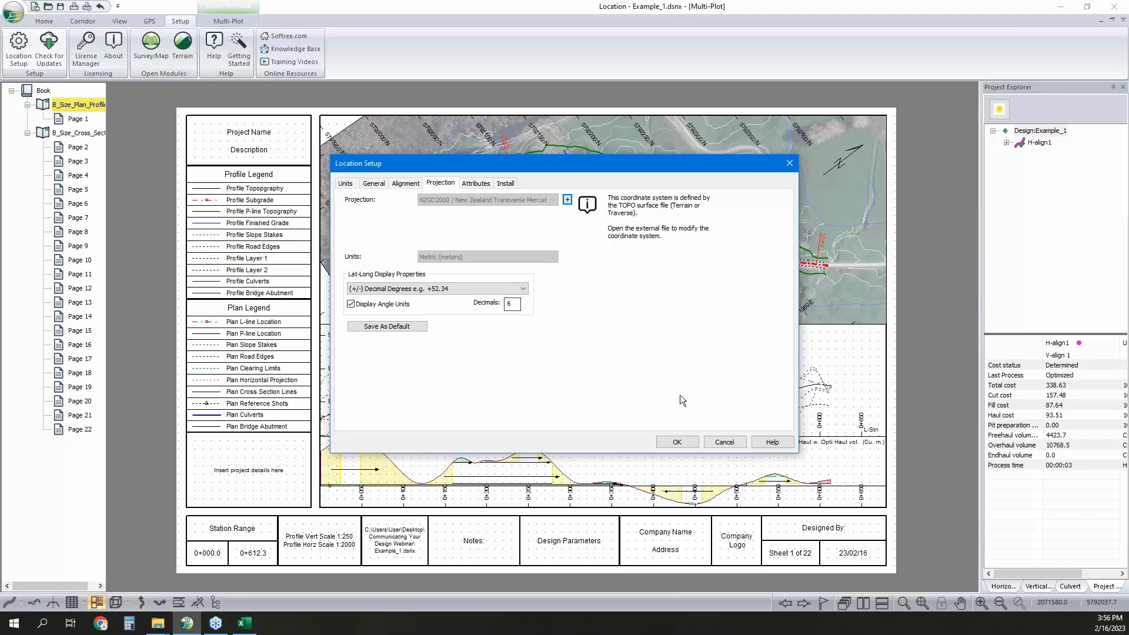
click(724, 442)
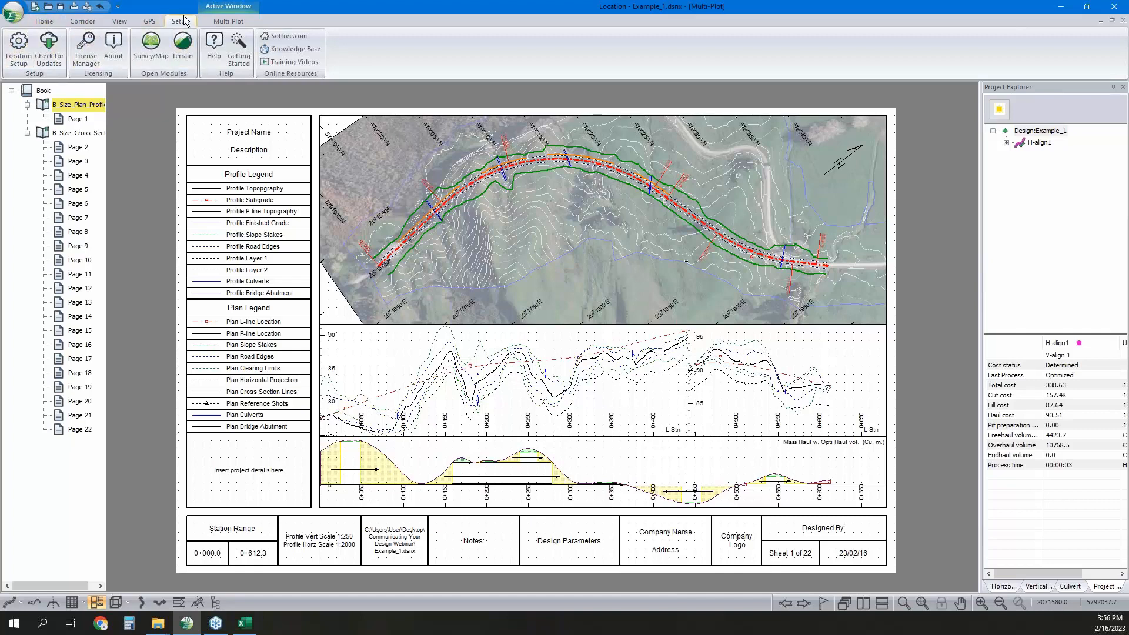
Export the design as Example_1 in Google Earth Format (*.kmz) with Export to Google Earth enabled, and view the road in Google Earth Pro.
click(13, 10)
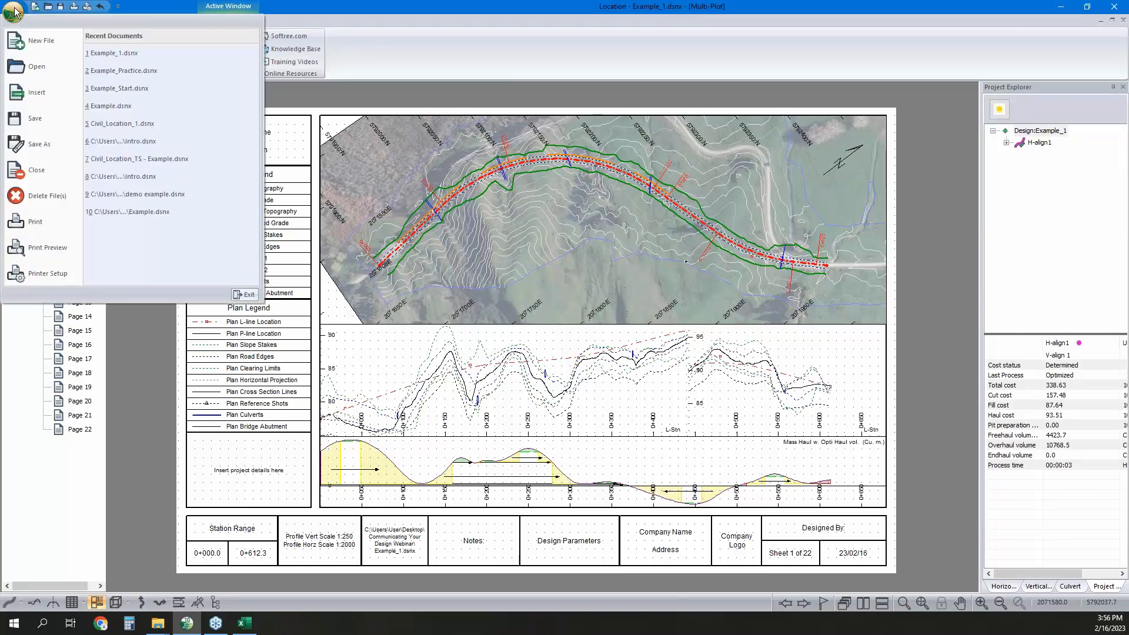
click(43, 143)
click(582, 408)
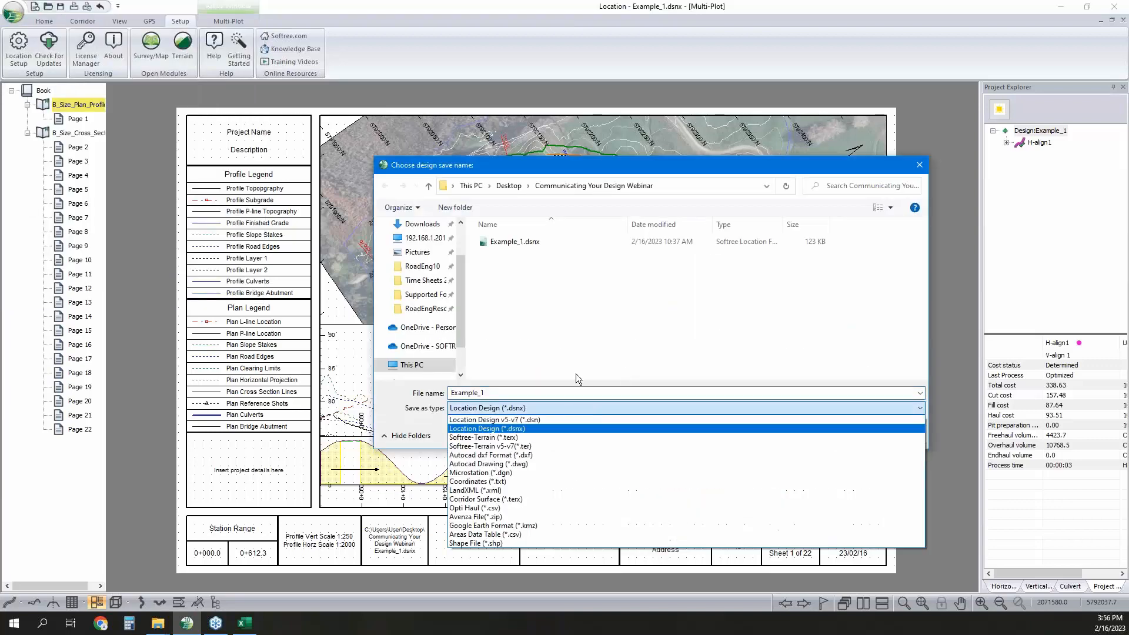
click(497, 525)
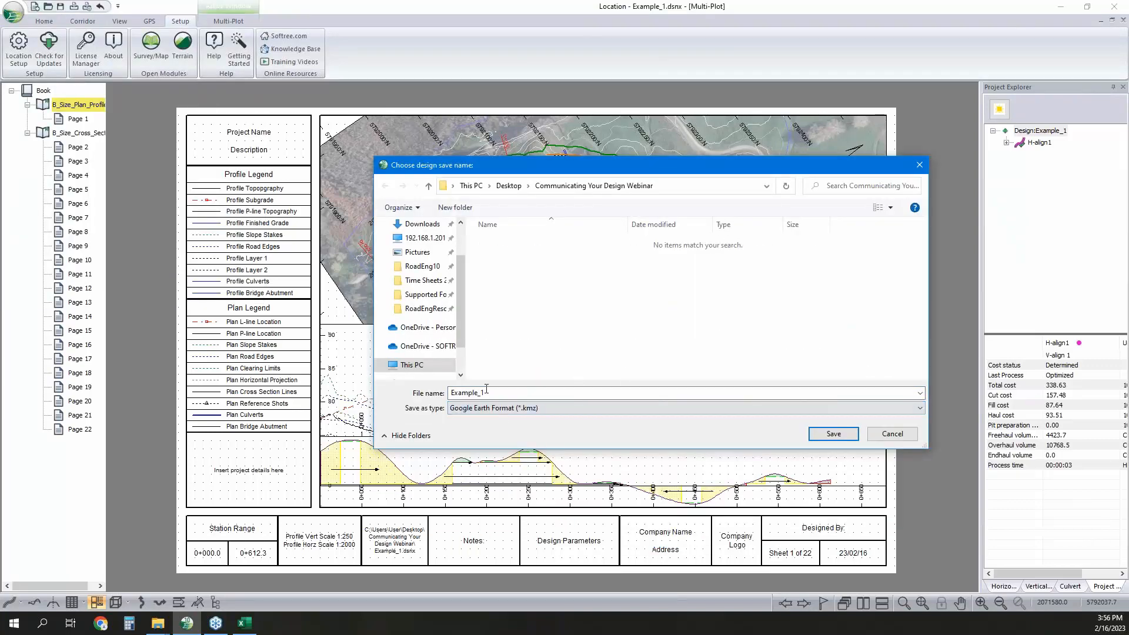
click(820, 433)
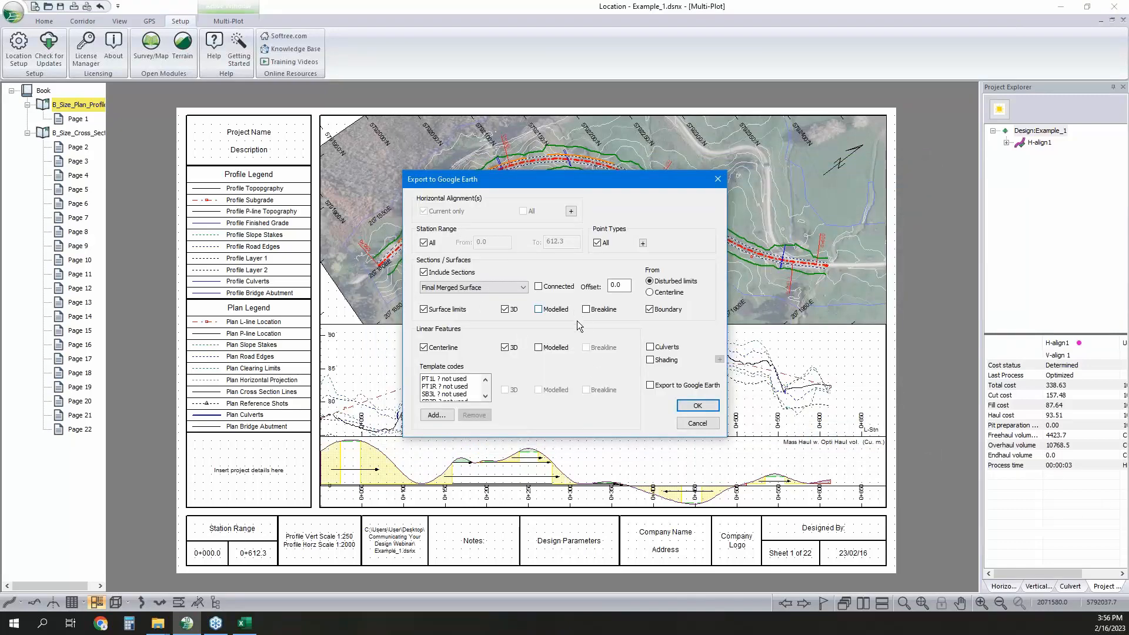
click(650, 385)
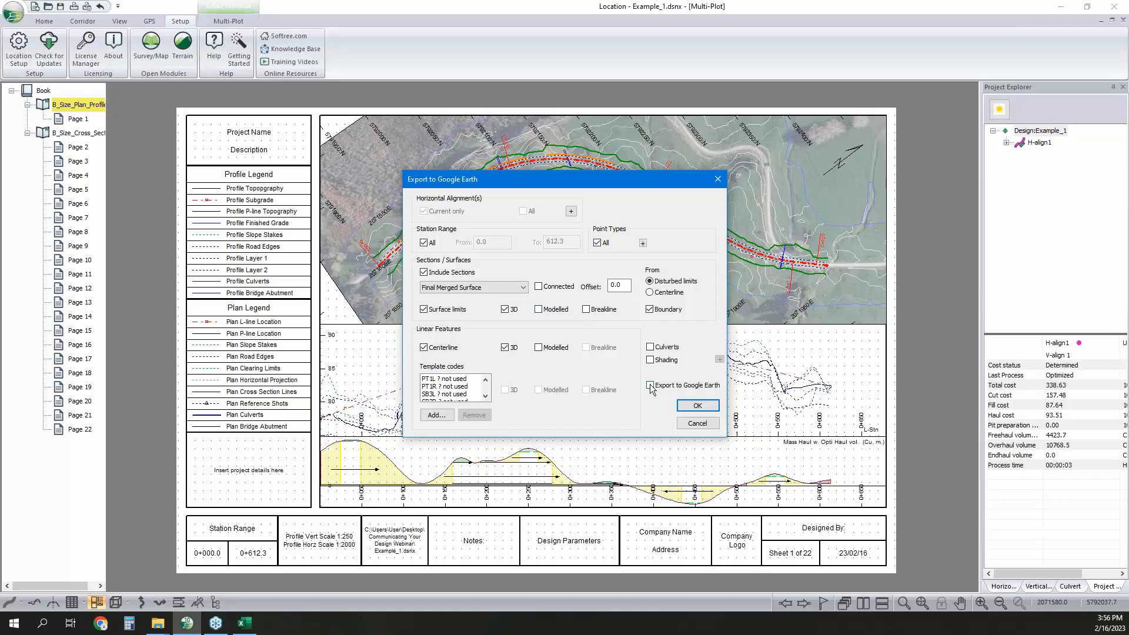
click(685, 406)
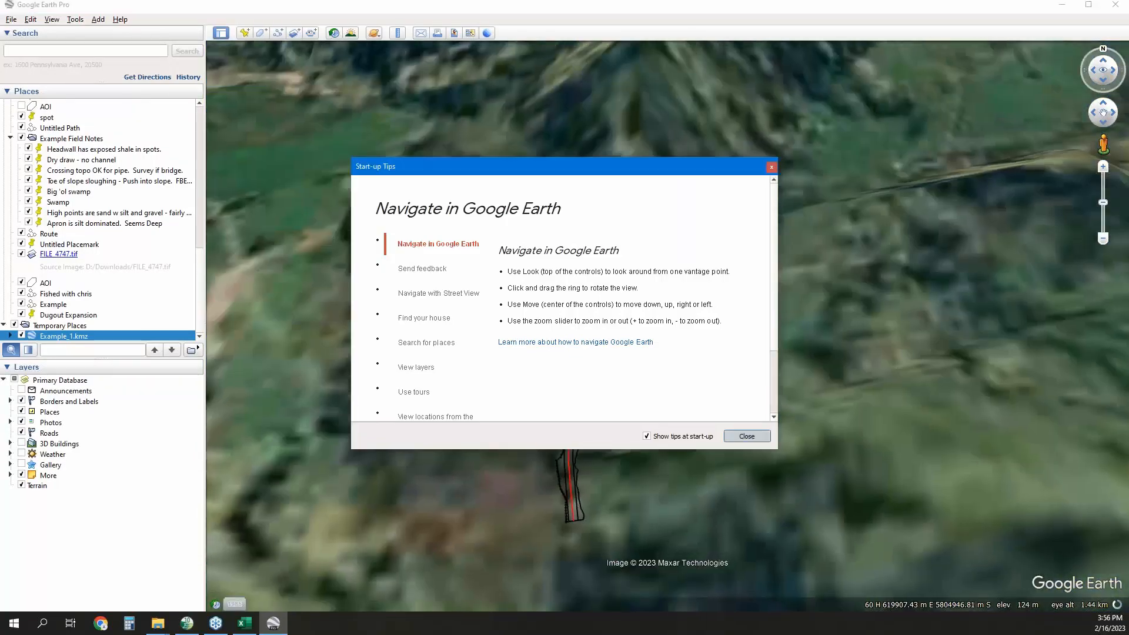
click(743, 435)
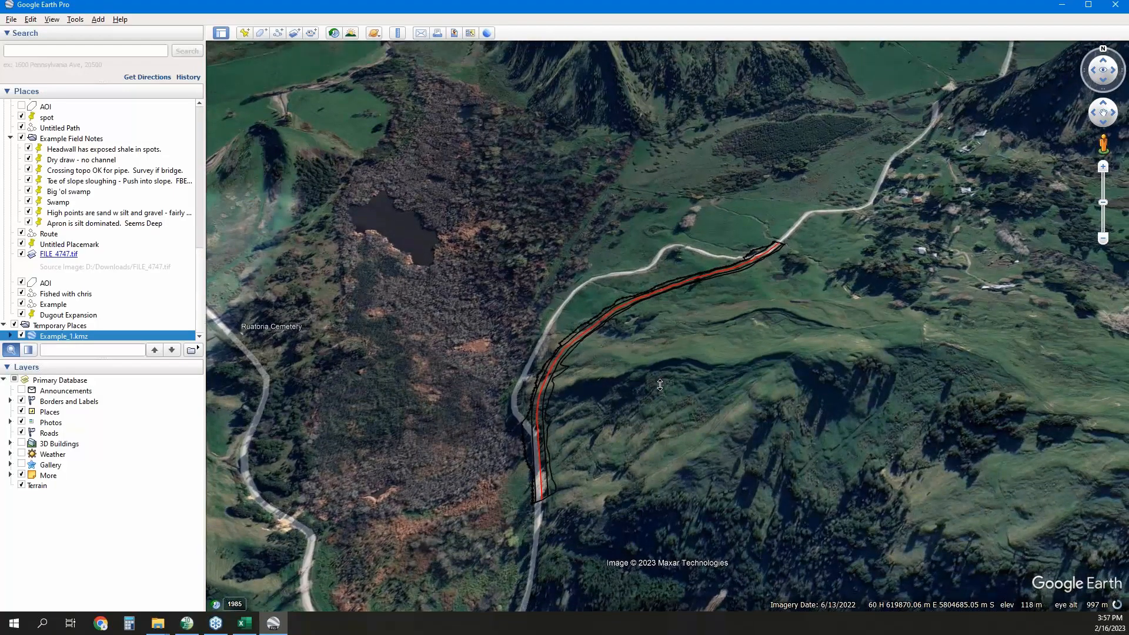
middle_drag(660, 385, 750, 389)
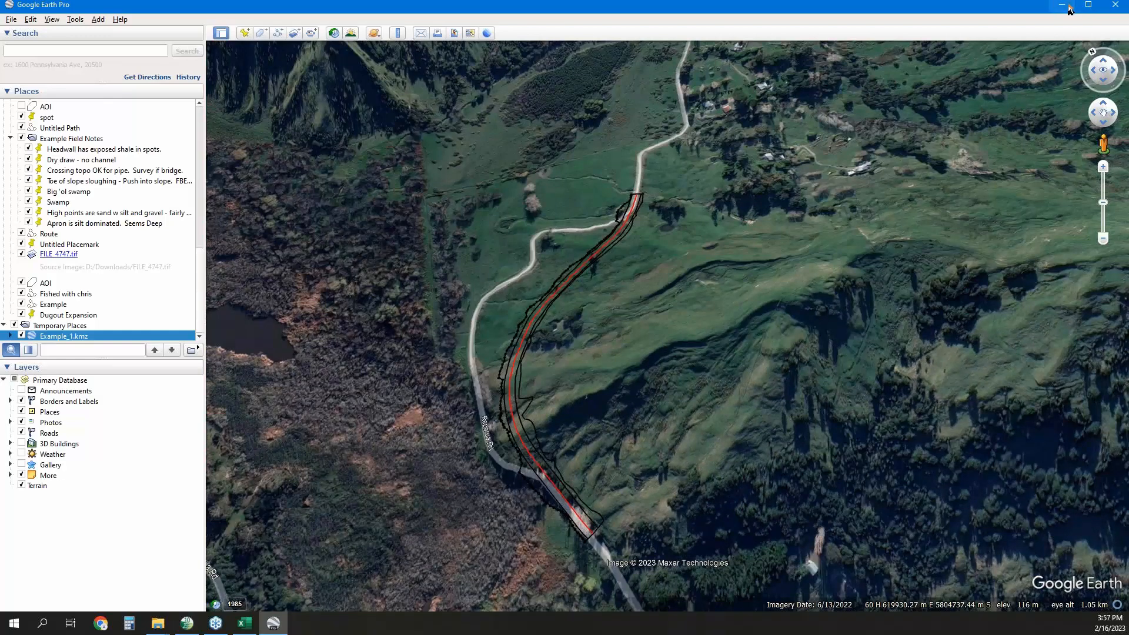
Check which file types Google Earth Pro can open, cancel the Open dialog and return to the Location design.
click(12, 21)
key(ctrl+o)
click(394, 258)
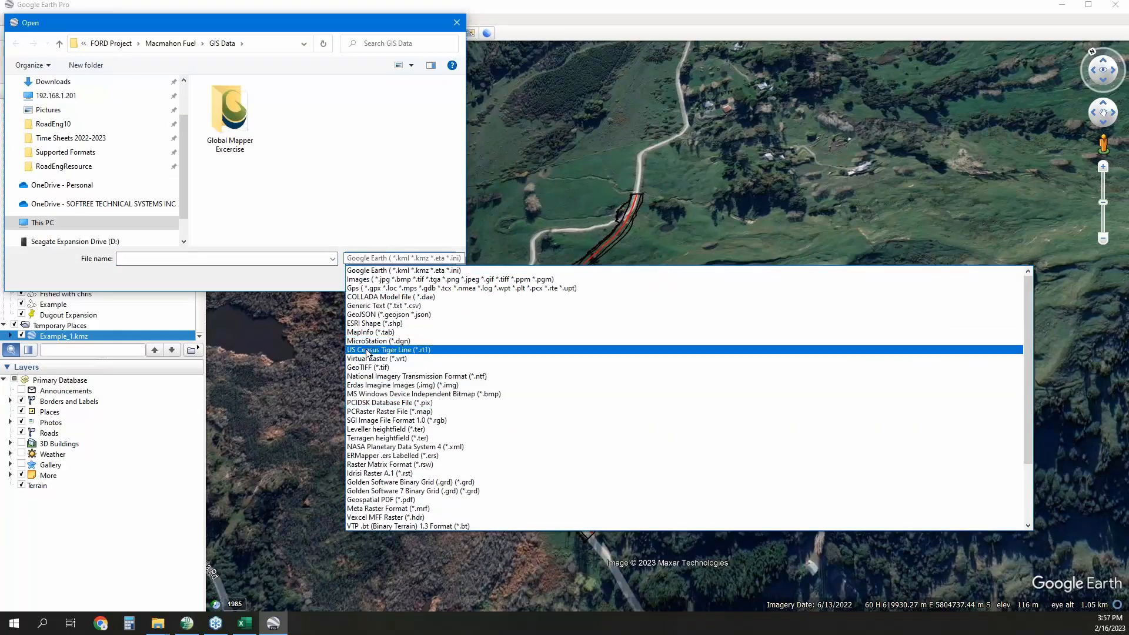
click(300, 293)
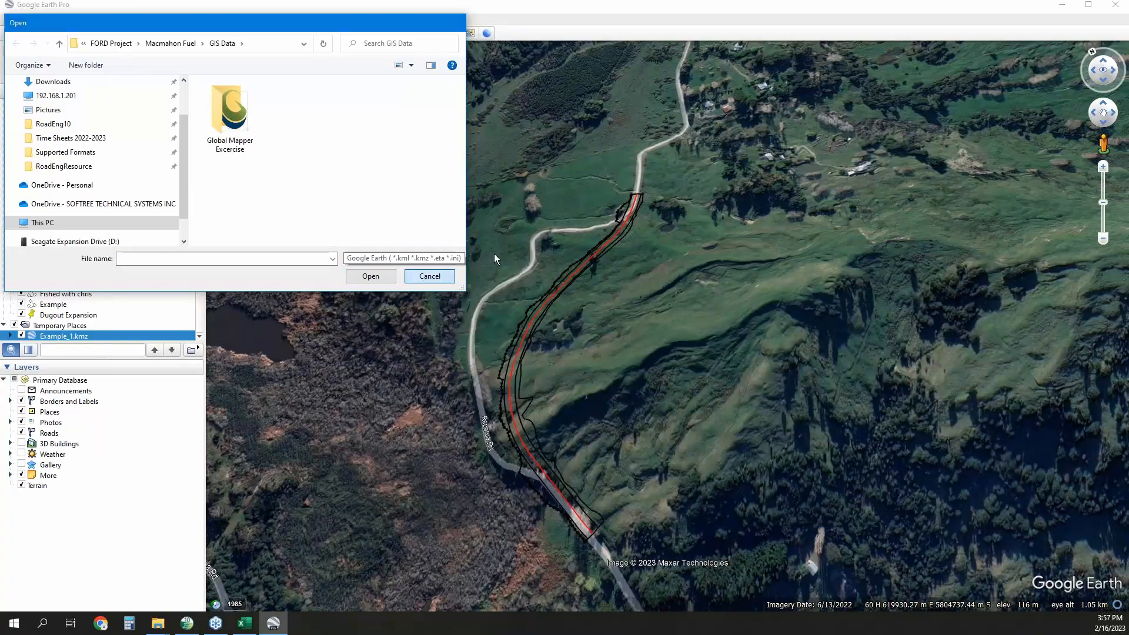
click(429, 277)
click(1058, 5)
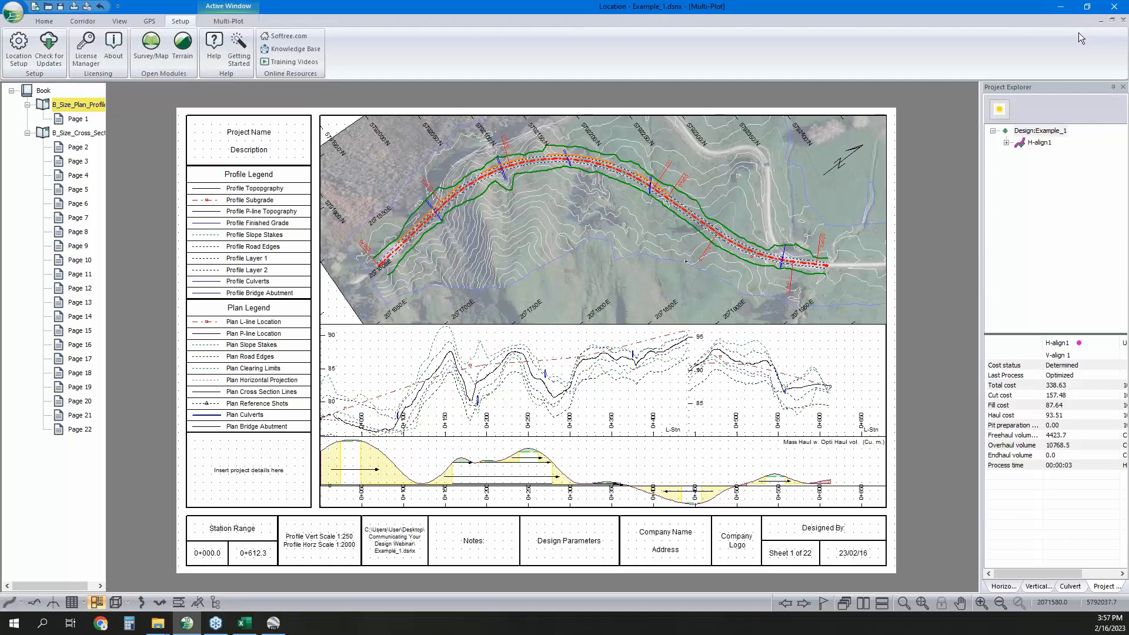
Minimise the Multi-Plot window and maximise the 3D view of the road.
click(1112, 21)
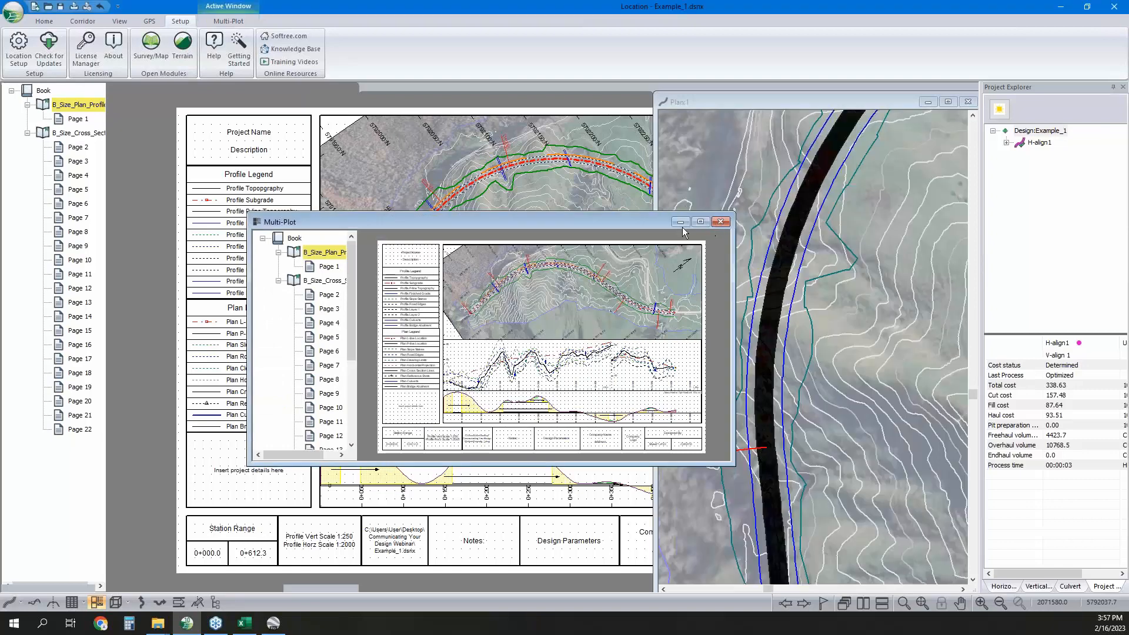
click(681, 222)
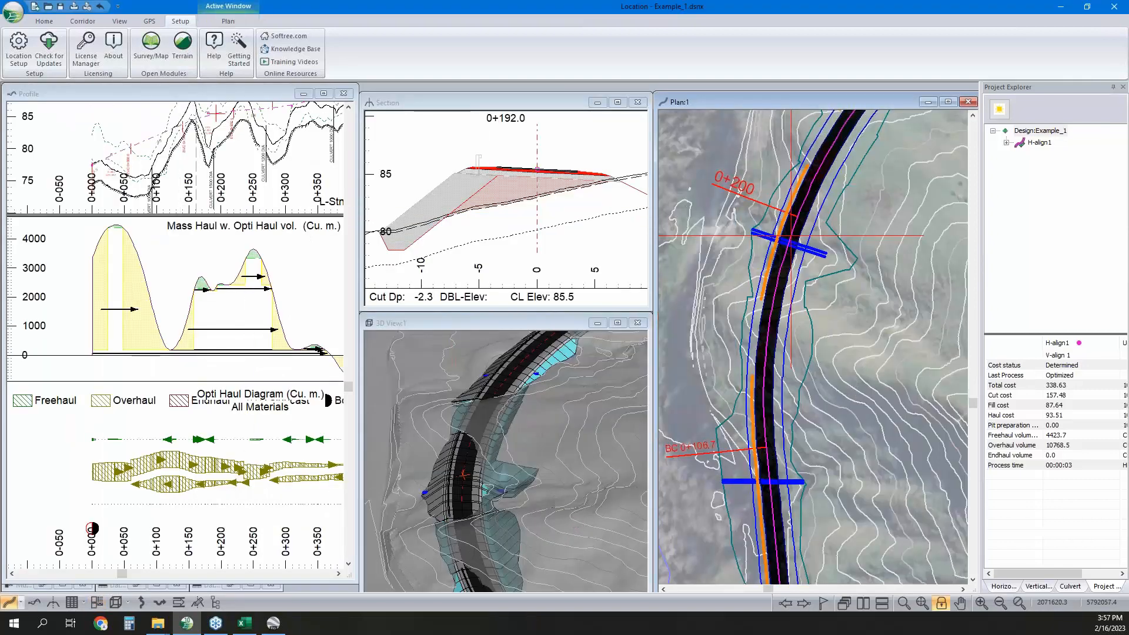
click(617, 323)
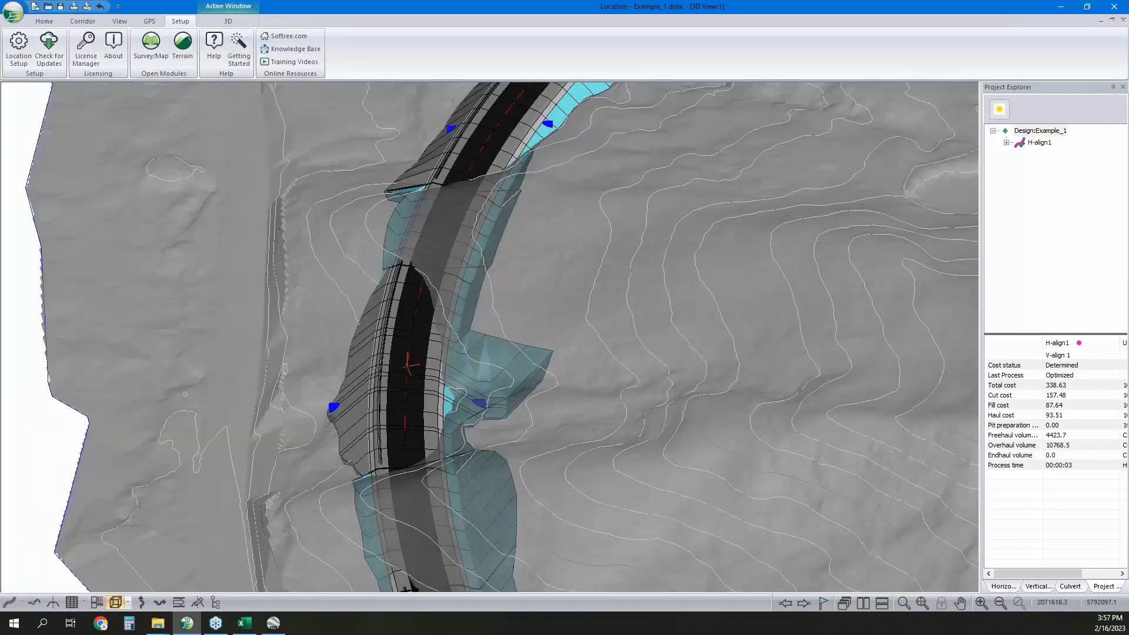
Play a drive-through of the road in the 3D view, pause it and review the Drive Through Options without changes.
right_click(503, 317)
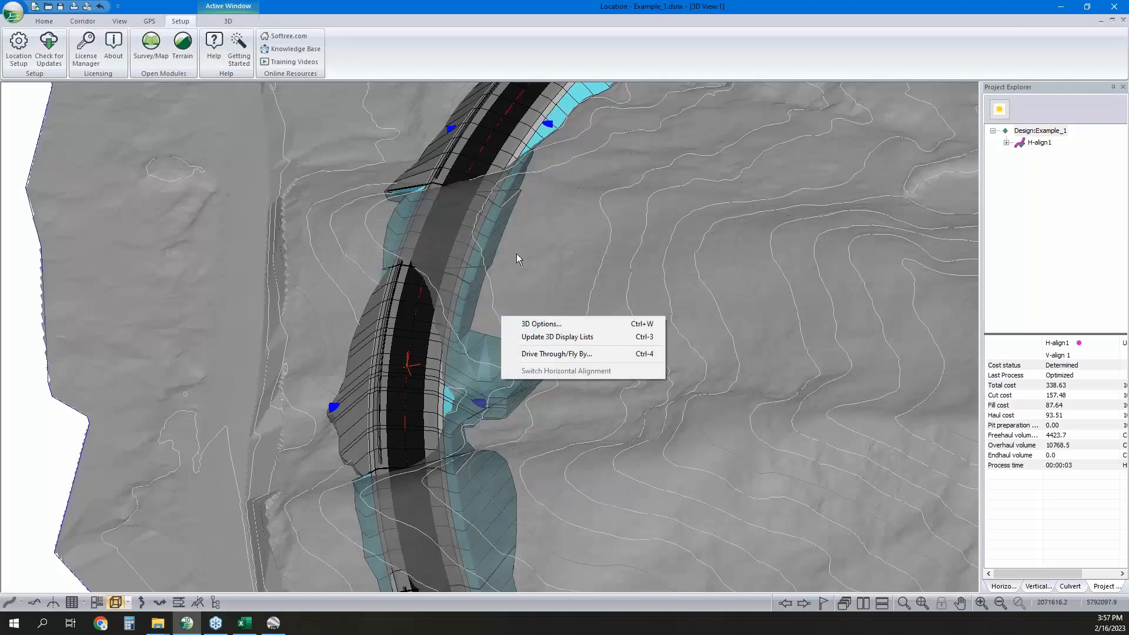
click(560, 356)
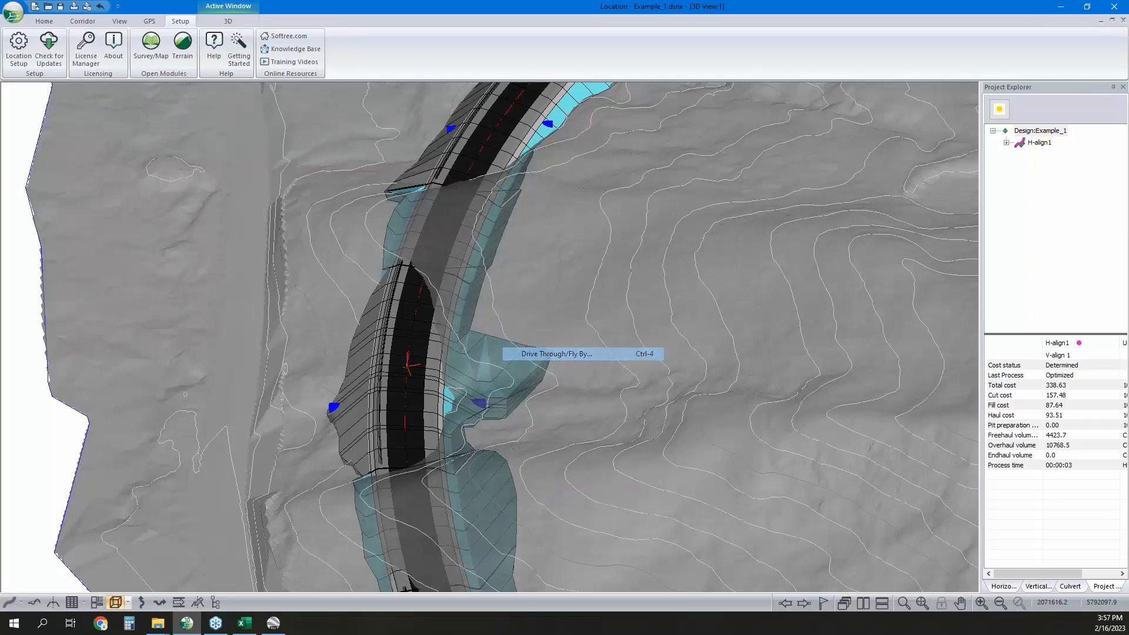
click(561, 322)
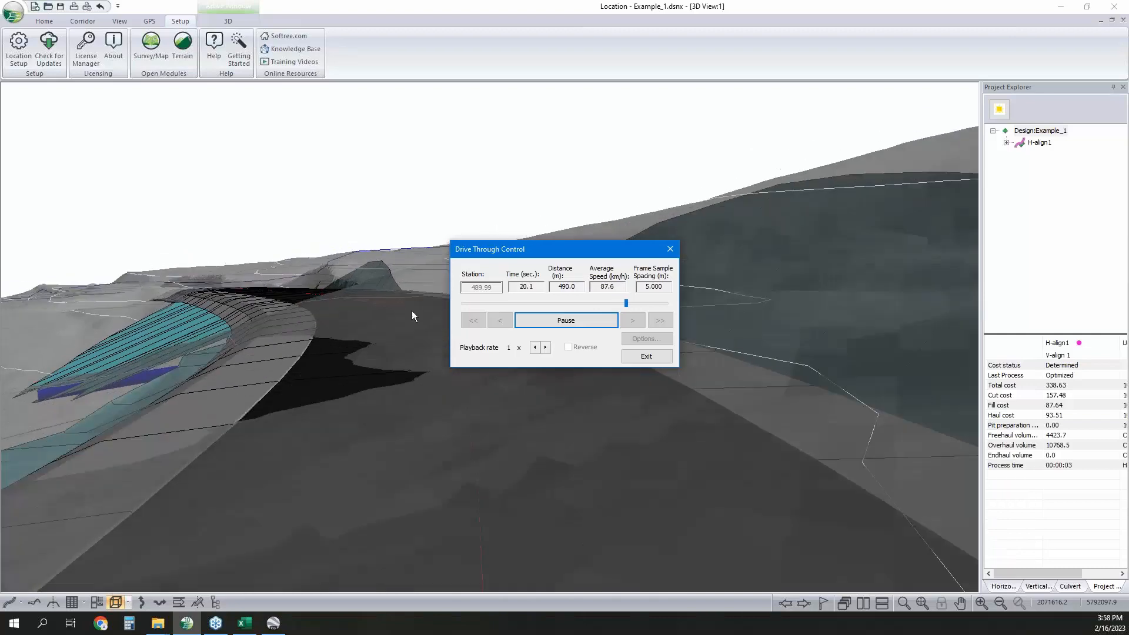
click(562, 323)
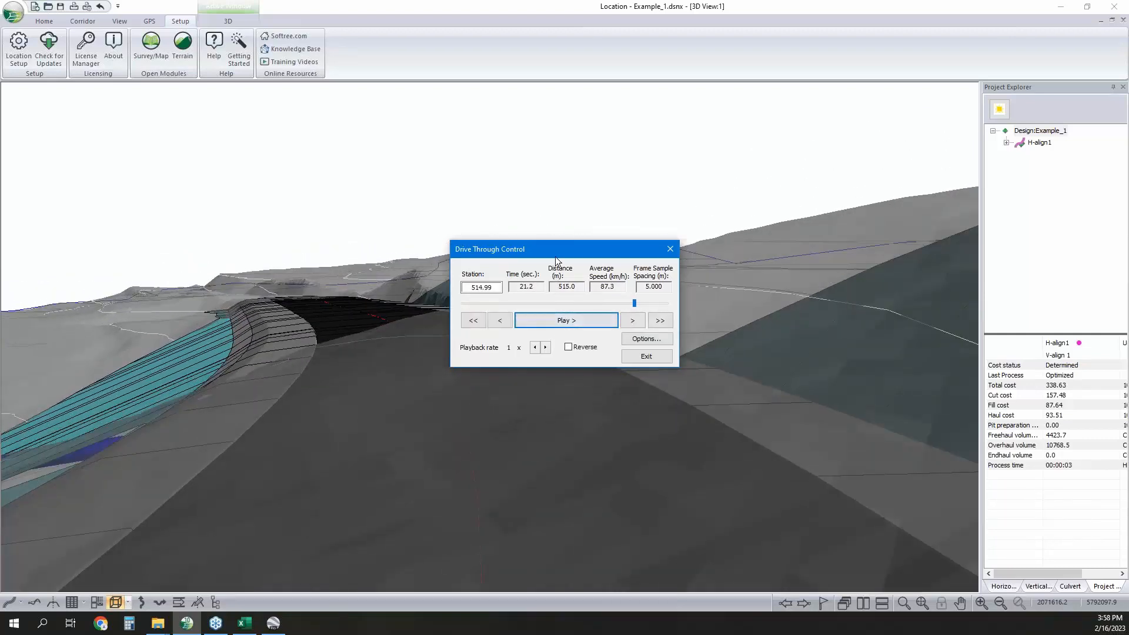
drag(555, 252, 441, 345)
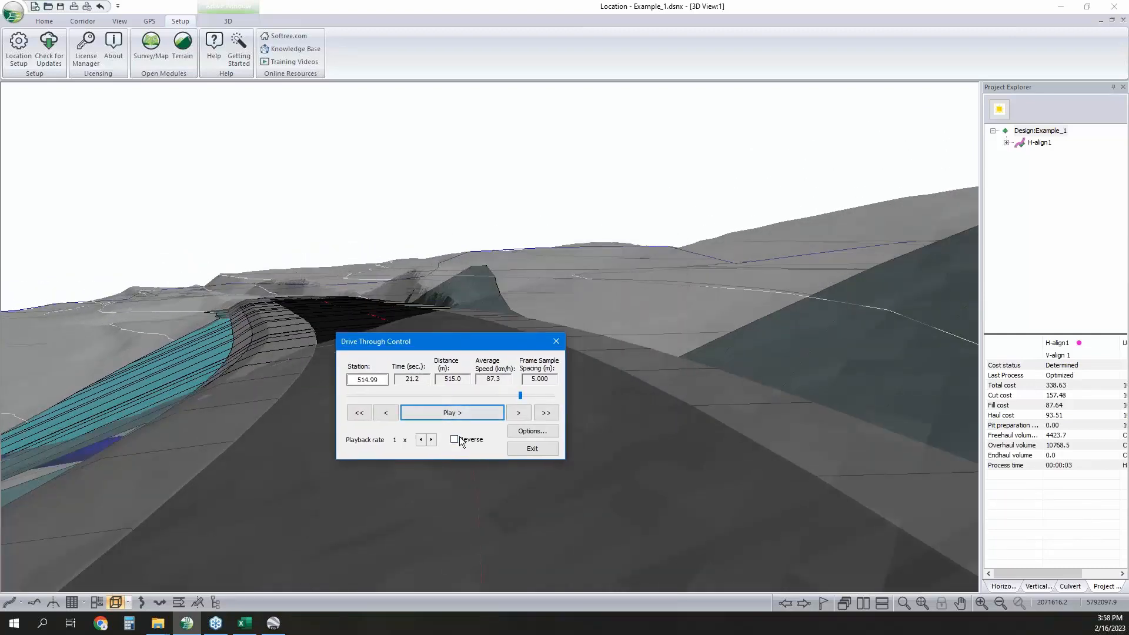
click(540, 434)
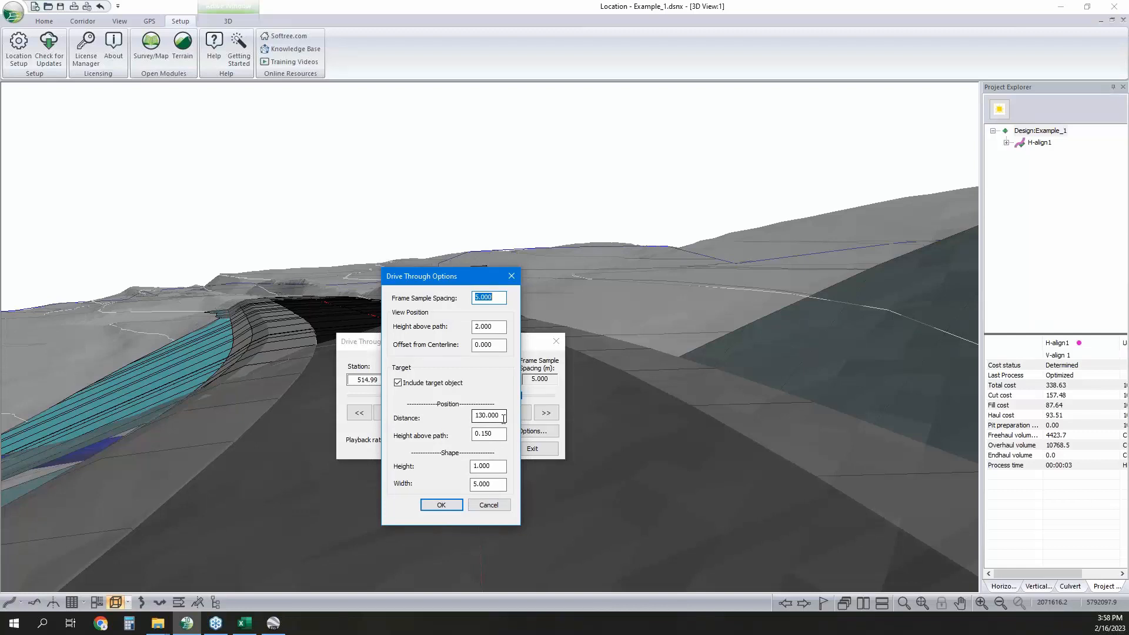
click(489, 504)
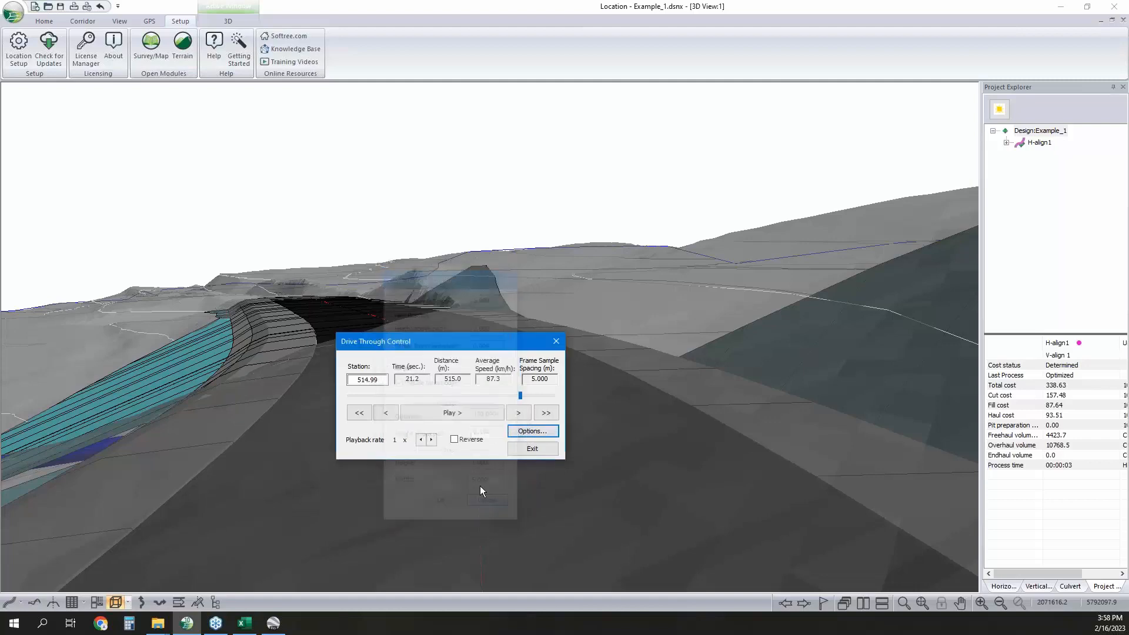
Play the drive-through in reverse, pausing along the way, and exit the Drive Through Control.
click(454, 439)
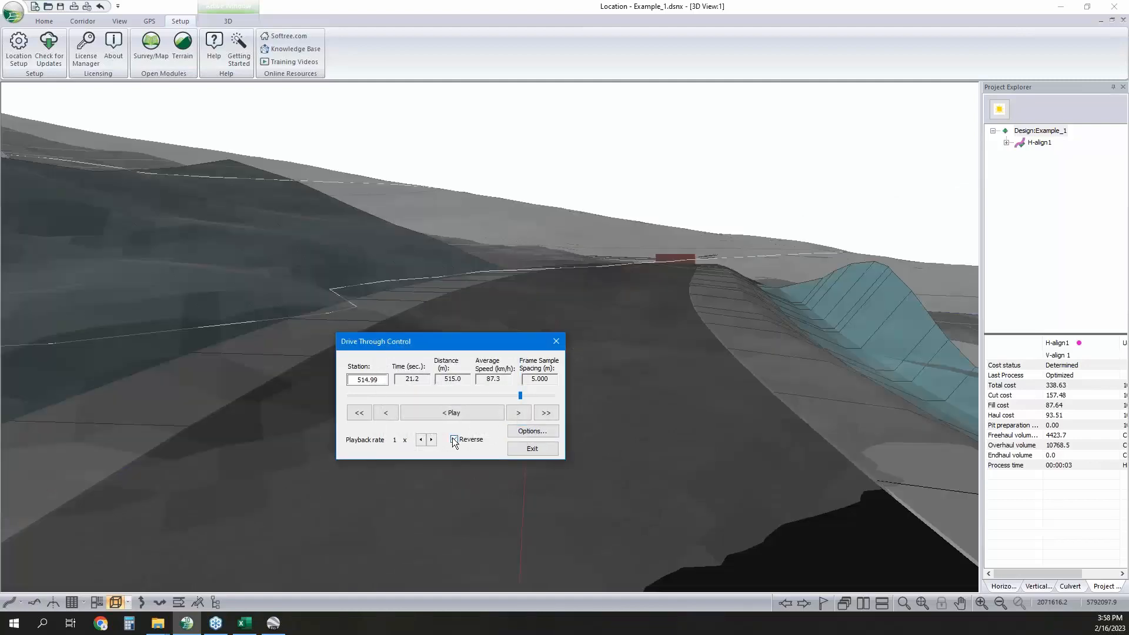
click(485, 410)
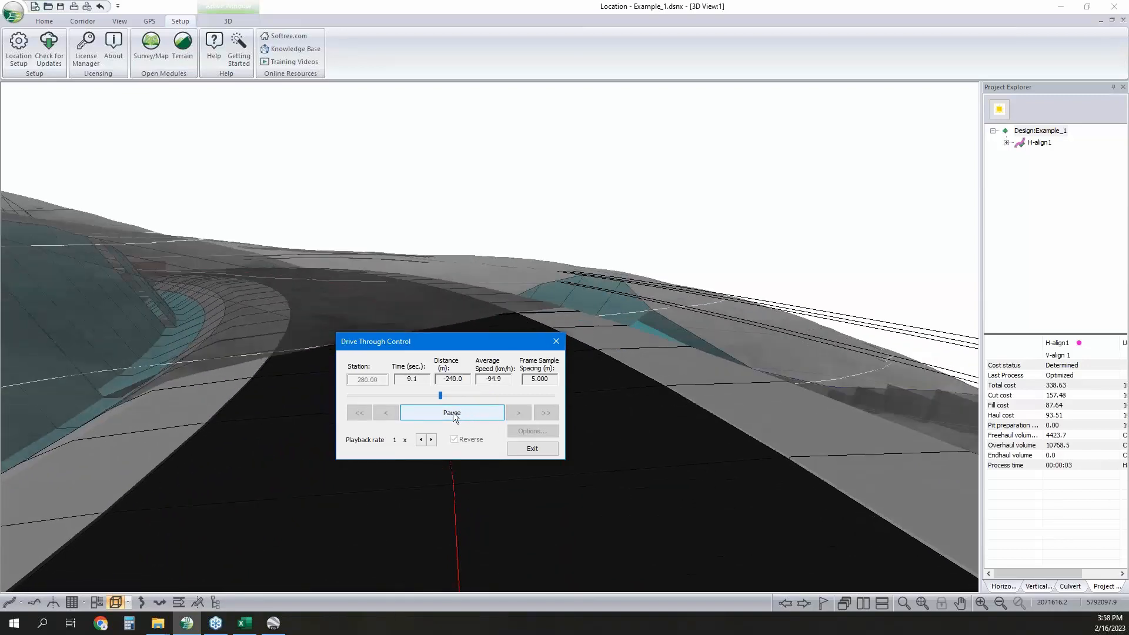
click(474, 418)
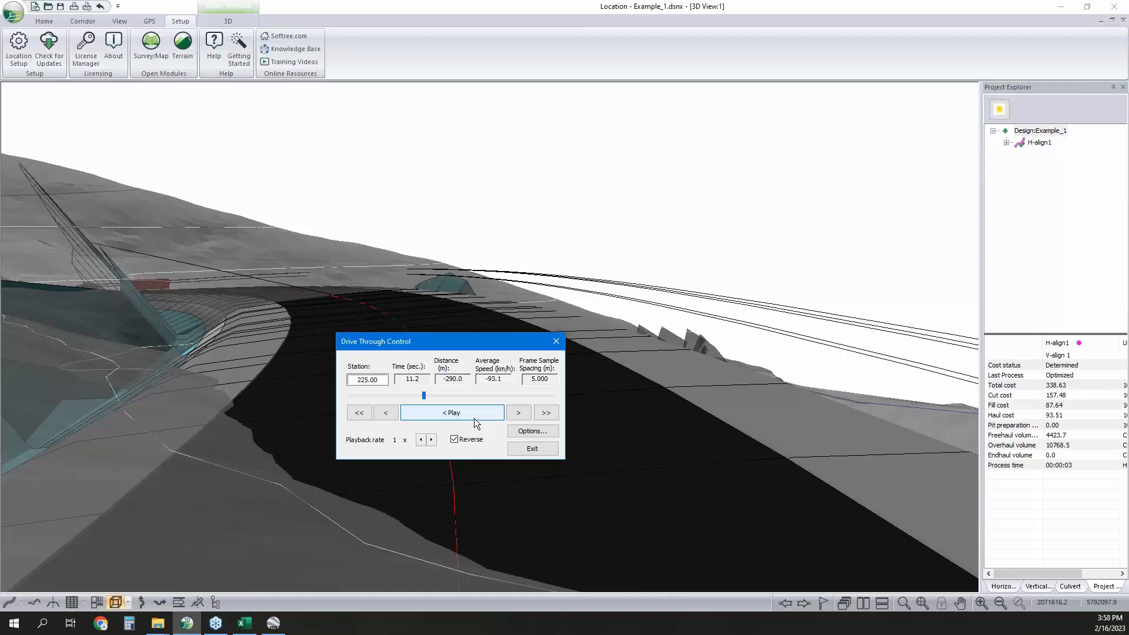
click(474, 415)
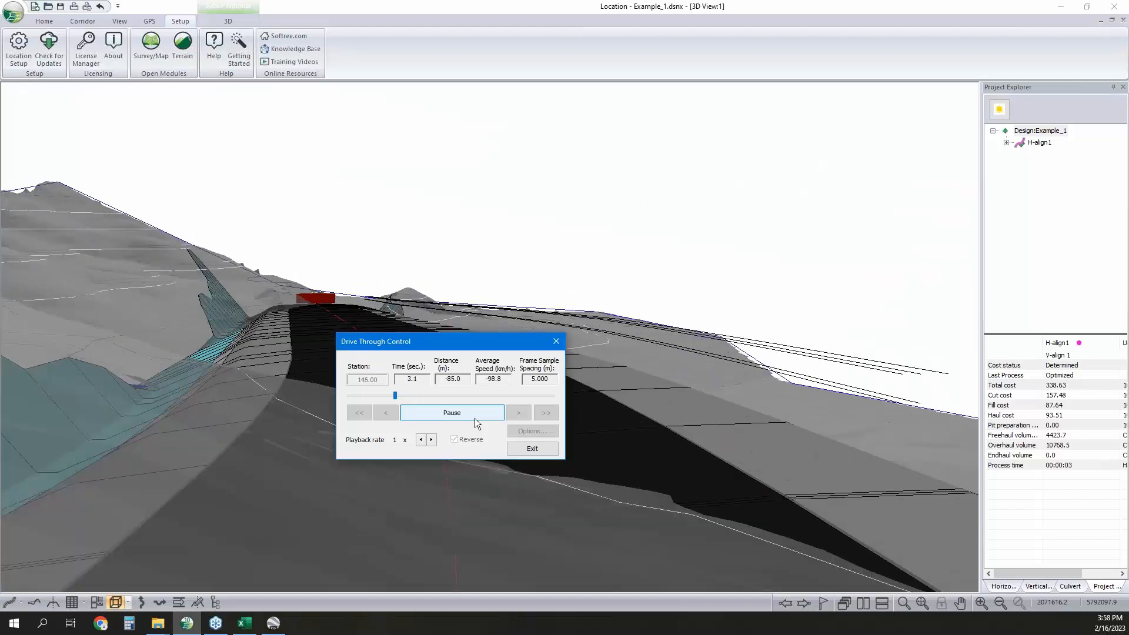
click(474, 418)
click(534, 449)
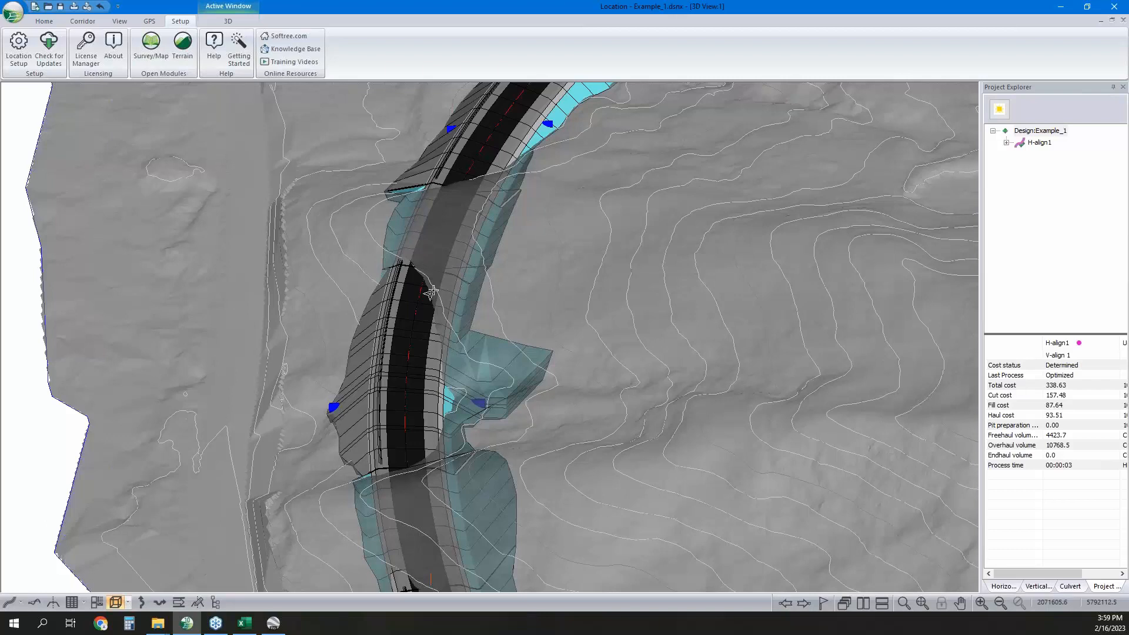
Inspect the station, offset and surface elevation read-outs at points along the road corridor in the 3D view.
mouse_move(446, 253)
scroll(473, 229, down, 1)
scroll(469, 298, down, 1)
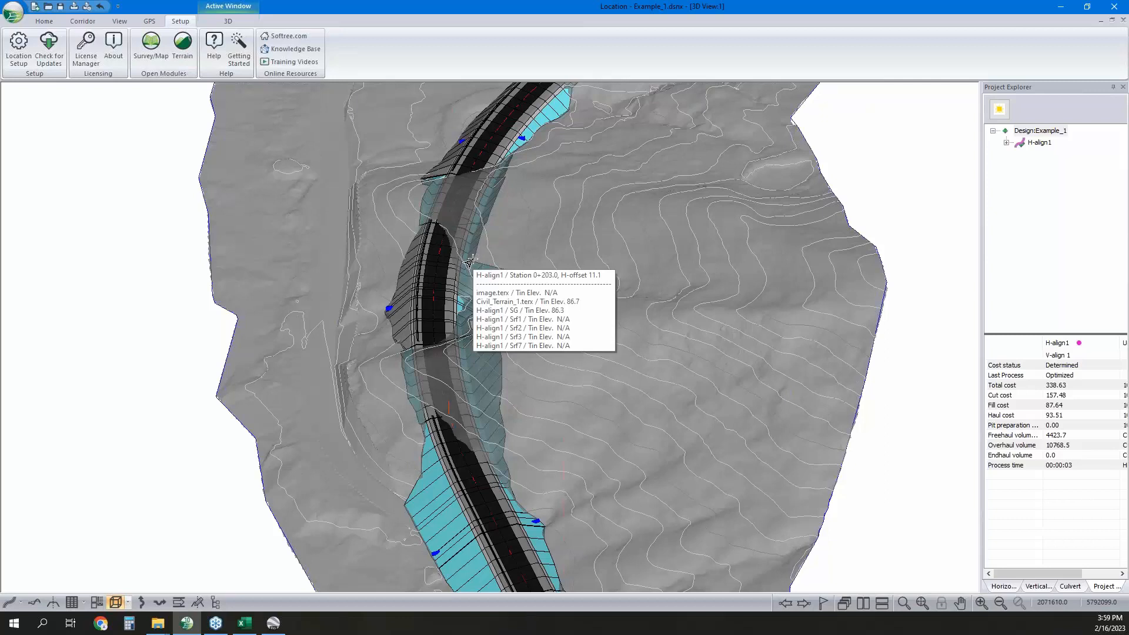
mouse_move(467, 221)
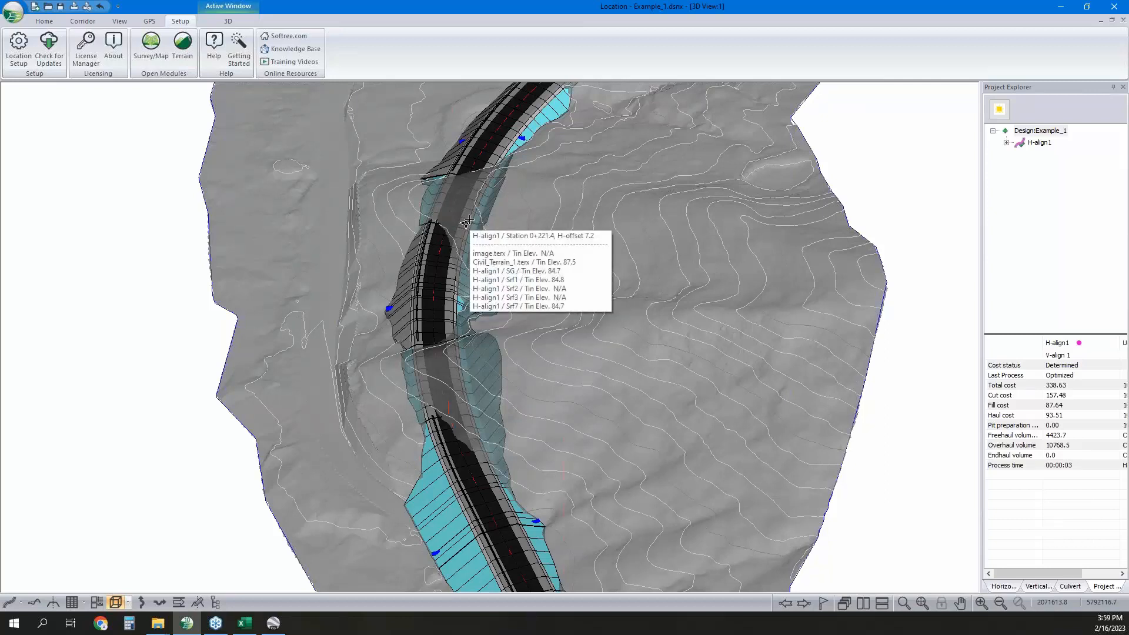
mouse_move(462, 340)
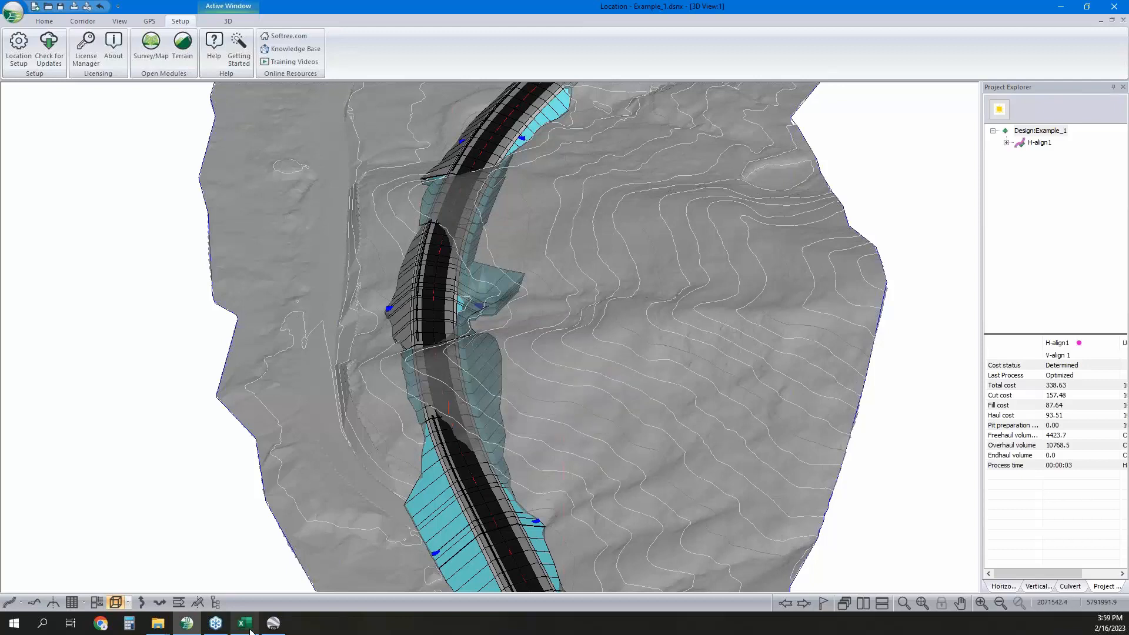
Open Civil_Terrain_1.terx from the Communicating Your Design Webinar folder in the Terrain module and switch back to Location.
click(1061, 6)
double_click(654, 265)
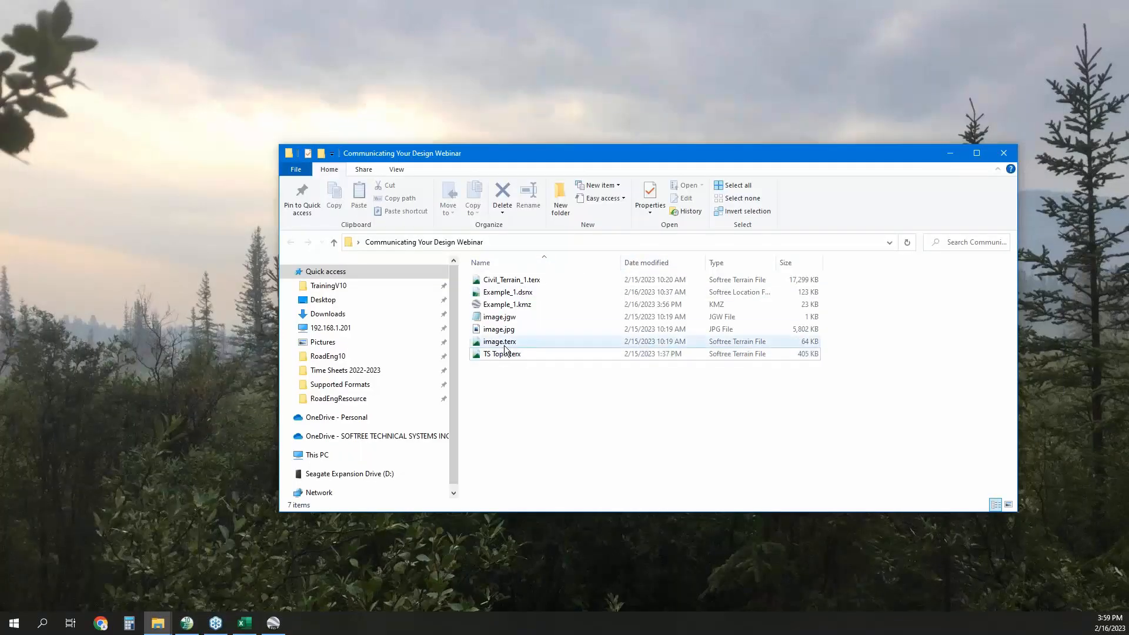
click(530, 285)
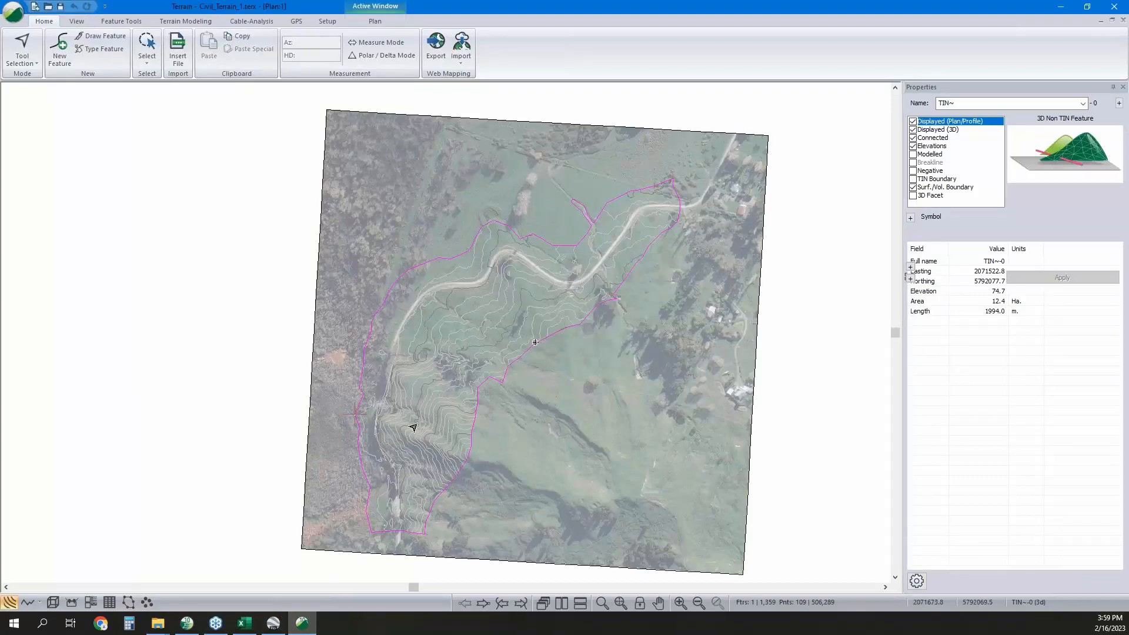
click(185, 625)
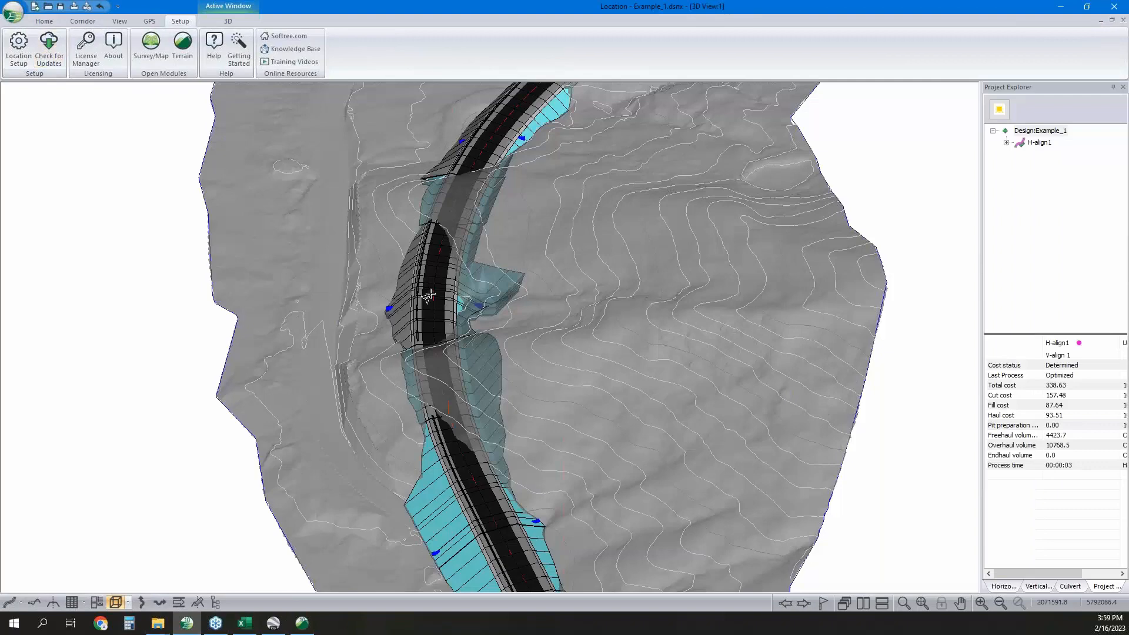
click(13, 11)
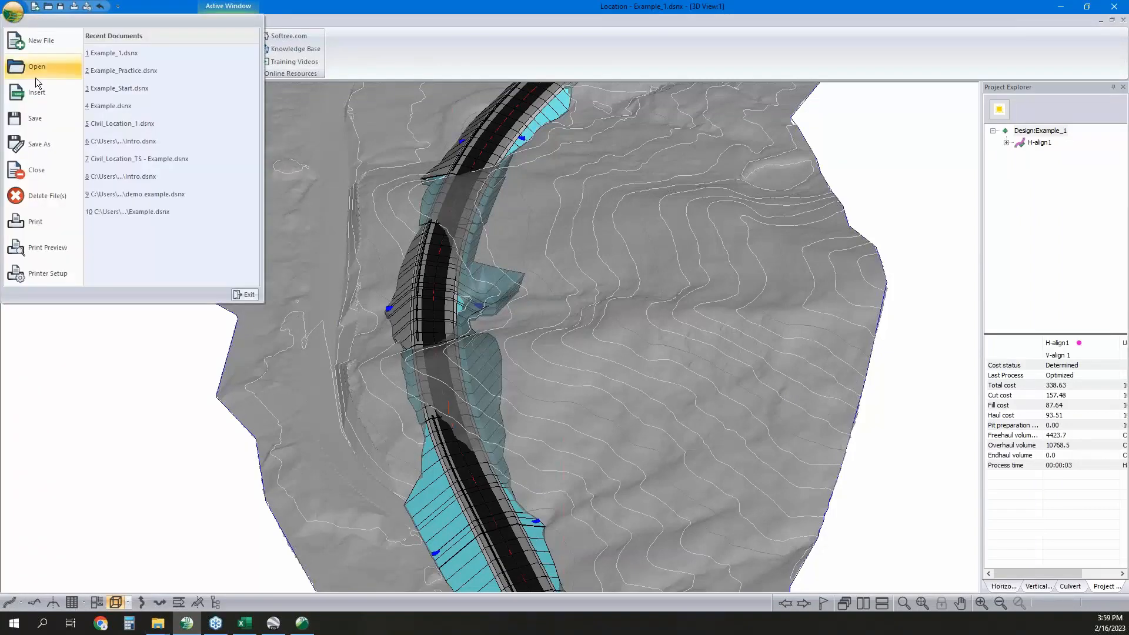
click(35, 145)
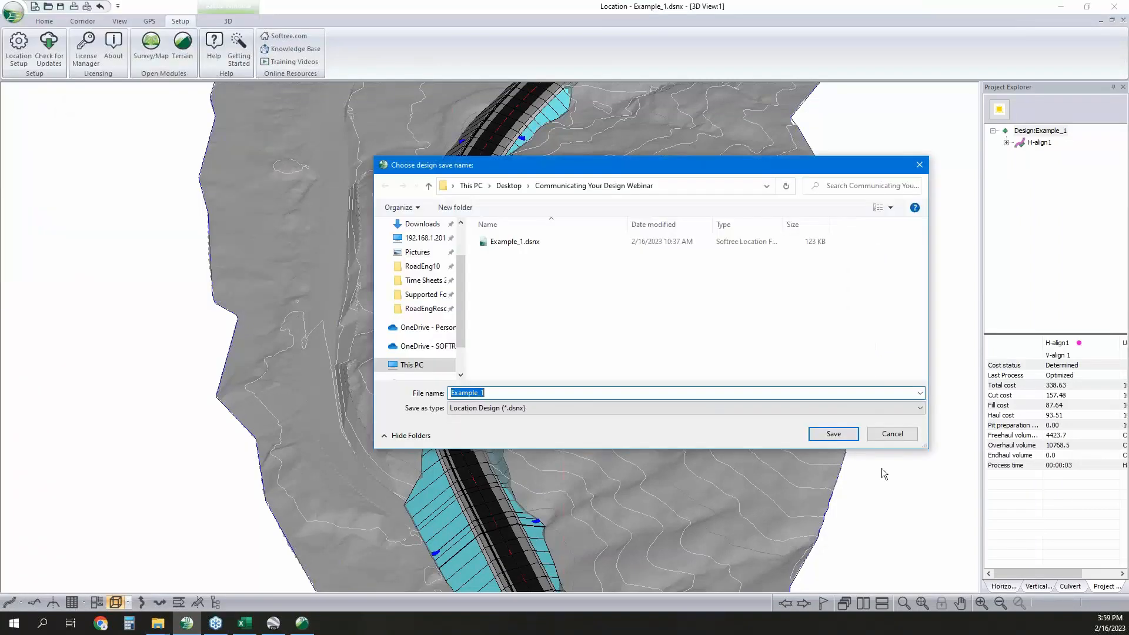
click(893, 434)
Add the Final Merged Surface layer of H-align1 as a corridor surface in the alignment's reference terrains and surfaces.
right_click(1038, 142)
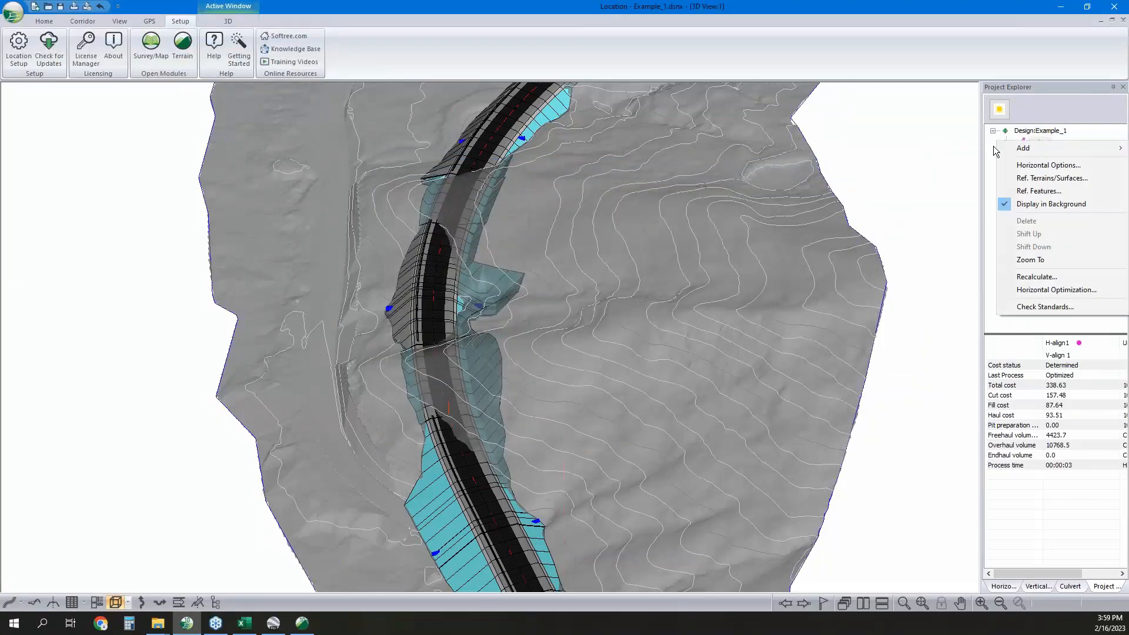
click(1042, 179)
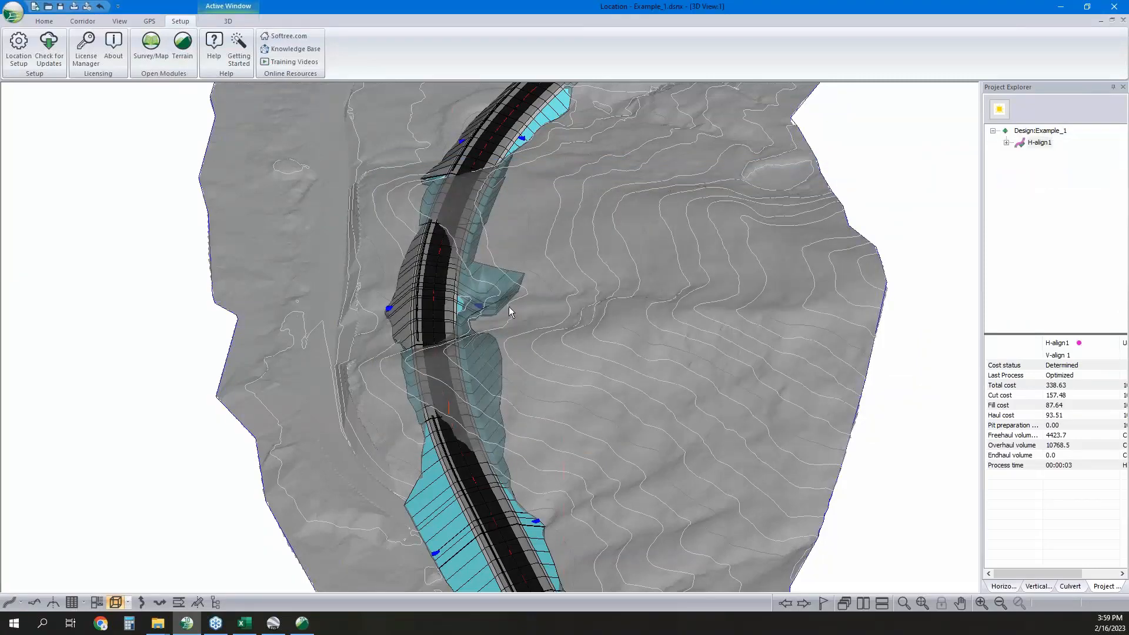
click(588, 263)
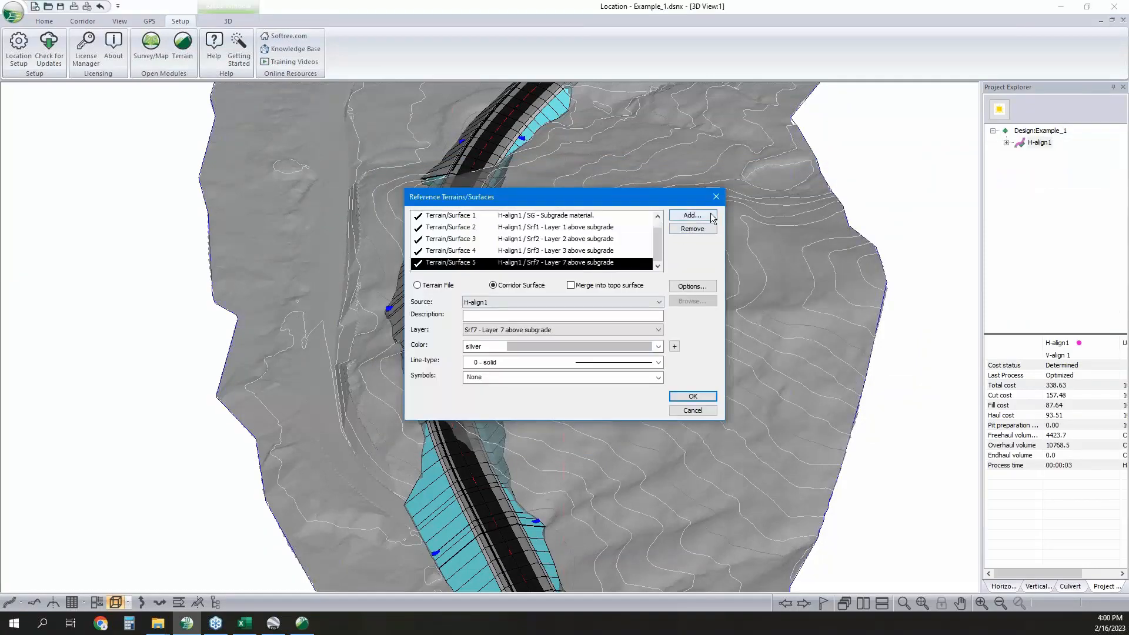
click(692, 215)
click(539, 340)
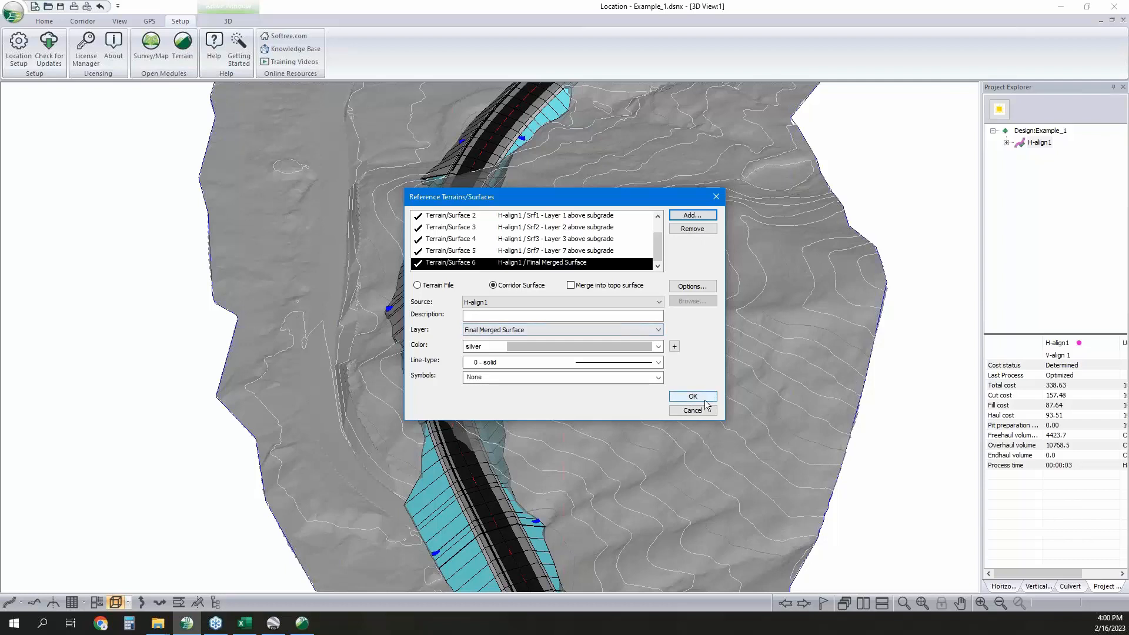
click(686, 396)
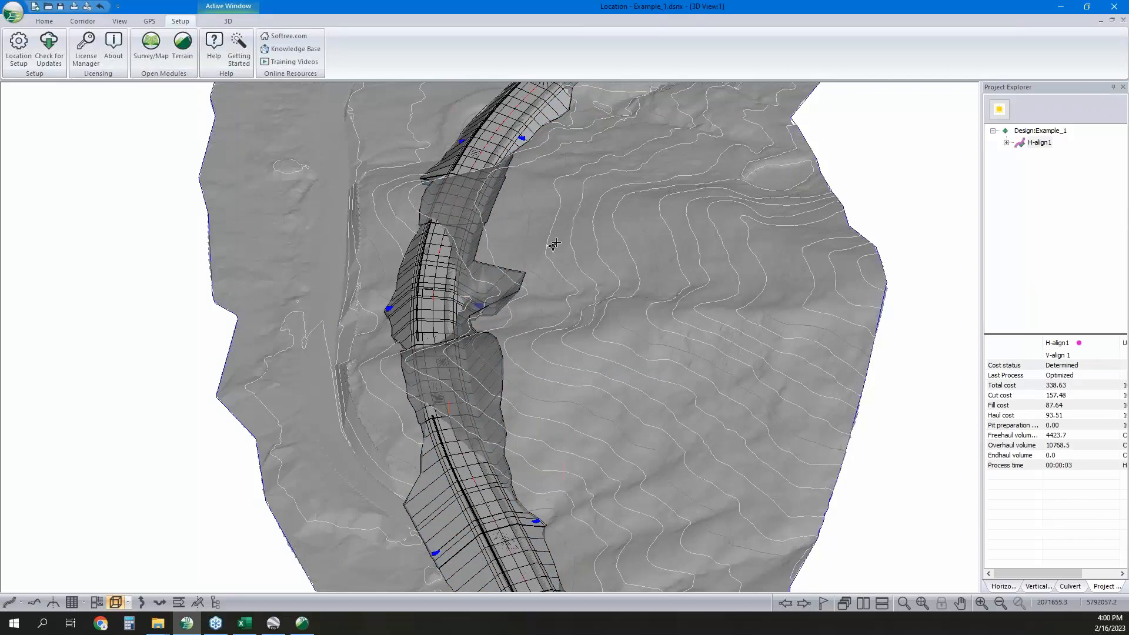
Save the design as a Softree-Terrain (*.terx) file named Example_1 in the Communicating Your Design Webinar folder.
click(13, 11)
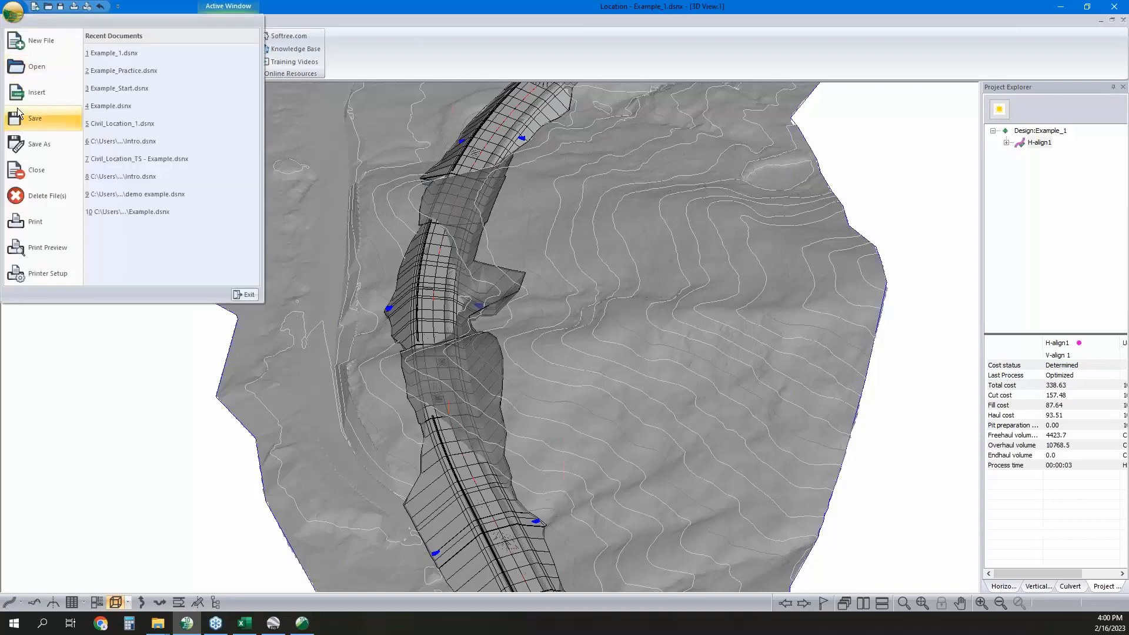
click(39, 145)
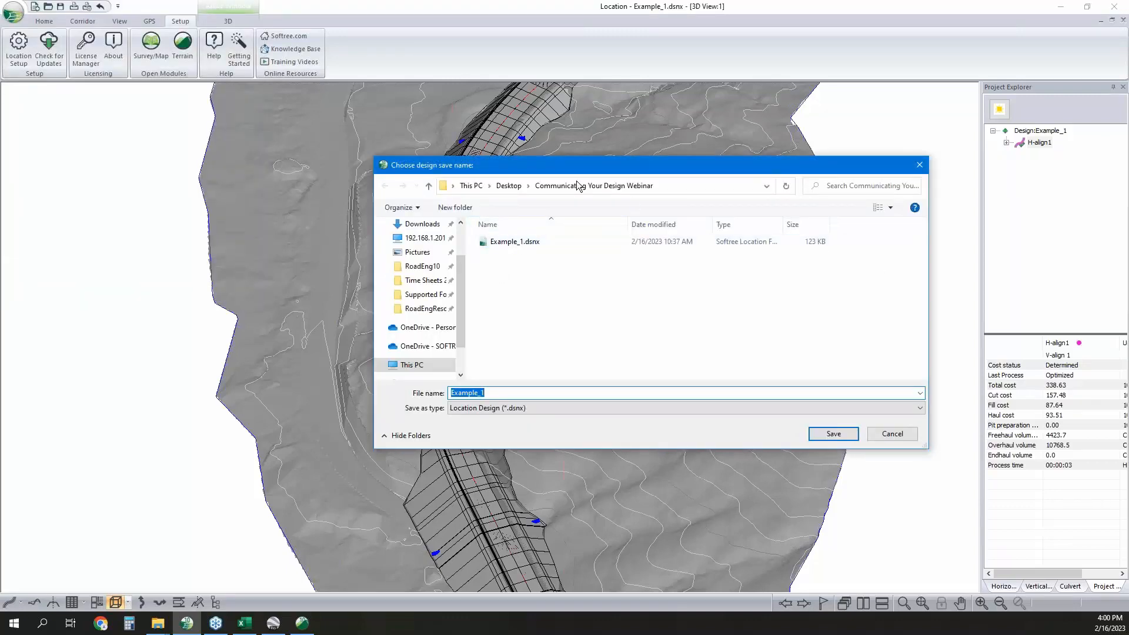
click(528, 408)
click(525, 438)
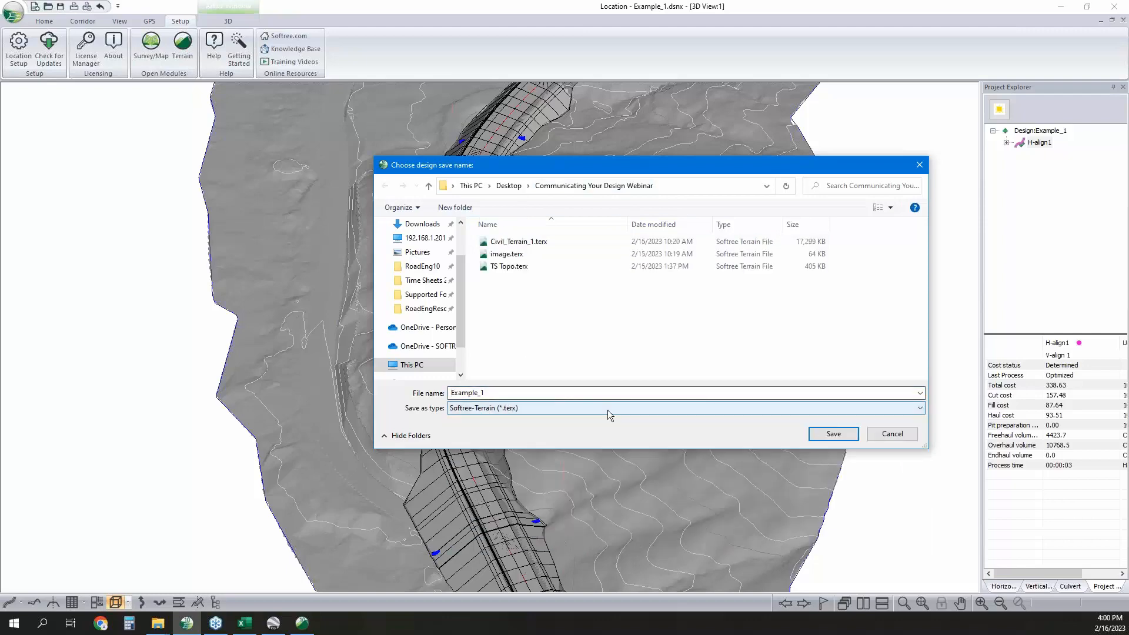
click(838, 436)
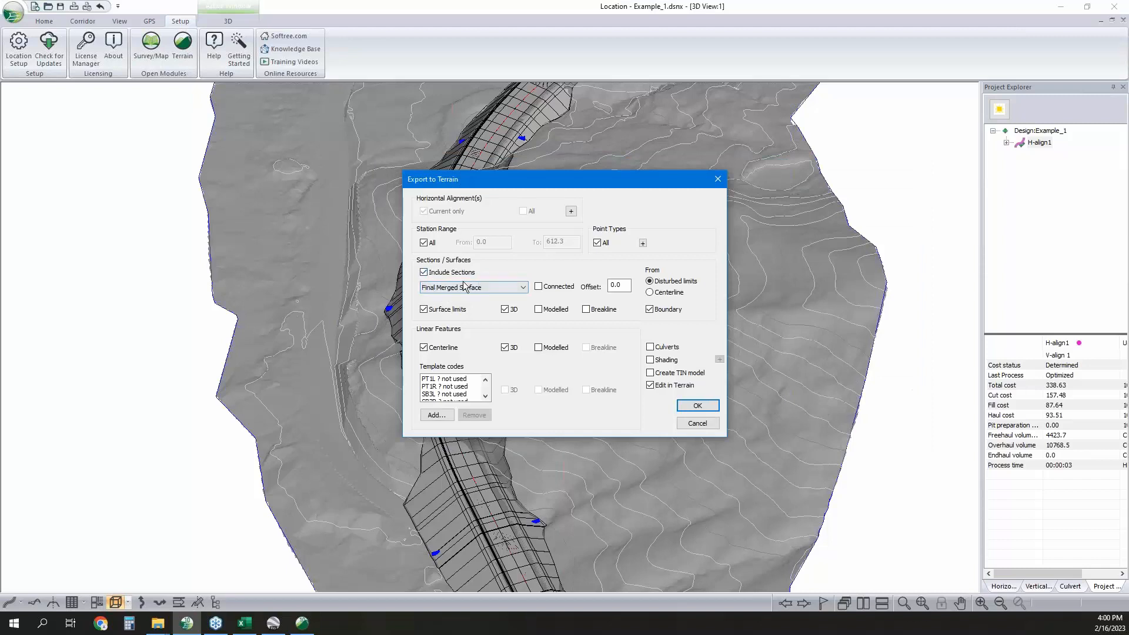
Export to Terrain with the surface limits set as Modelled and Breakline and the unused template codes removed.
click(586, 310)
click(538, 309)
scroll(450, 394, down, 1)
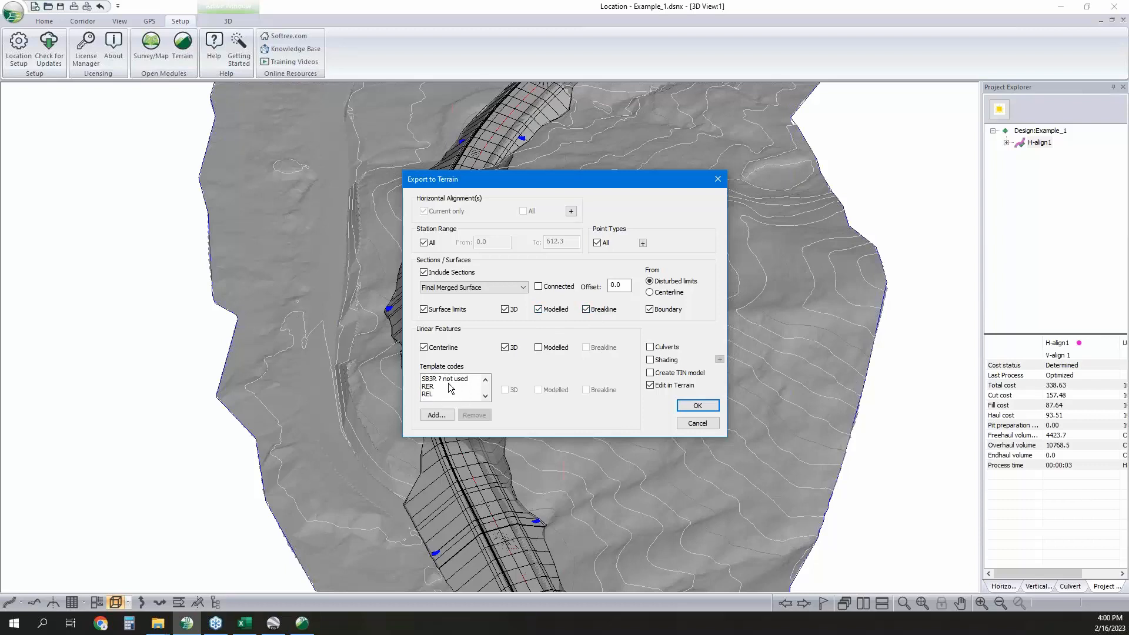
click(449, 380)
scroll(449, 384, up, 1)
shift+click(448, 380)
click(474, 417)
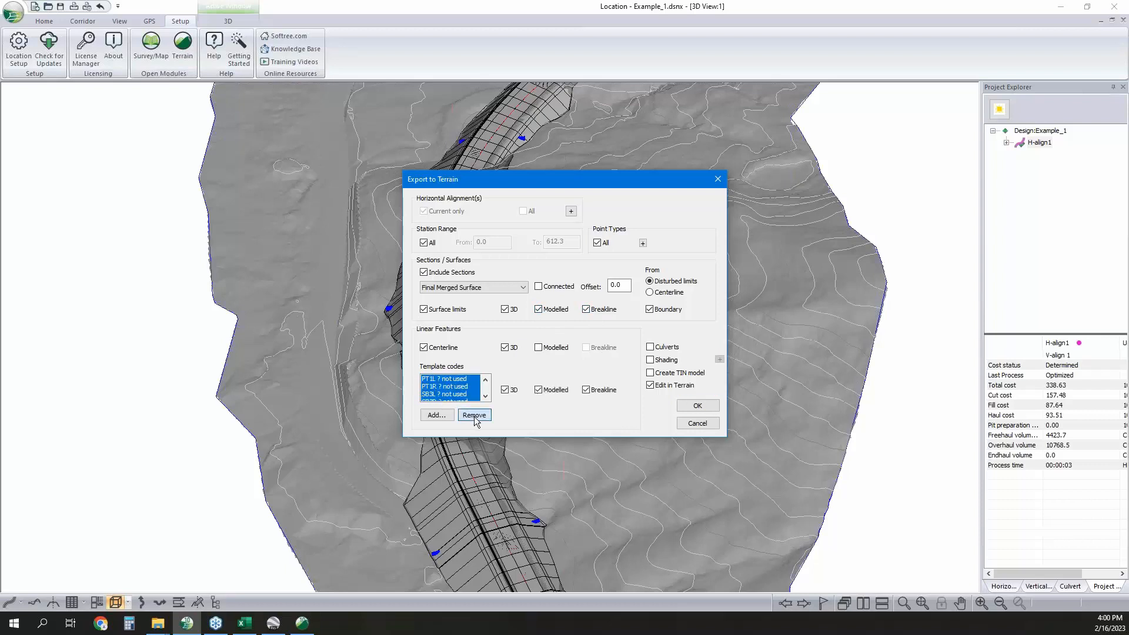
click(695, 406)
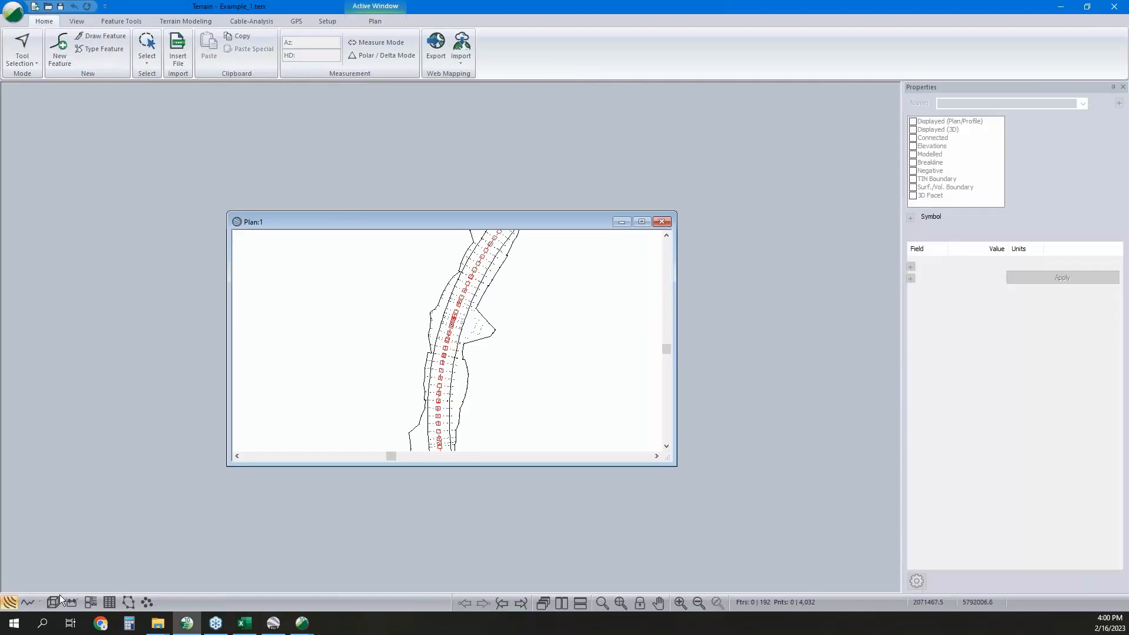
Show a 3D view beside the plan and generate the exported road's TIN without major or minor contours.
click(53, 602)
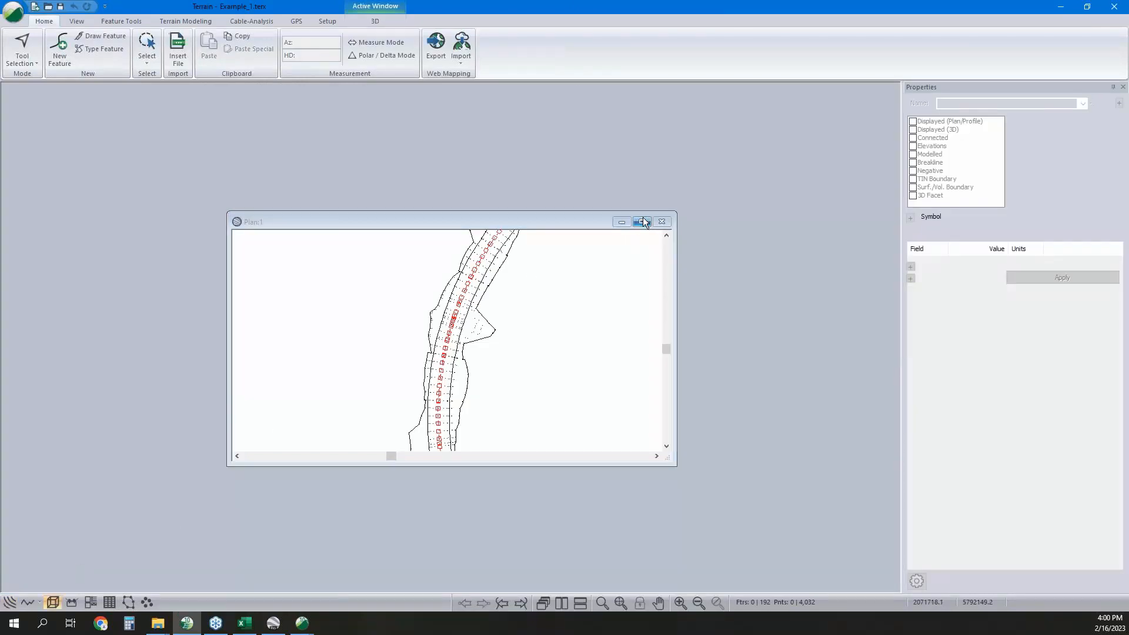
click(559, 598)
click(185, 21)
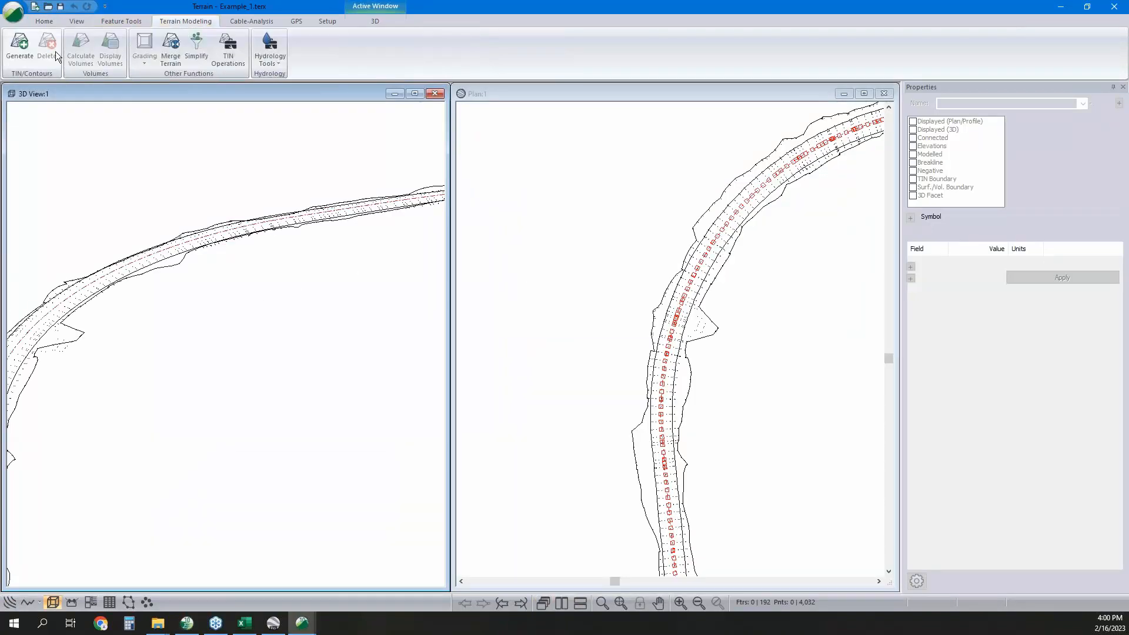
click(28, 47)
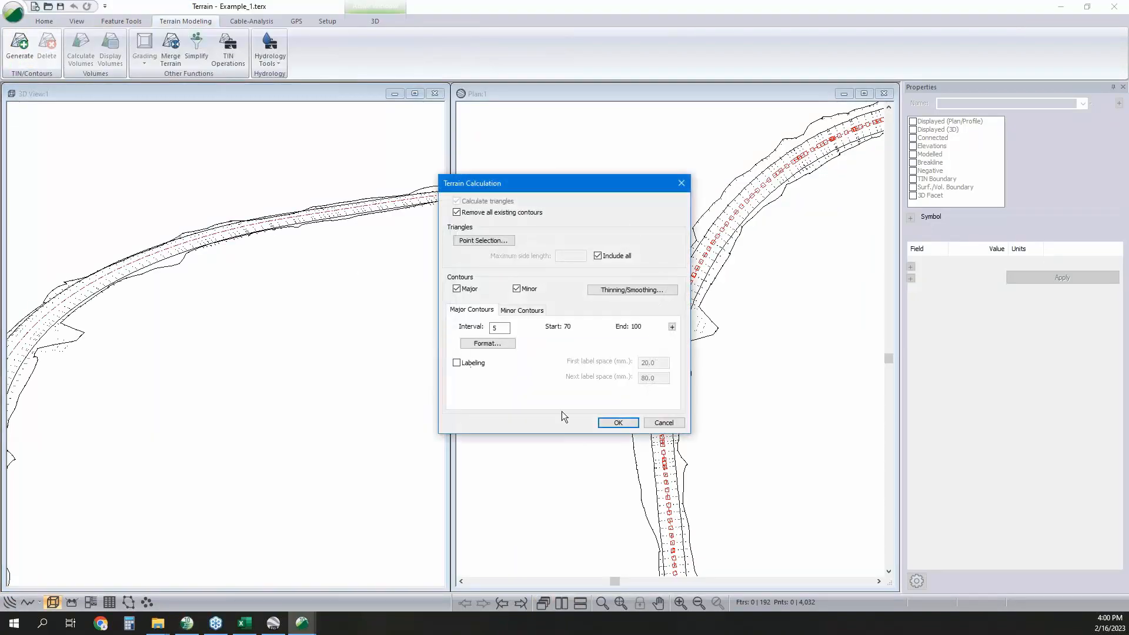
click(456, 289)
click(517, 289)
click(619, 423)
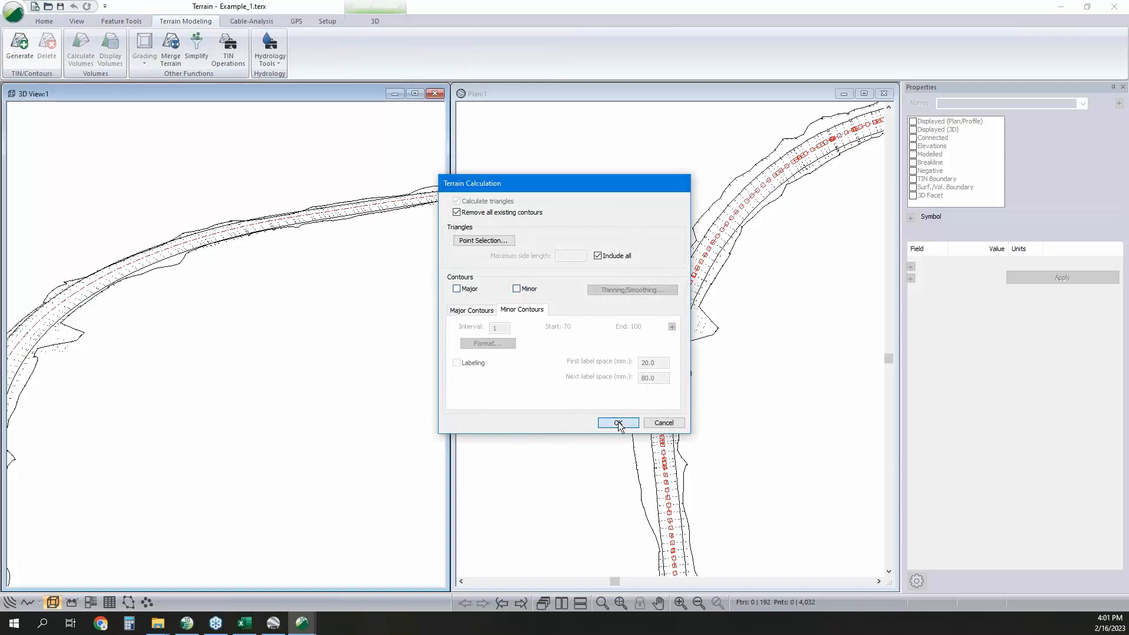
drag(230, 318, 194, 338)
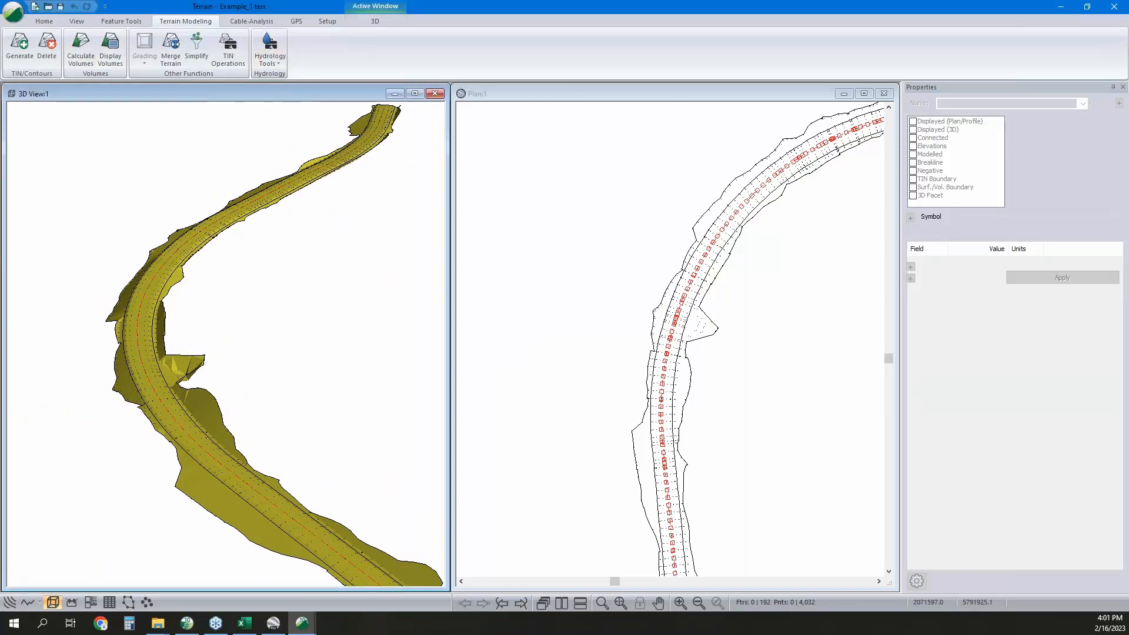
Switch to the Terrain window containing Civil_Terrain_1.terx.
click(301, 623)
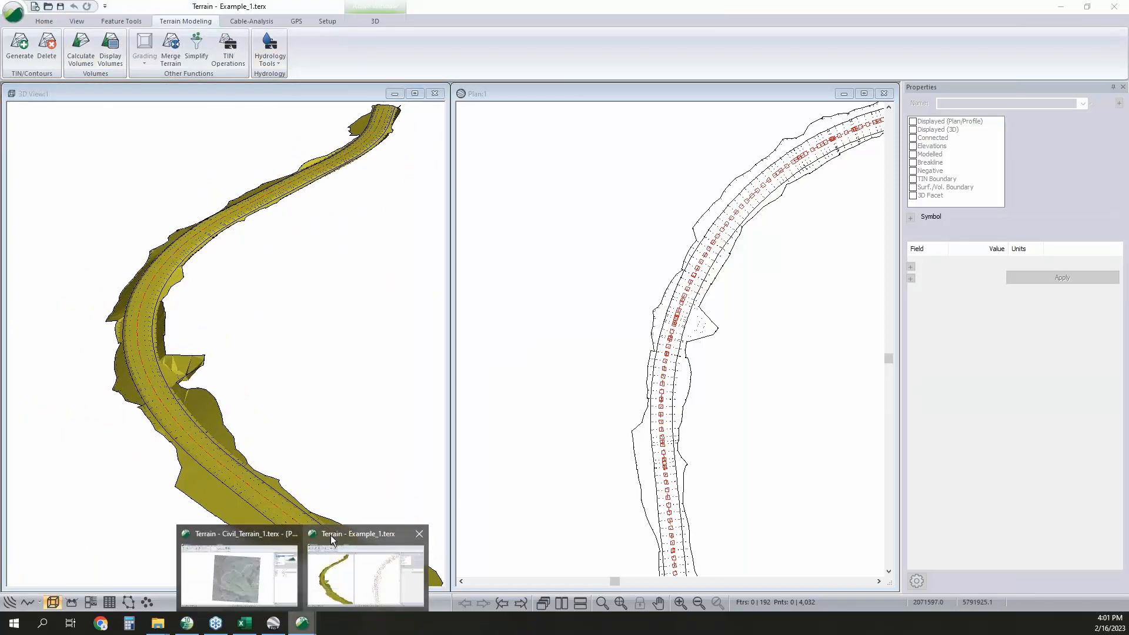
click(234, 535)
click(378, 91)
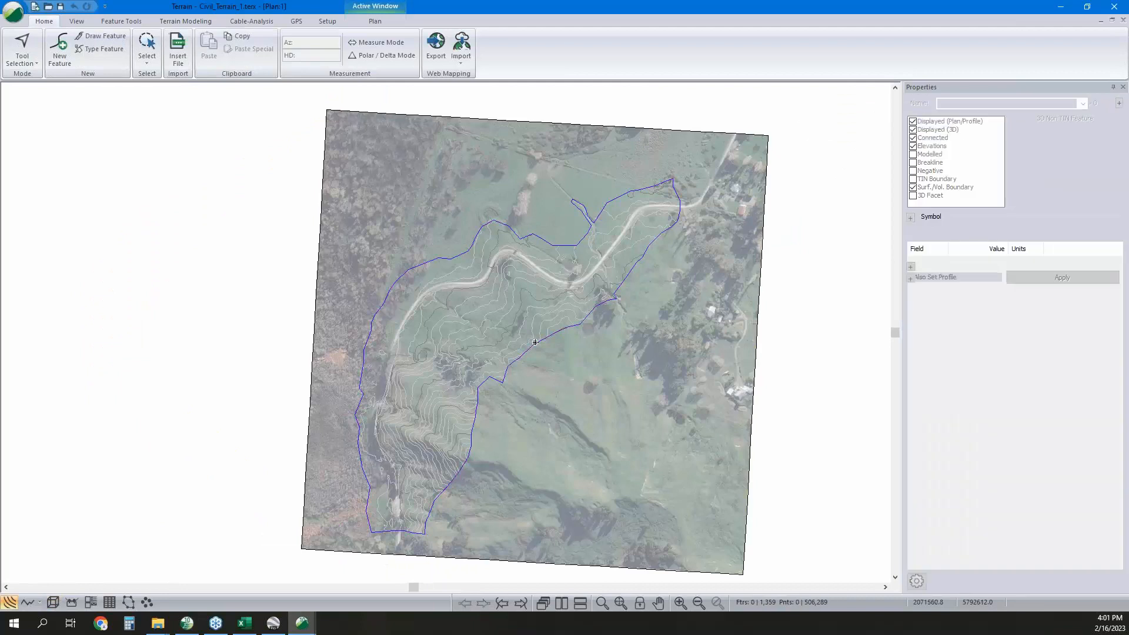
Merge Example_1.terx from the Communicating Your Design Webinar folder into the terrain, continuing without undo.
click(182, 18)
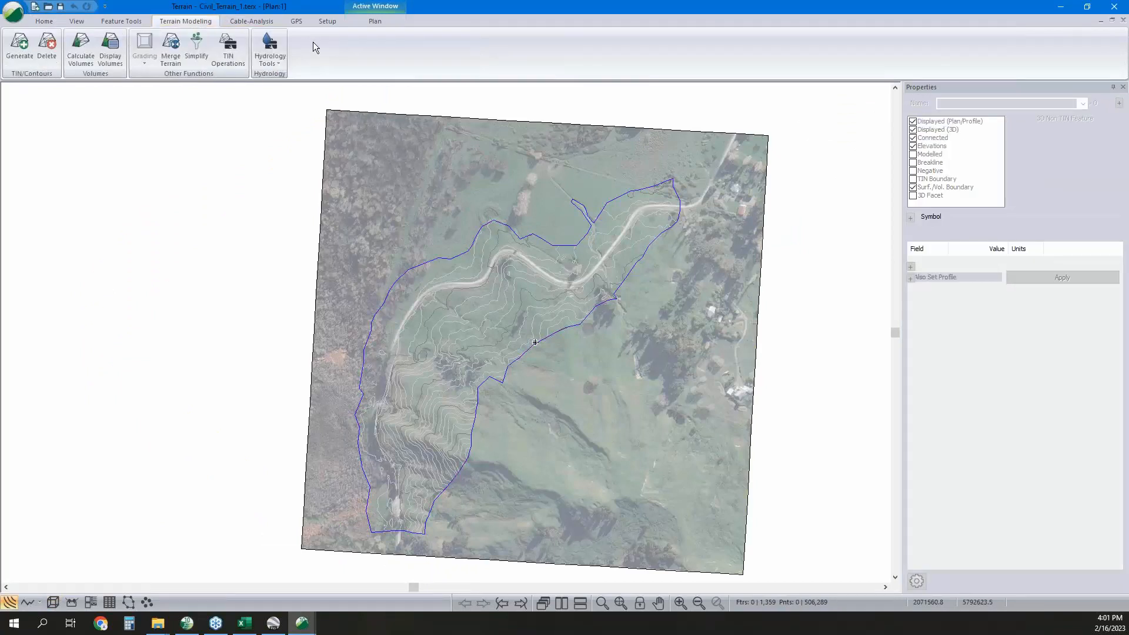
click(171, 52)
click(662, 310)
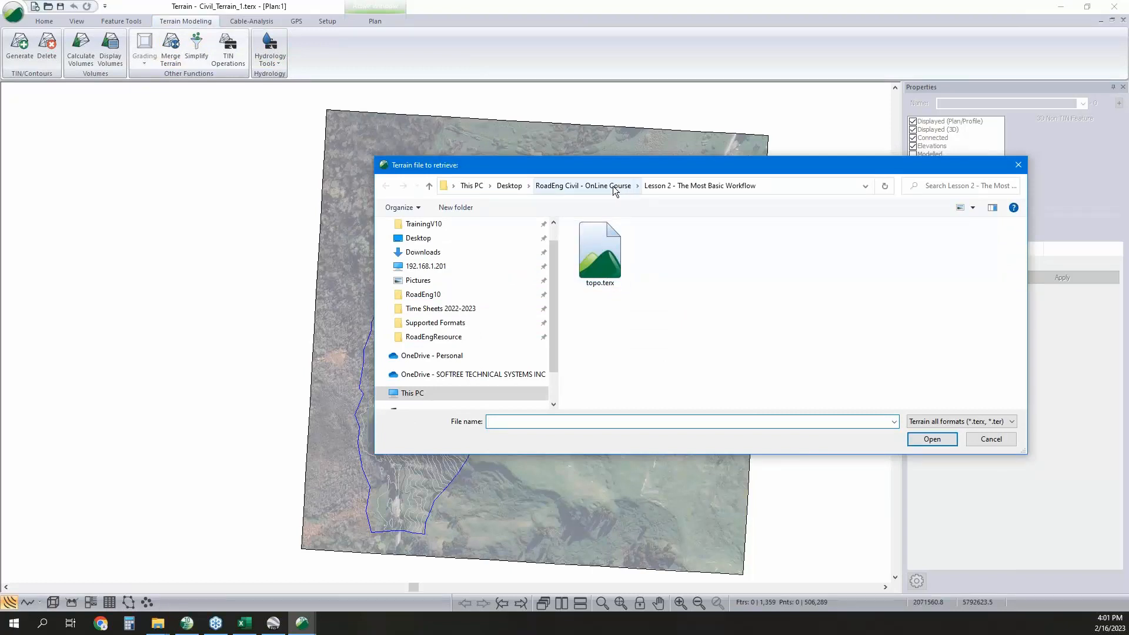
click(515, 186)
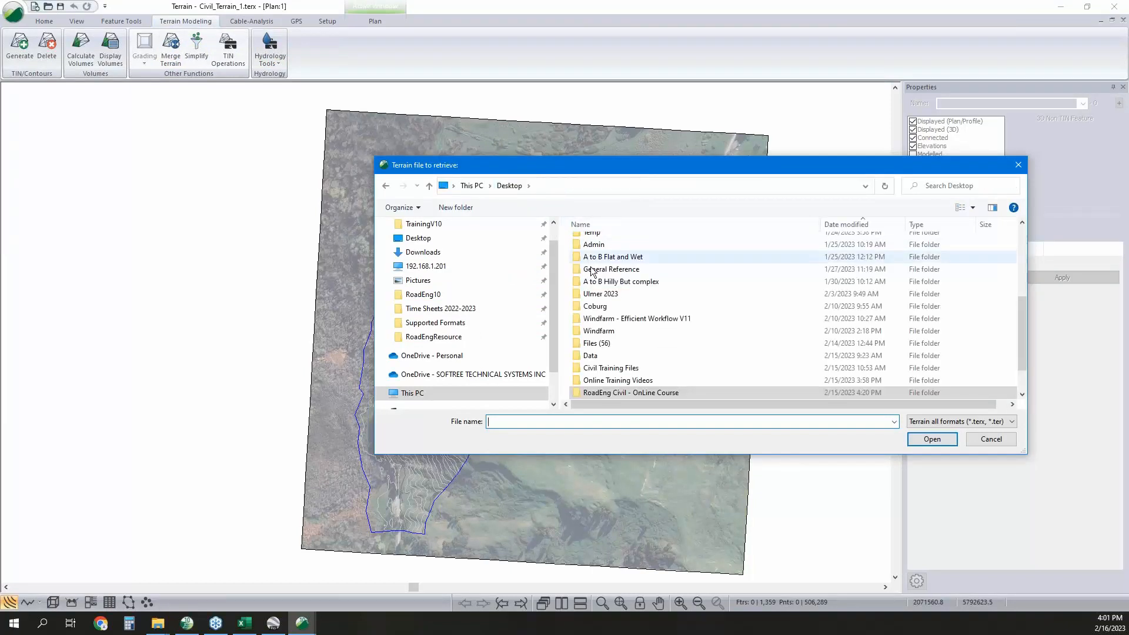
scroll(620, 385, down, 1)
double_click(624, 381)
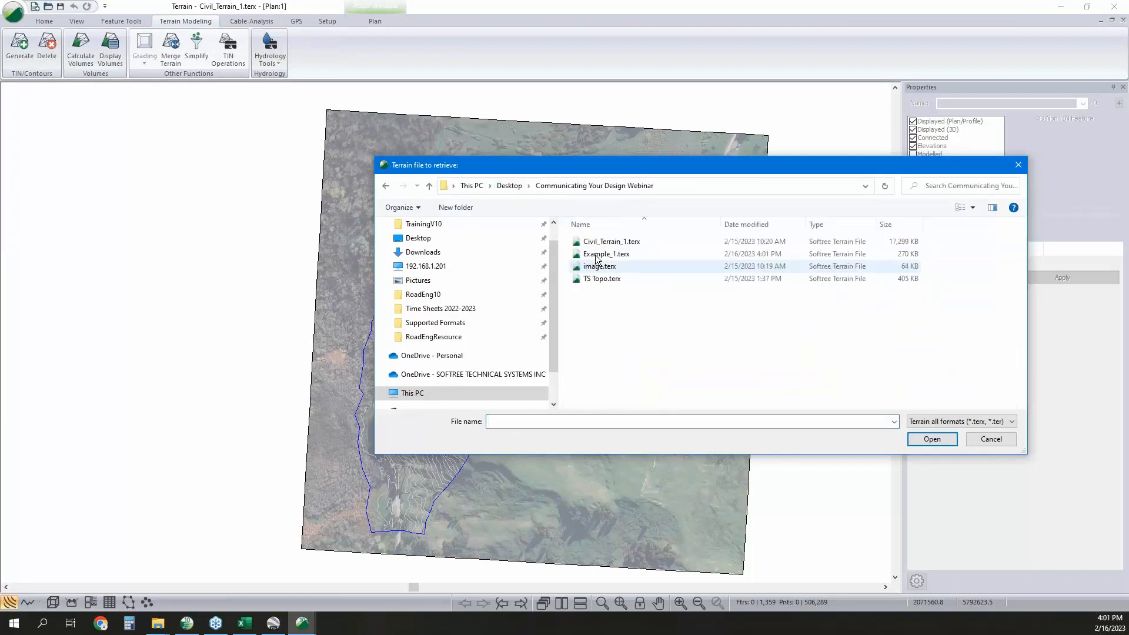
click(600, 256)
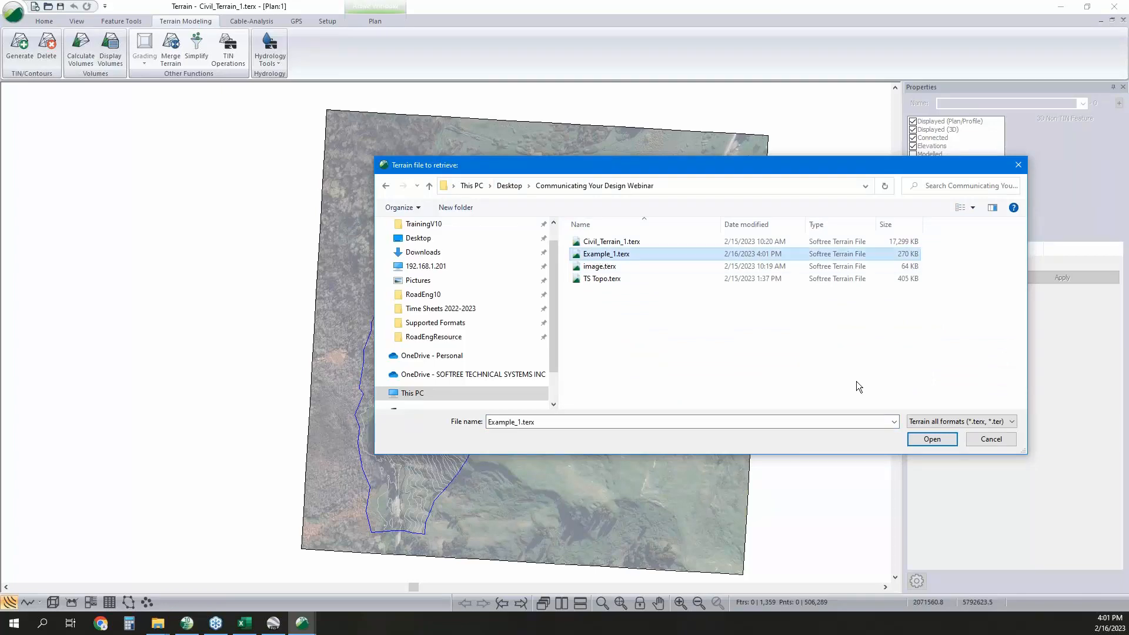
click(916, 437)
click(611, 328)
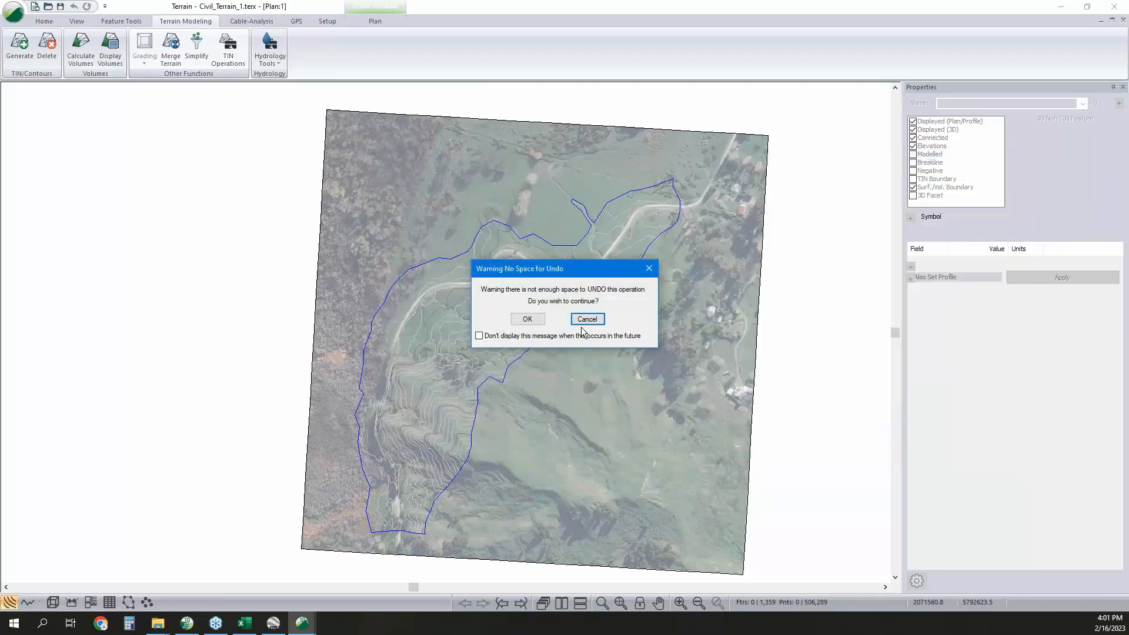
click(527, 319)
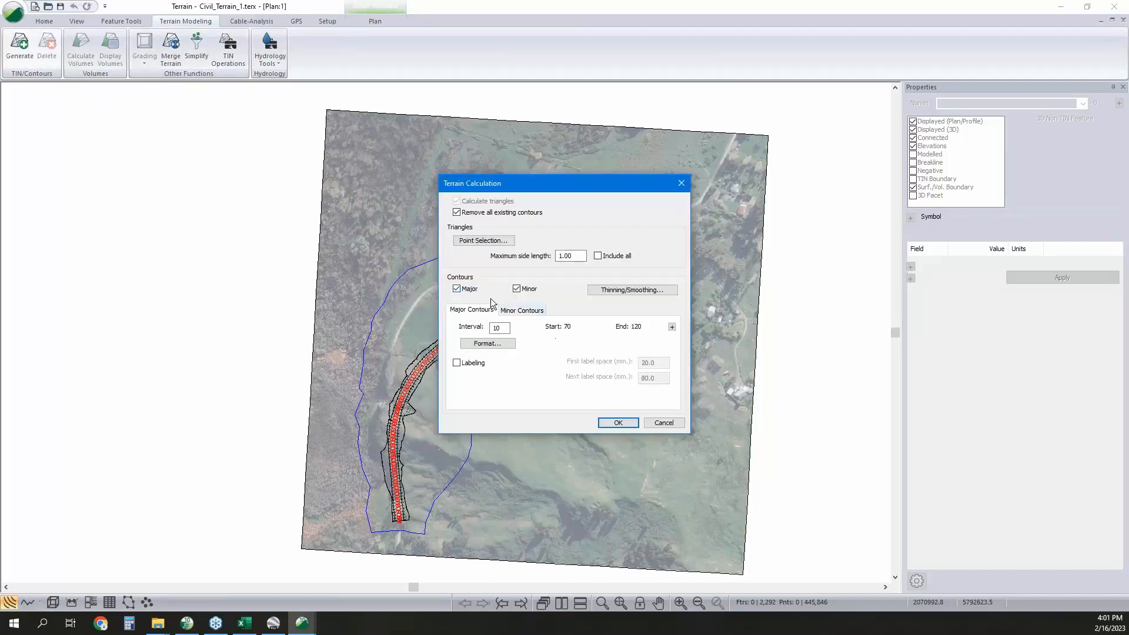
Recalculate the merged terrain's triangles with major and minor contours turned off.
click(461, 289)
click(517, 289)
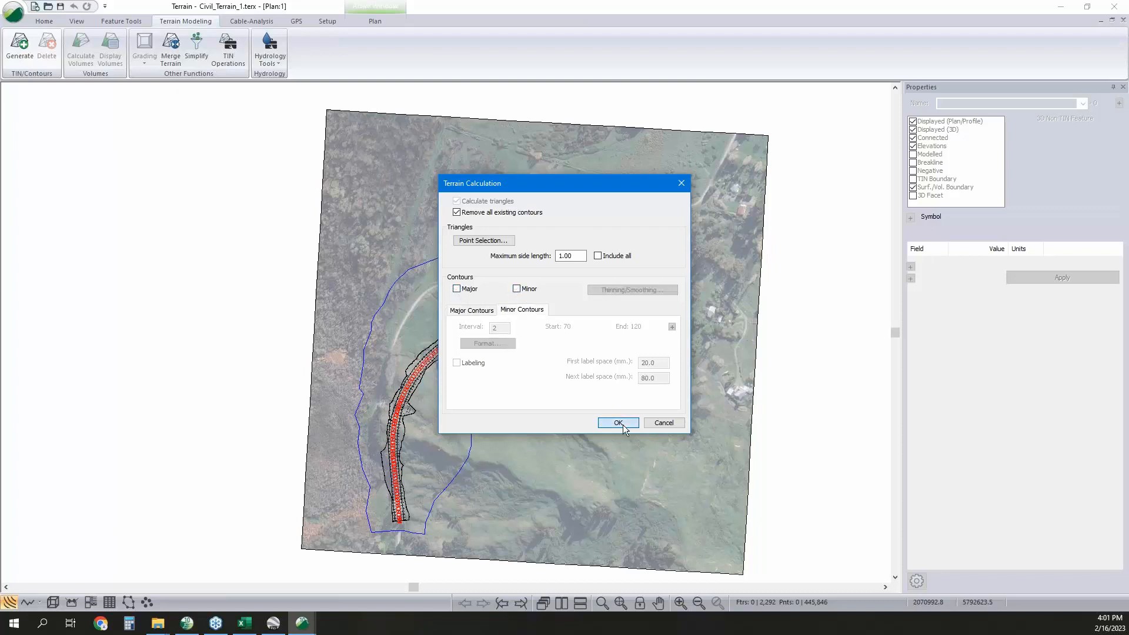
click(623, 423)
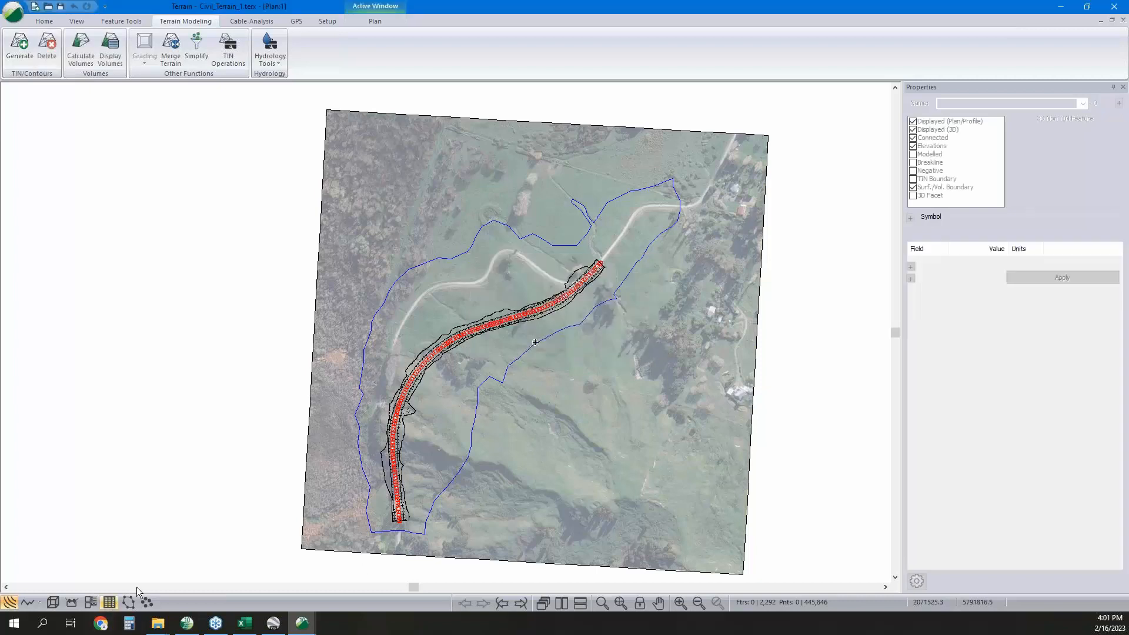
Open the merged terrain in a 3D view and select the HULL_S outline along the edge of the road corridor.
click(389, 465)
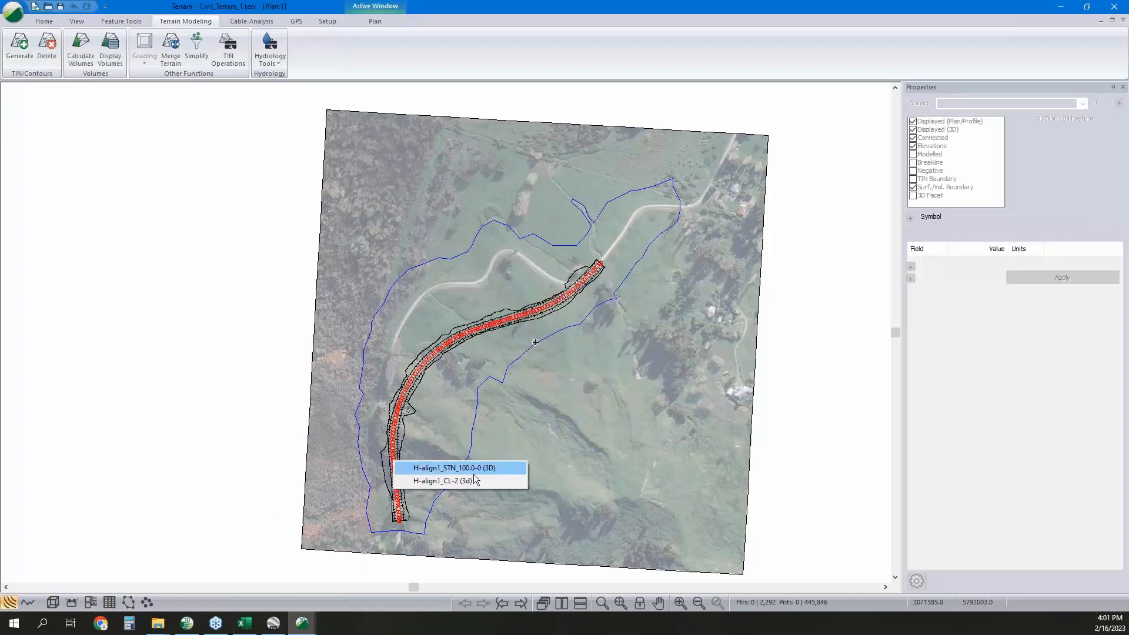
click(445, 485)
click(53, 602)
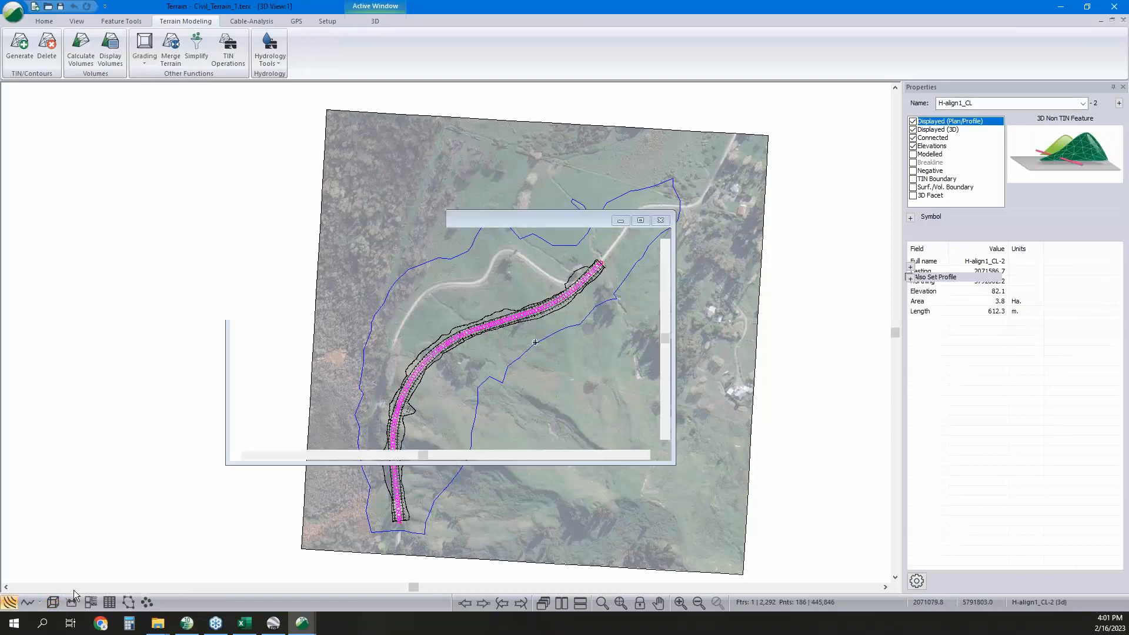
scroll(470, 405, up, 10)
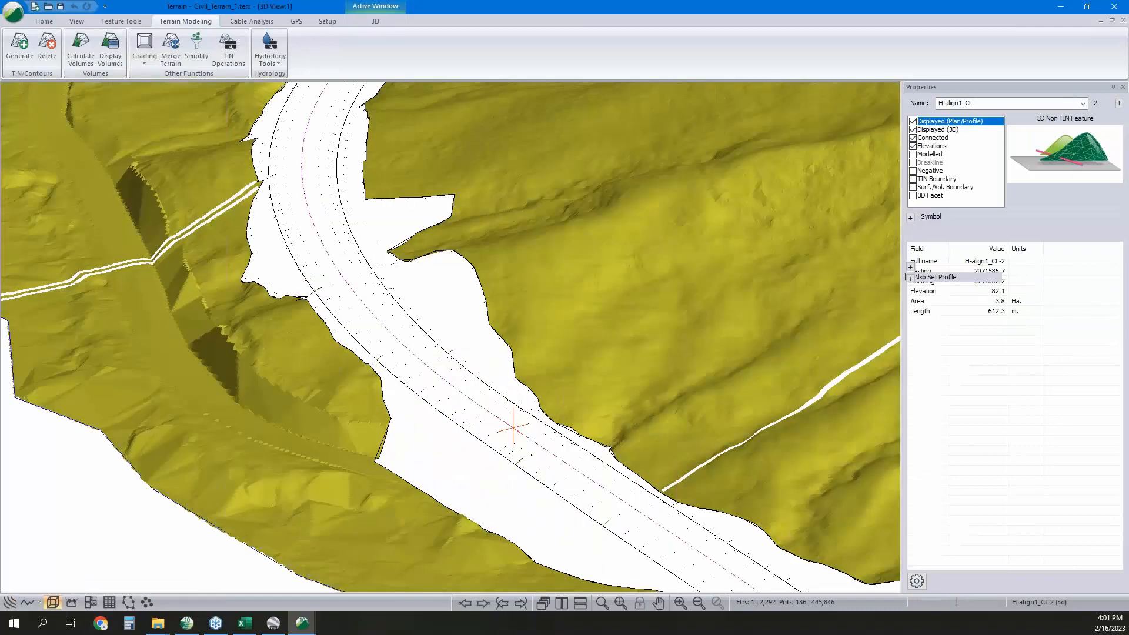
scroll(435, 371, up, 5)
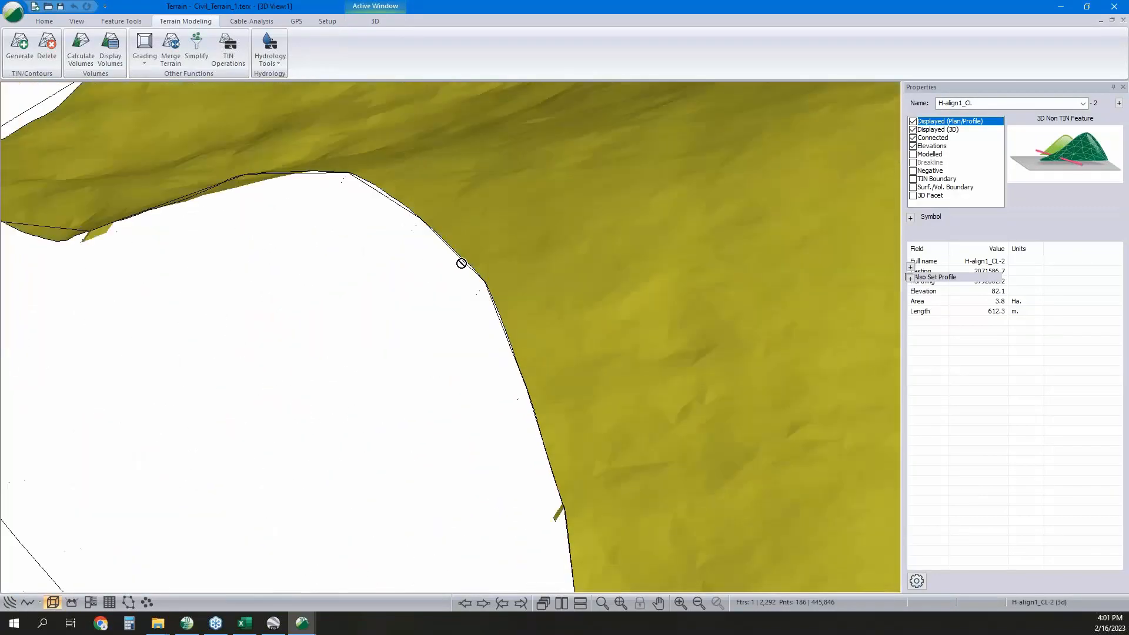
click(461, 265)
click(460, 269)
scroll(648, 290, down, 1)
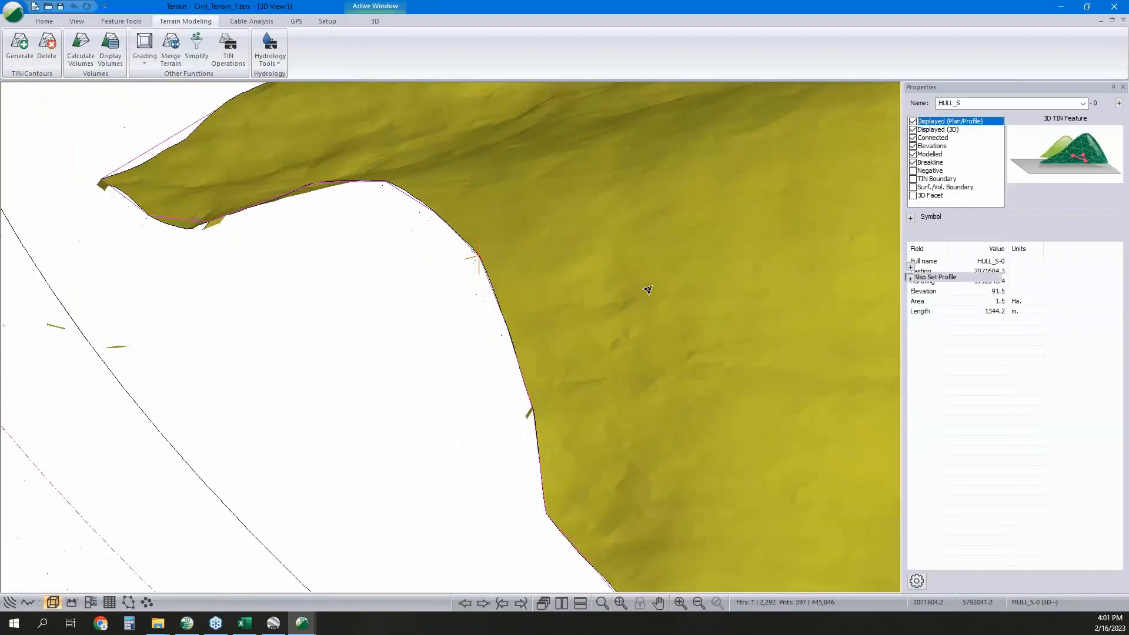
Examine the gap along the road corridor in 3D and the end of the corridor outline in the plan view.
scroll(597, 292, down, 8)
middle_drag(583, 307, 527, 468)
scroll(570, 315, down, 2)
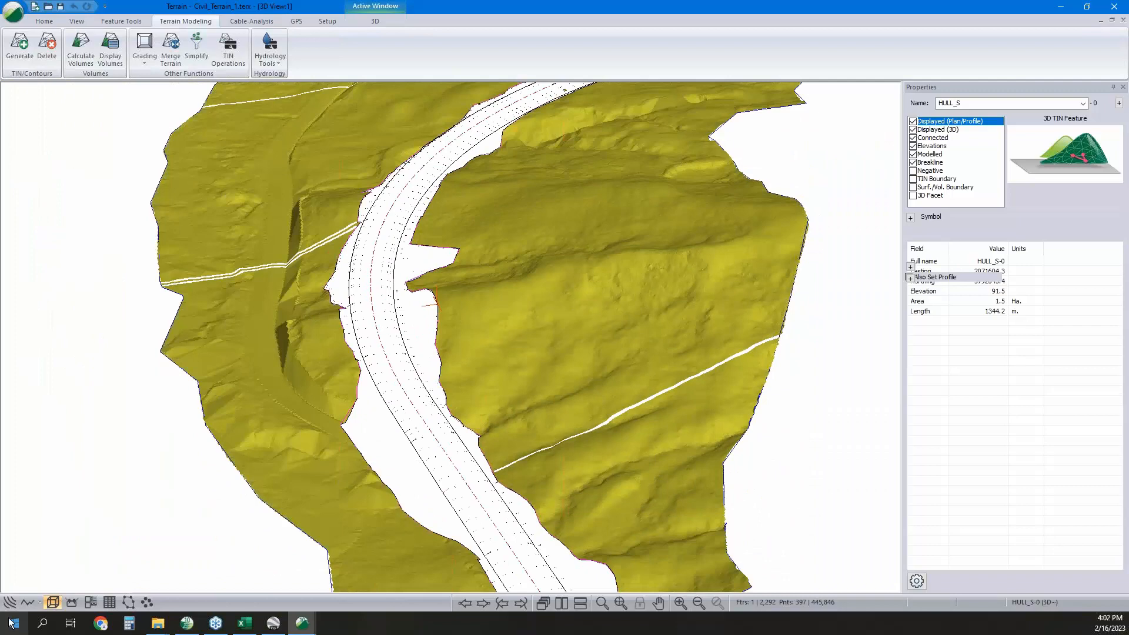
middle_drag(436, 341, 451, 576)
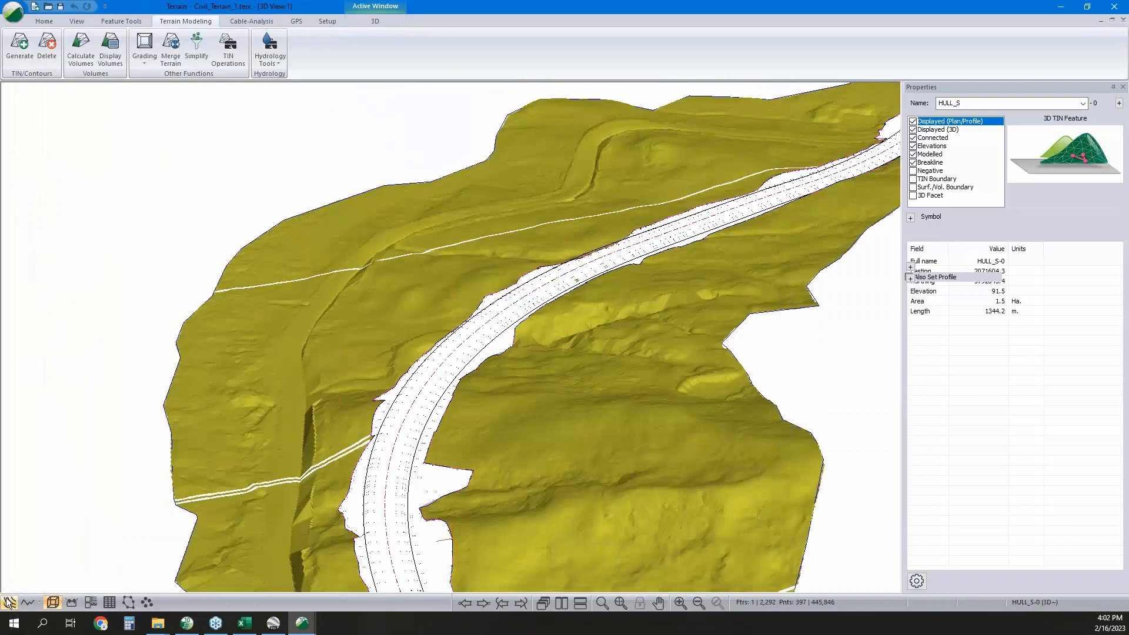
click(9, 602)
scroll(592, 279, up, 6)
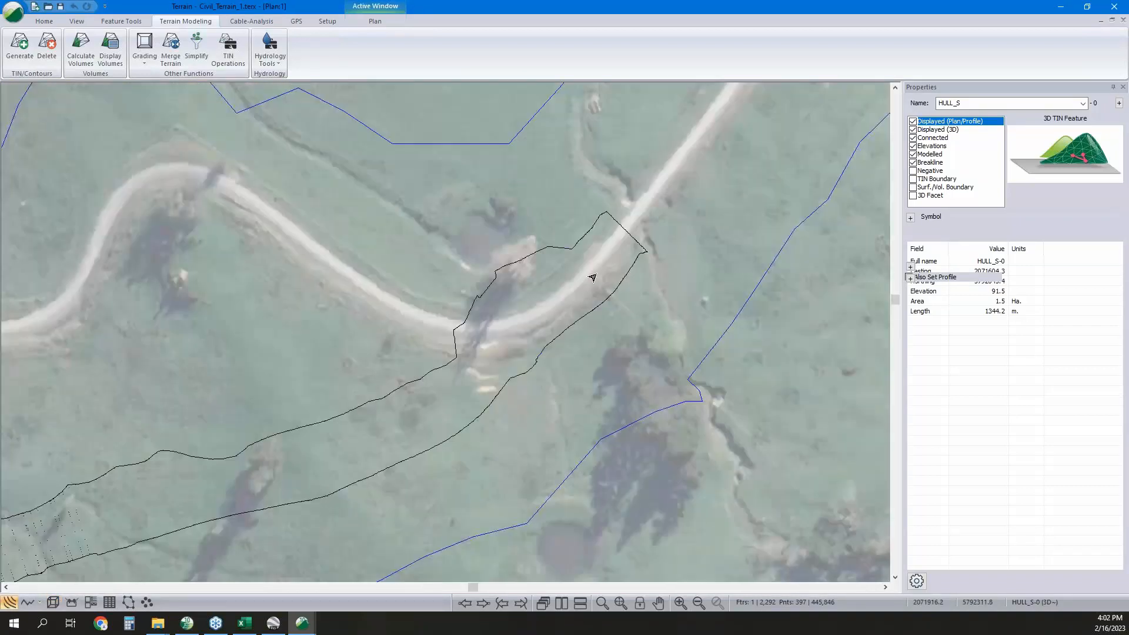
scroll(555, 184, up, 3)
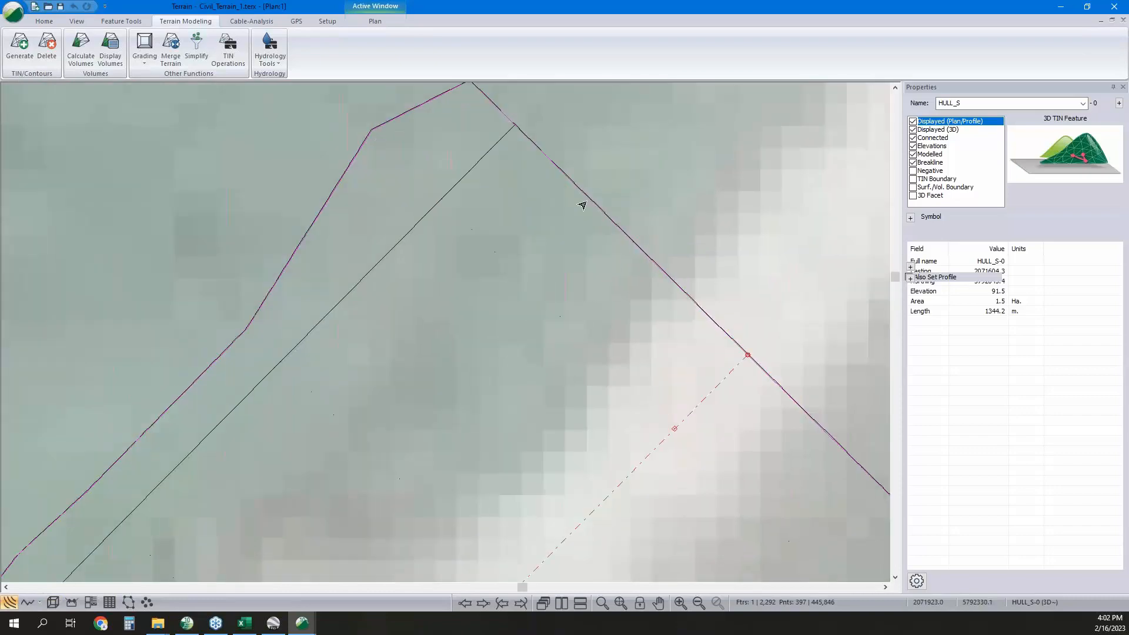
Select the features by property with TIN Boundary set to Yes, without retaining the current selection.
scroll(582, 206, down, 2)
right_click(665, 225)
mouse_move(735, 292)
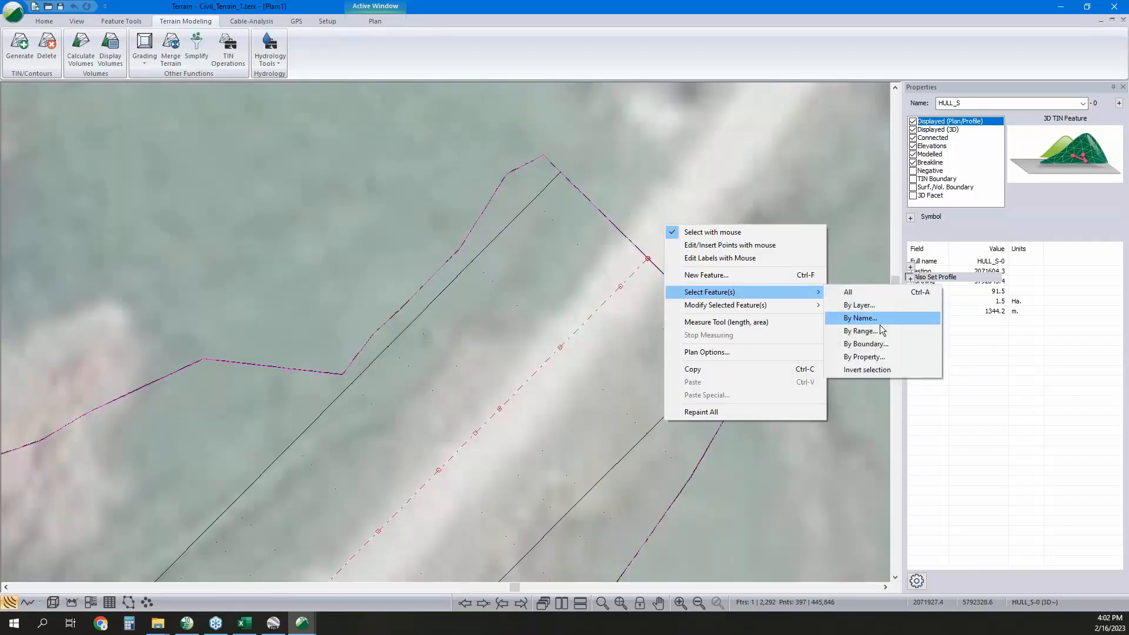
click(865, 357)
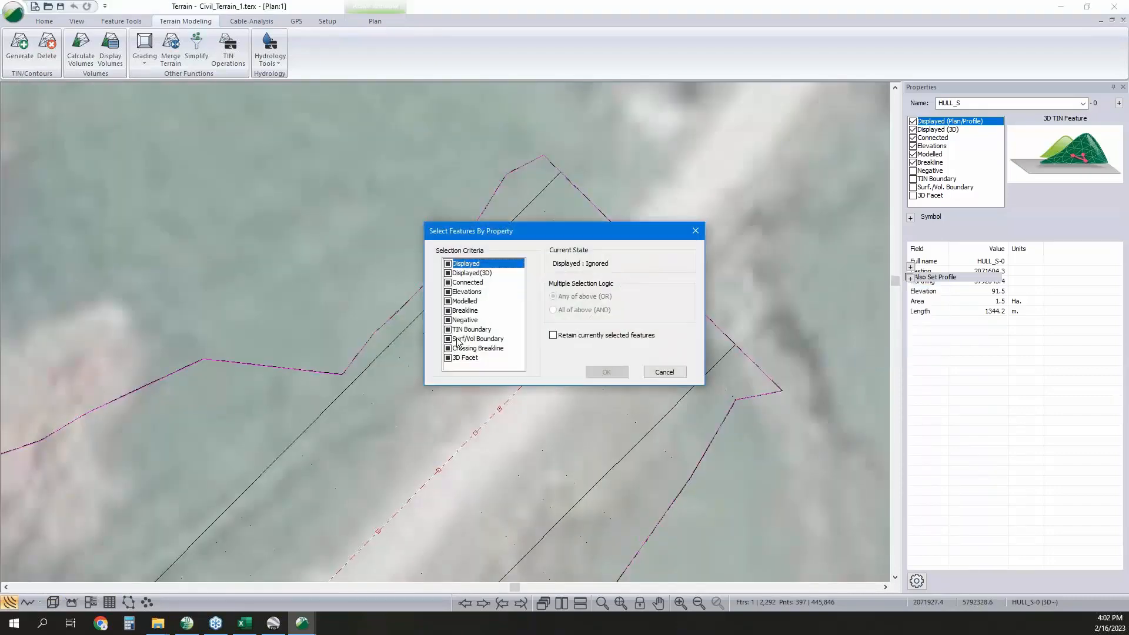
click(448, 329)
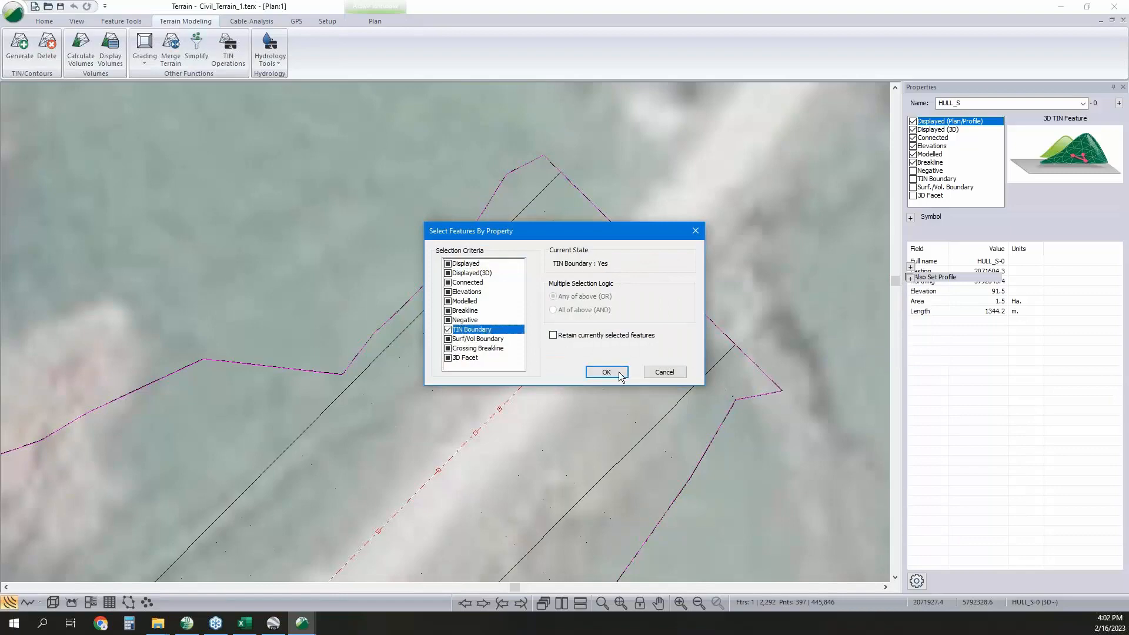
click(606, 372)
click(595, 337)
scroll(609, 341, down, 6)
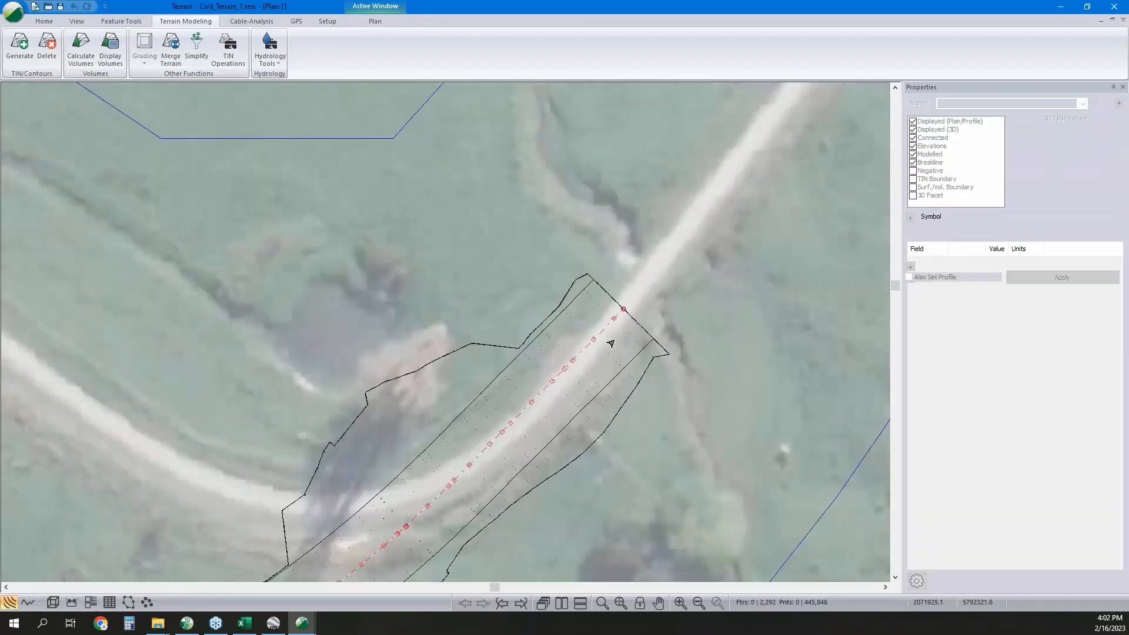
Recalculate the terrain's triangles with all side lengths included and existing contours removed.
middle_drag(512, 461, 708, 128)
scroll(494, 275, up, 5)
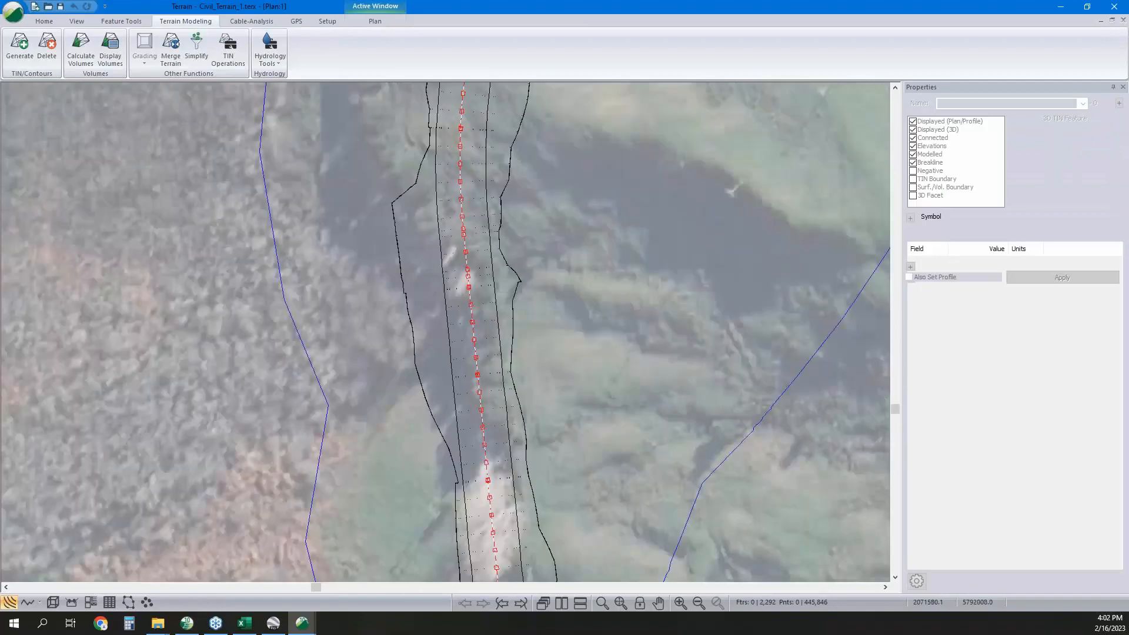
click(20, 45)
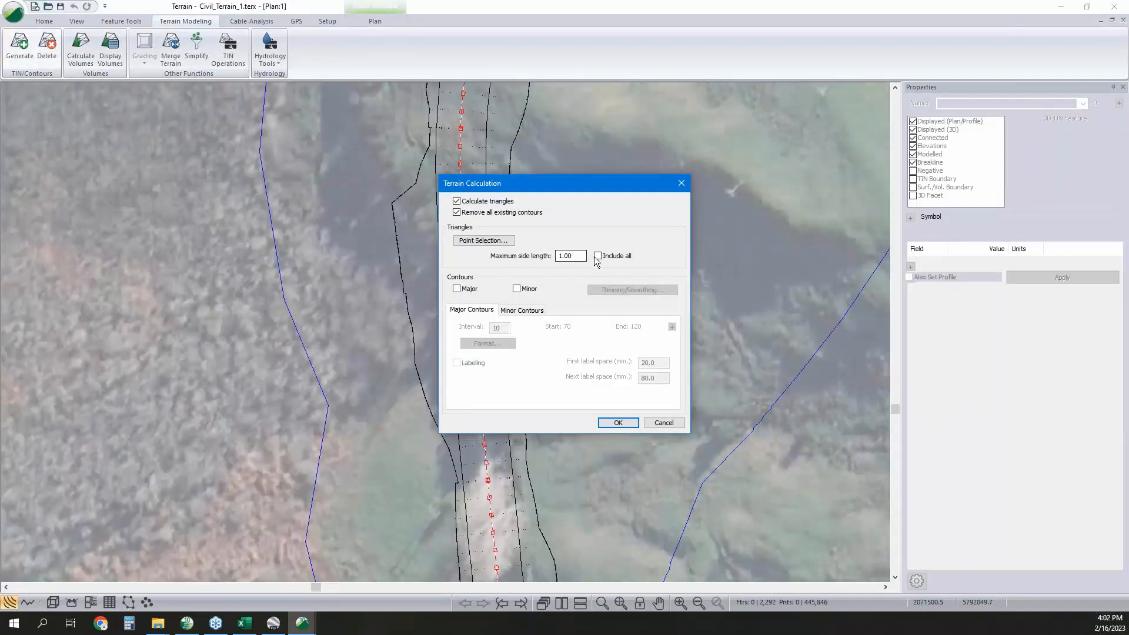
click(597, 256)
click(618, 423)
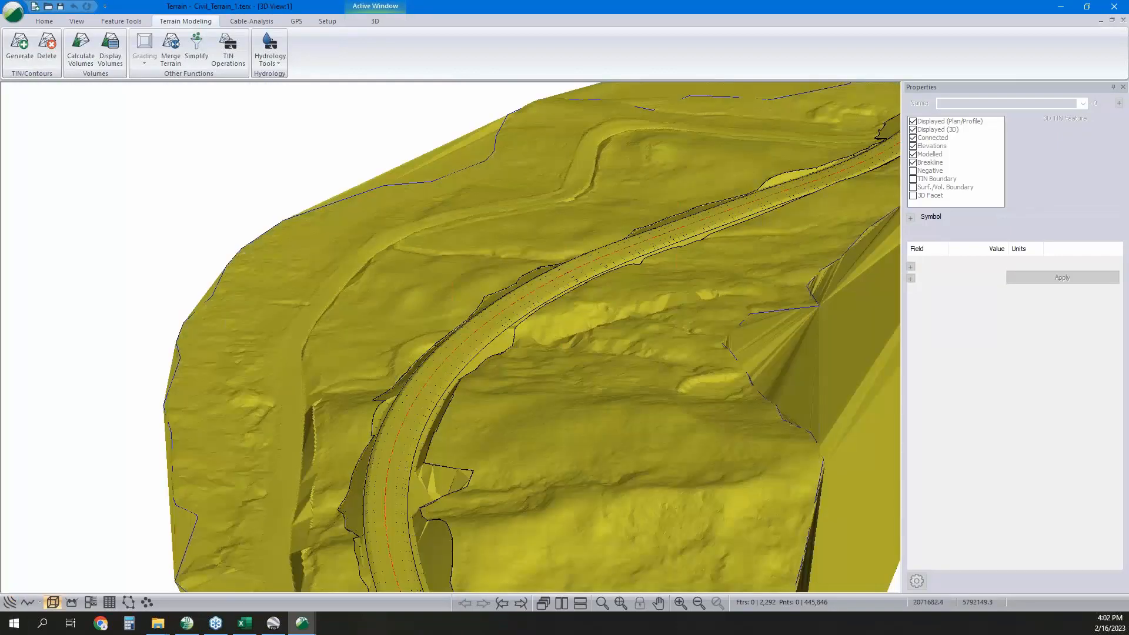
Run a drive-through along the H-align1_CL centreline in the 3D view, and exit it partway.
drag(512, 368, 579, 369)
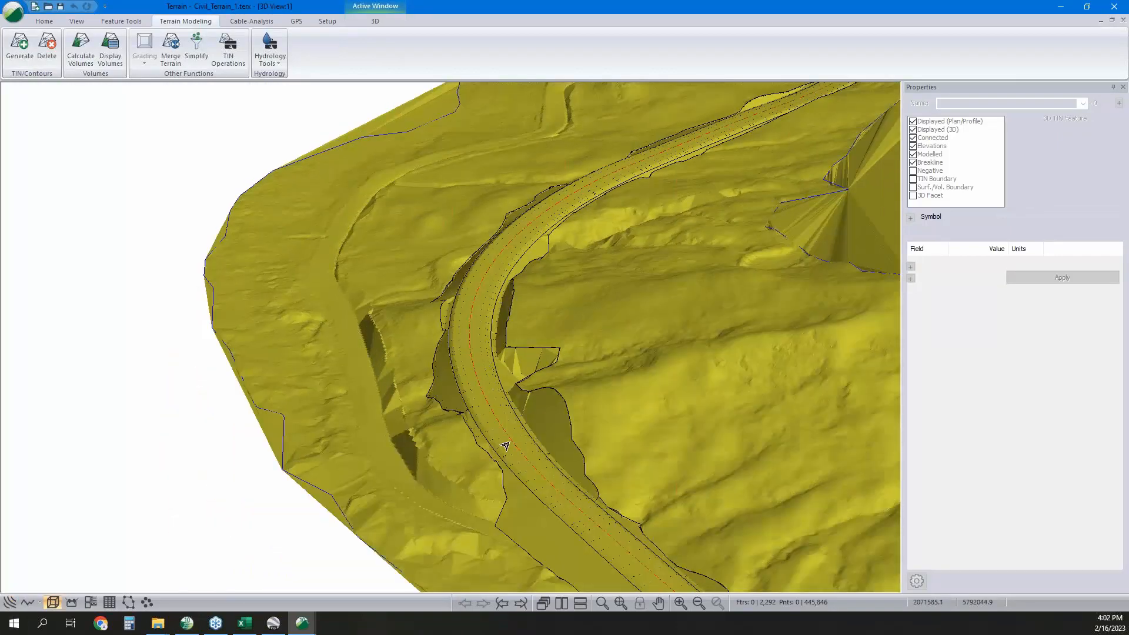
click(510, 437)
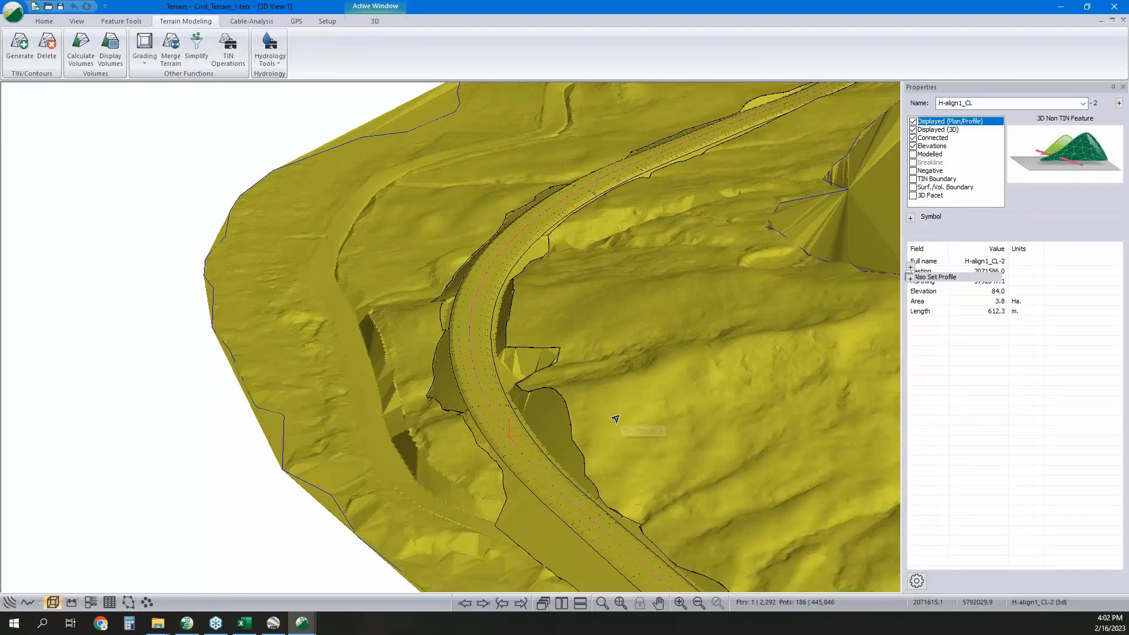
right_click(600, 346)
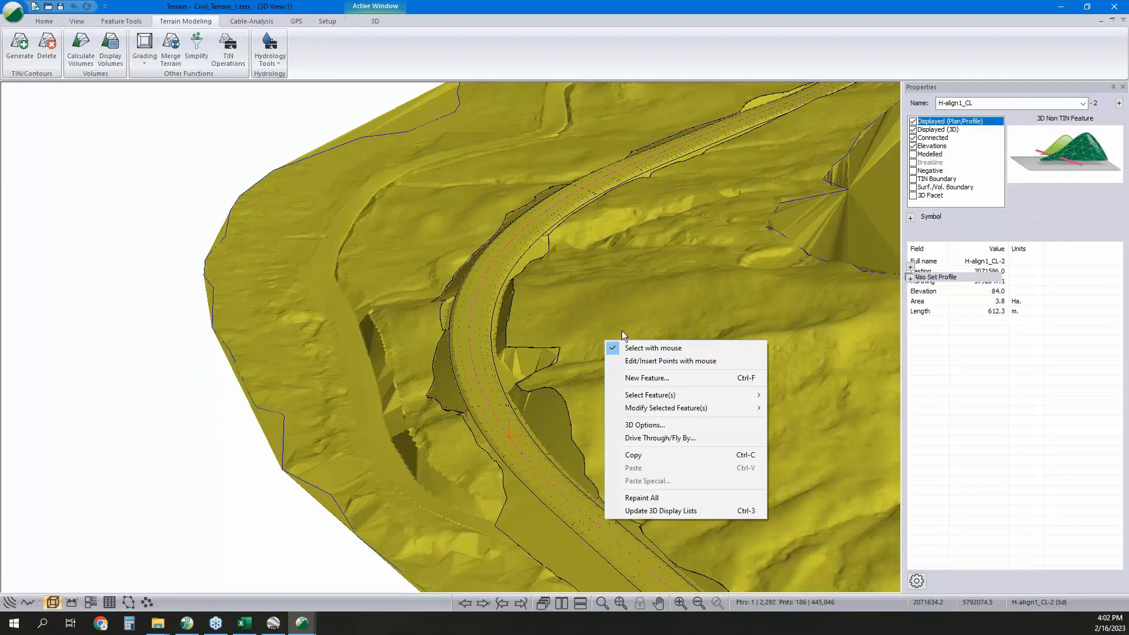
click(661, 438)
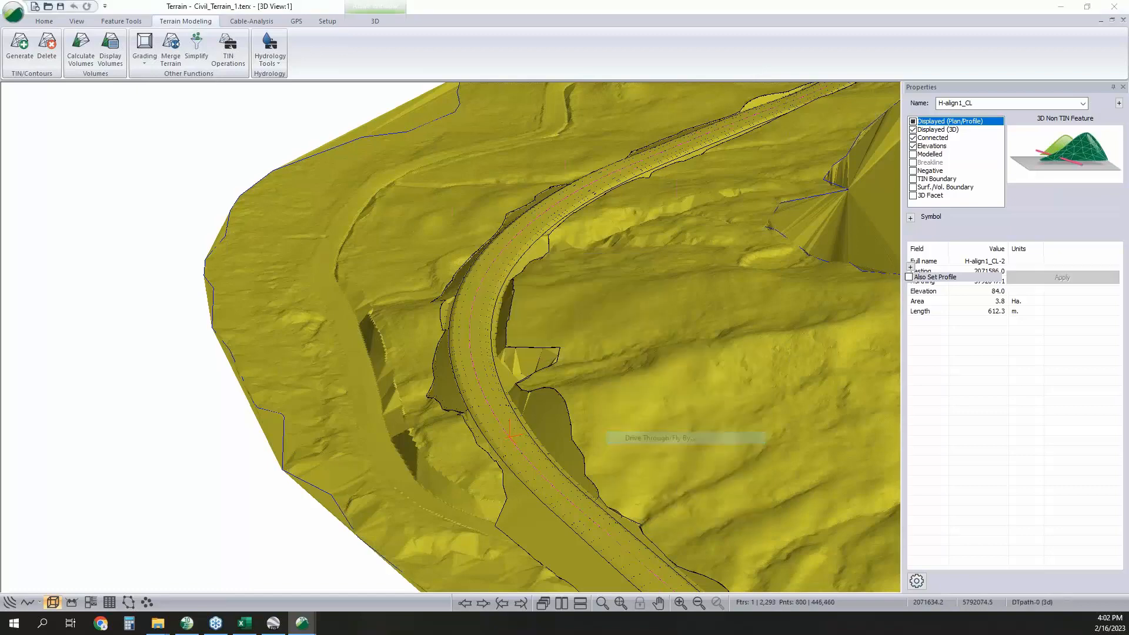
click(576, 322)
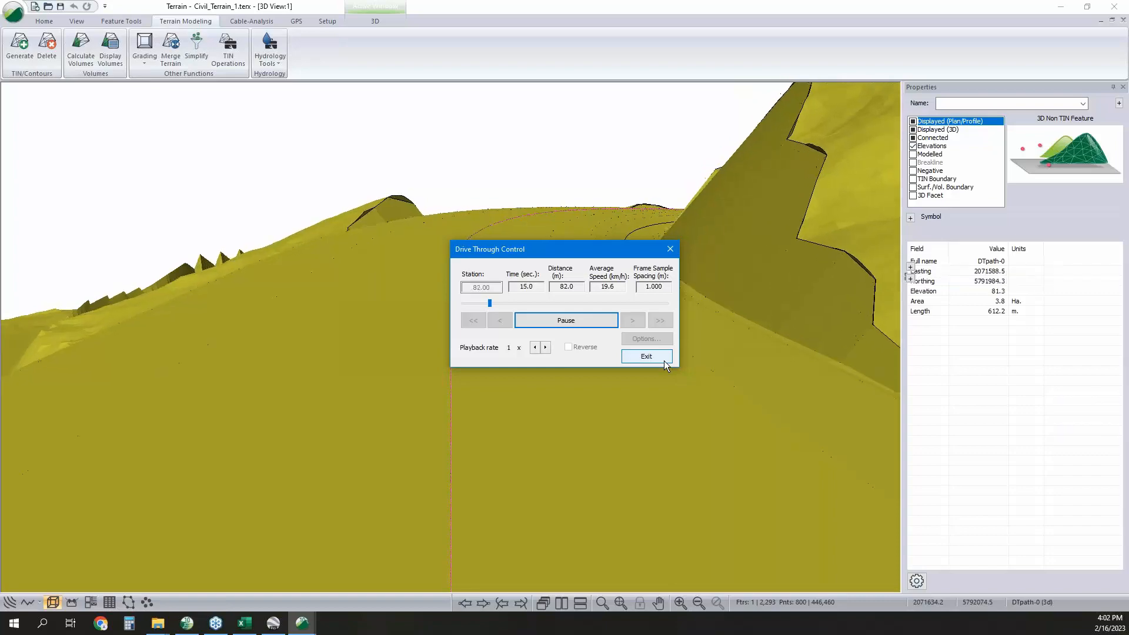
click(646, 356)
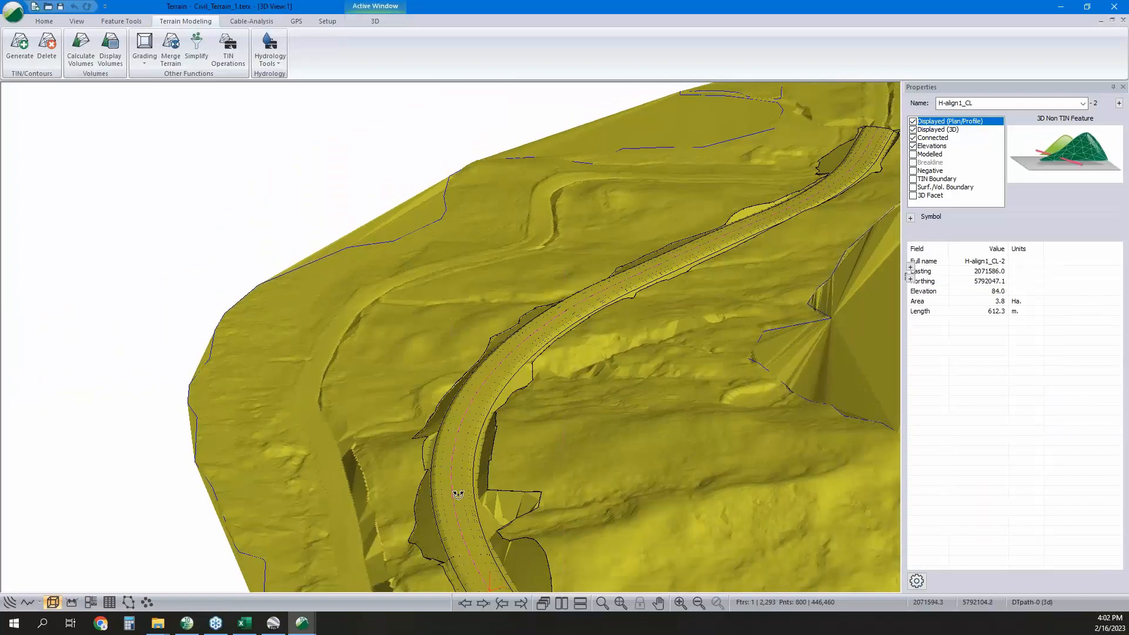
Inspect the merged road surface and its side slopes in 3D from several angles and close up.
drag(459, 494, 562, 484)
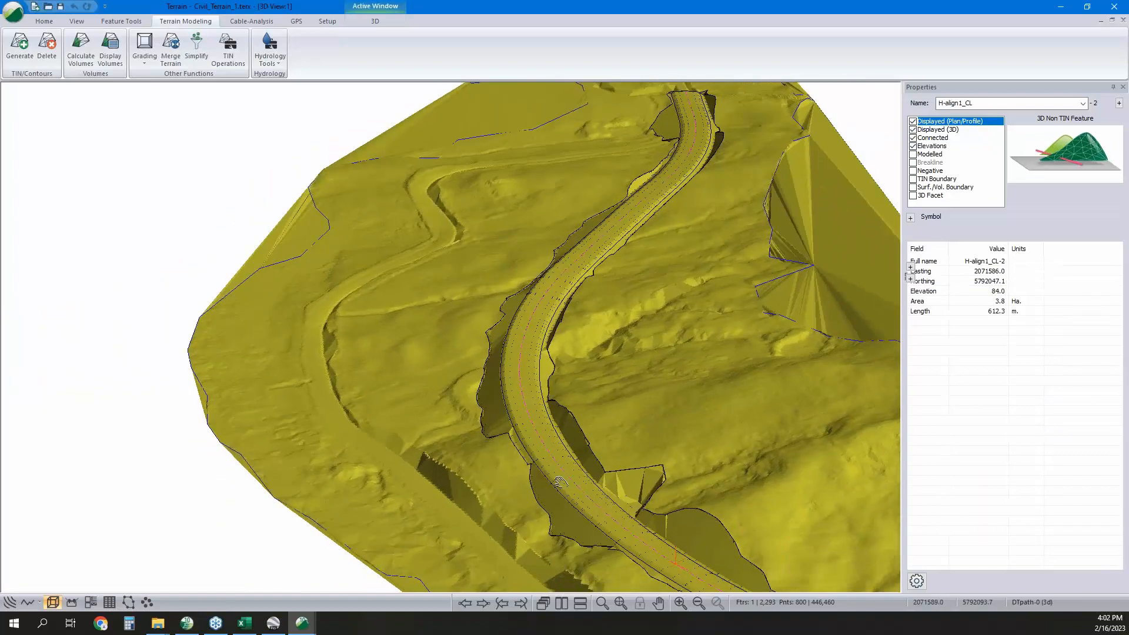
middle_drag(561, 483, 553, 444)
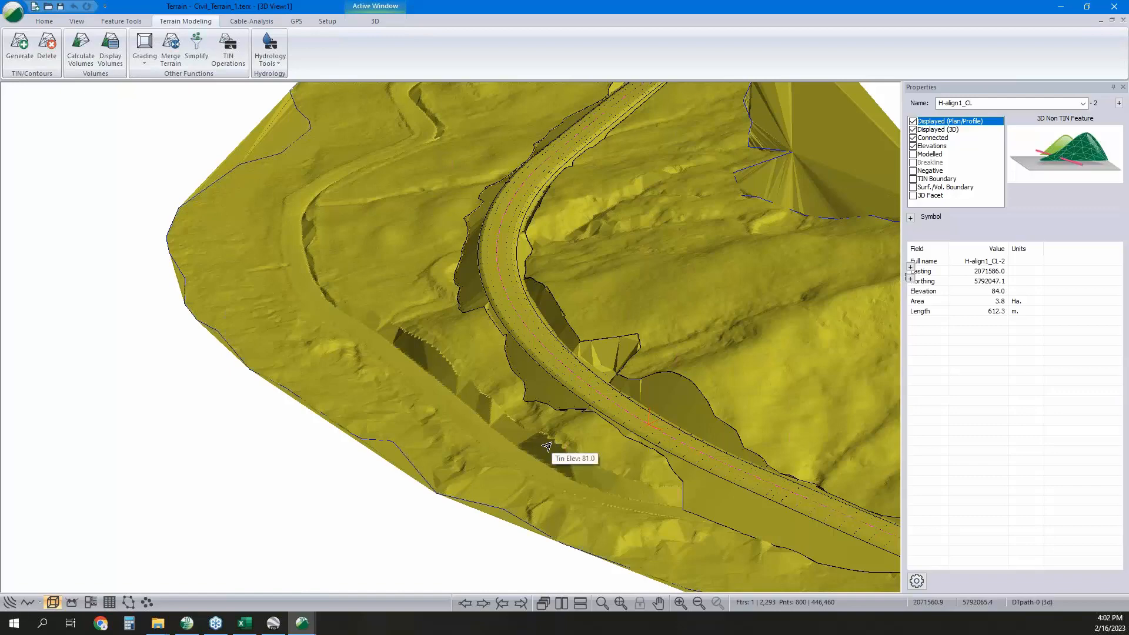
middle_drag(534, 348, 533, 465)
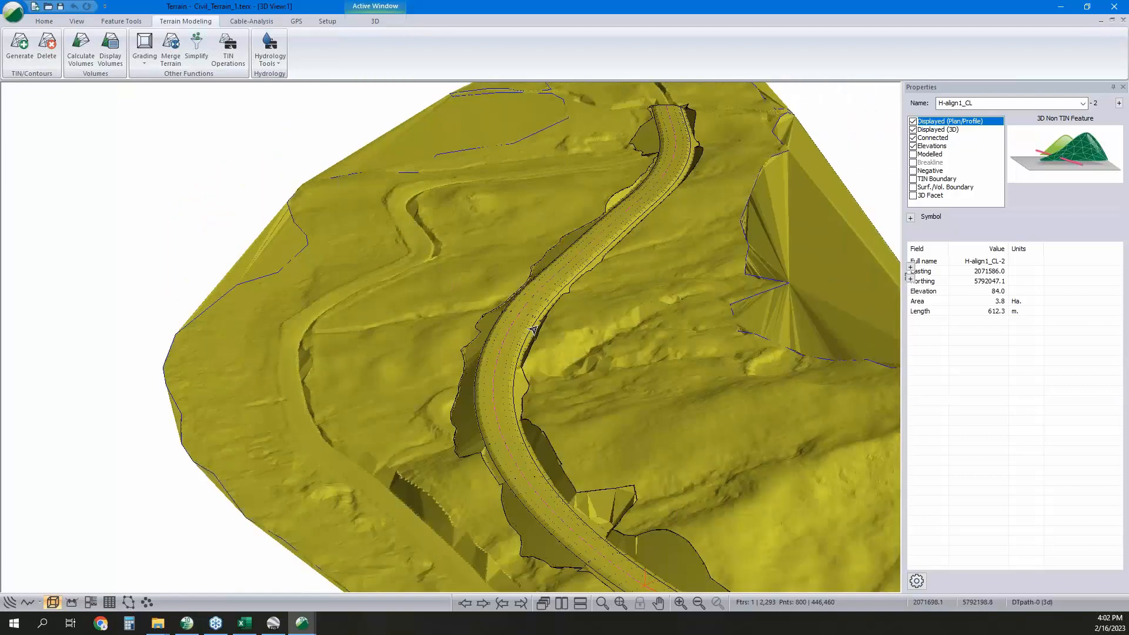
scroll(533, 330, up, 2)
scroll(533, 330, up, 3)
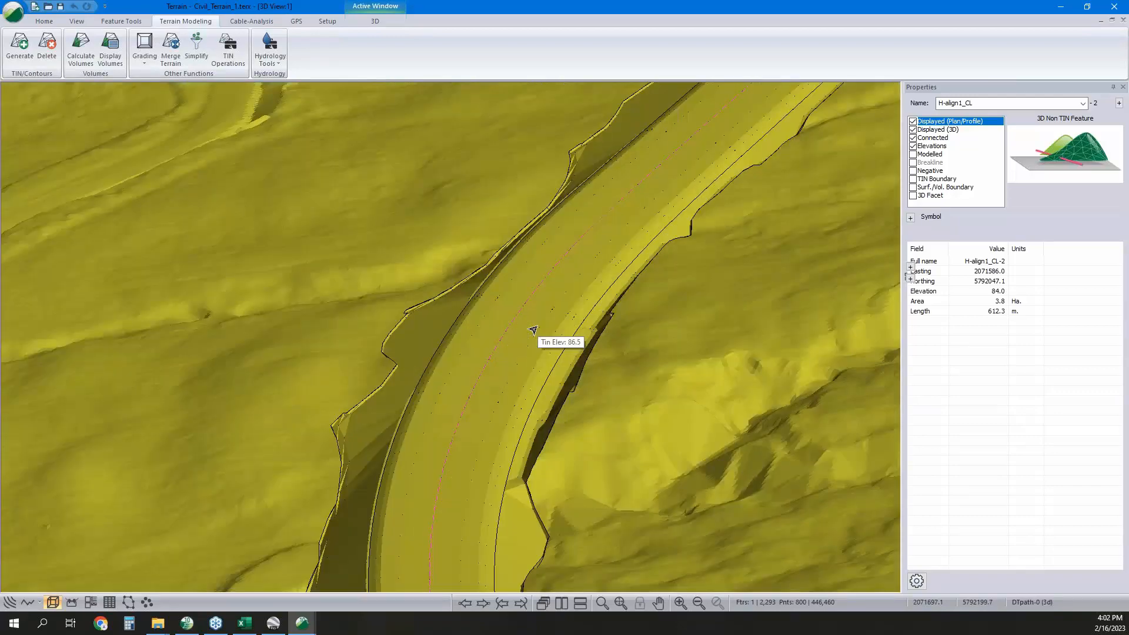